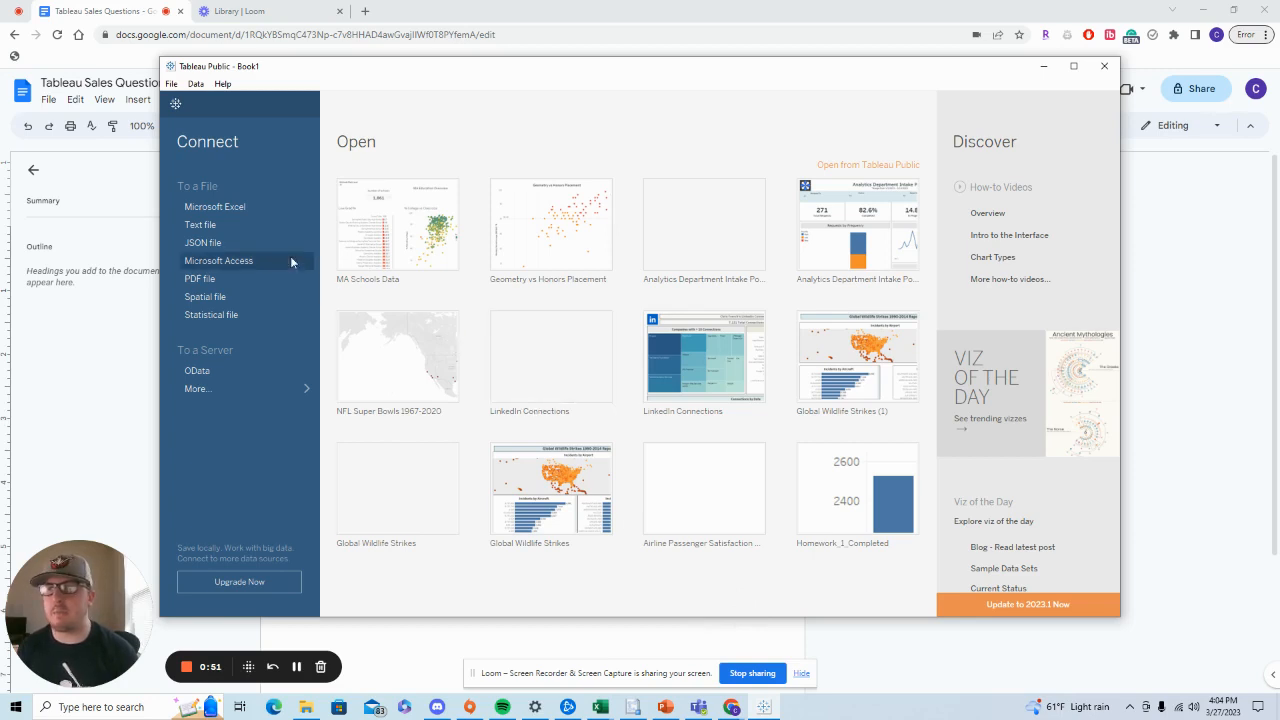
Connect to the Food Store Sales Excel workbook from the Documents folder
click(260, 211)
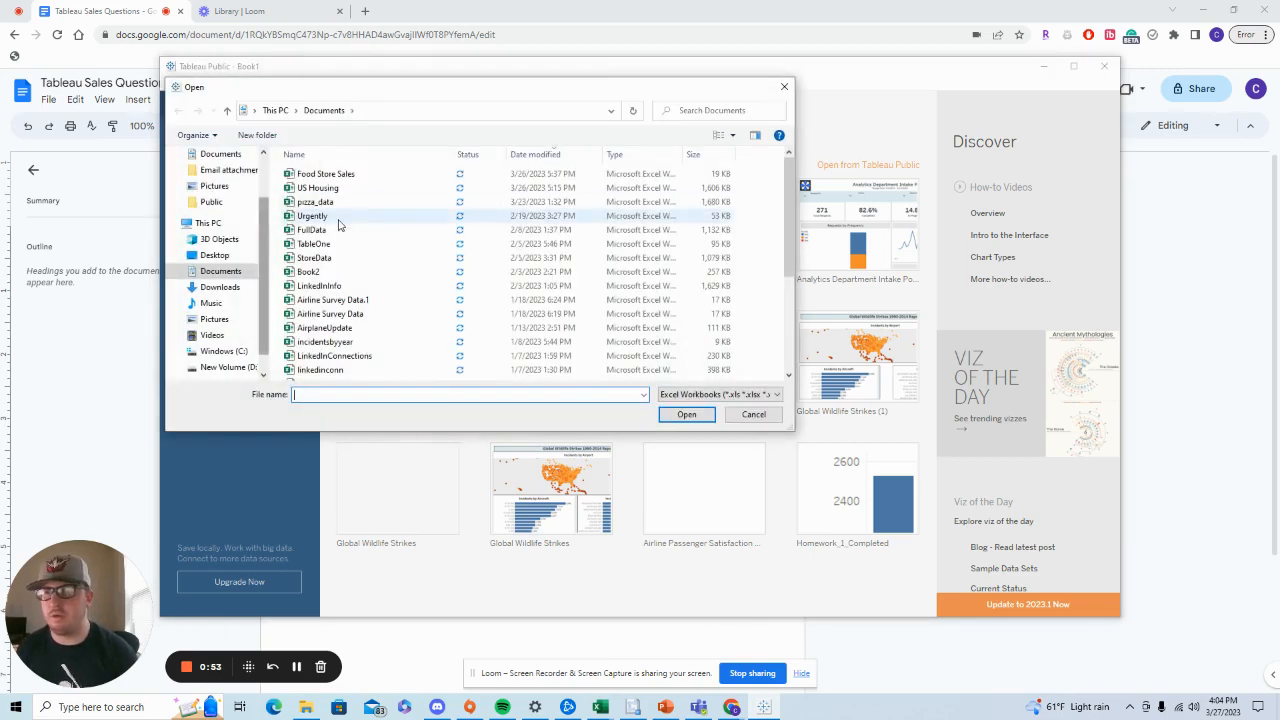
click(347, 177)
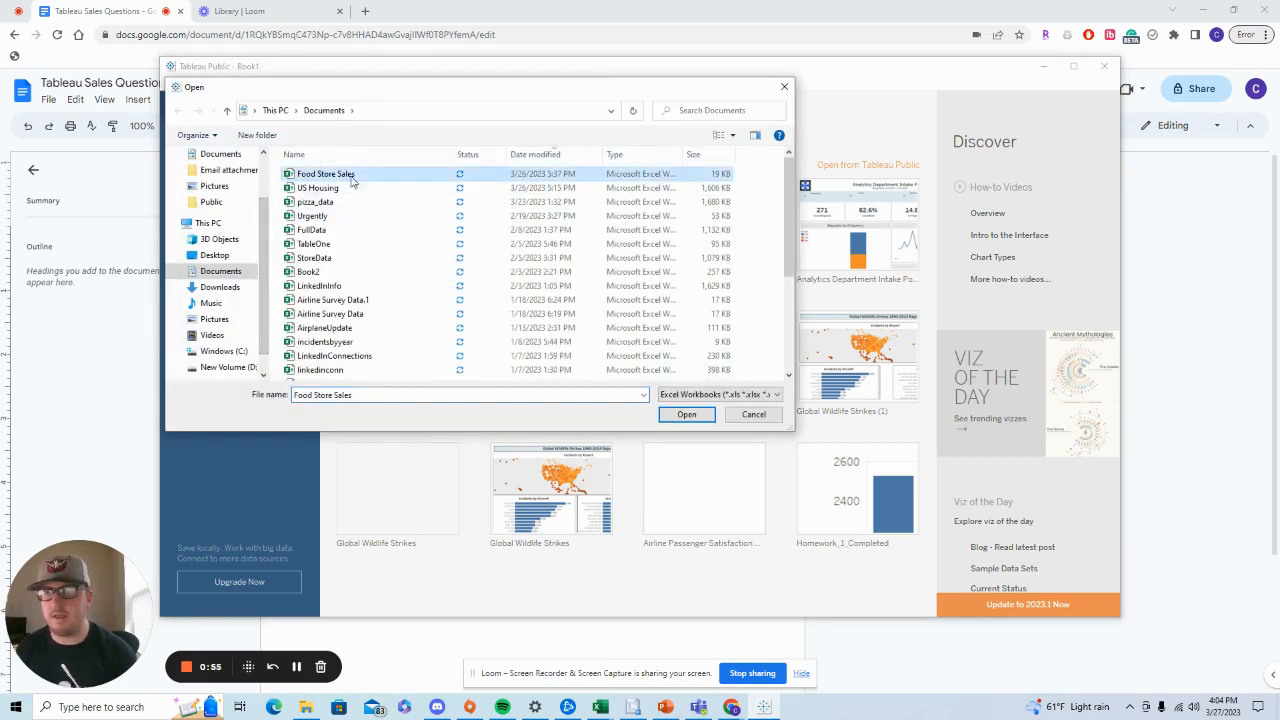
click(692, 416)
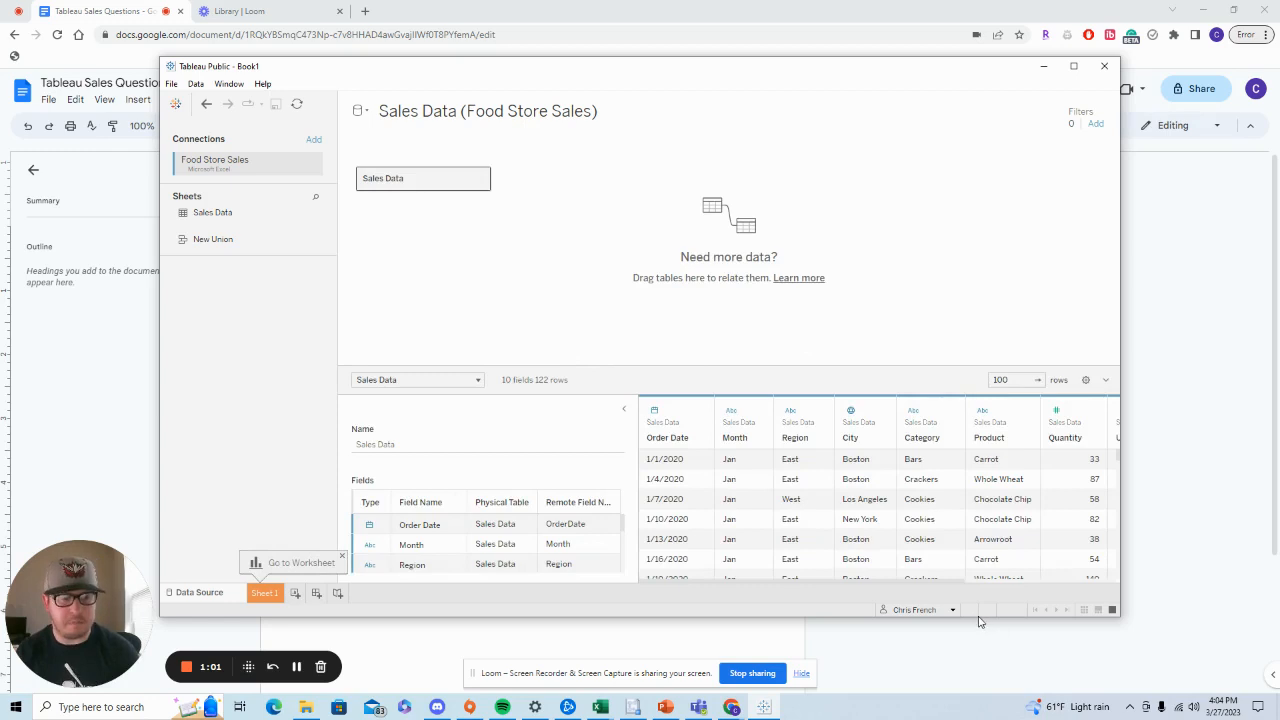
Enlarge the Tableau window and narrow the field list so more columns of the Sales Data preview show
drag(966, 617, 969, 674)
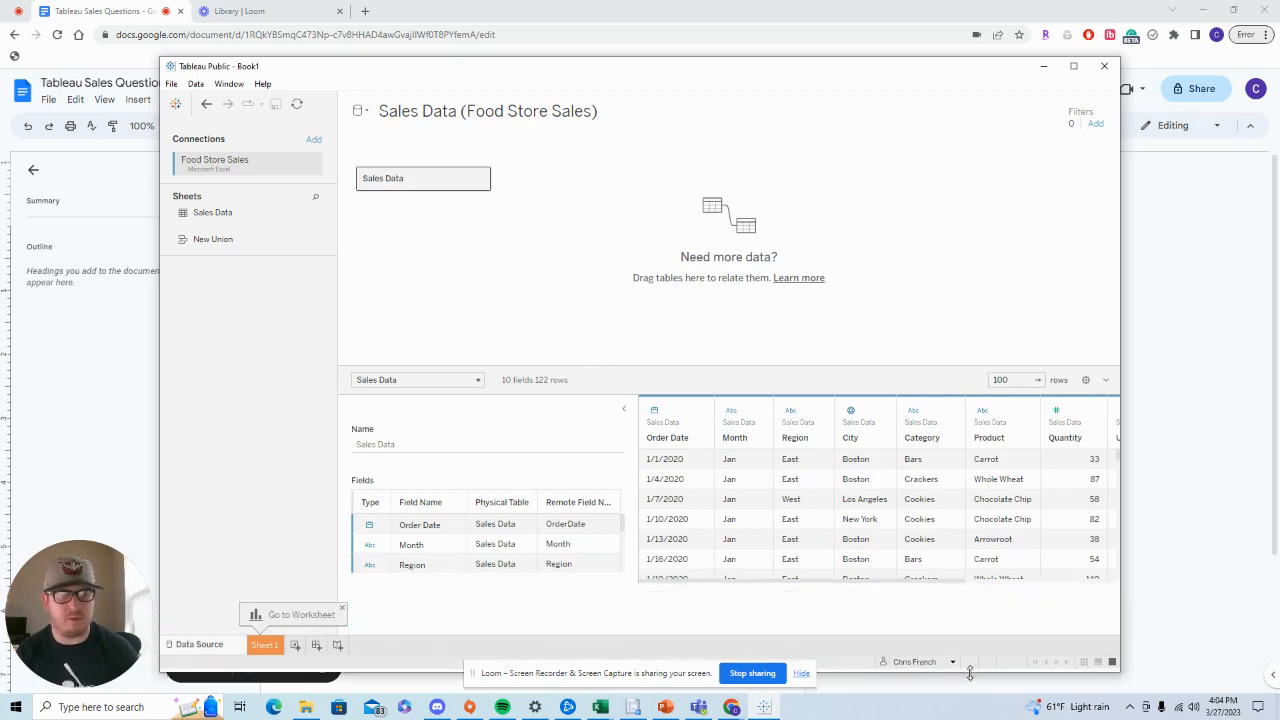
drag(902, 58, 901, 26)
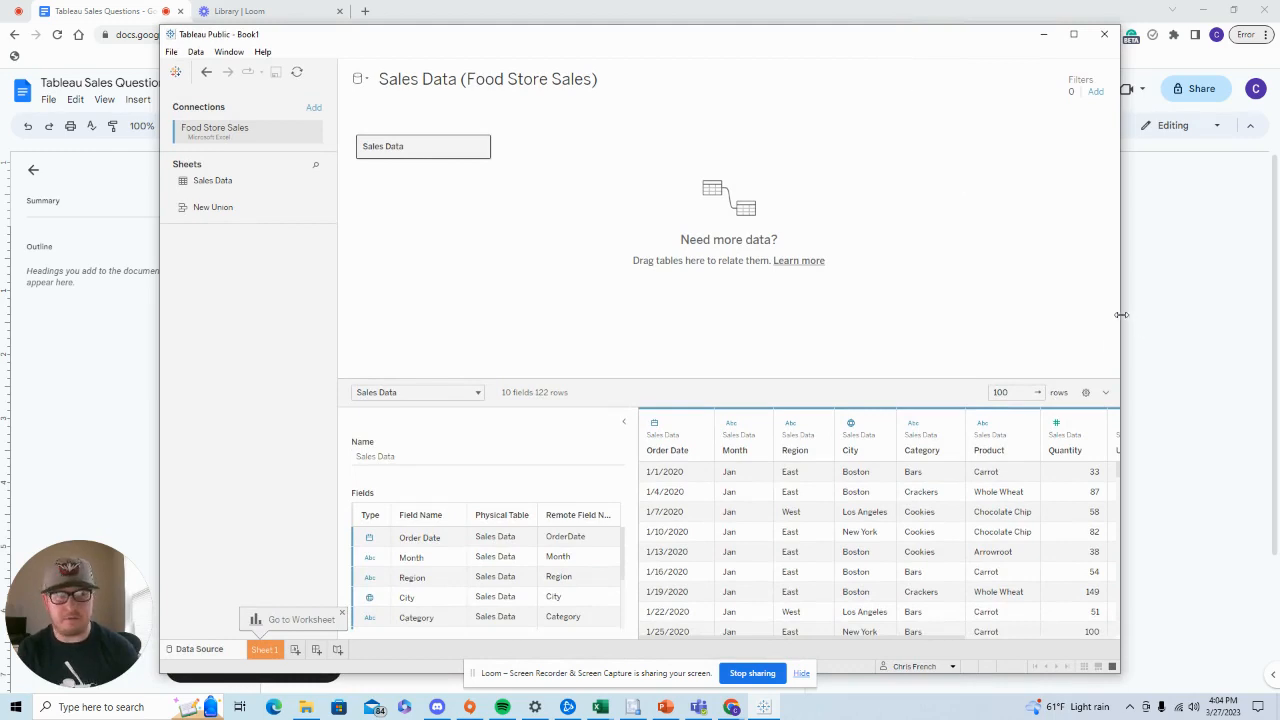
drag(1121, 314, 1180, 315)
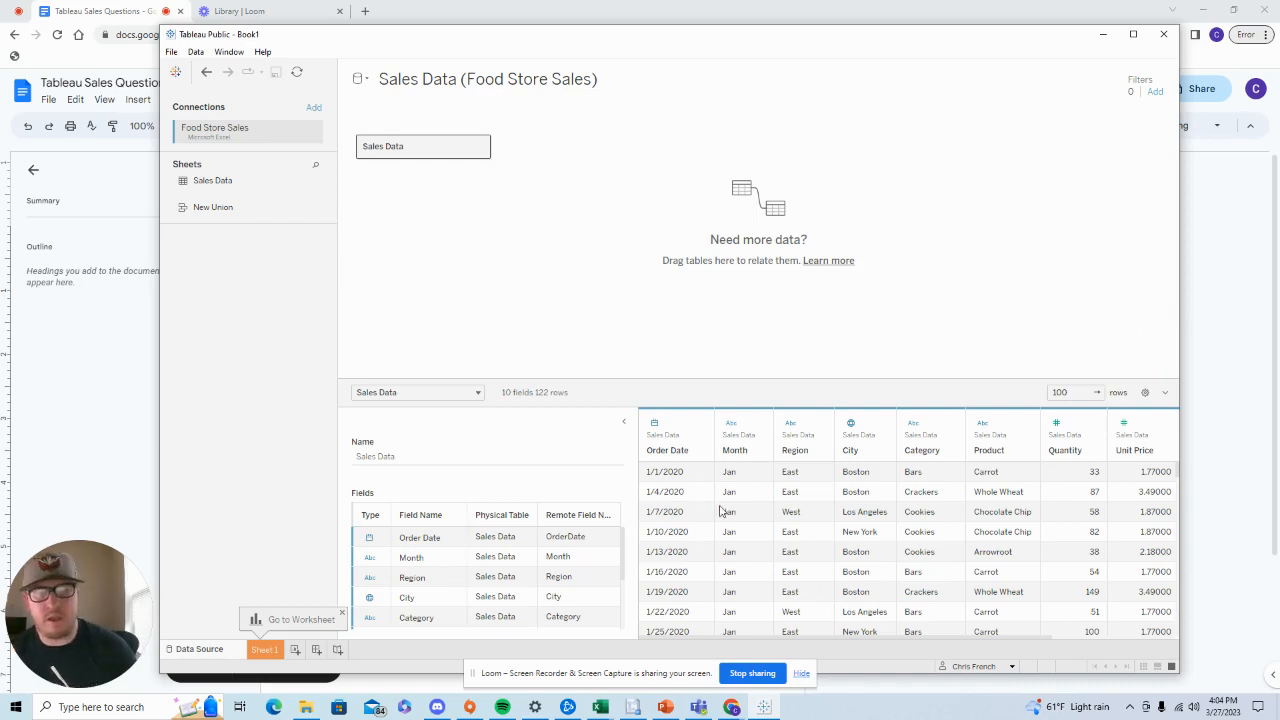
drag(636, 545, 518, 516)
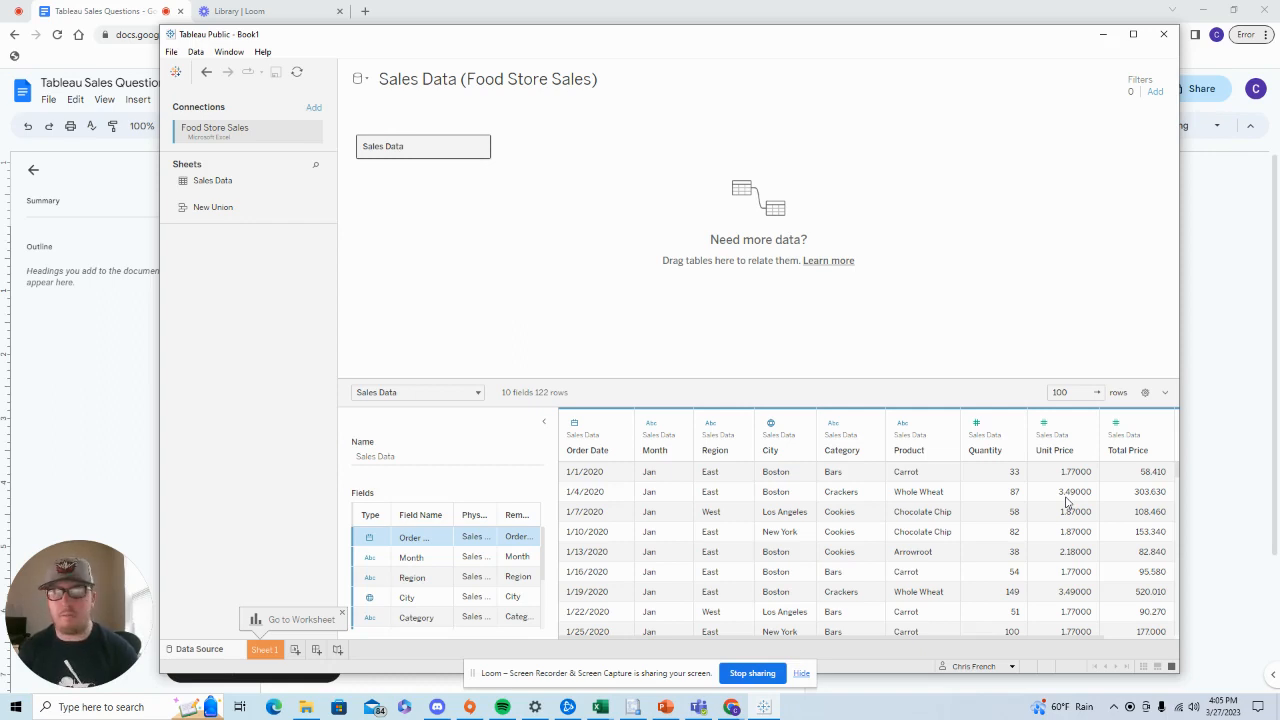
Review the sales questions in the Google Docs document, return to Tableau Public and maximize its window
click(132, 370)
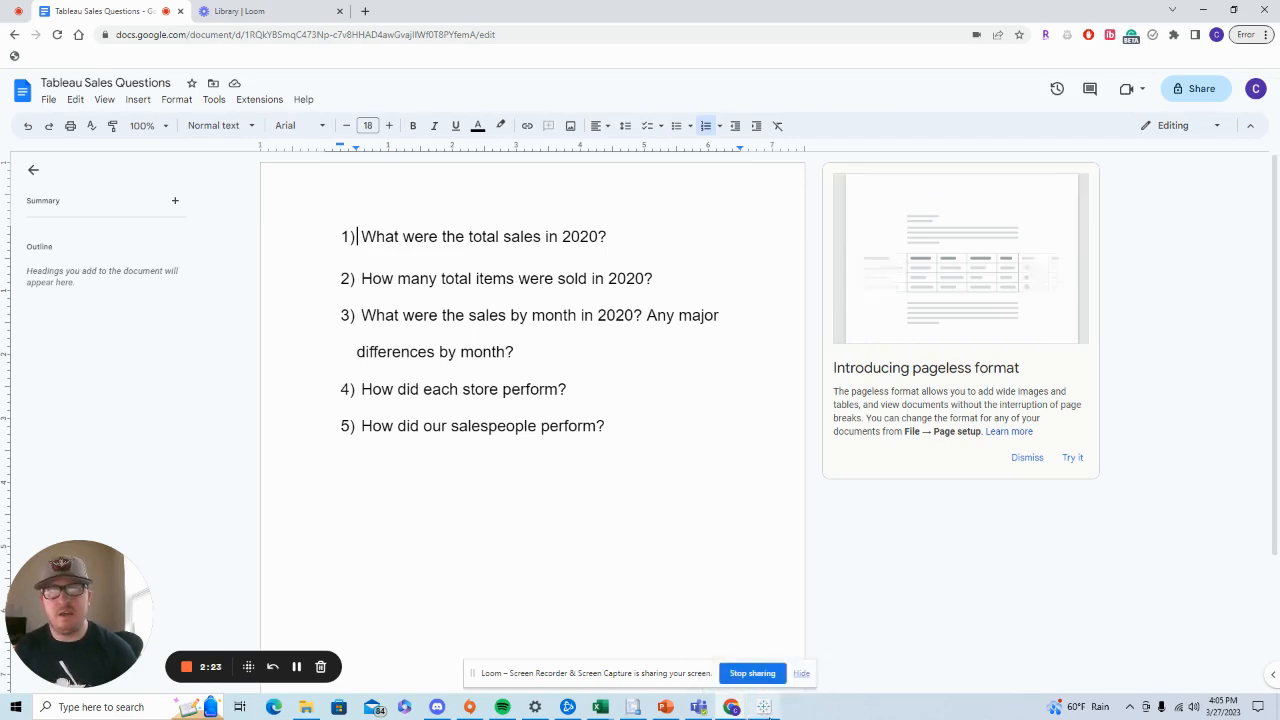
mouse_move(766, 707)
click(771, 675)
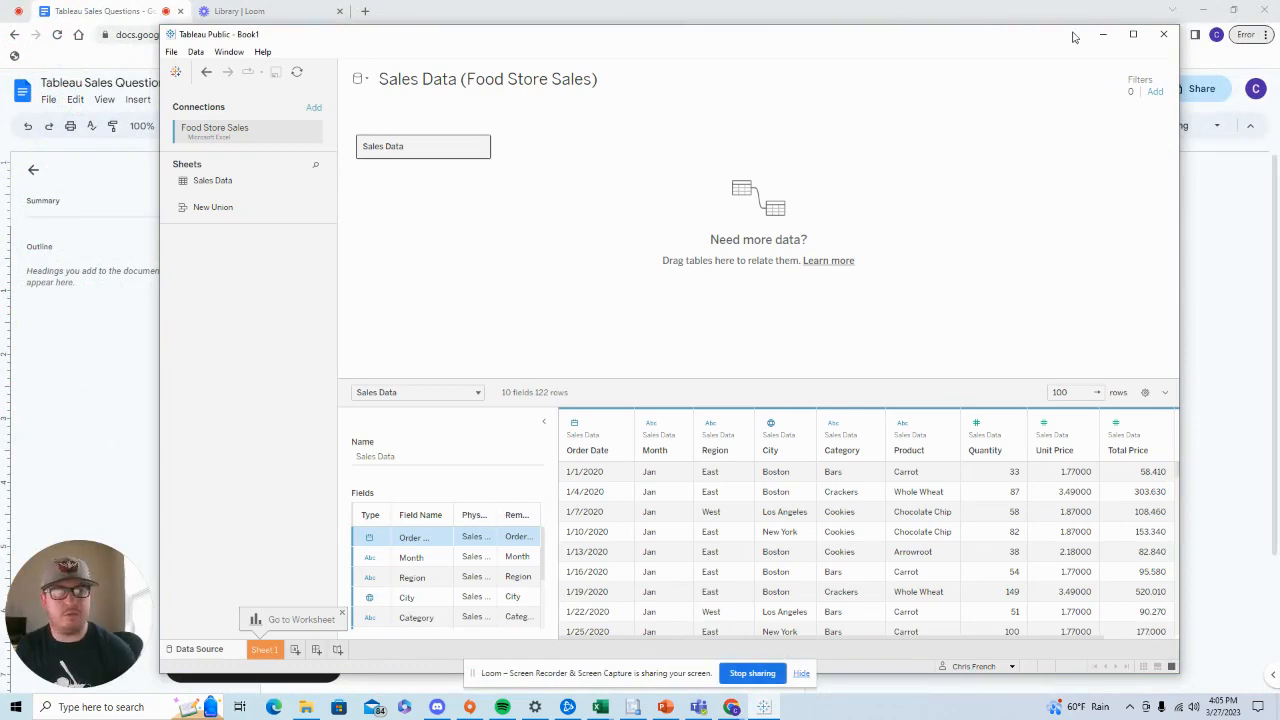
click(1141, 38)
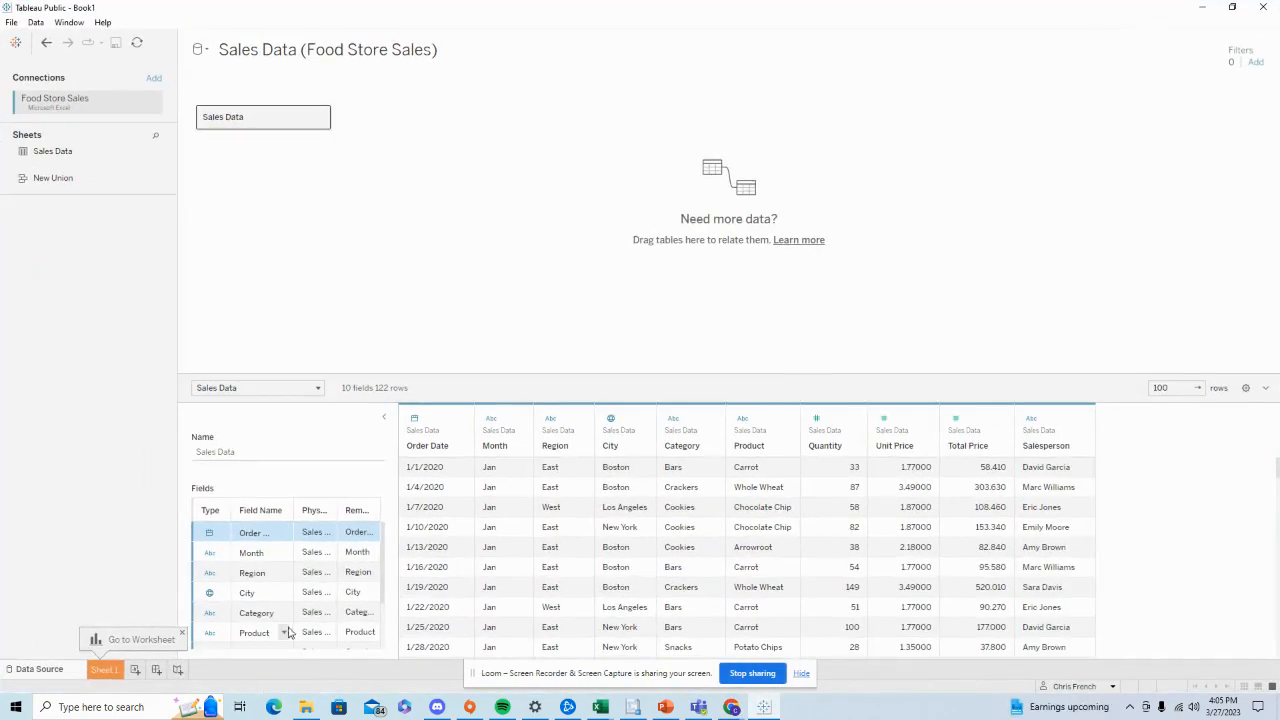
Open the first worksheet and rename it Total Sales
click(104, 670)
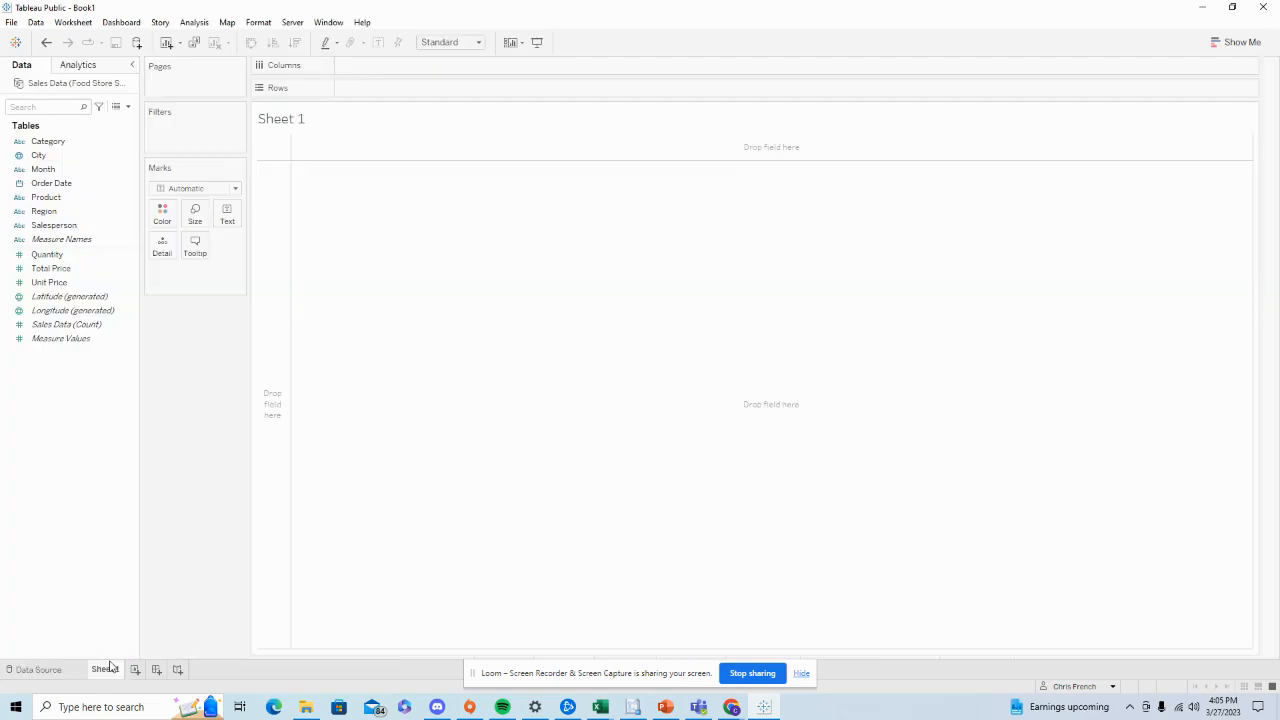
double_click(100, 670)
text(Total Sales)
key(Return)
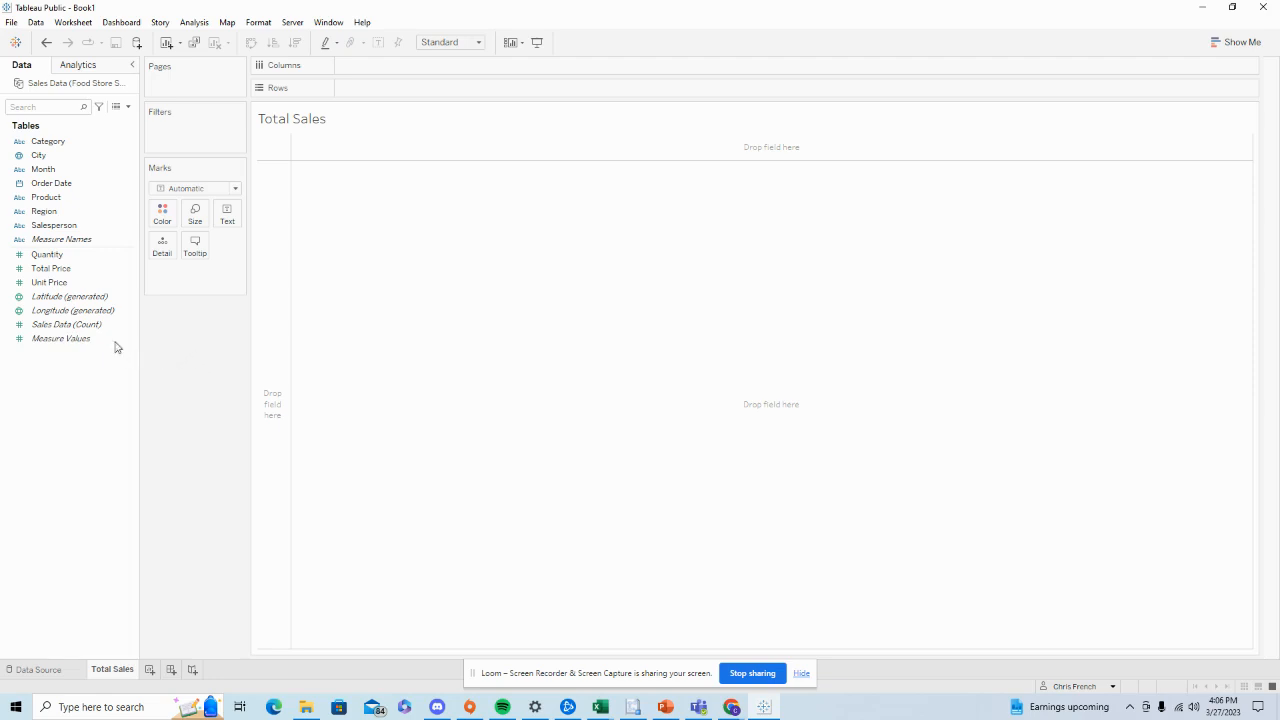
Show the sum of Total Price as text on the Total Sales sheet and format its numbers as Currency (Standard)
click(79, 143)
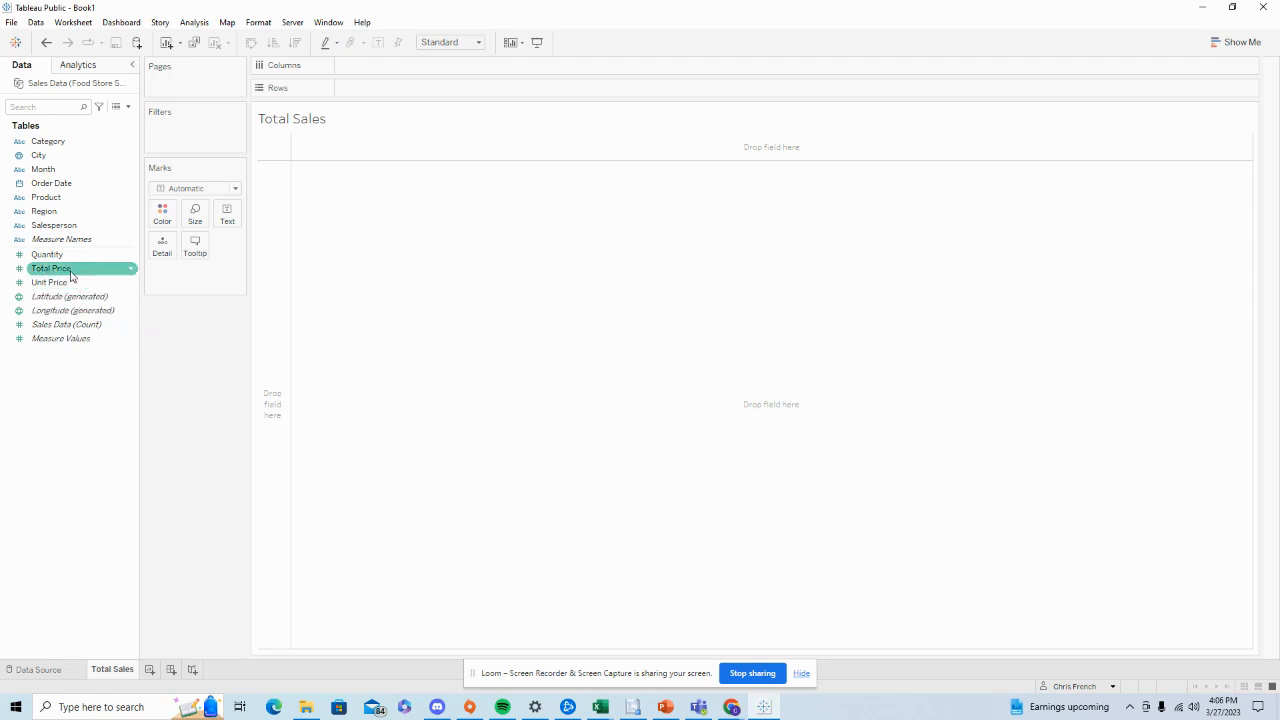
drag(72, 275, 237, 232)
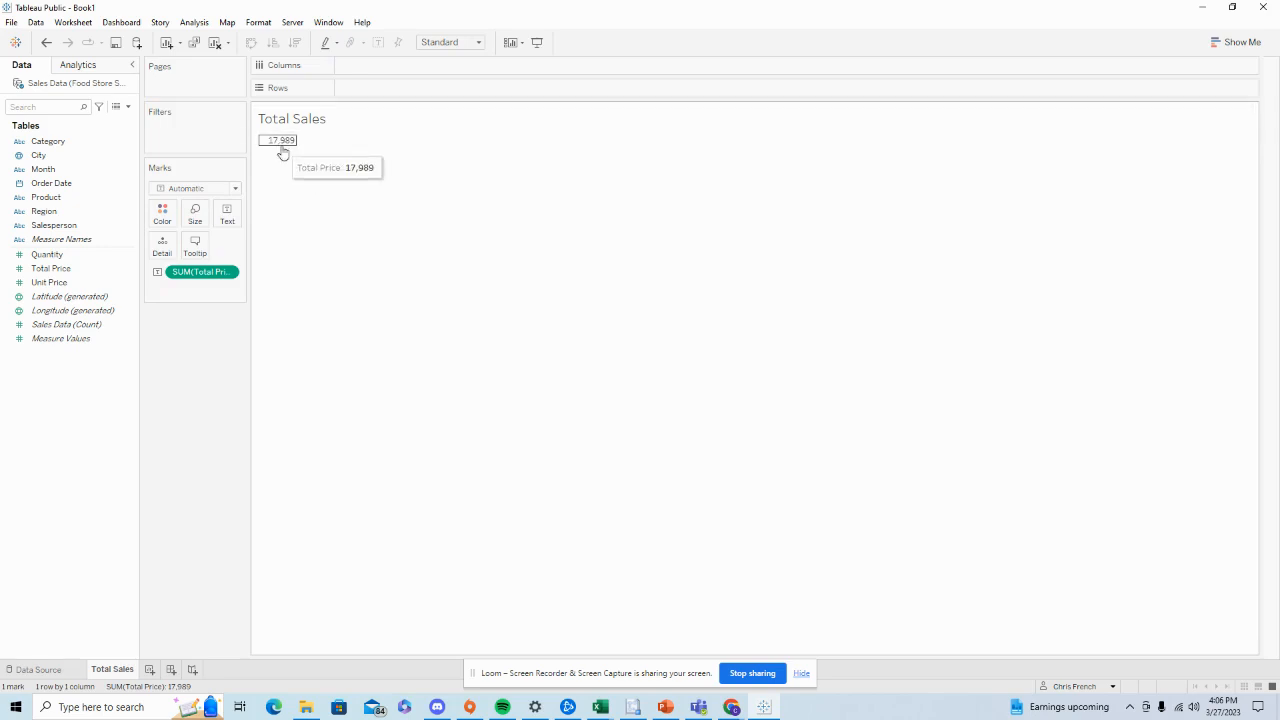
right_click(229, 272)
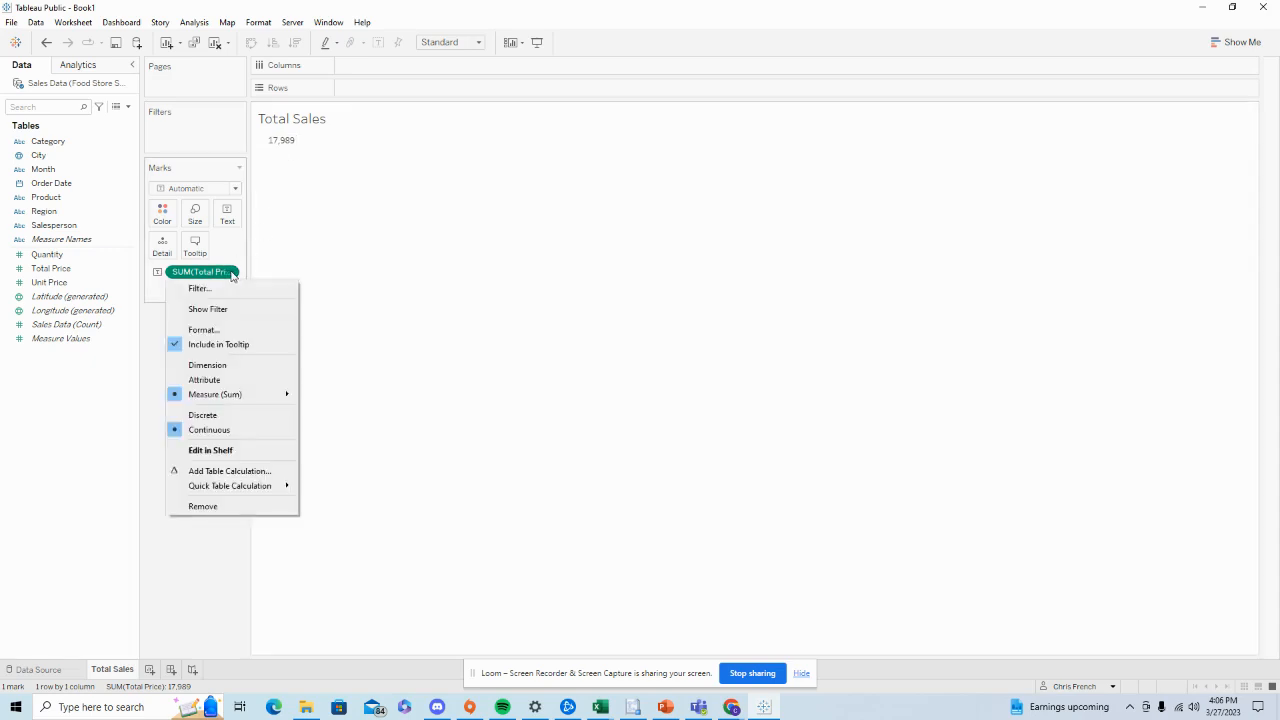
click(234, 331)
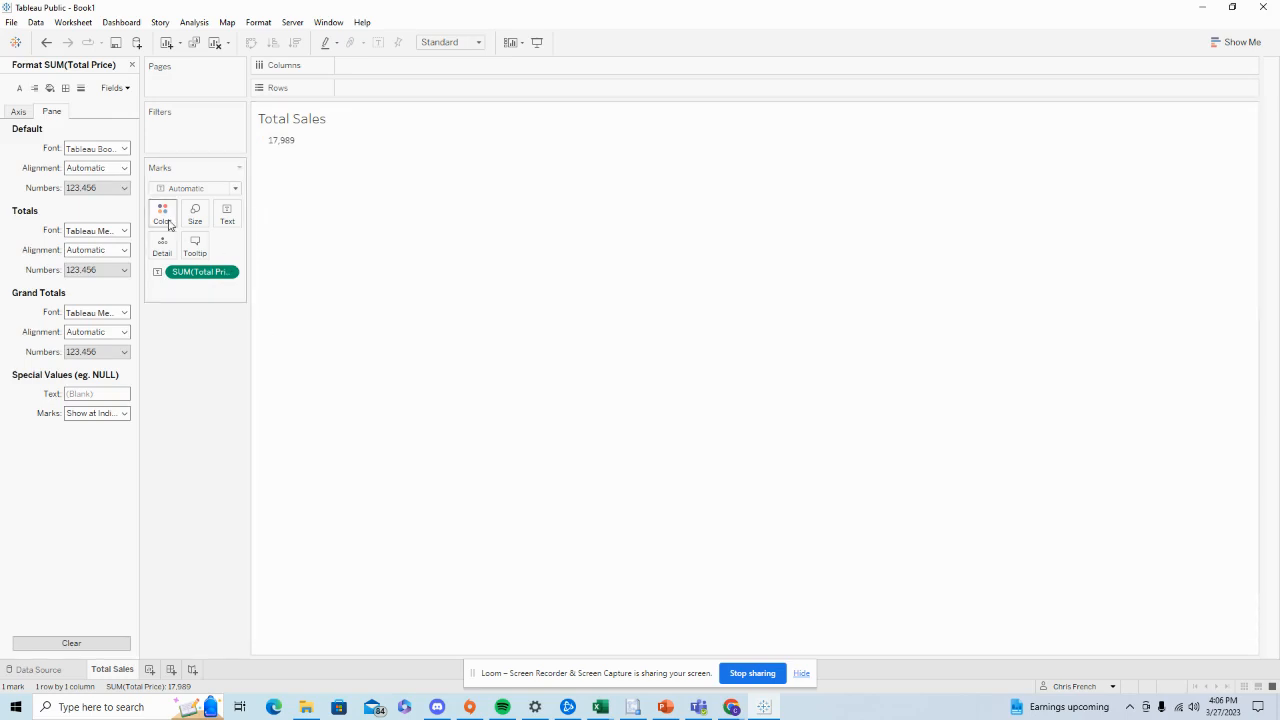
click(123, 188)
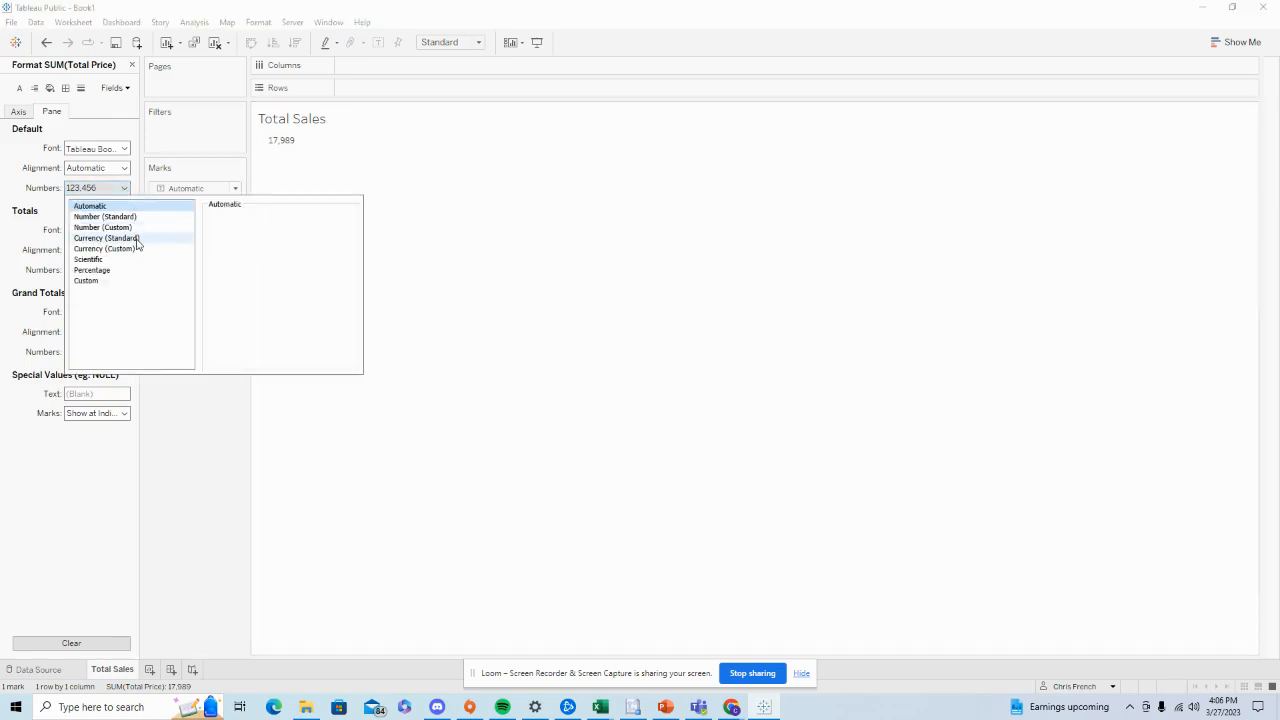
click(136, 239)
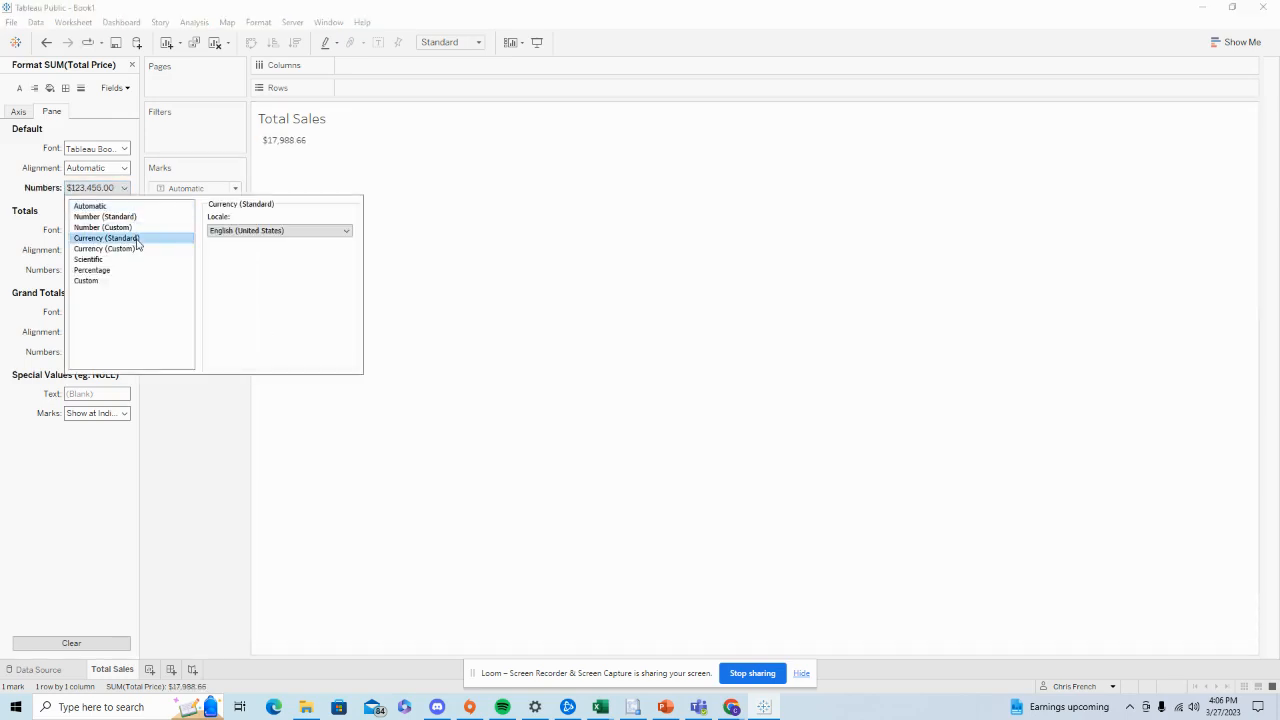
click(406, 199)
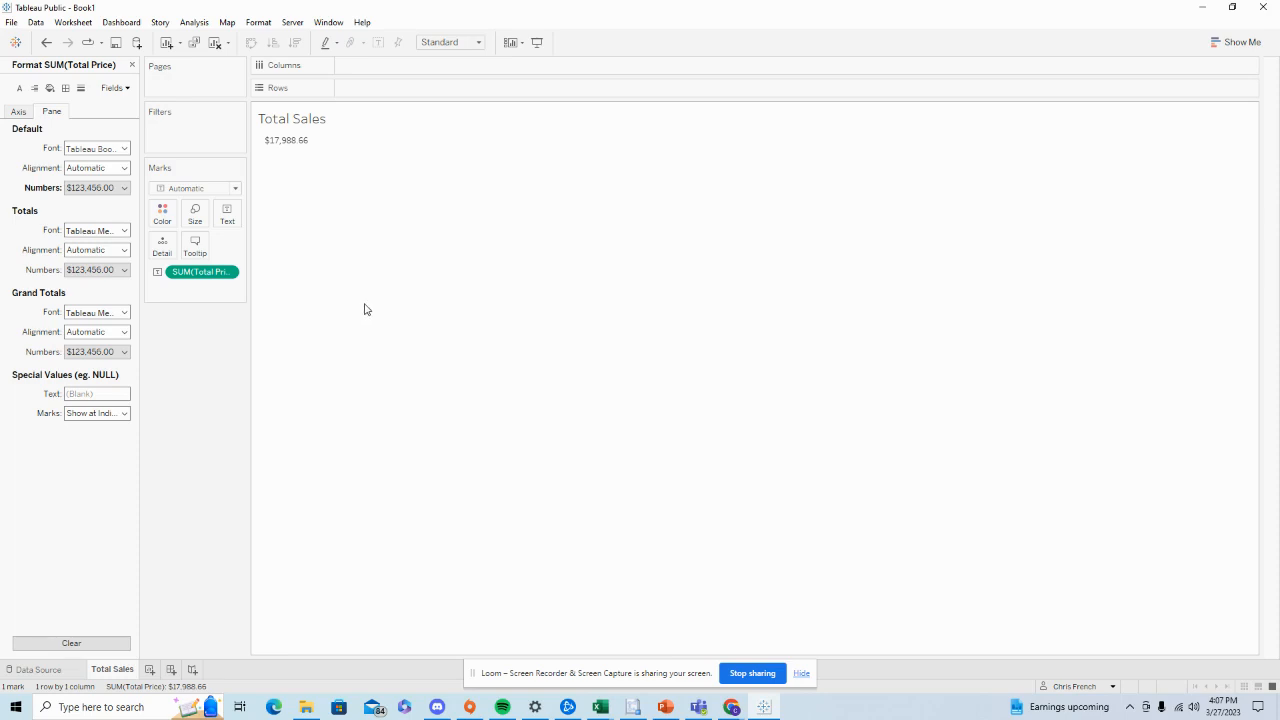
click(131, 65)
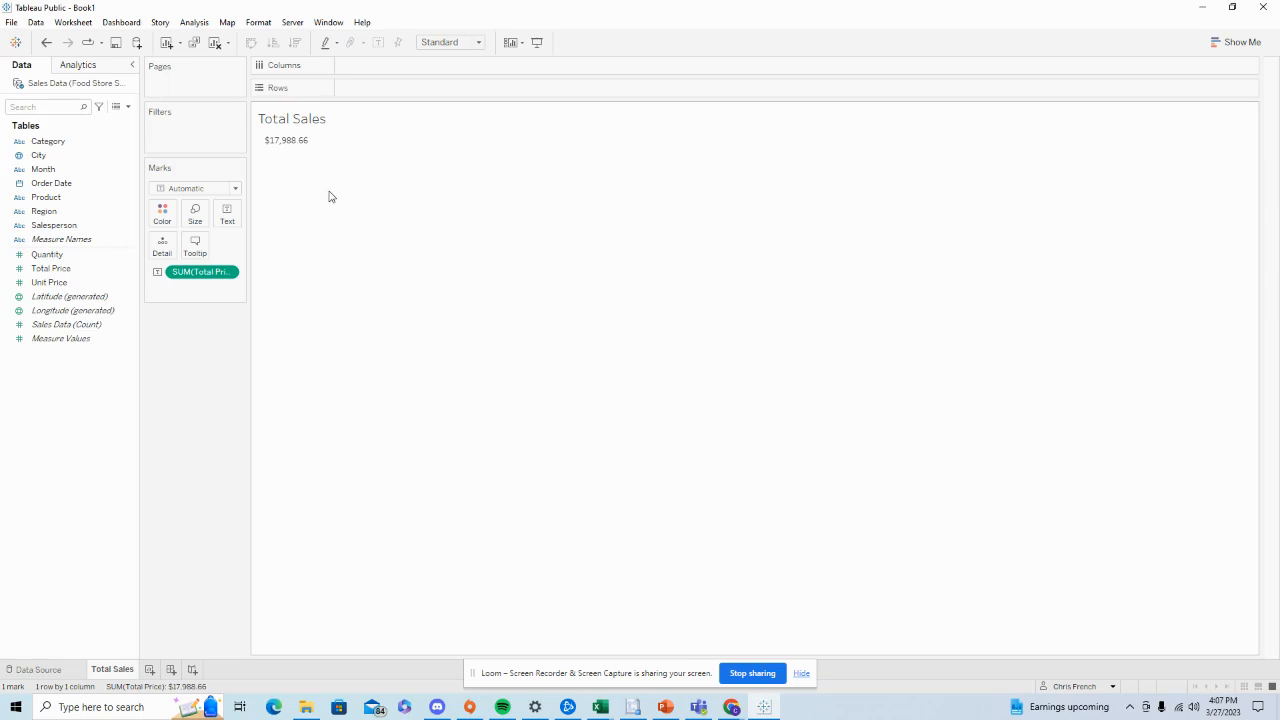
Add a worksheet named Items Sold and show the sum of Quantity on it as text
click(150, 670)
double_click(155, 670)
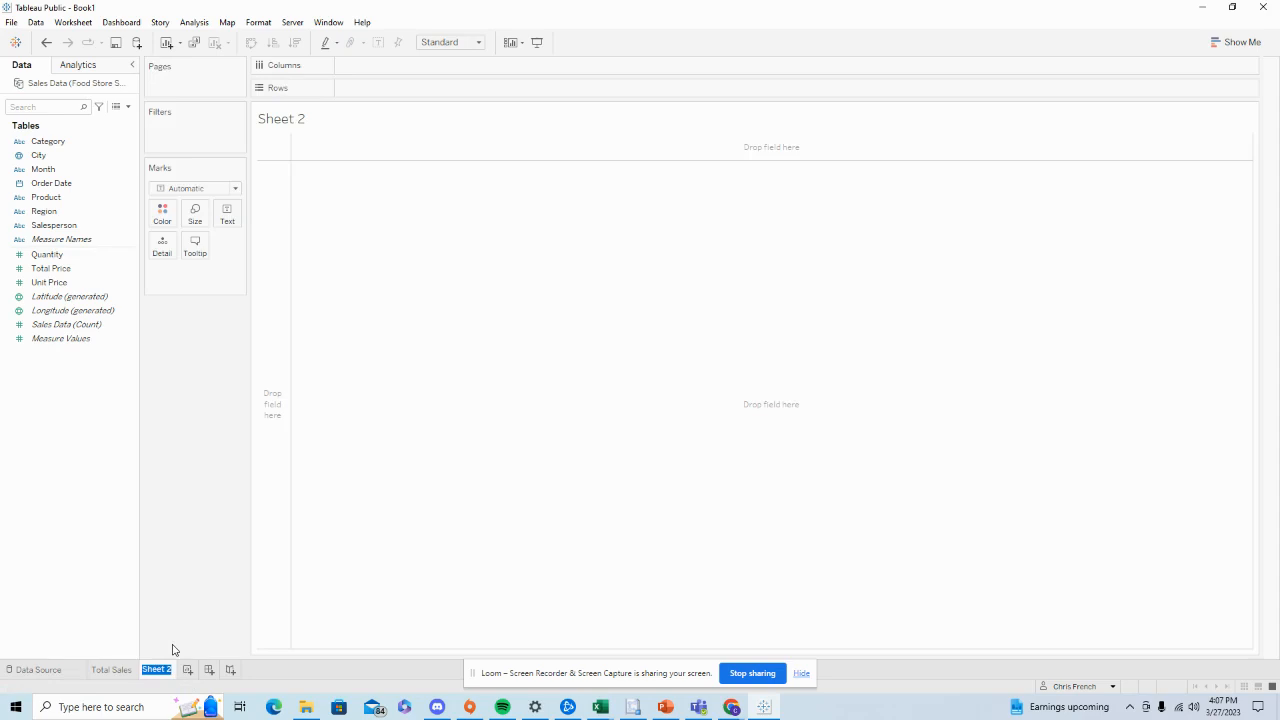
key(BackSpace)
text(Items Sold)
key(Return)
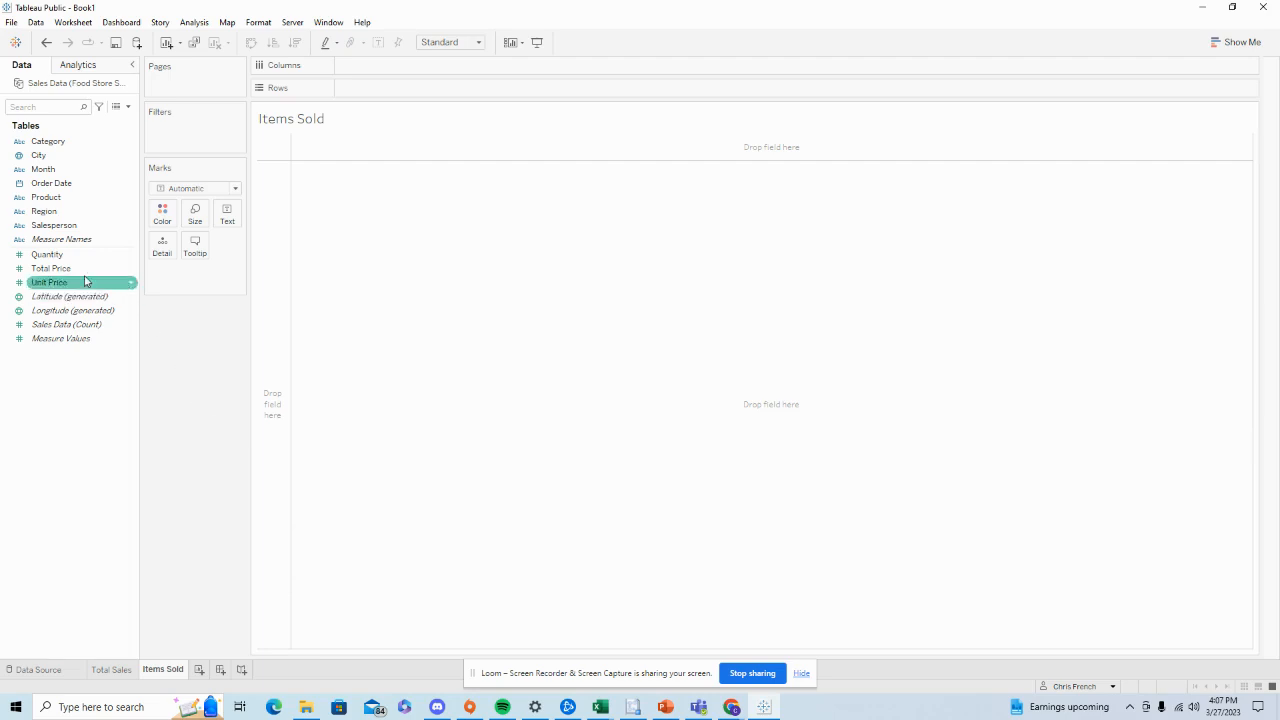
drag(59, 262, 228, 232)
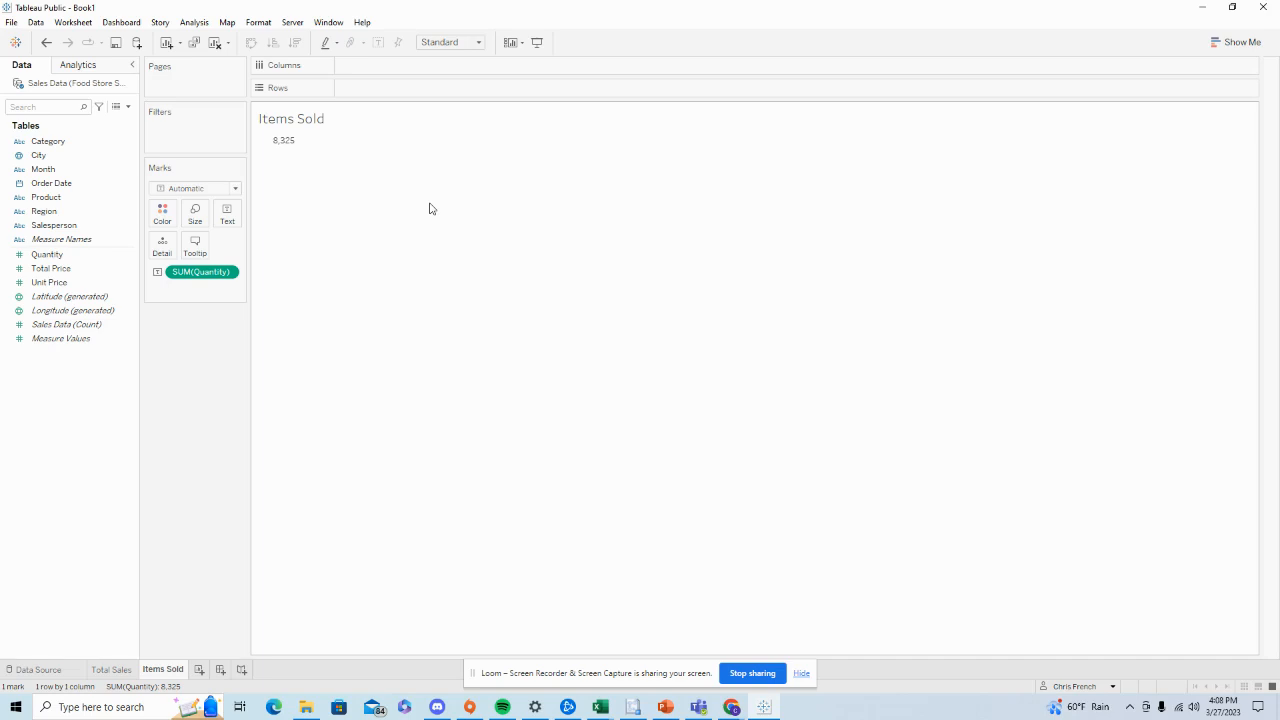
Add a third worksheet and name it Sales by City
click(200, 669)
double_click(208, 670)
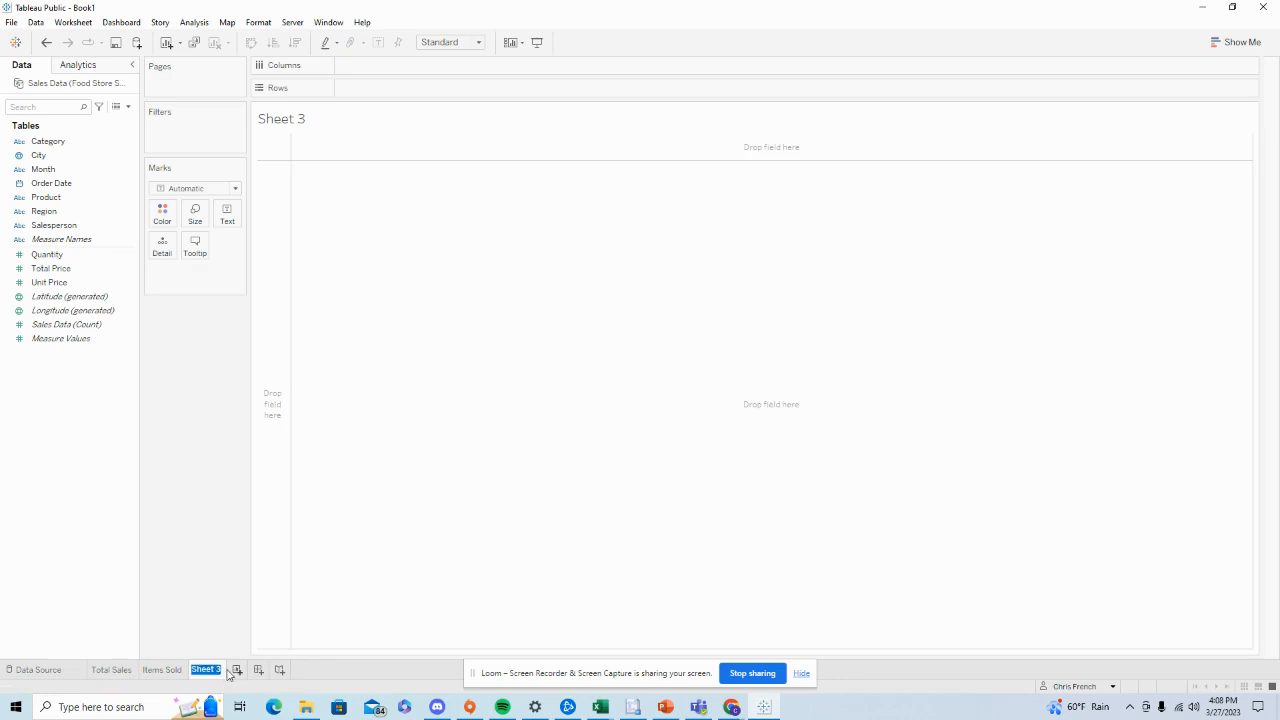
text(Sales by City)
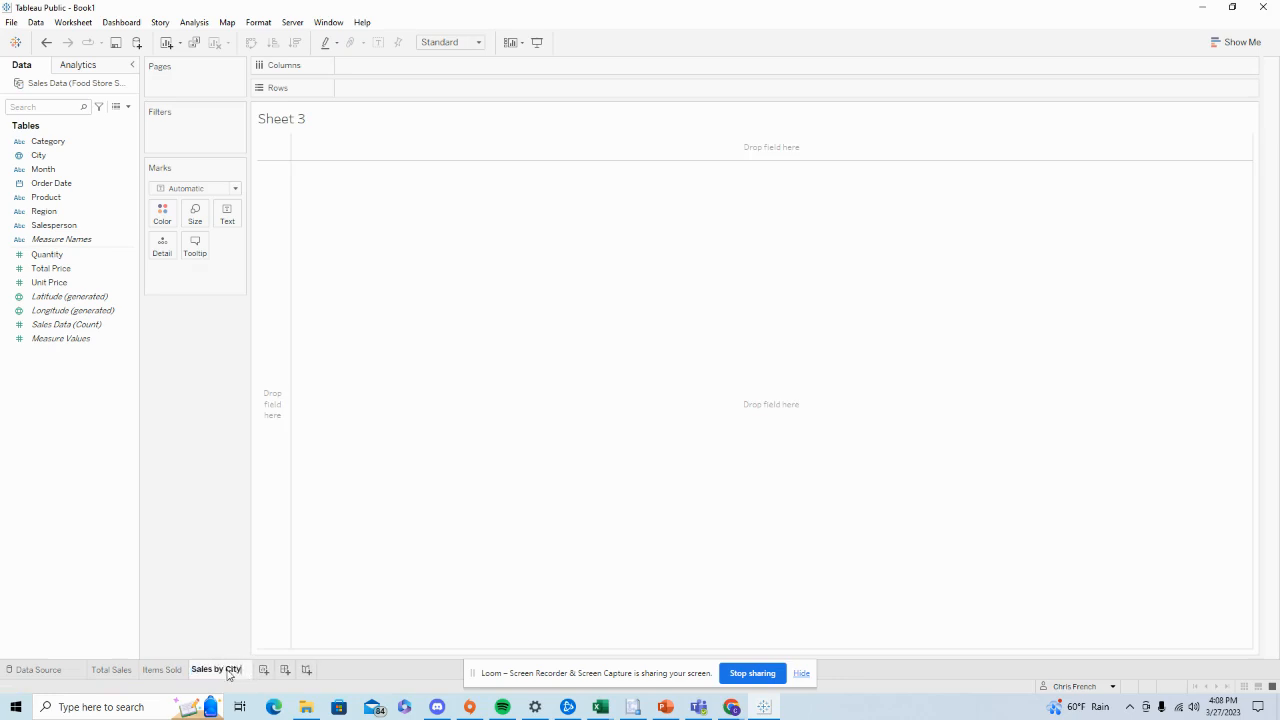
key(Return)
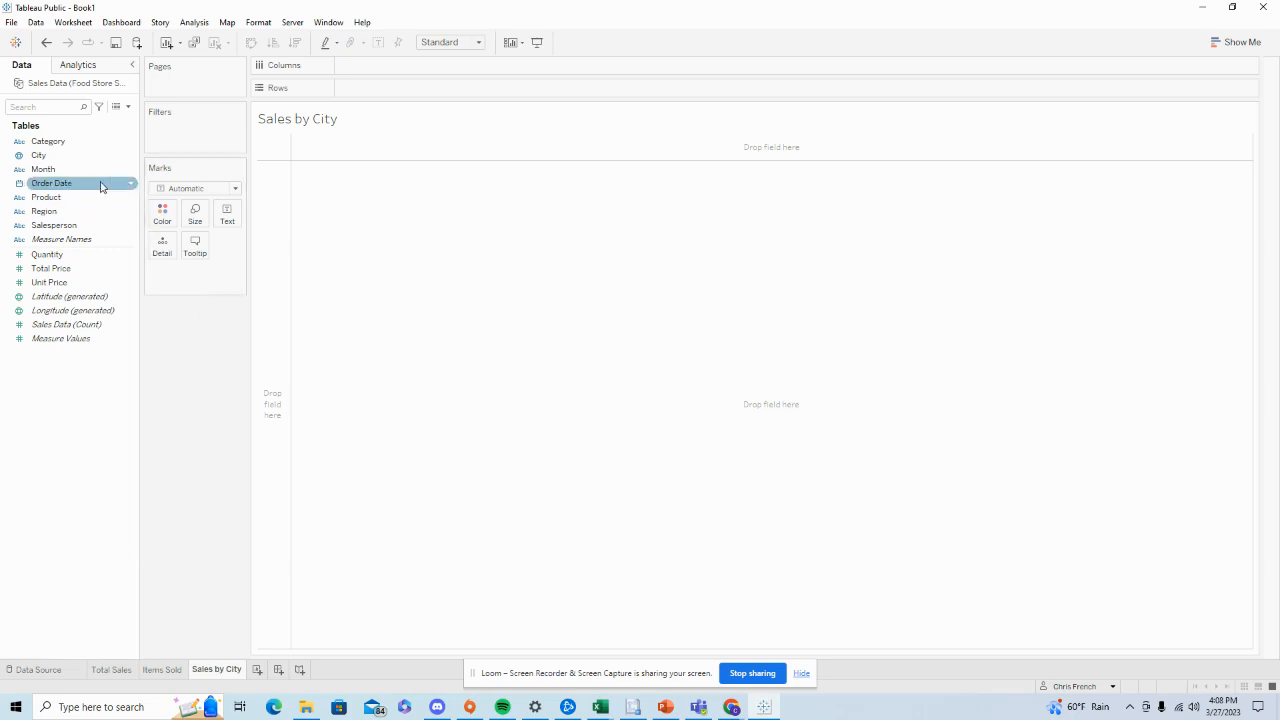
Build a bar chart with City as columns and the sum of Total Price as rows, sorted descending by Total Price
click(69, 157)
drag(69, 160, 183, 304)
click(98, 270)
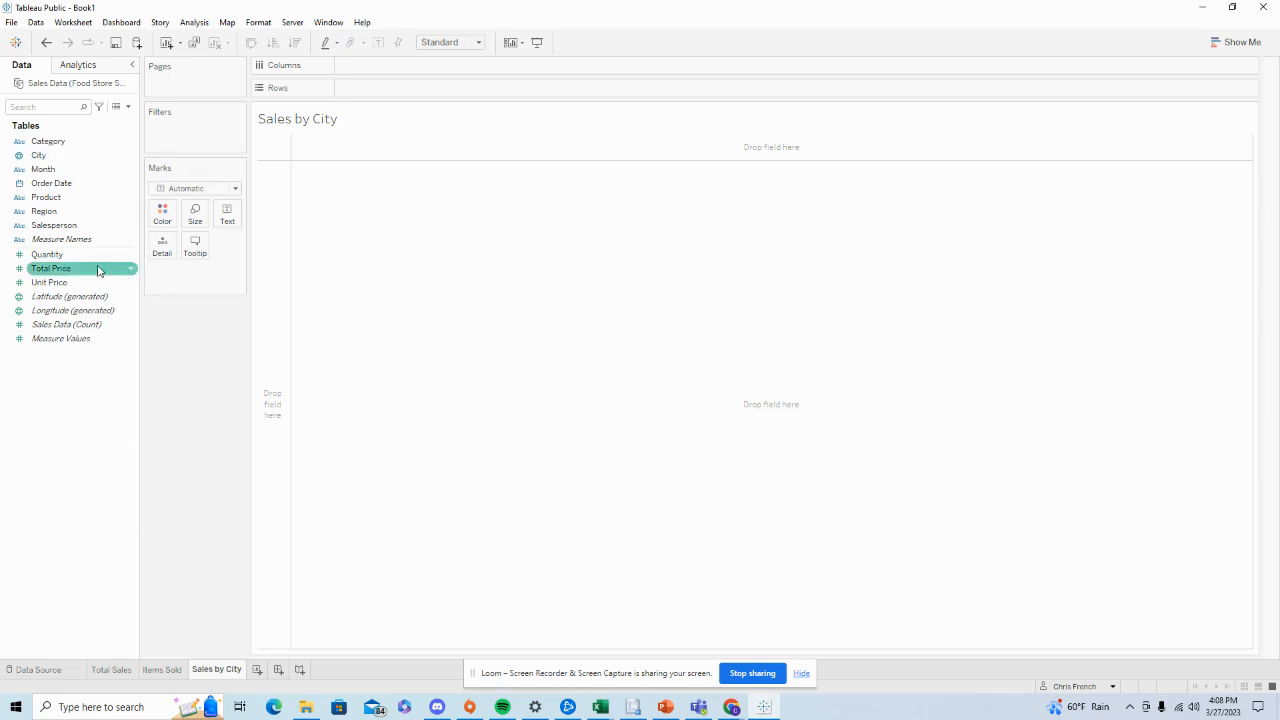
drag(90, 256, 395, 76)
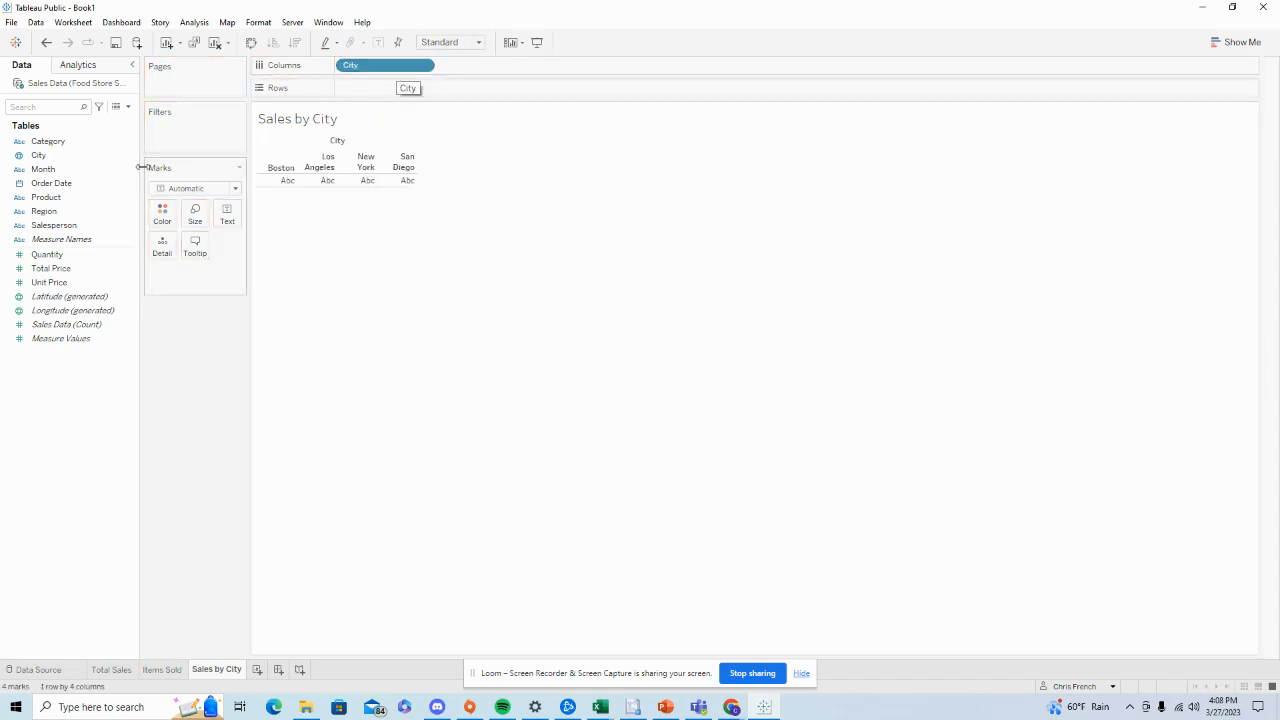
drag(90, 271, 403, 95)
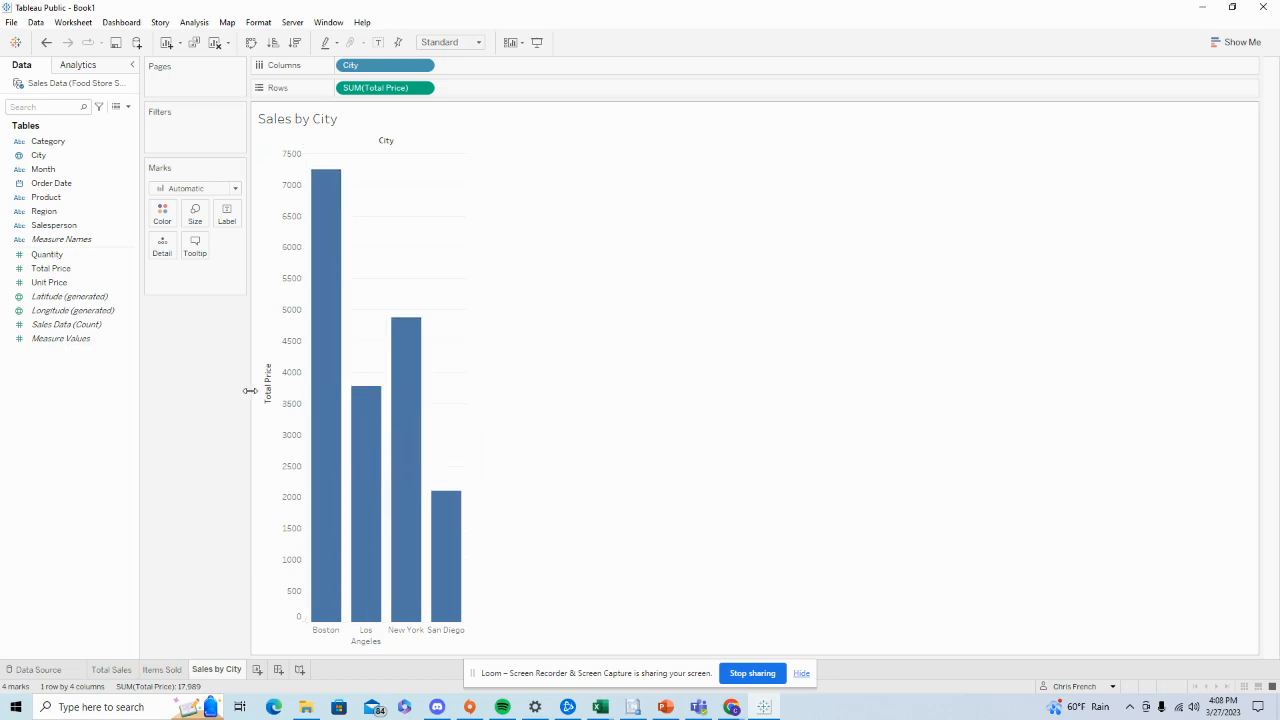
click(267, 358)
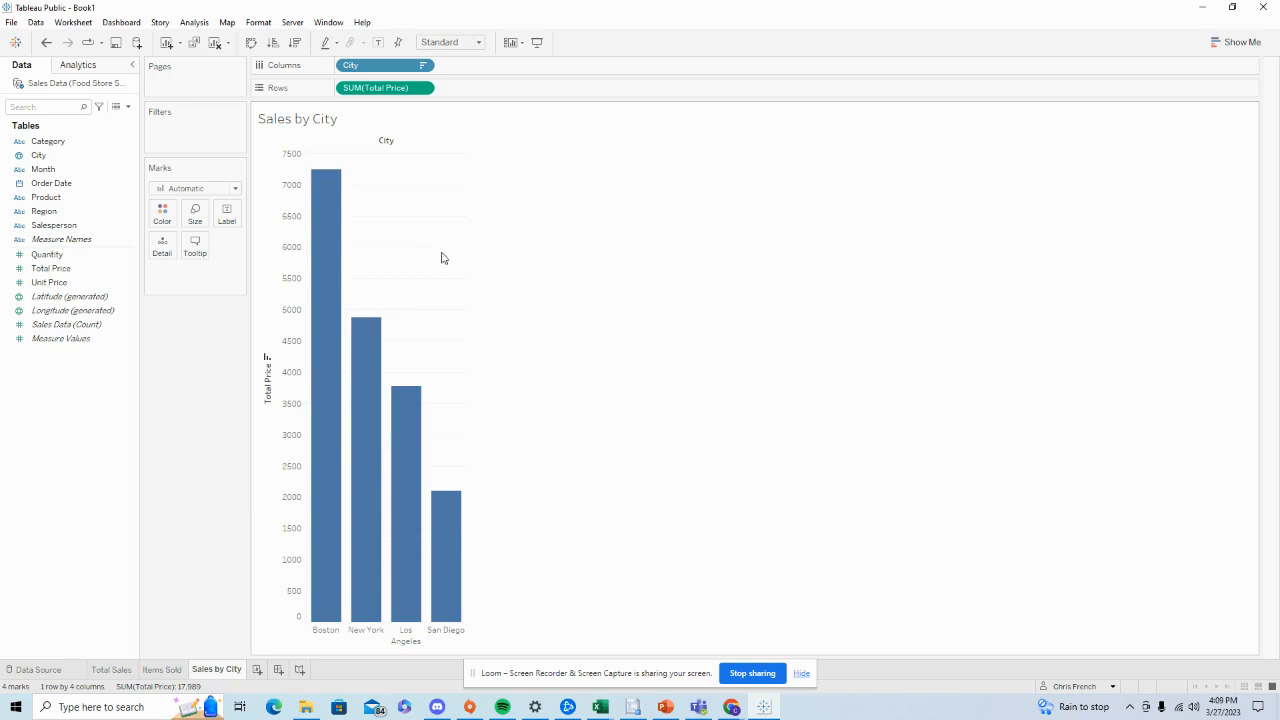
Set the default pane number format of Total Price to Currency (Standard) in the Sales by City chart
right_click(300, 248)
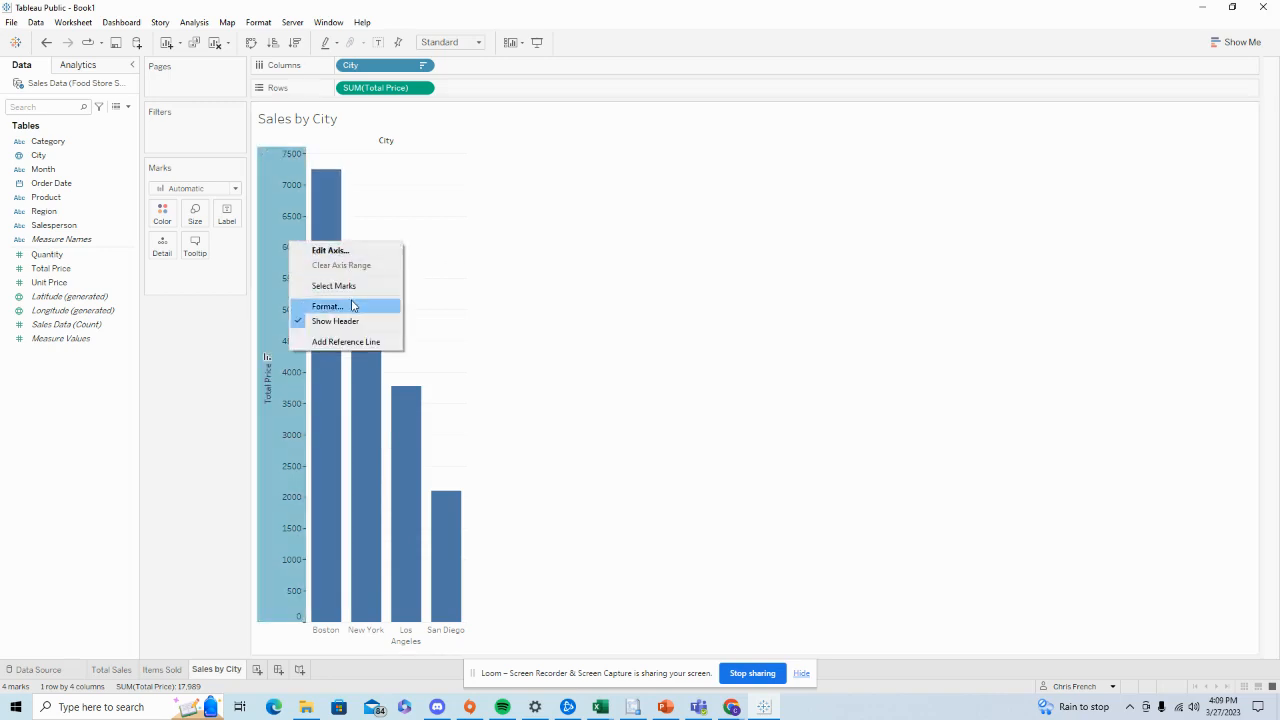
click(352, 305)
click(124, 188)
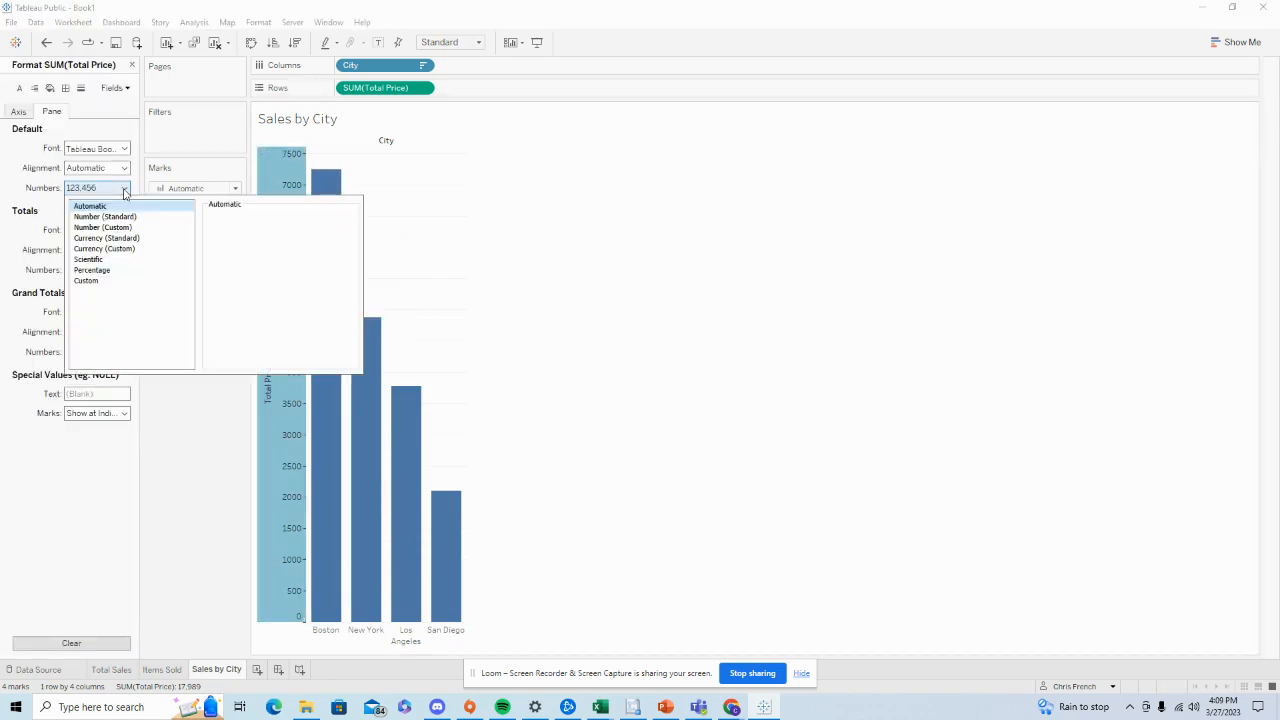
click(135, 239)
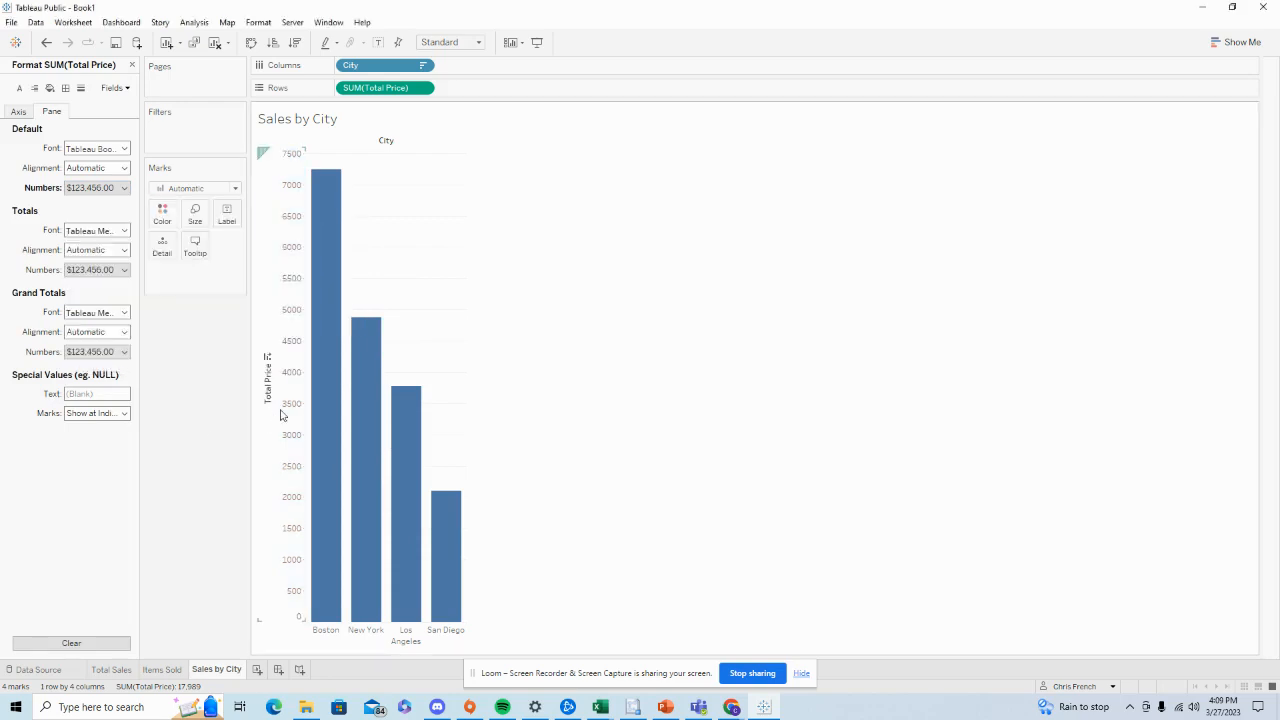
Set the number format of the Total Price axis scale to Currency (Standard) in the Sales by City chart
click(18, 111)
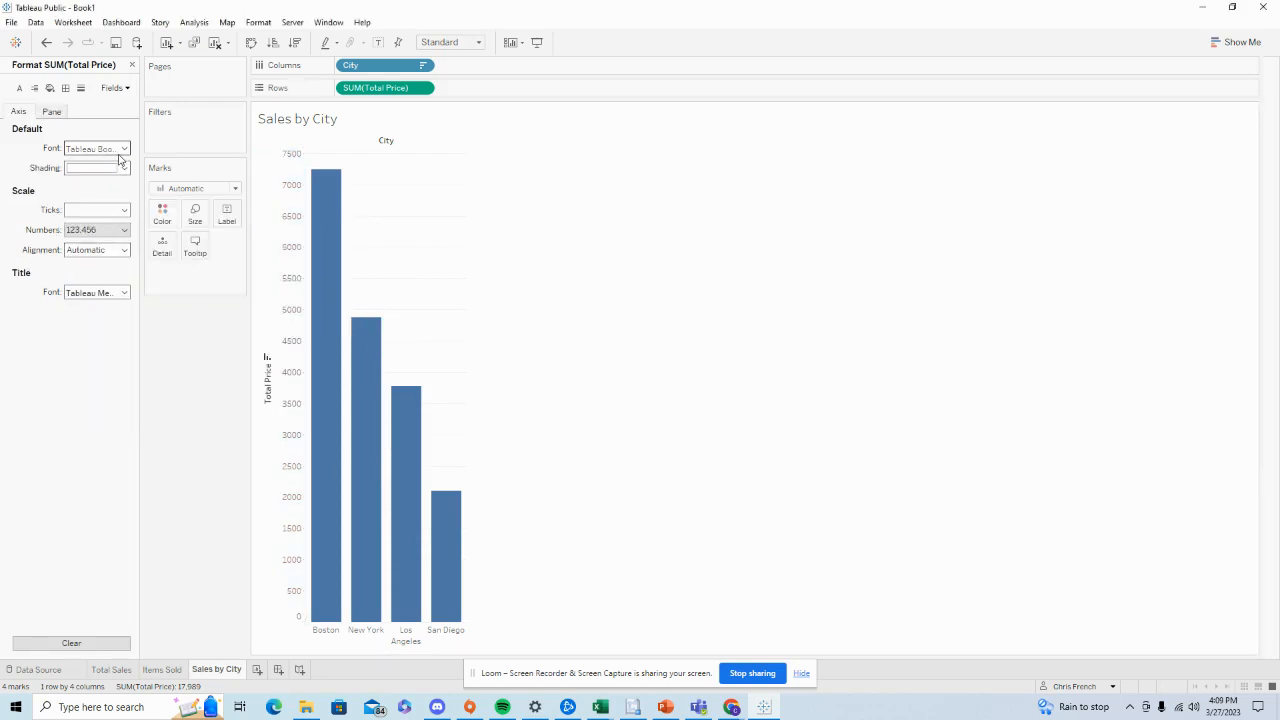
click(124, 229)
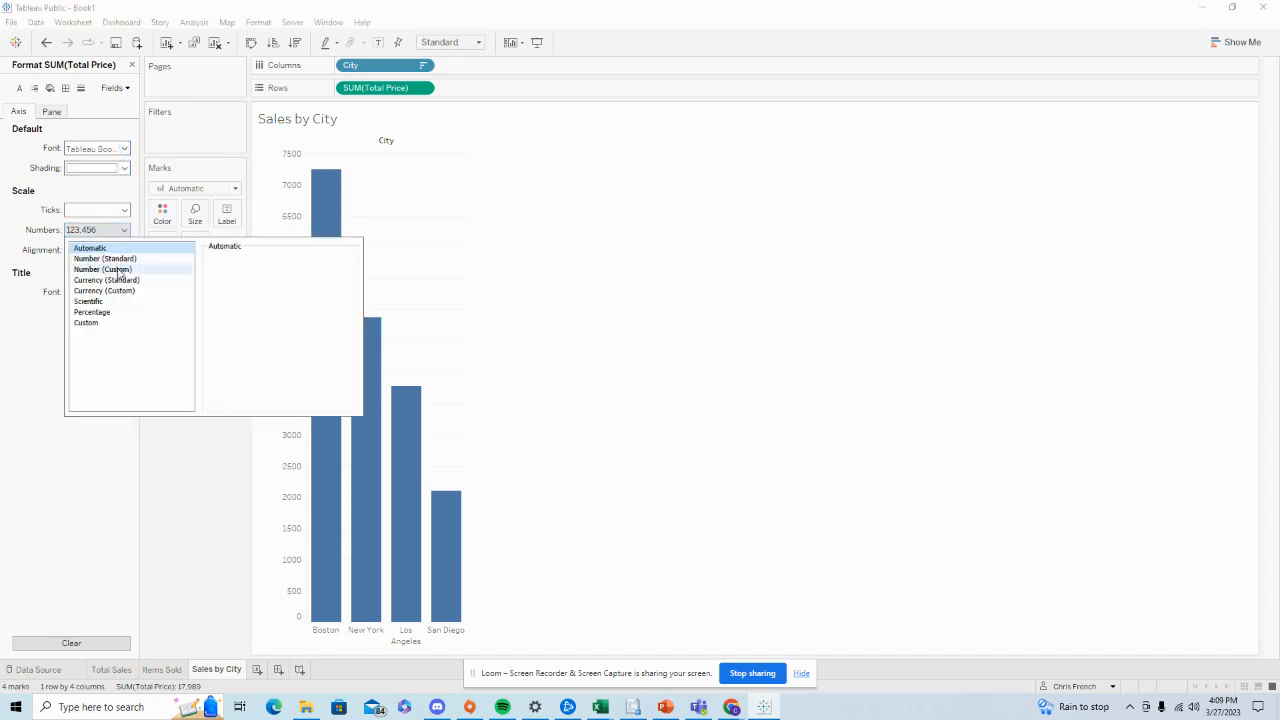
click(120, 282)
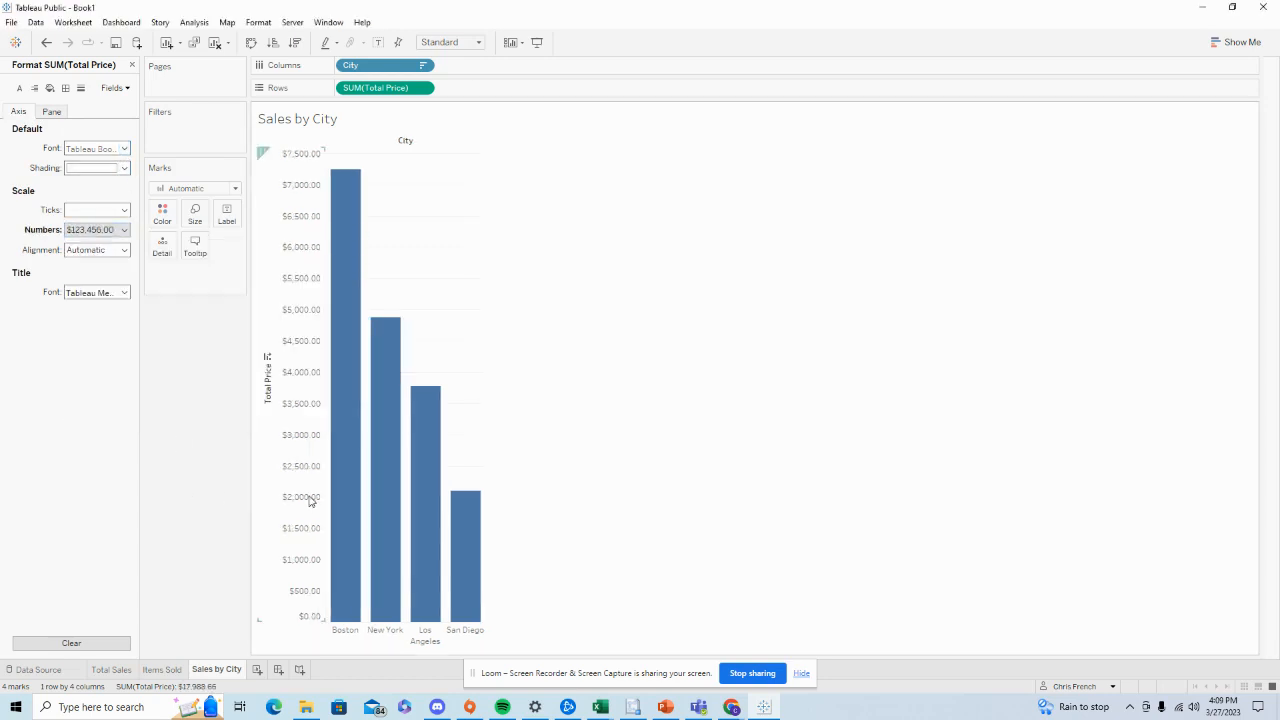
Change the vertical axis title of the Sales by City chart to Total Sales
mouse_move(342, 498)
right_click(270, 392)
click(296, 399)
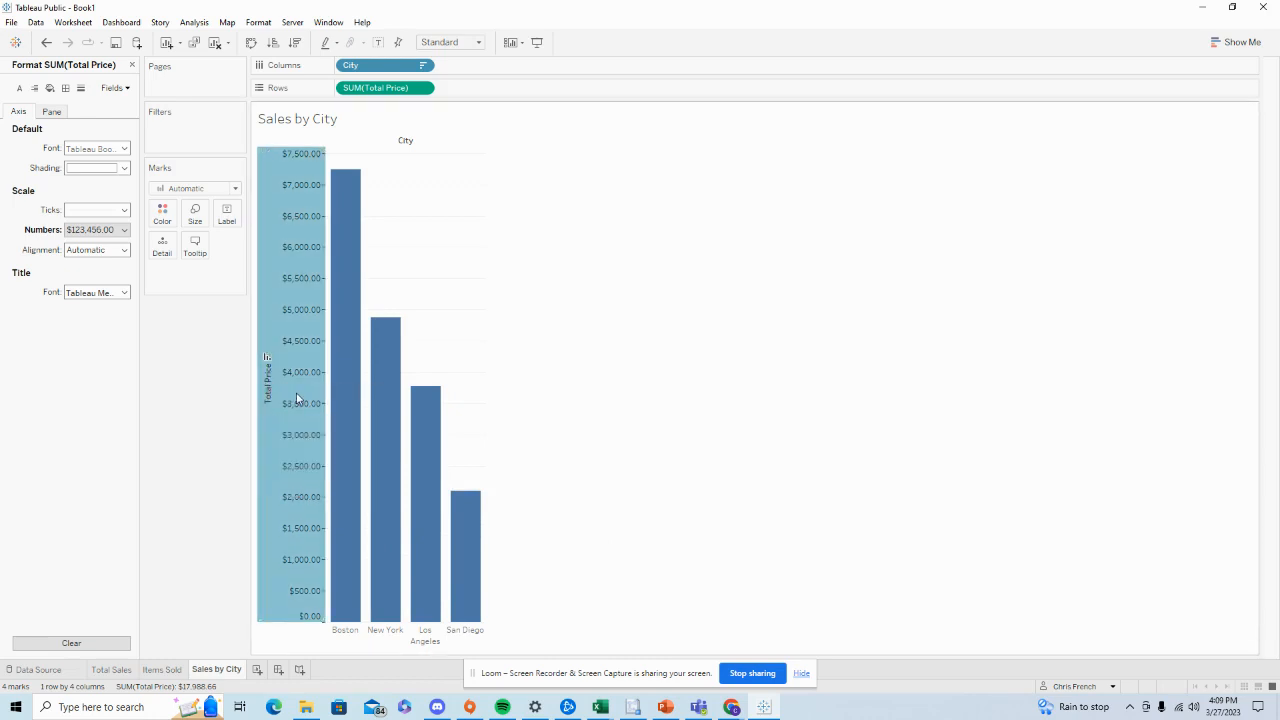
triple_click(572, 437)
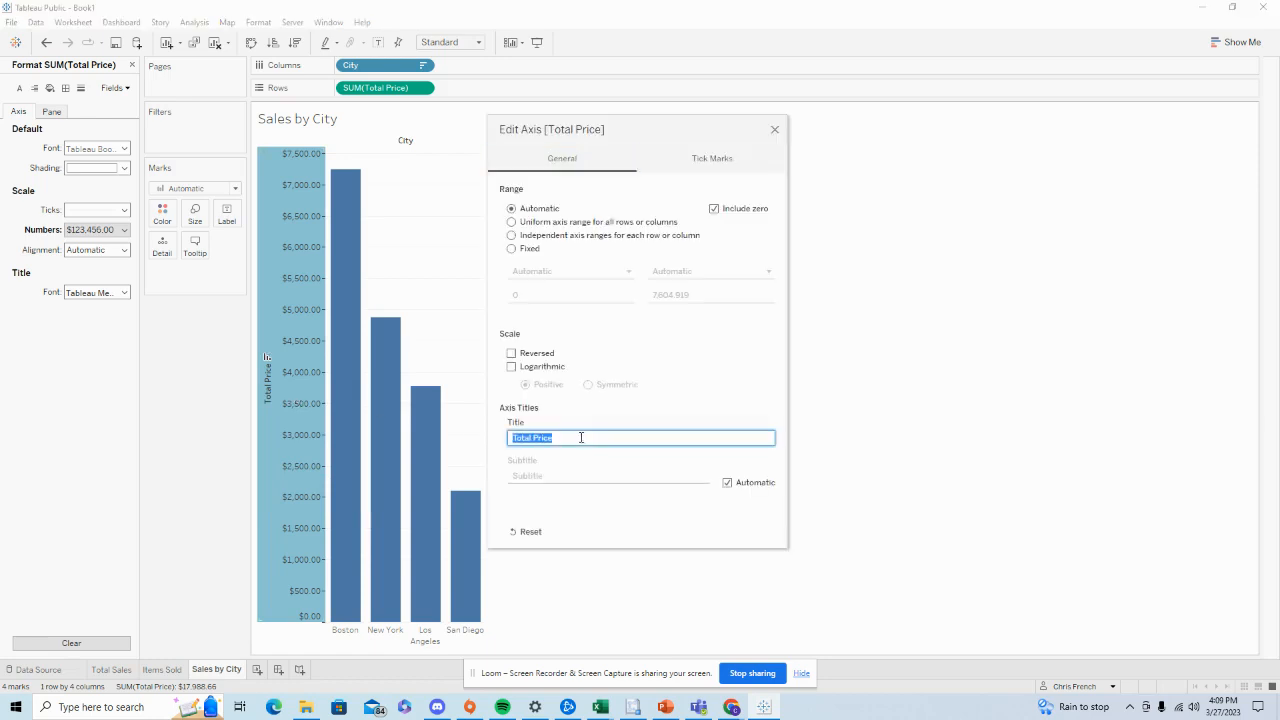
click(583, 437)
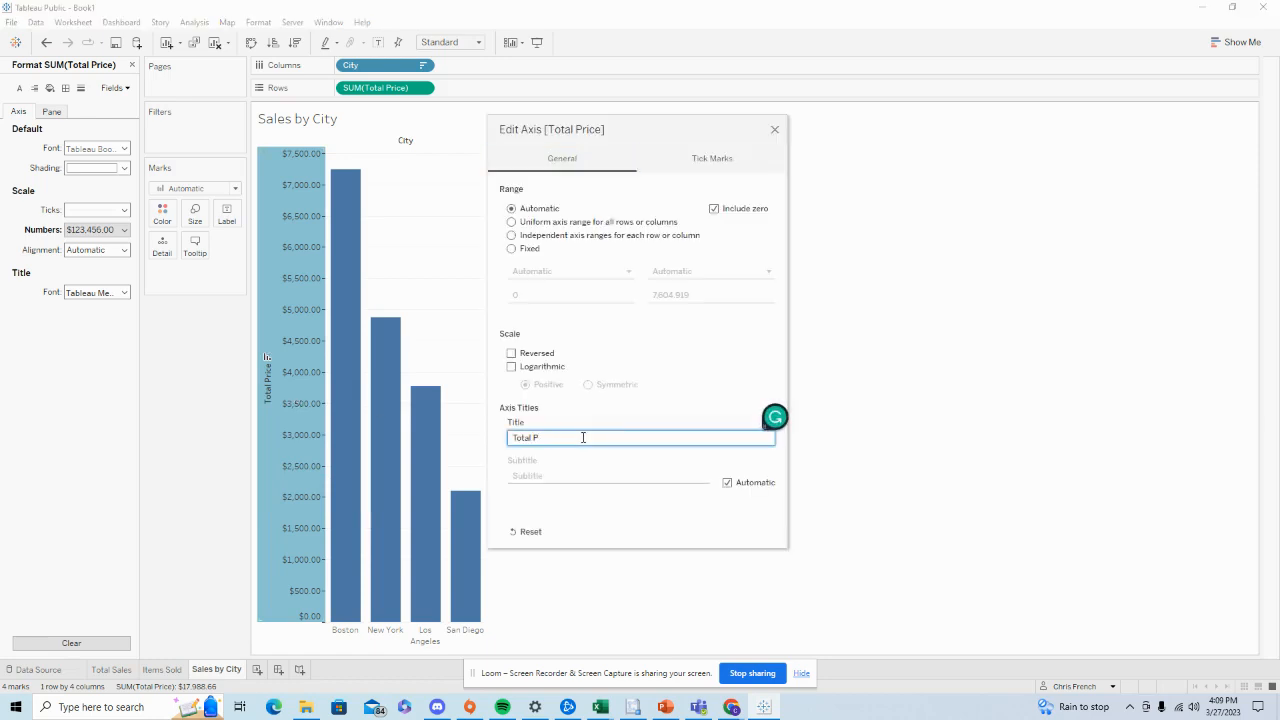
text(Sales)
click(775, 131)
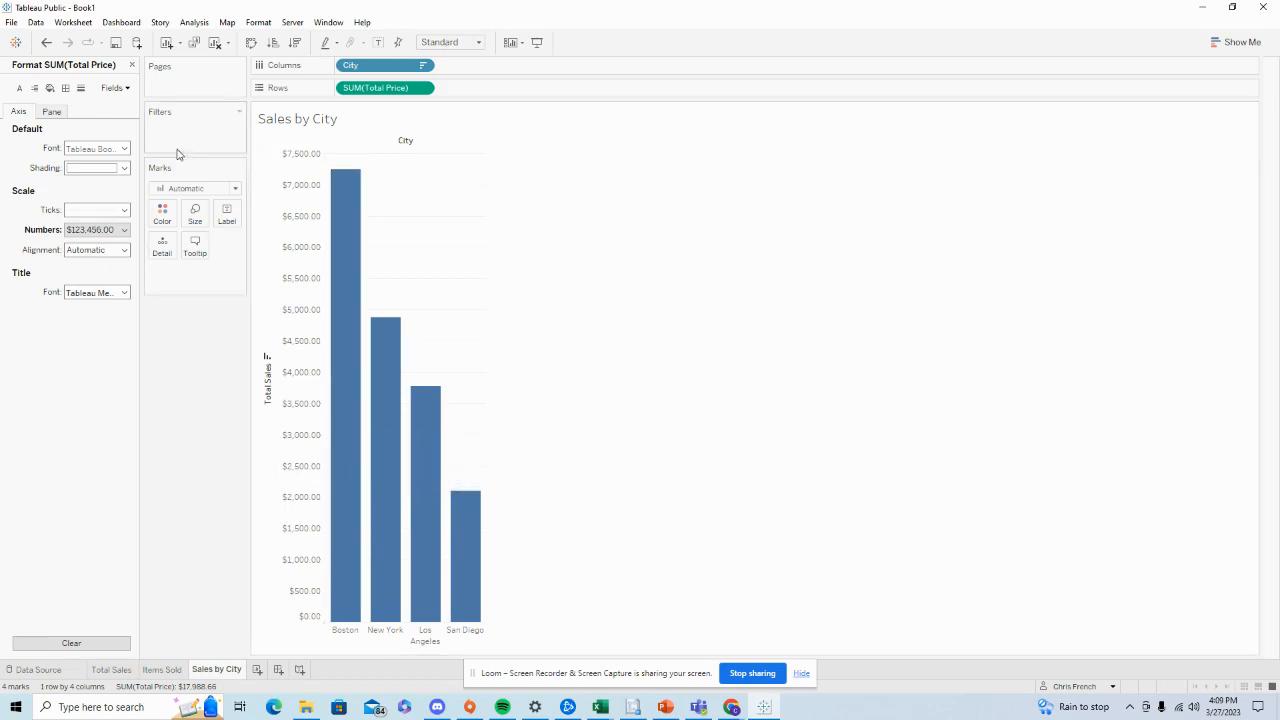
Color the Sales by City bars by City and hide the field labels for columns
click(132, 64)
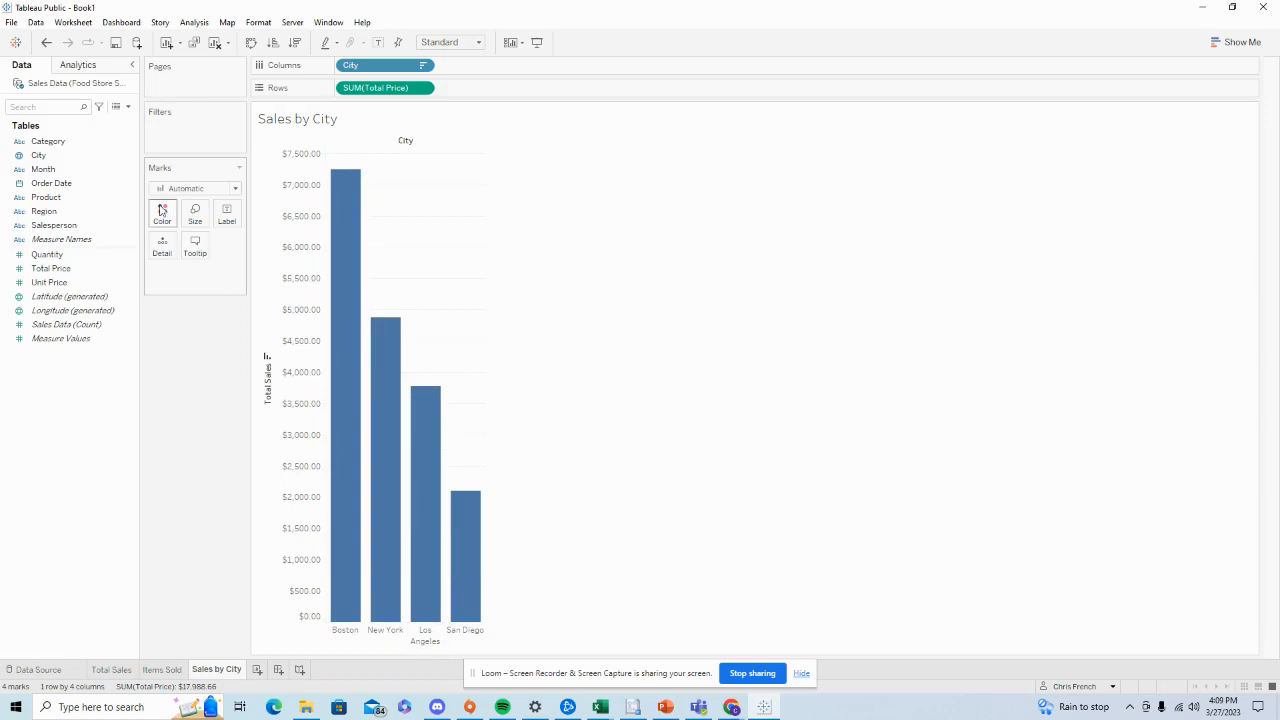
click(42, 158)
drag(42, 158, 157, 227)
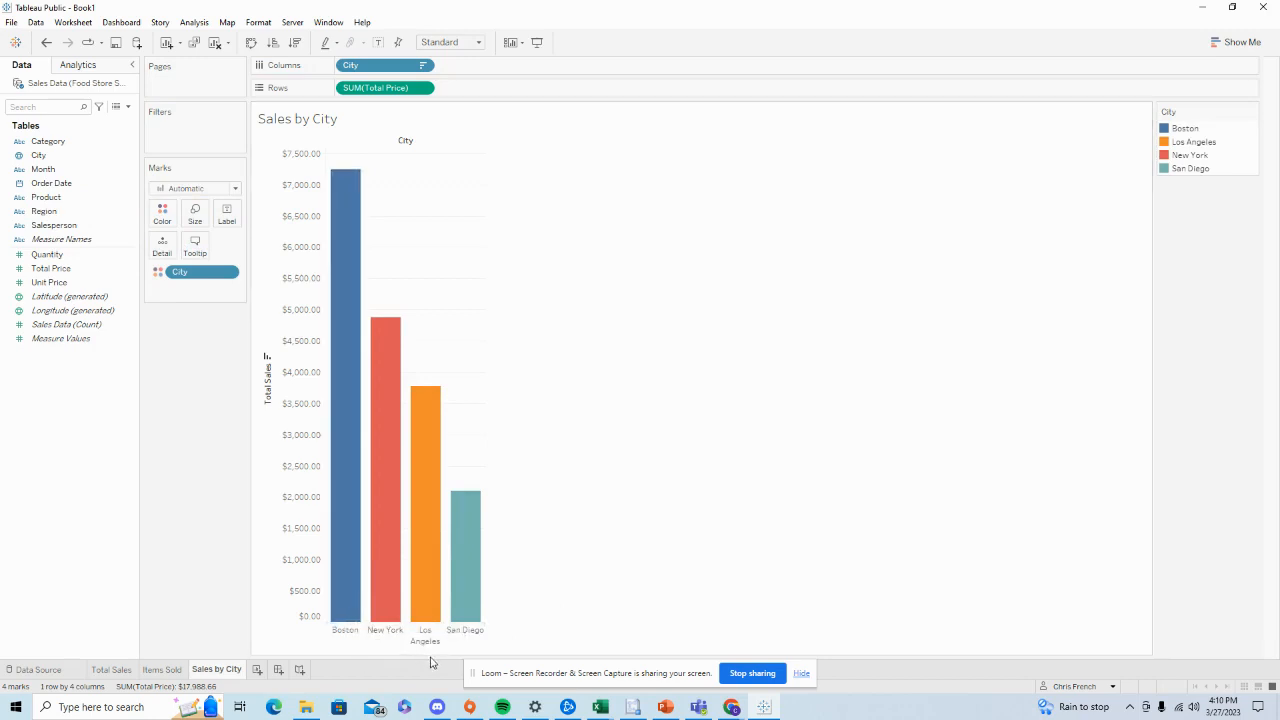
mouse_move(476, 620)
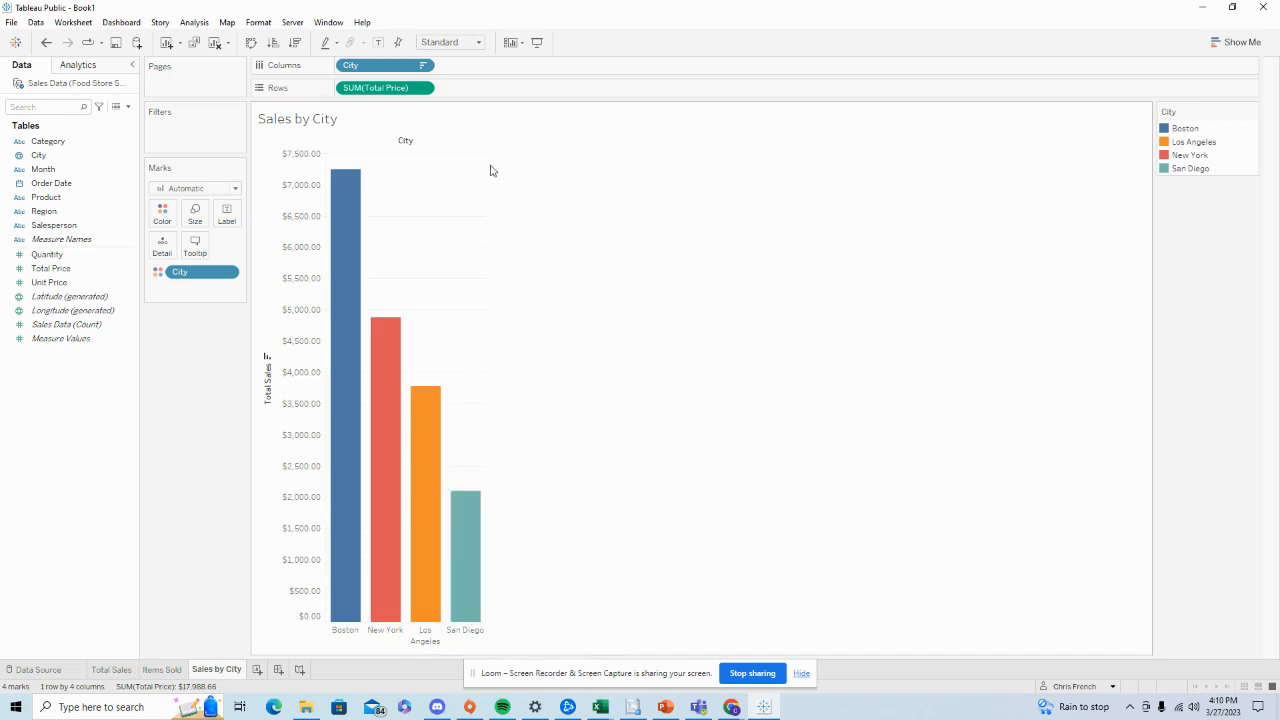
right_click(434, 145)
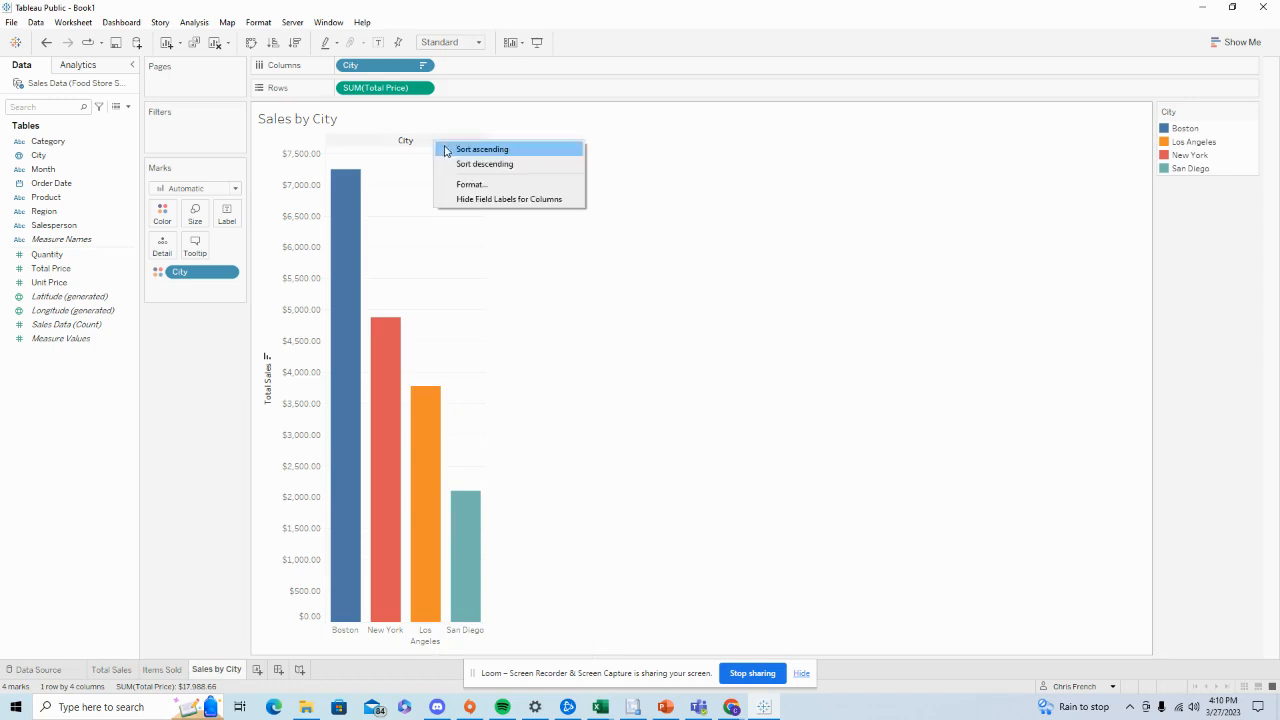
click(494, 200)
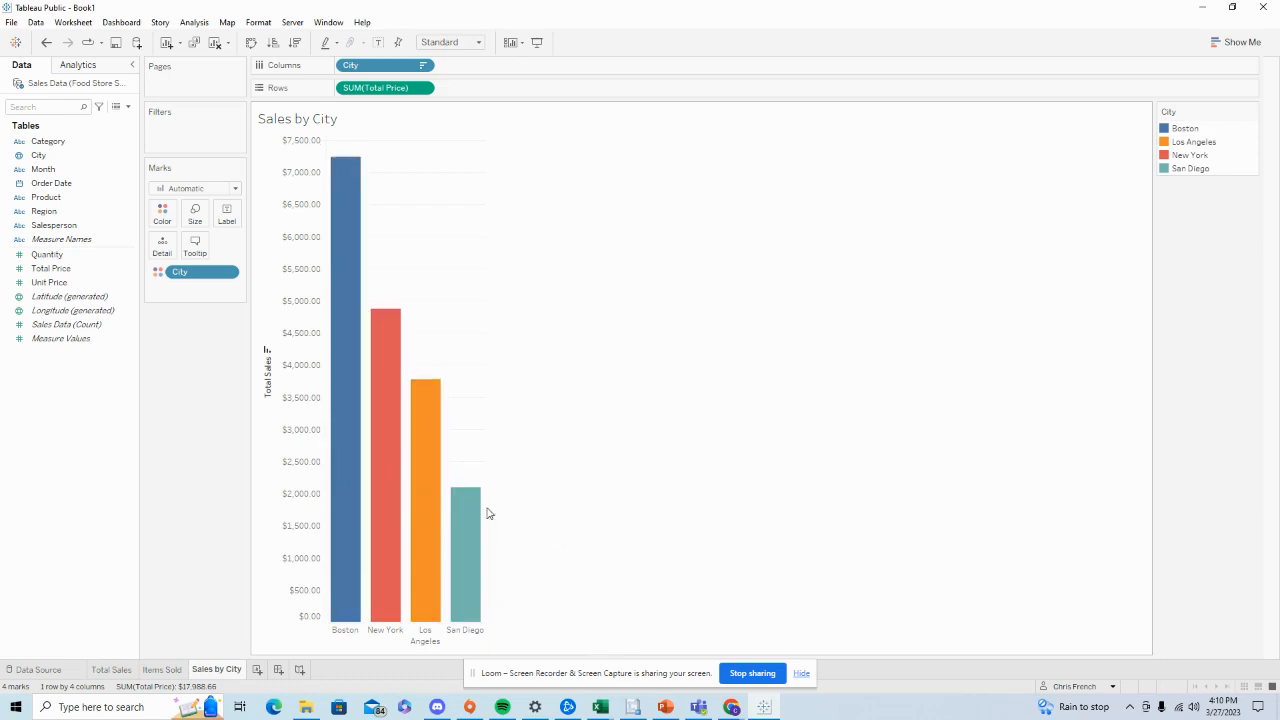
Add a fourth worksheet and name it Salesperson
click(258, 670)
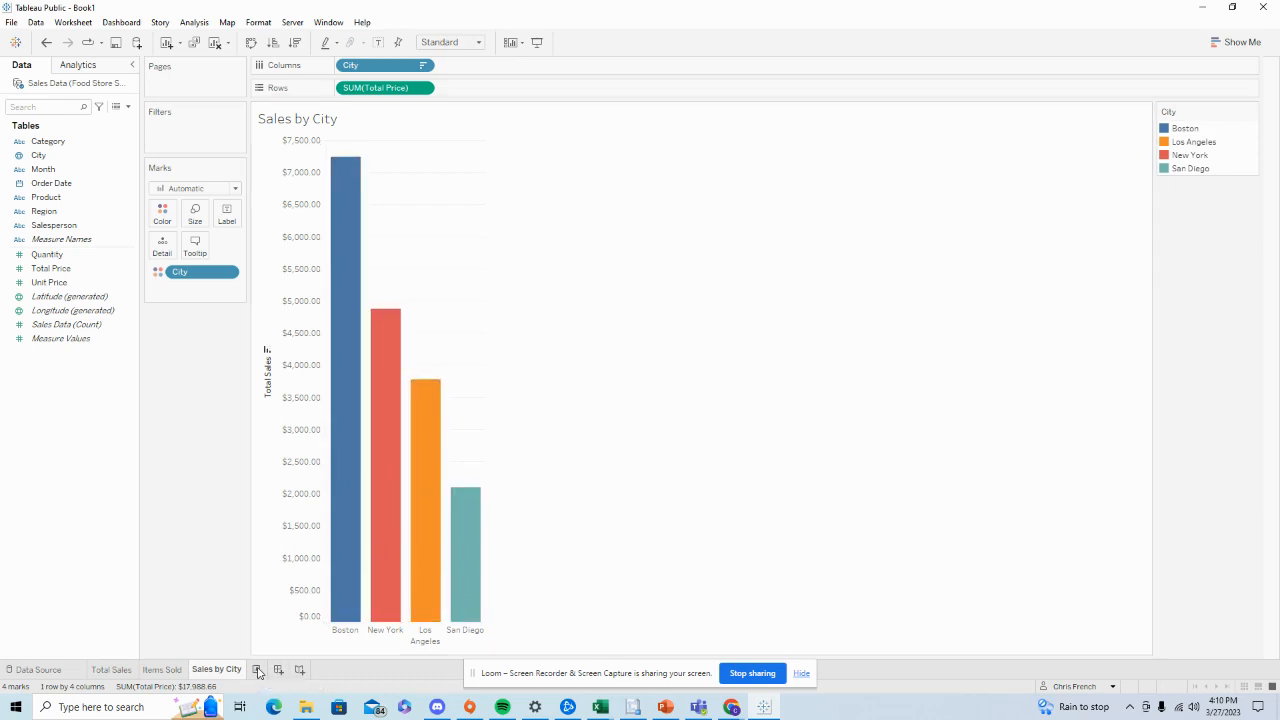
double_click(261, 670)
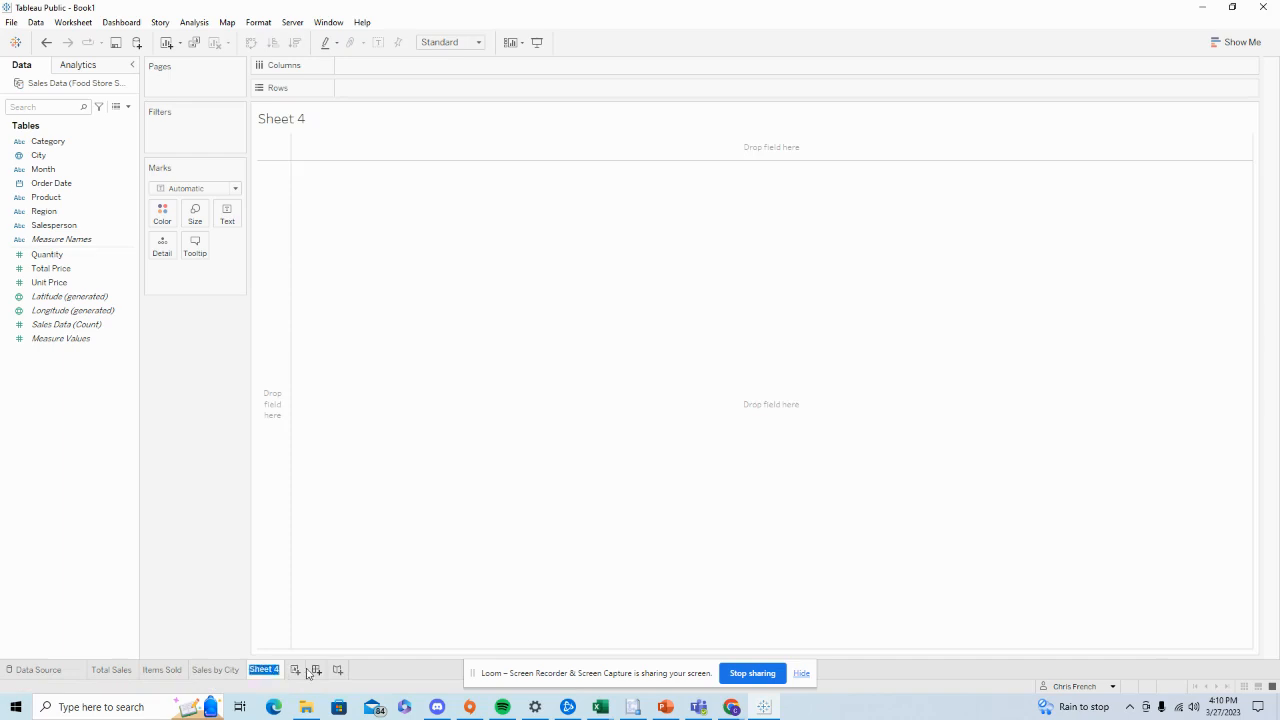
text(Salesp)
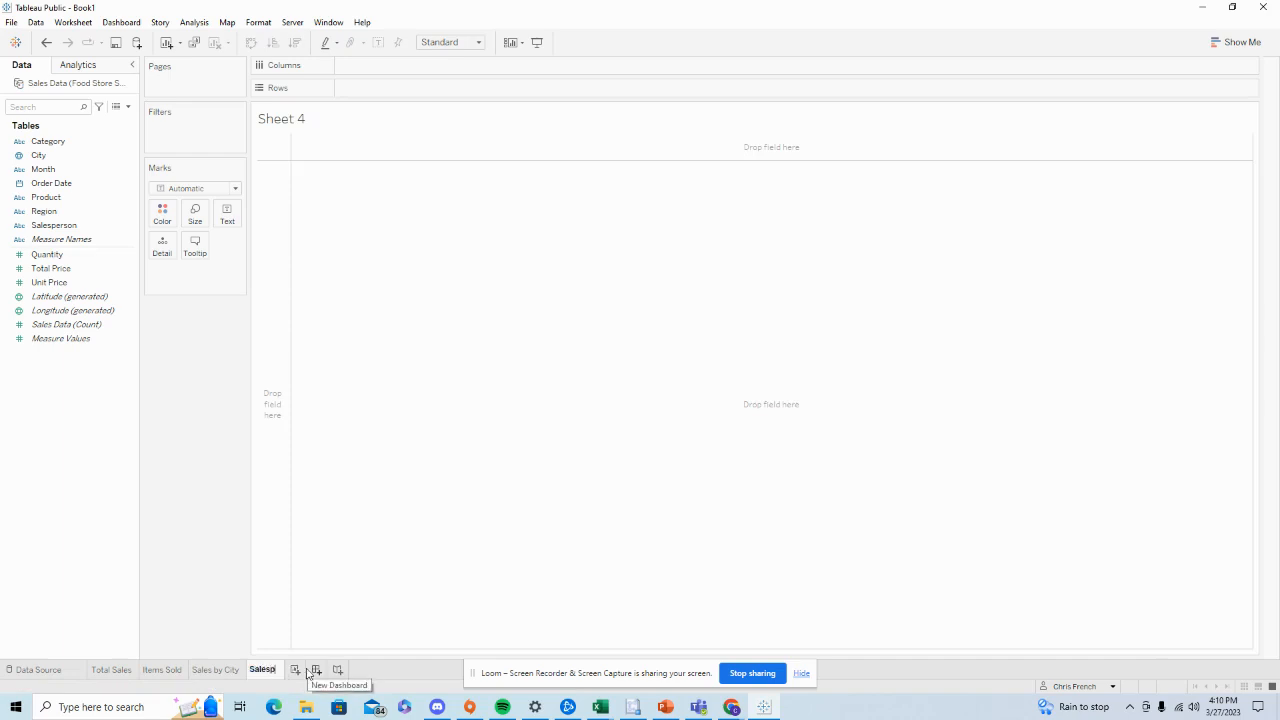
text(erson)
key(Return)
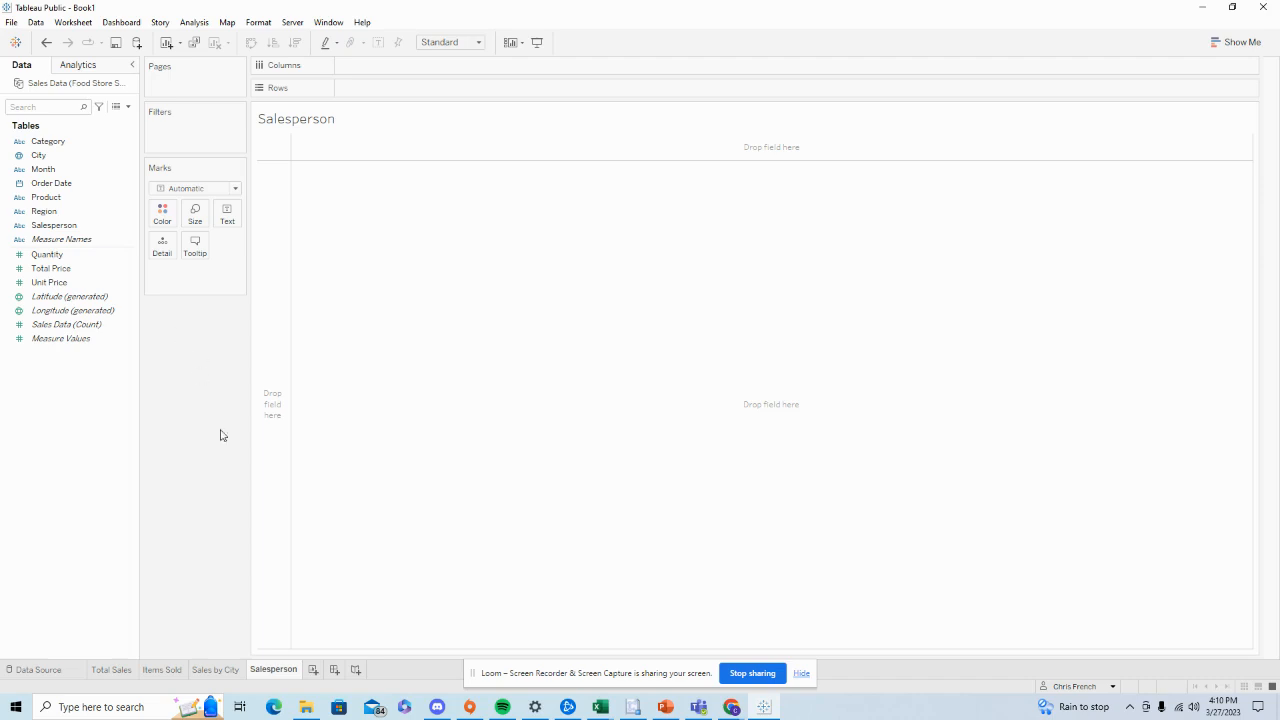
Build a bar chart on the Salesperson worksheet with Salesperson as columns and the sum of Total Price as rows
click(220, 671)
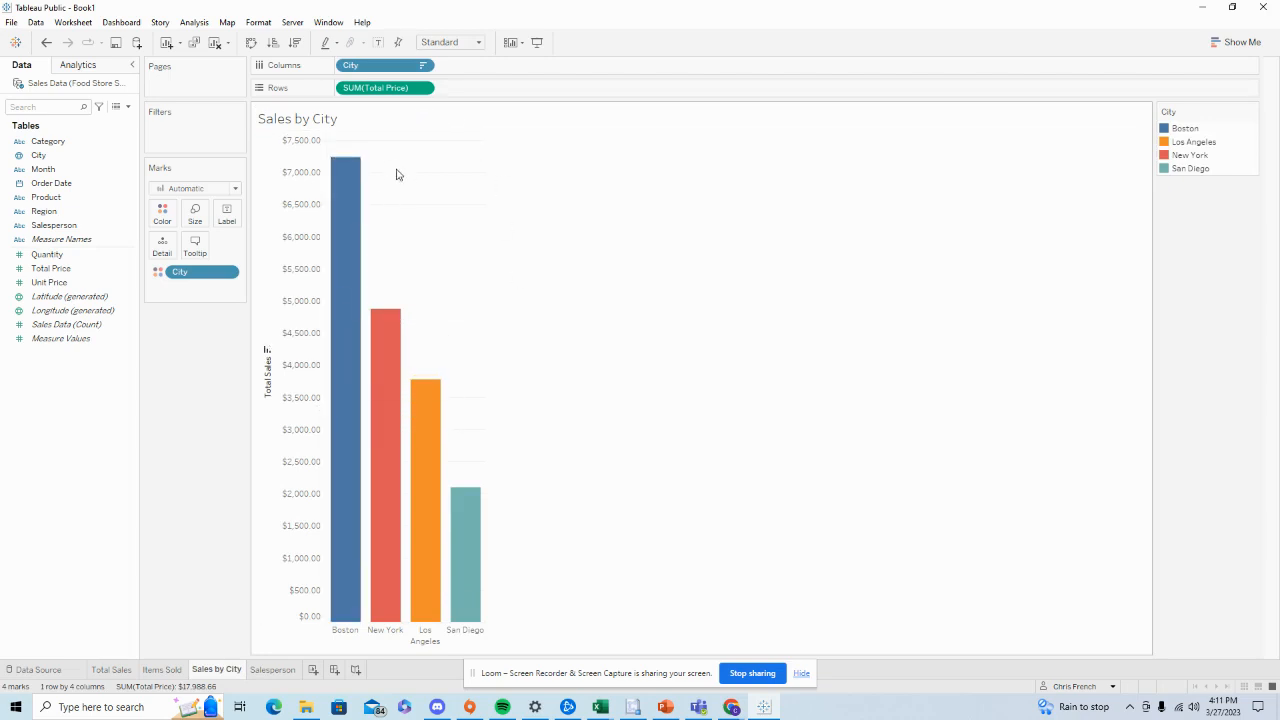
click(272, 669)
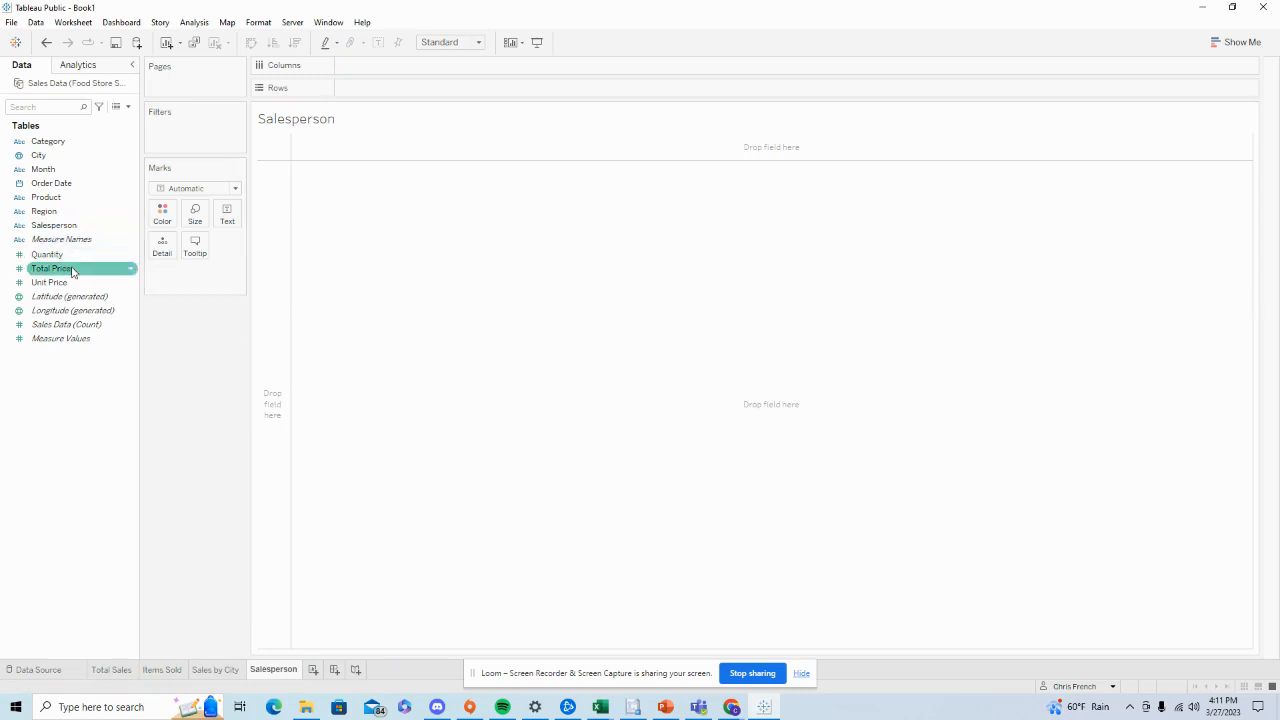
drag(72, 272, 391, 88)
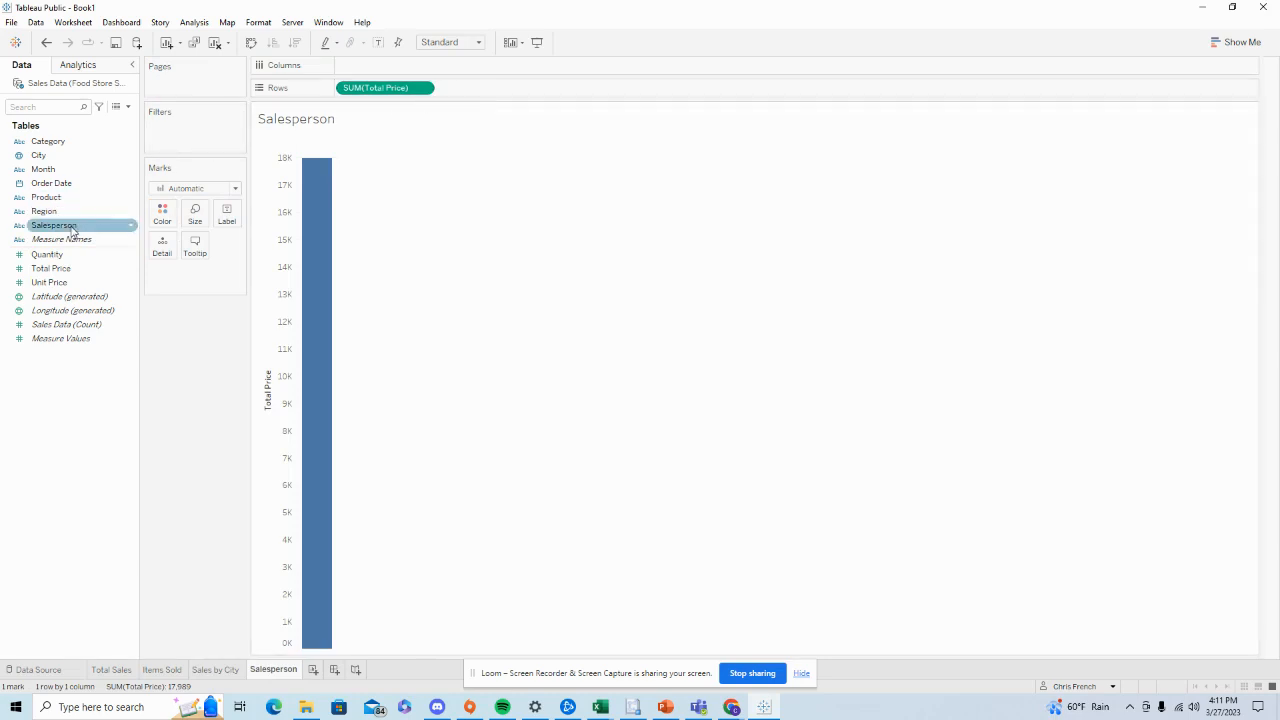
drag(72, 231, 382, 70)
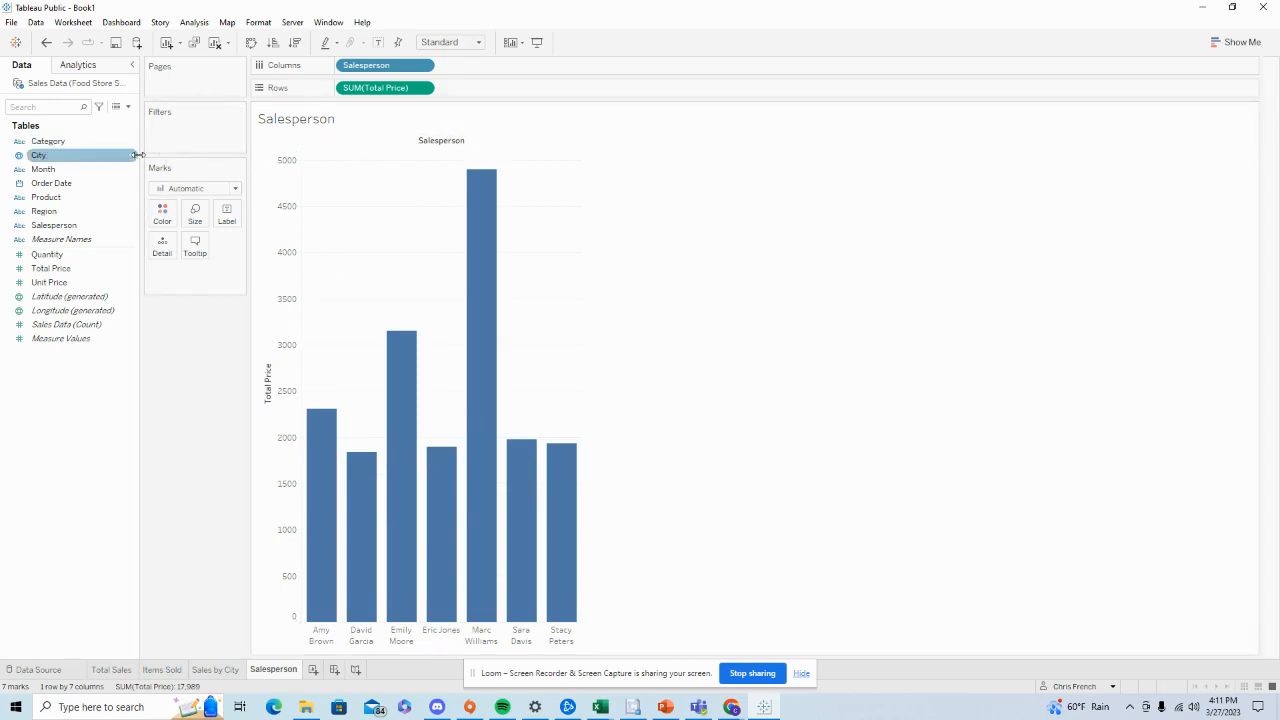
Change the vertical axis title of the Salesperson chart to Total Sales
right_click(287, 296)
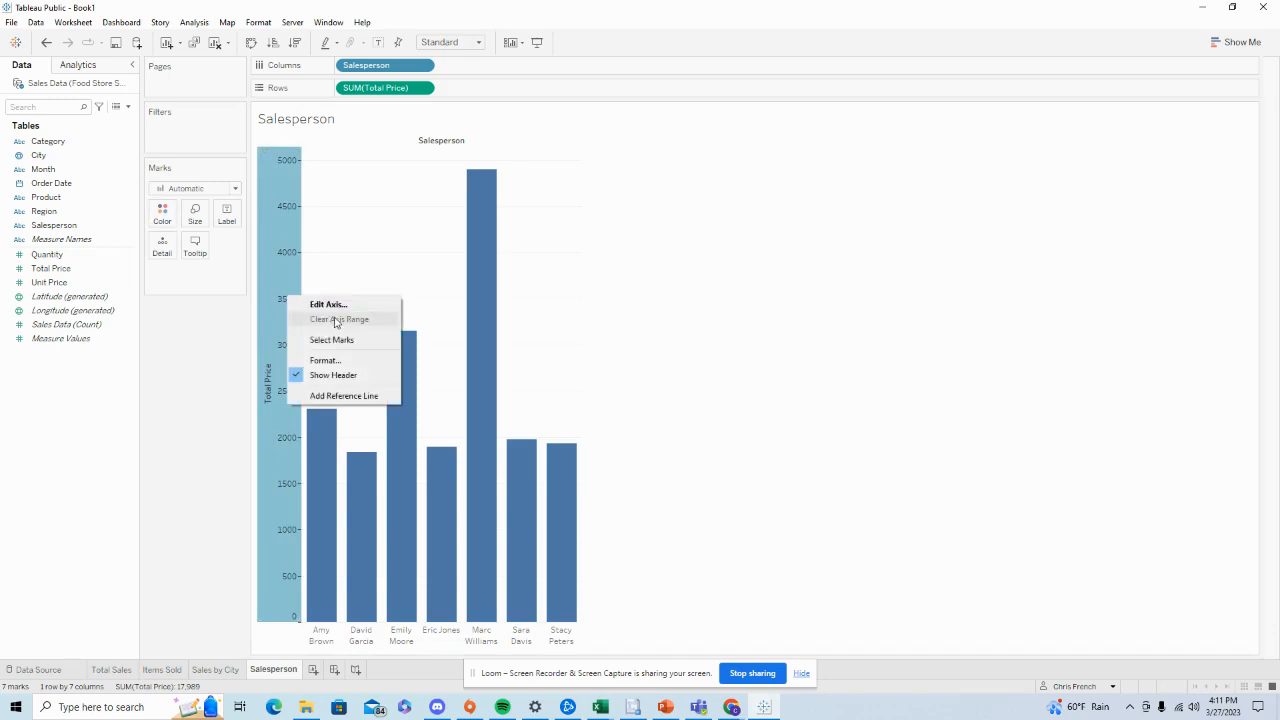
click(327, 305)
triple_click(584, 440)
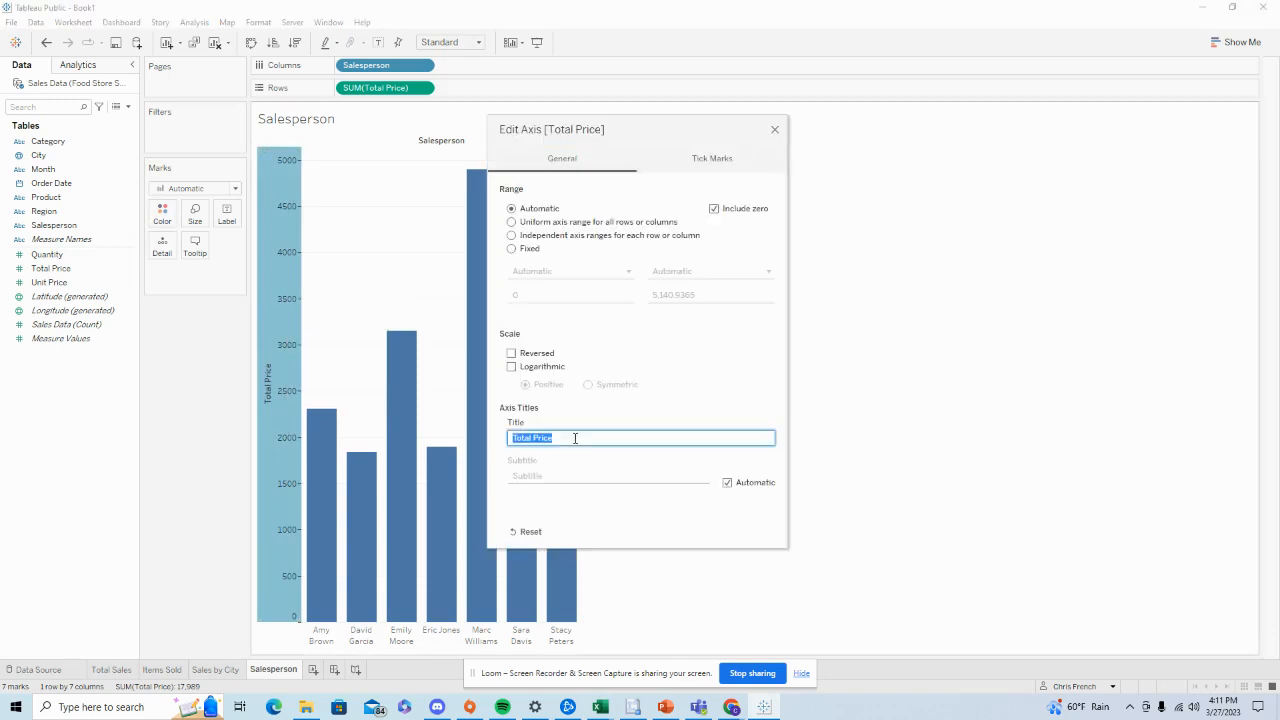
click(585, 438)
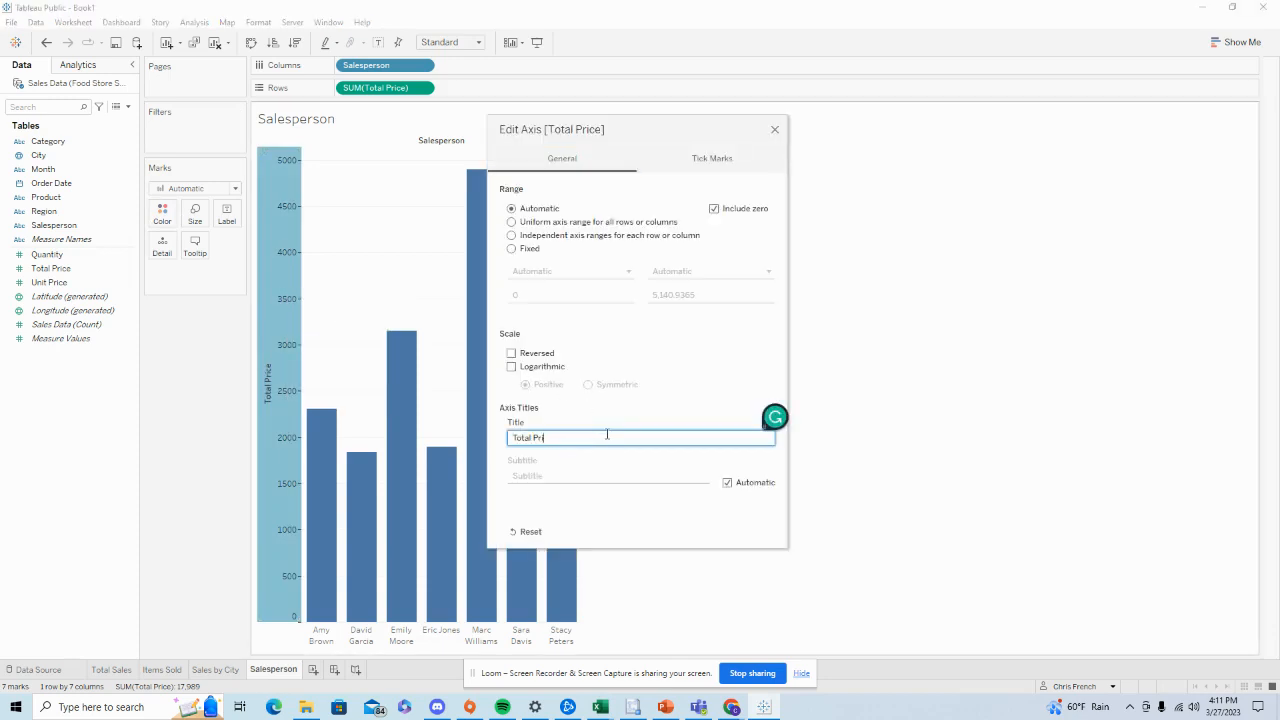
text(Sales)
click(774, 129)
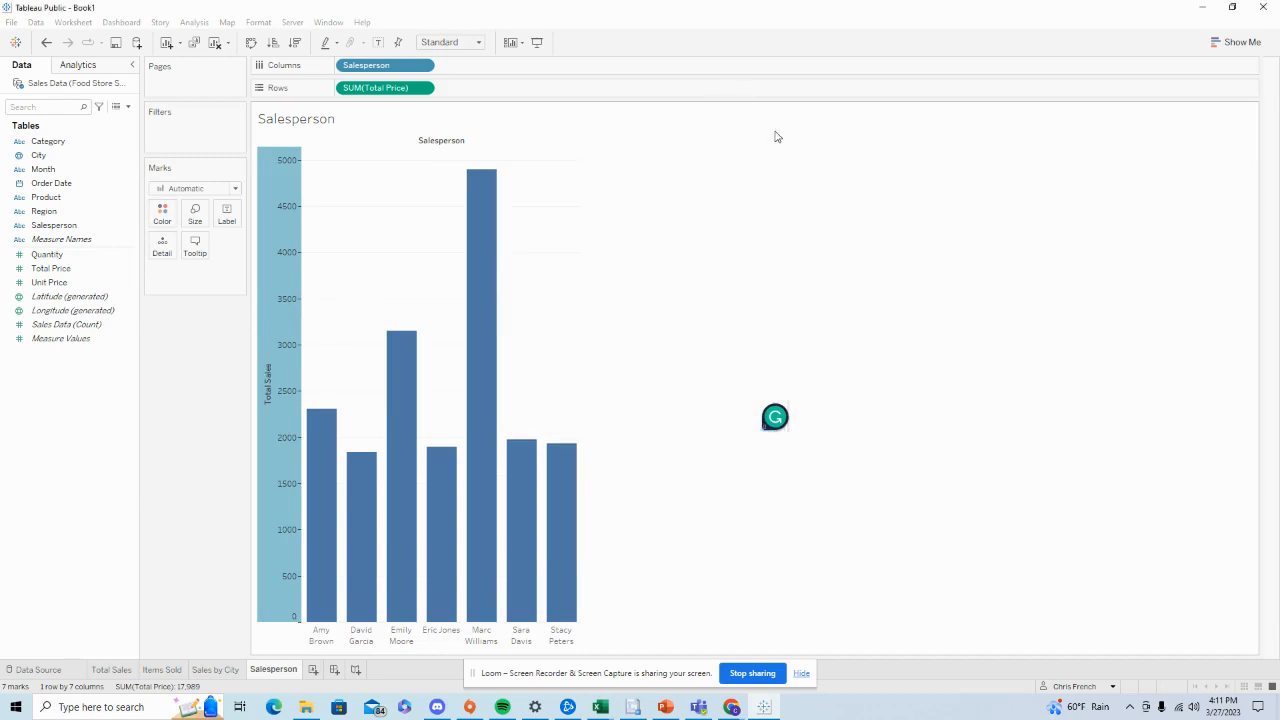
Set the number format of the Salesperson chart's Total Sales axis scale to Currency (Standard)
right_click(270, 304)
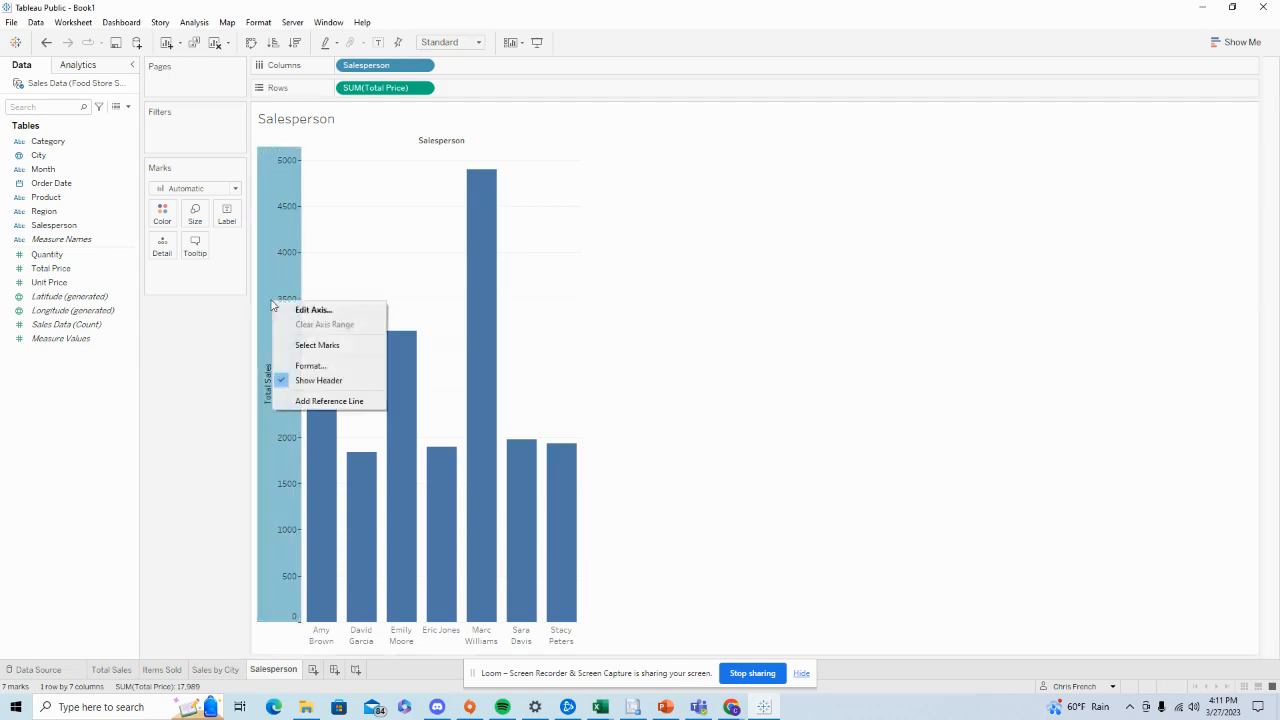
click(330, 371)
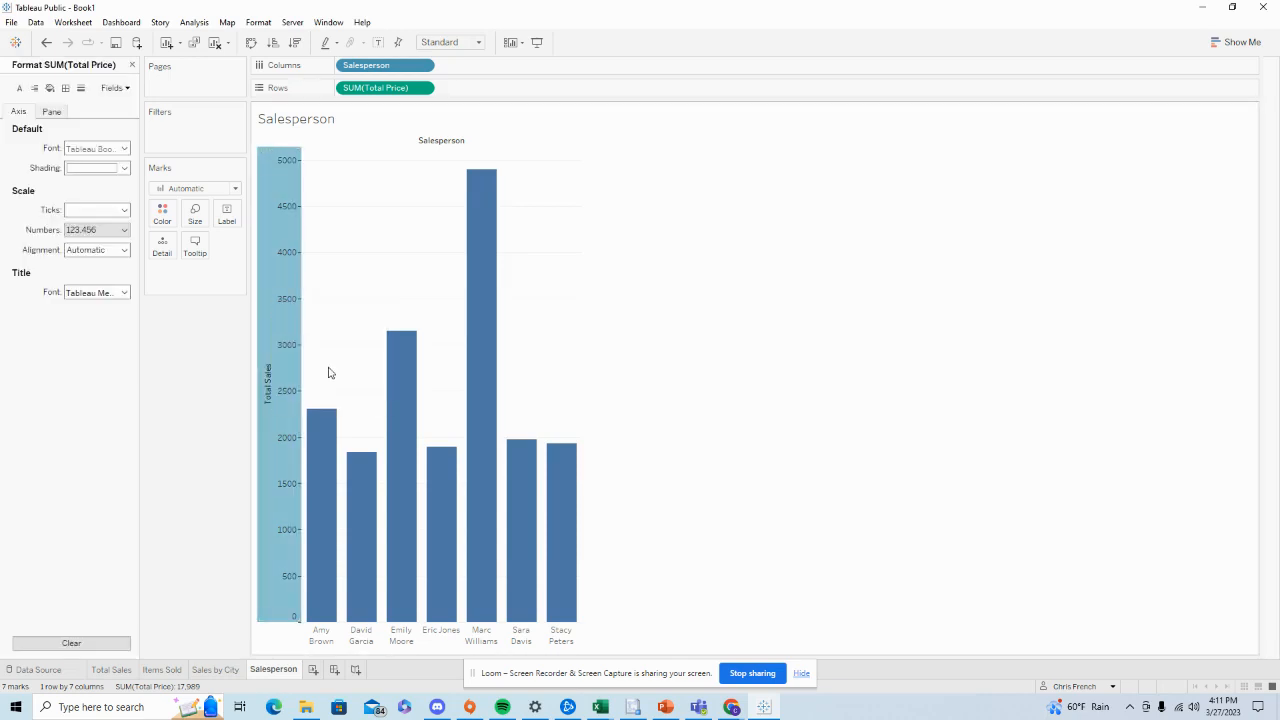
click(124, 230)
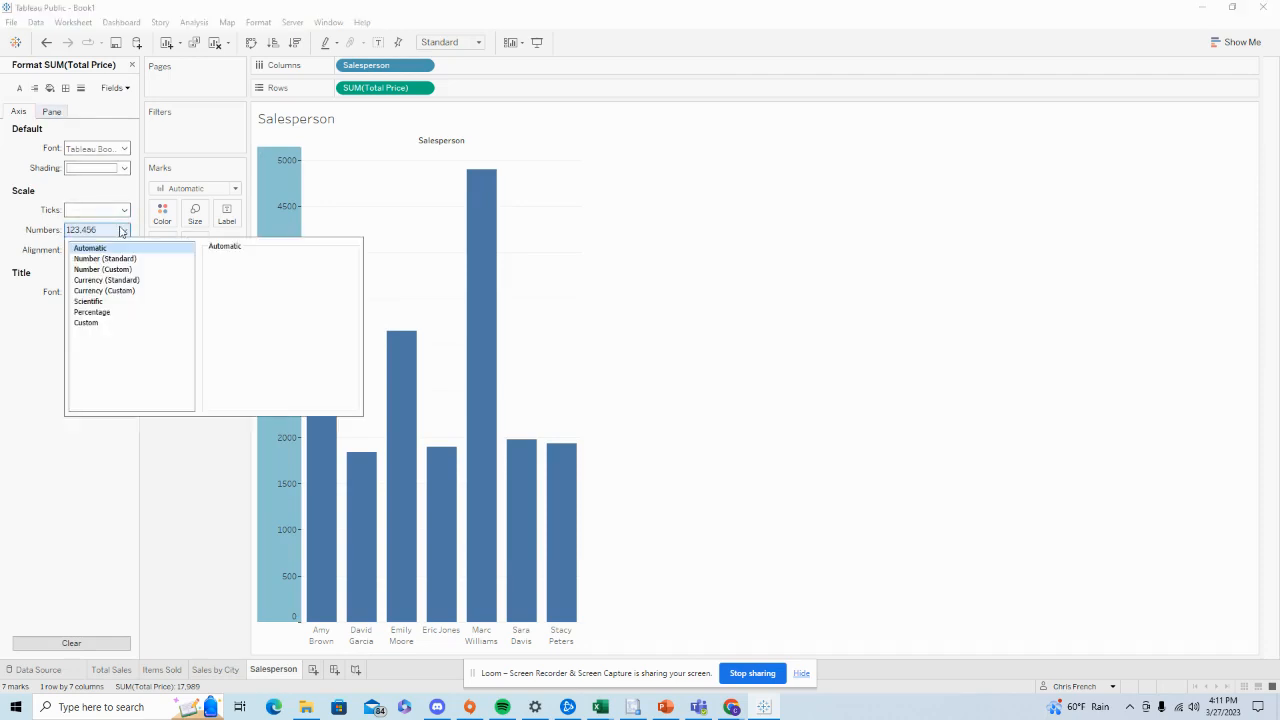
click(128, 282)
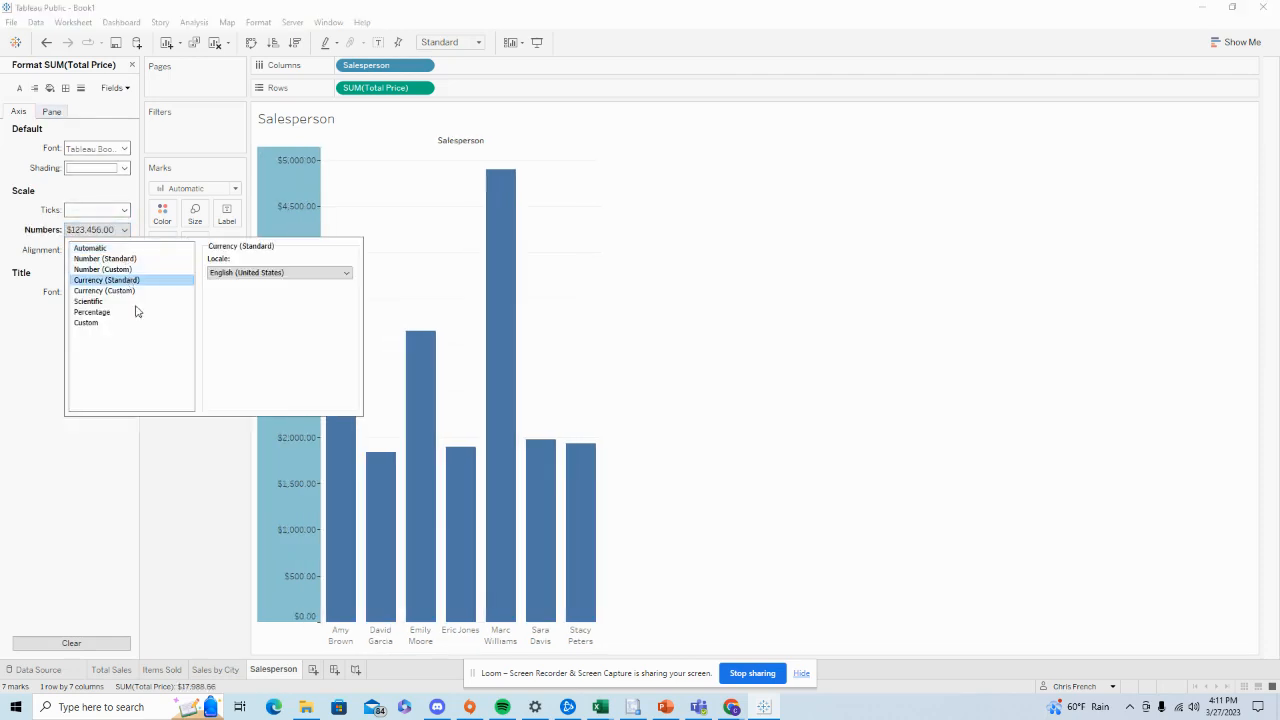
click(198, 451)
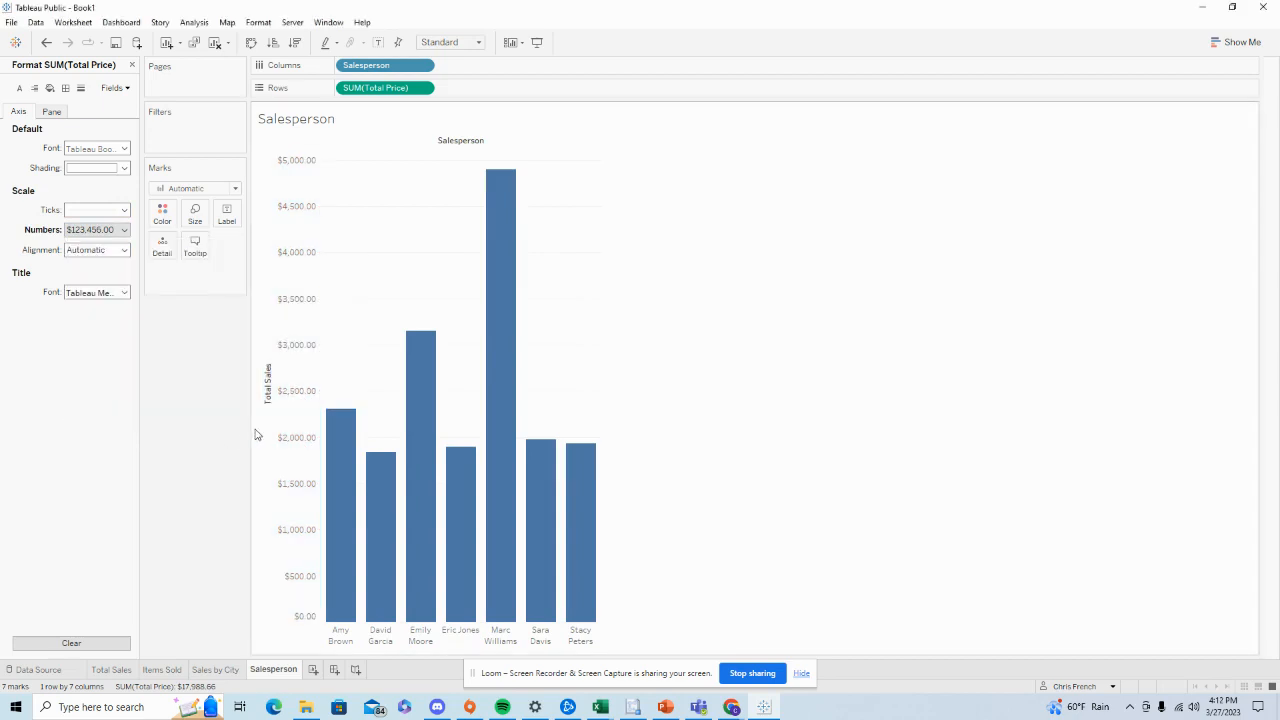
Hide the field labels for columns in the Salesperson chart and color its bars by Salesperson
right_click(476, 147)
click(515, 202)
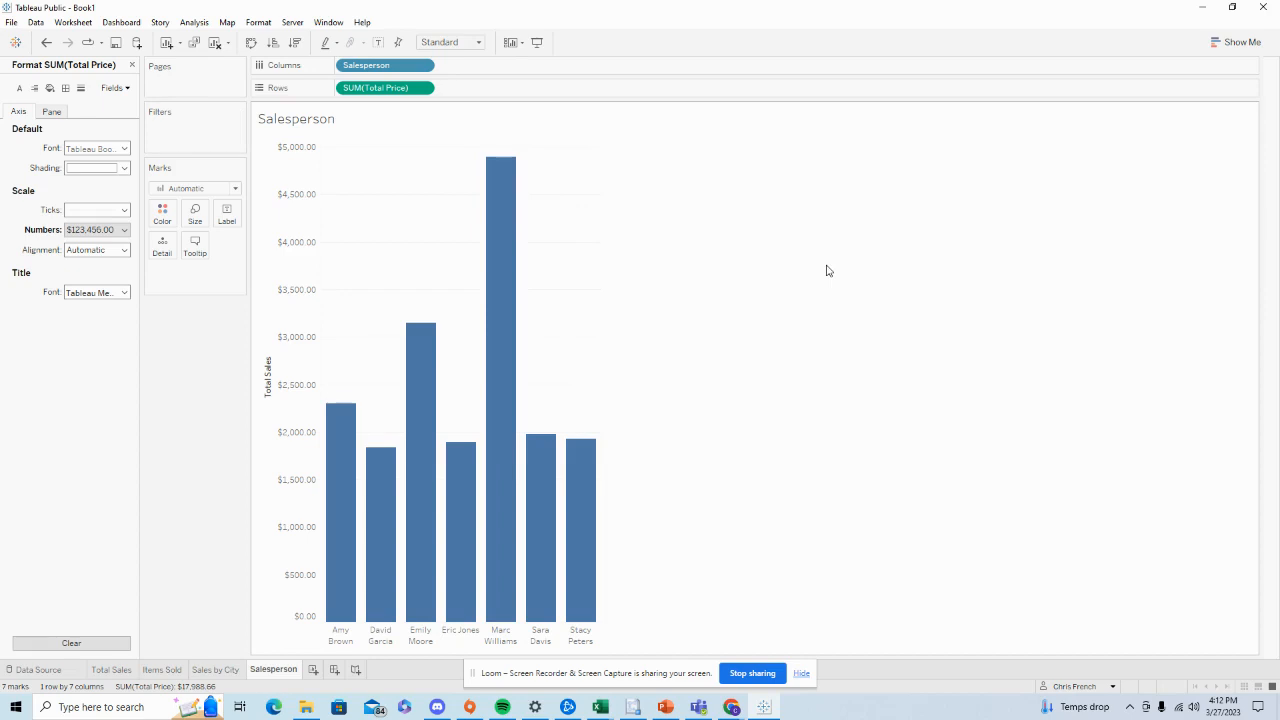
click(131, 64)
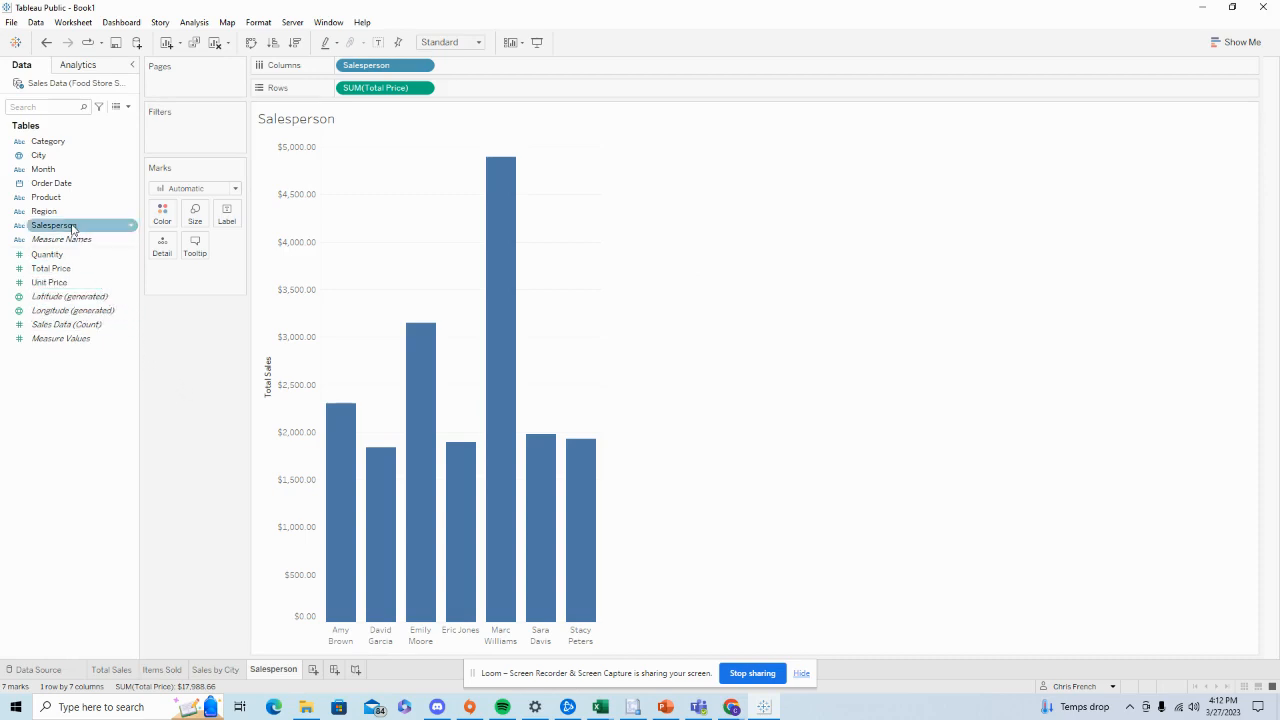
drag(72, 229, 163, 220)
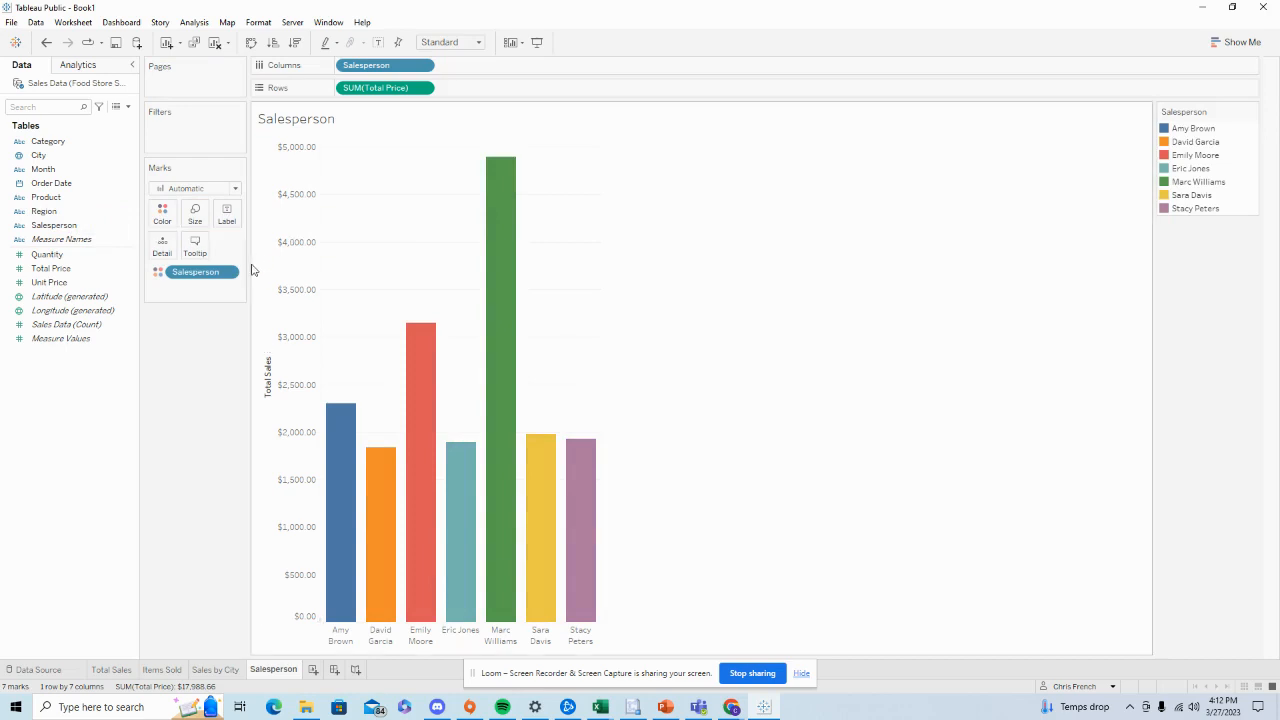
Inspect the tallest bar's details in the Salesperson chart and review the bars on the Sales by City worksheet
mouse_move(508, 412)
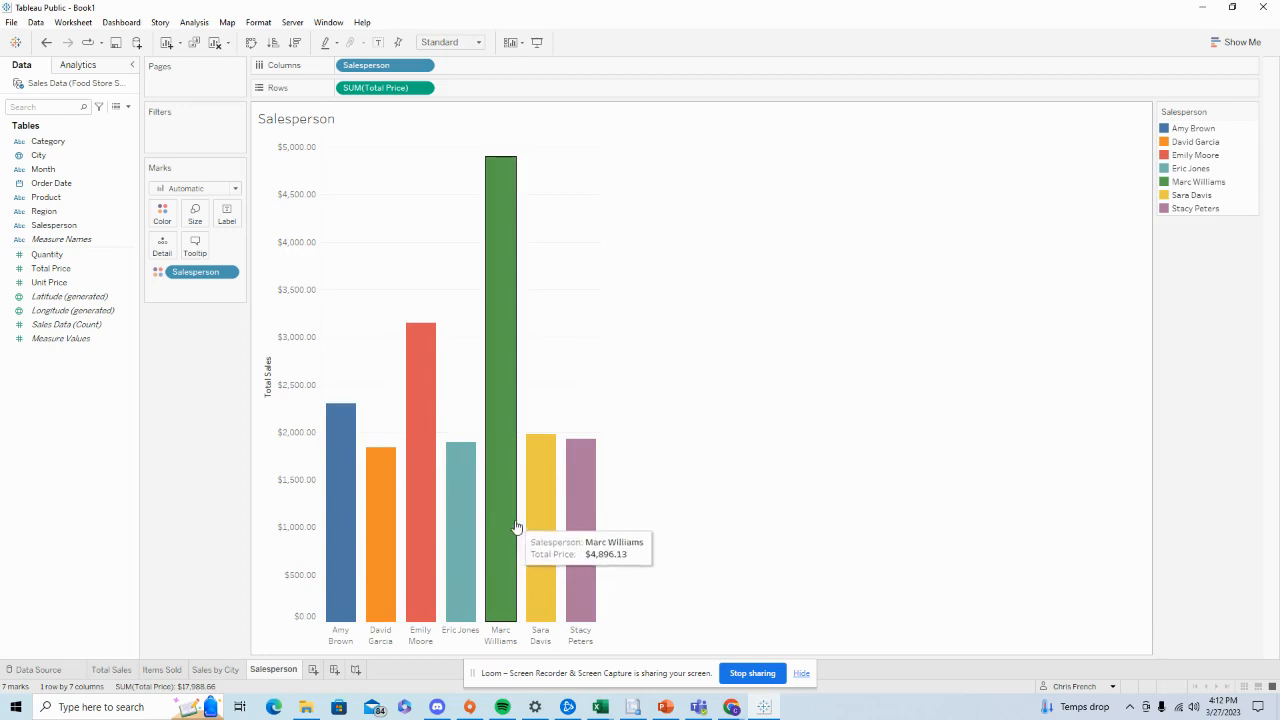
click(219, 671)
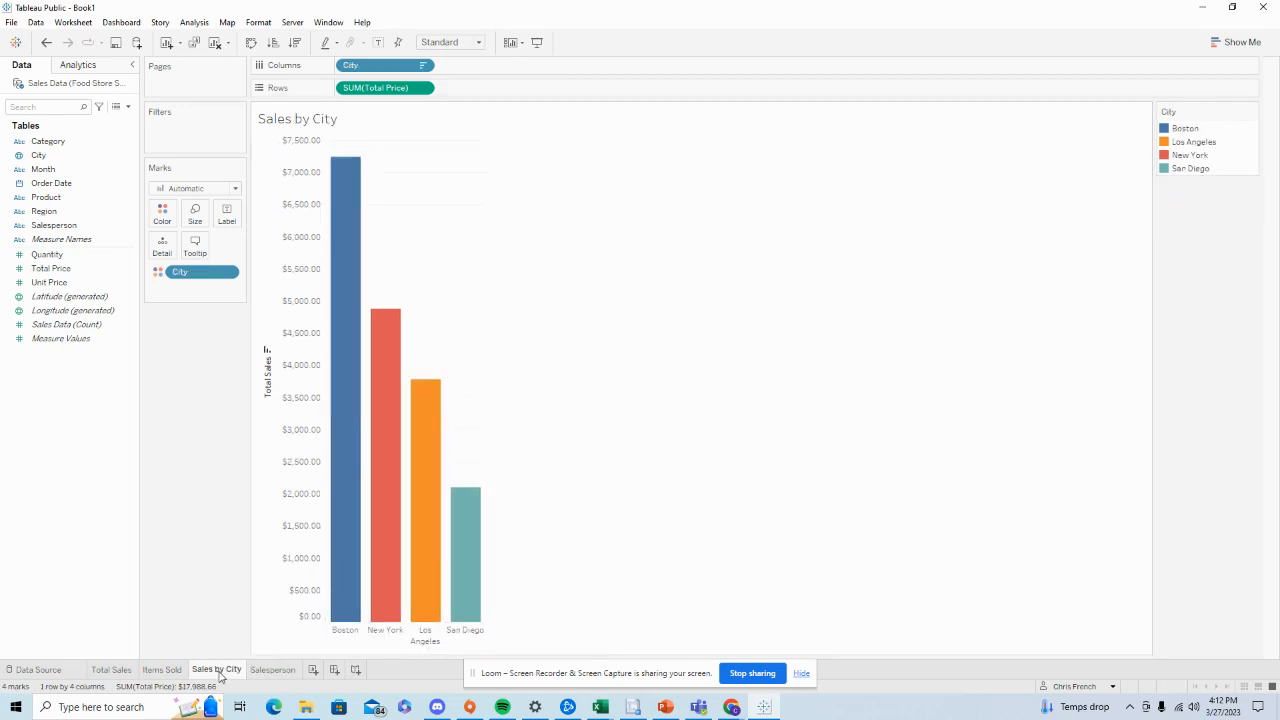
mouse_move(471, 611)
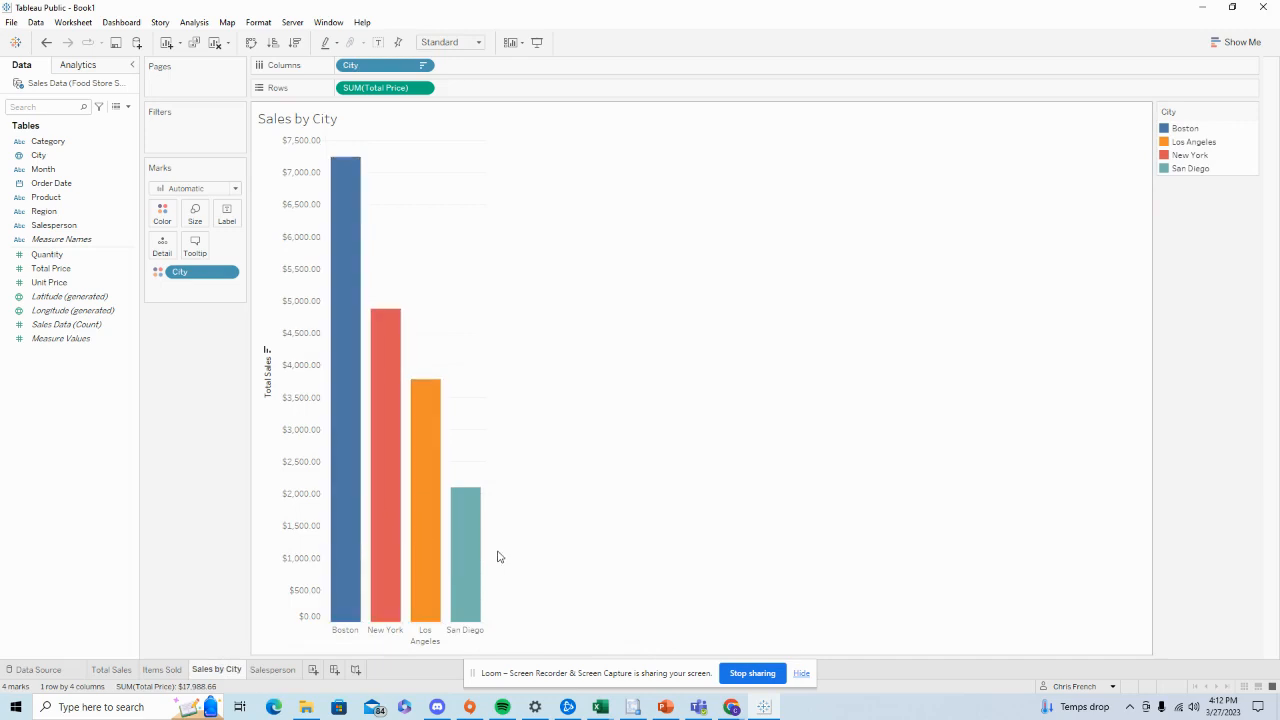
Sort the bars of the Salesperson worksheet in descending order of total sales
click(268, 670)
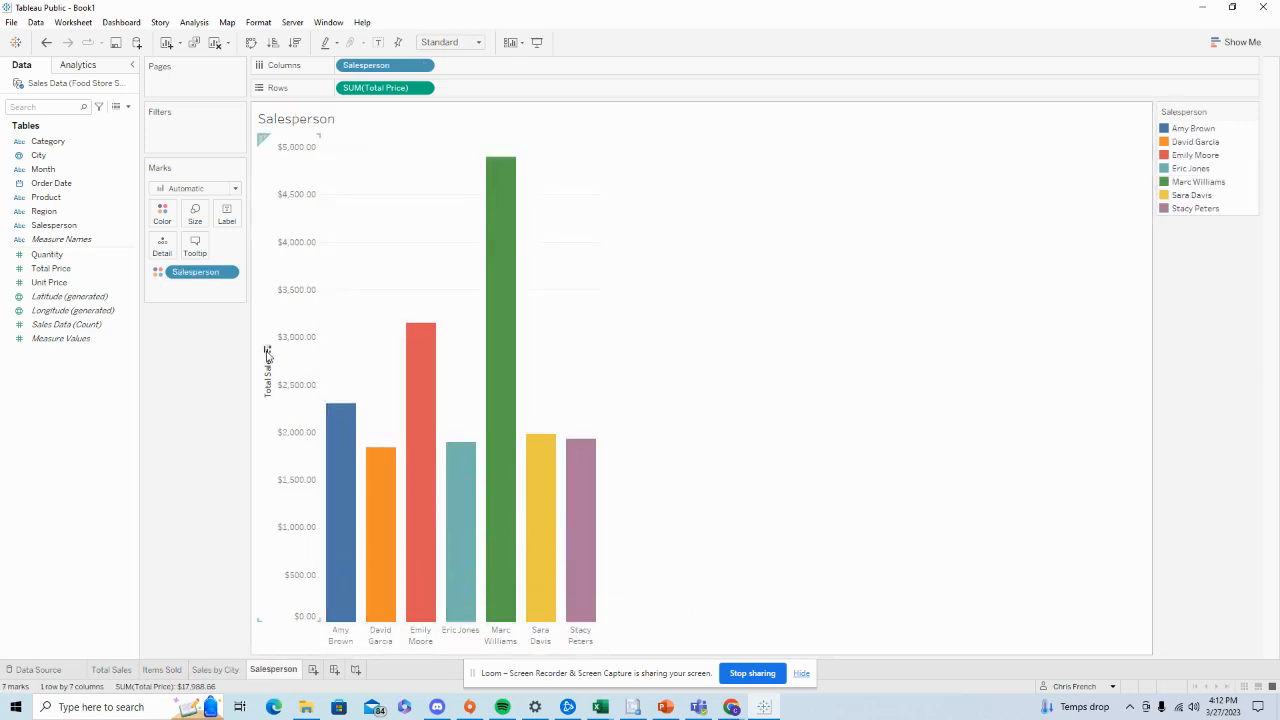
click(267, 351)
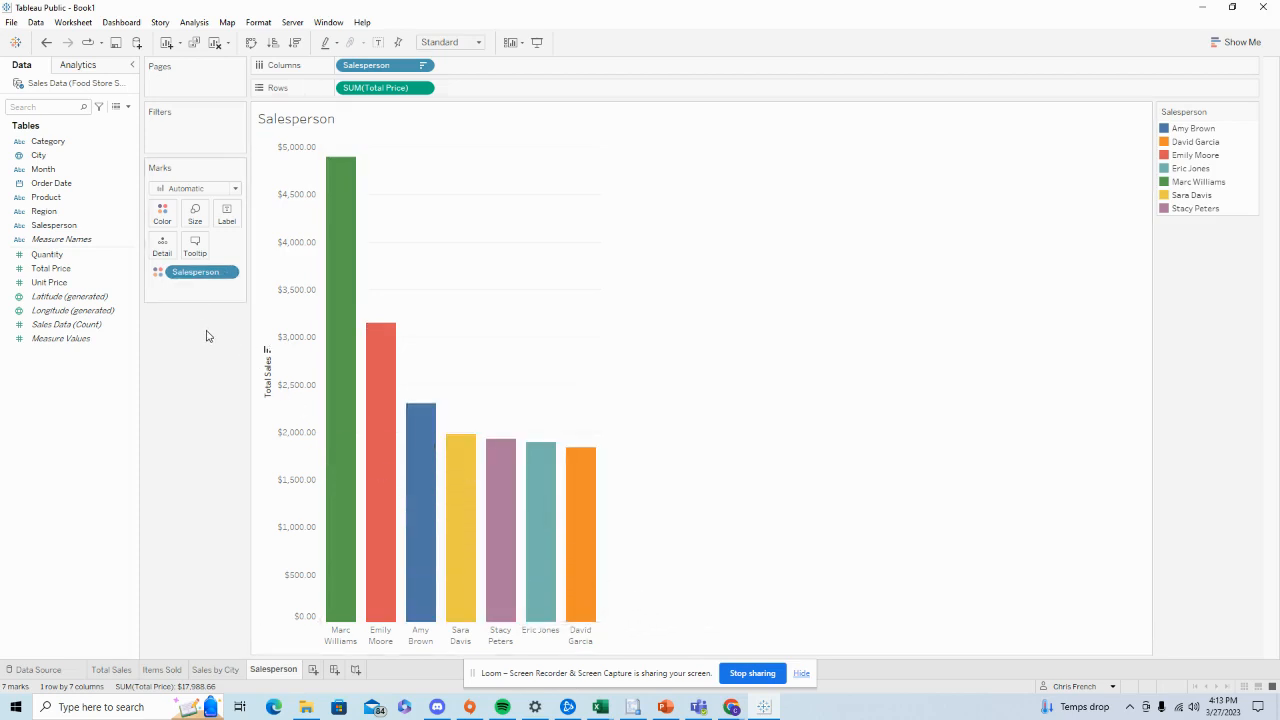
Assign and apply the Green color palette to the salespeople in the Salesperson chart
click(163, 222)
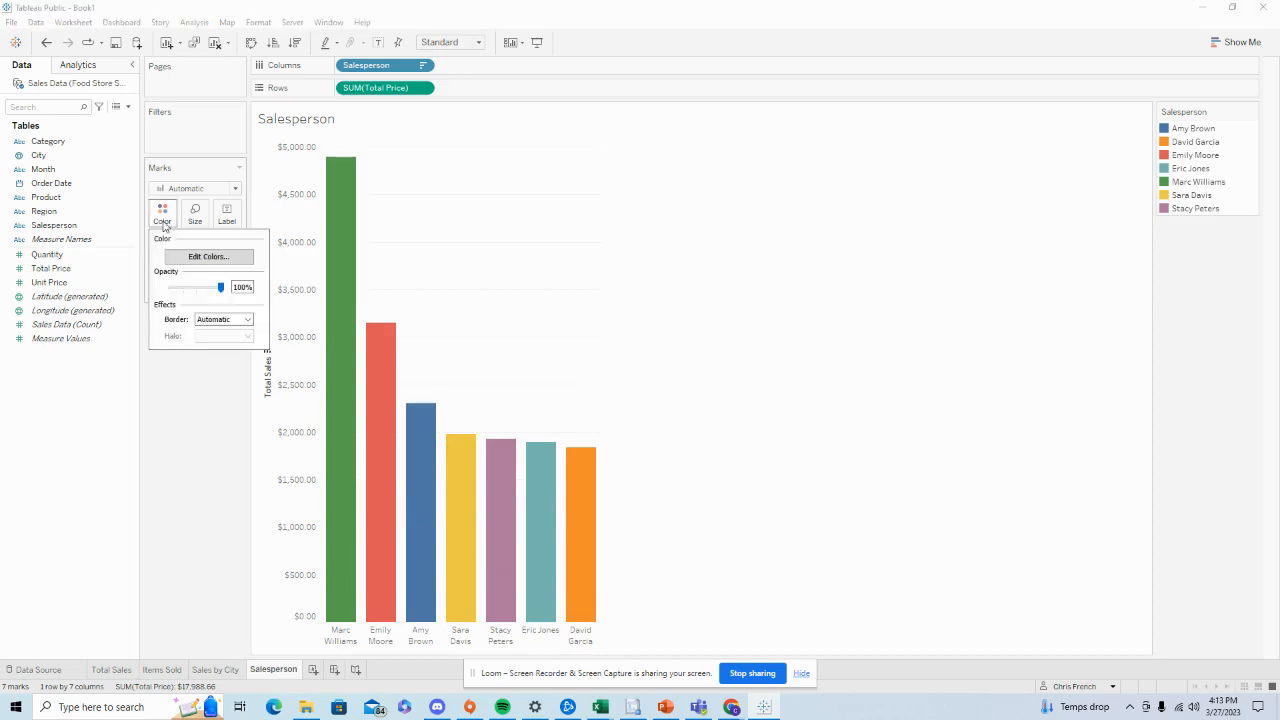
click(206, 257)
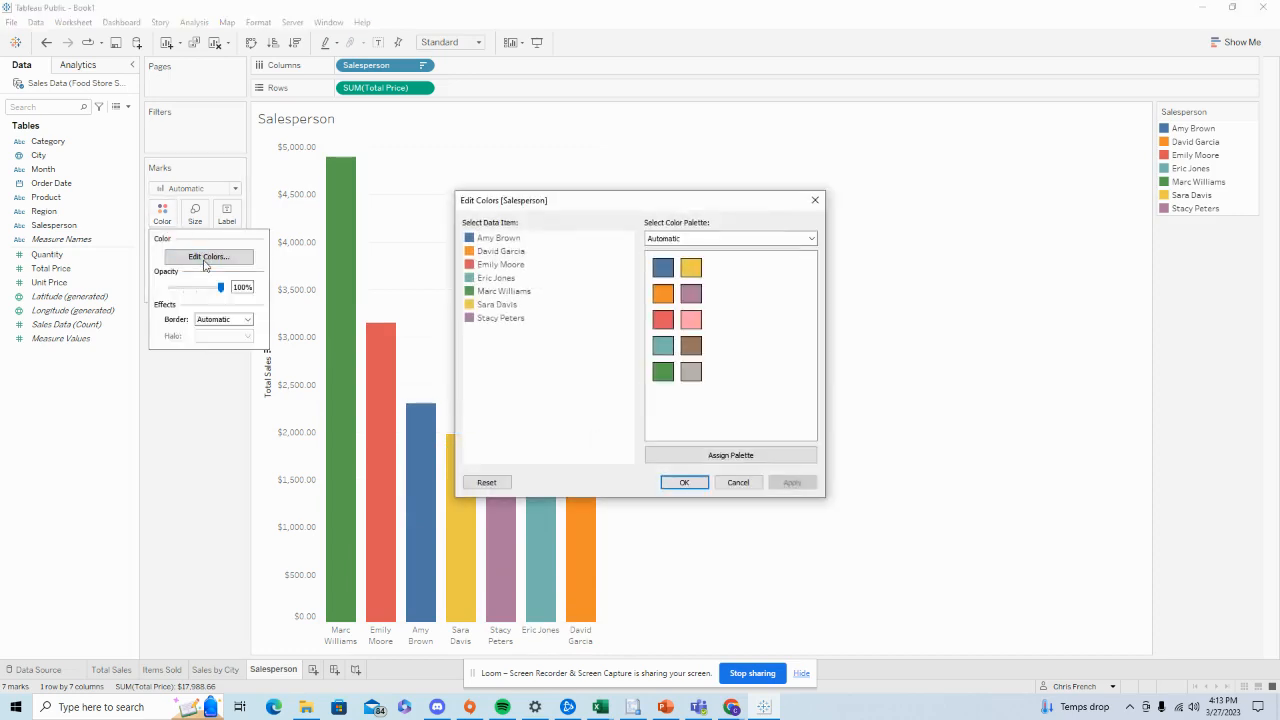
click(810, 239)
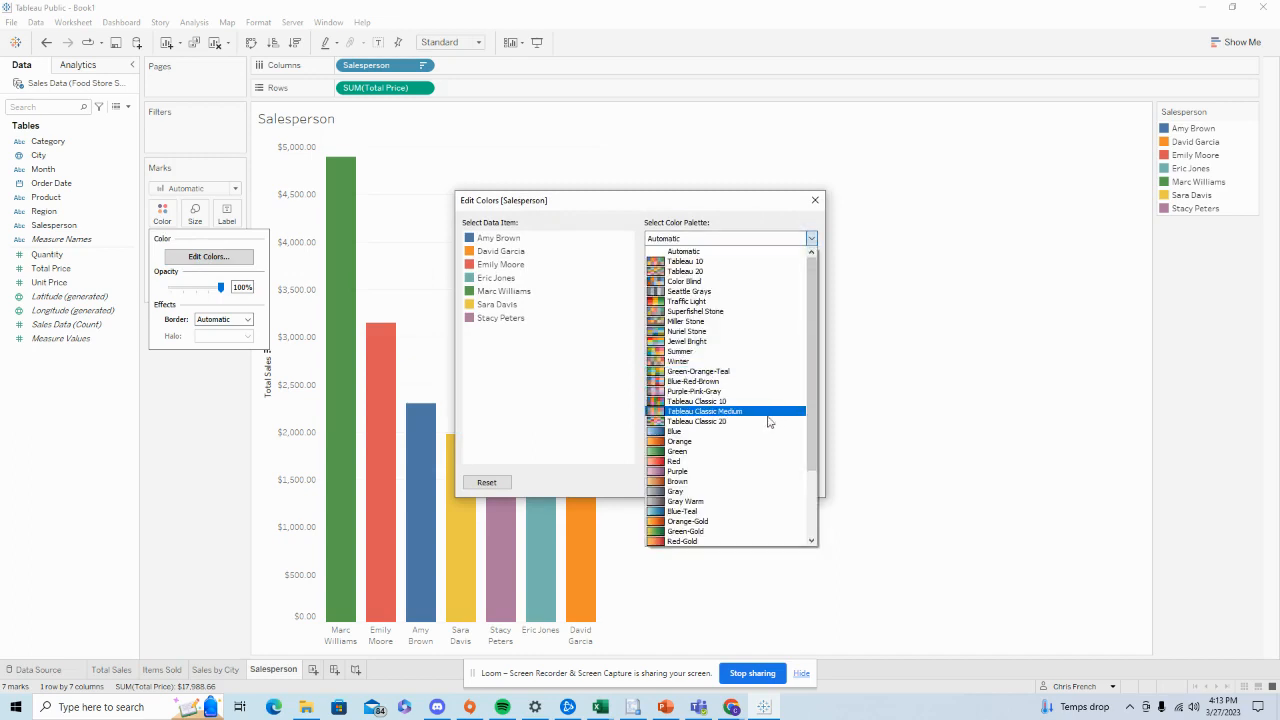
click(772, 455)
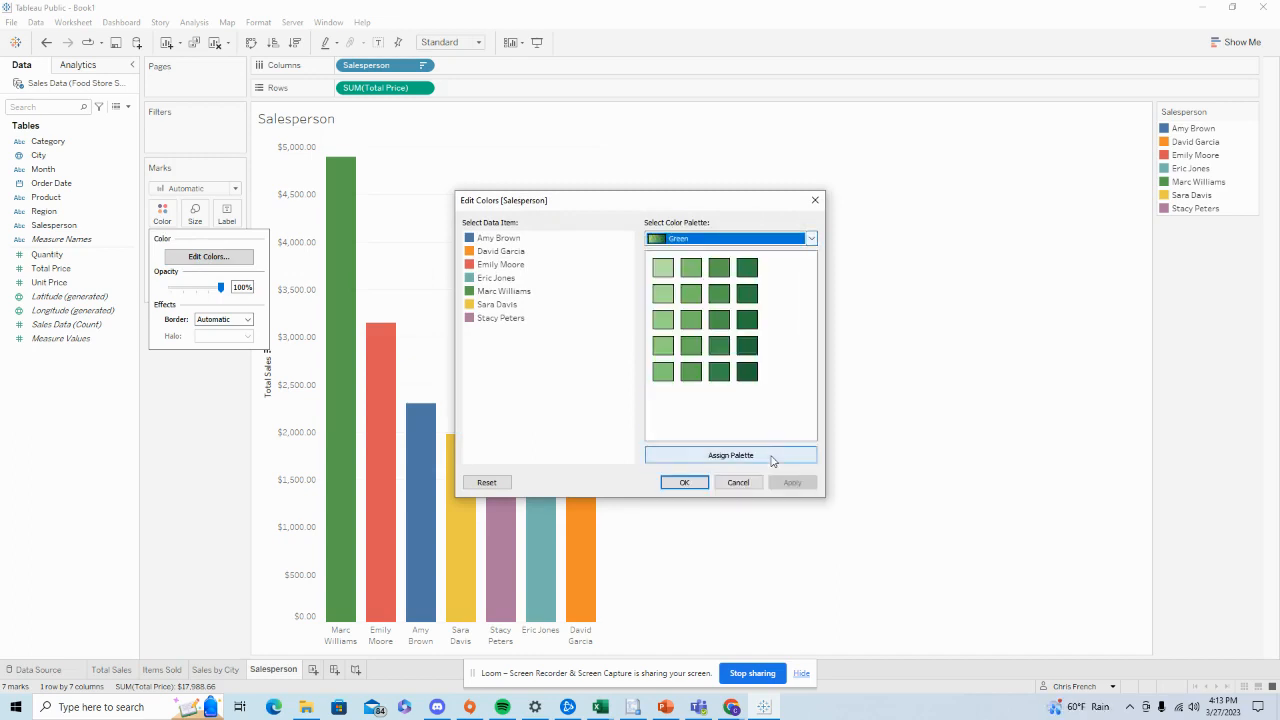
click(770, 458)
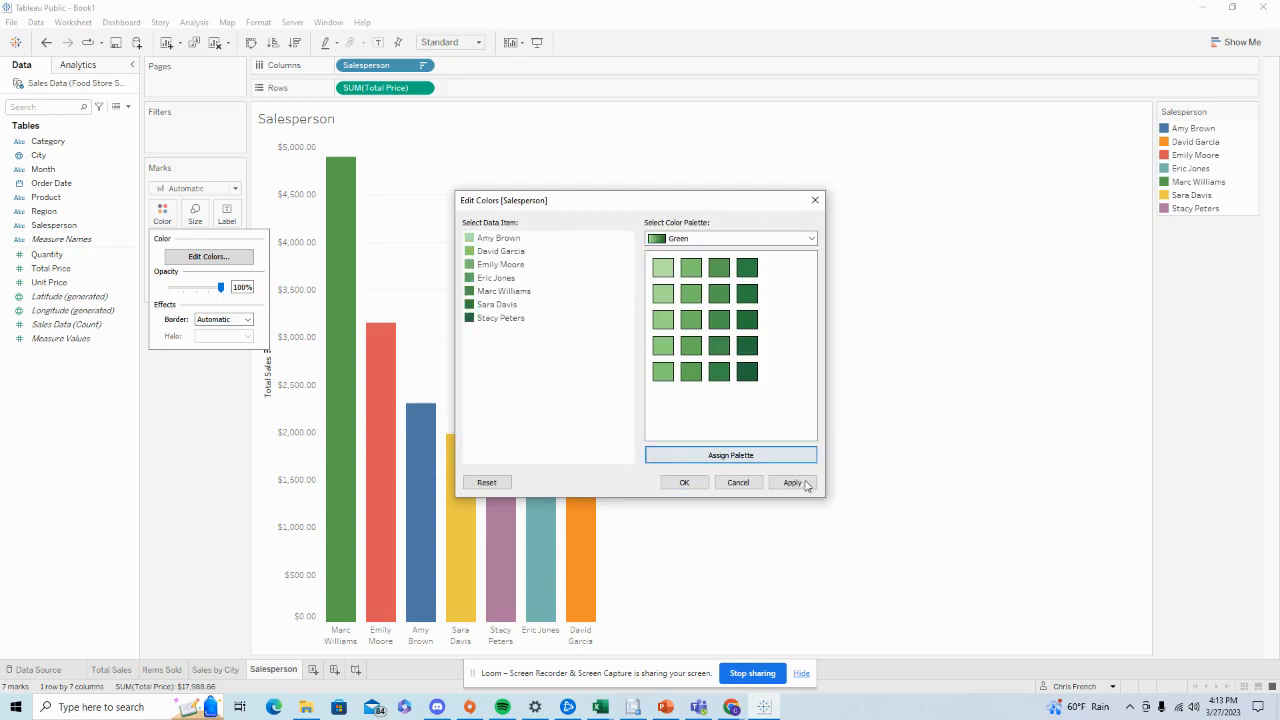
click(802, 484)
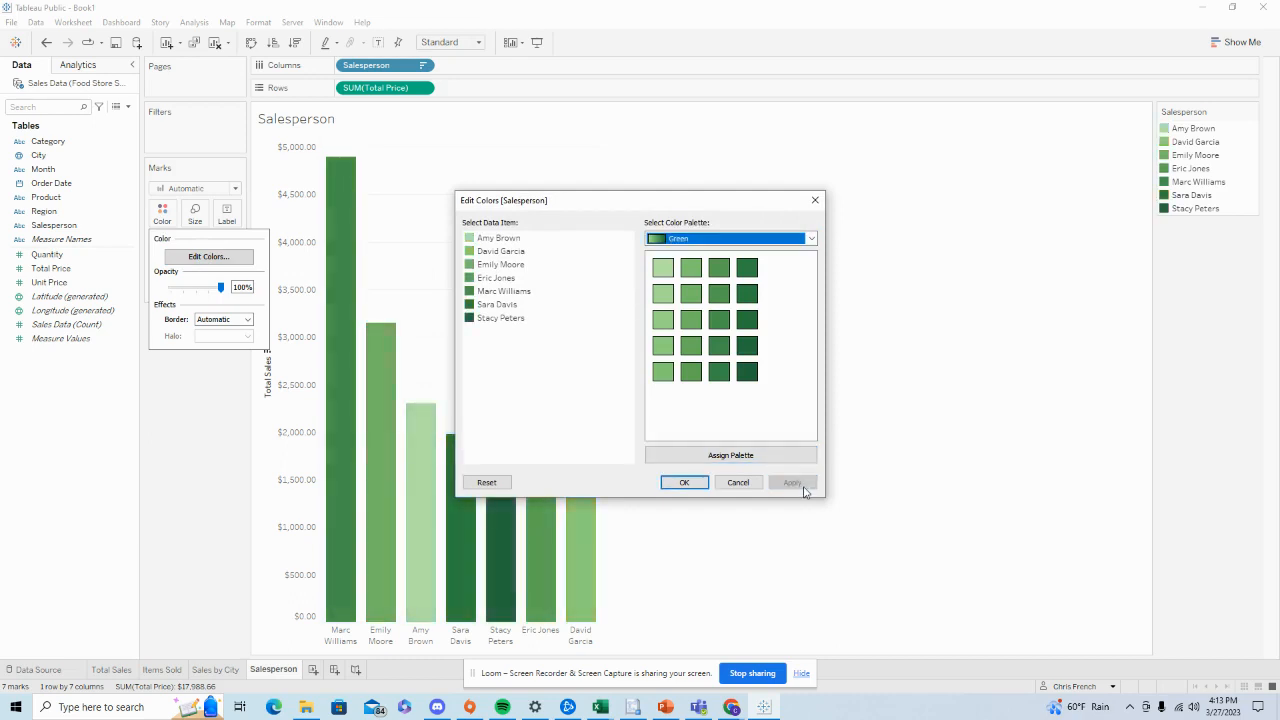
drag(769, 205, 914, 186)
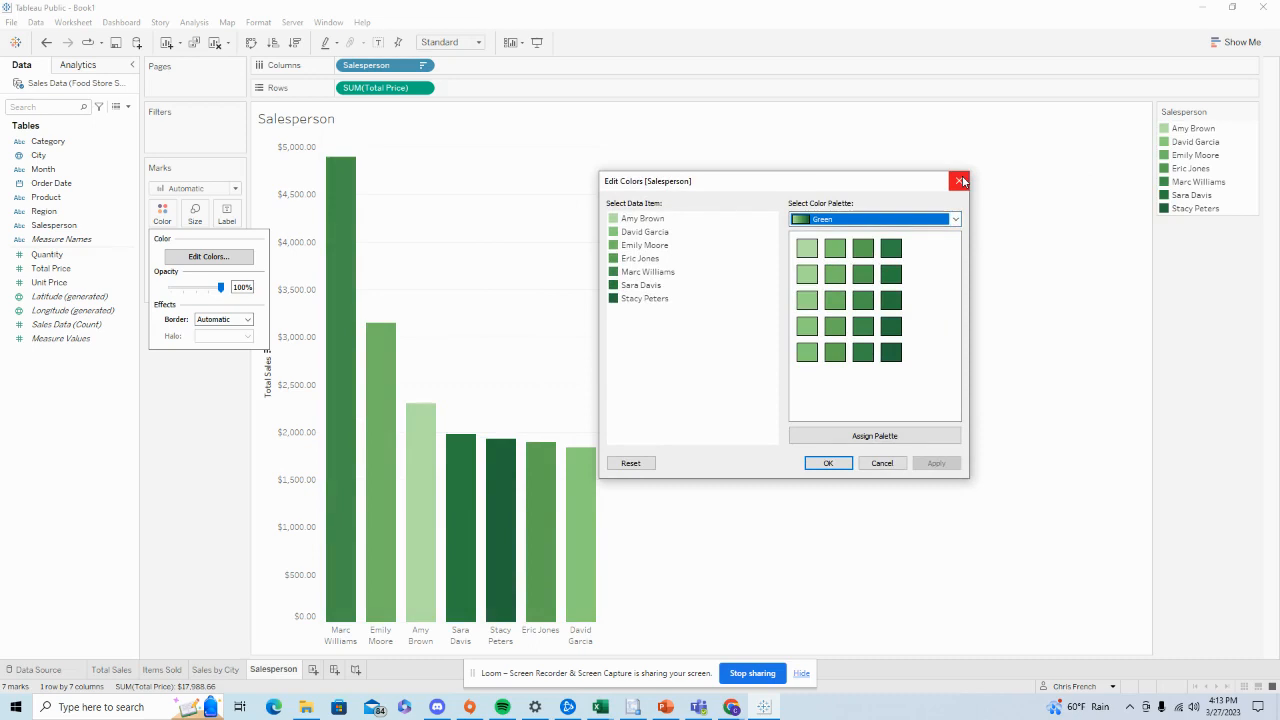
click(955, 219)
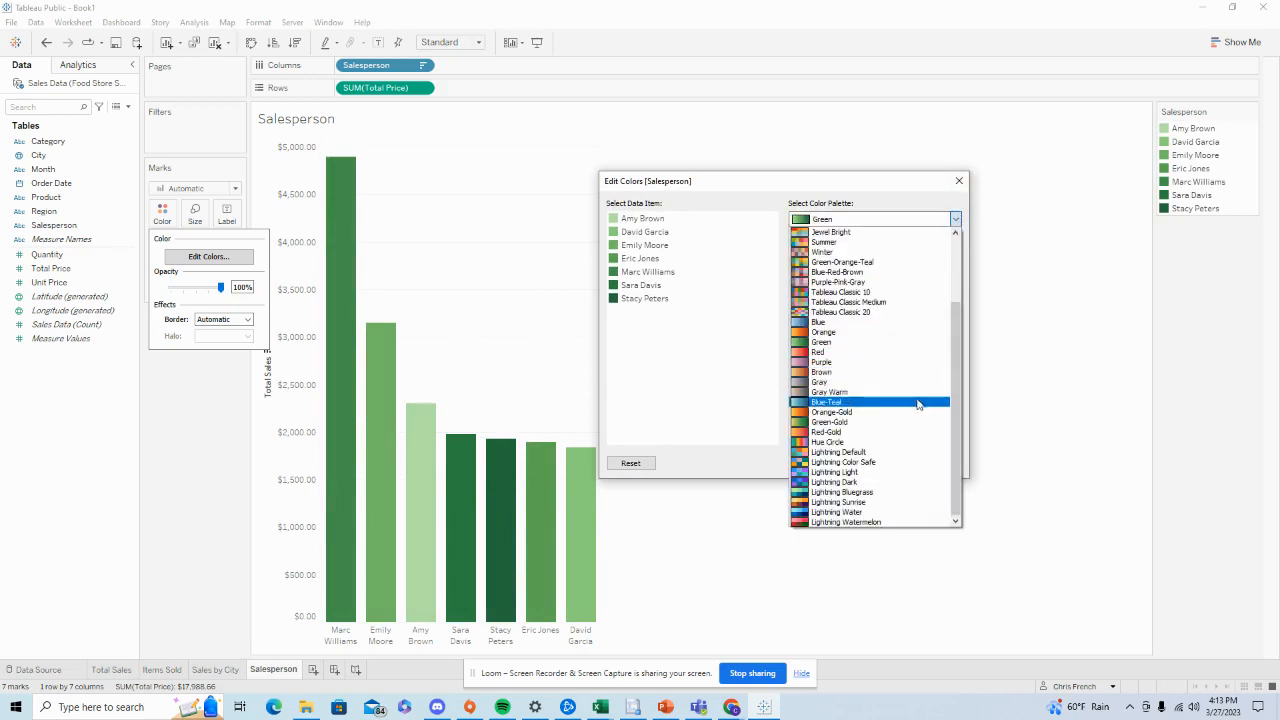
scroll(908, 425, up, 3)
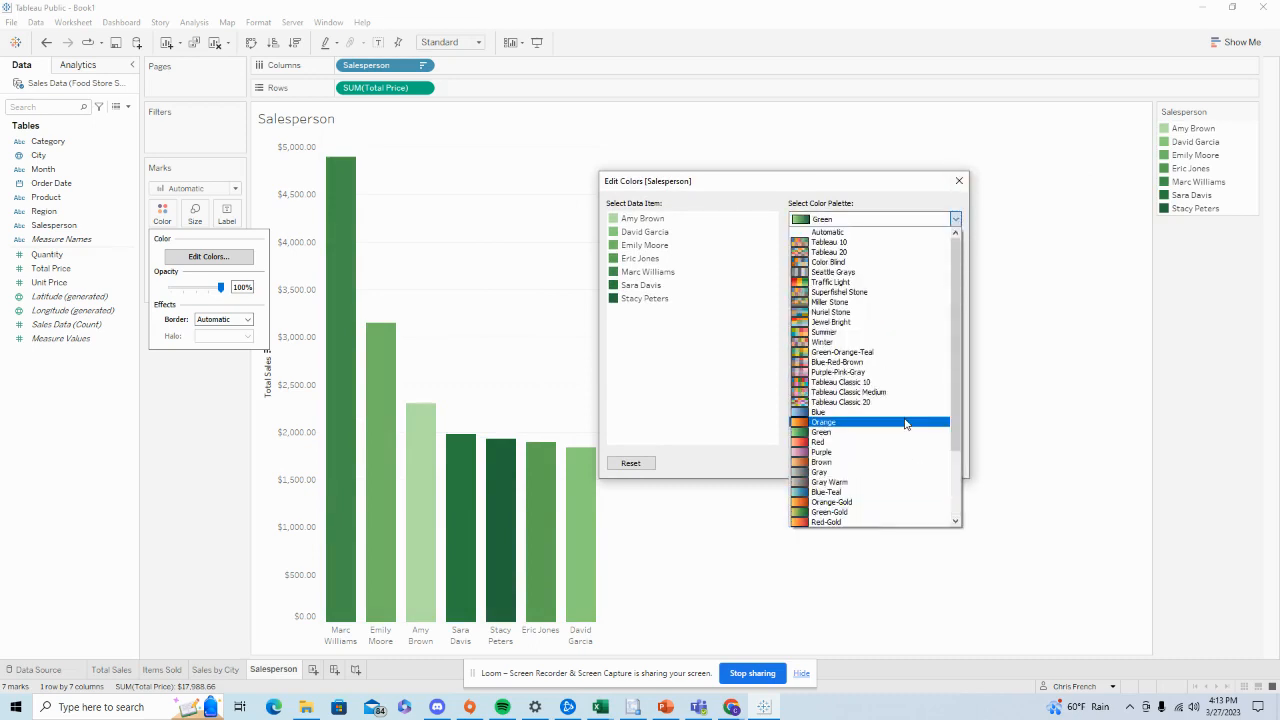
click(955, 220)
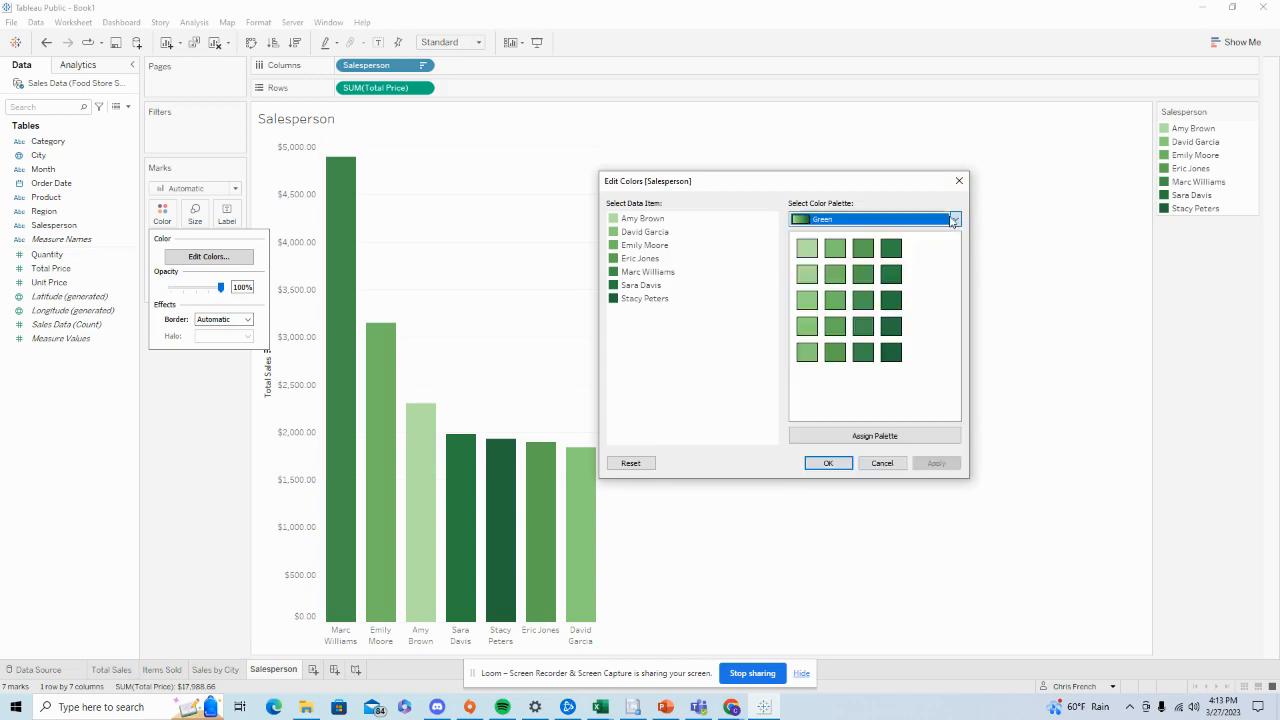
click(959, 181)
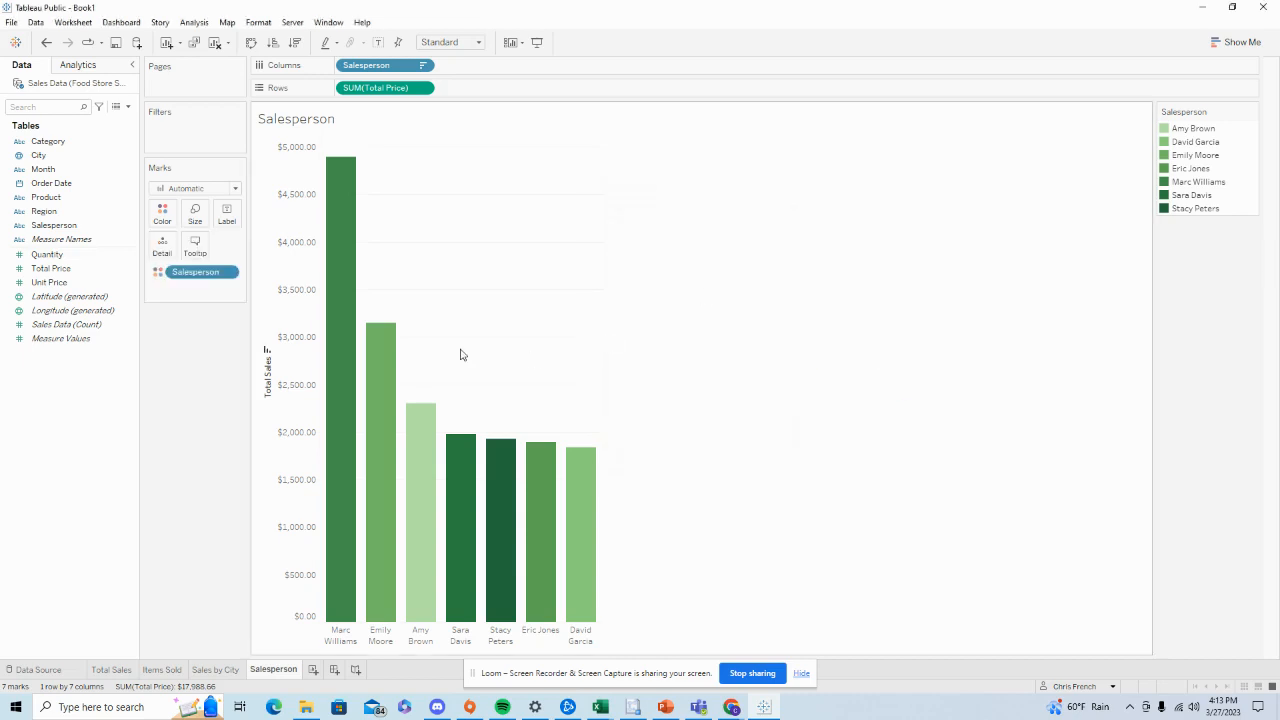
Examine the format, shading and field options of the Salesperson field that colors the bars
click(159, 274)
click(160, 276)
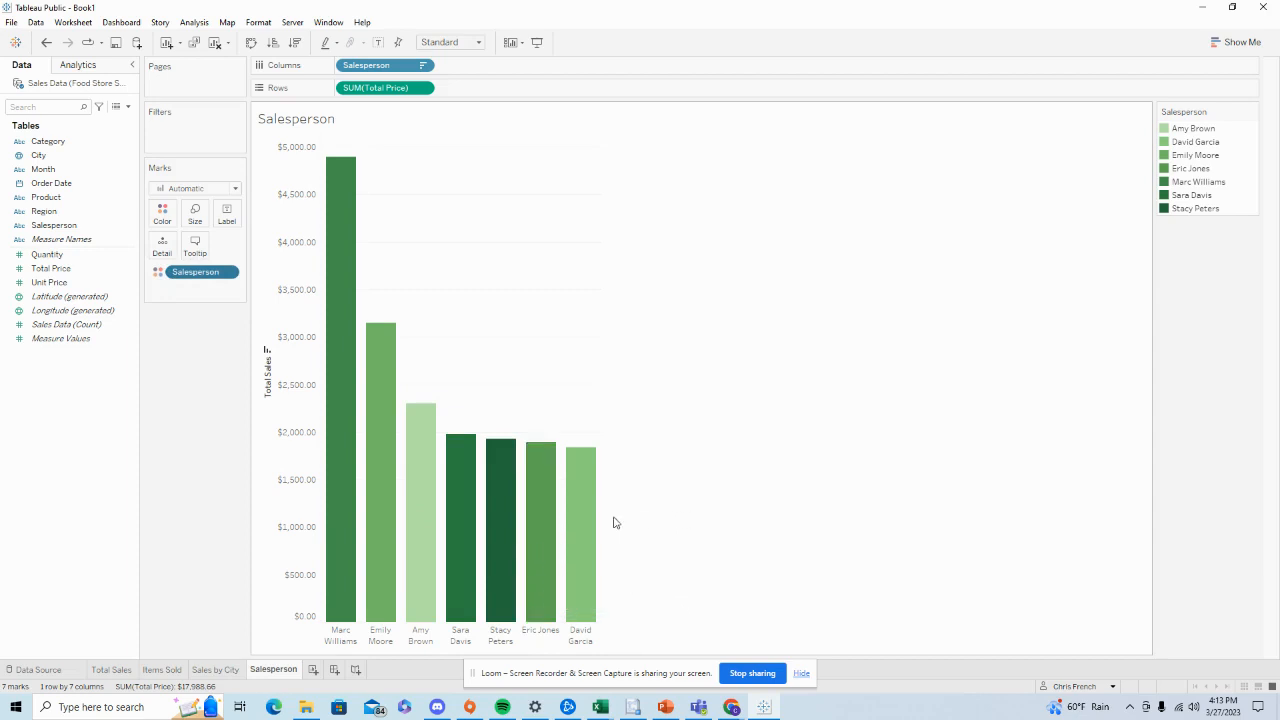
click(268, 353)
click(267, 350)
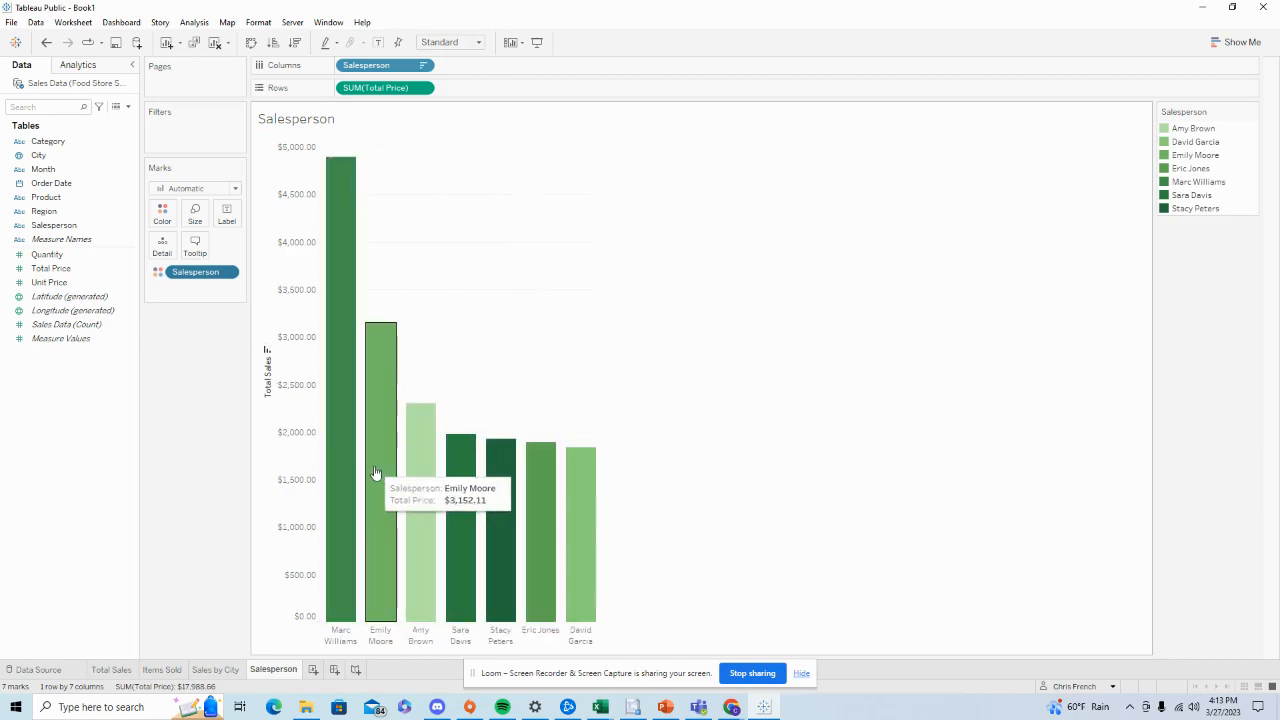
mouse_move(334, 460)
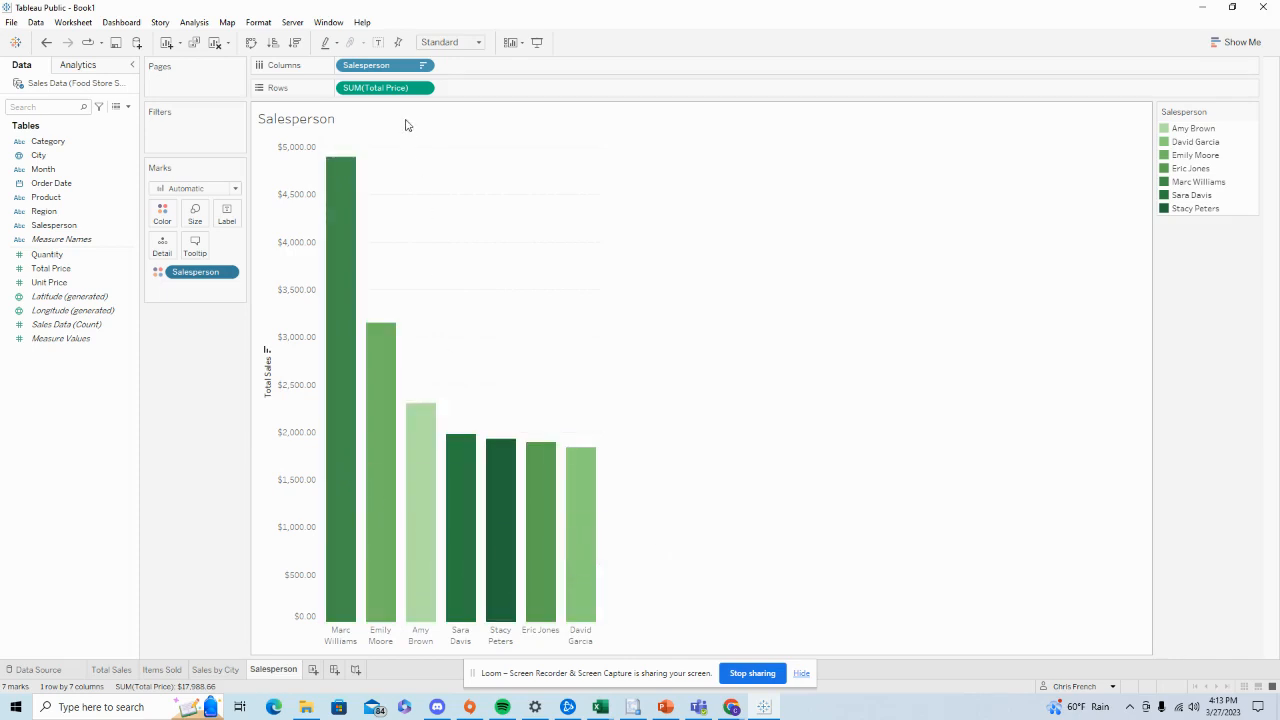
click(229, 274)
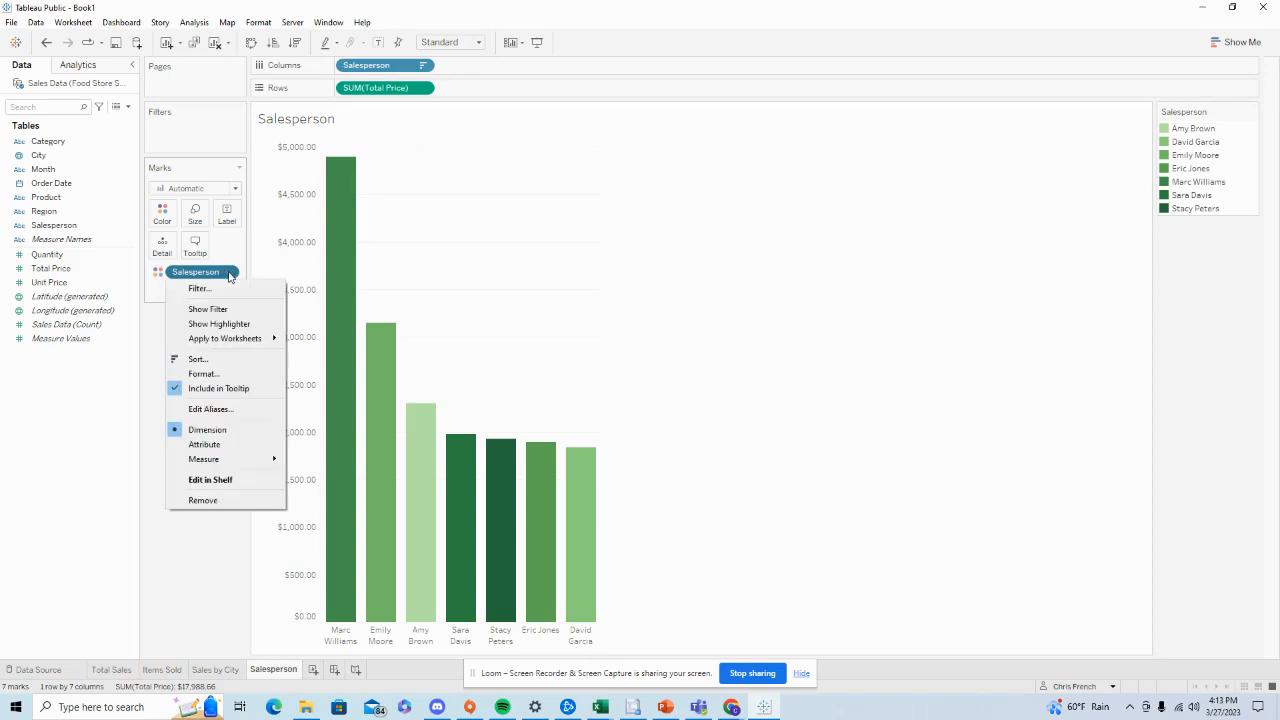
click(216, 374)
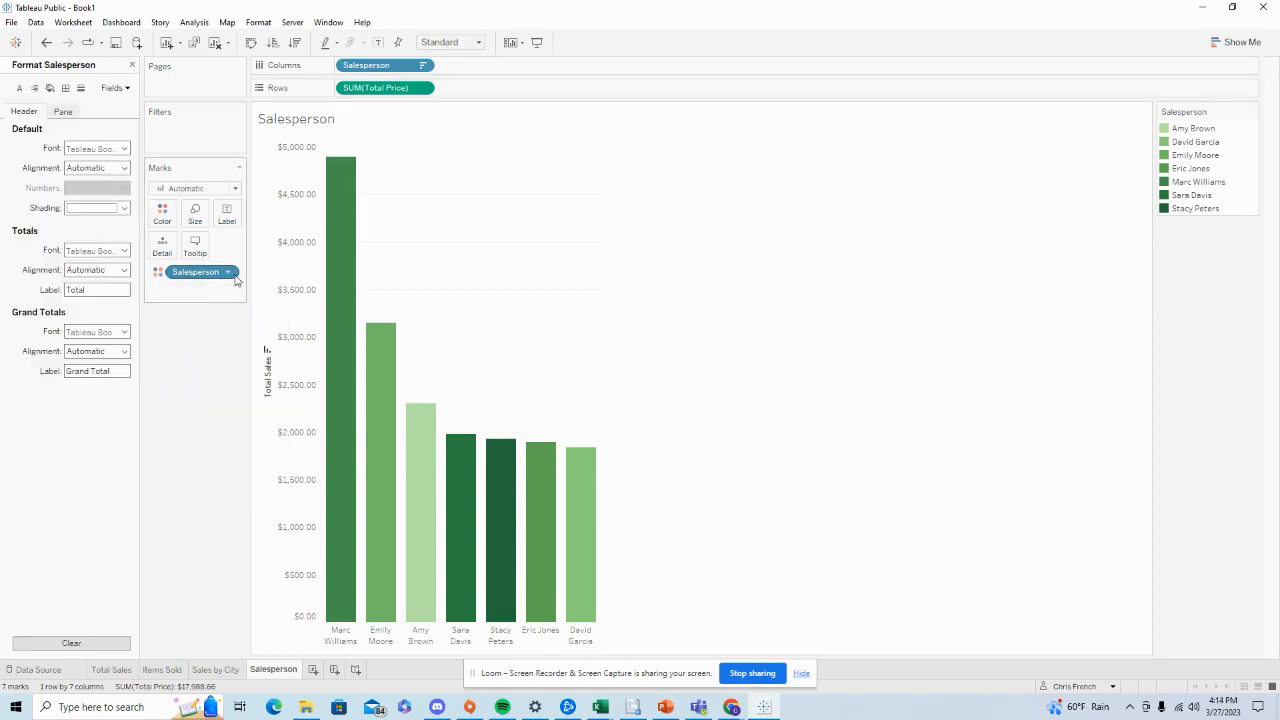
click(50, 88)
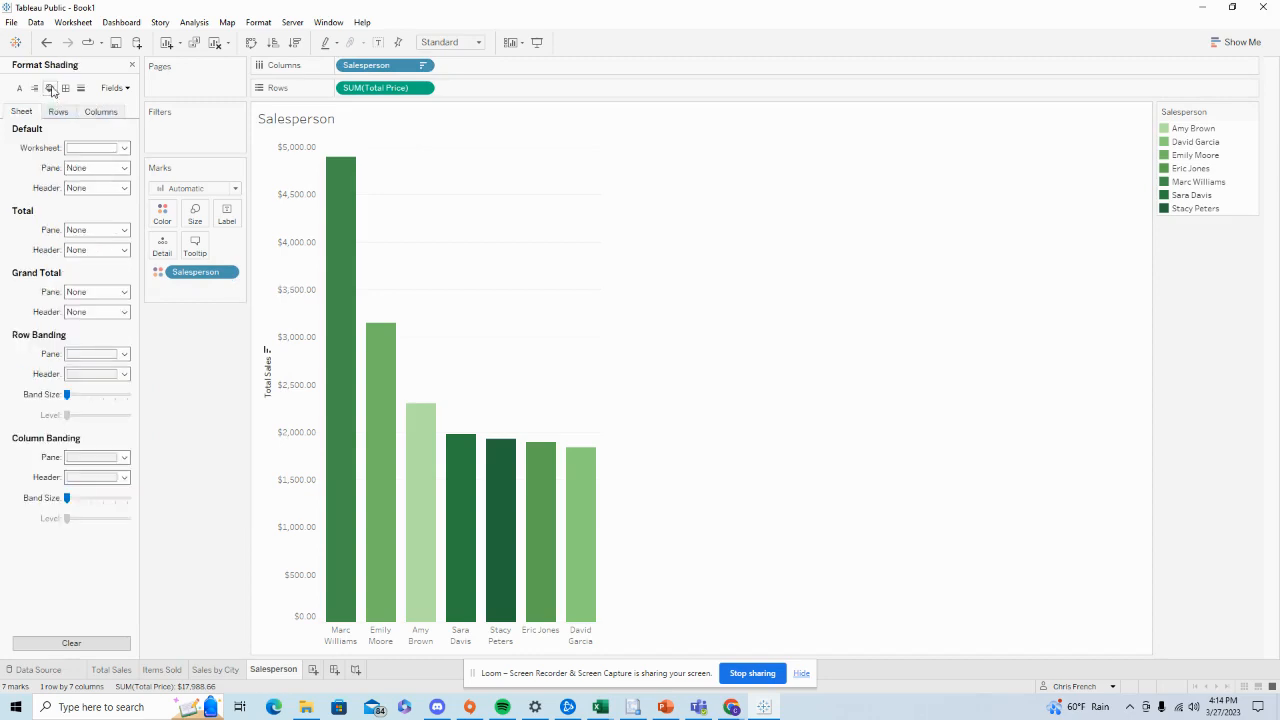
click(229, 274)
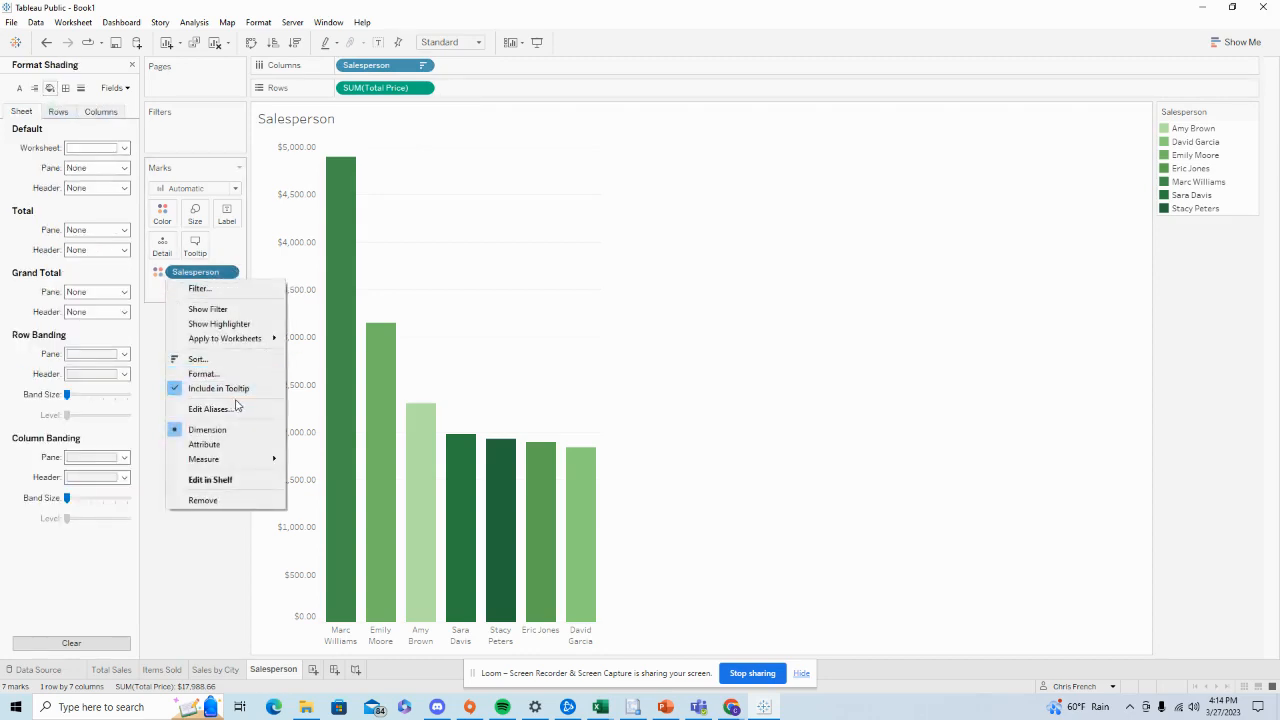
click(340, 410)
click(296, 359)
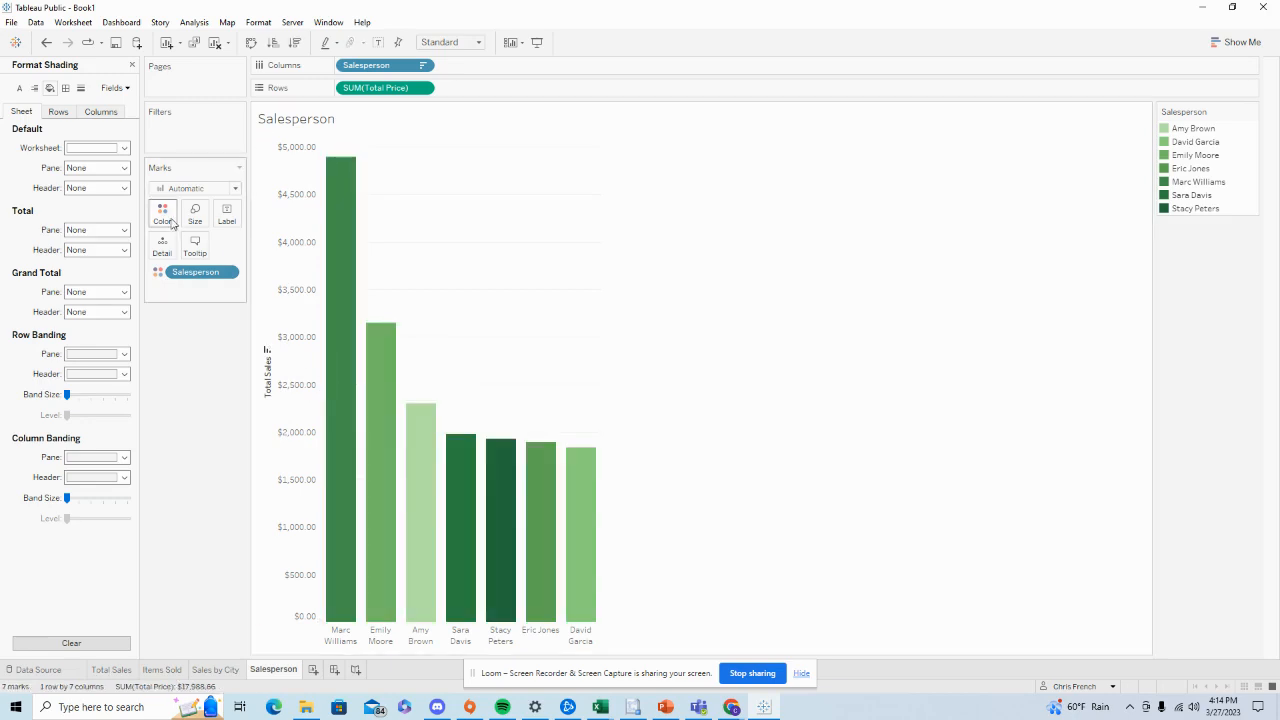
click(171, 219)
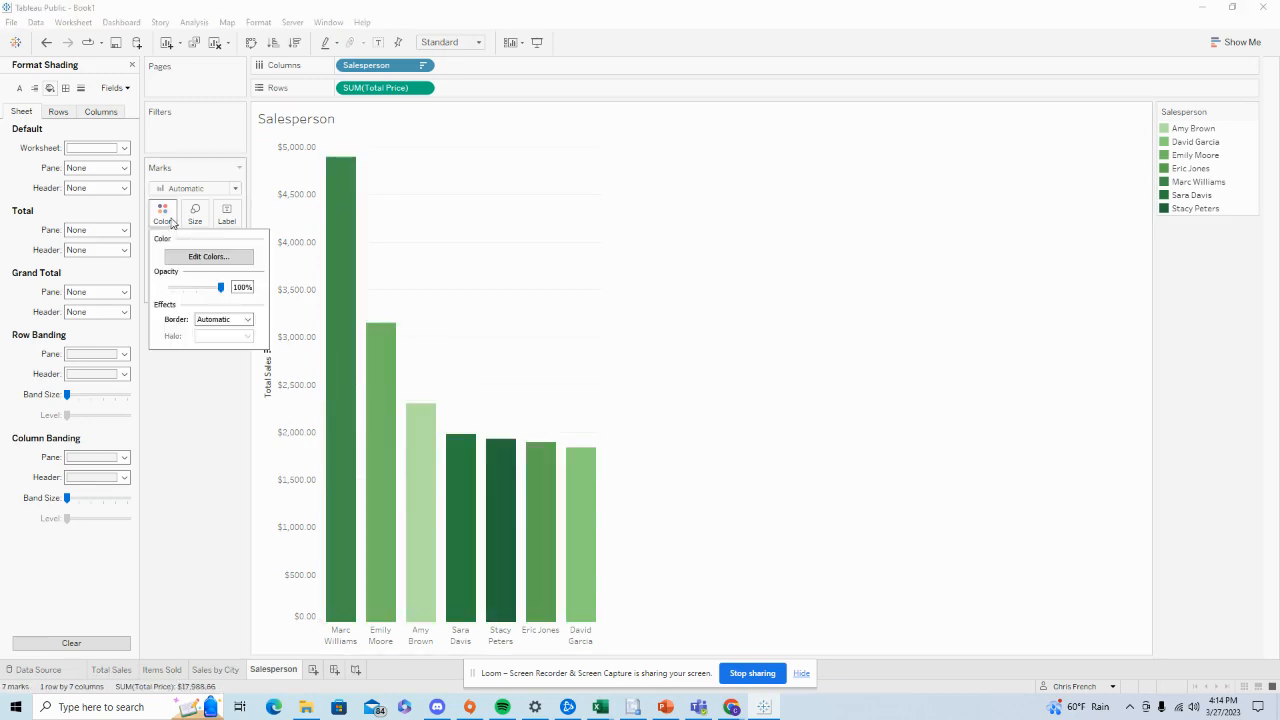
click(209, 257)
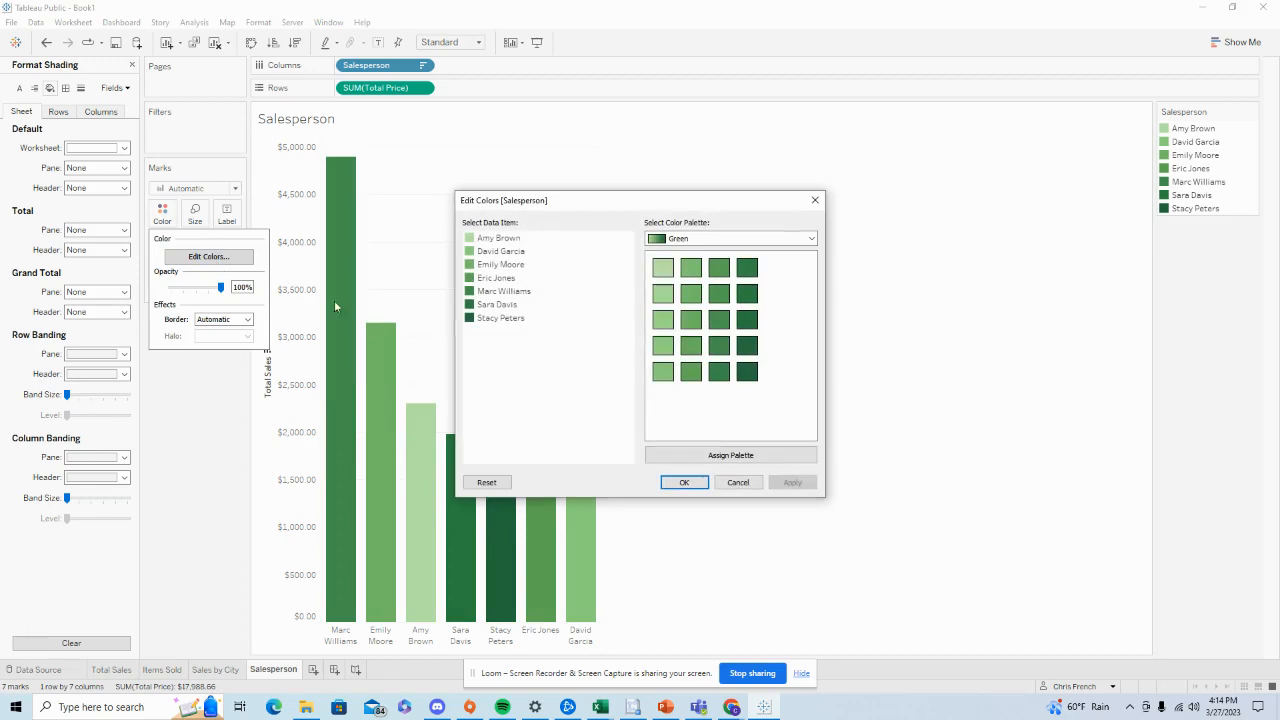
click(812, 239)
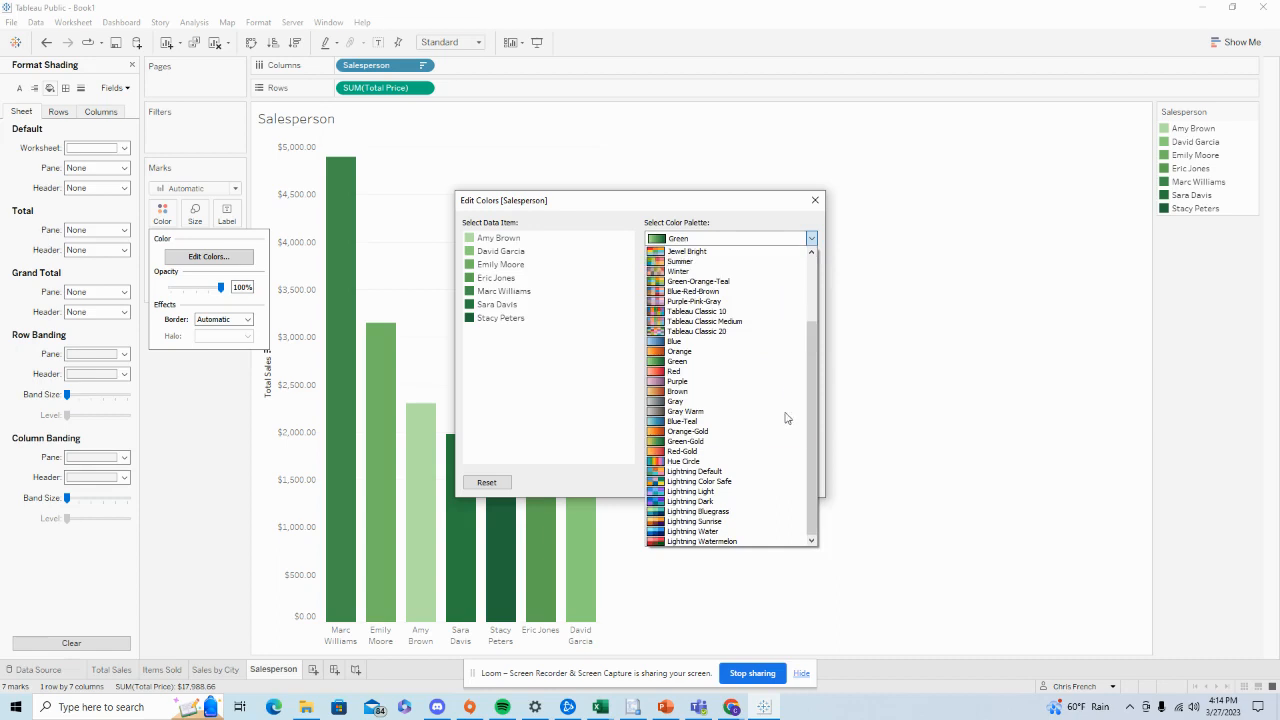
click(737, 443)
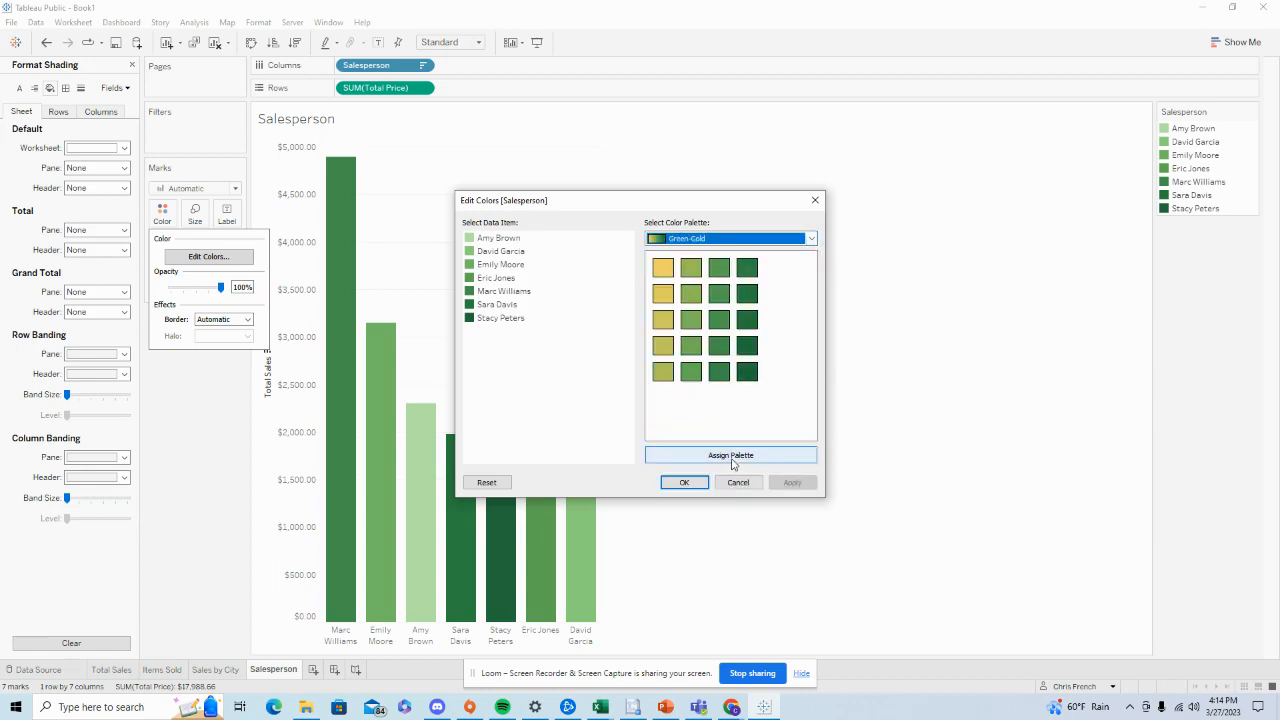
click(731, 457)
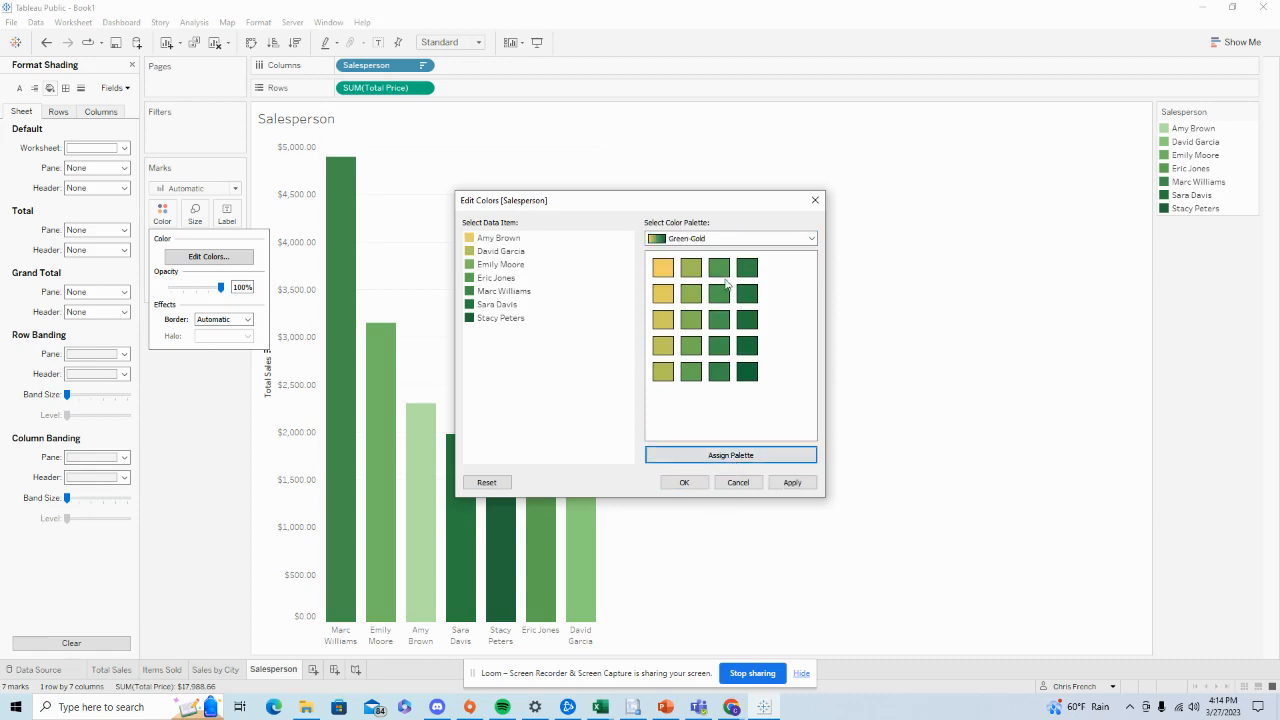
click(813, 200)
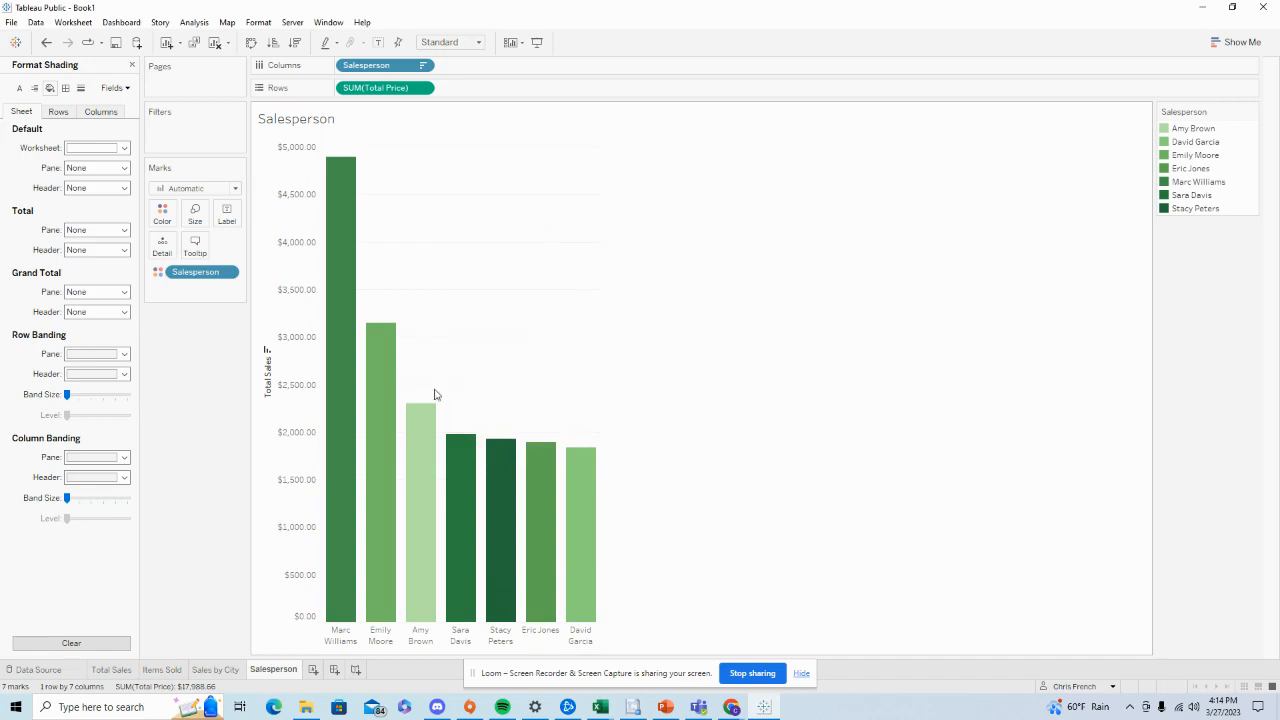
click(130, 66)
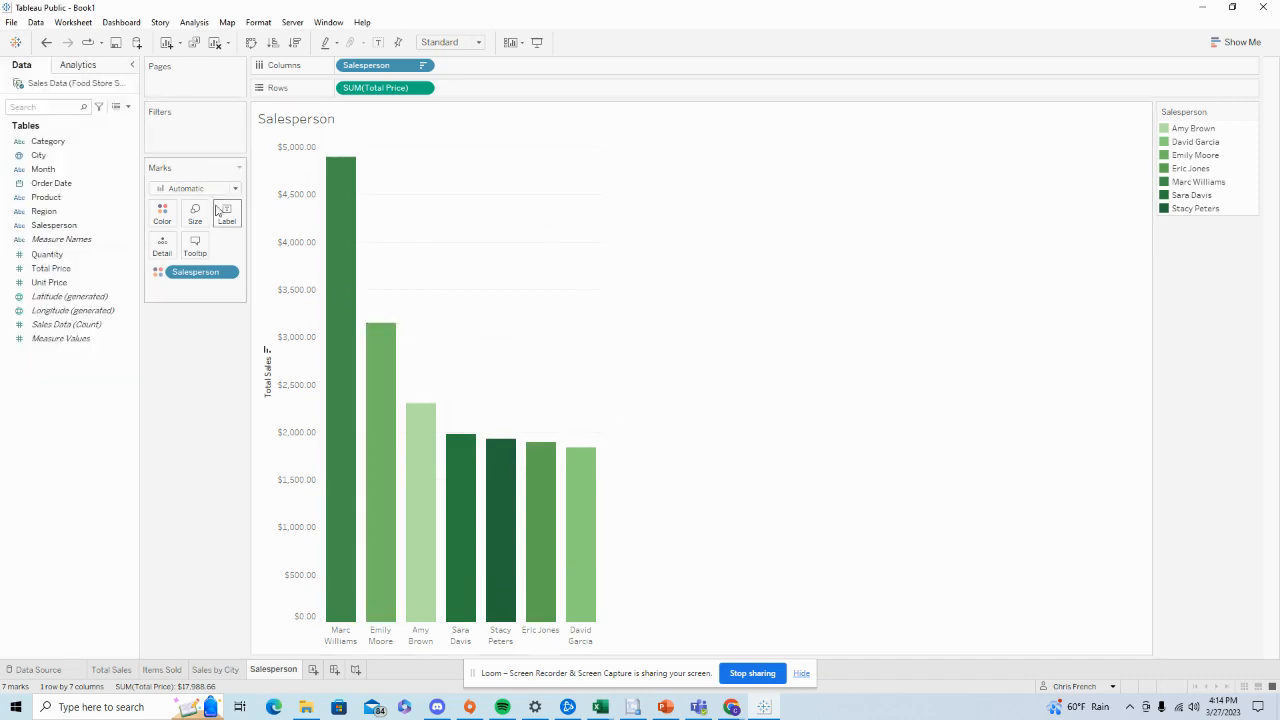
Replace Salesperson with Total Price as the field that colors the bars in the Salesperson chart
right_click(212, 272)
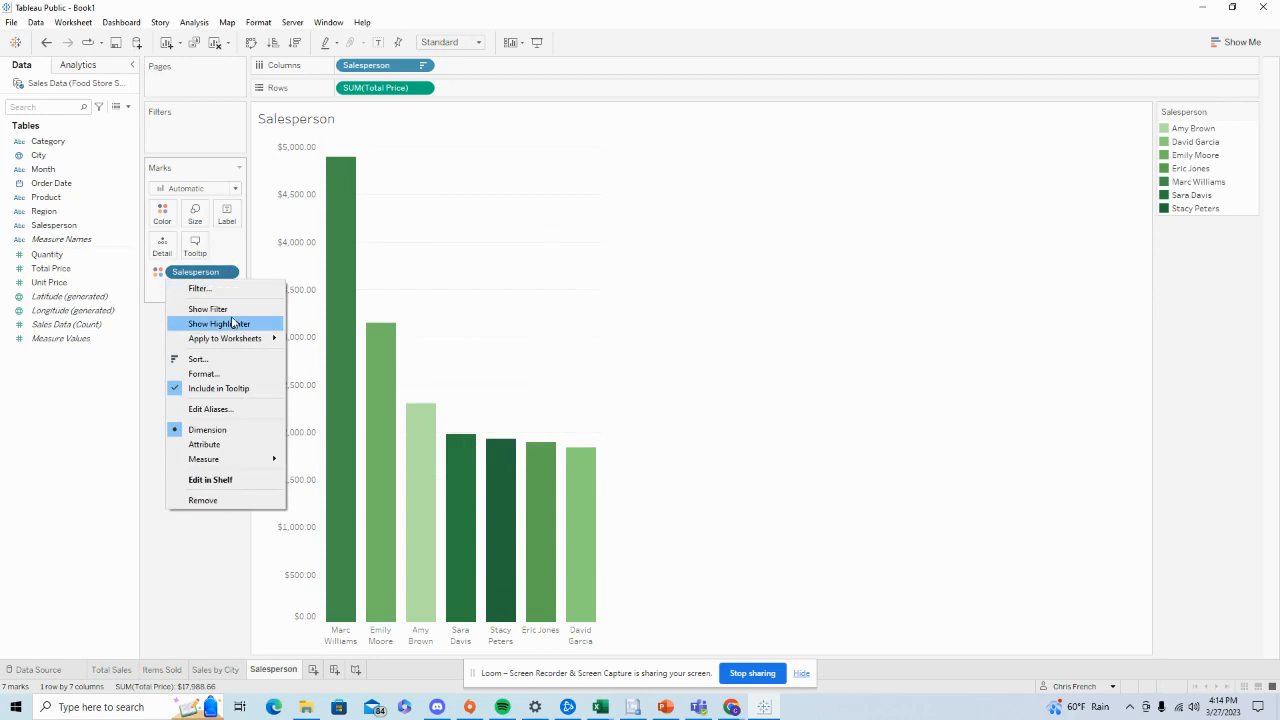
click(240, 501)
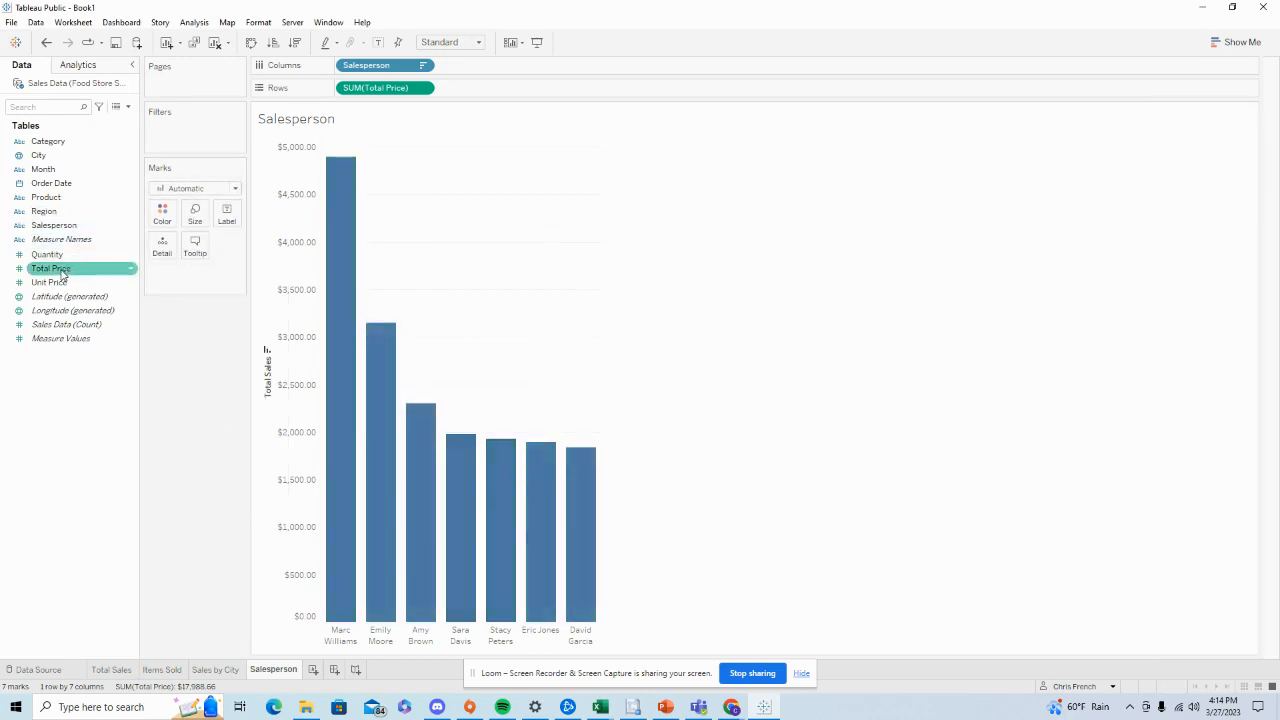
drag(61, 271, 165, 221)
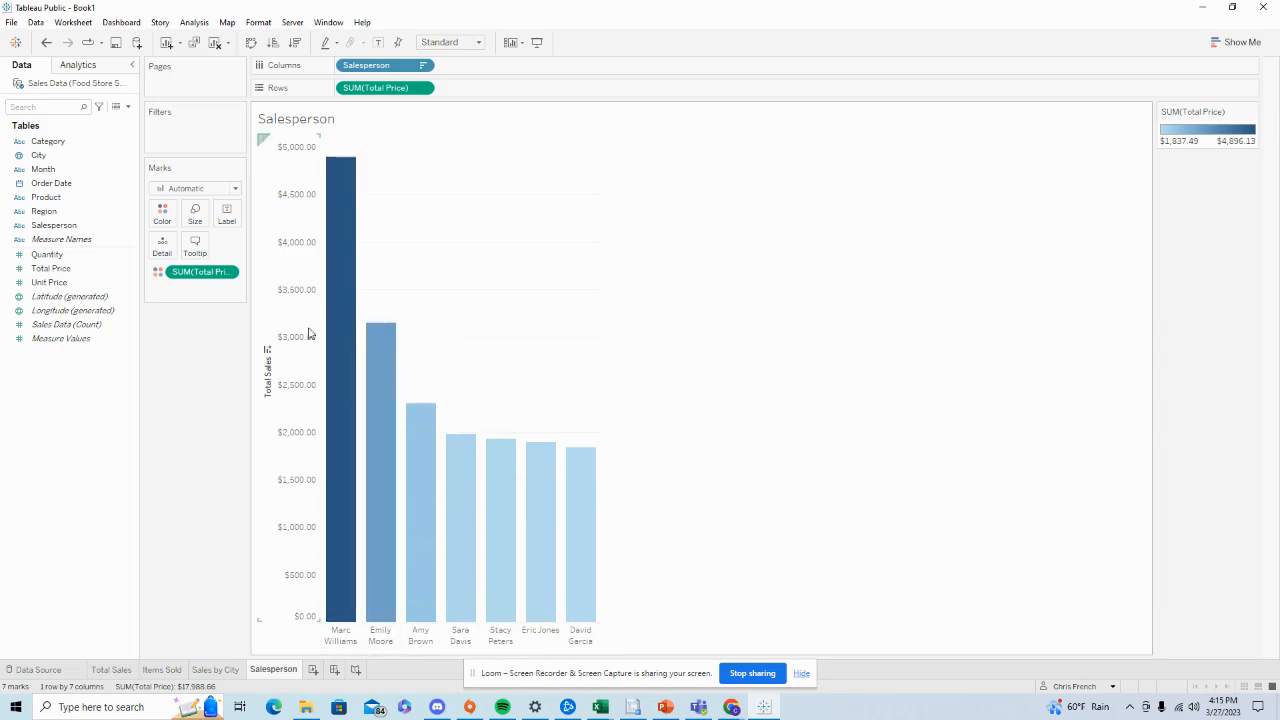
mouse_move(350, 372)
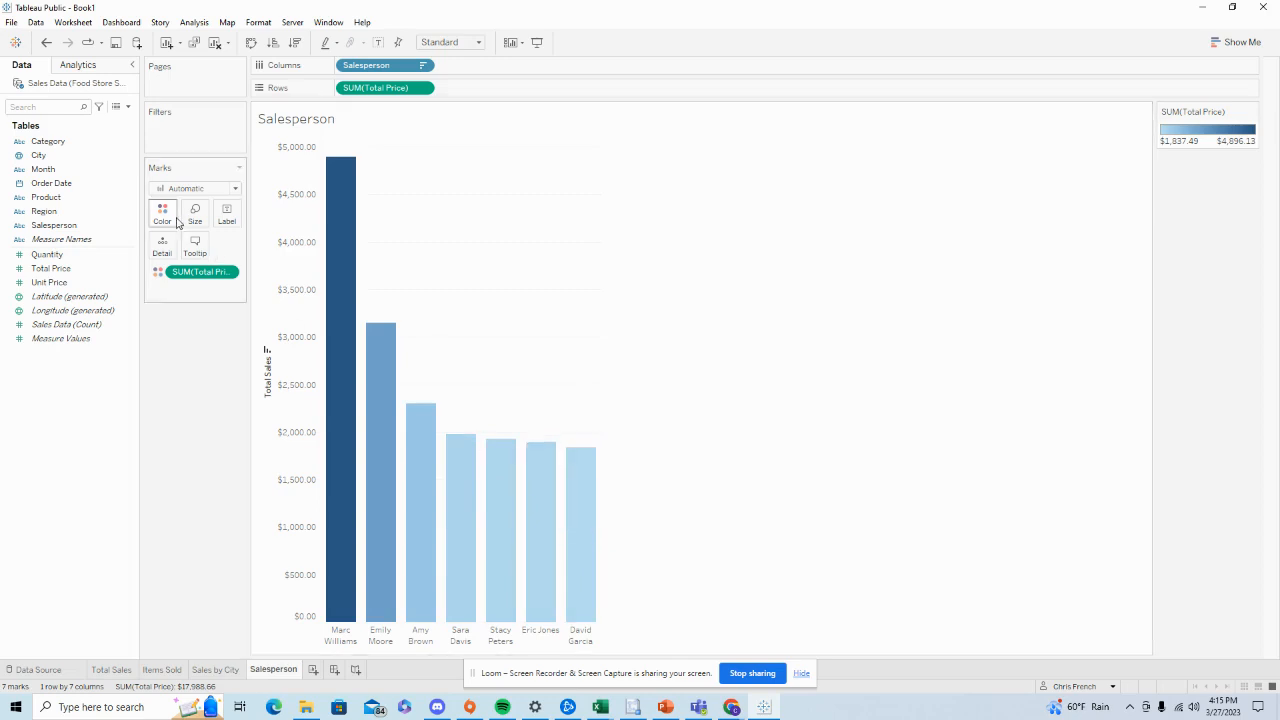
Apply the Green palette to the Total Price color shading of the bars in the Salesperson chart
click(162, 213)
click(207, 257)
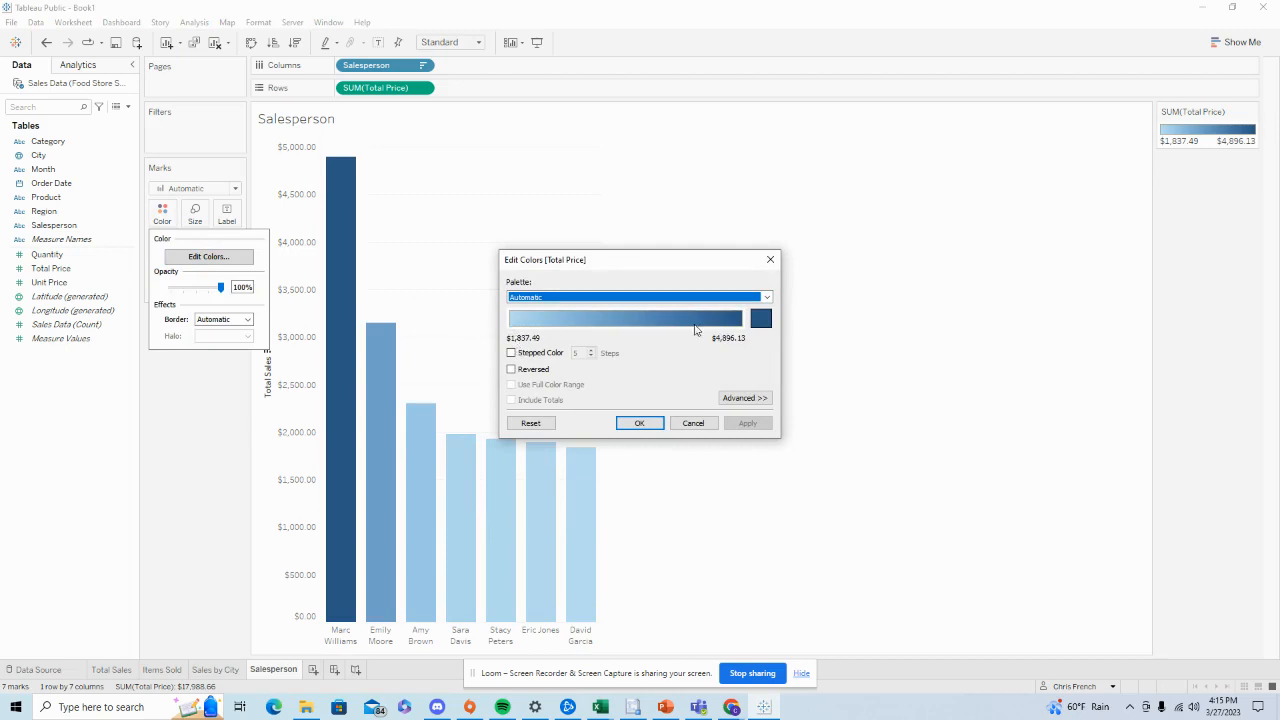
click(766, 297)
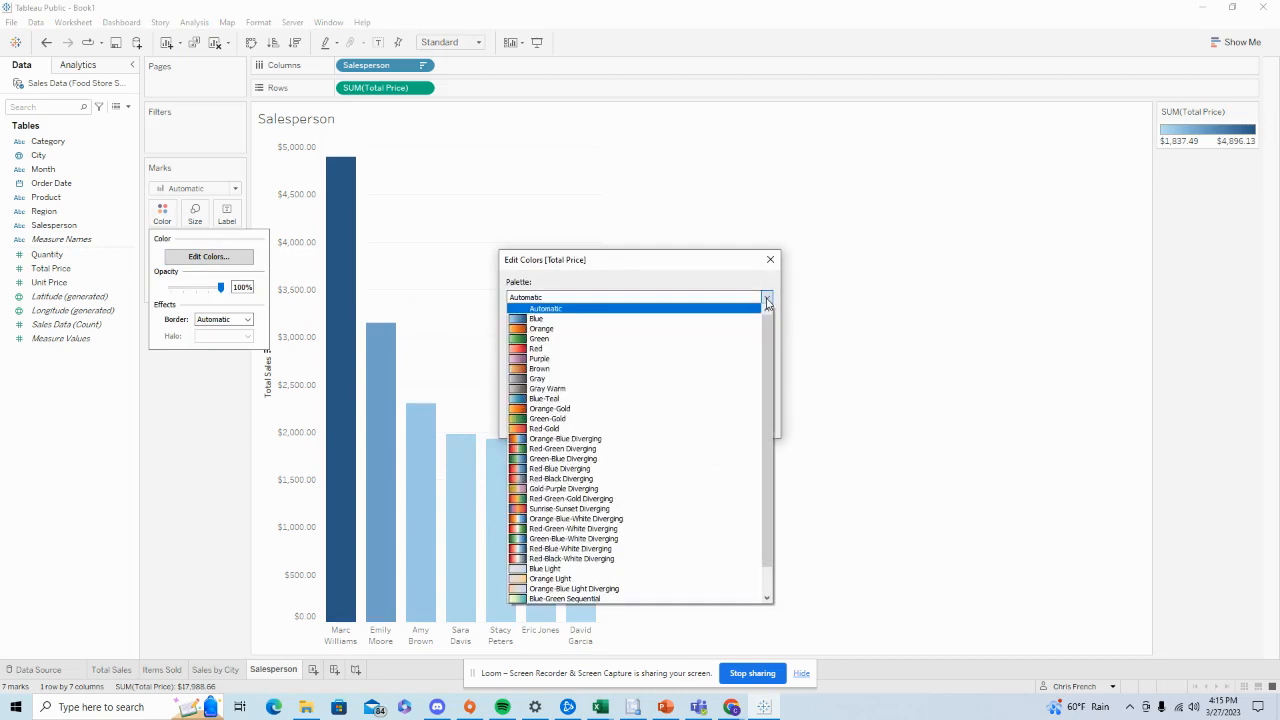
click(713, 339)
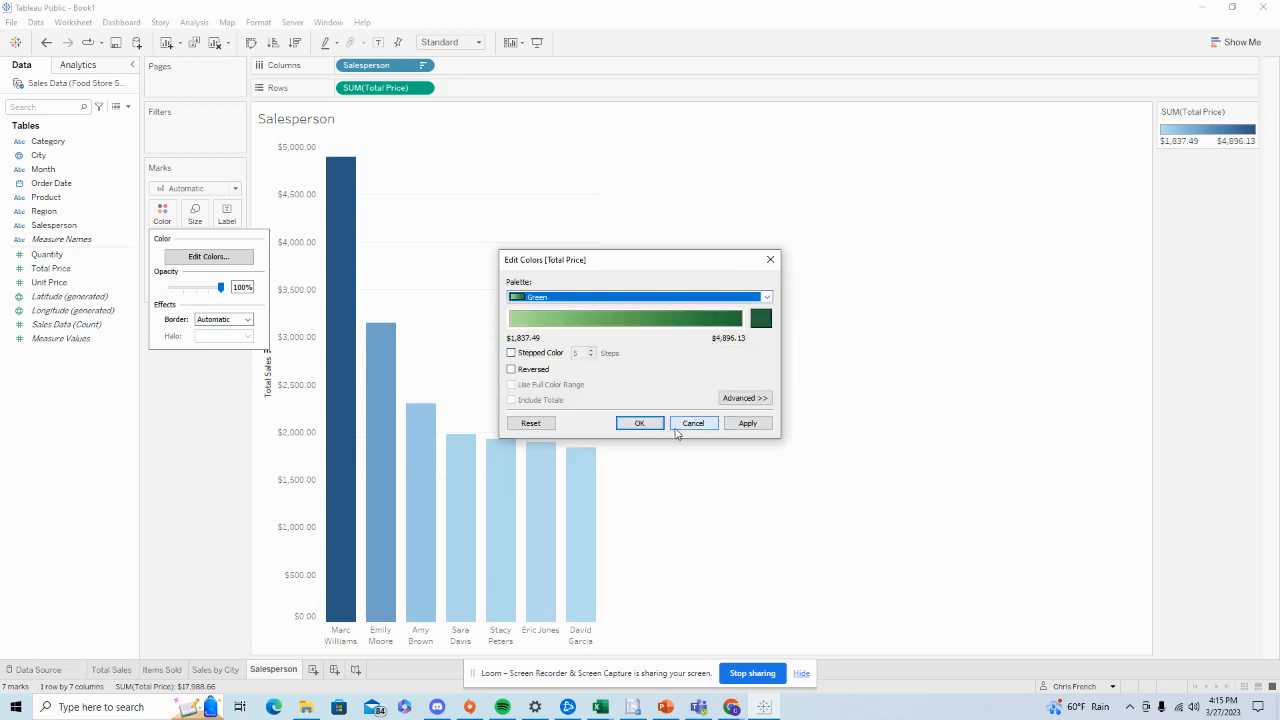
click(740, 424)
click(642, 424)
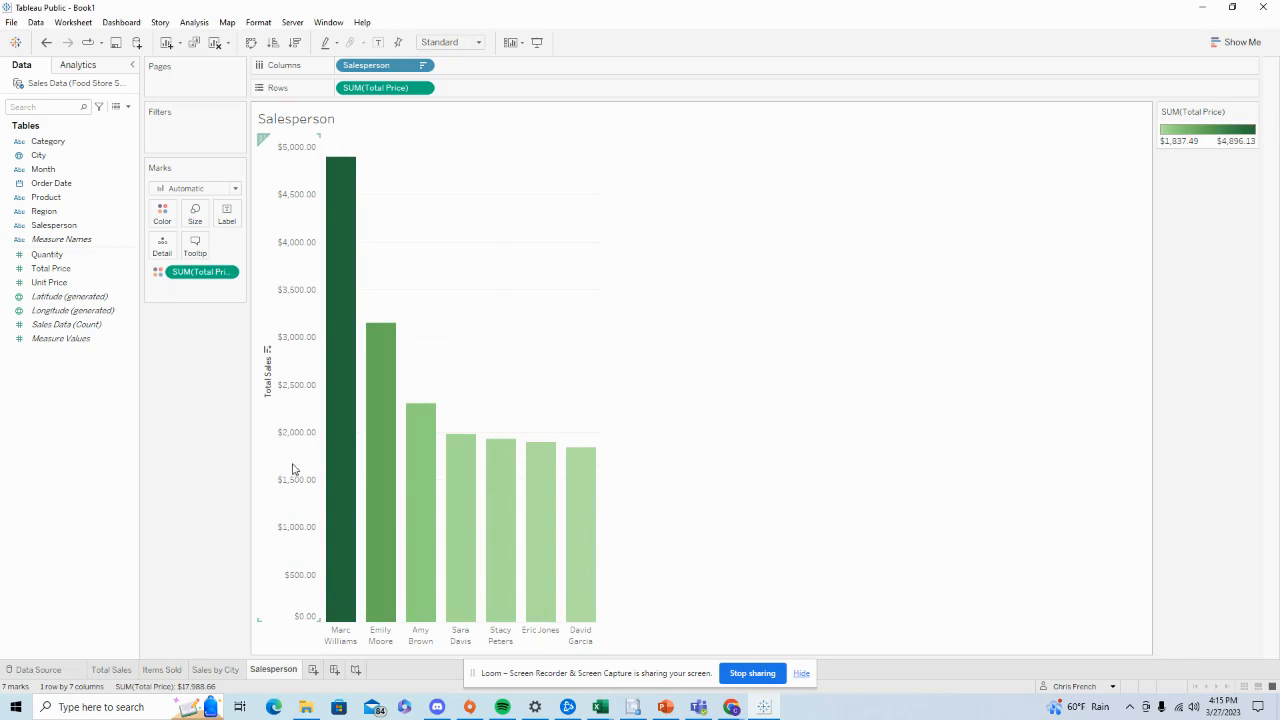
mouse_move(338, 456)
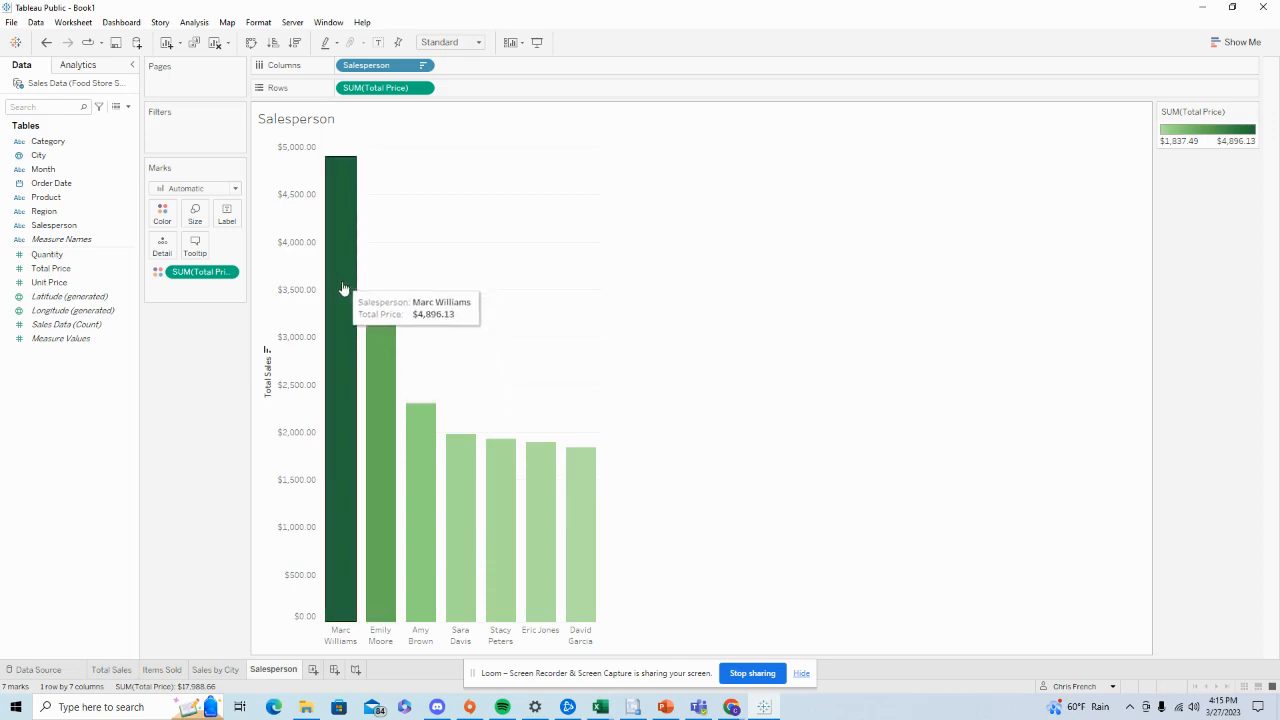
mouse_move(567, 519)
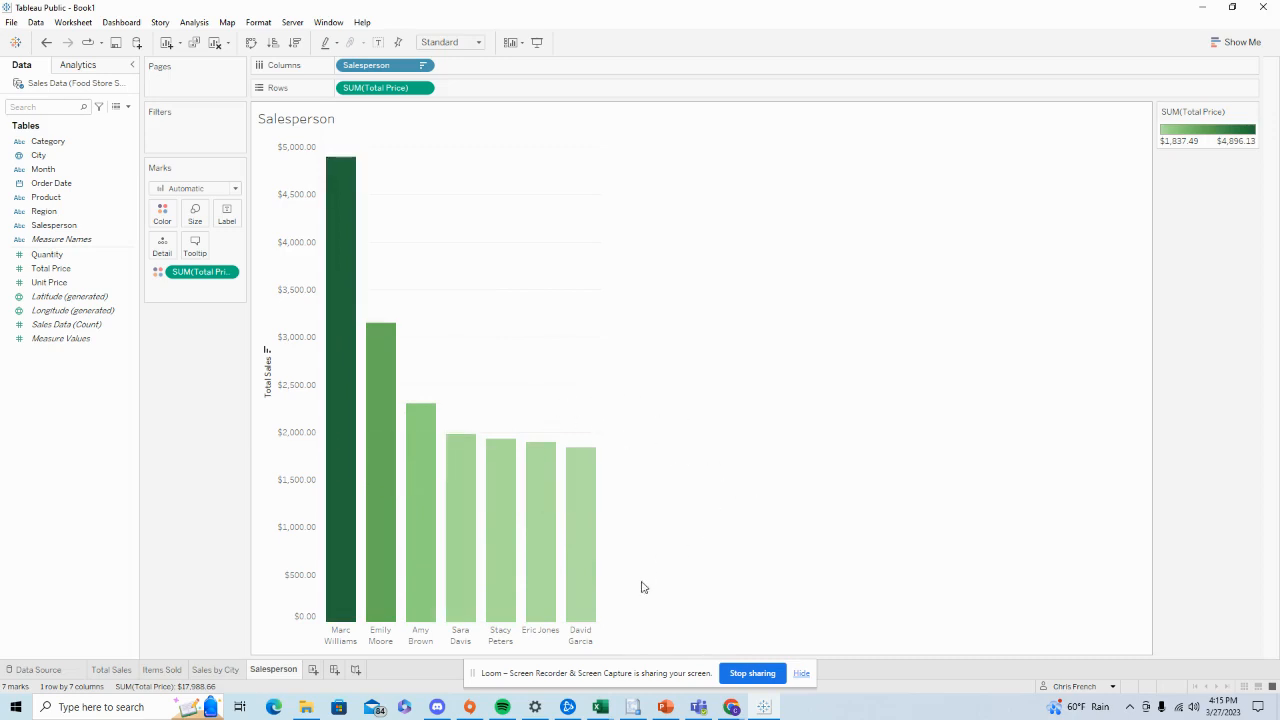
Add a new worksheet after Salesperson and name it Monthly Sales
mouse_move(327, 621)
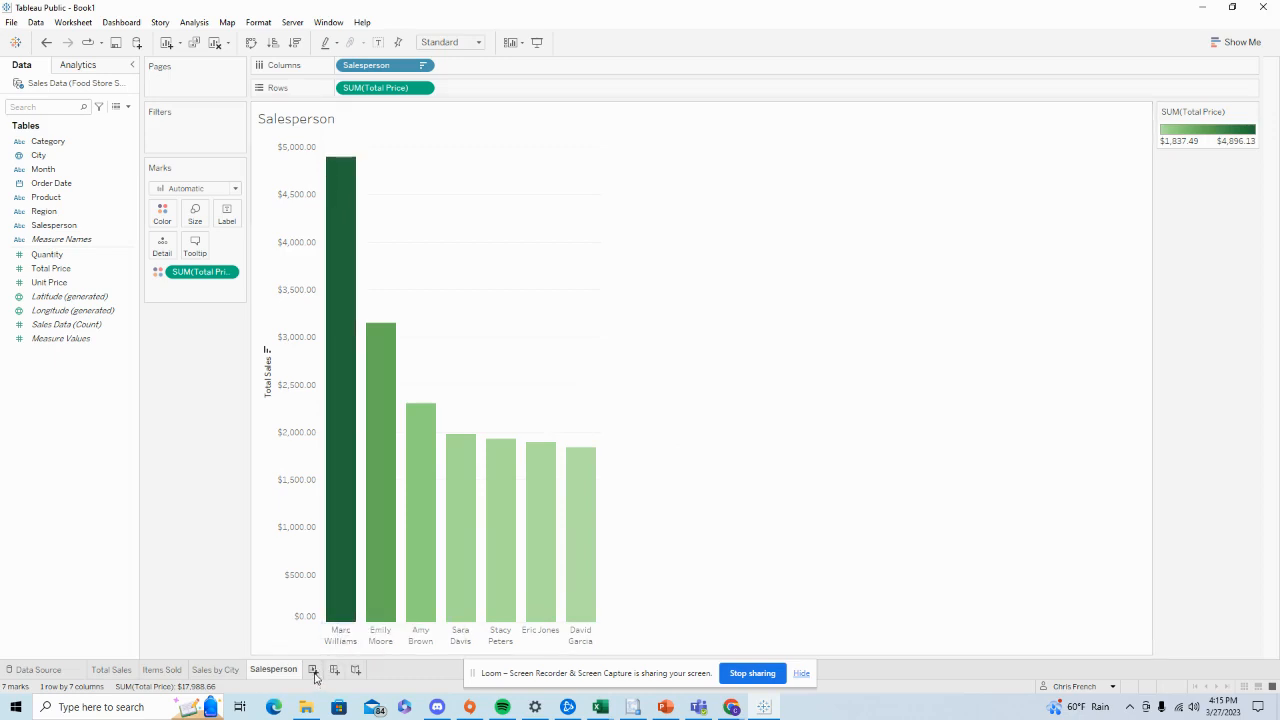
click(312, 669)
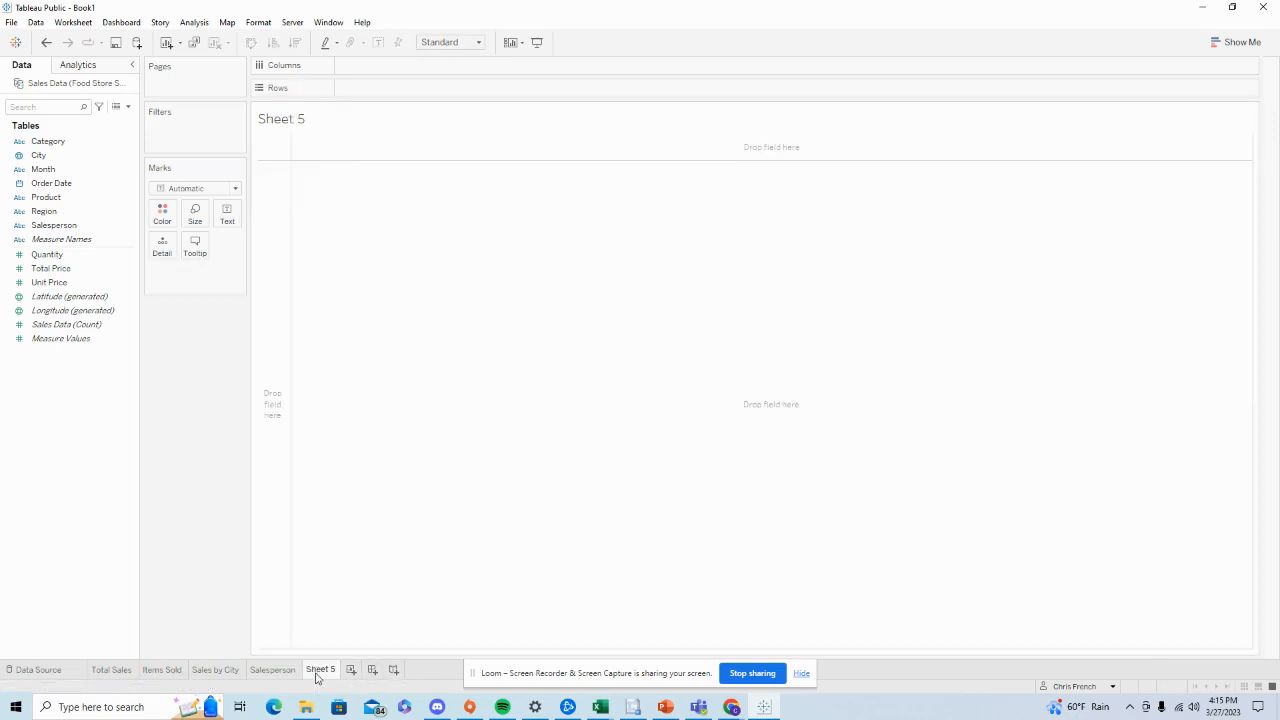
double_click(318, 670)
text(Monthly Sales)
key(Return)
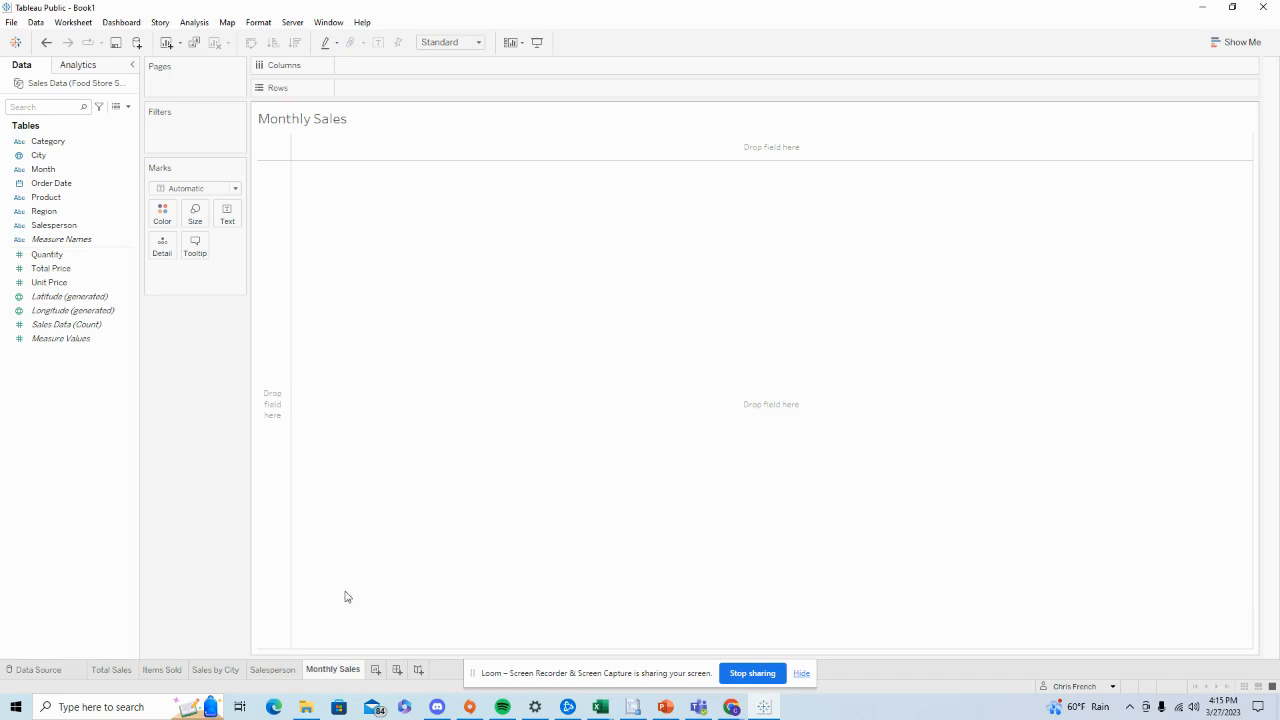
click(207, 671)
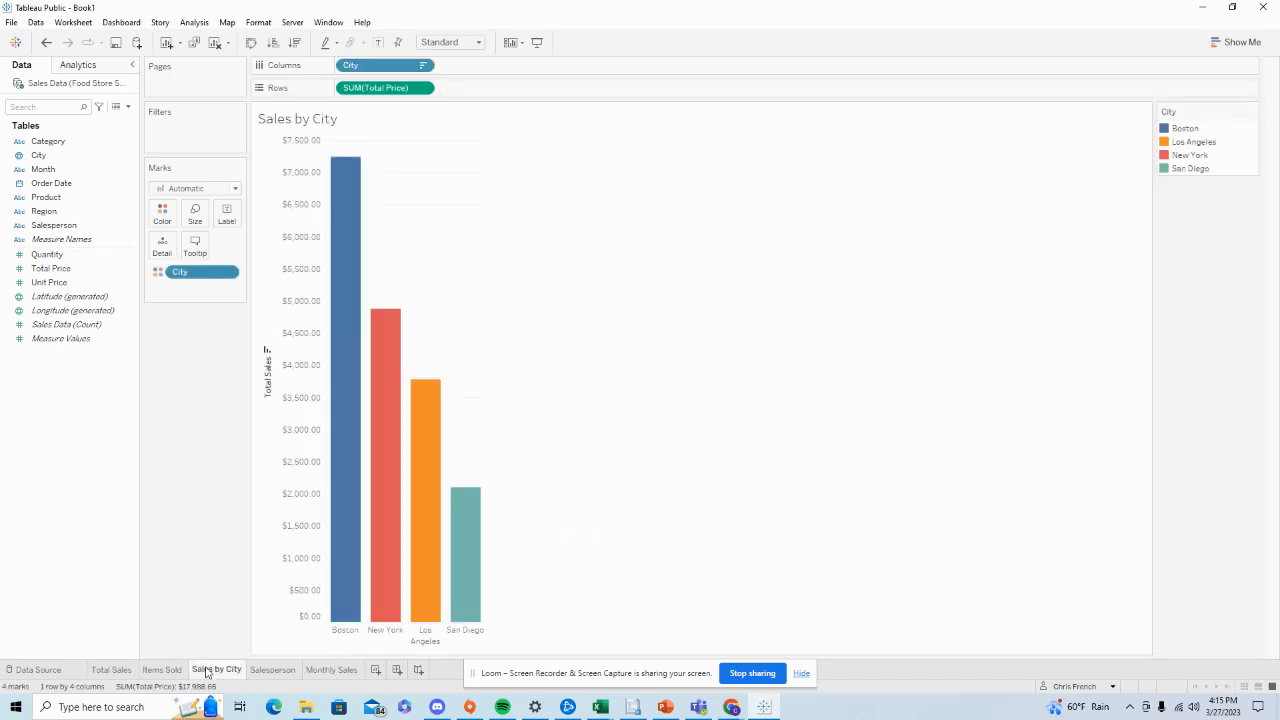
click(270, 670)
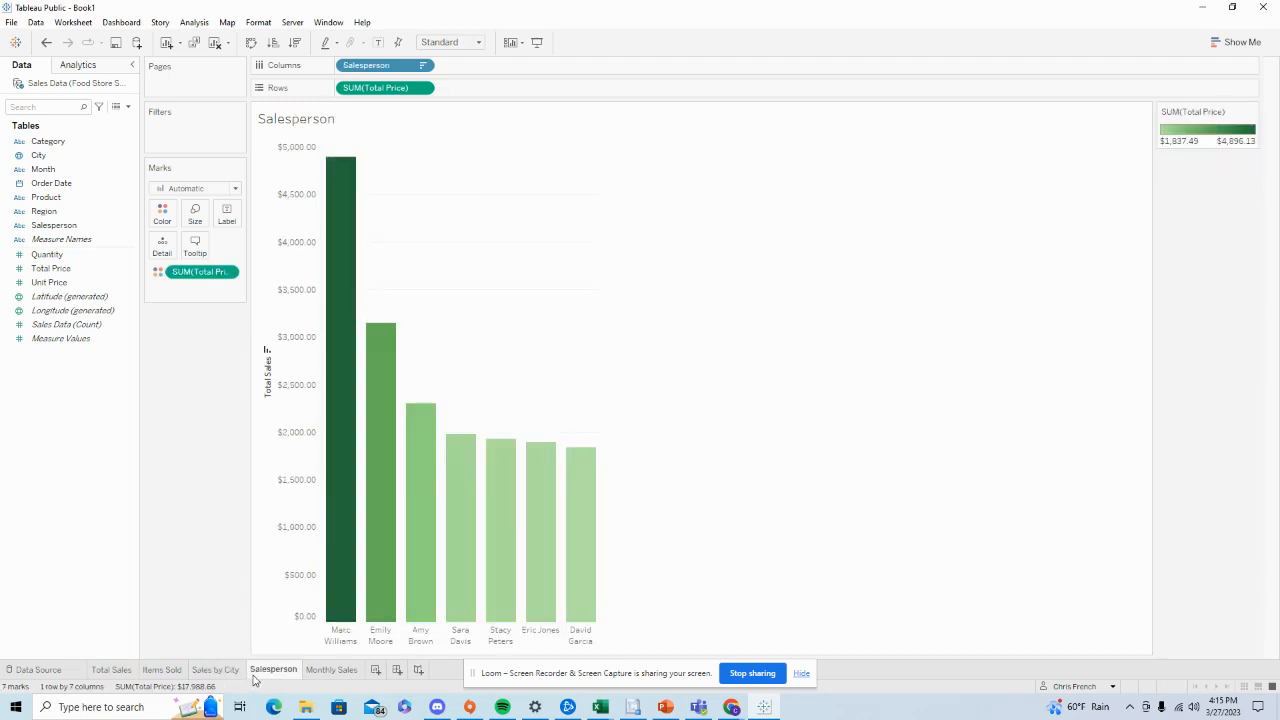
click(312, 679)
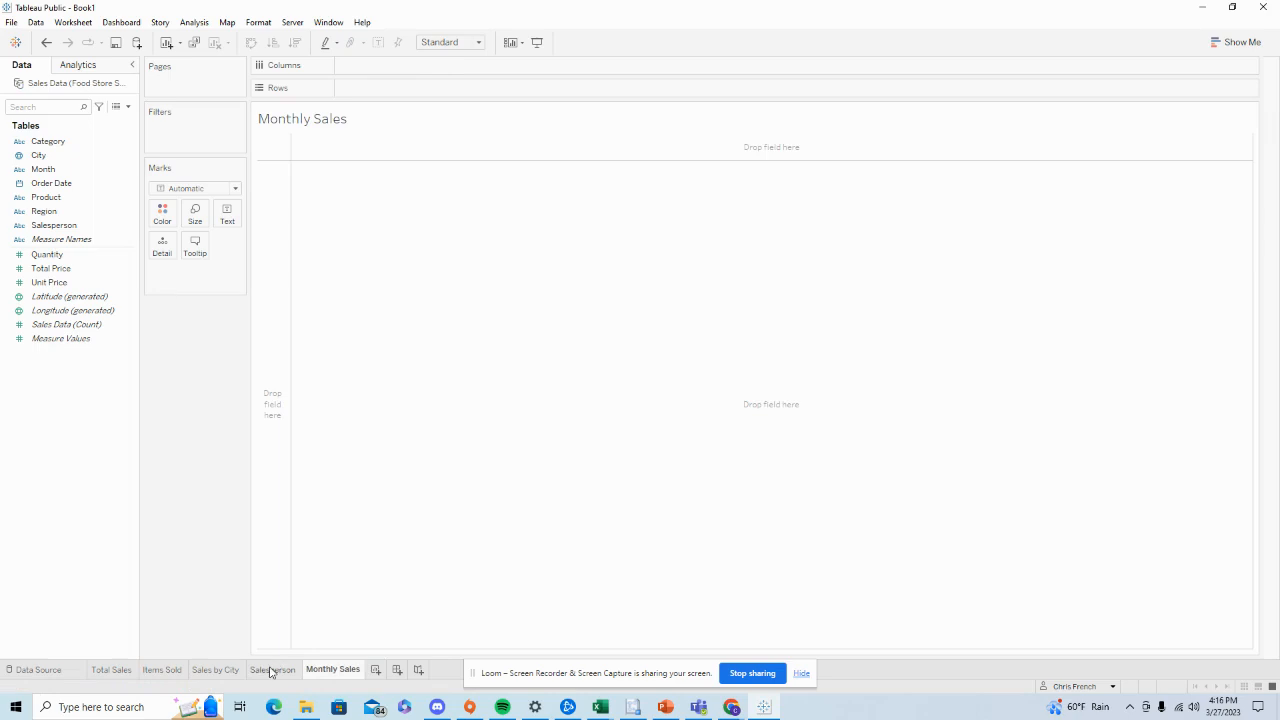
click(270, 670)
click(333, 669)
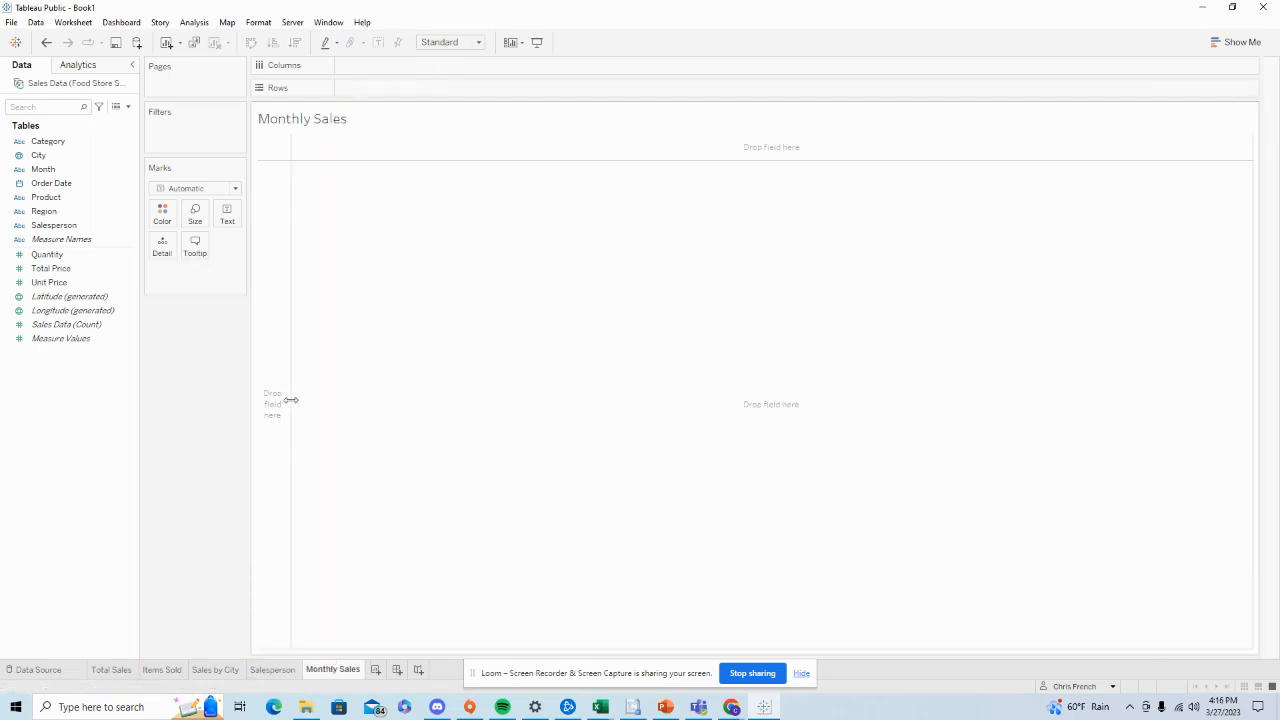
Build a line chart in Monthly Sales with Order Date by month as columns and the sum of Total Price as rows
click(105, 169)
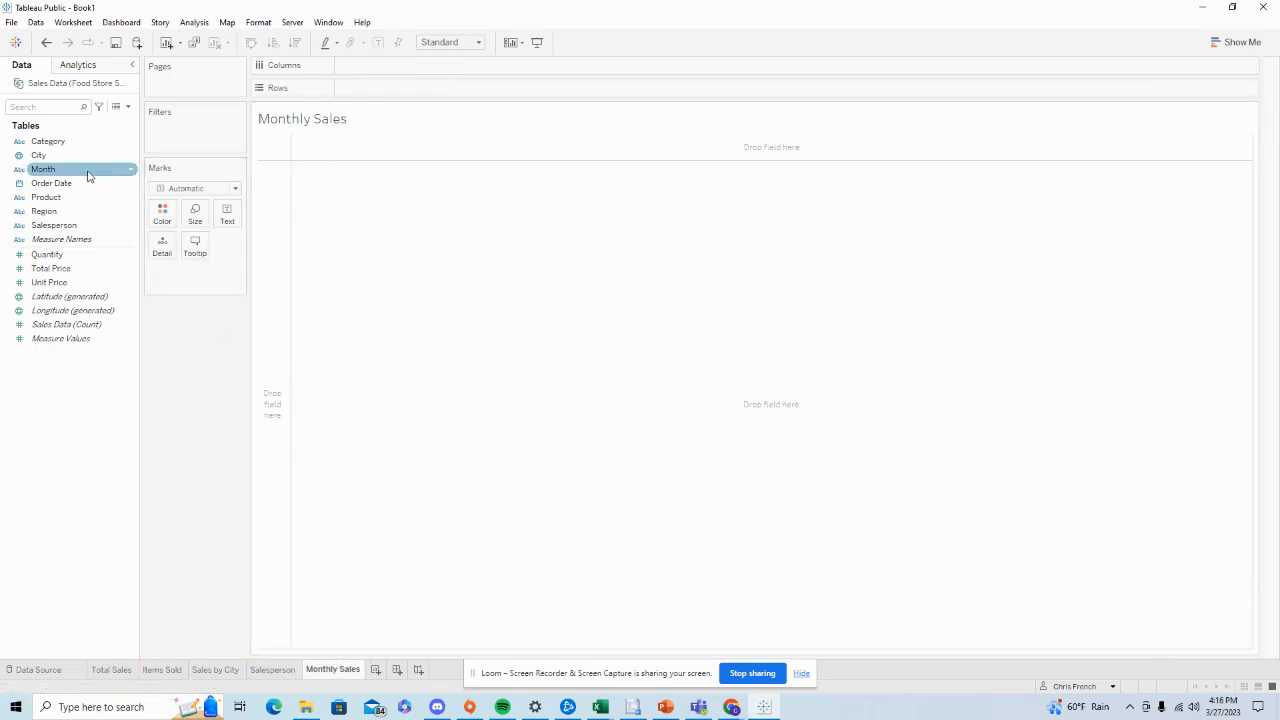
click(88, 172)
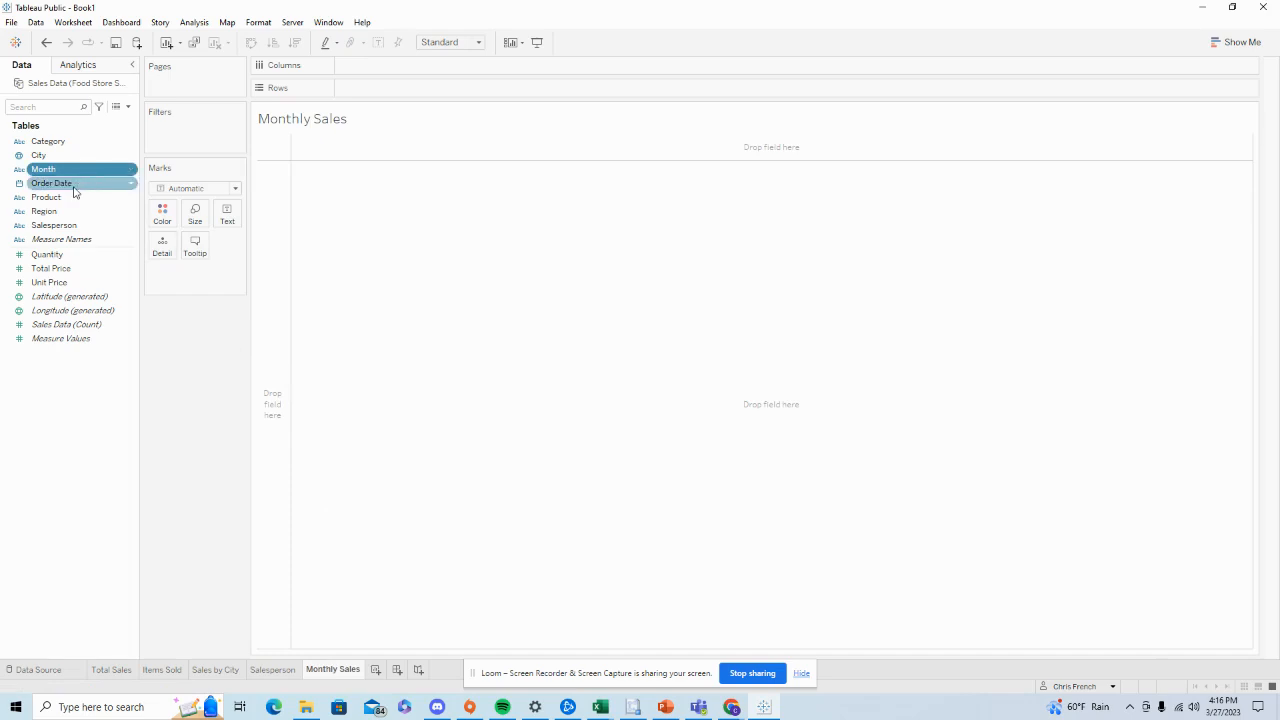
drag(74, 184, 393, 70)
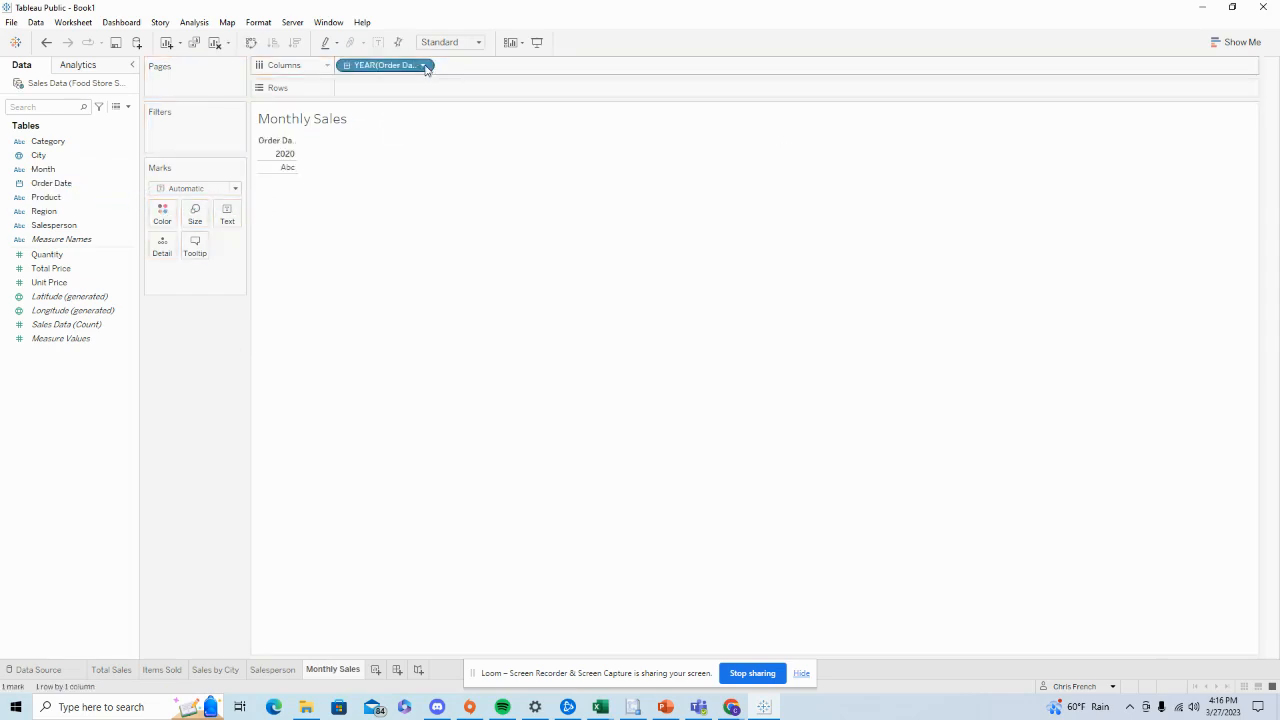
click(424, 66)
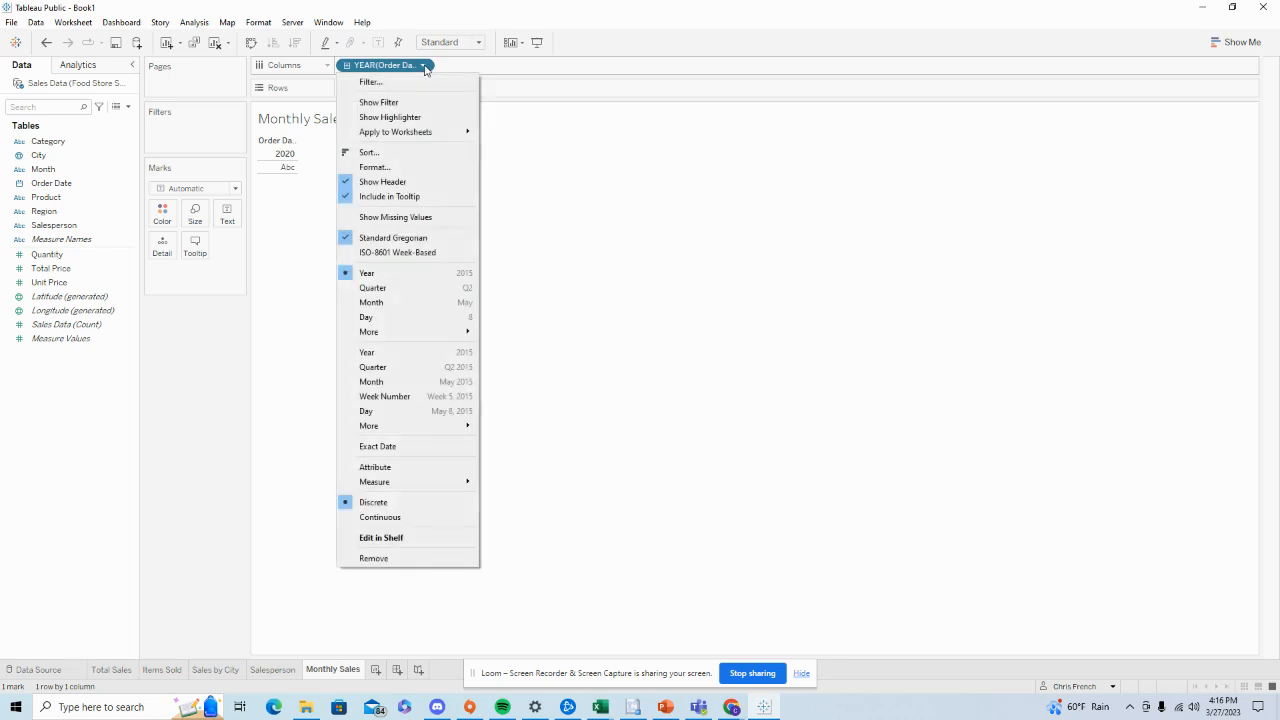
click(403, 304)
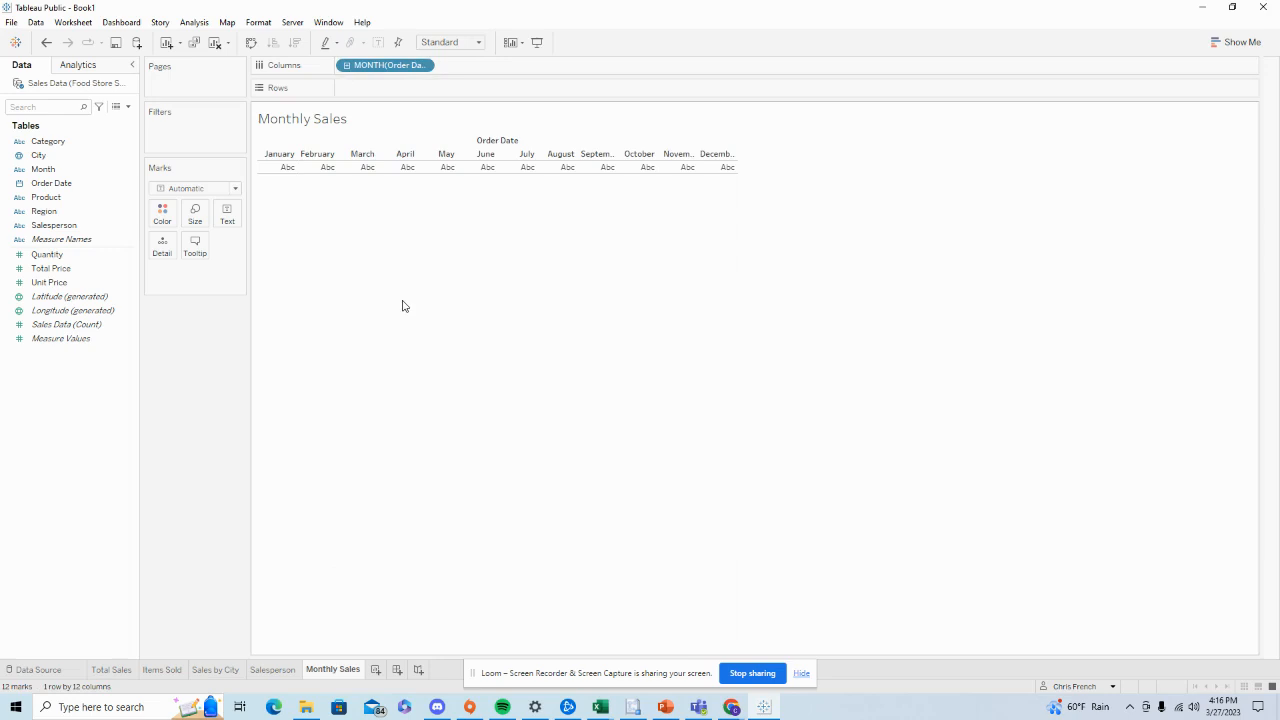
drag(86, 268, 405, 96)
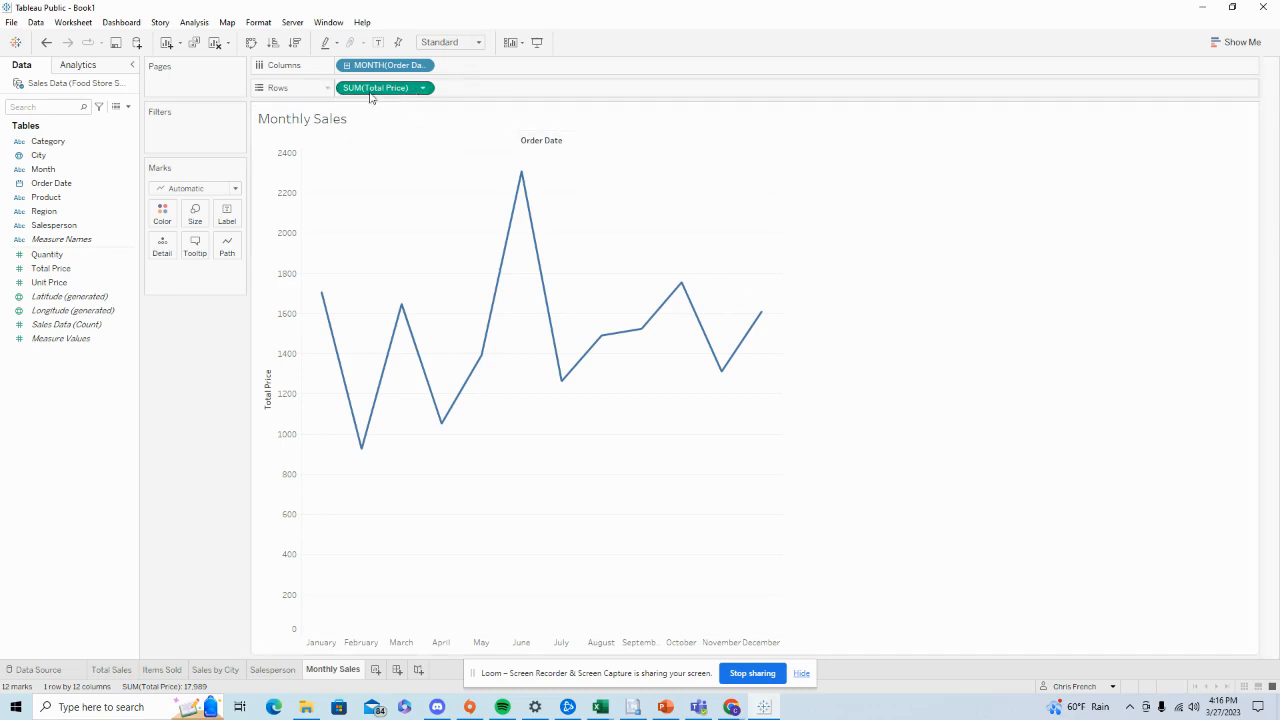
click(48, 171)
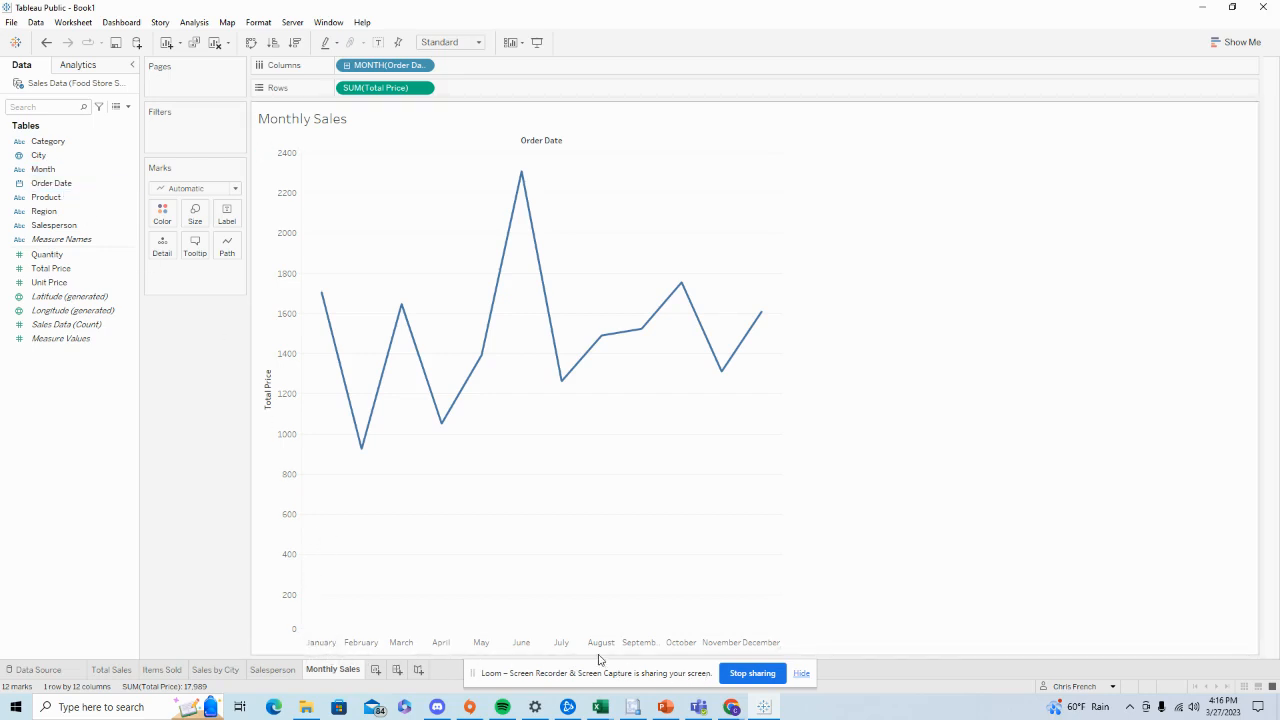
mouse_move(572, 375)
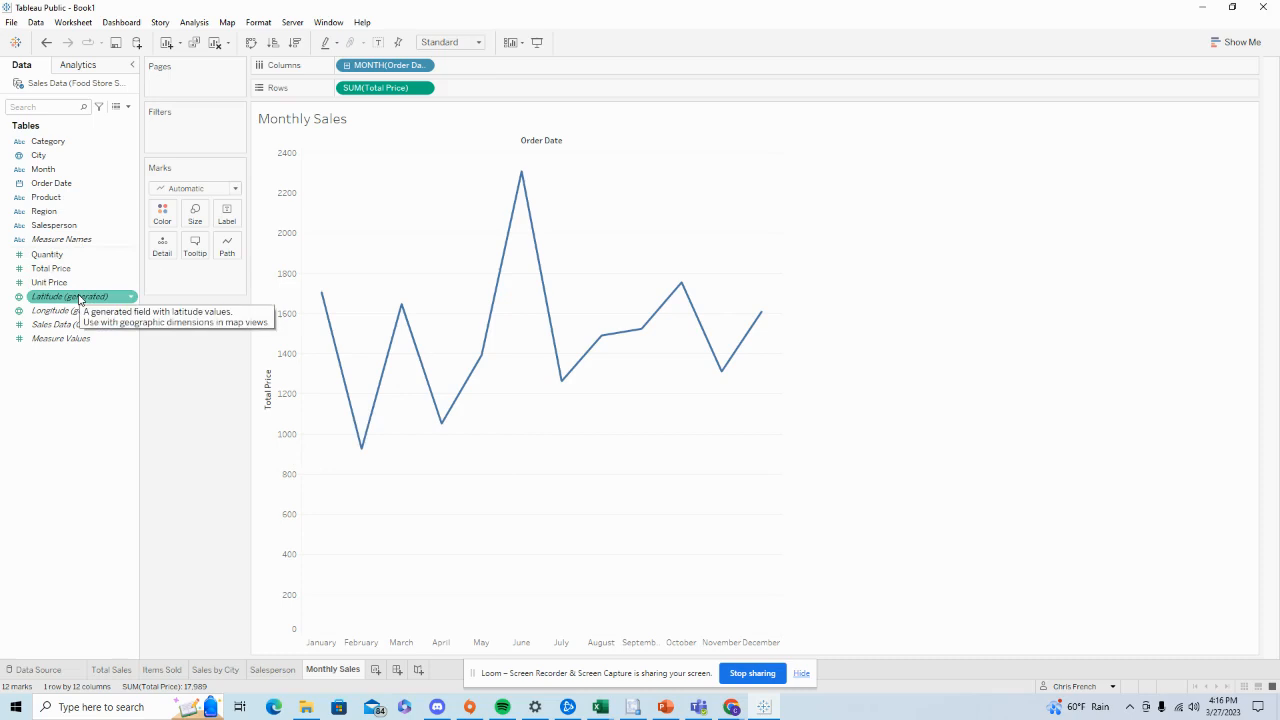
Change the vertical axis title of the Monthly Sales chart to Total Sales
drag(79, 298, 268, 390)
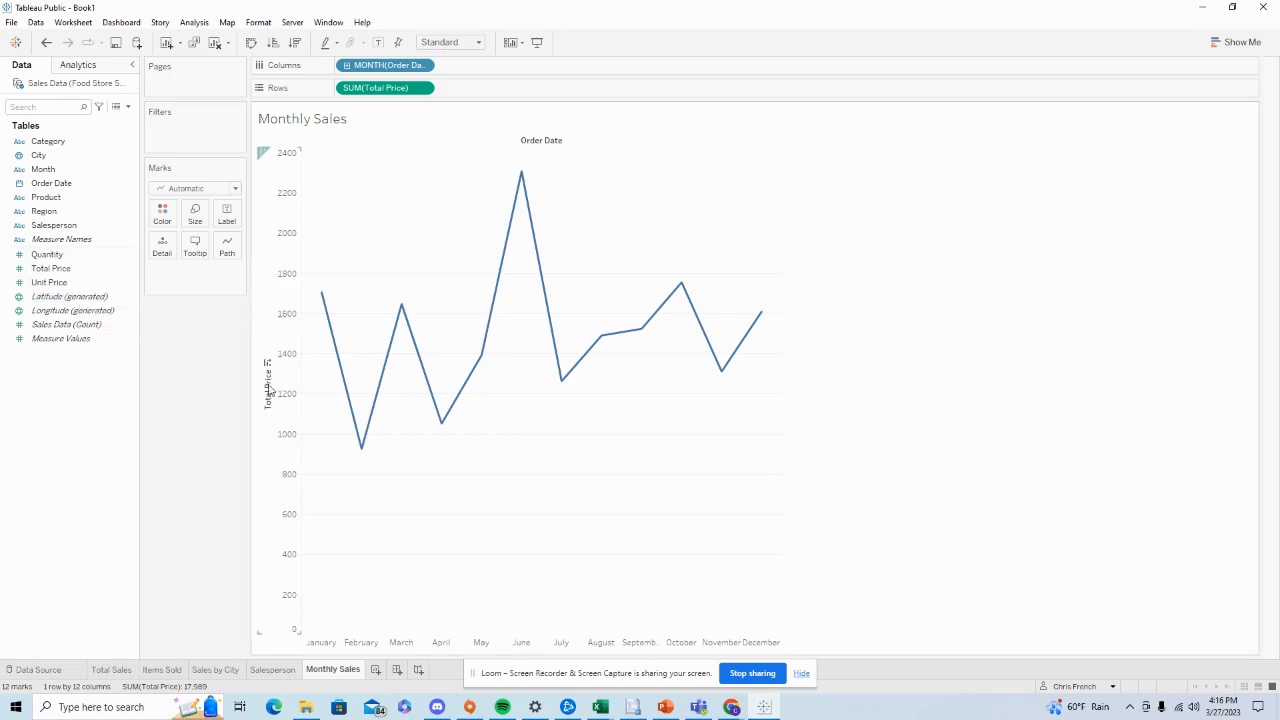
right_click(268, 390)
click(297, 400)
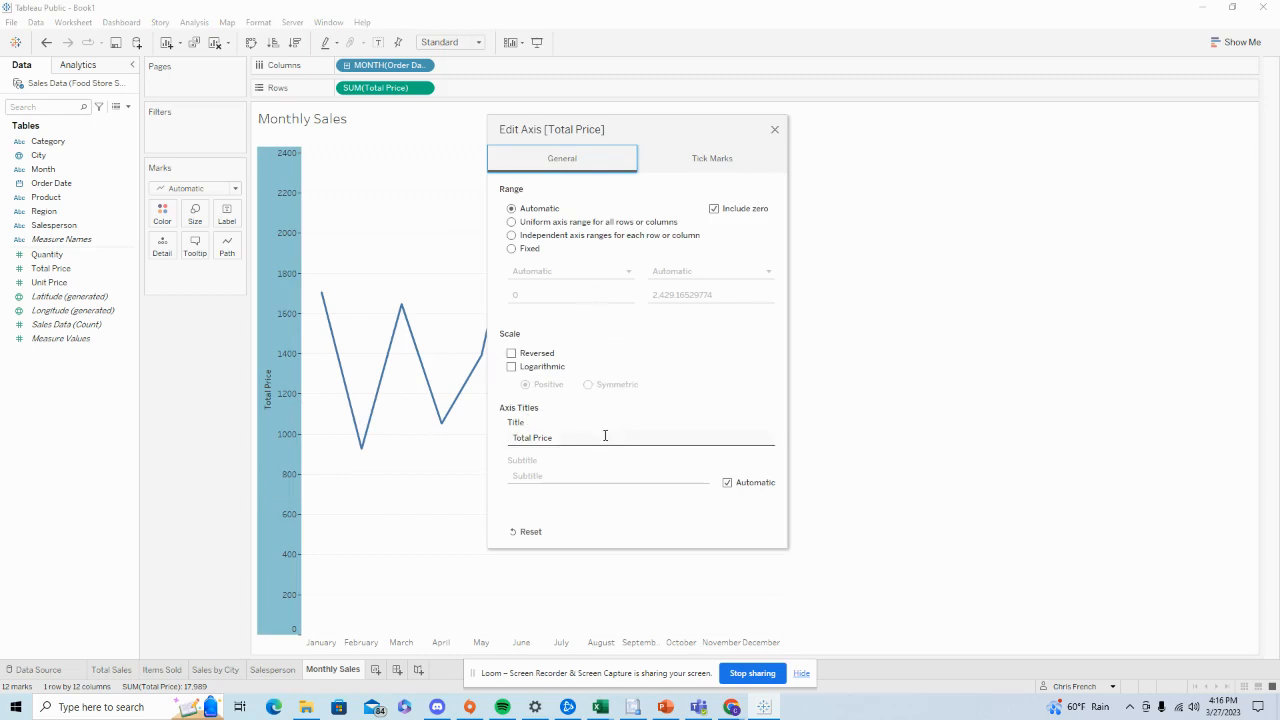
click(605, 437)
click(605, 437)
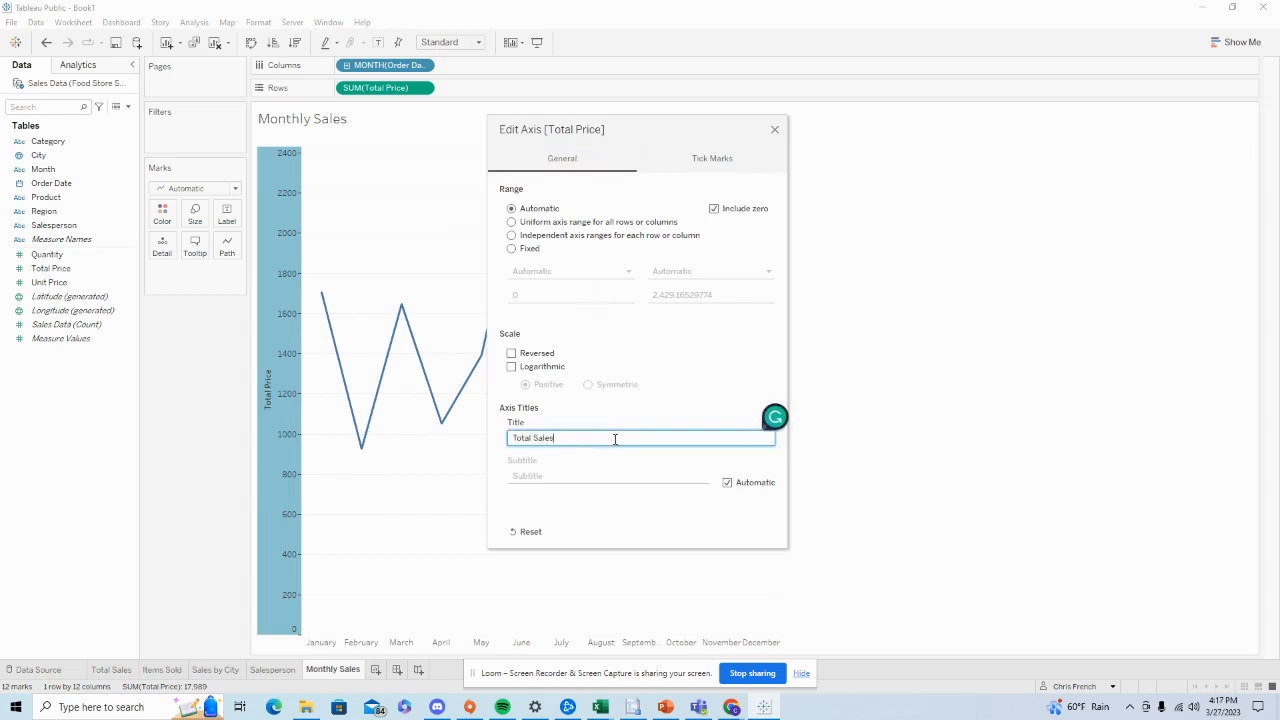
click(773, 131)
Format the vertical axis numbers of the Monthly Sales chart as Currency (Standard)
right_click(276, 289)
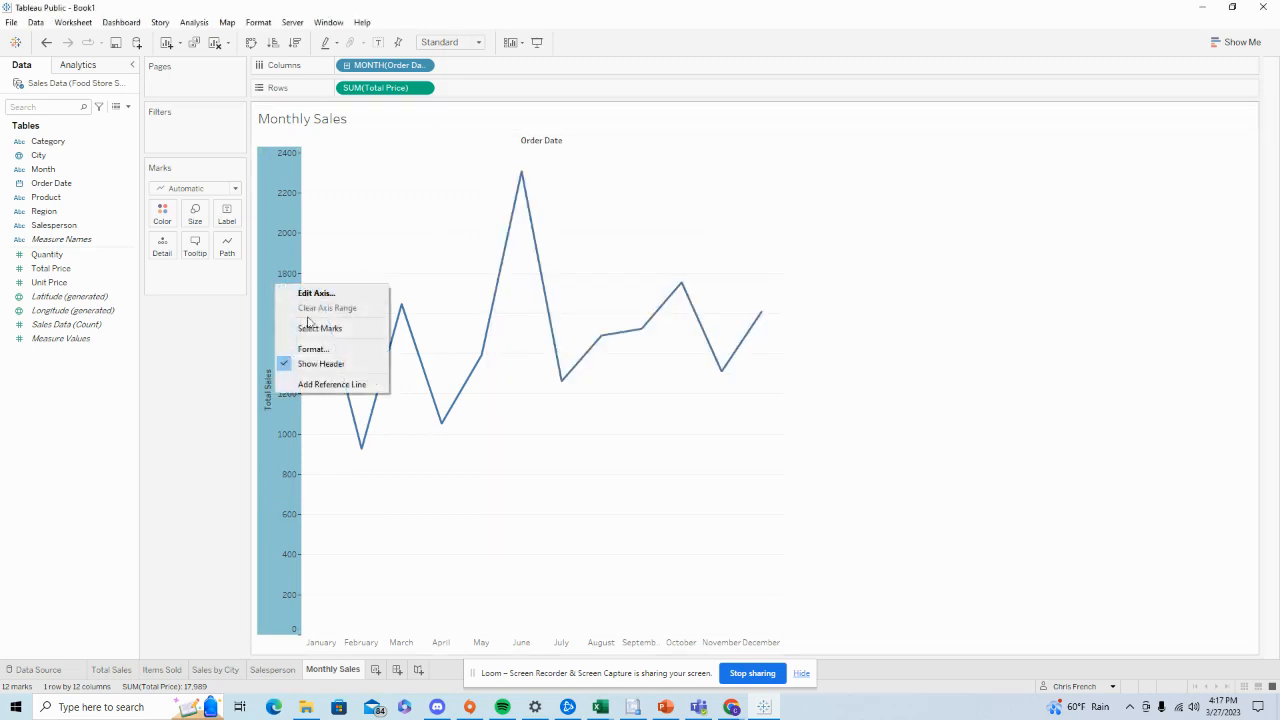
click(318, 349)
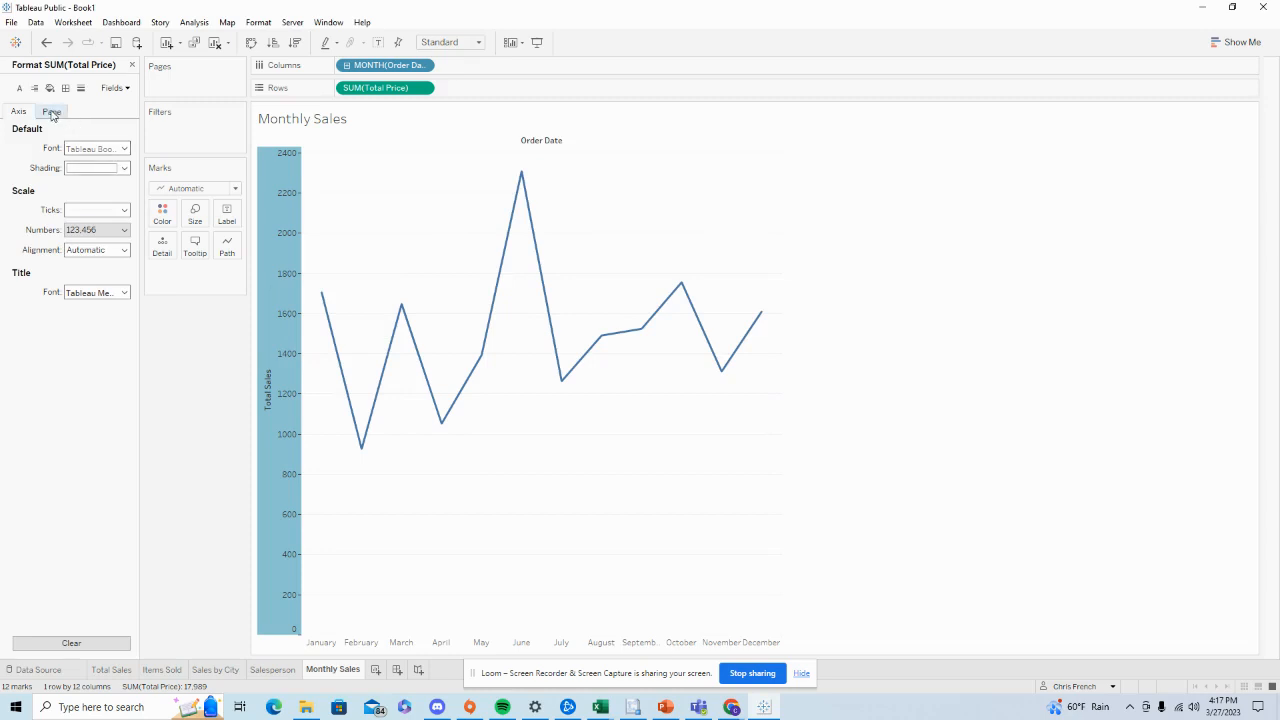
click(124, 230)
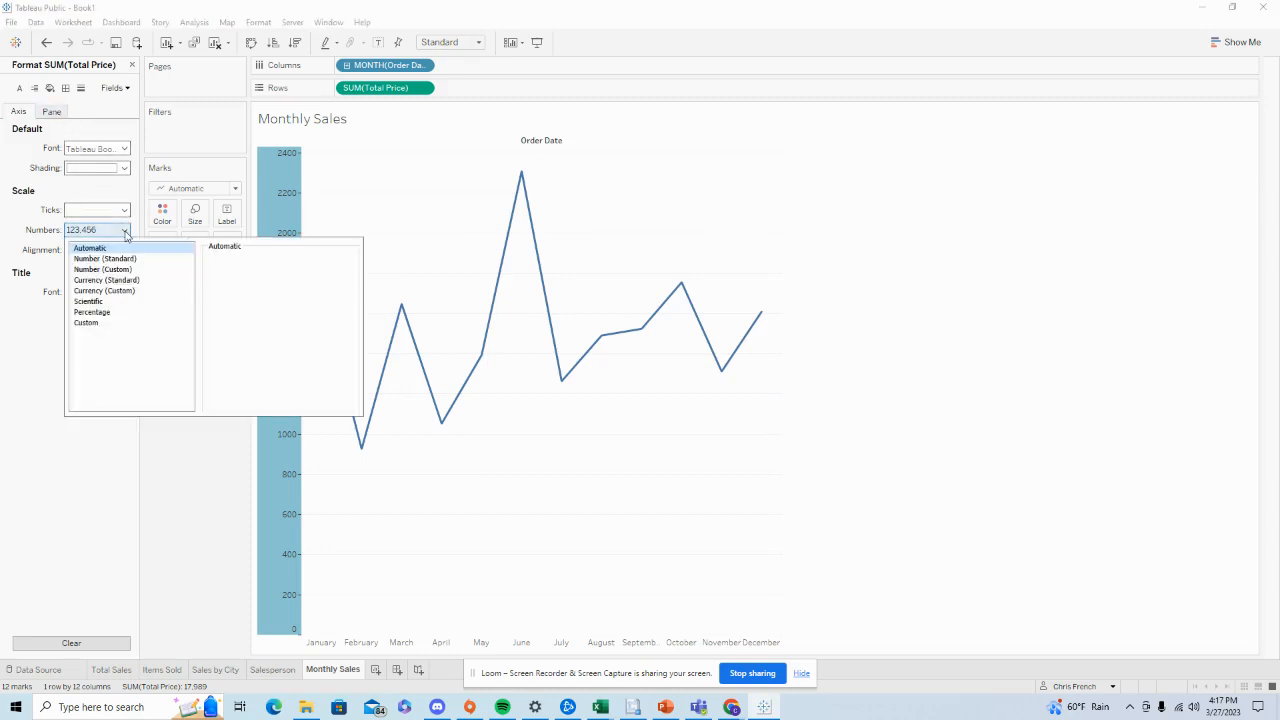
click(110, 280)
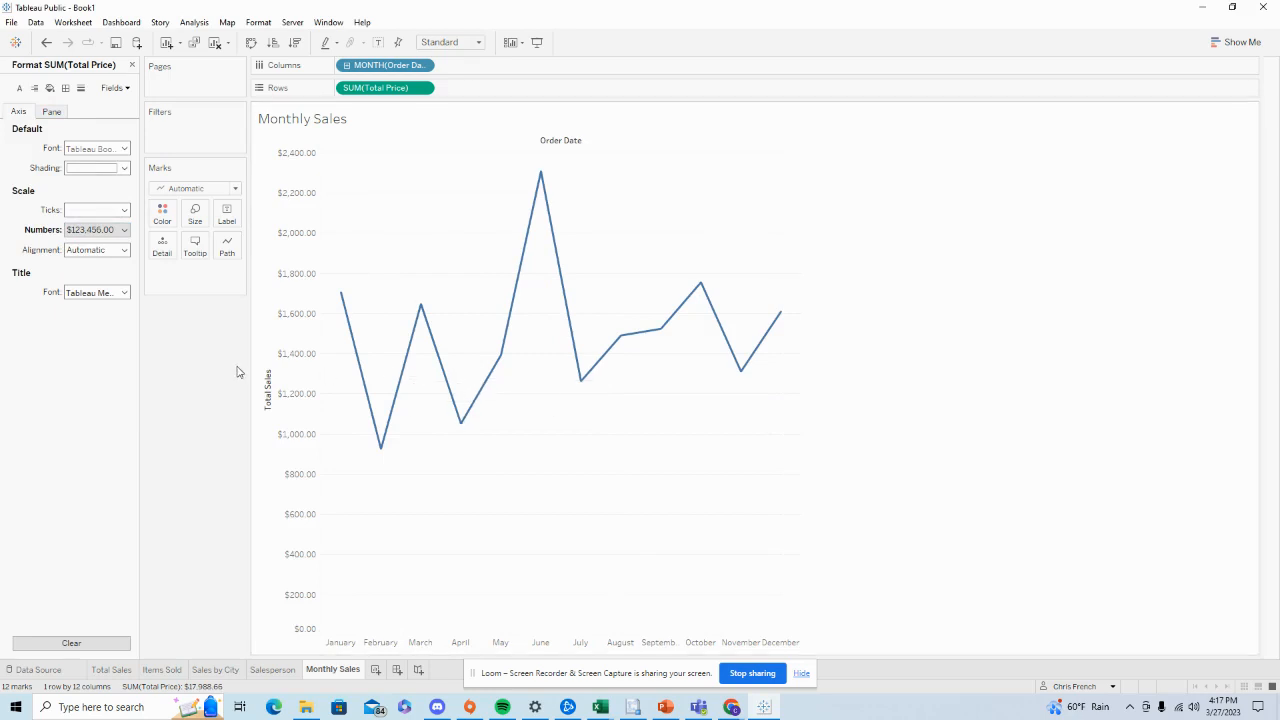
click(131, 64)
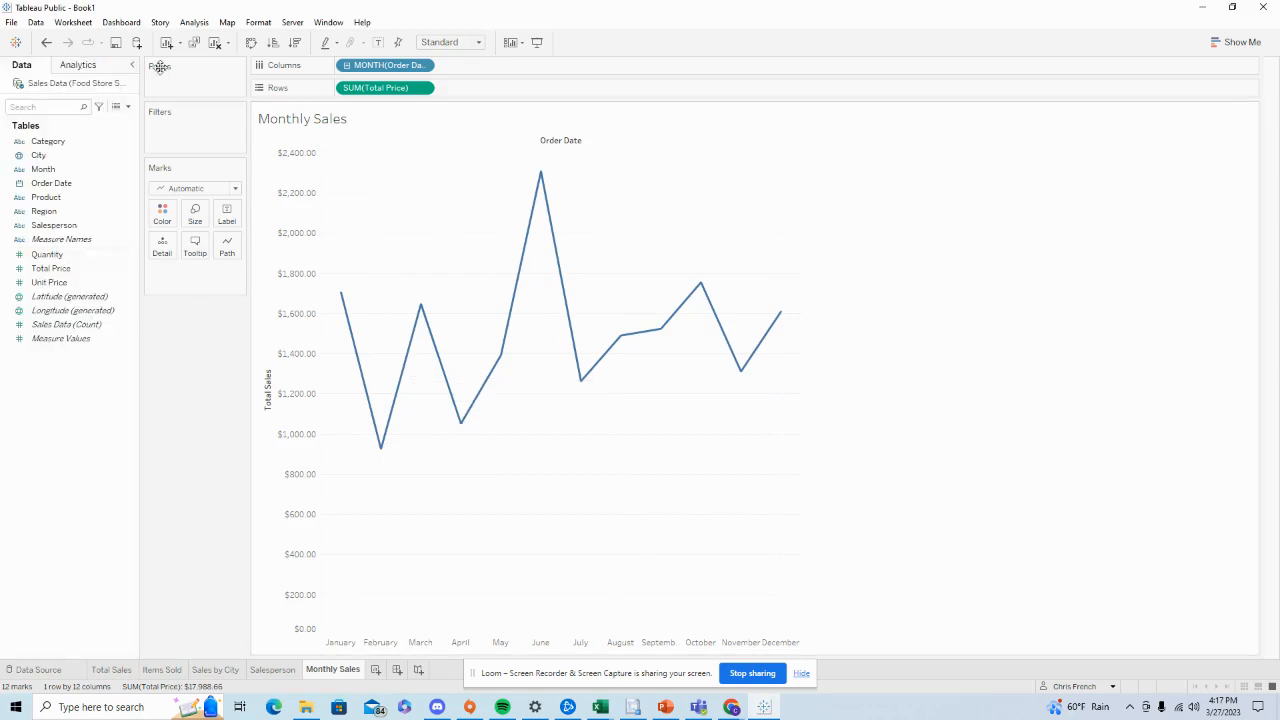
Hide the Order Date column field label above the Monthly Sales line chart
right_click(563, 143)
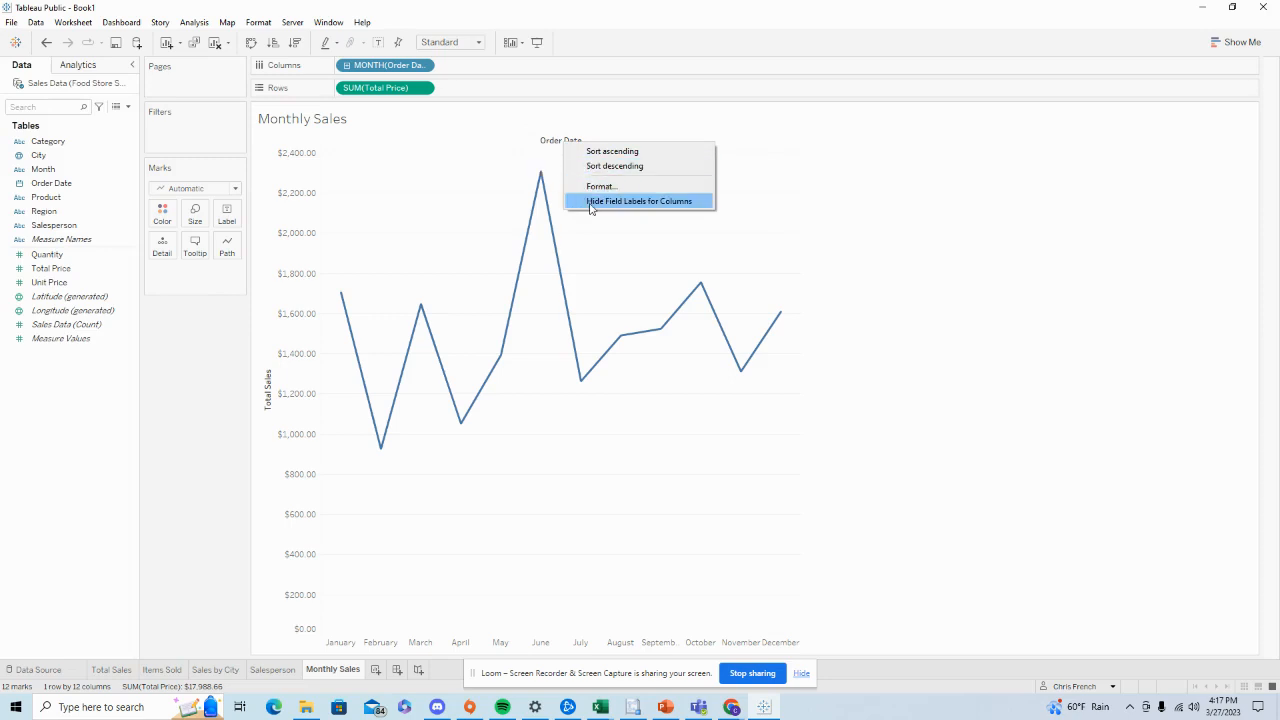
click(591, 202)
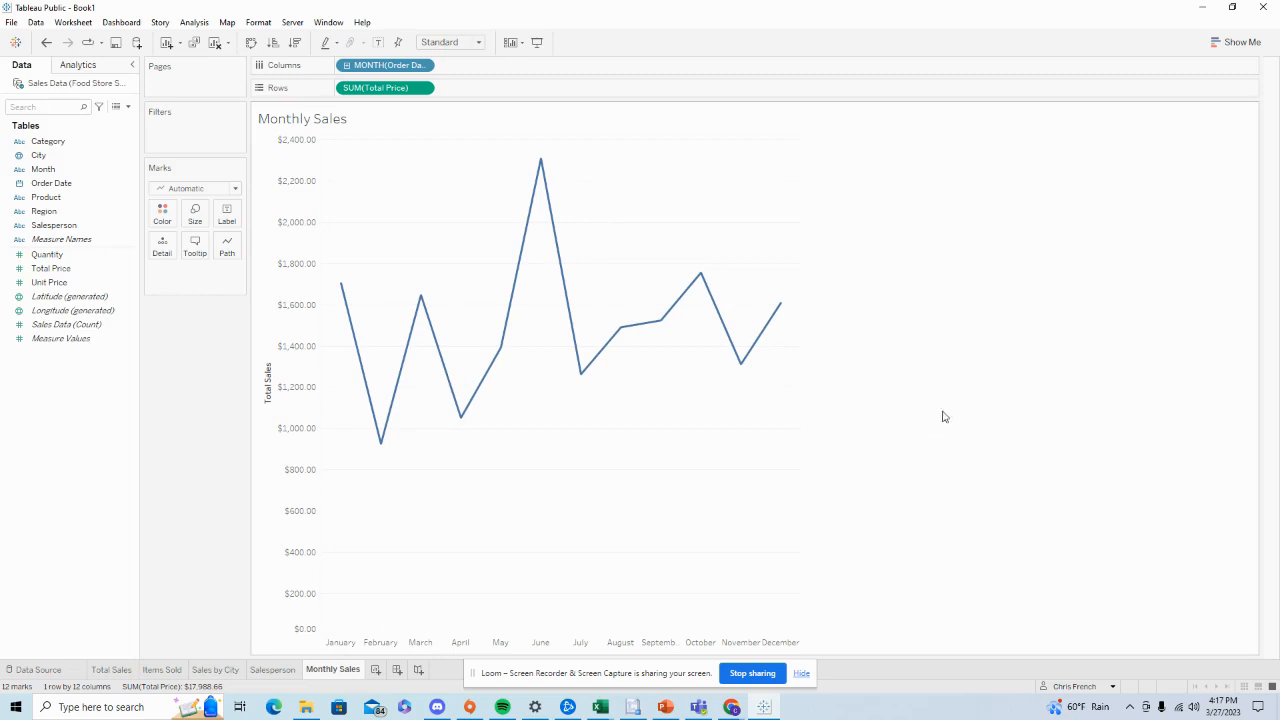
mouse_move(380, 450)
mouse_move(432, 319)
Label each monthly point on the line with its Total Price value
click(70, 270)
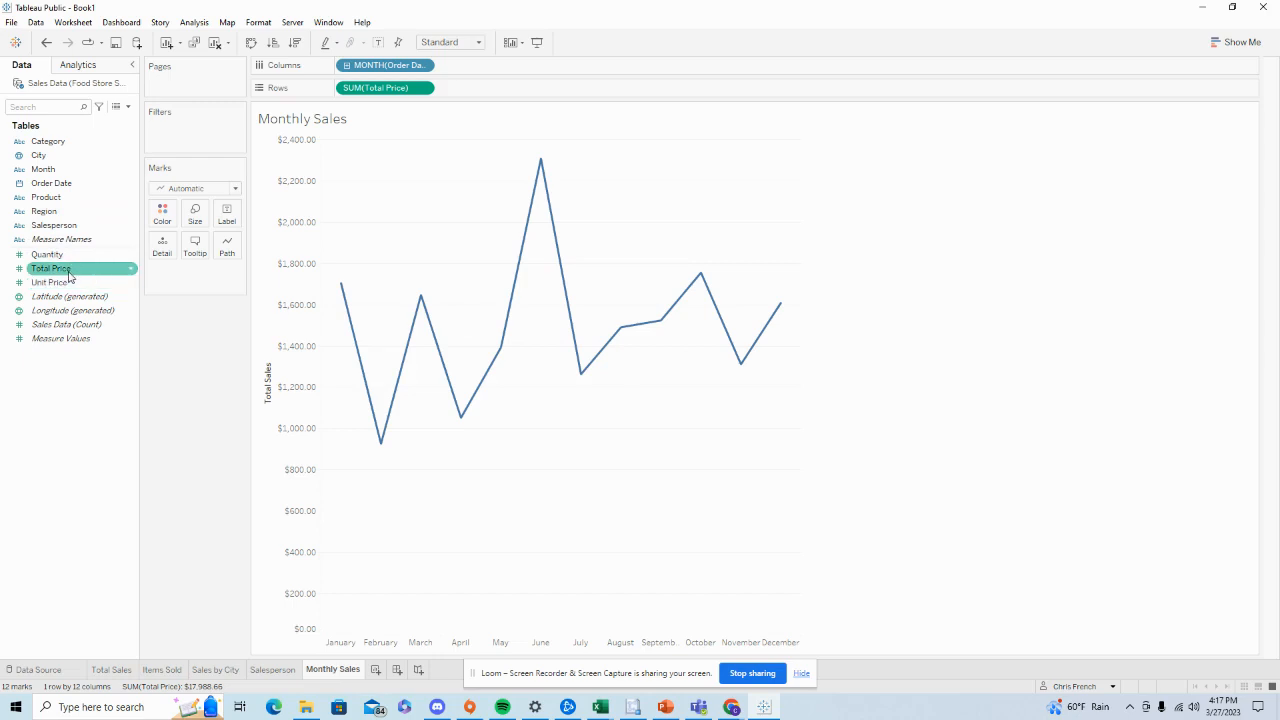
click(70, 272)
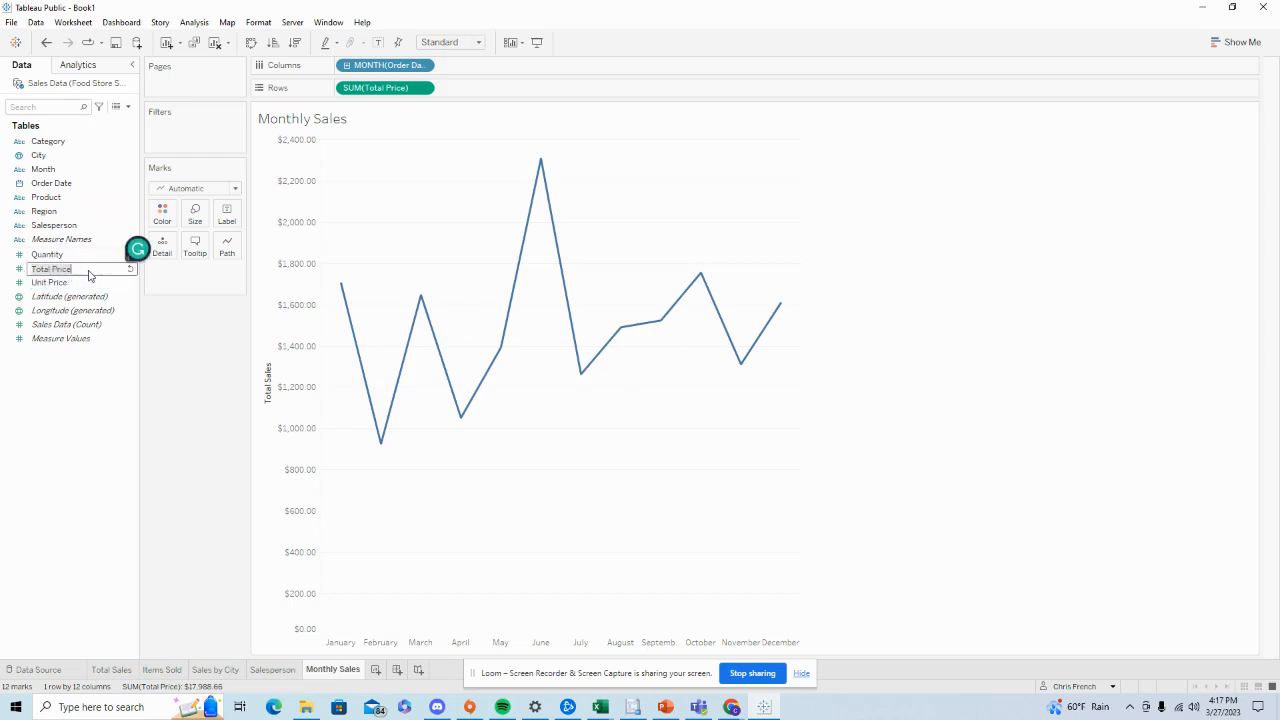
click(177, 323)
drag(63, 272, 226, 225)
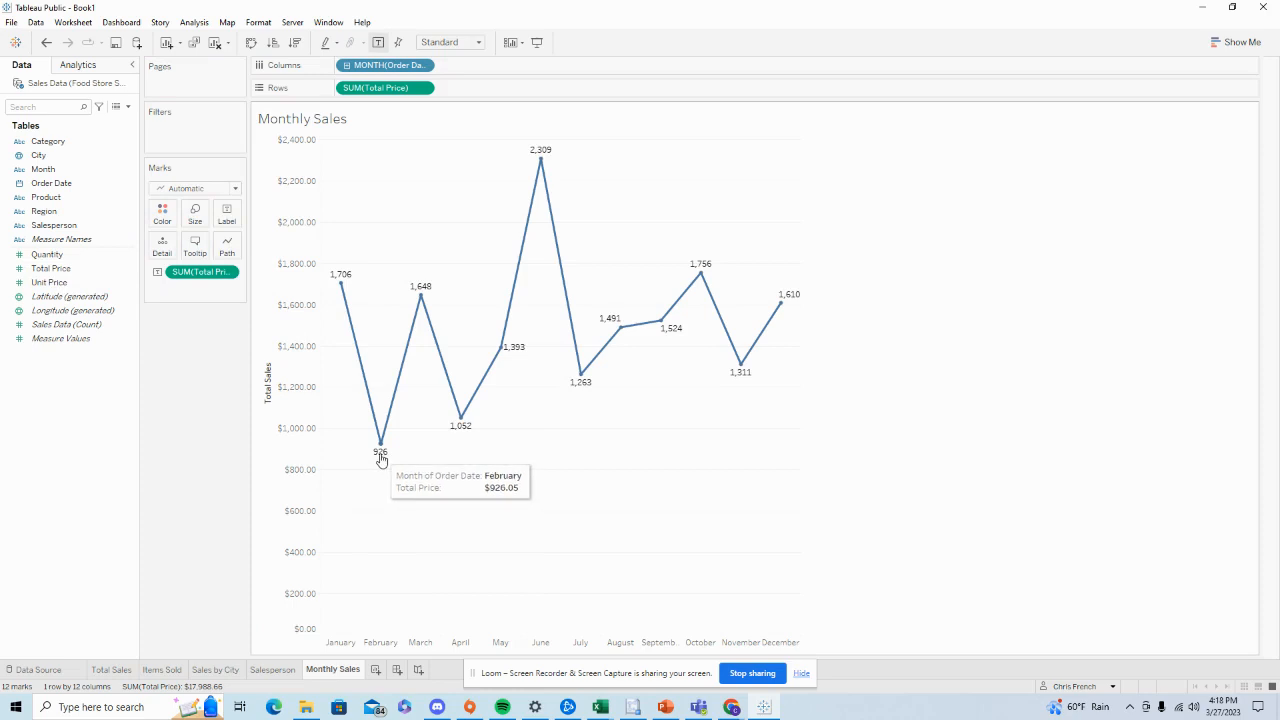
Format the Total Price labels on the Monthly Sales line as Currency (Standard)
click(232, 276)
click(244, 344)
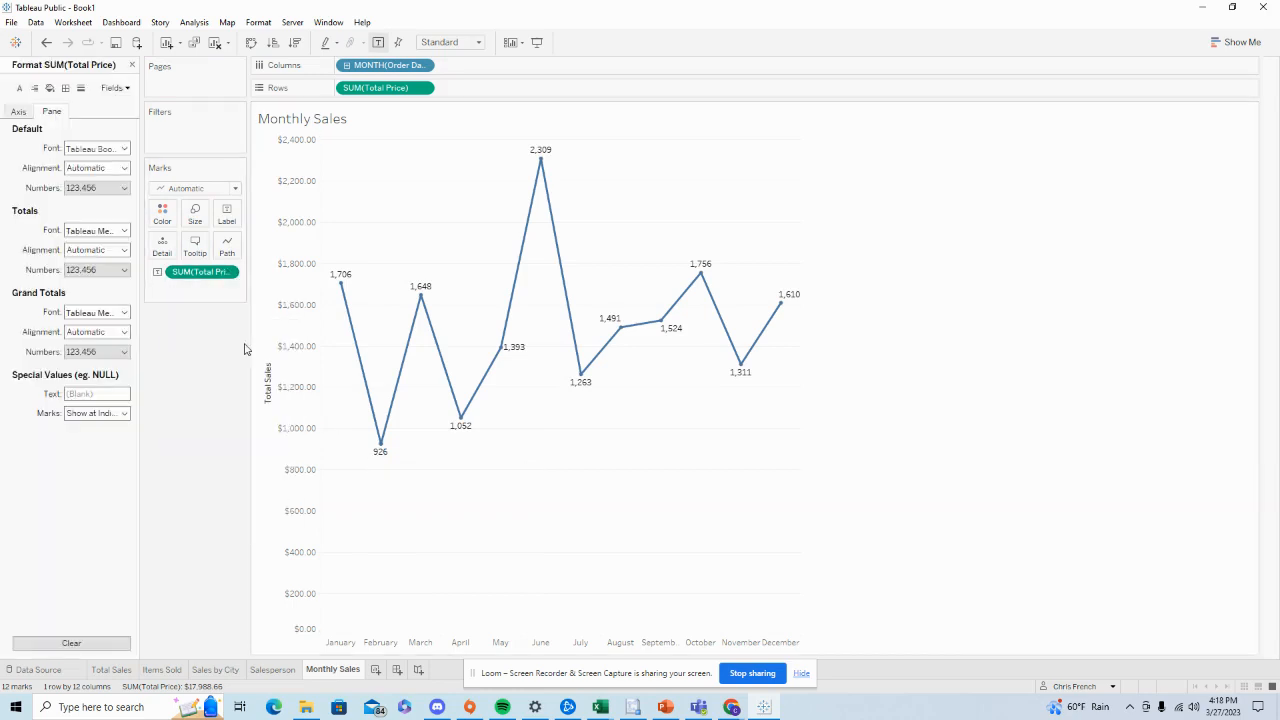
click(123, 188)
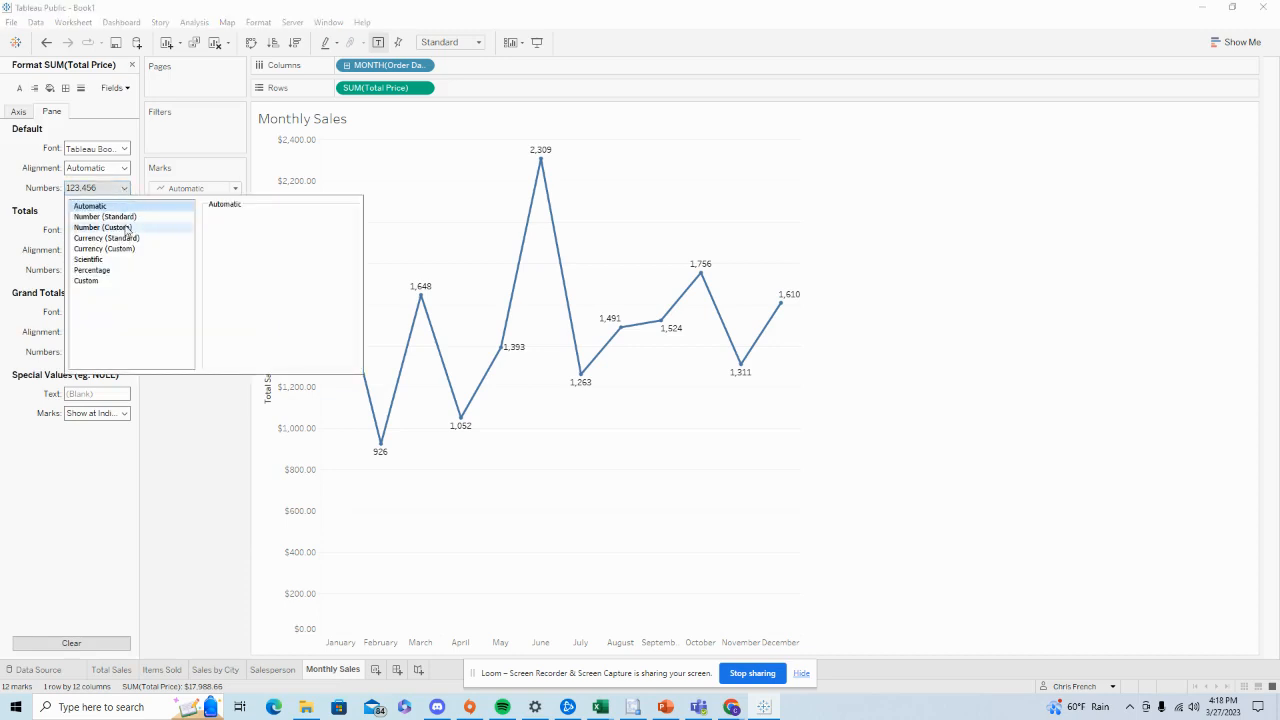
click(127, 239)
click(180, 423)
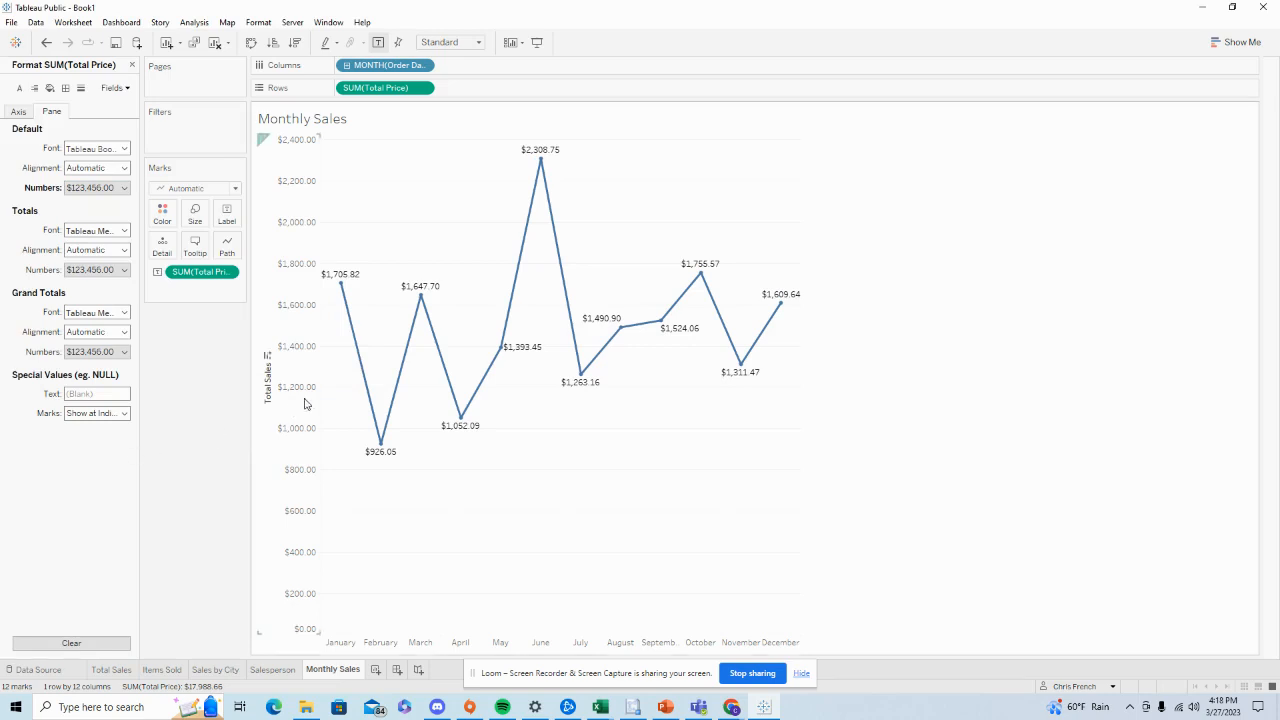
mouse_move(343, 288)
mouse_move(348, 320)
mouse_move(450, 411)
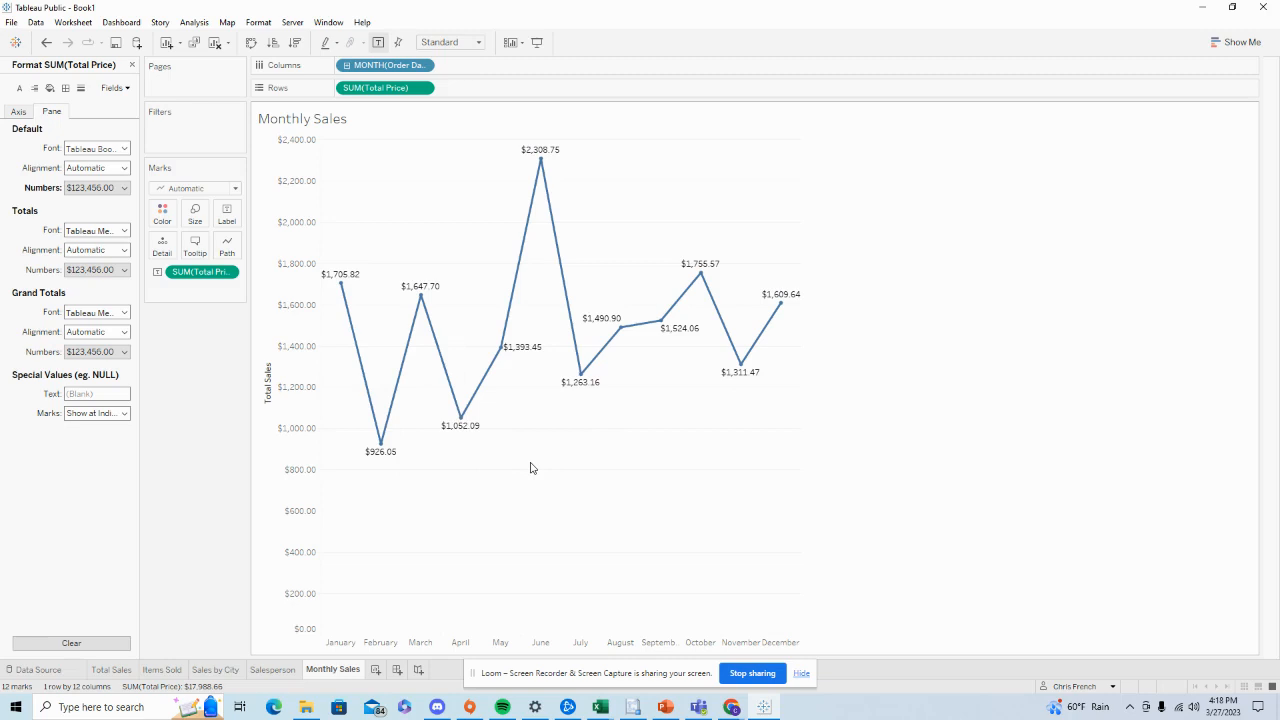
Add a new worksheet and name it Sales Percent
click(379, 672)
double_click(383, 670)
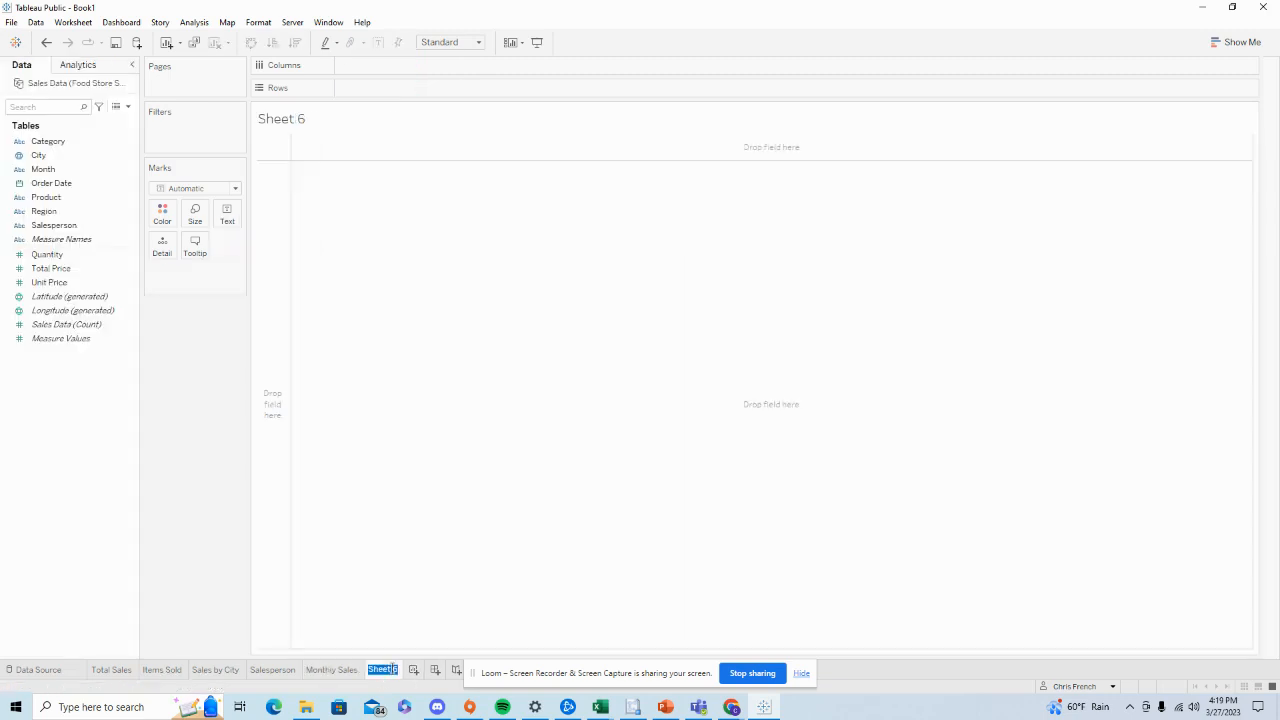
text(Sales Percent)
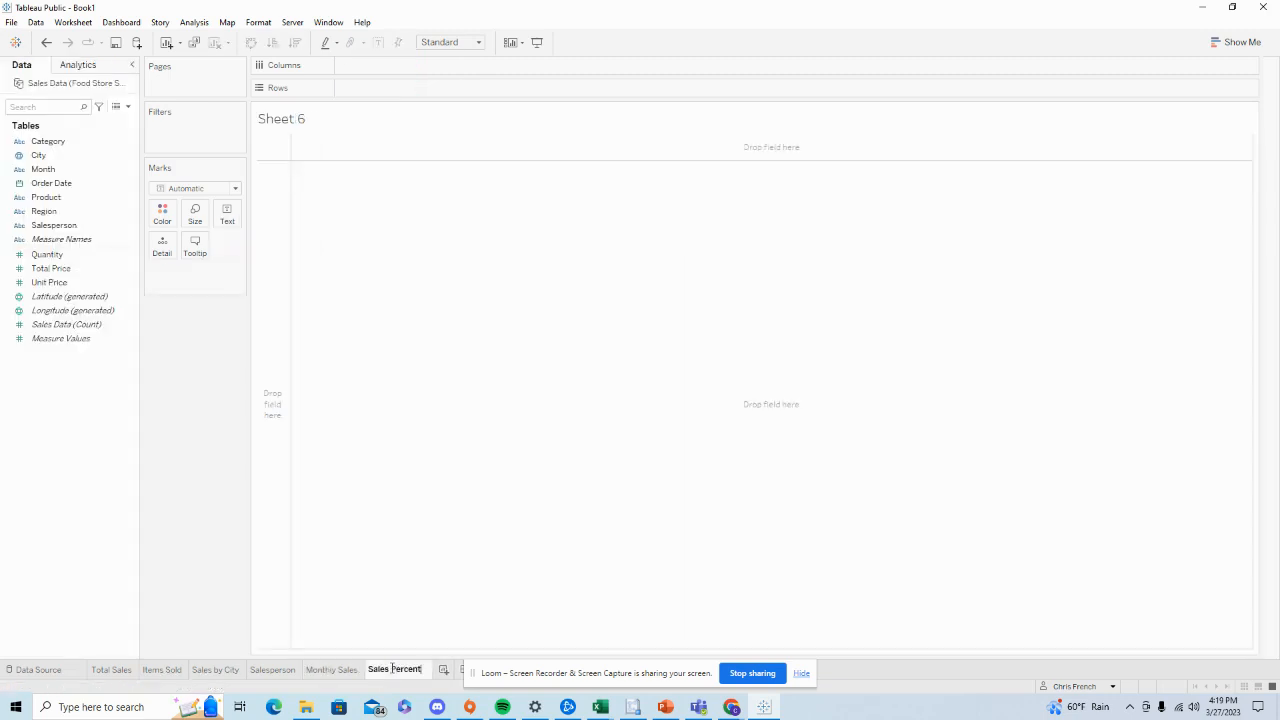
key(Return)
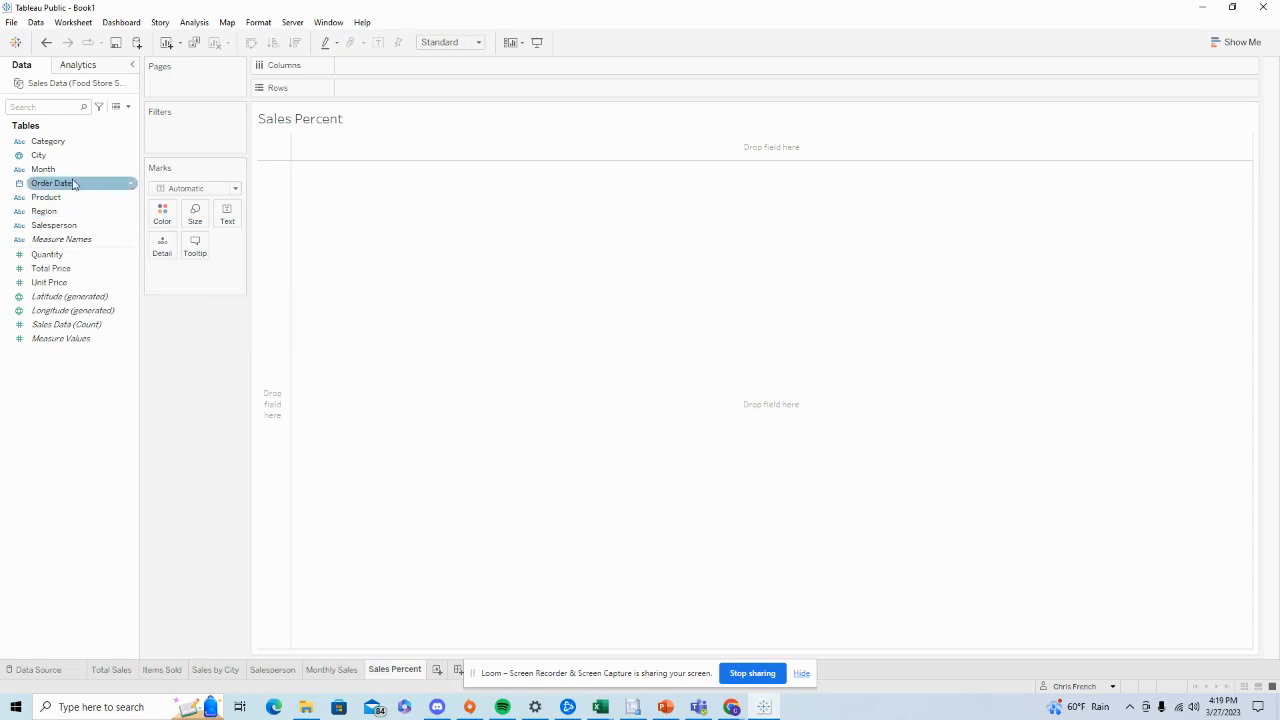
Build a text table with Order Date by month as columns and Total Price as the text values
drag(73, 184, 395, 64)
click(423, 65)
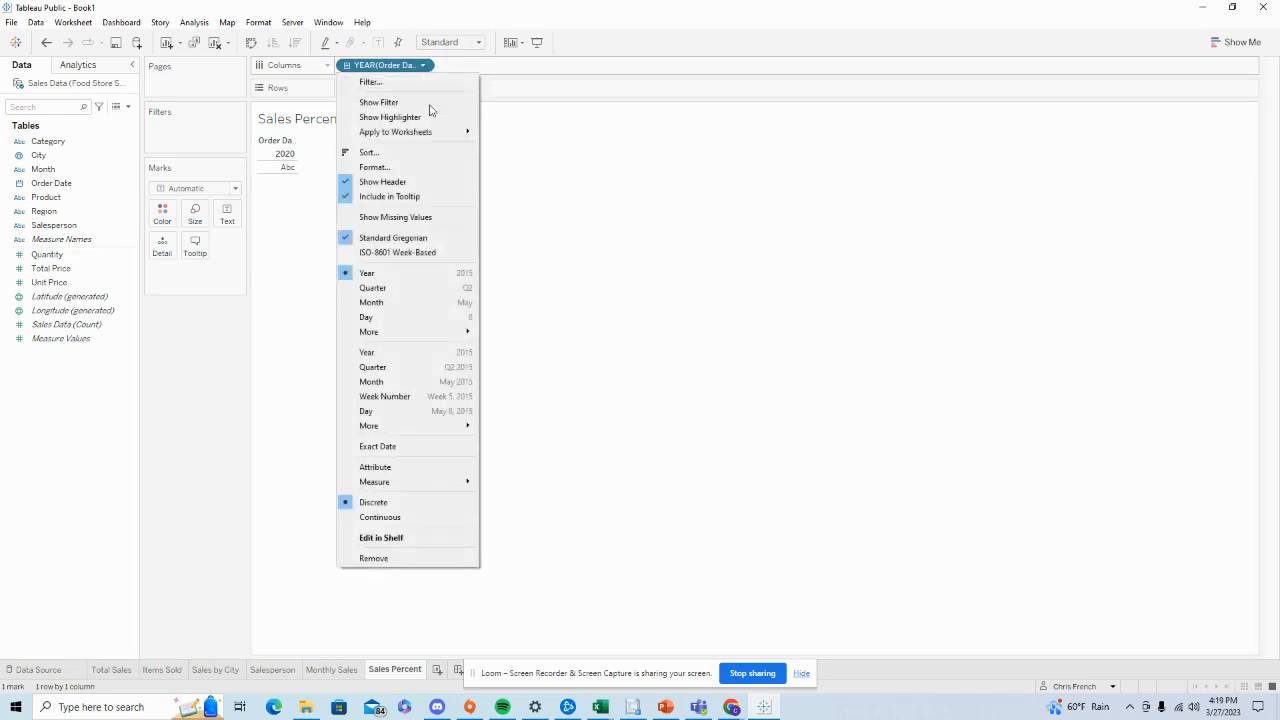
click(416, 305)
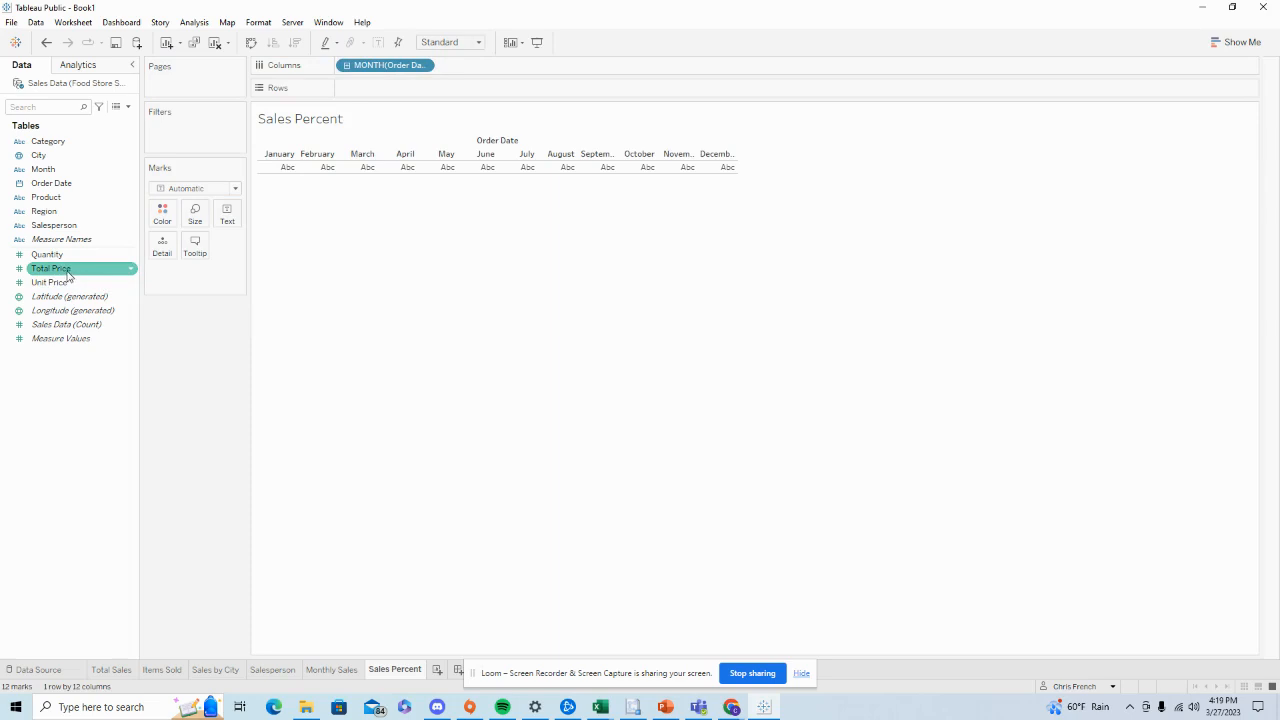
drag(68, 275, 226, 222)
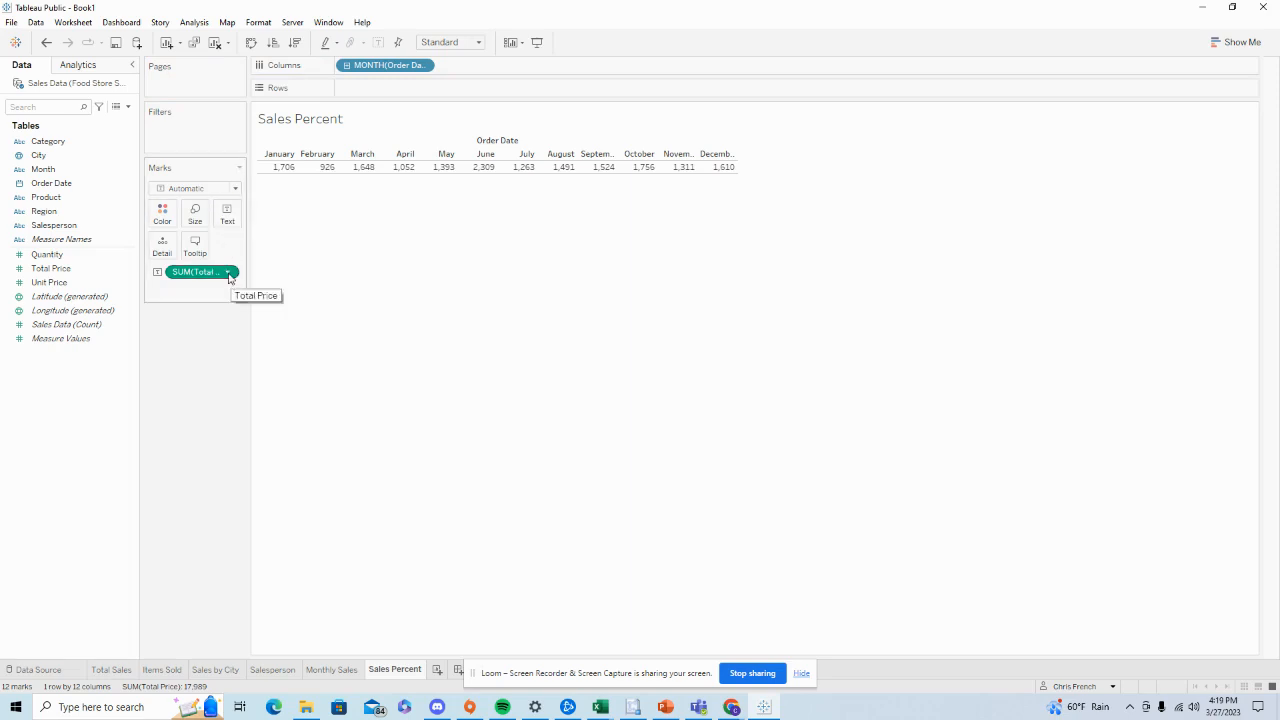
mouse_move(318, 174)
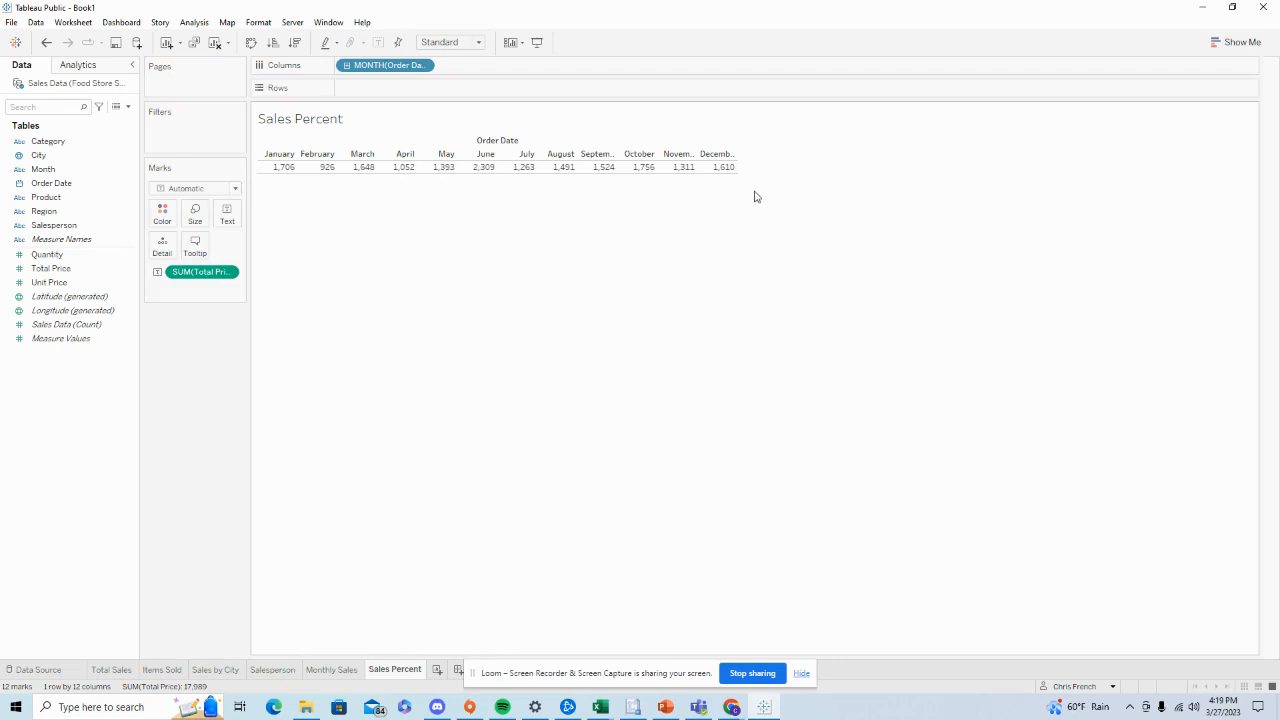
Apply the Percent Difference quick table calculation to the Total Price values
click(228, 273)
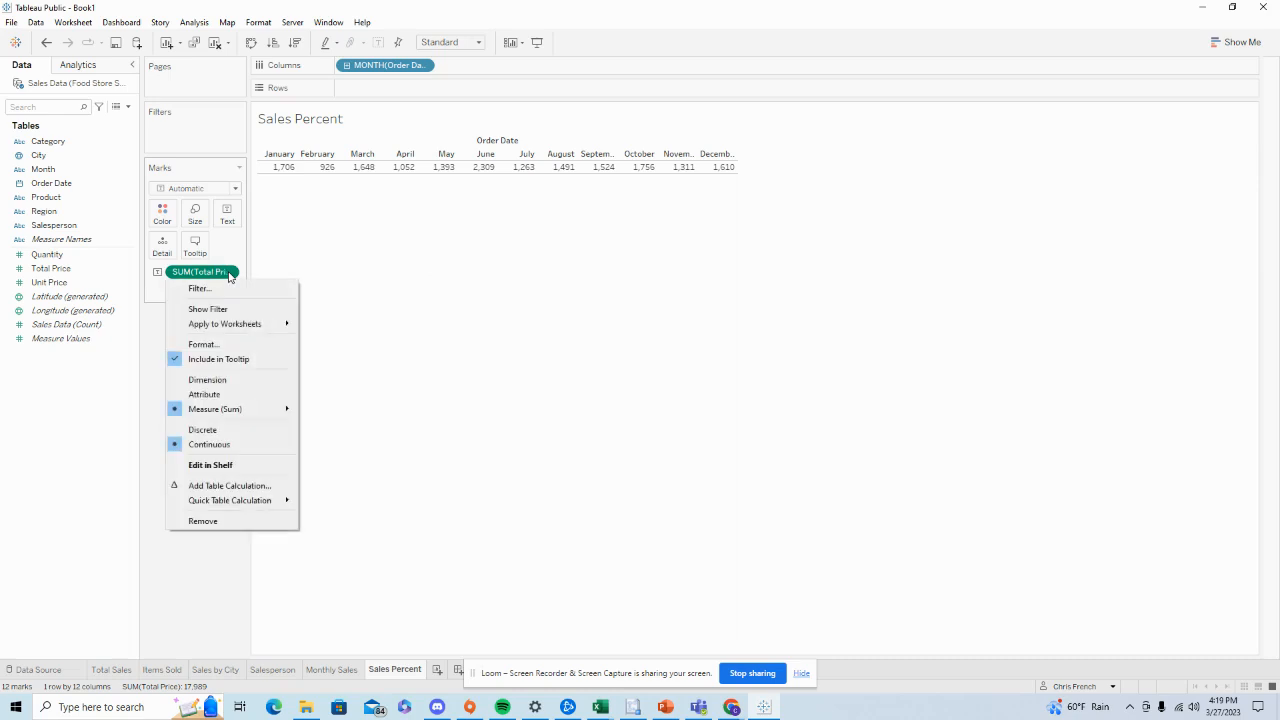
mouse_move(271, 505)
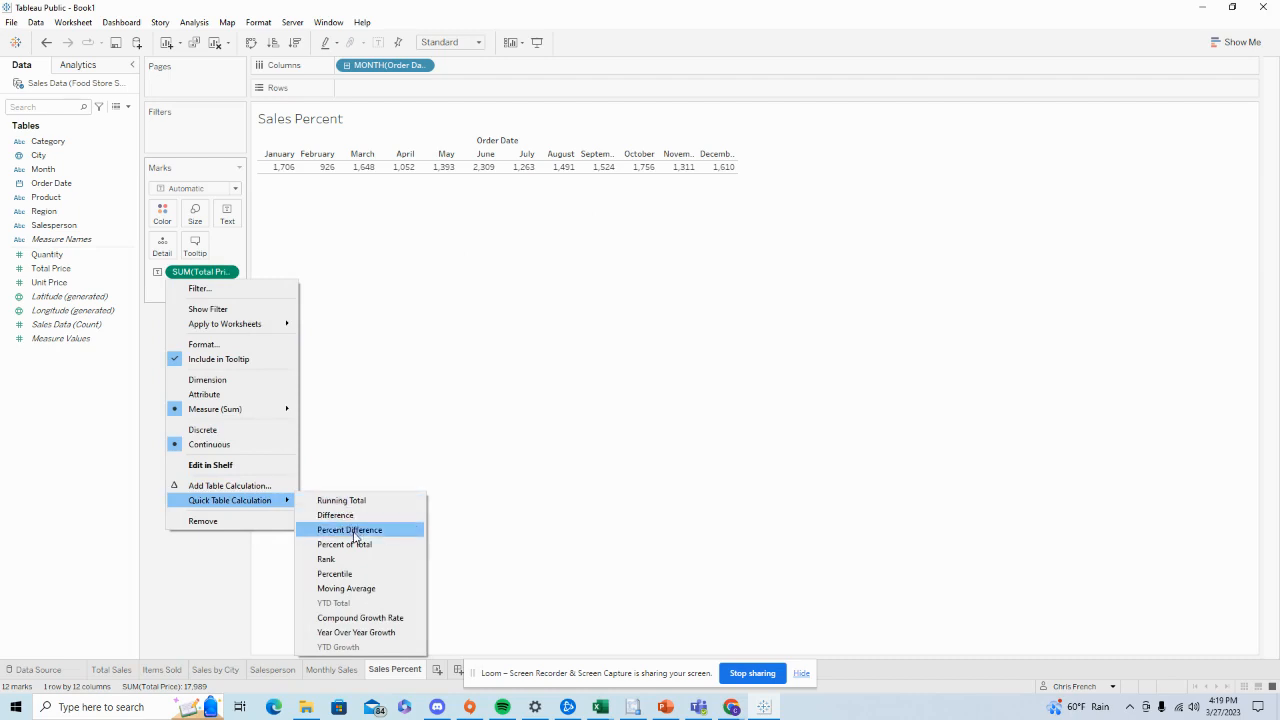
click(354, 530)
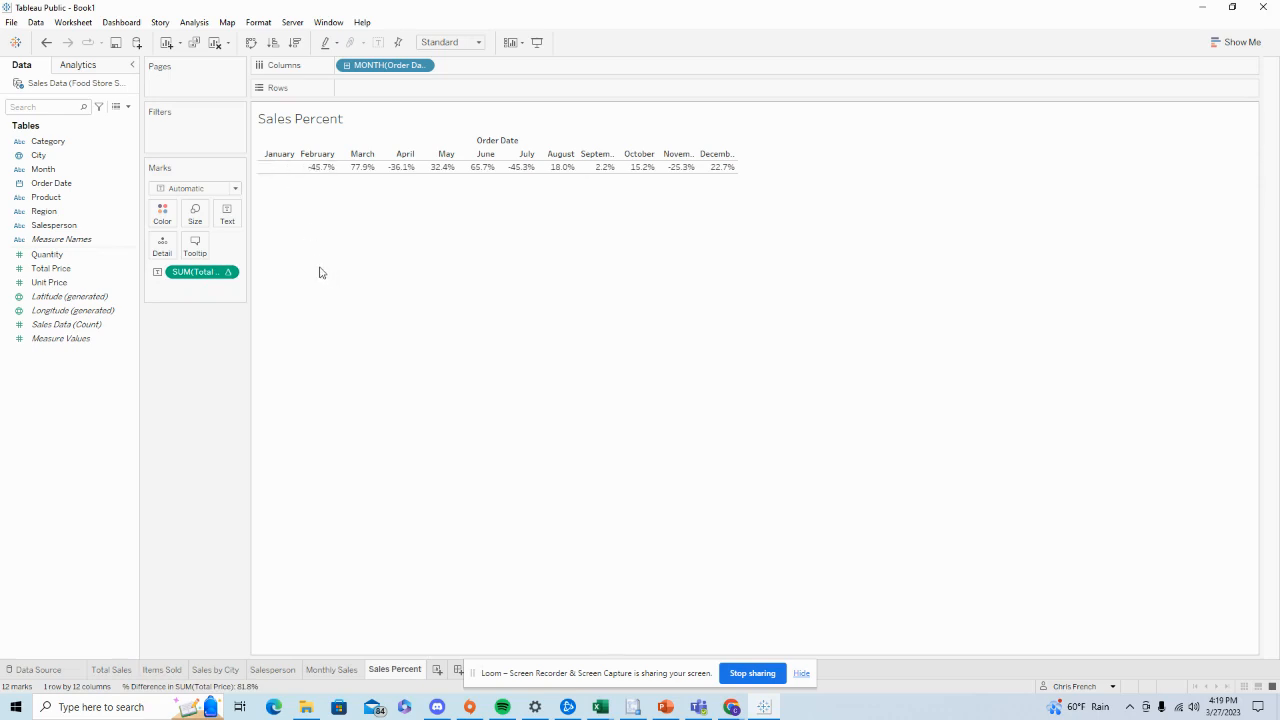
Hide the January column and the Order Date field label in the Sales Percent table
click(283, 157)
right_click(280, 157)
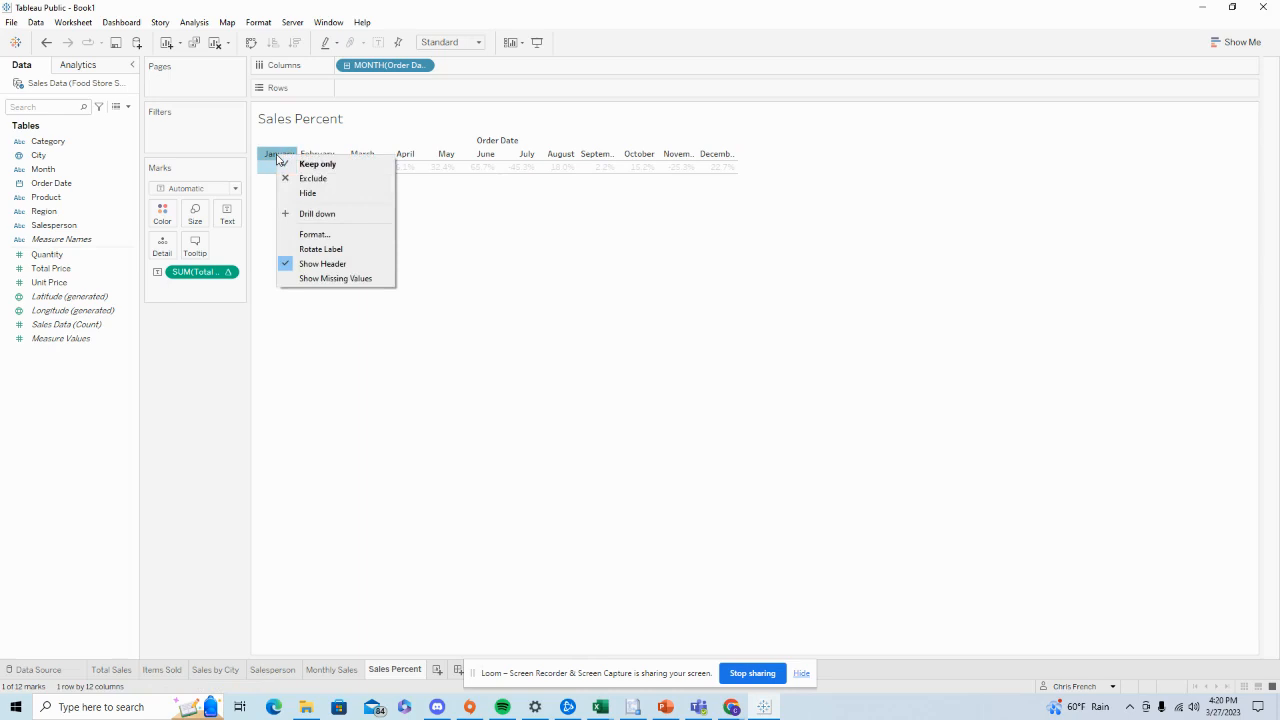
click(309, 193)
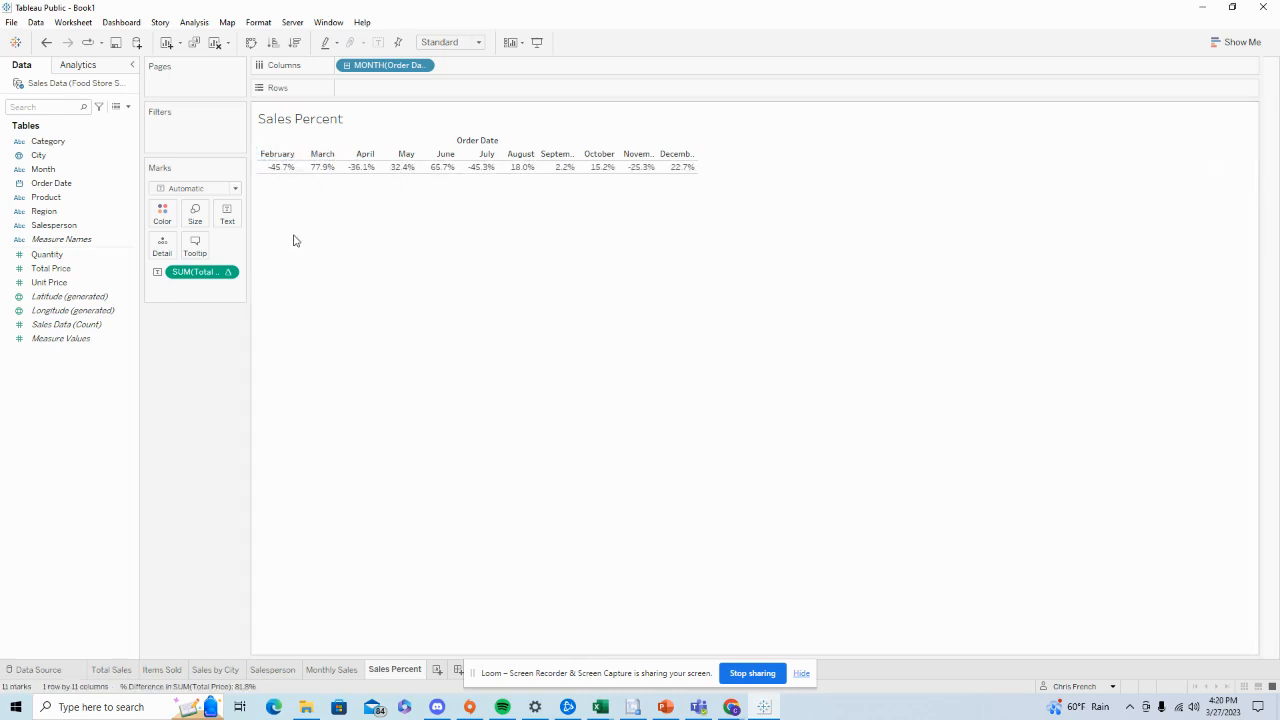
right_click(480, 145)
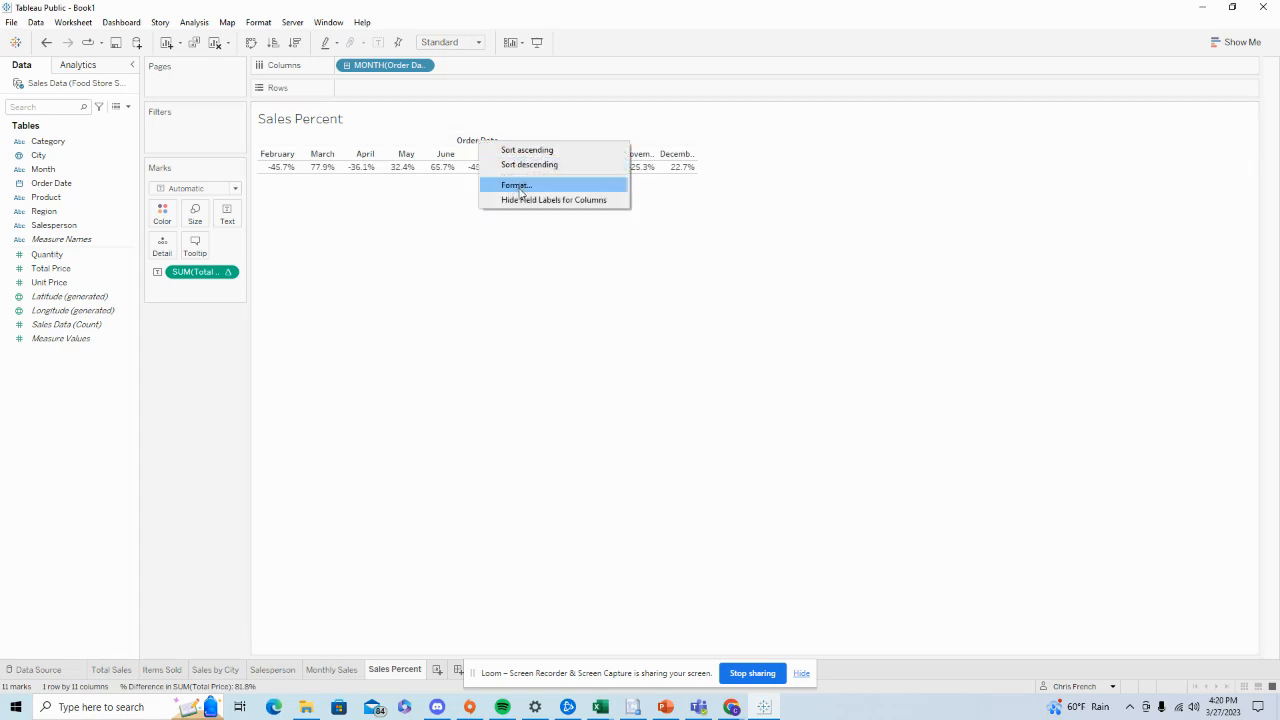
click(520, 200)
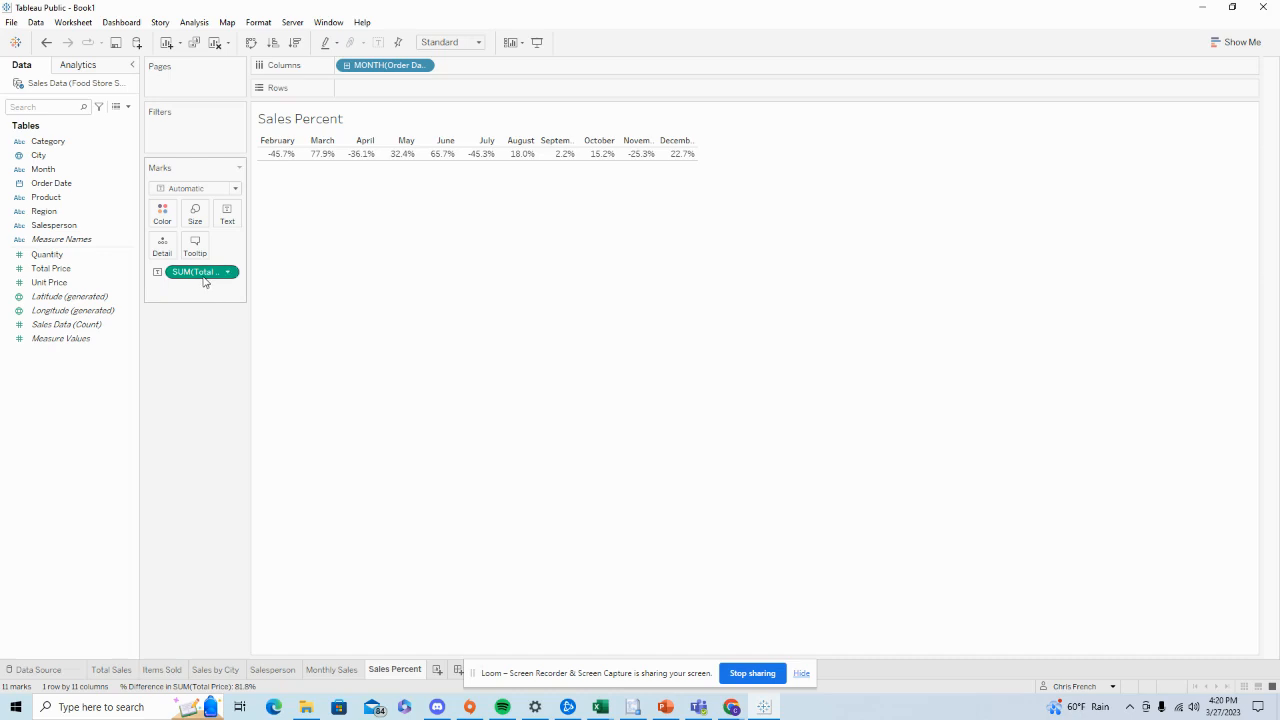
Color the monthly values with a copy of the Total Price percent difference, keeping the original as text
mouse_move(205, 279)
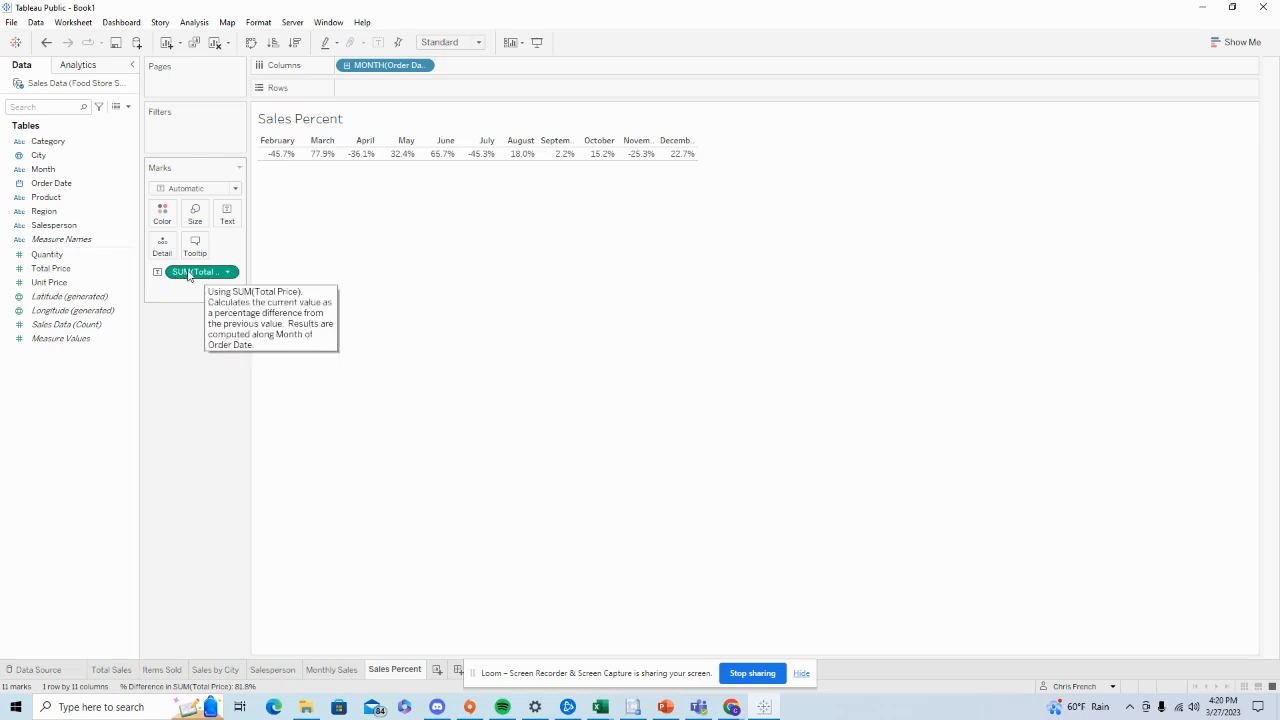
drag(187, 275, 160, 228)
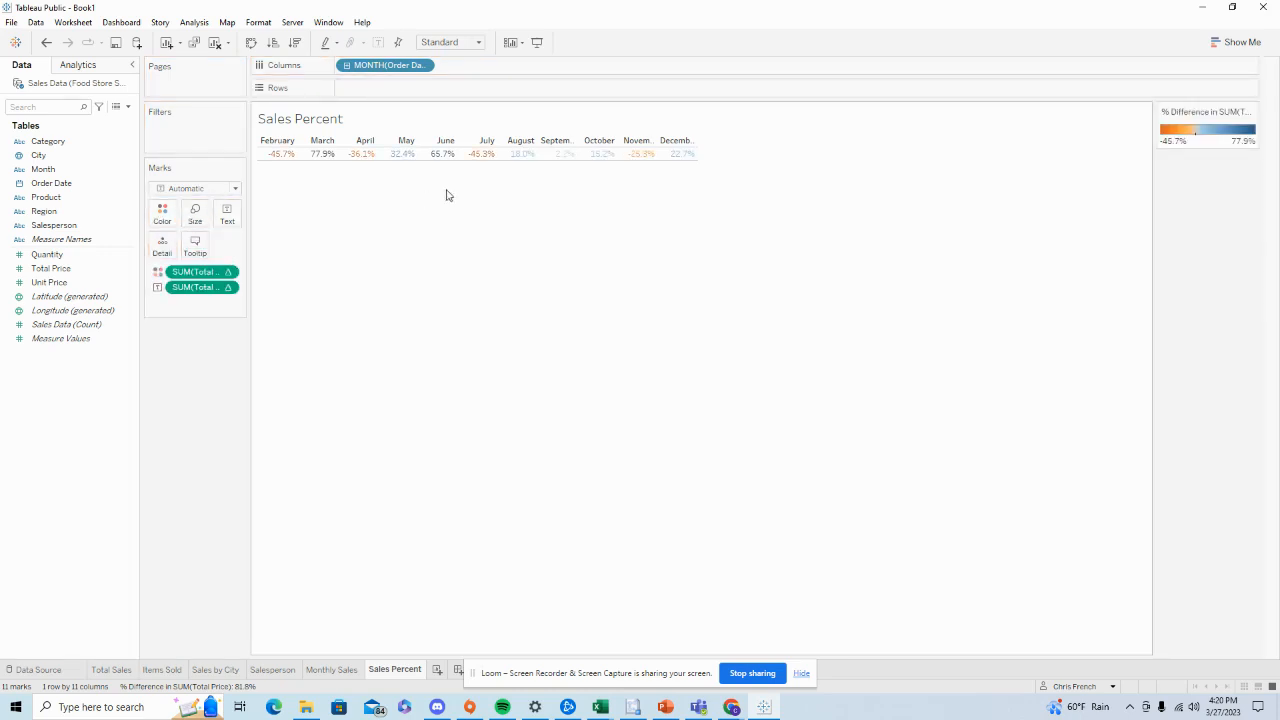
click(231, 273)
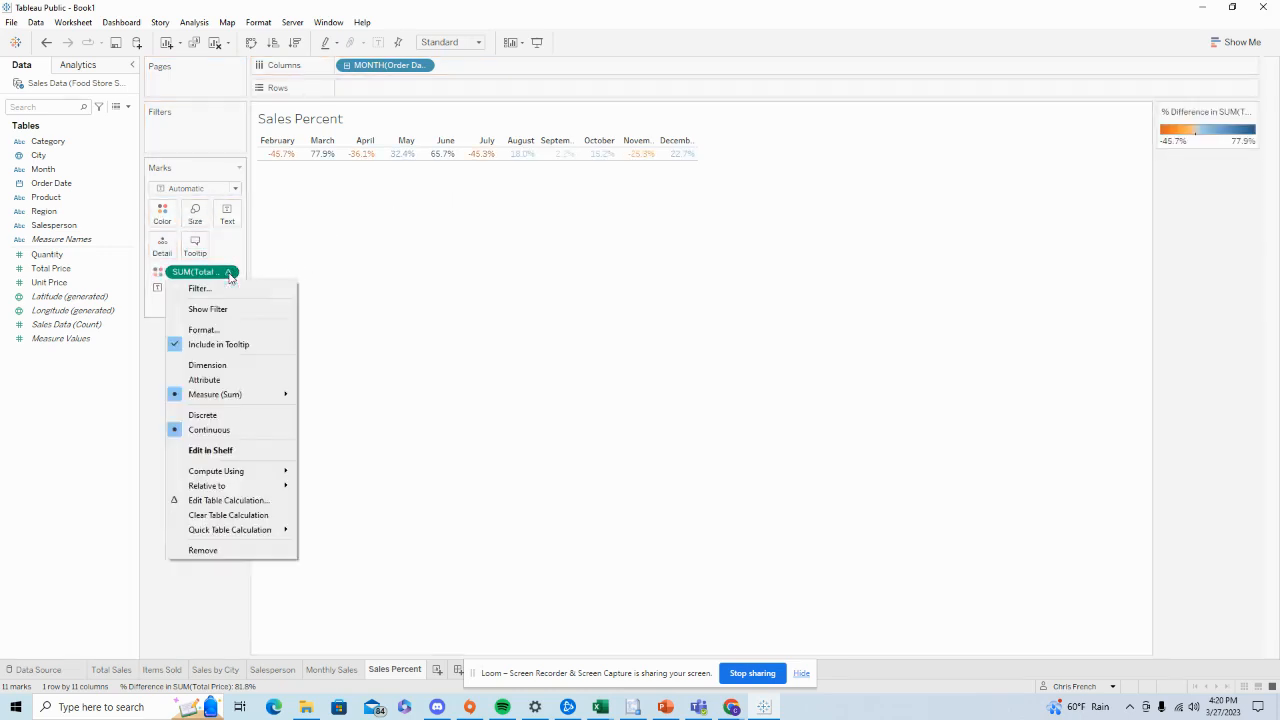
click(241, 329)
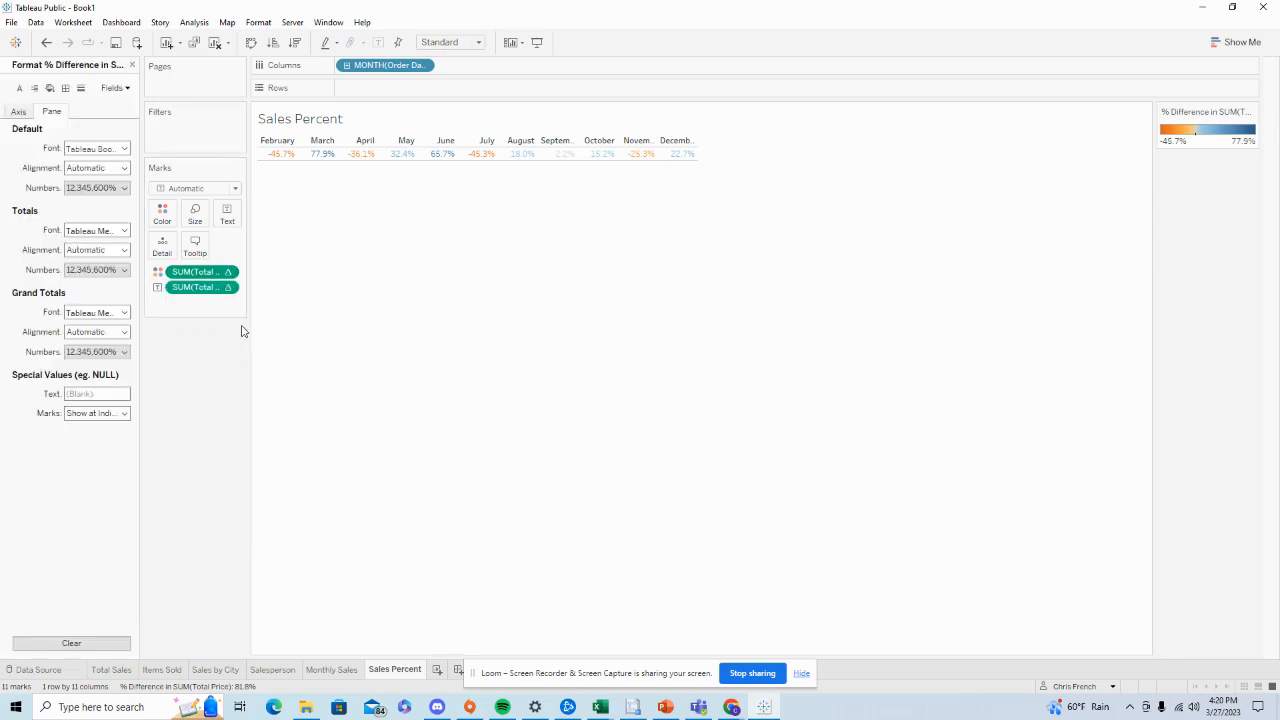
click(229, 274)
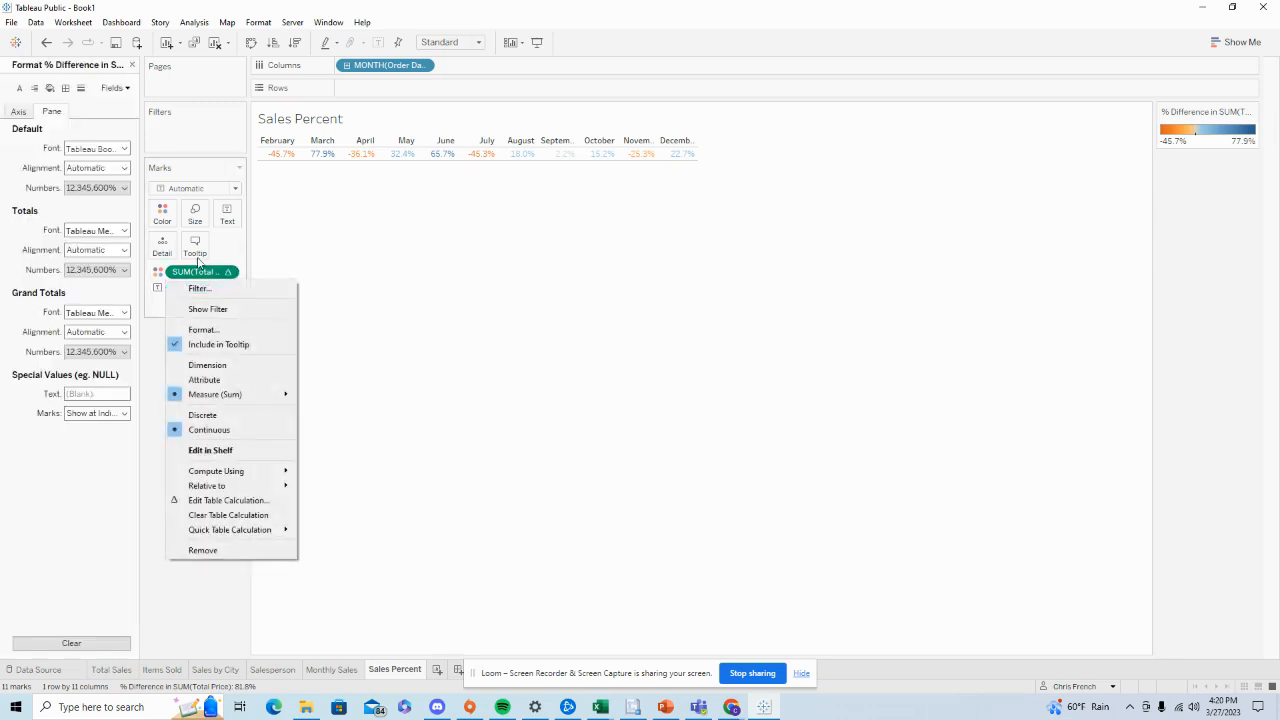
Set the percent difference colors to stepped color with 2 steps and a center of 0
click(157, 219)
click(200, 256)
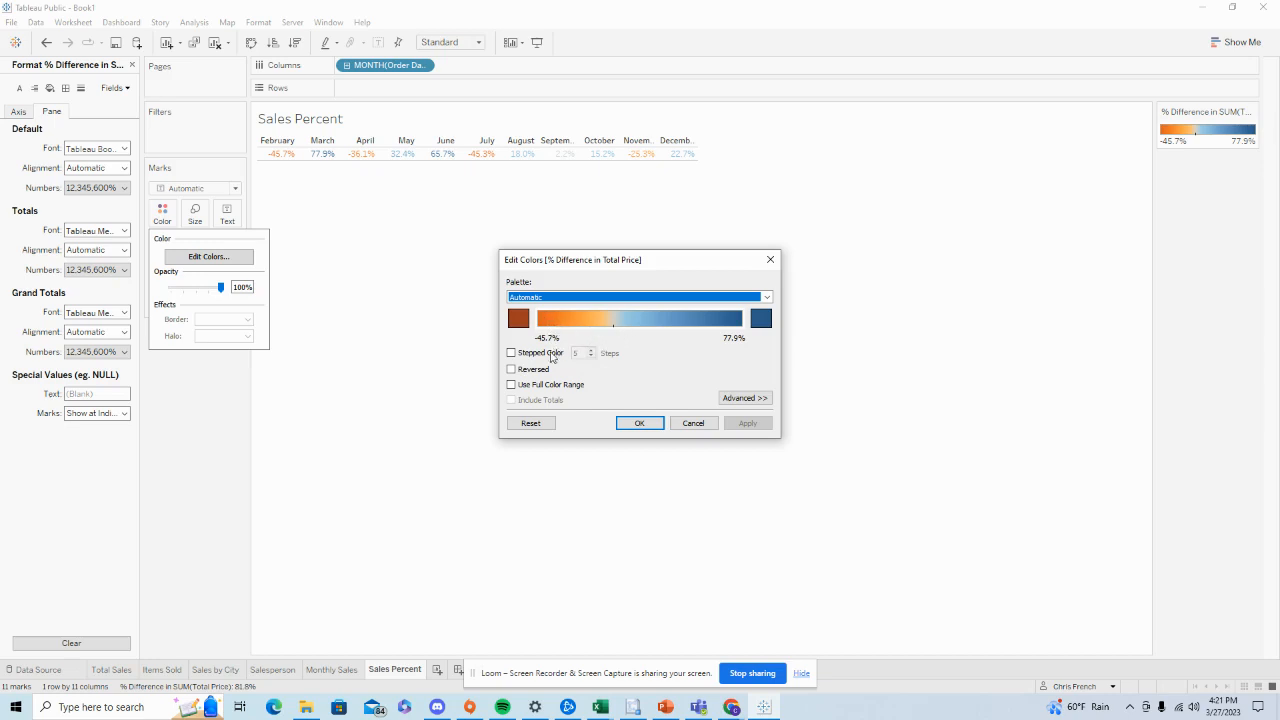
click(511, 353)
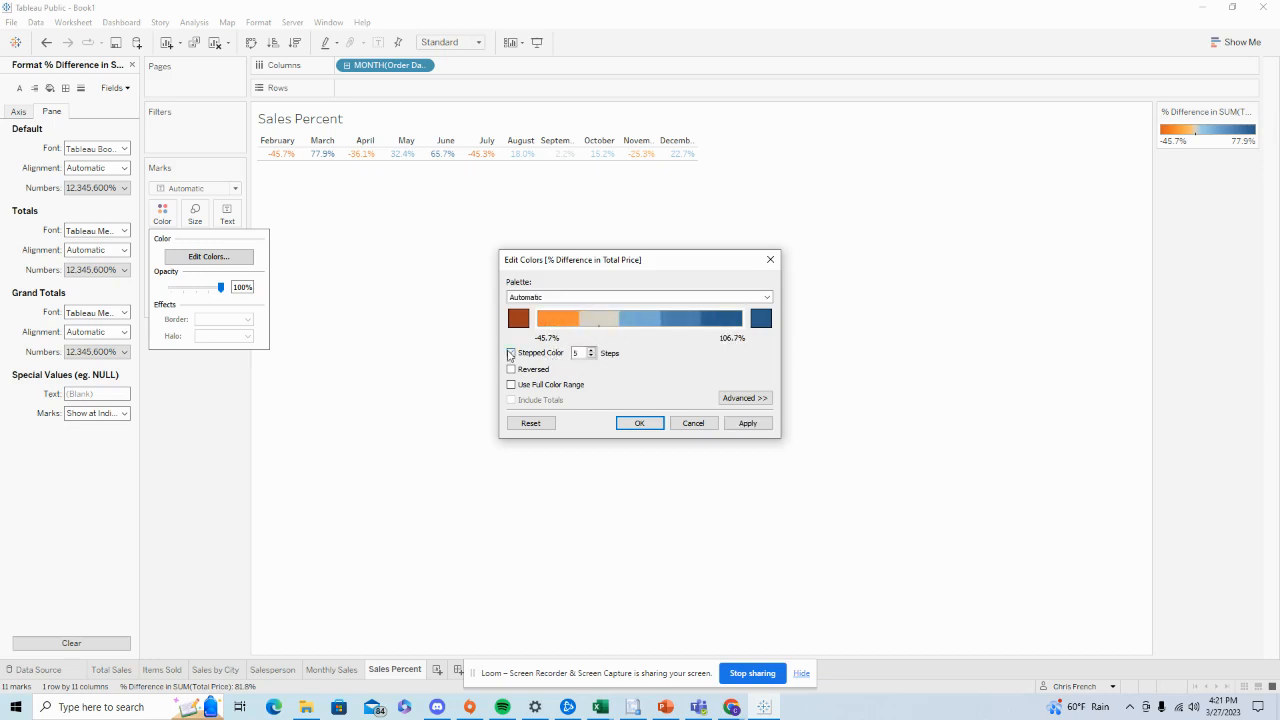
click(591, 356)
click(591, 356)
click(591, 356)
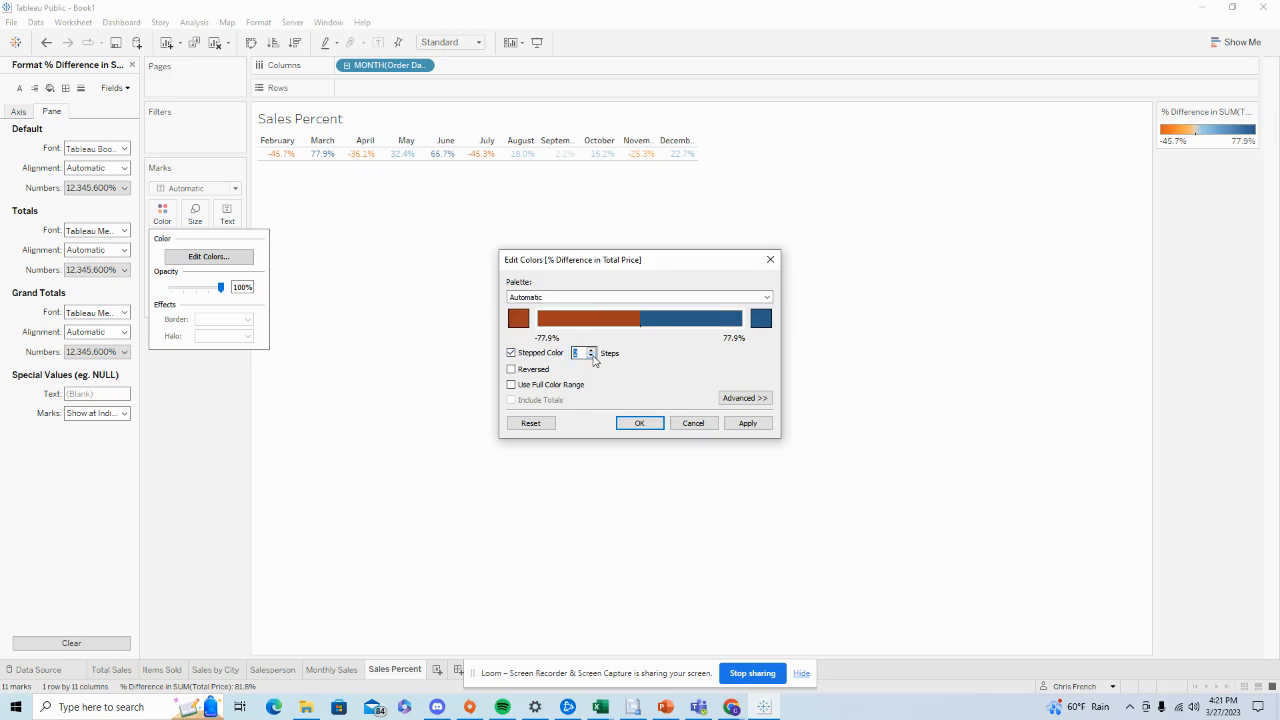
click(741, 398)
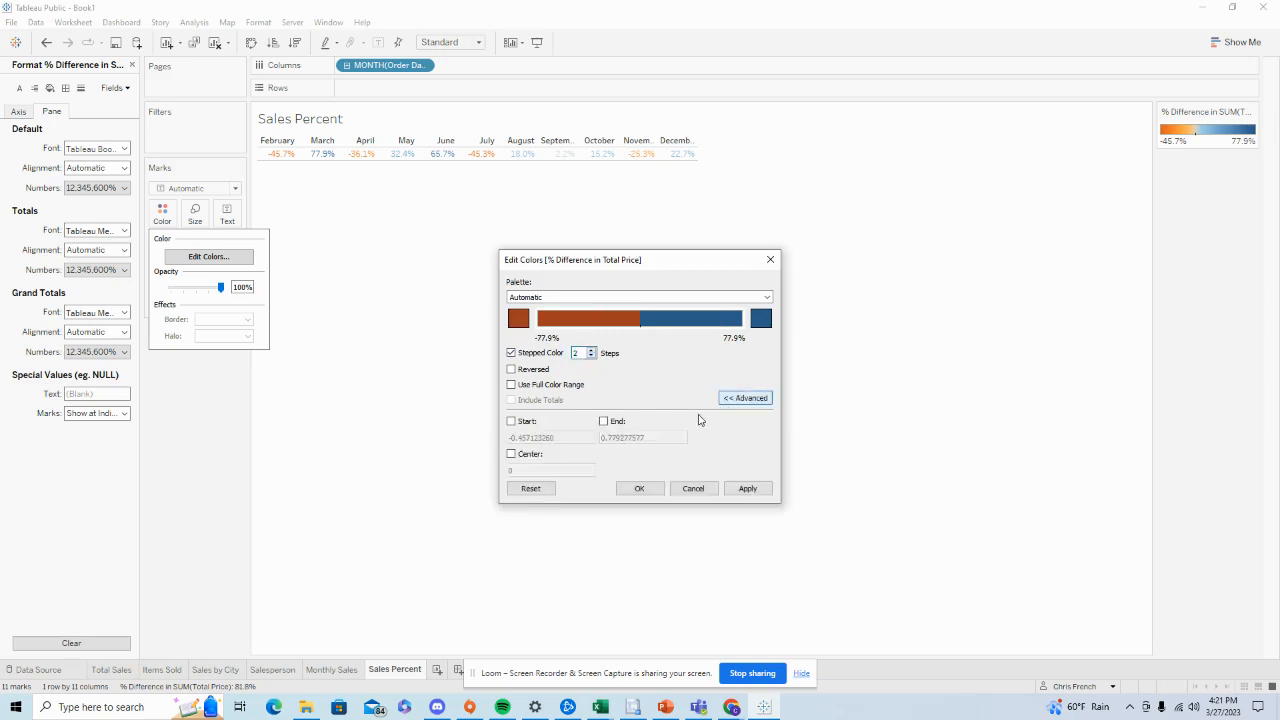
click(512, 455)
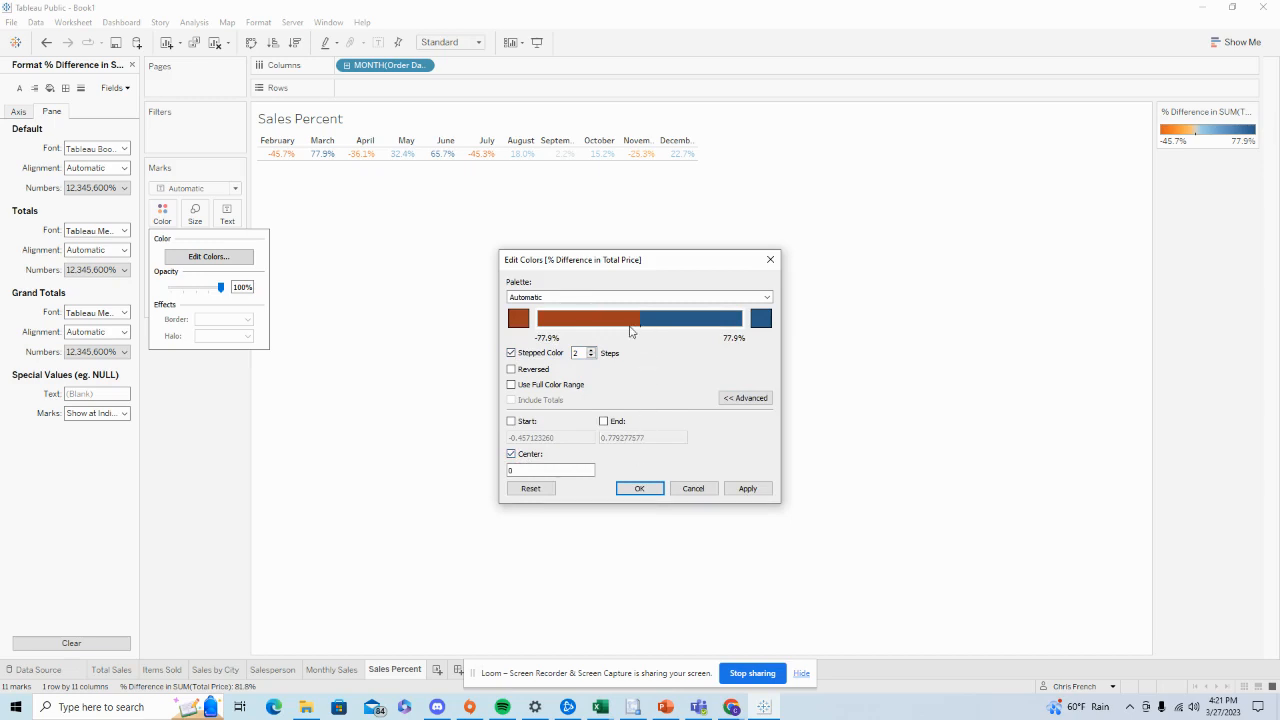
Set the negative end of the color range to red #aa0000 and the positive end to dark green #005500, and apply the colors
click(520, 320)
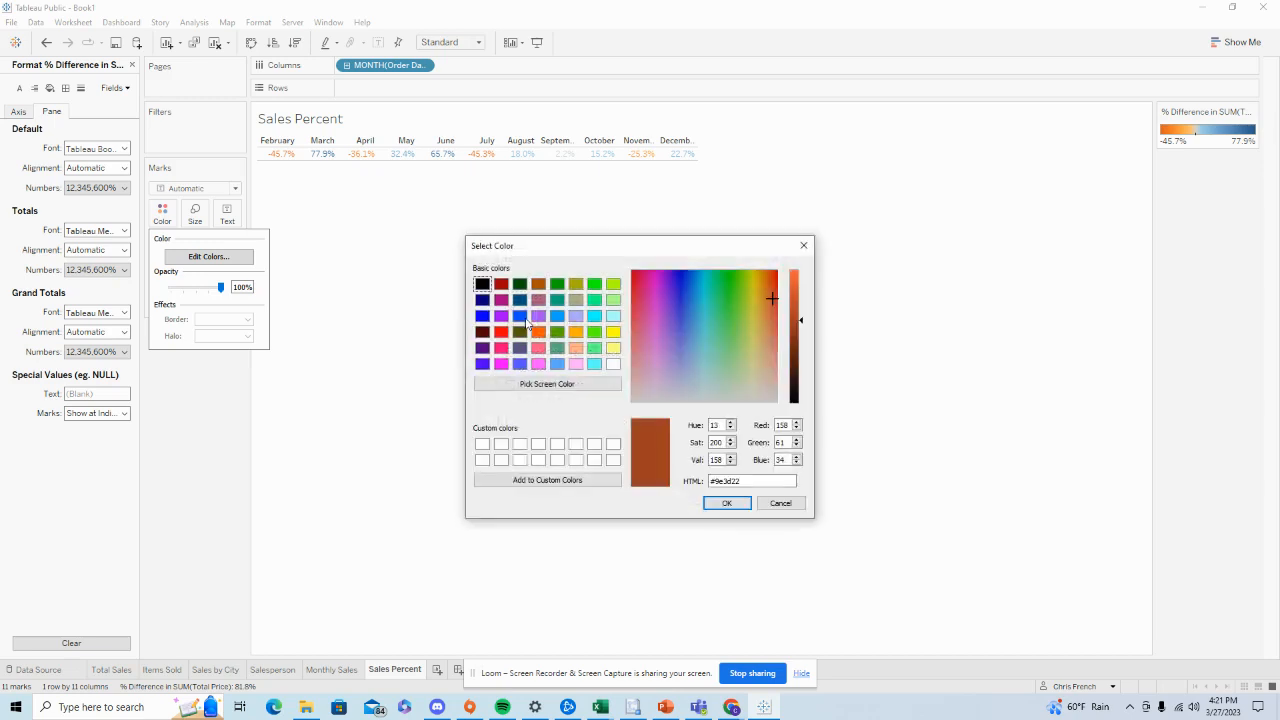
click(501, 284)
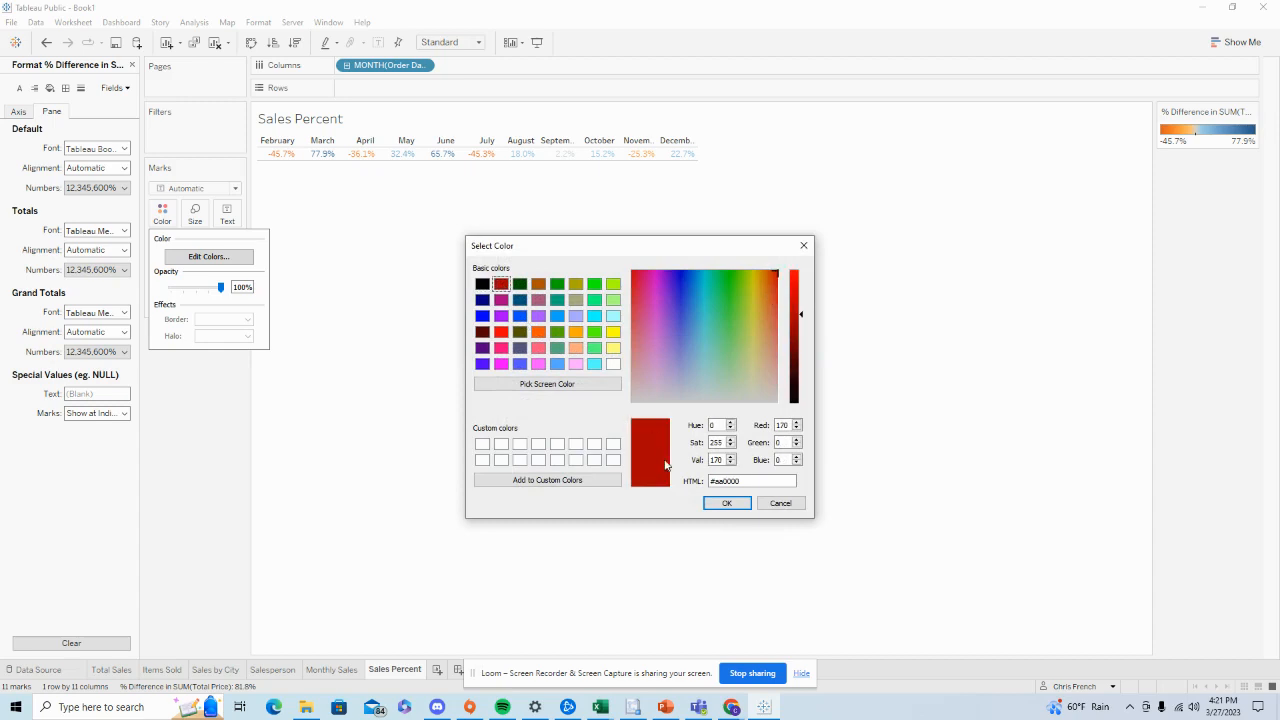
click(729, 505)
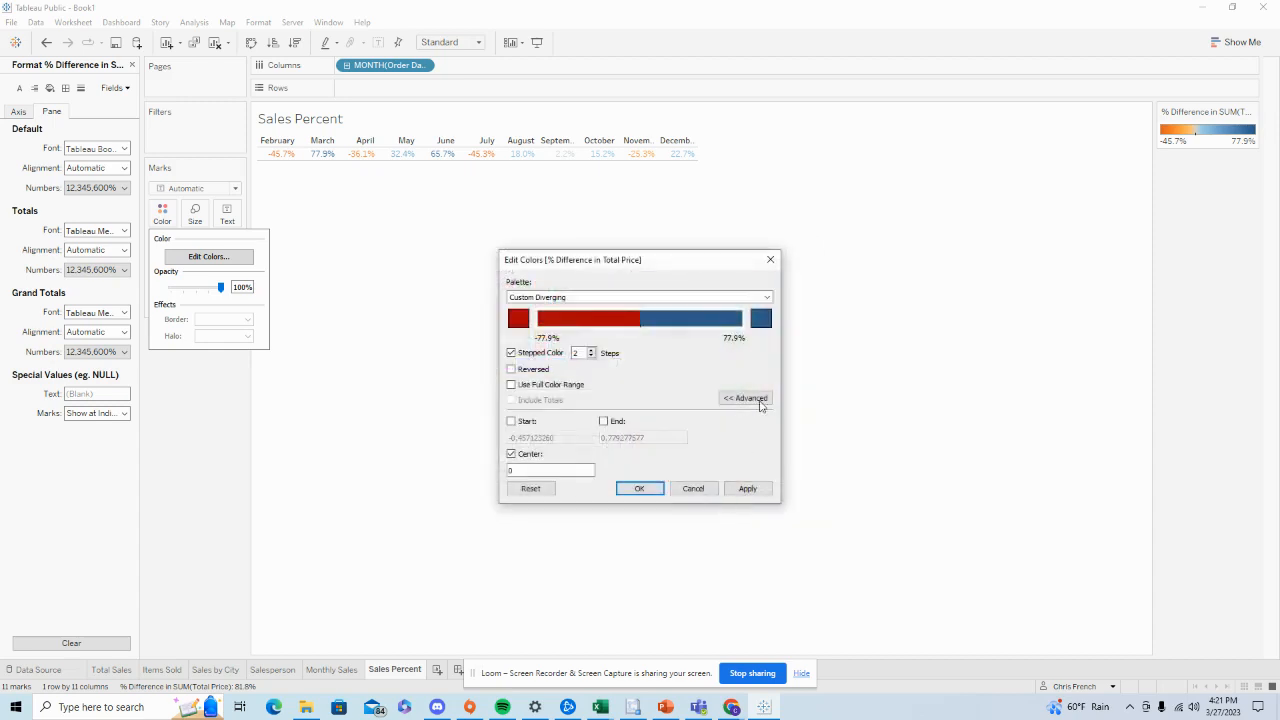
click(765, 322)
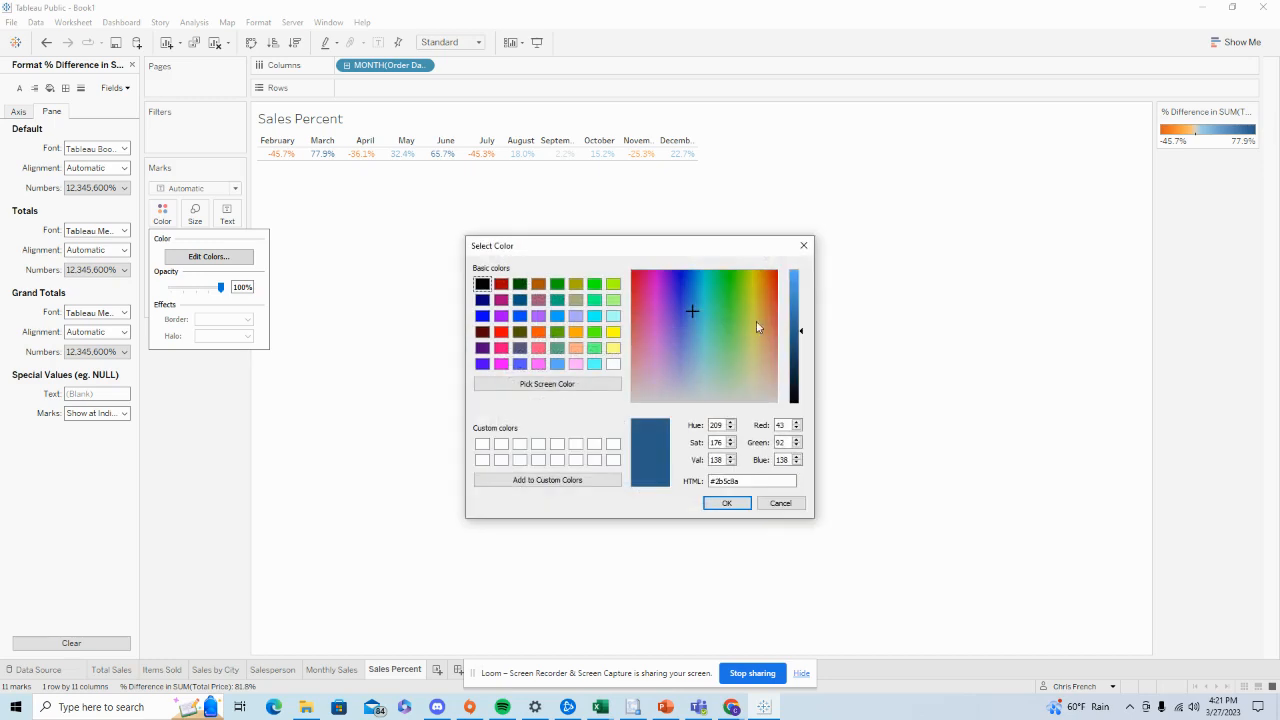
click(520, 284)
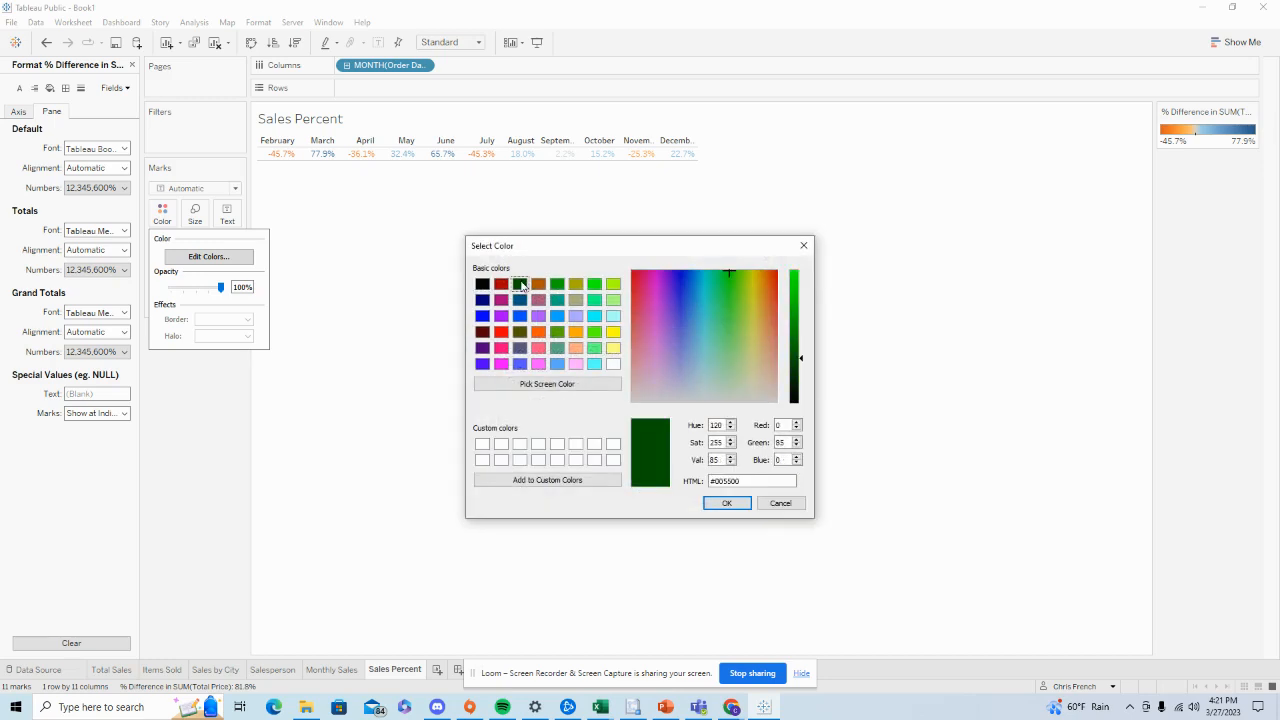
click(722, 502)
click(748, 490)
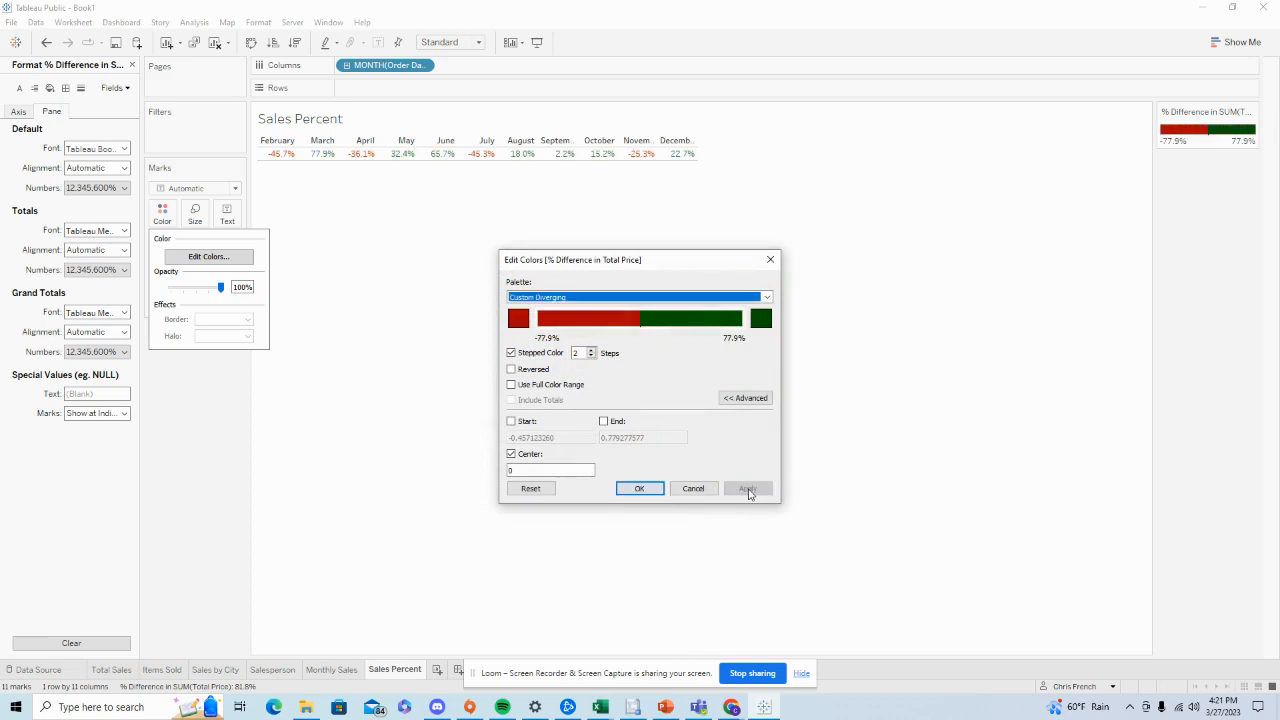
click(645, 490)
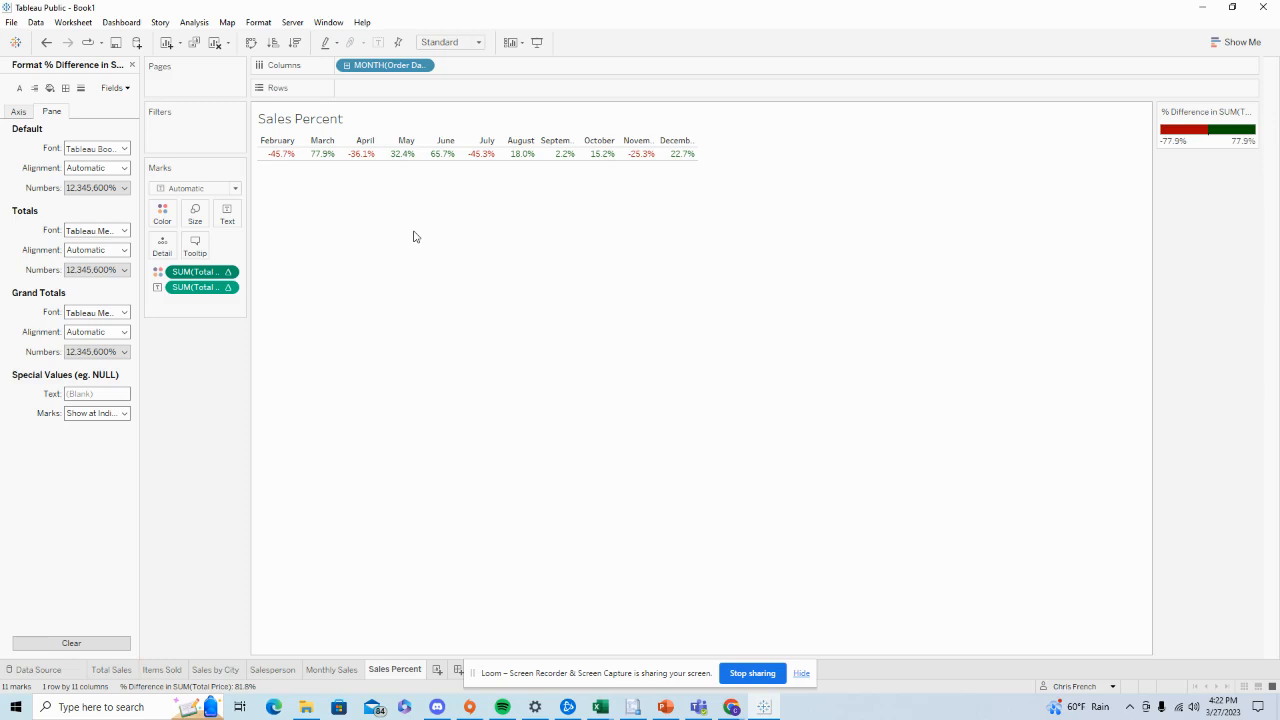
Create a new dashboard and set it to the fixed PowerPoint size (1600 x 900)
click(458, 670)
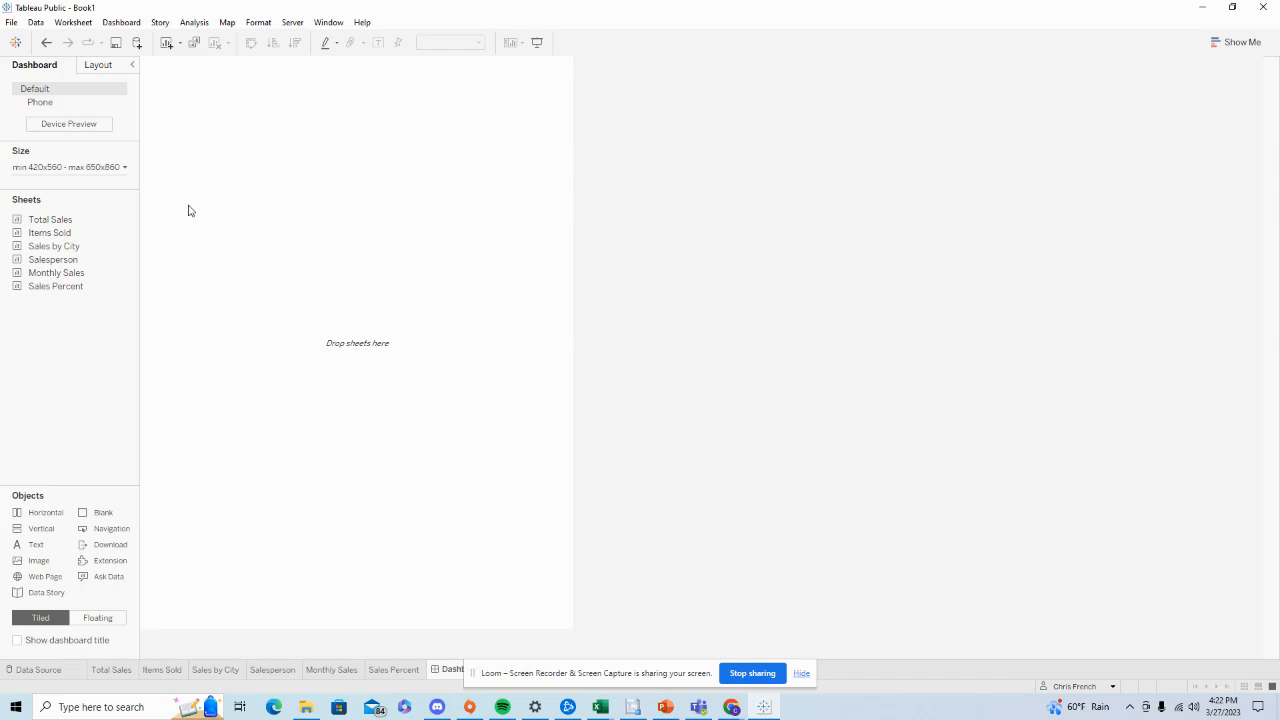
click(90, 167)
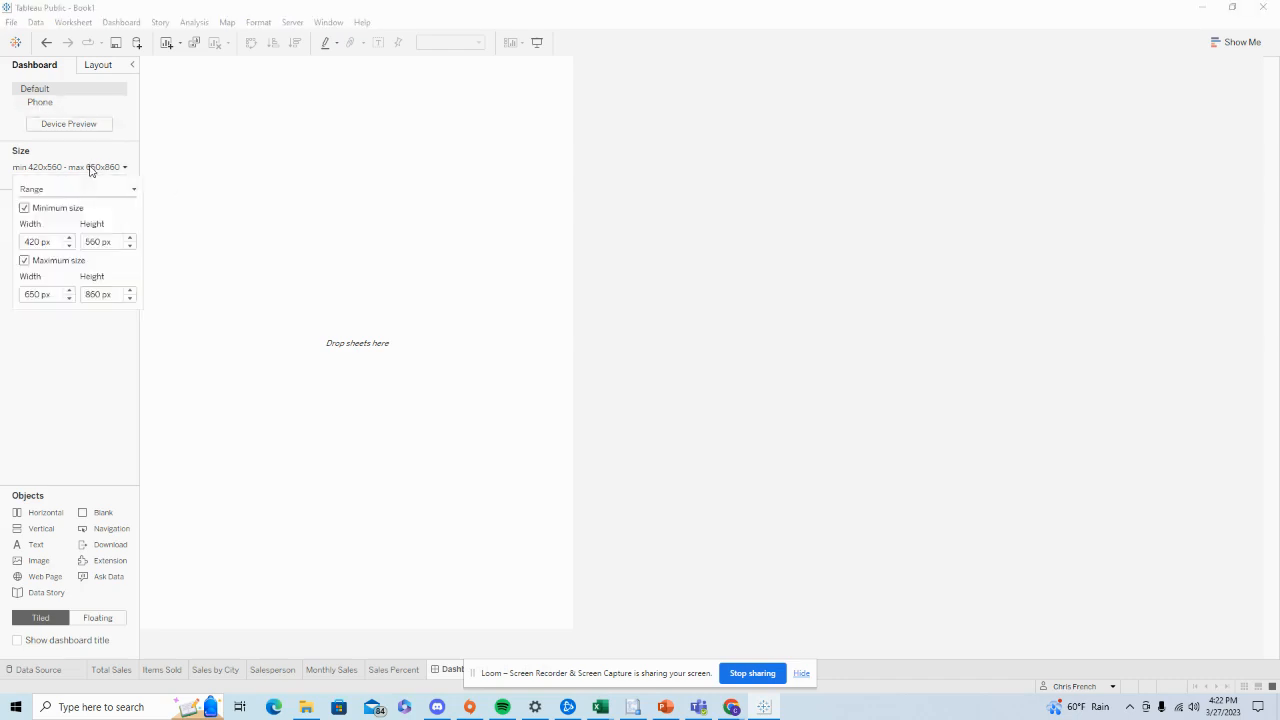
click(90, 189)
click(84, 205)
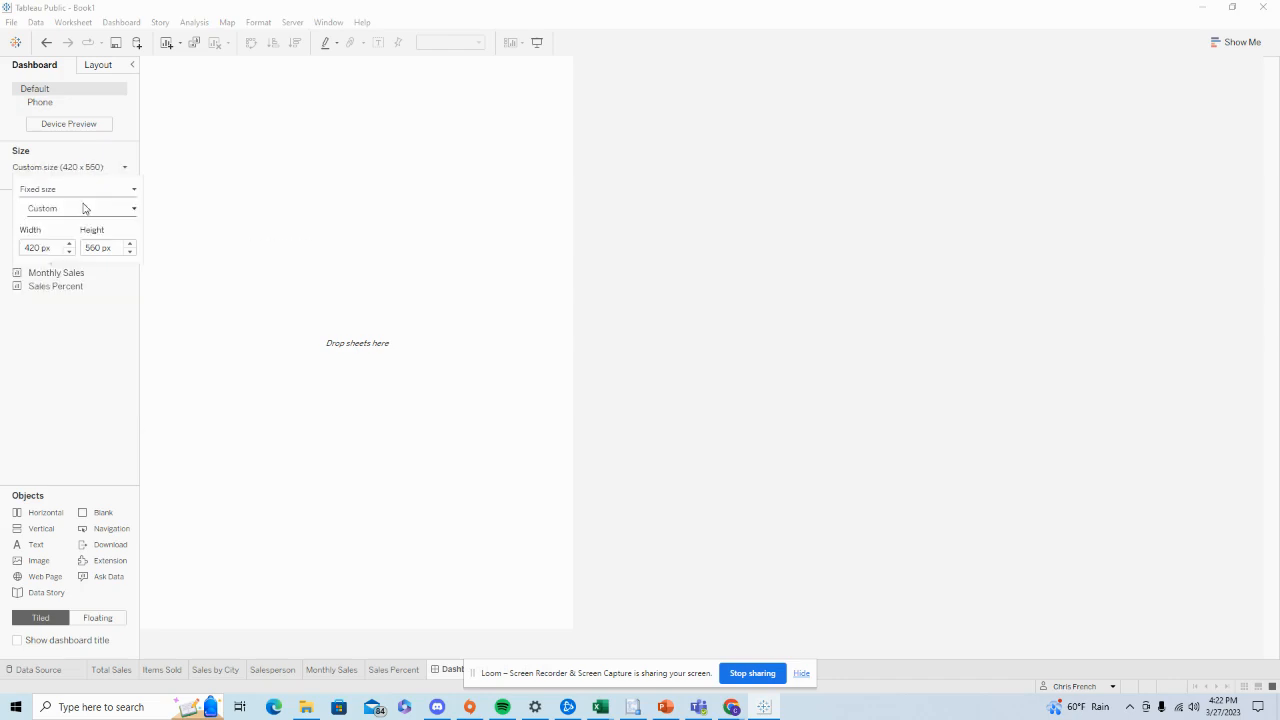
click(90, 209)
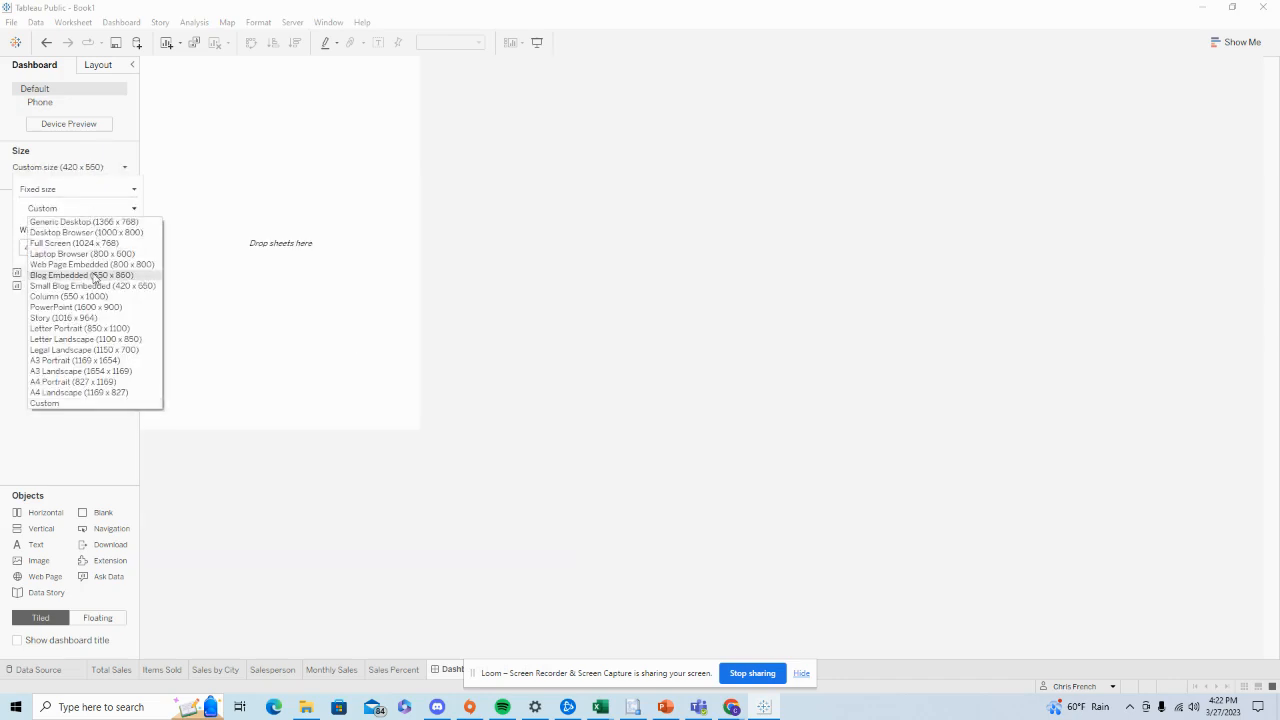
click(95, 307)
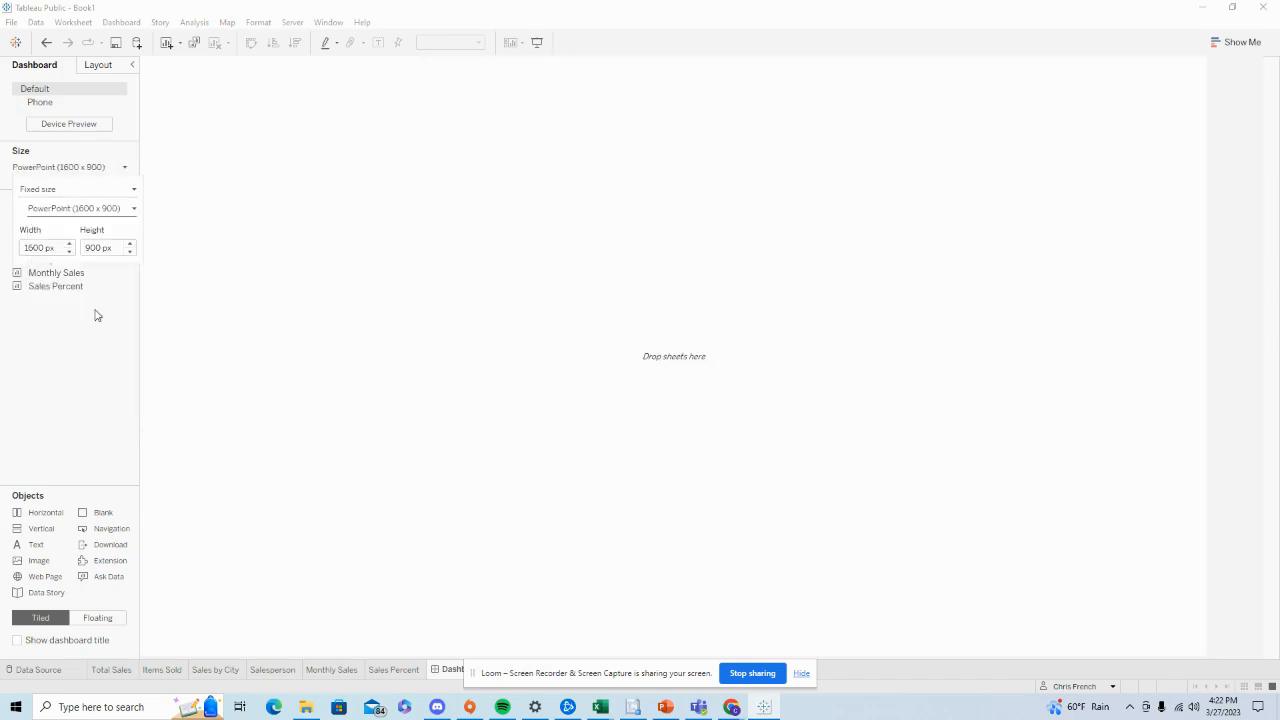
click(71, 348)
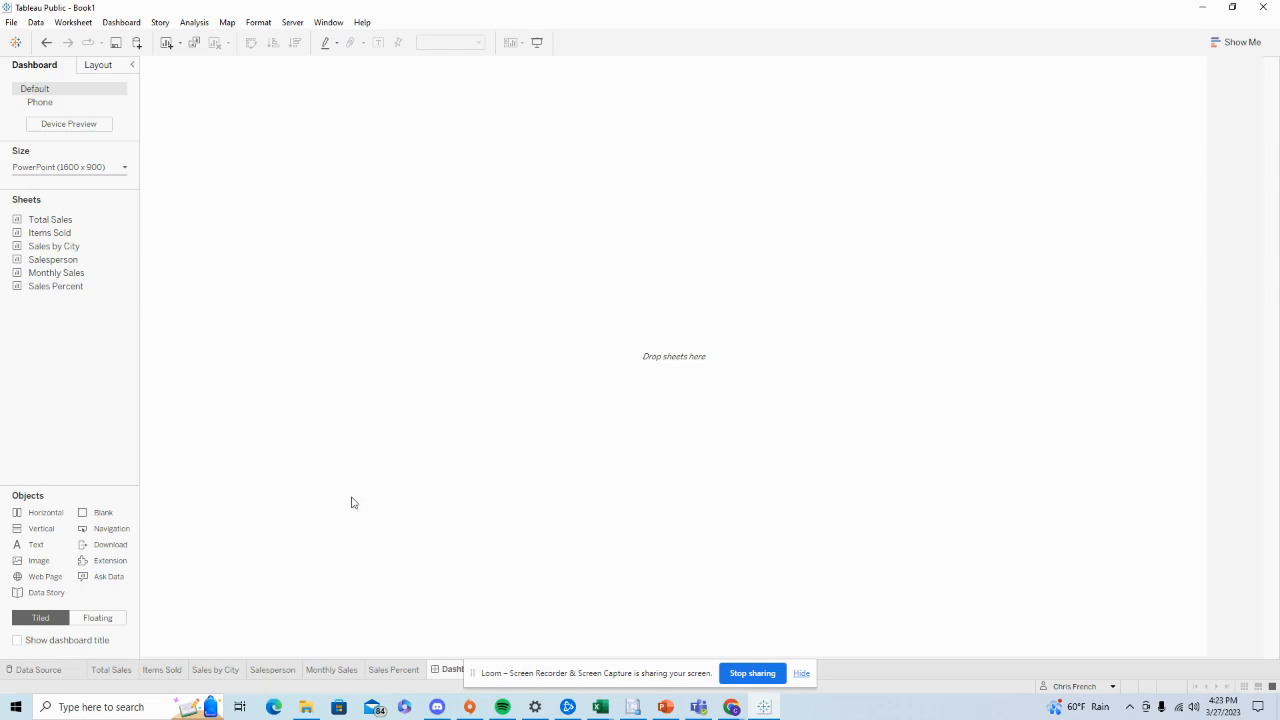
Place a floating text object on the dashboard and center-align its text
click(105, 619)
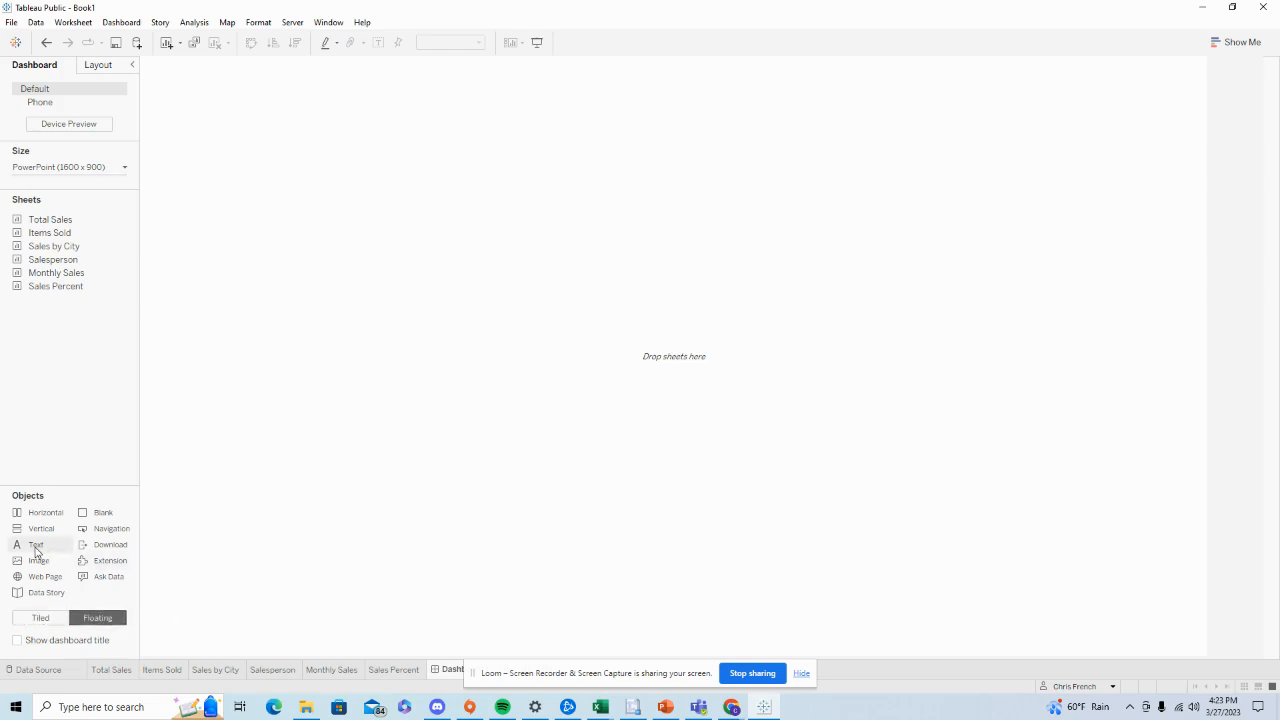
drag(36, 549, 391, 312)
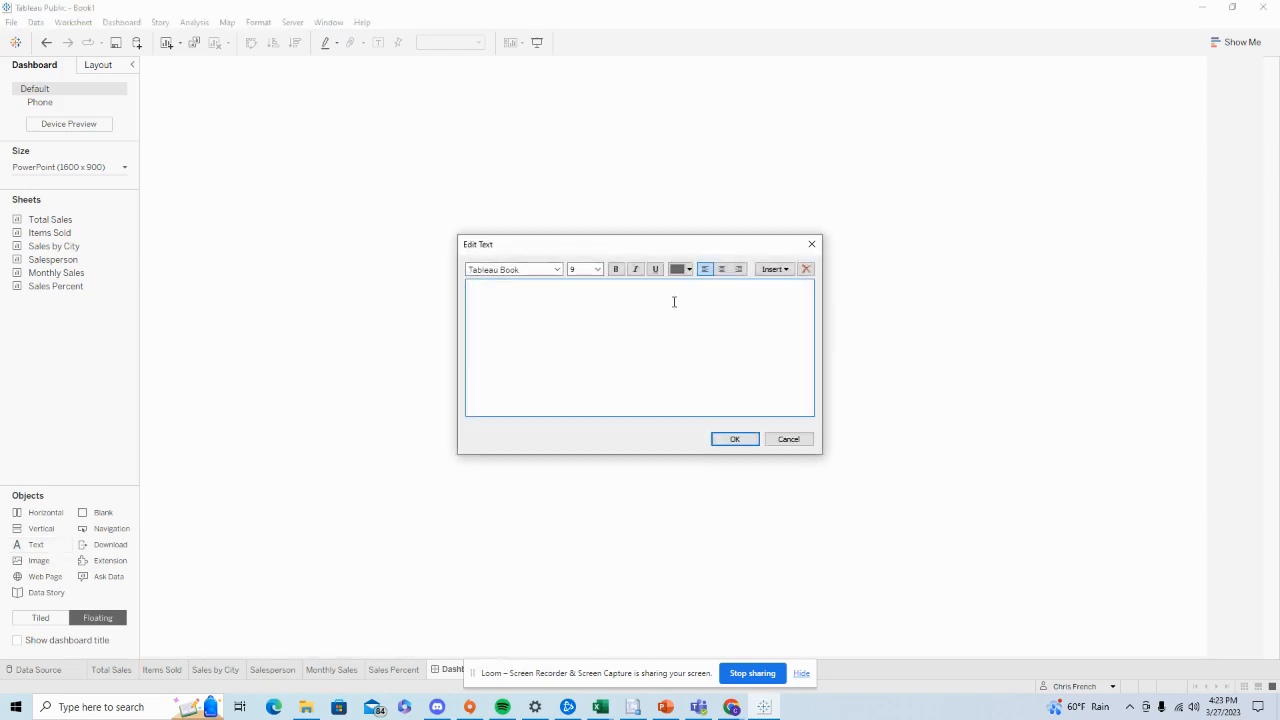
click(721, 269)
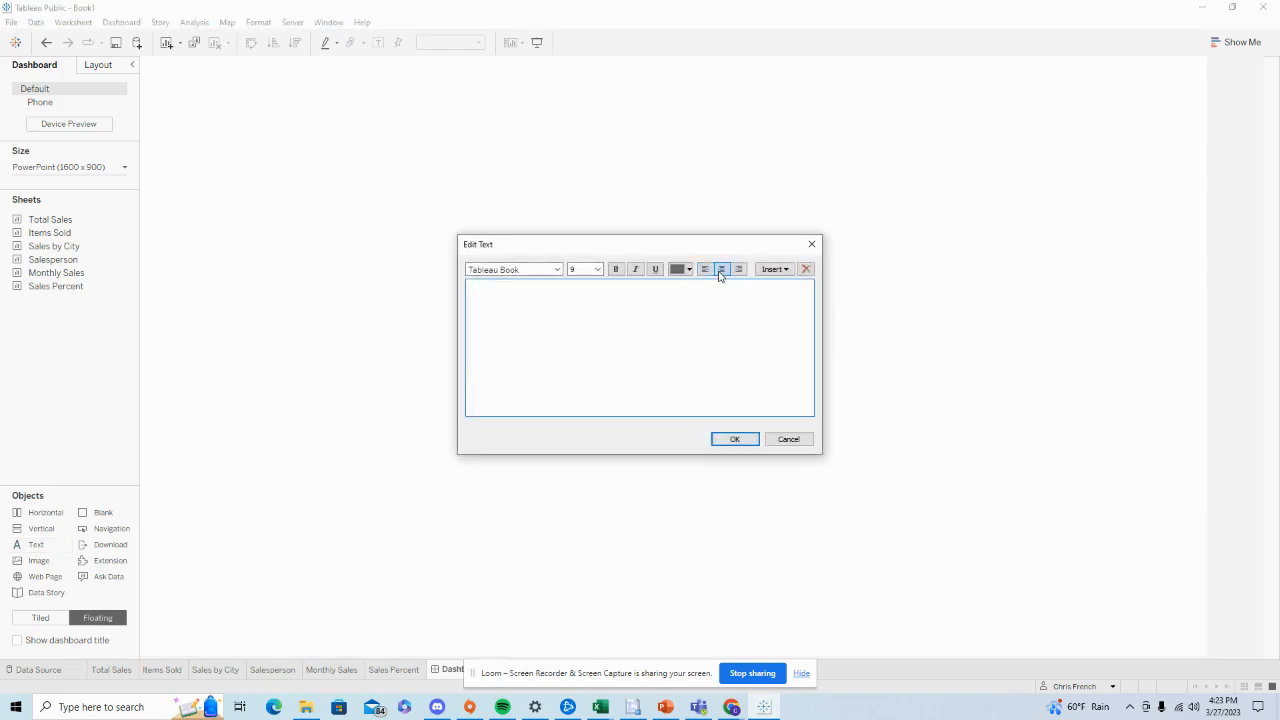
Set the font of the new text object to Verdana at size 24
click(557, 269)
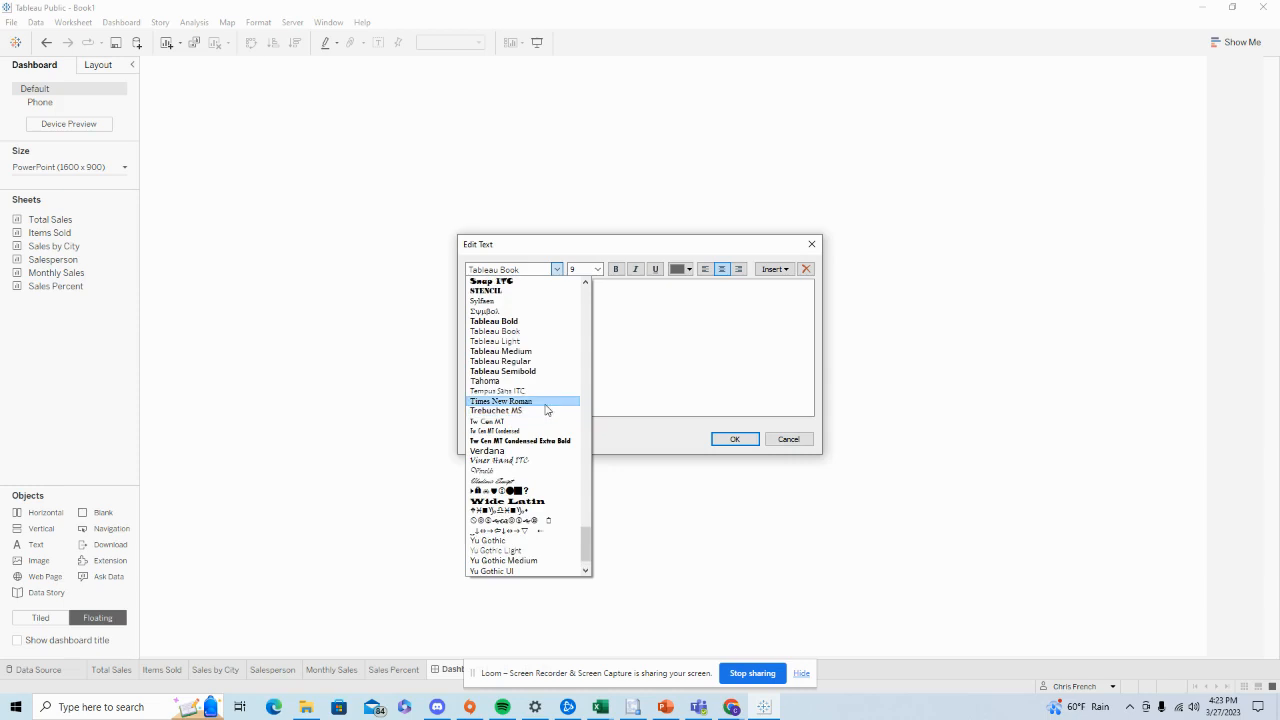
scroll(535, 395, up, 1)
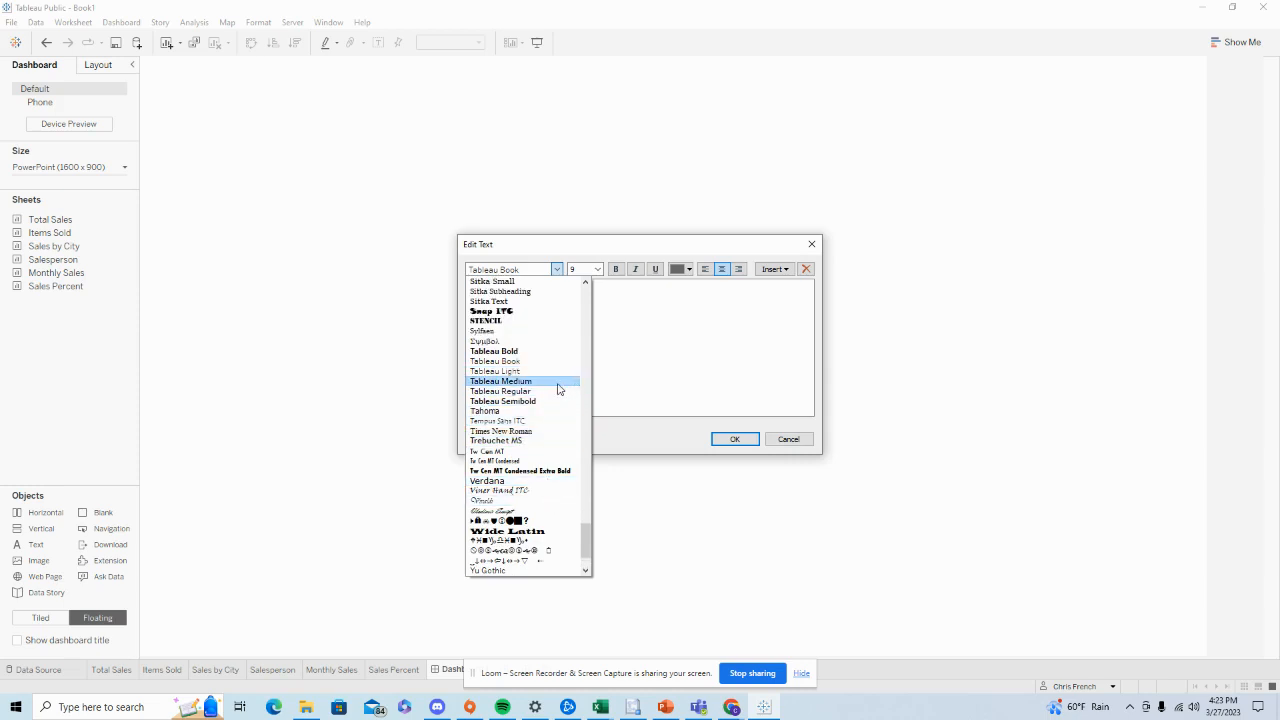
scroll(565, 390, up, 4)
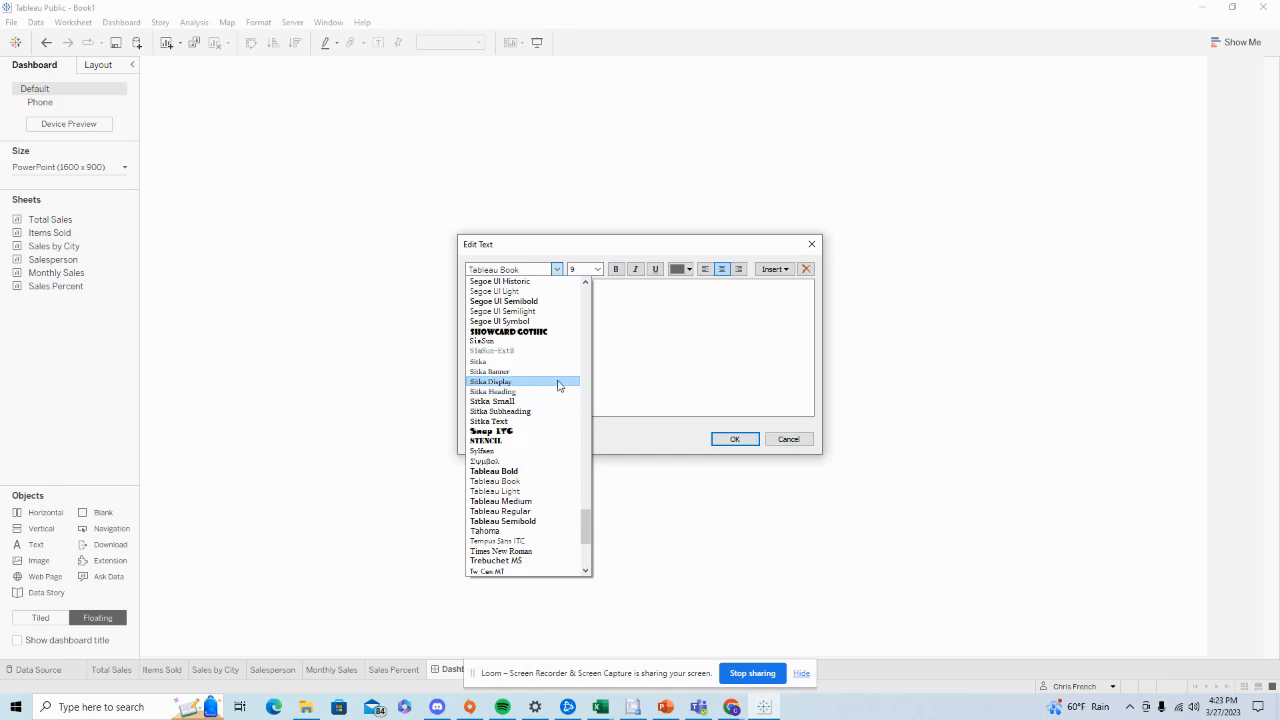
scroll(557, 396, down, 2)
scroll(557, 399, down, 3)
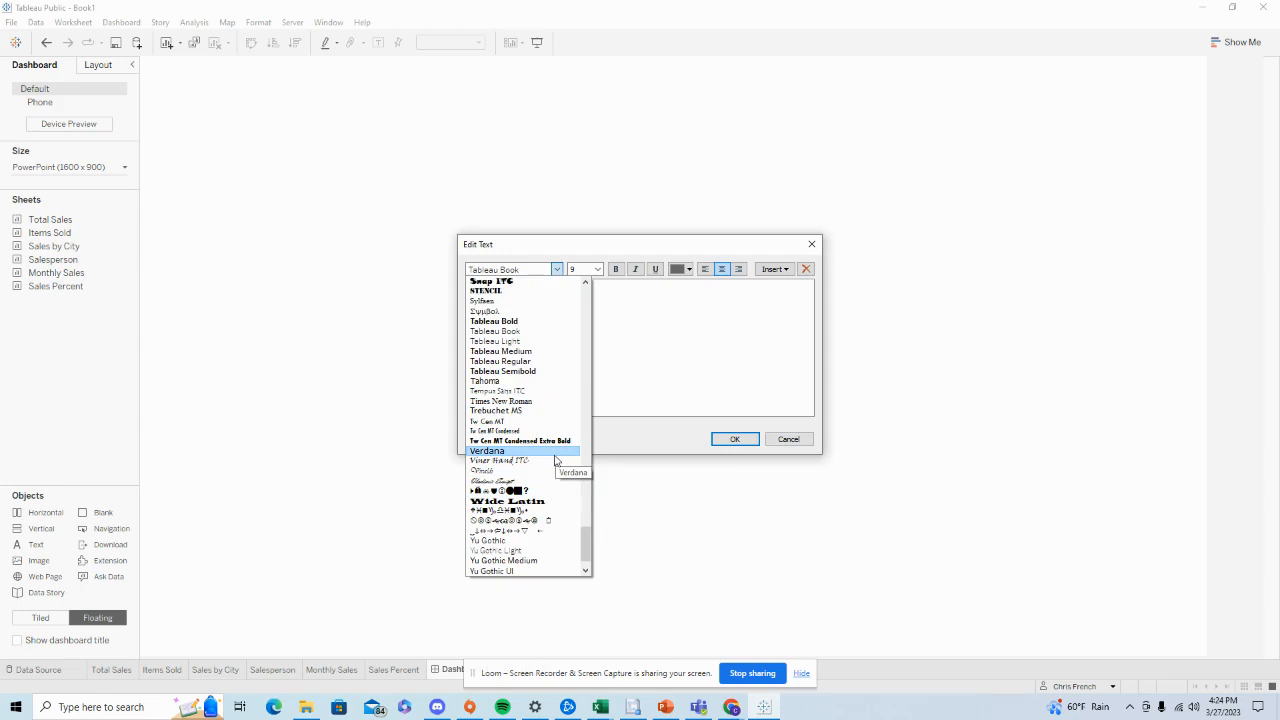
scroll(545, 455, up, 5)
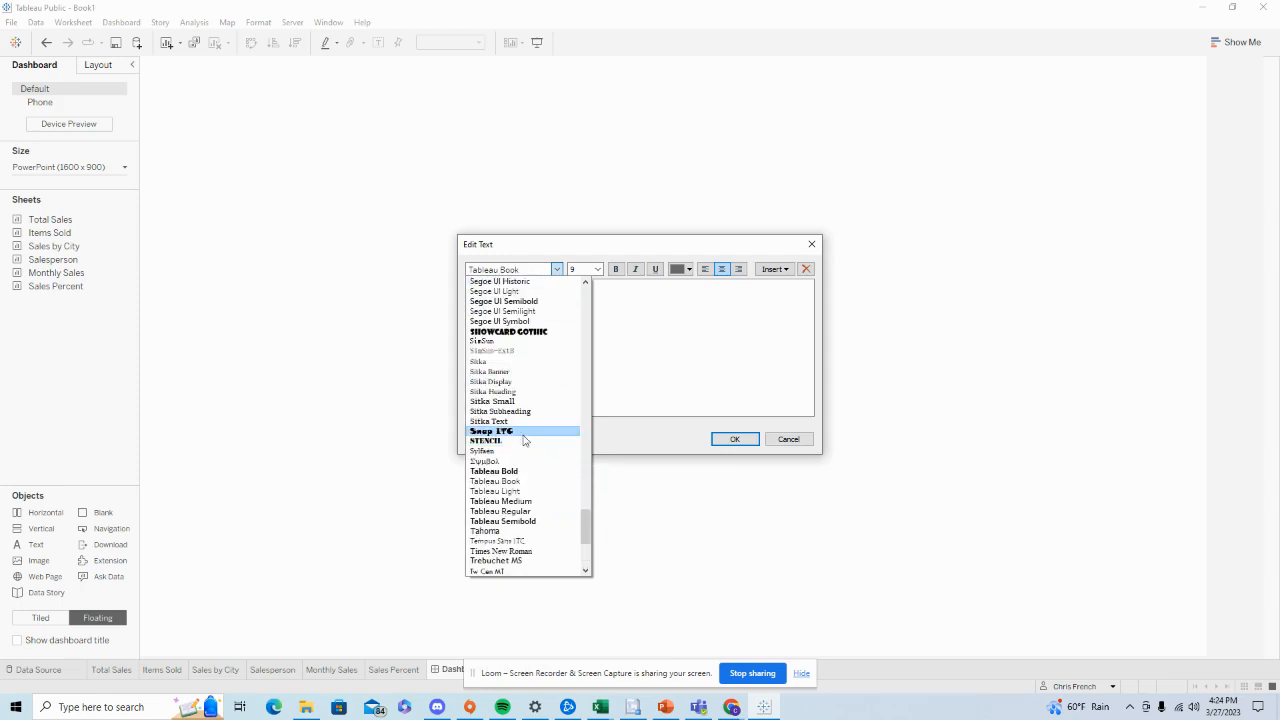
scroll(525, 443, down, 3)
click(524, 512)
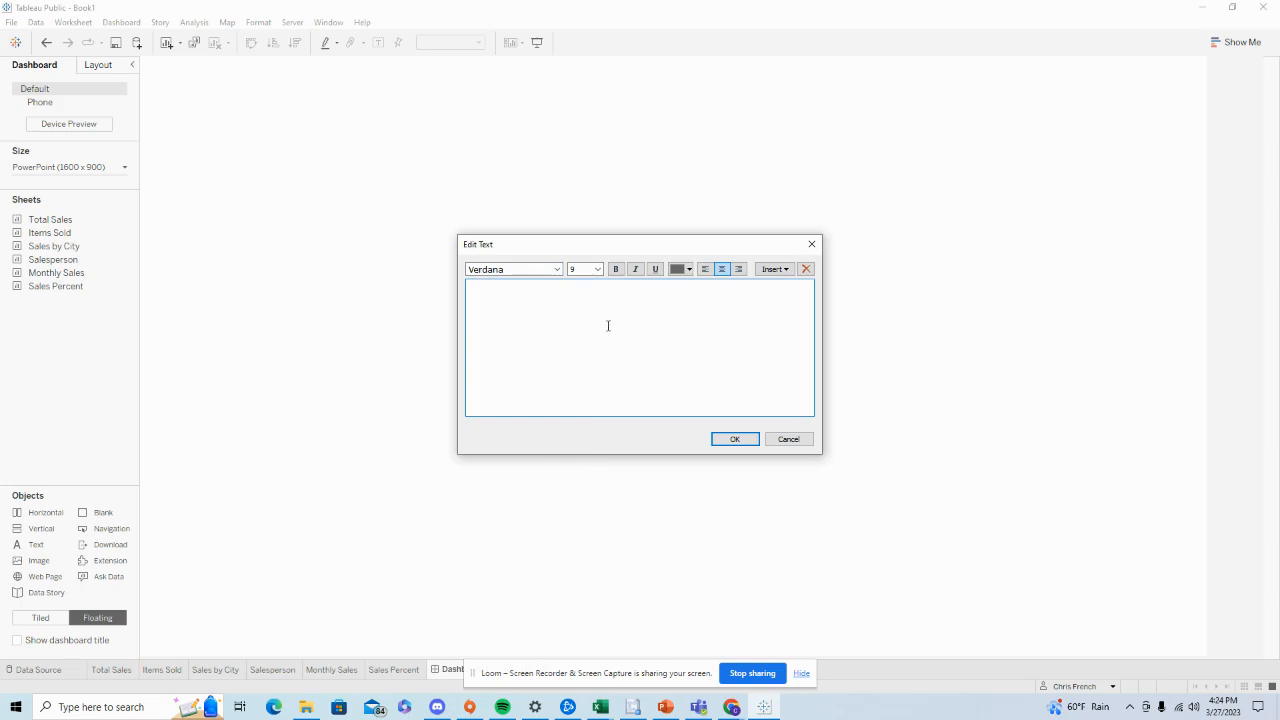
click(597, 269)
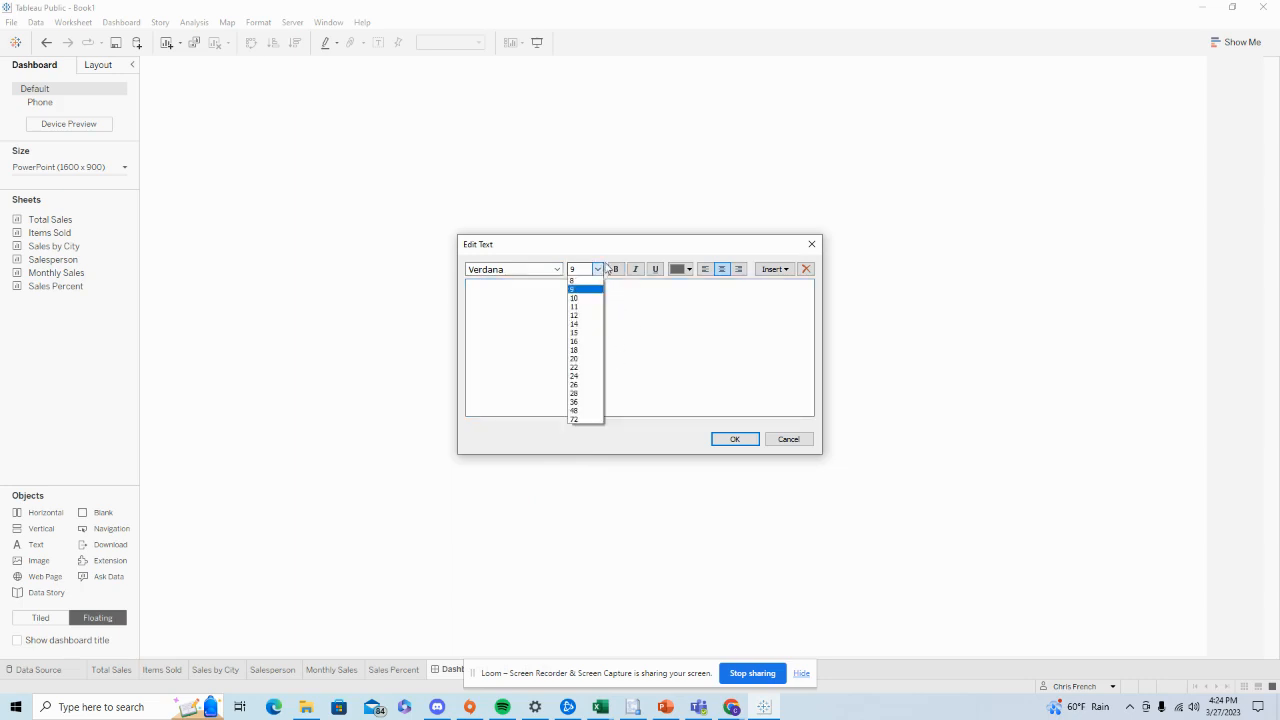
click(597, 376)
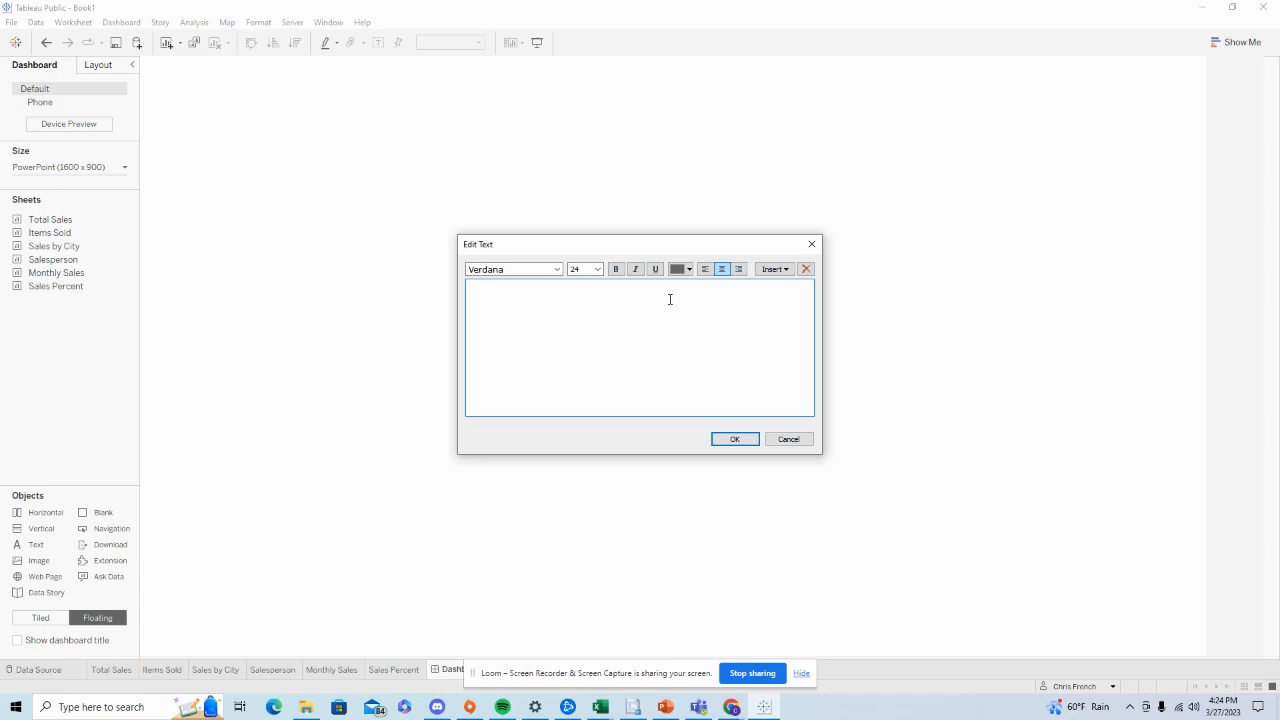
Enter "2020 Retail Store Sales Dashboard" as the text object's content and apply it
text(202)
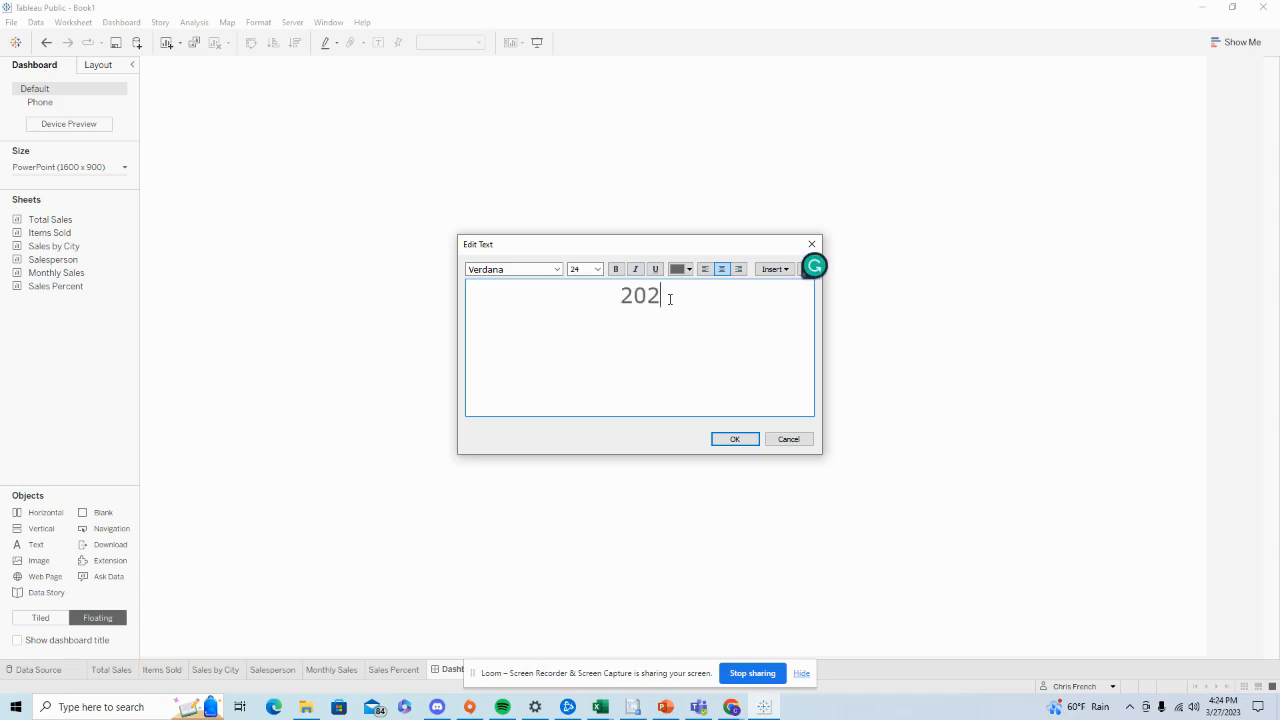
text(0 Reta)
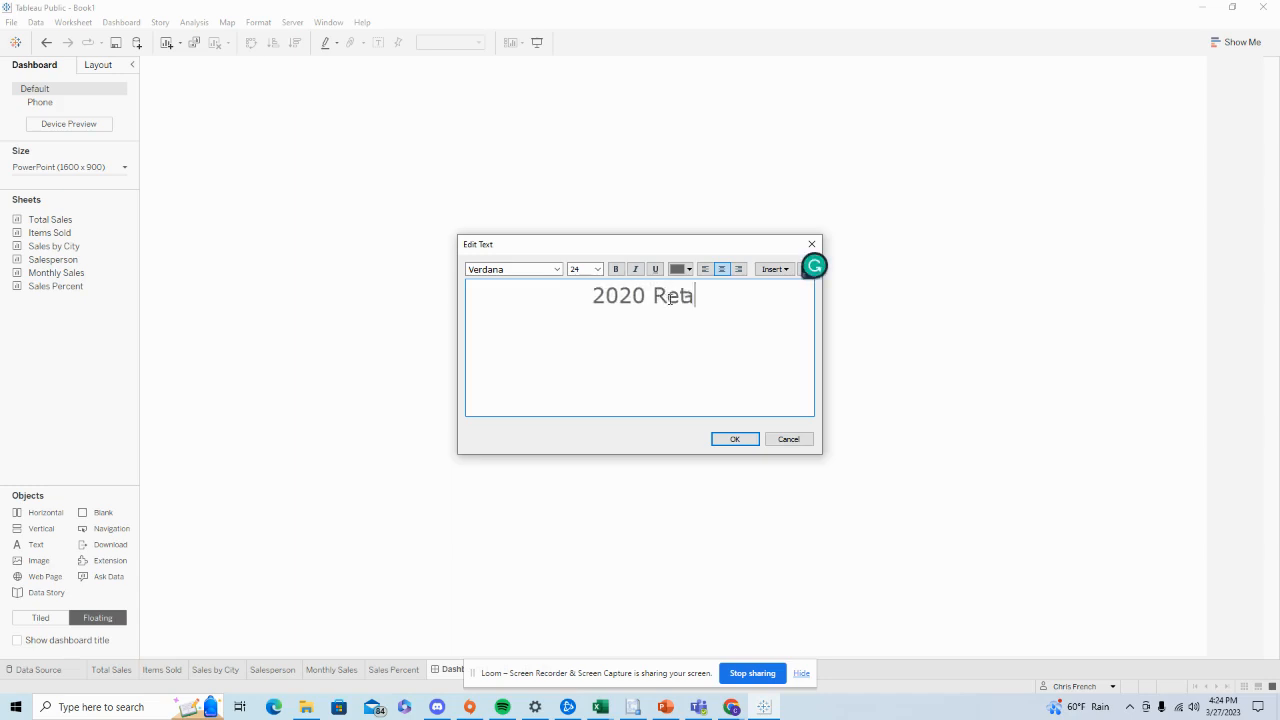
text(il Store )
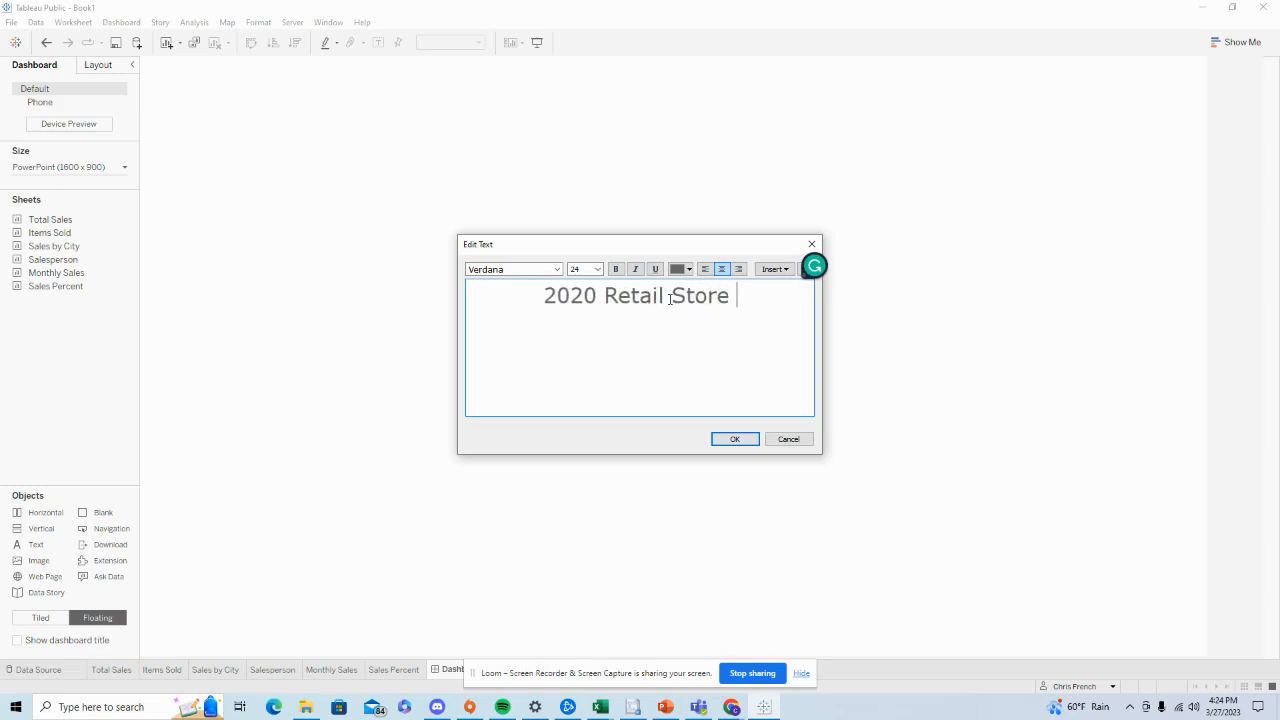
text(Sales Dashboard)
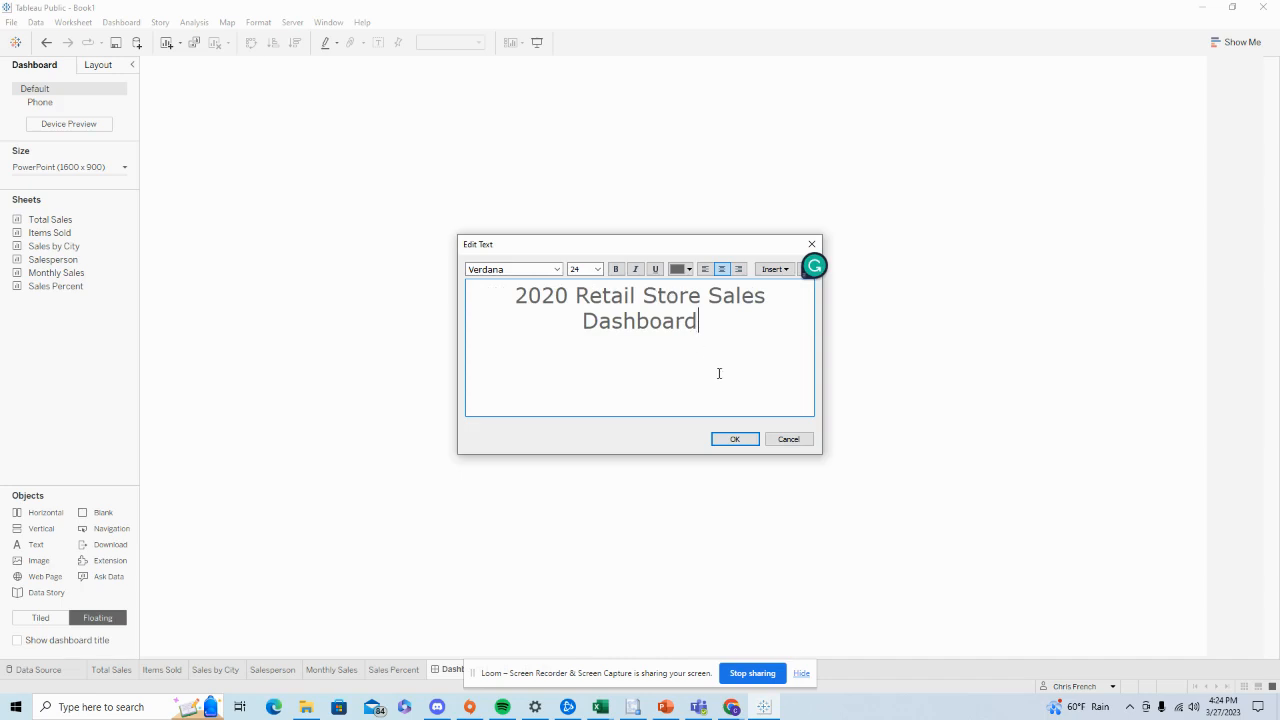
click(736, 439)
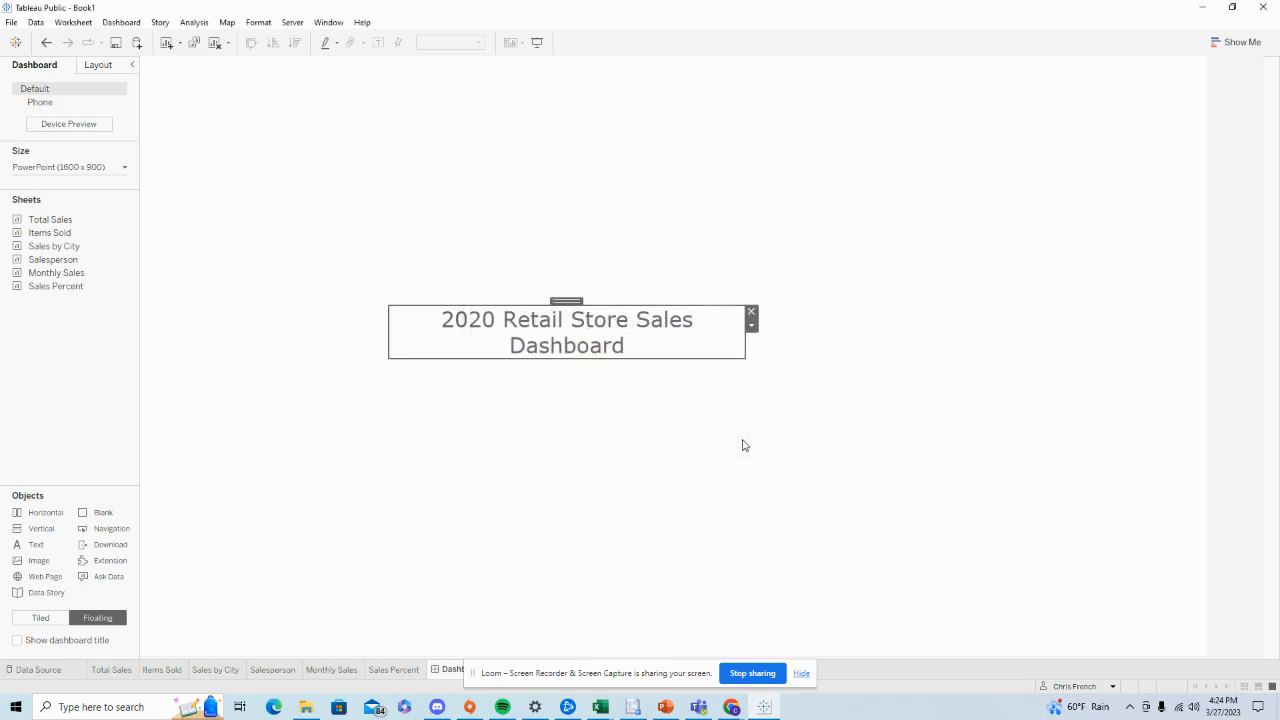
Position the dashboard title text object at x 5 and y 0
click(101, 65)
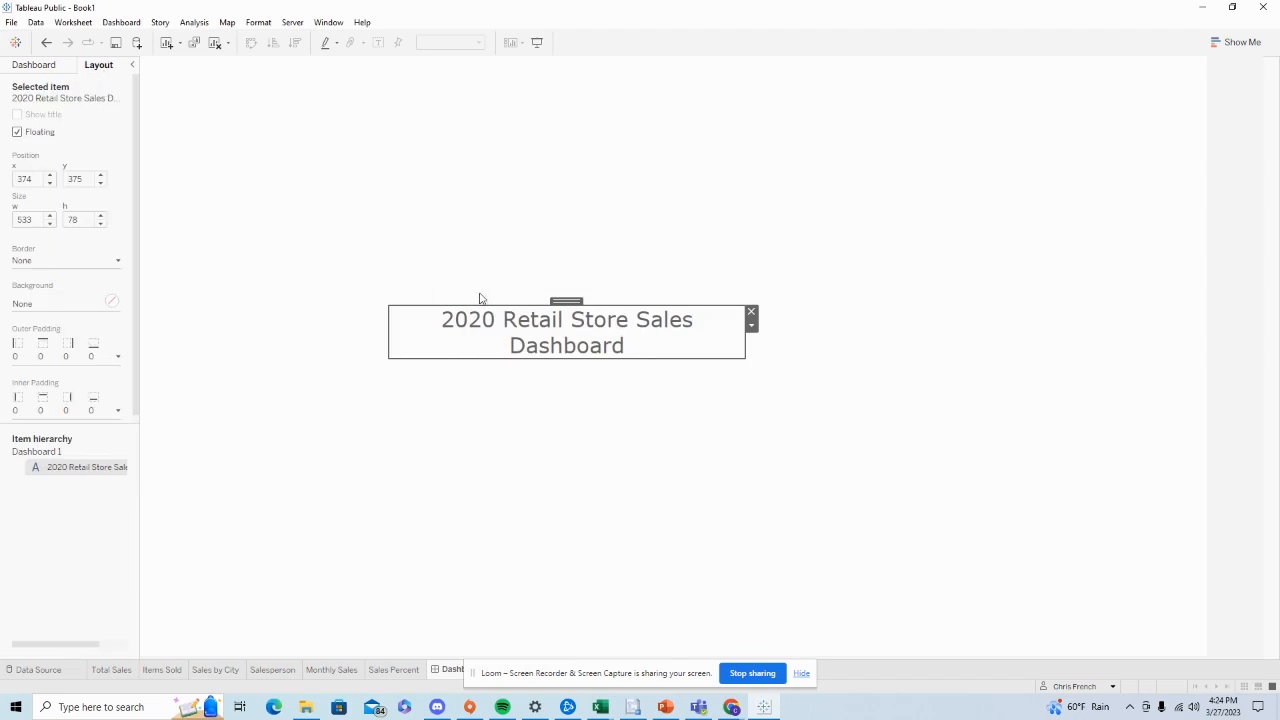
click(42, 70)
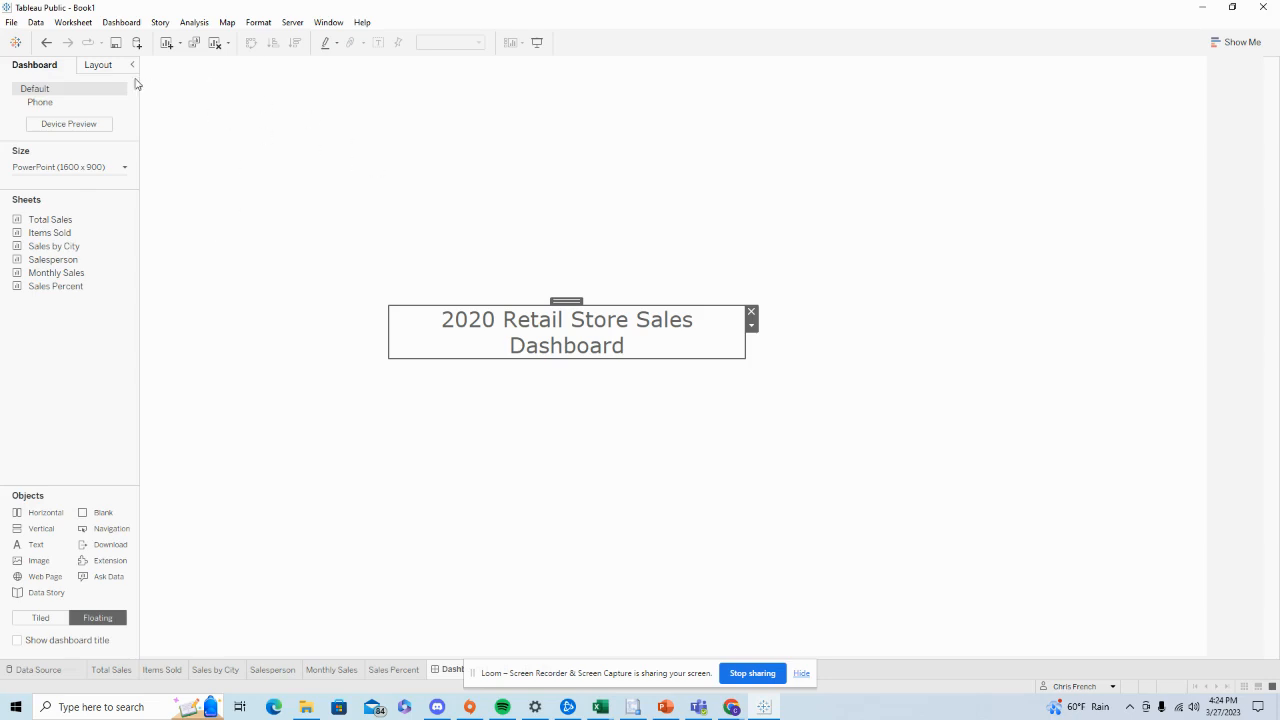
click(103, 66)
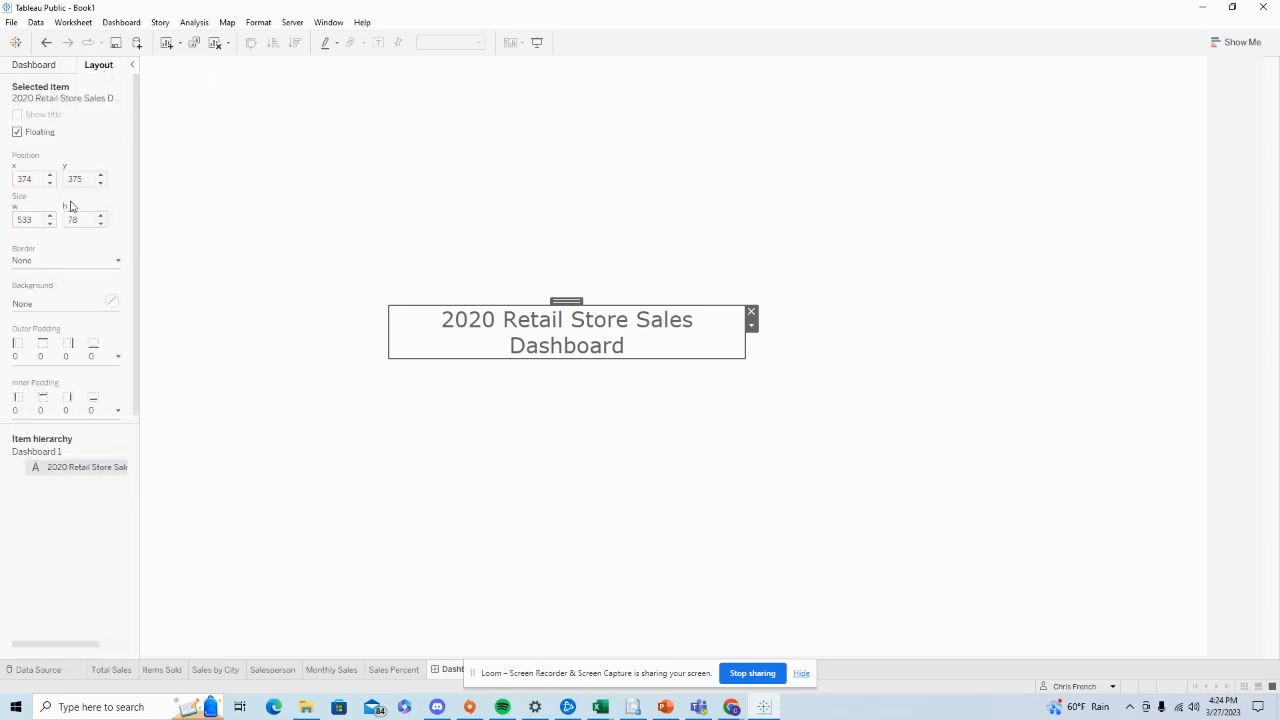
click(34, 180)
text(5)
key(Tab)
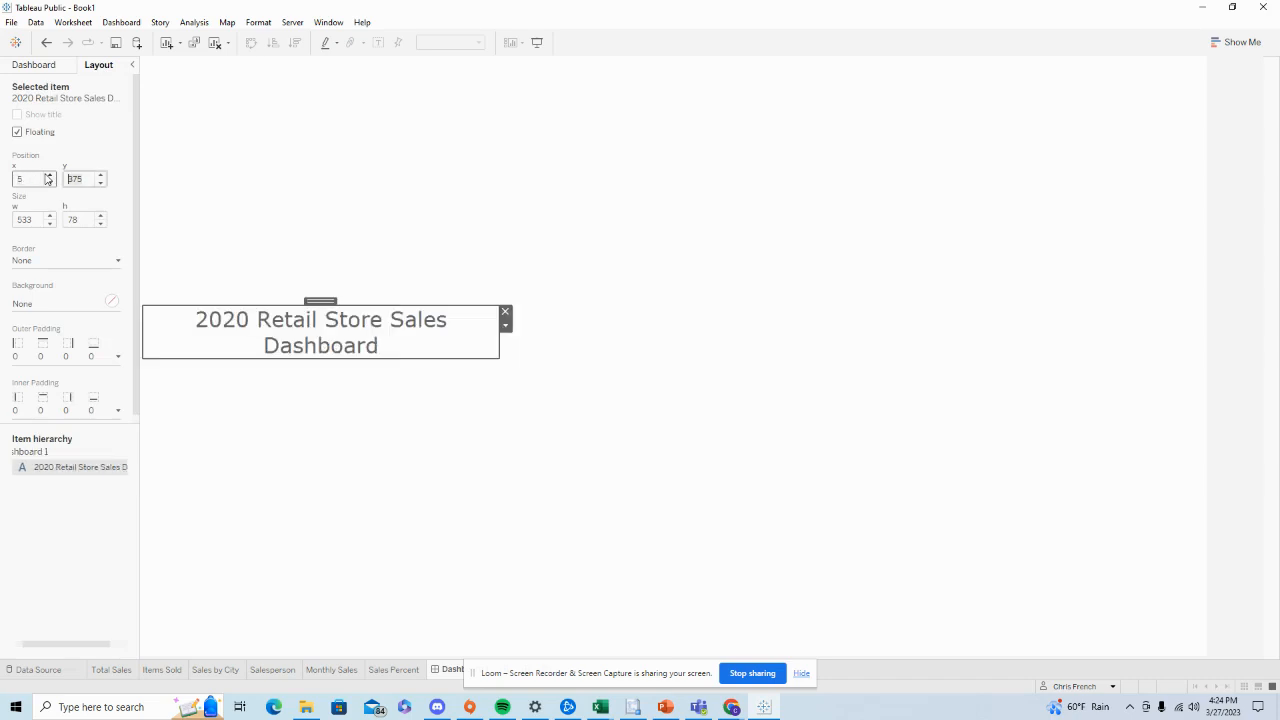
text(0)
key(Tab)
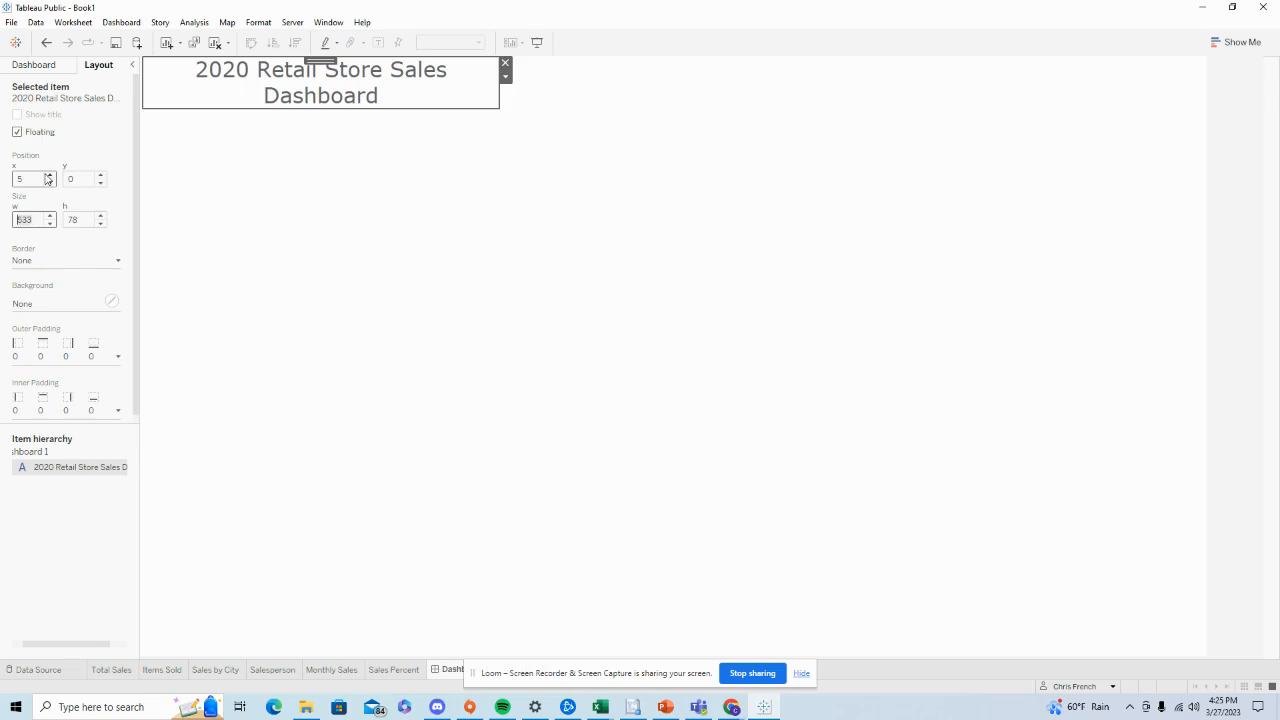
Resize the dashboard title text object to a width of 1590 and a height of 45
text(1390)
key(Return)
key(Tab)
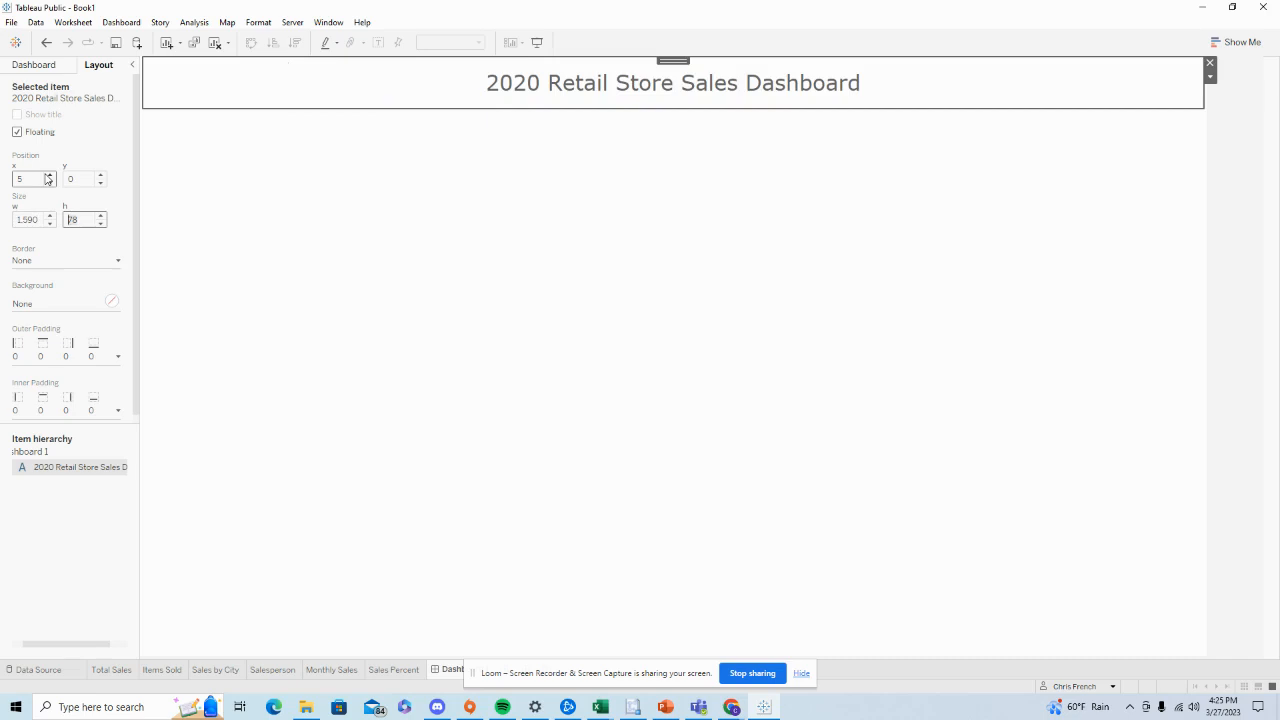
text(85)
key(Return)
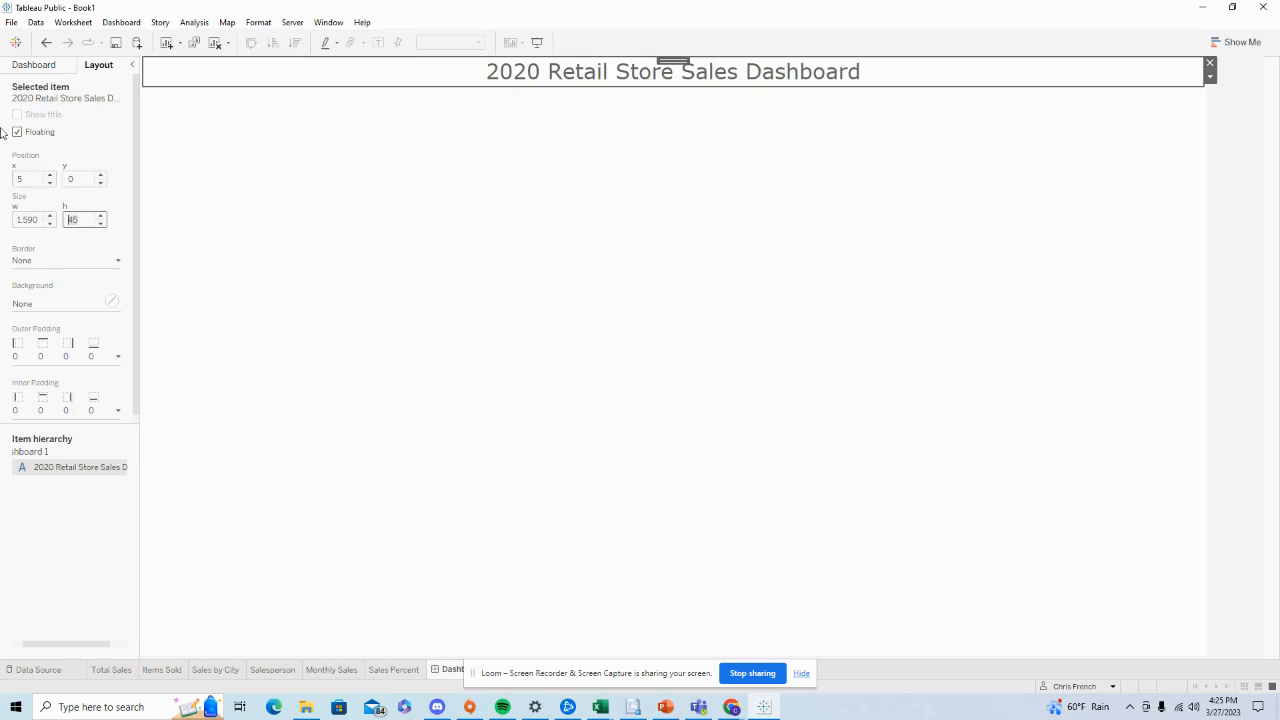
Give the dashboard title a dark blue background and change its text color to white
click(64, 306)
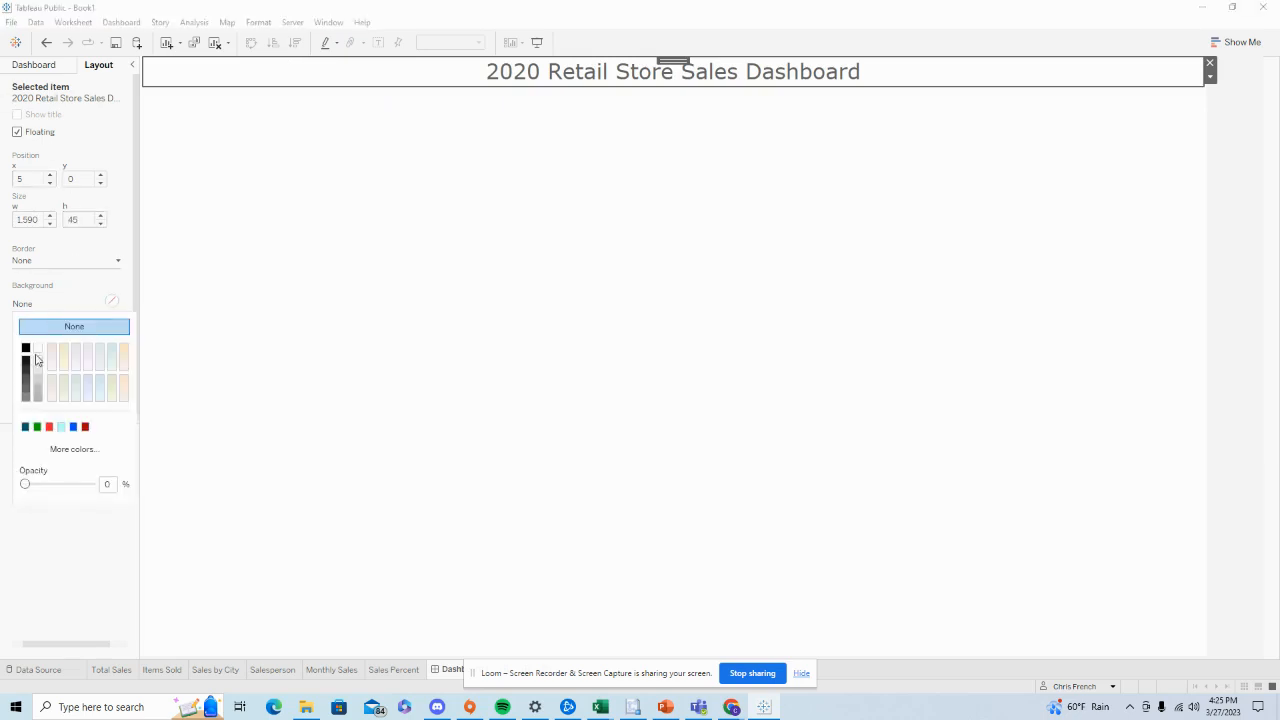
click(25, 427)
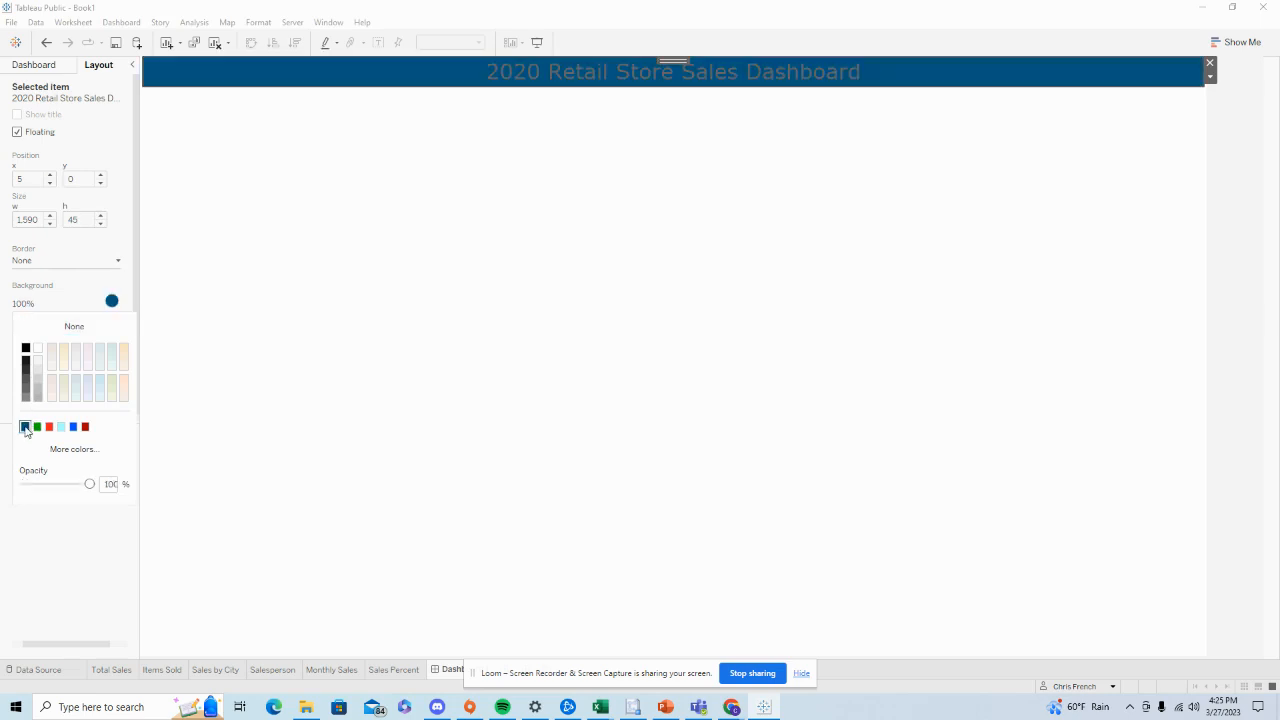
click(597, 71)
double_click(597, 71)
drag(714, 328, 512, 286)
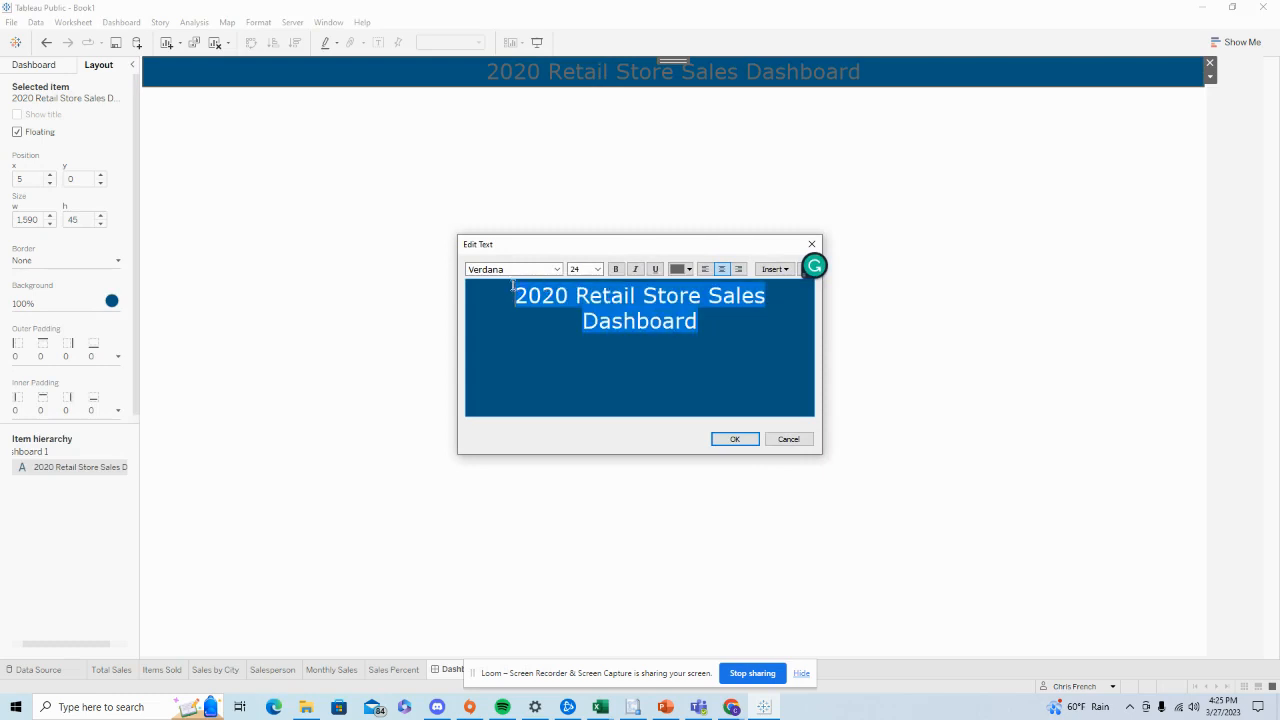
click(688, 270)
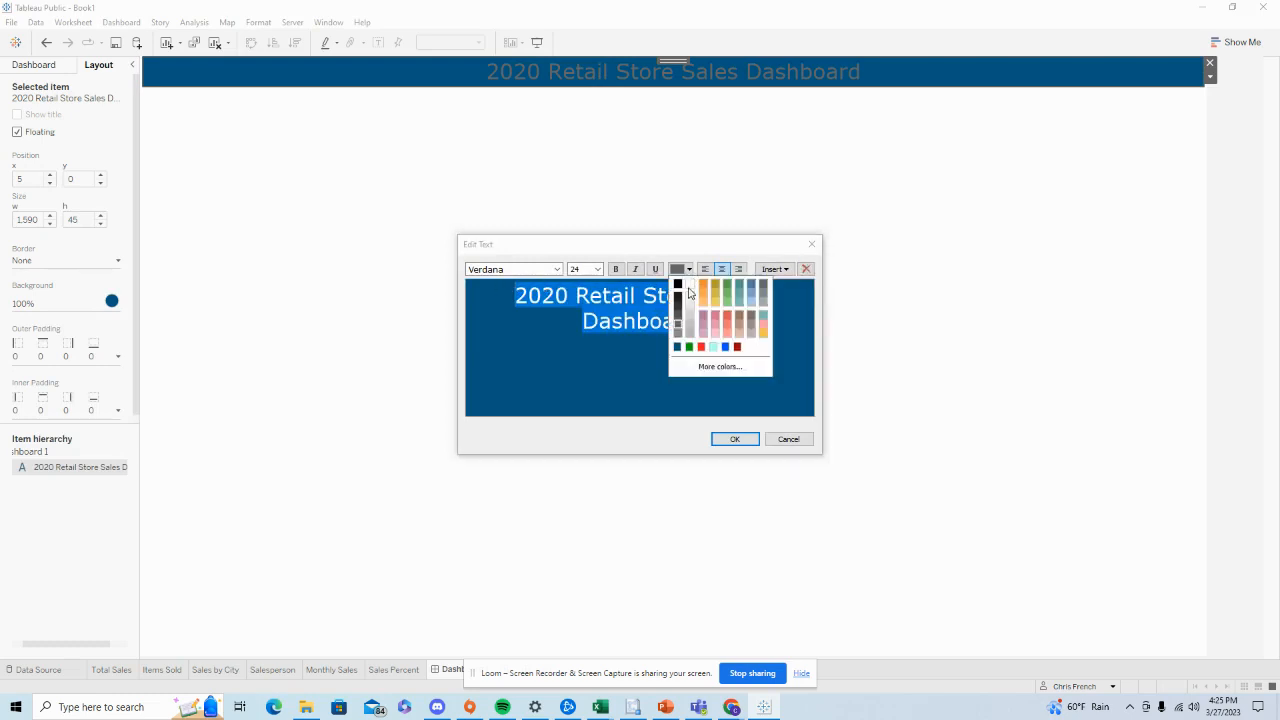
click(688, 292)
click(735, 439)
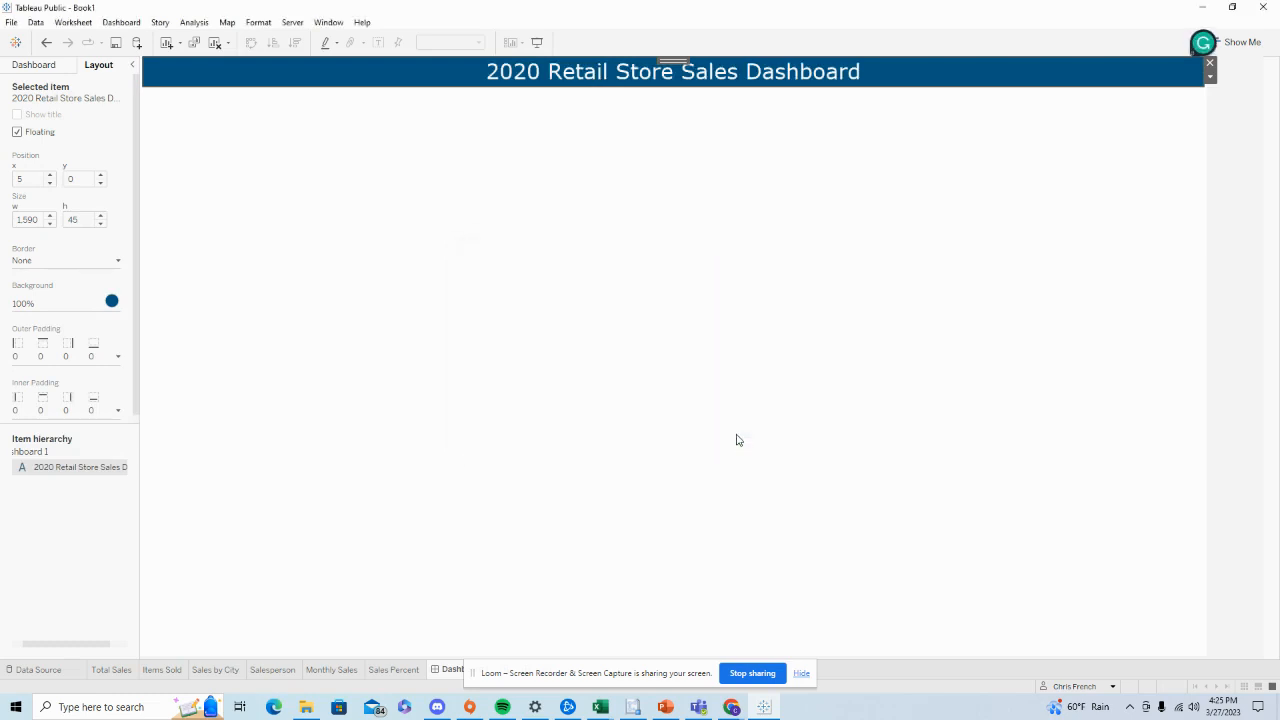
click(713, 382)
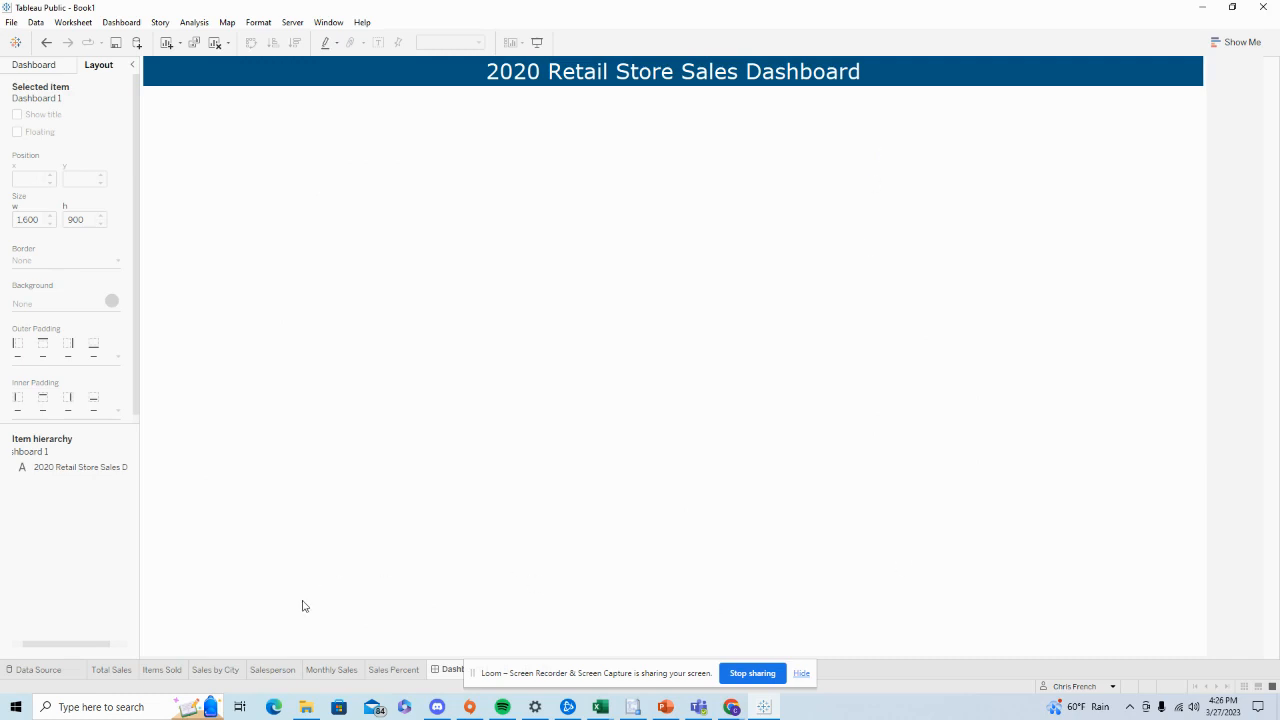
Place the Total Sales and Items Sold sheets as floating objects on the dashboard and shrink both
click(40, 68)
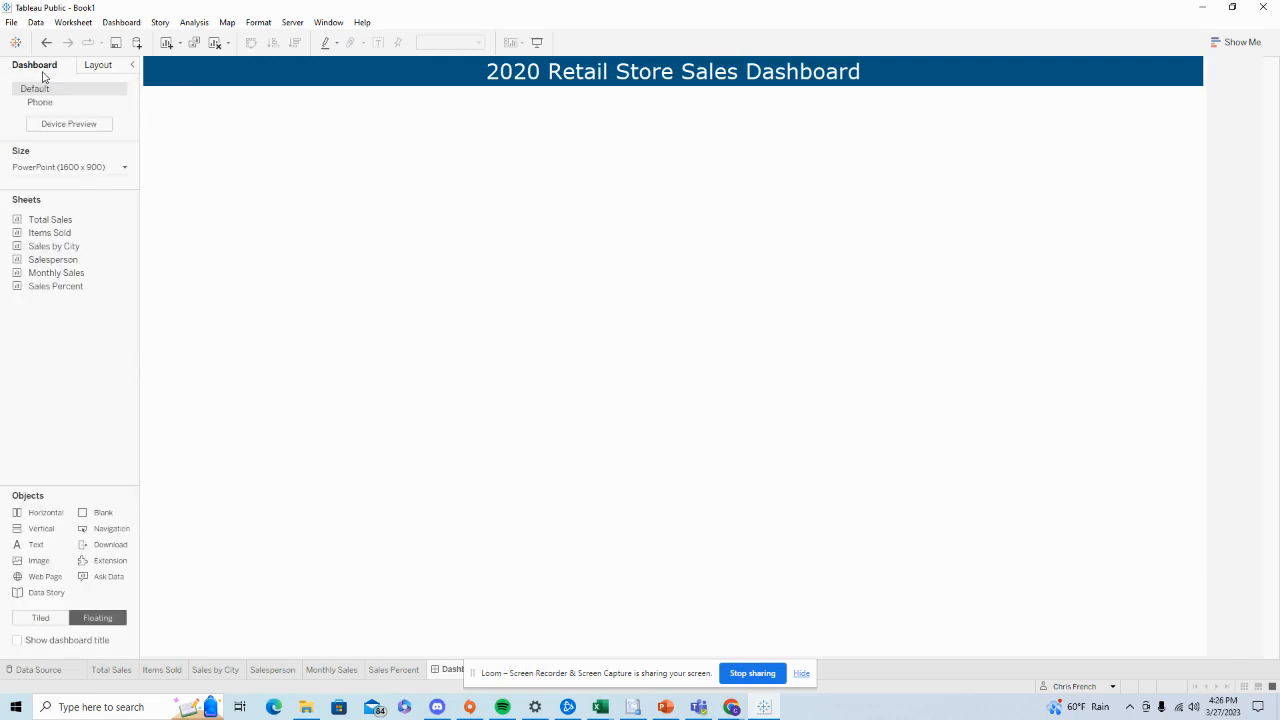
click(111, 670)
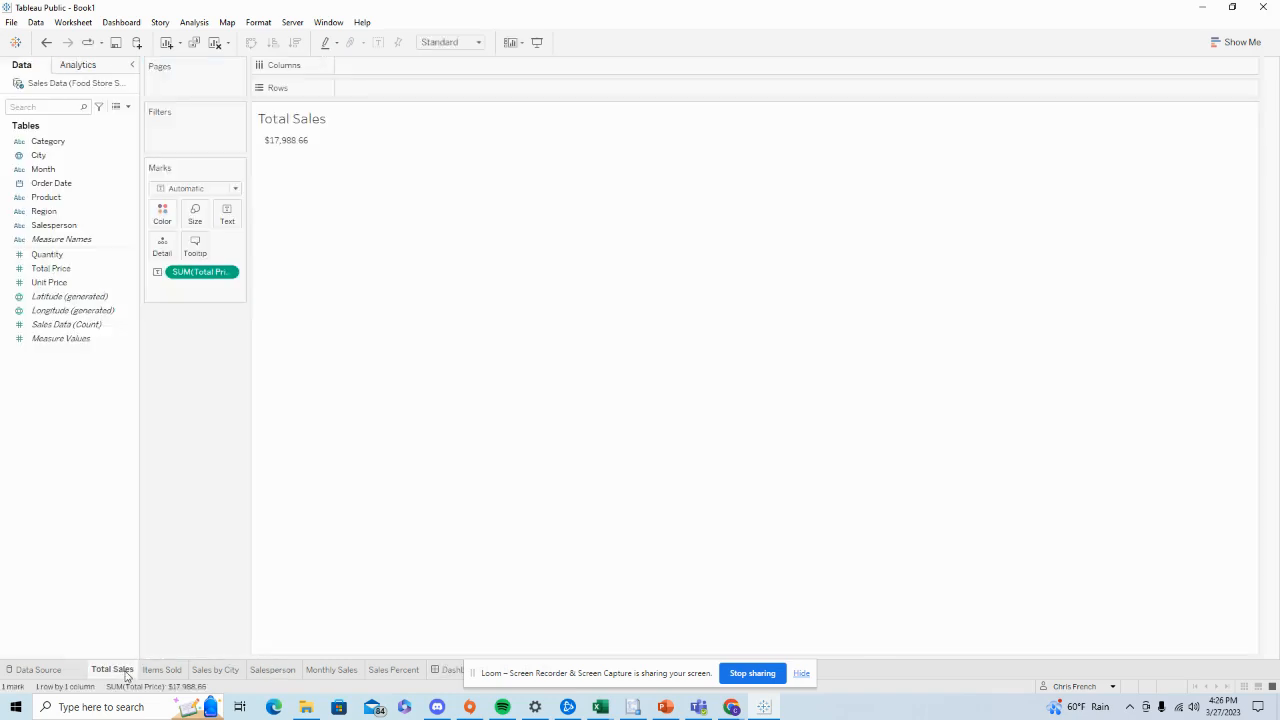
click(162, 672)
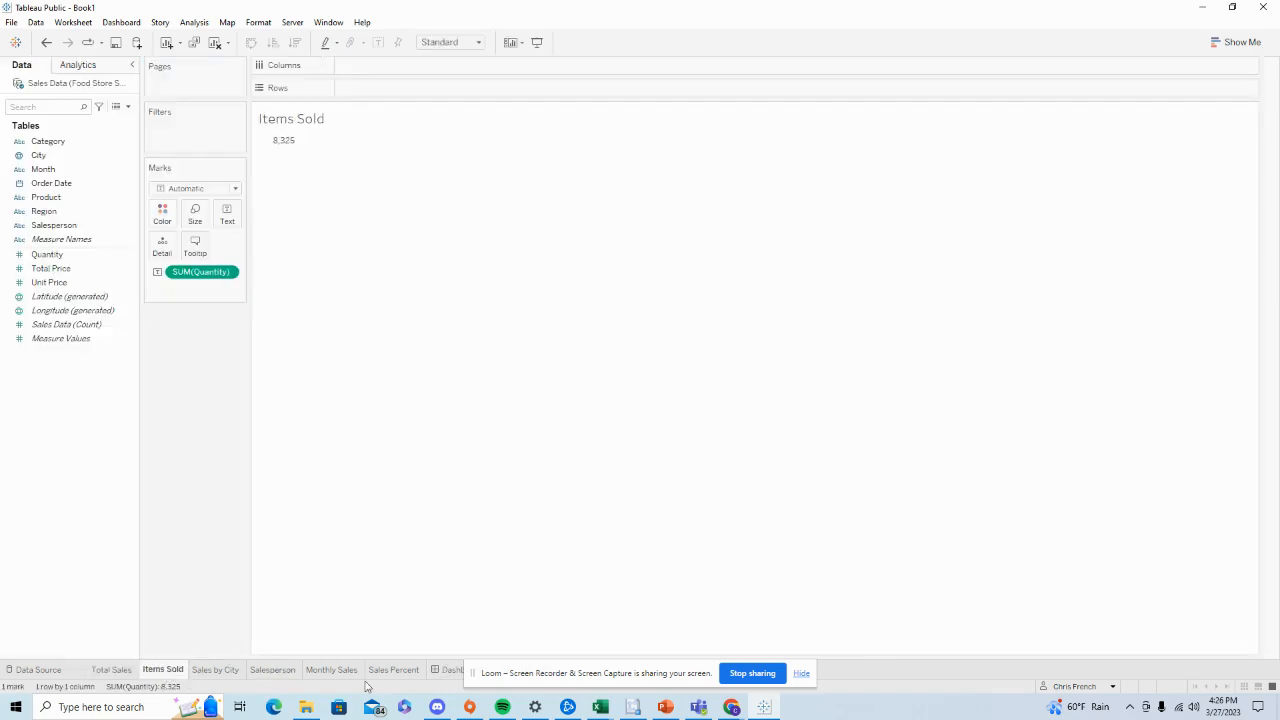
click(448, 670)
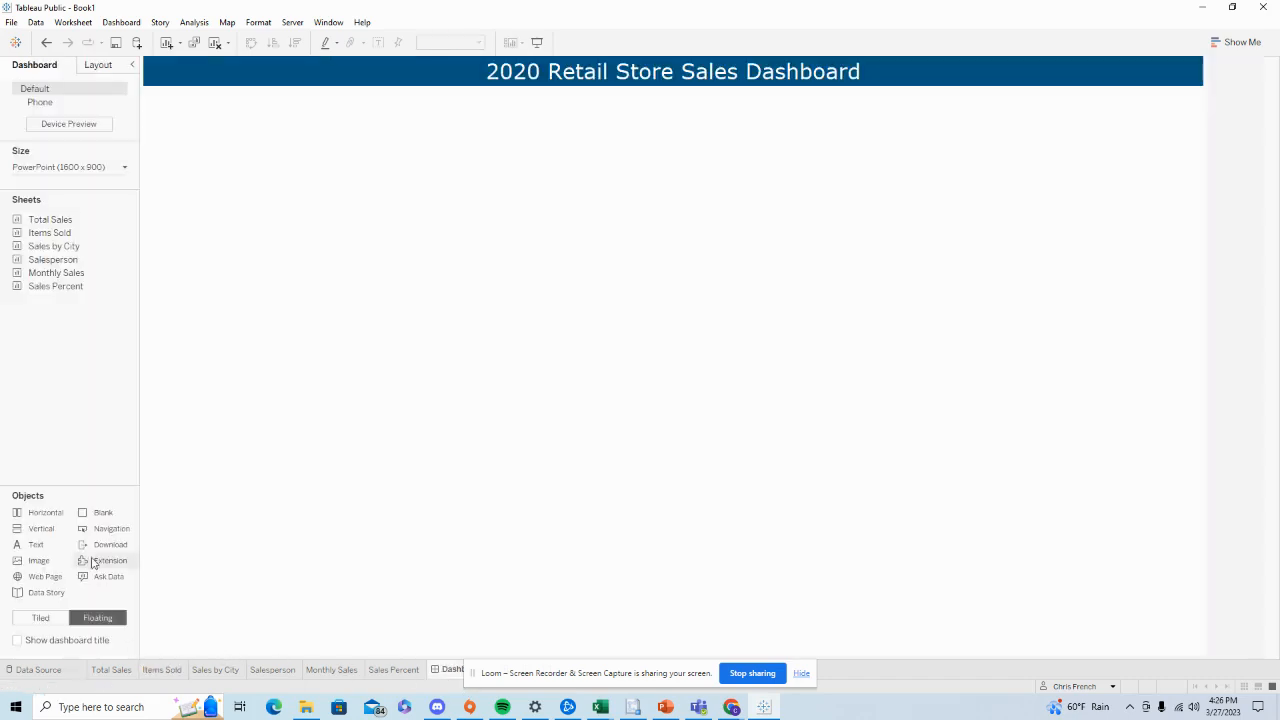
double_click(68, 221)
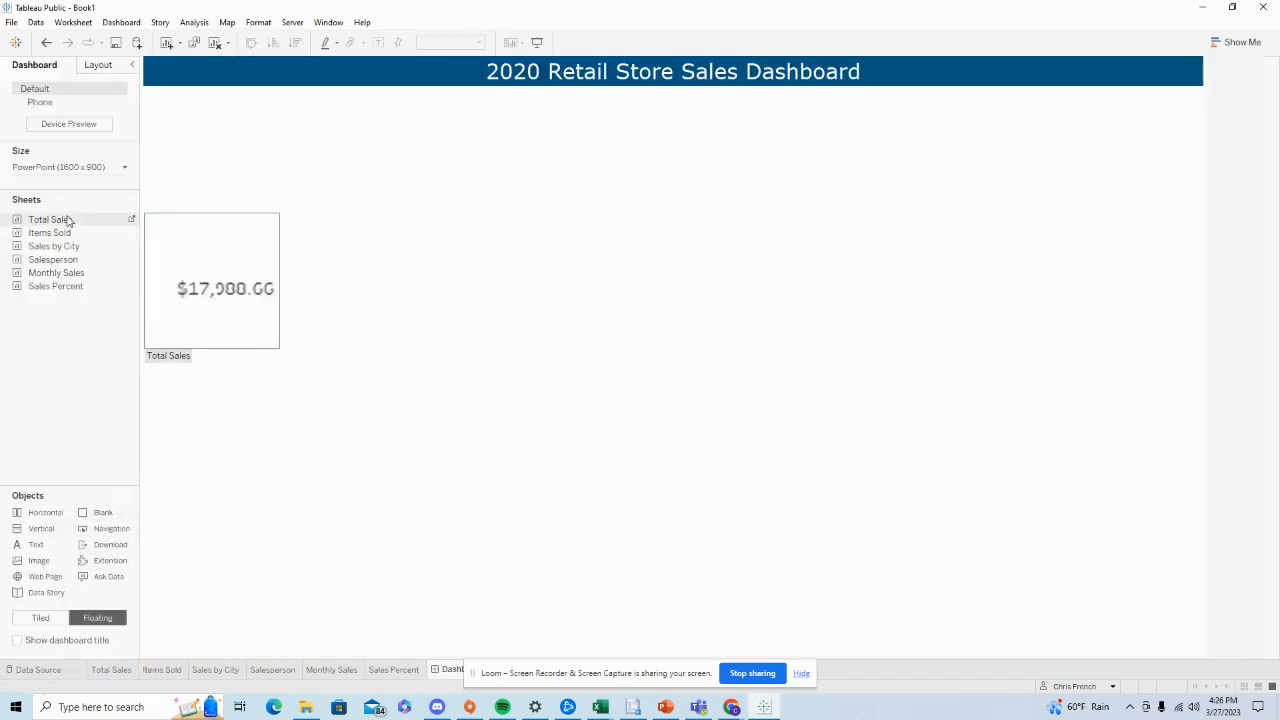
drag(63, 223, 180, 227)
mouse_move(62, 233)
mouse_down()
mouse_move(76, 240)
mouse_move(66, 236)
mouse_up()
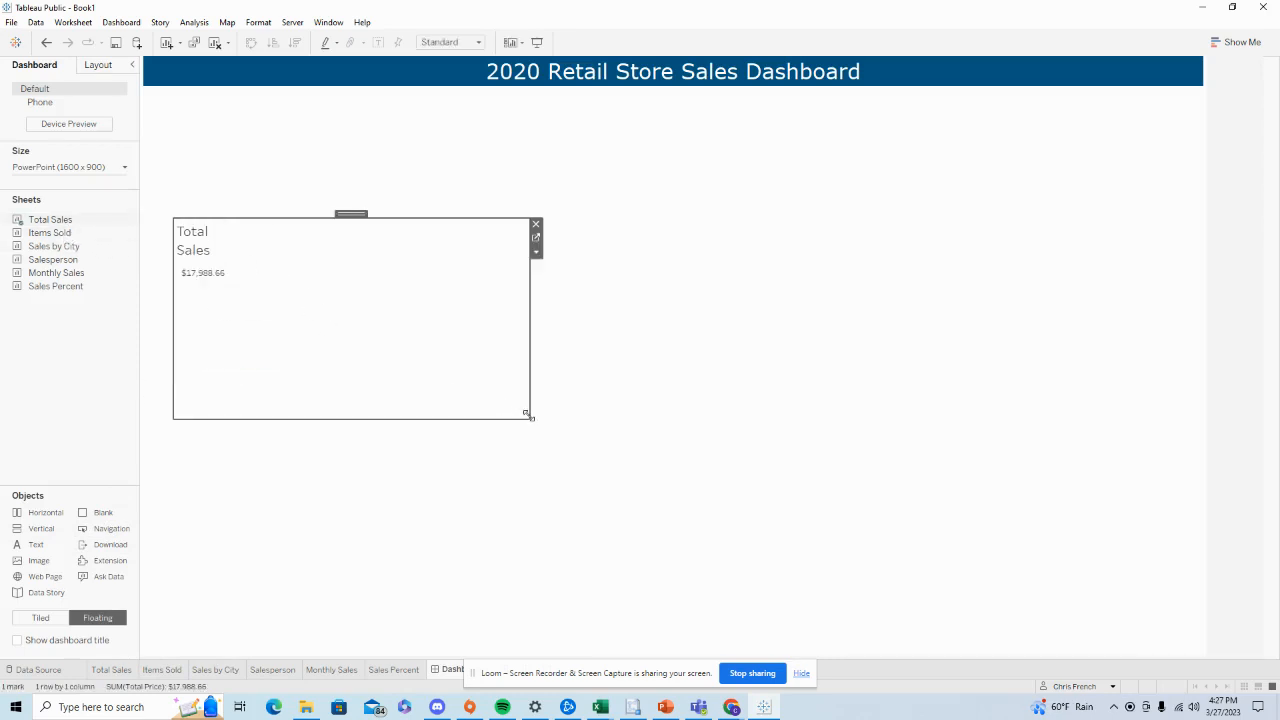
drag(527, 414, 391, 343)
drag(60, 233, 657, 176)
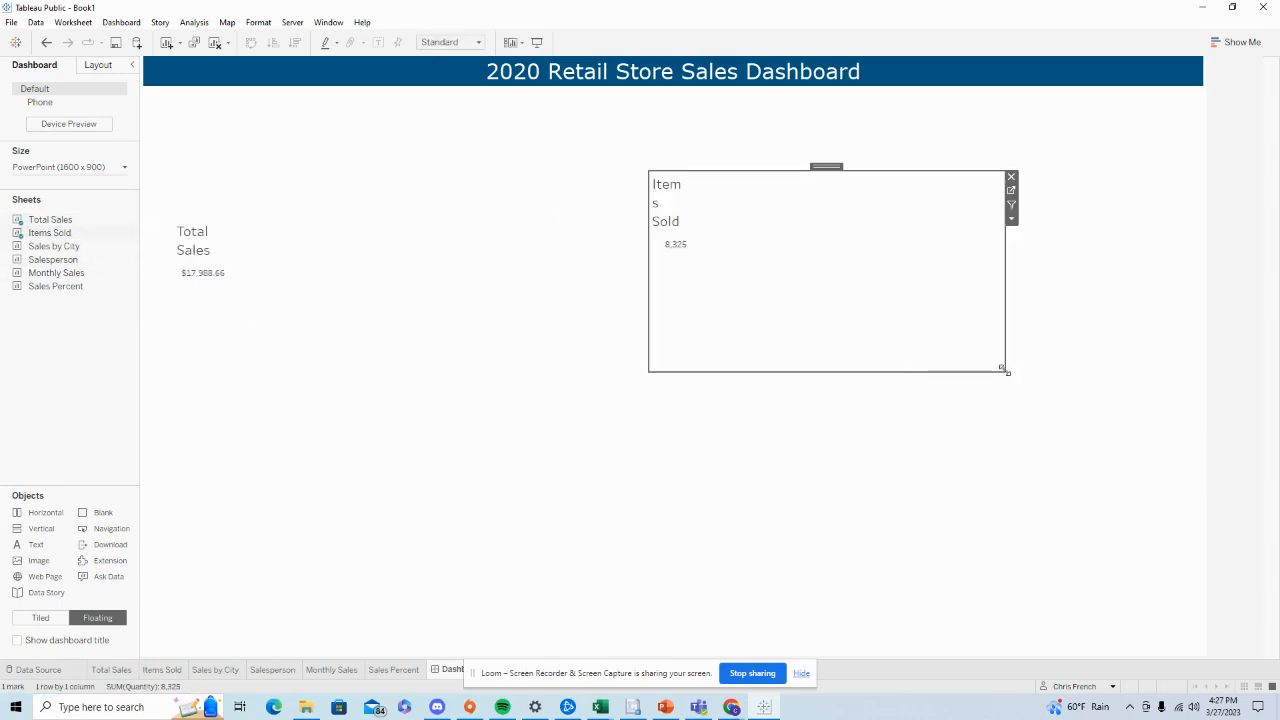
drag(1003, 368, 912, 320)
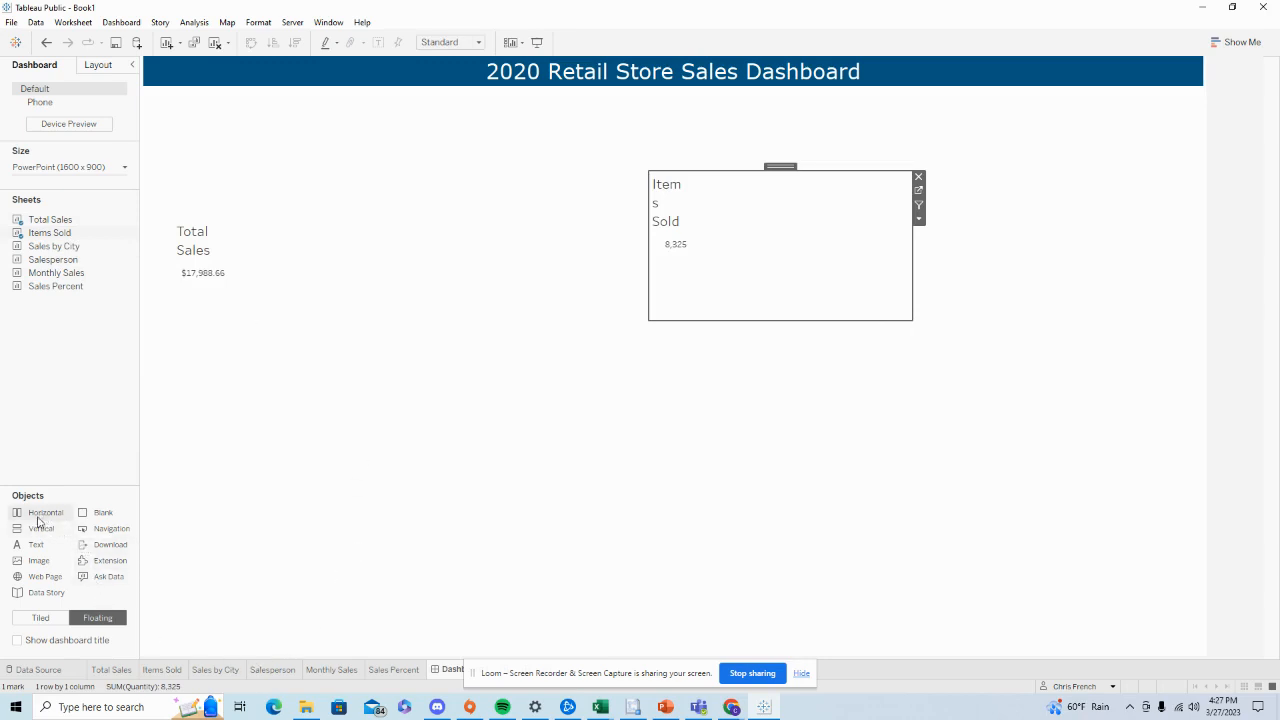
Add a floating horizontal container below the two sheets and move Total Sales and Items Sold into it side by side
drag(41, 529, 392, 366)
click(256, 260)
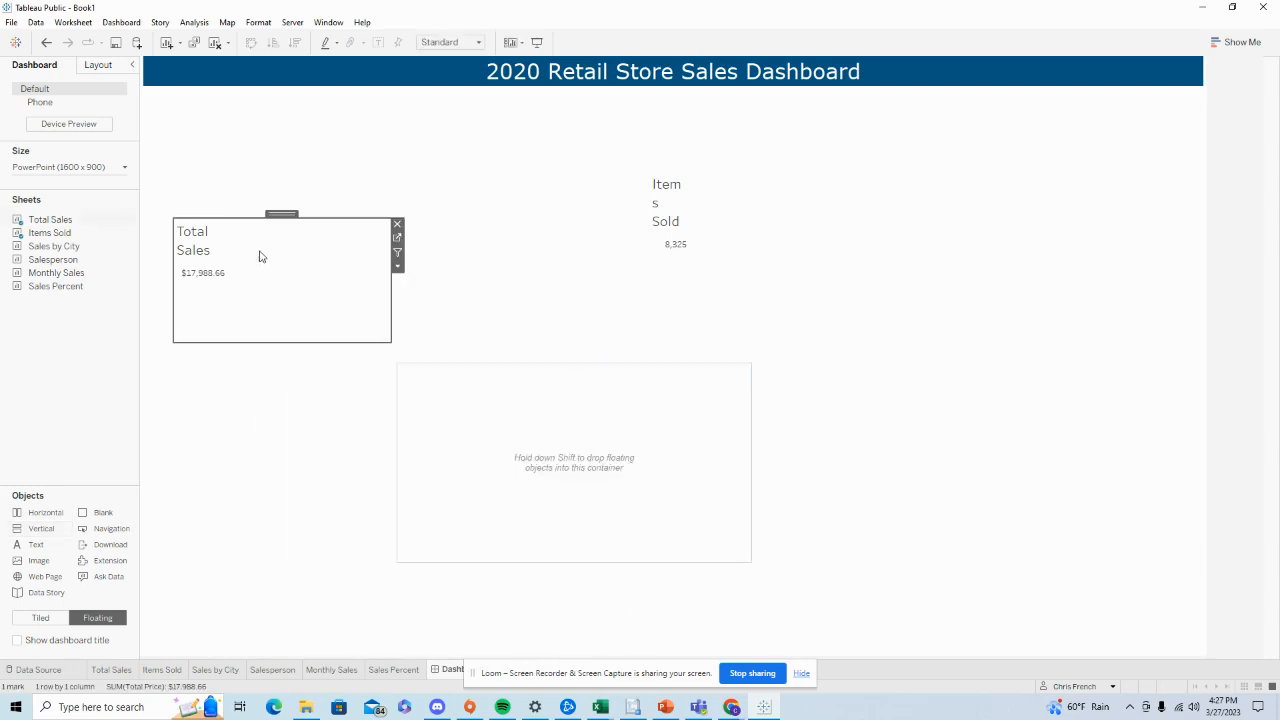
drag(281, 213, 455, 430)
click(748, 218)
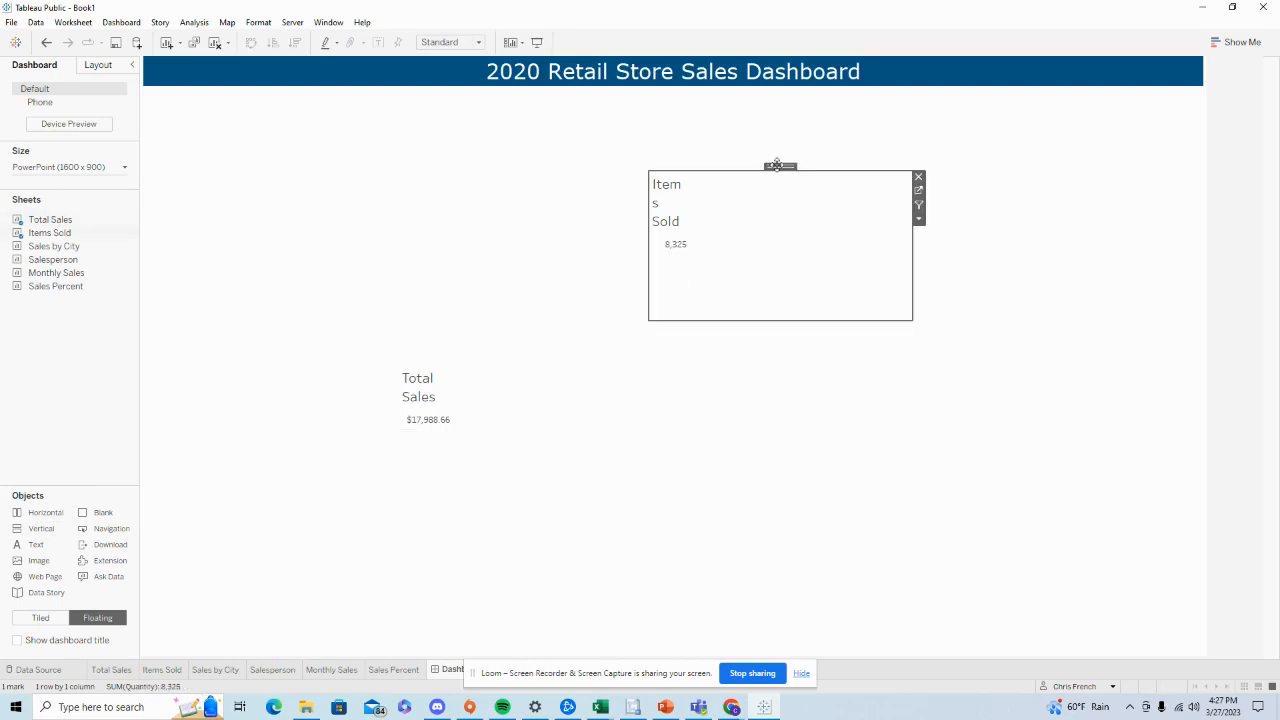
drag(776, 163, 746, 417)
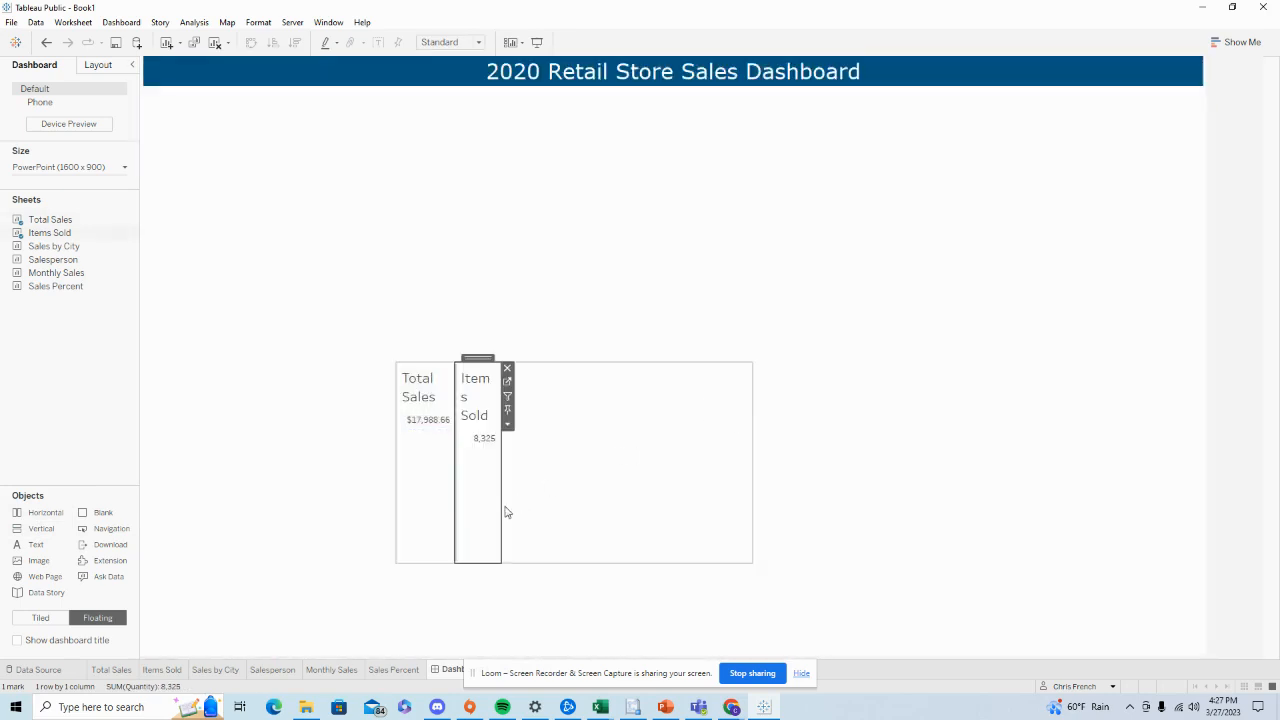
Widen Items Sold to fill the horizontal container and widen Total Sales to about 257, roughly half of it
drag(500, 500, 736, 517)
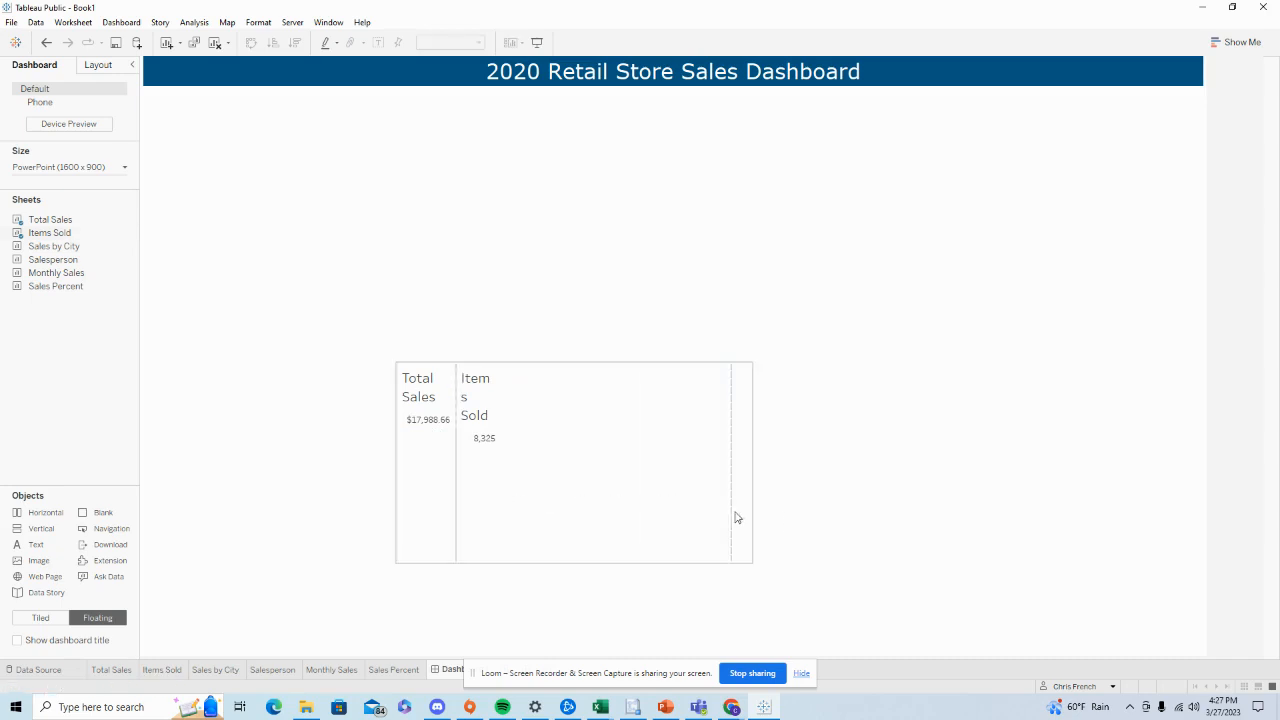
click(451, 491)
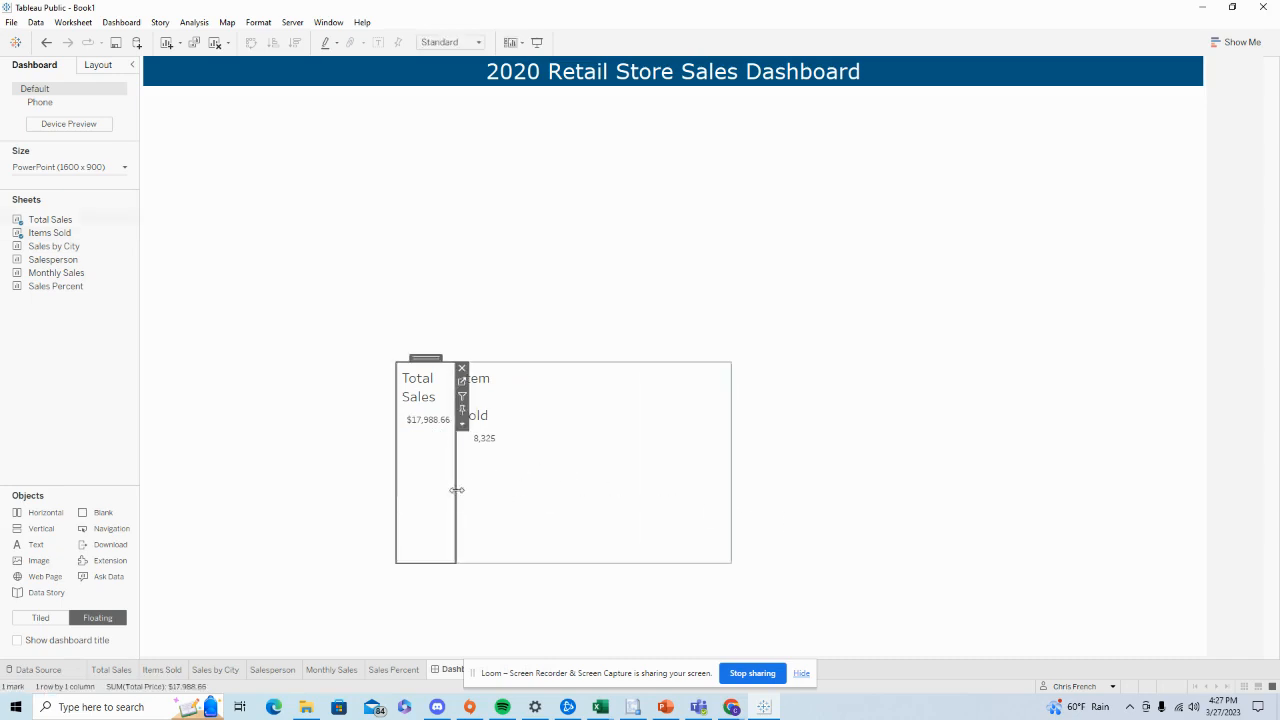
drag(456, 491, 569, 503)
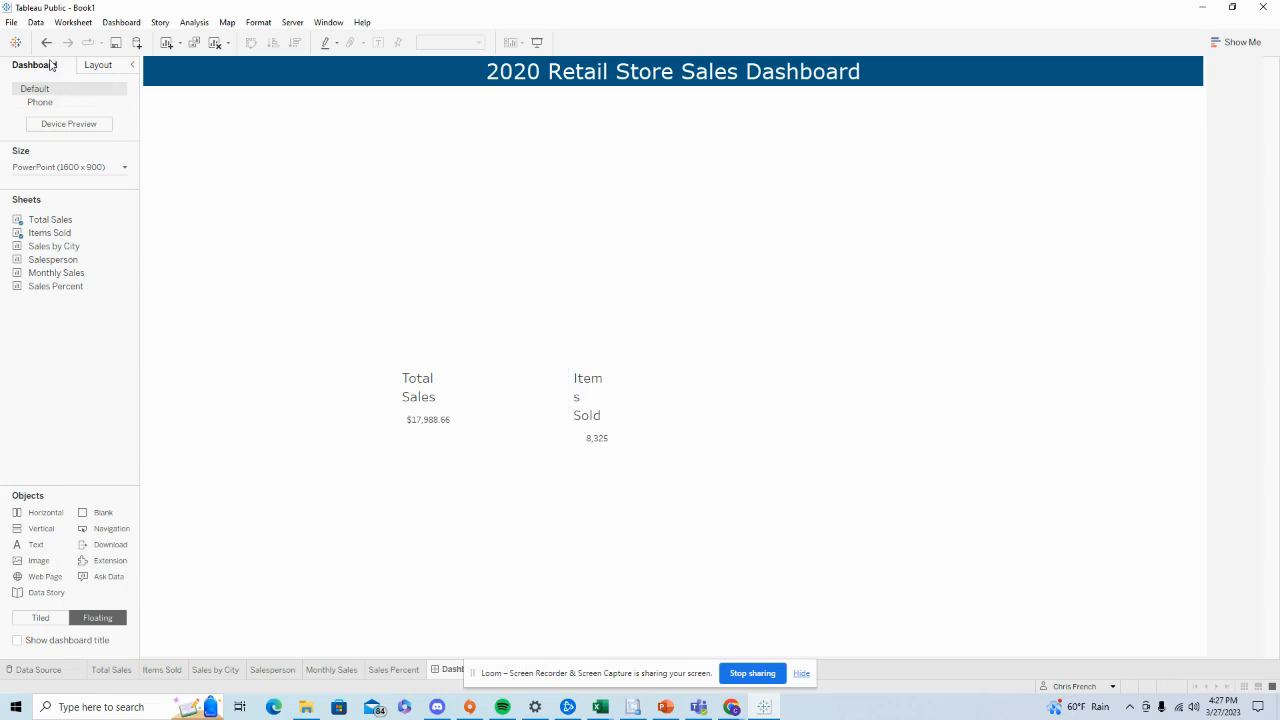
Position the horizontal container just below the dashboard title at x 300 and y 50
click(92, 65)
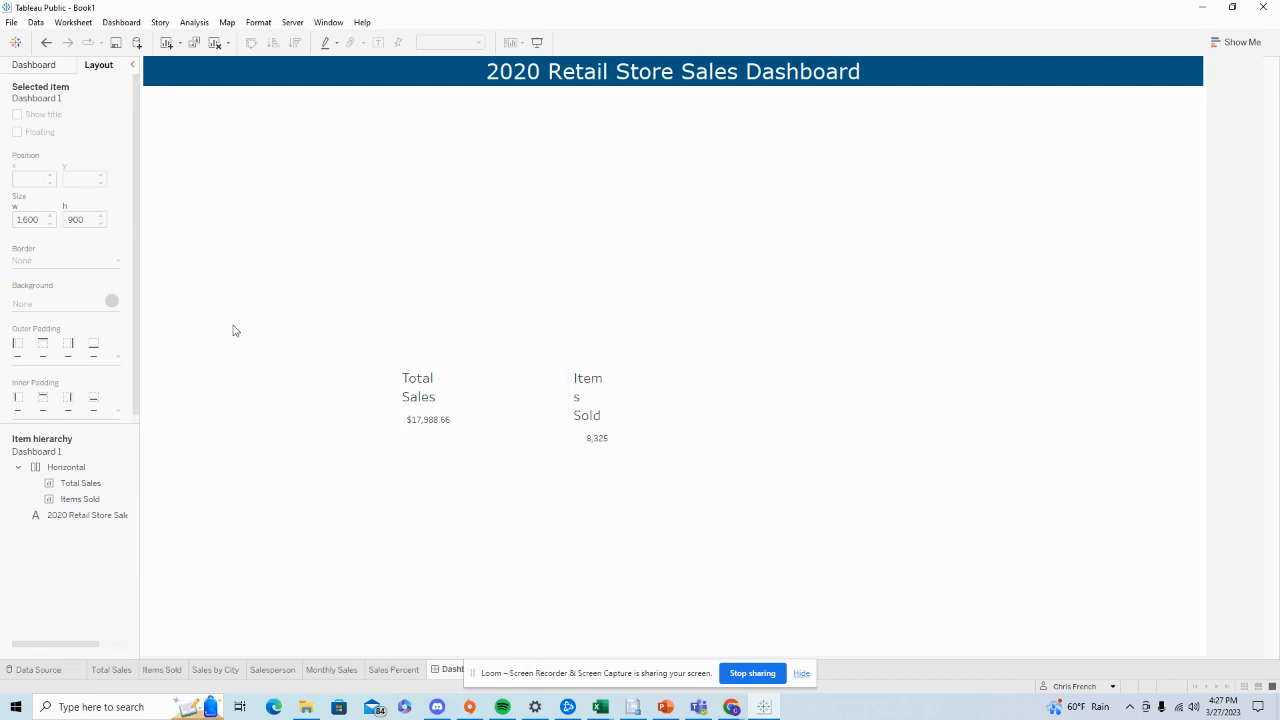
click(72, 467)
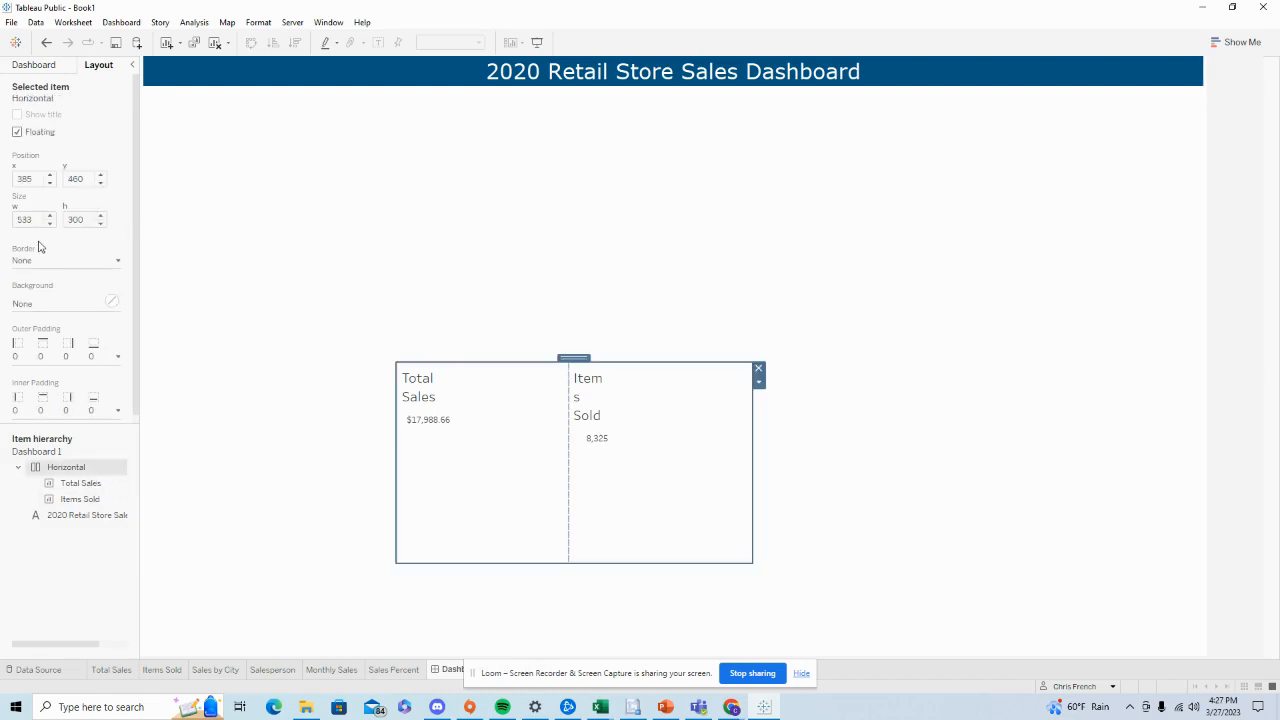
click(420, 84)
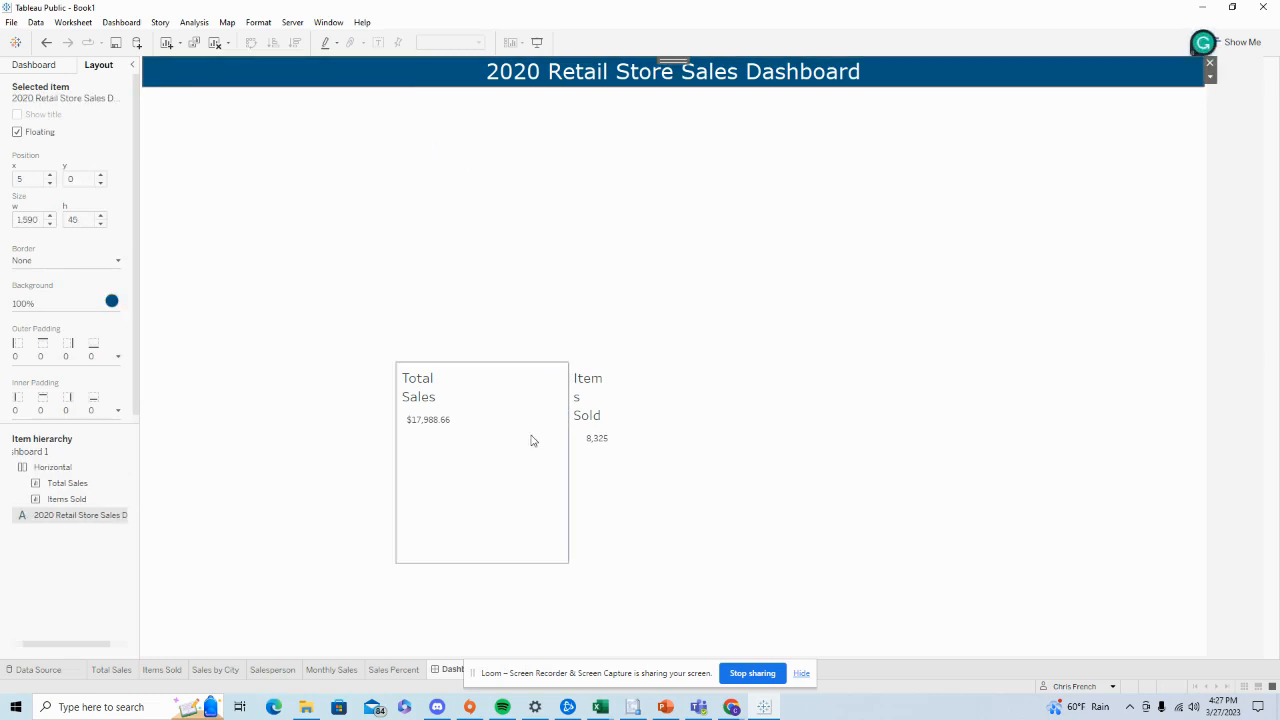
click(96, 474)
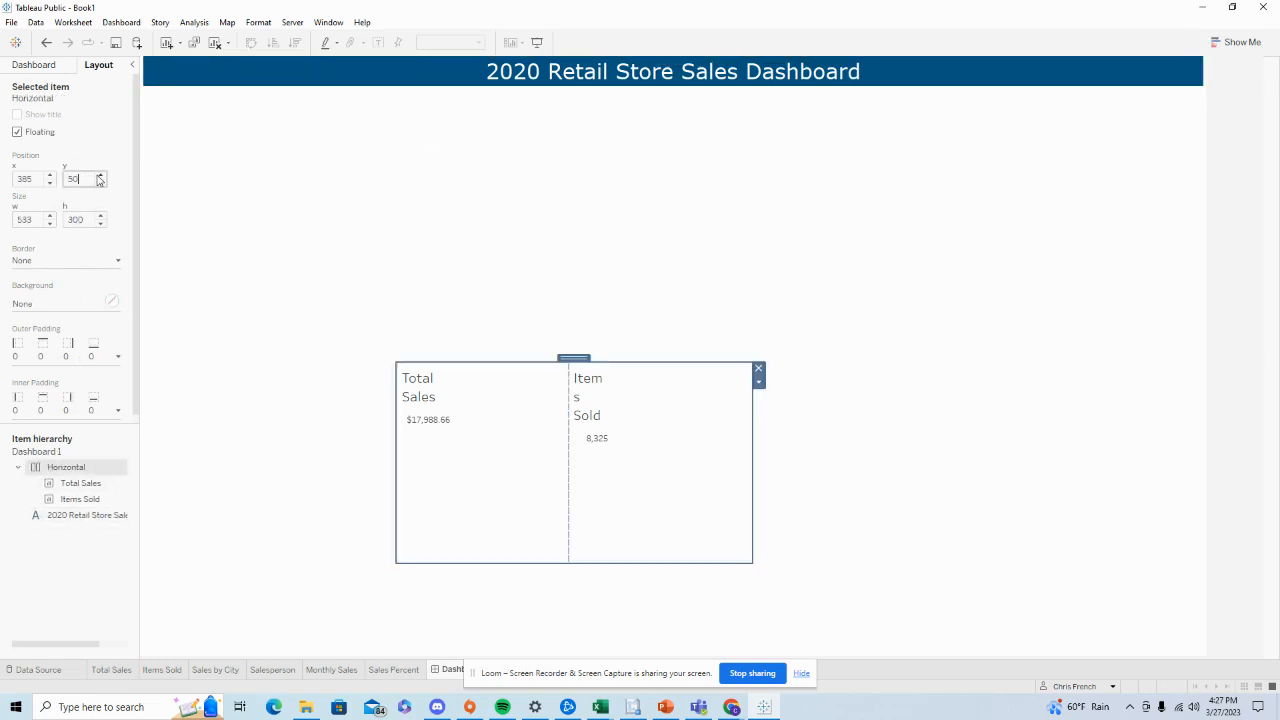
key(Return)
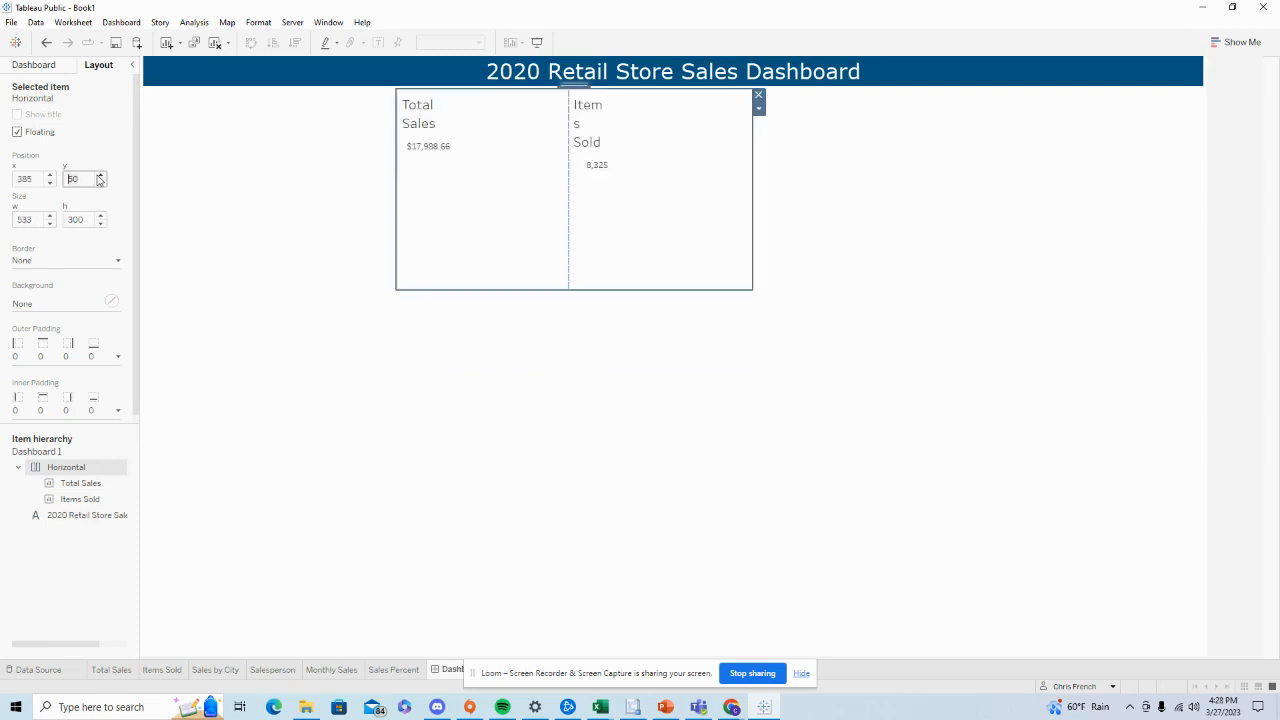
click(33, 179)
key(Return)
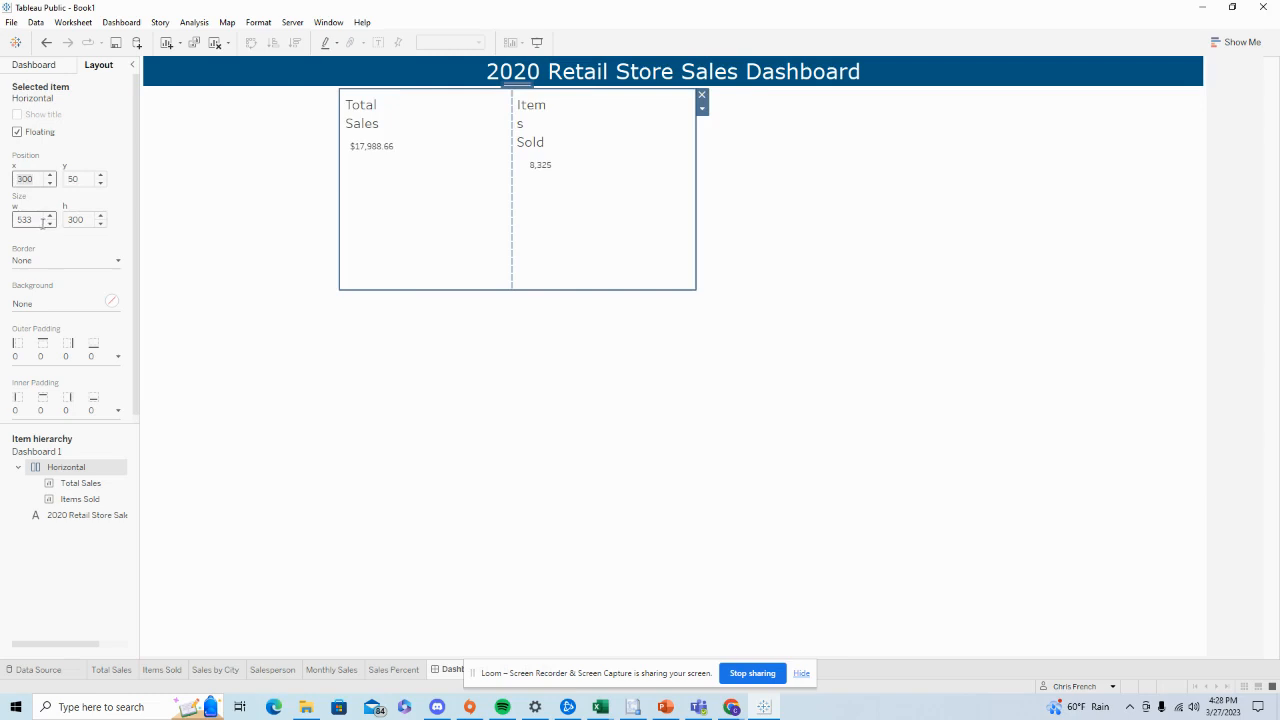
Set the horizontal container's width to 1000, extend Items Sold to its far edge and widen Total Sales to about 457
click(42, 221)
key(Return)
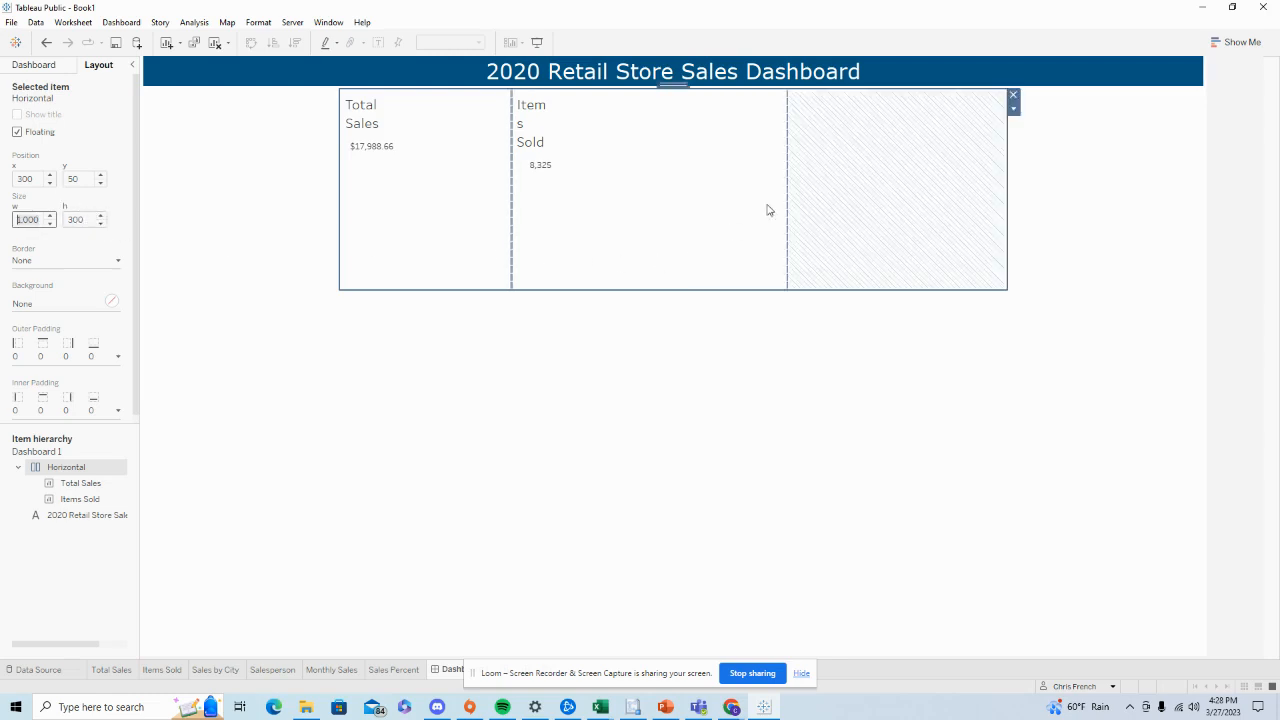
click(797, 206)
drag(787, 197, 1037, 188)
click(497, 206)
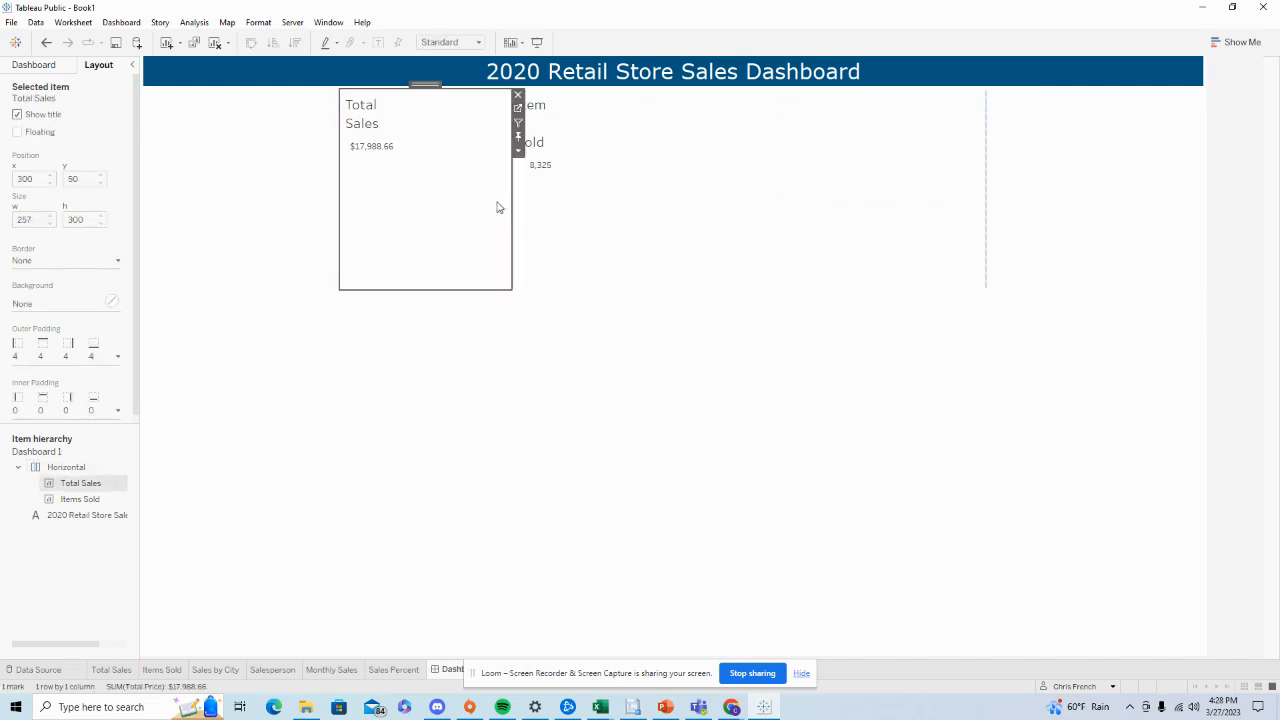
drag(511, 206, 643, 218)
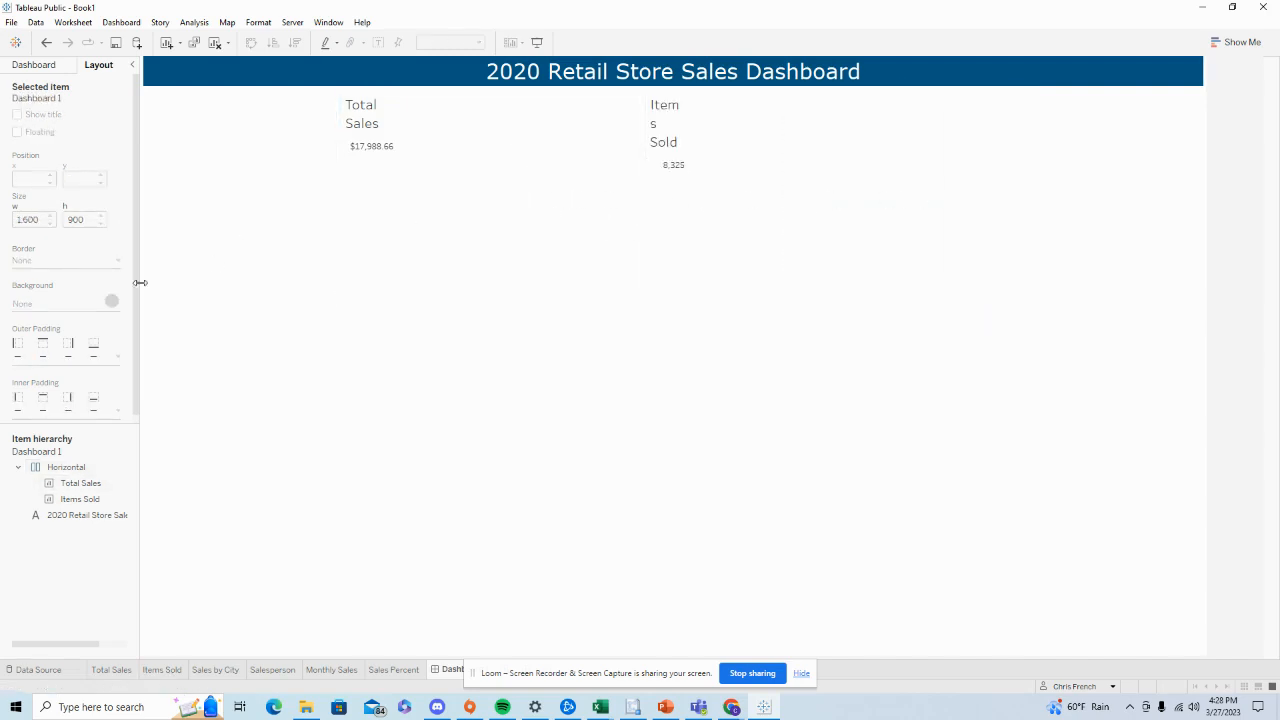
Set the horizontal container's height to 115
click(99, 467)
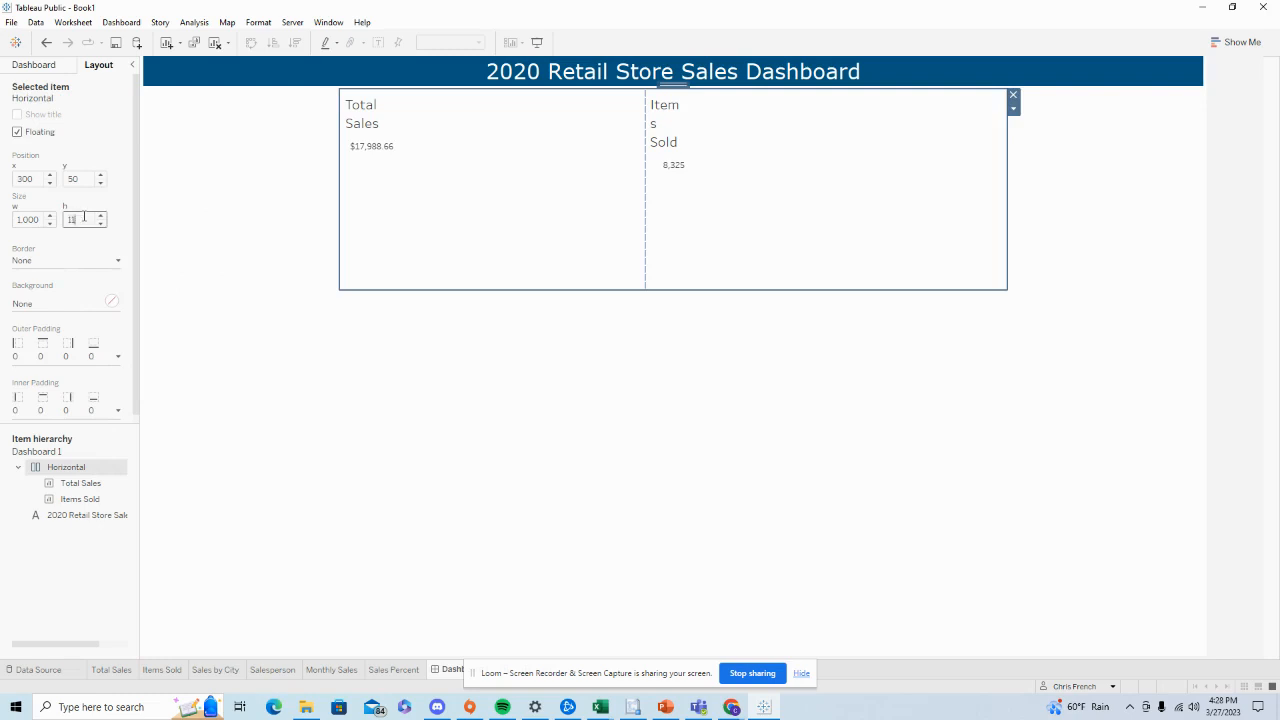
click(84, 218)
text(115)
key(Return)
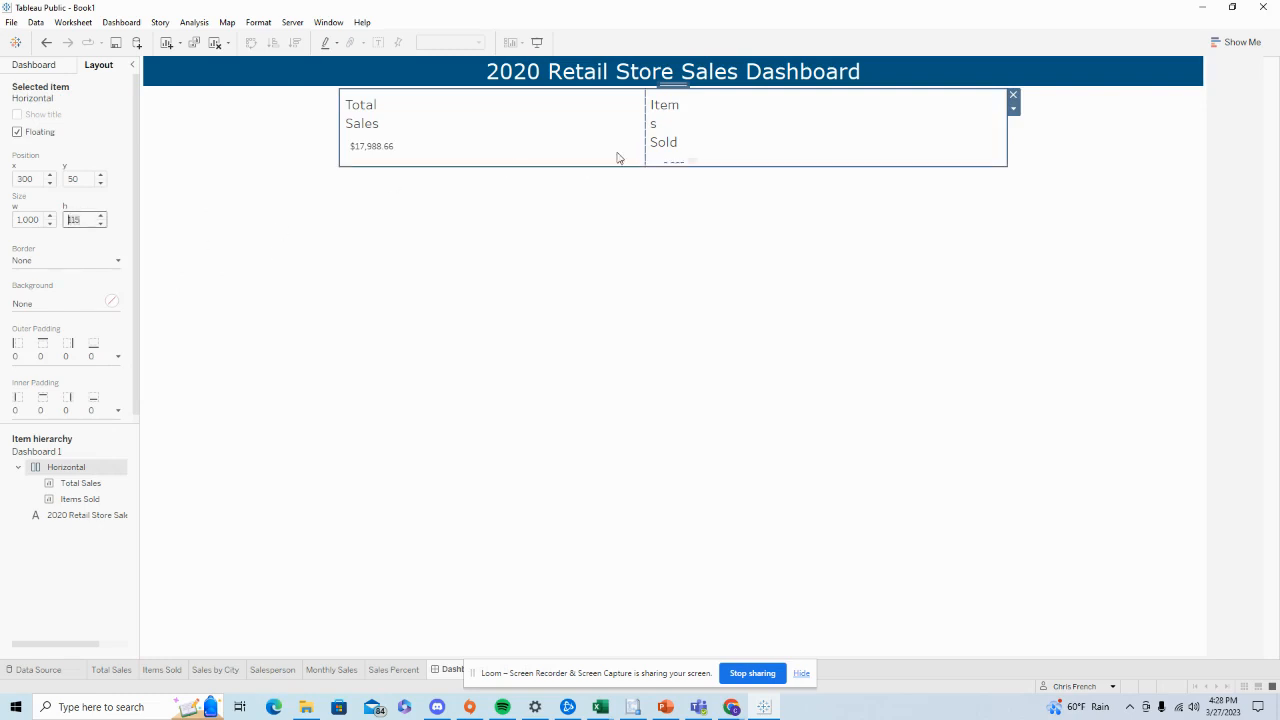
Center-align the title of the Total Sales sheet on the dashboard
double_click(378, 123)
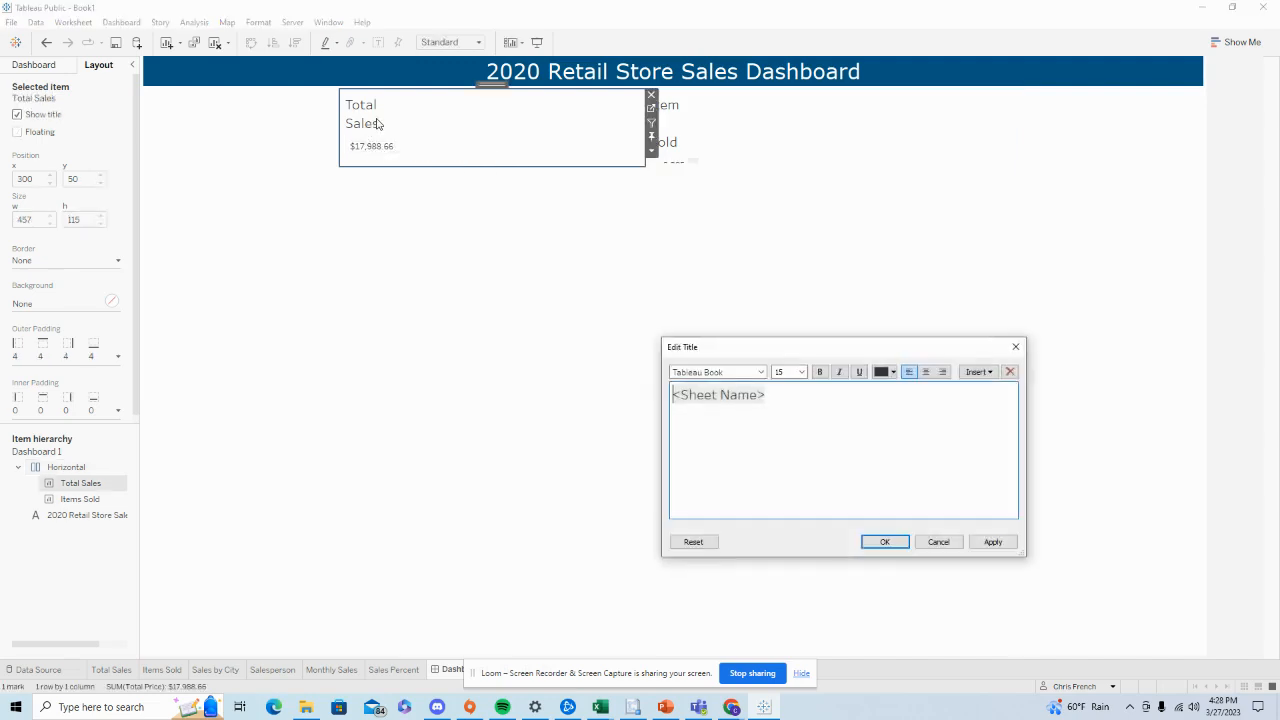
click(925, 372)
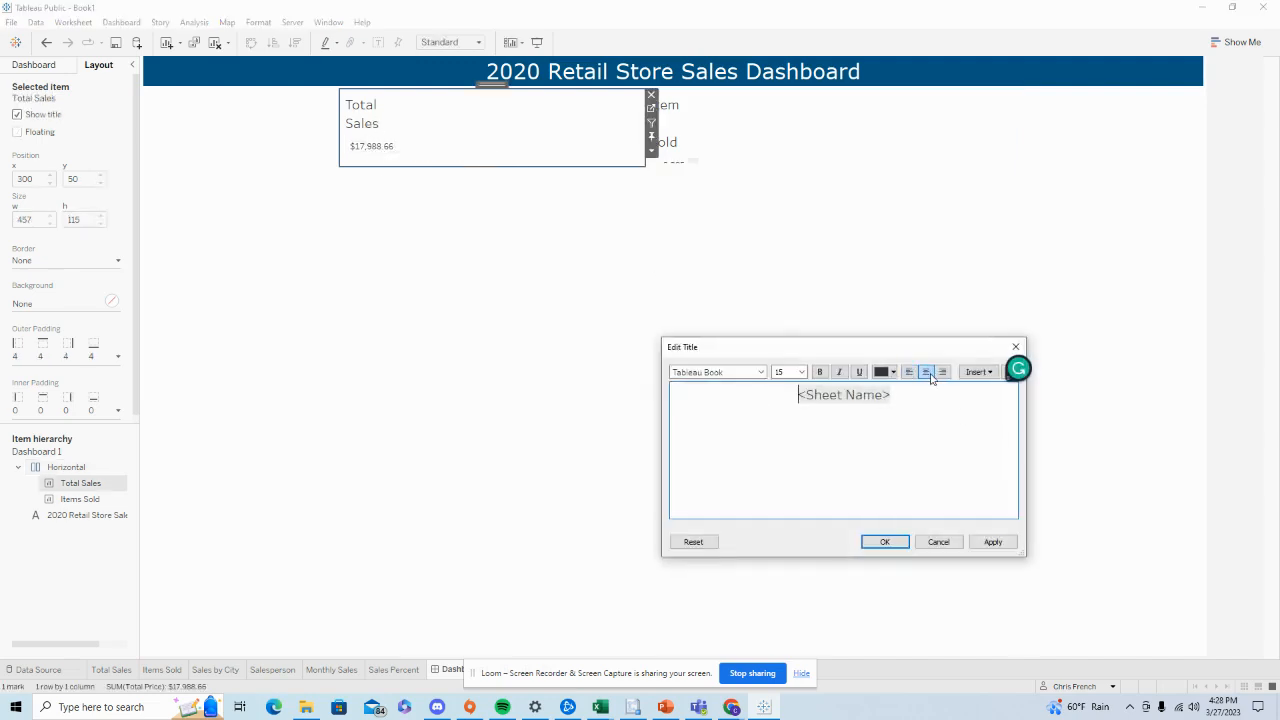
Set the Total Sales title's font size to 28 and fit the sheet to Entire View
drag(898, 395, 780, 378)
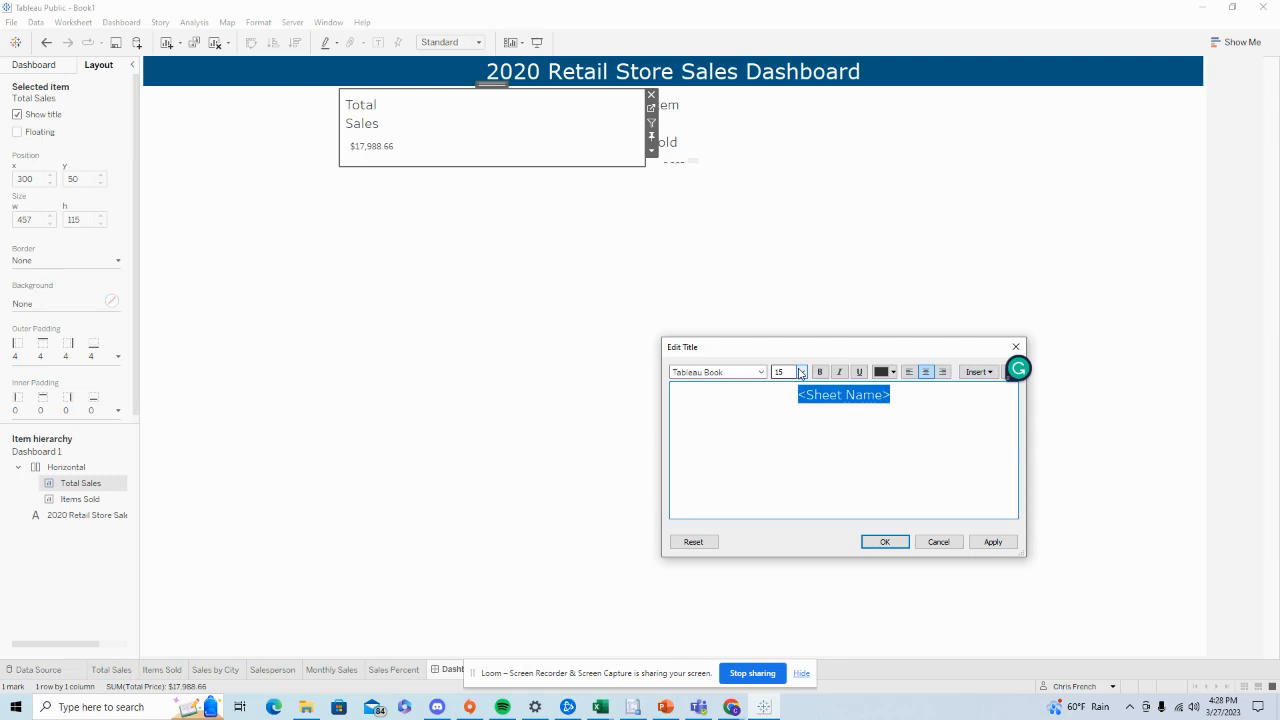
click(801, 372)
click(787, 491)
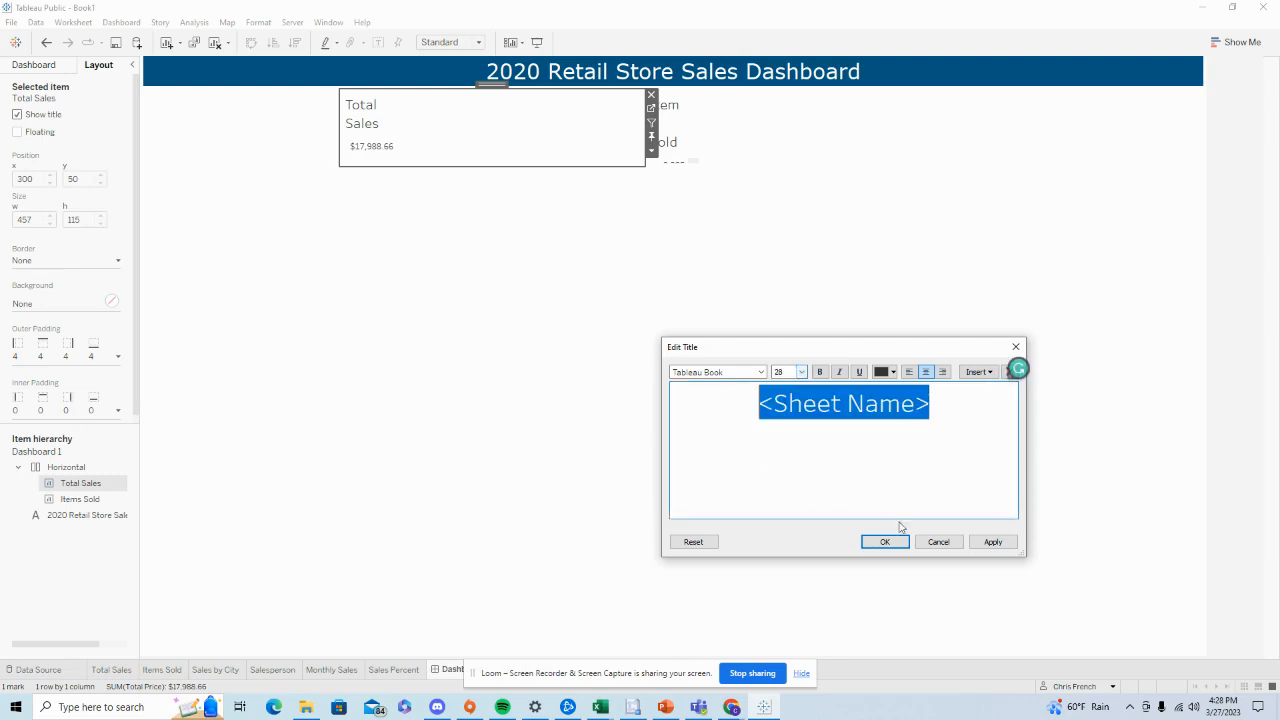
click(900, 541)
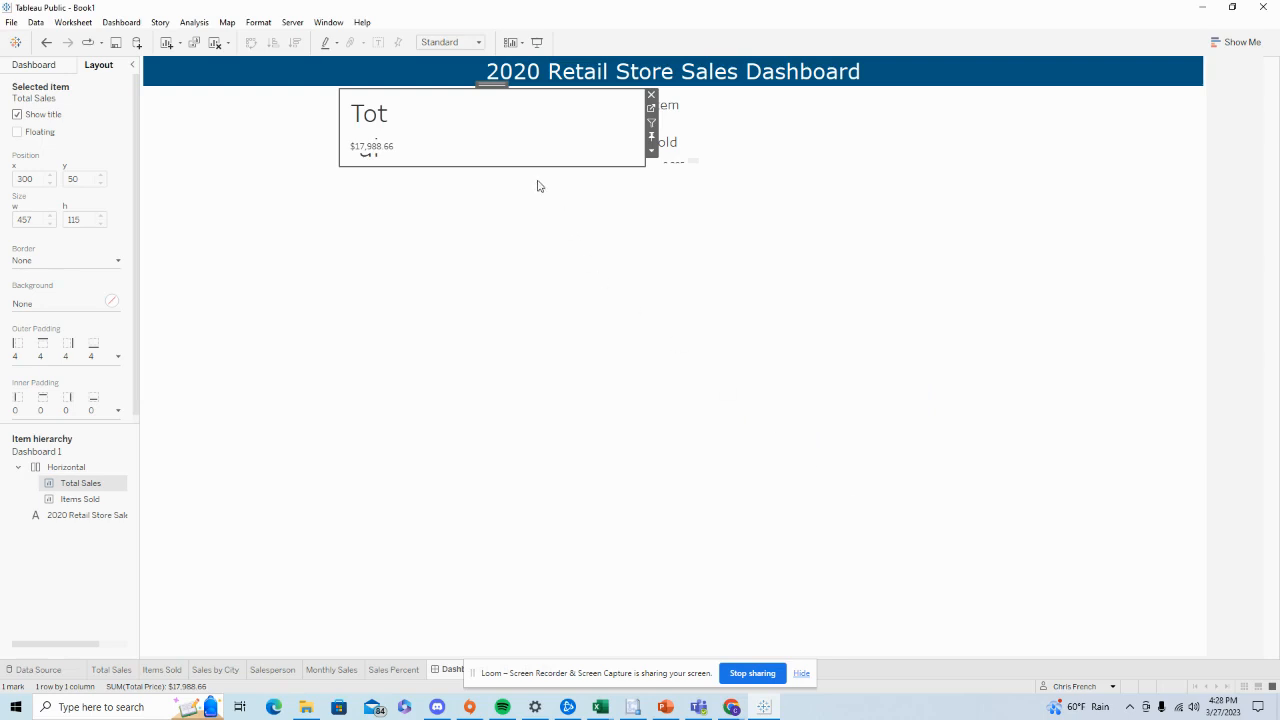
click(478, 44)
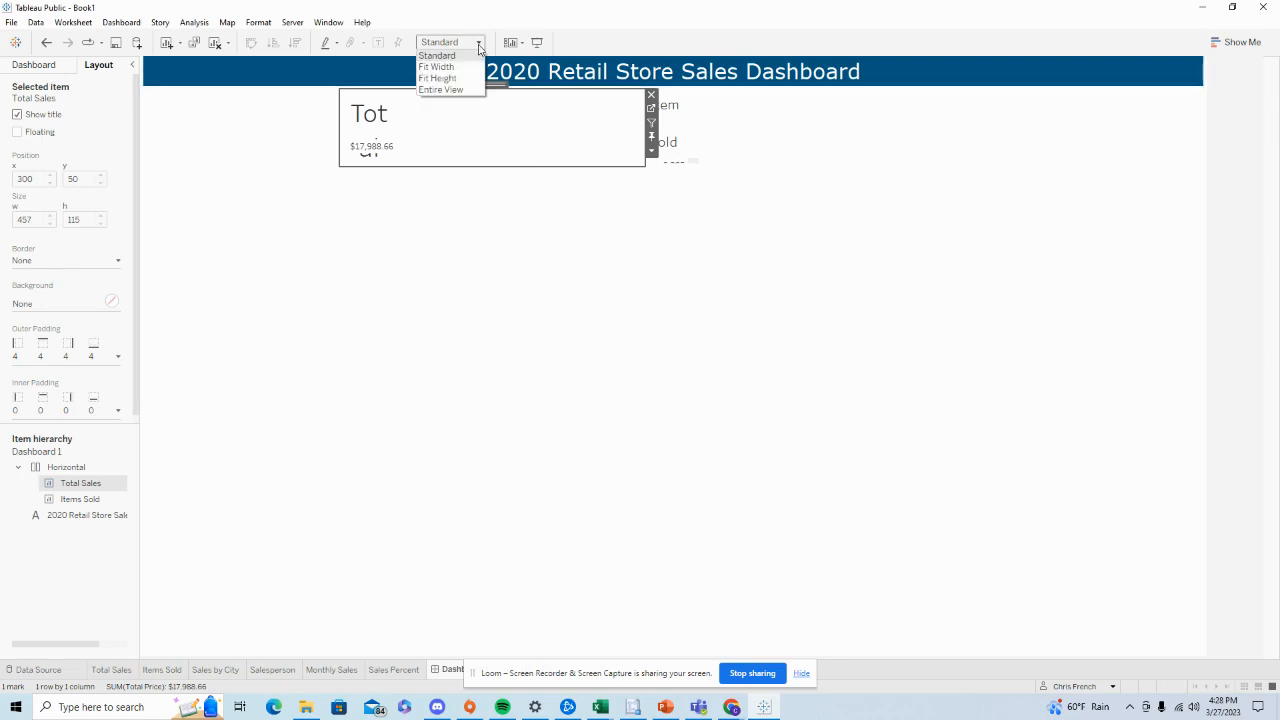
click(469, 97)
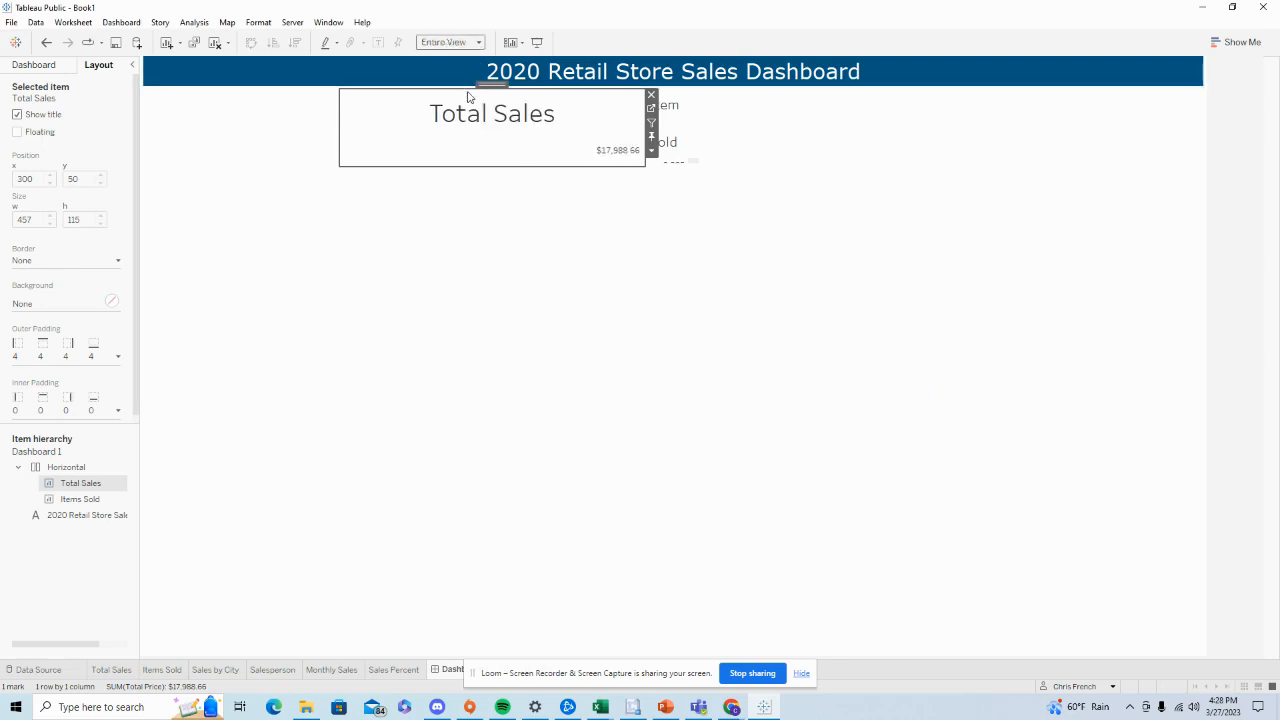
Enlarge the Total Sales sheet's worksheet font so the dollar value matches the size of its title
right_click(587, 155)
click(625, 208)
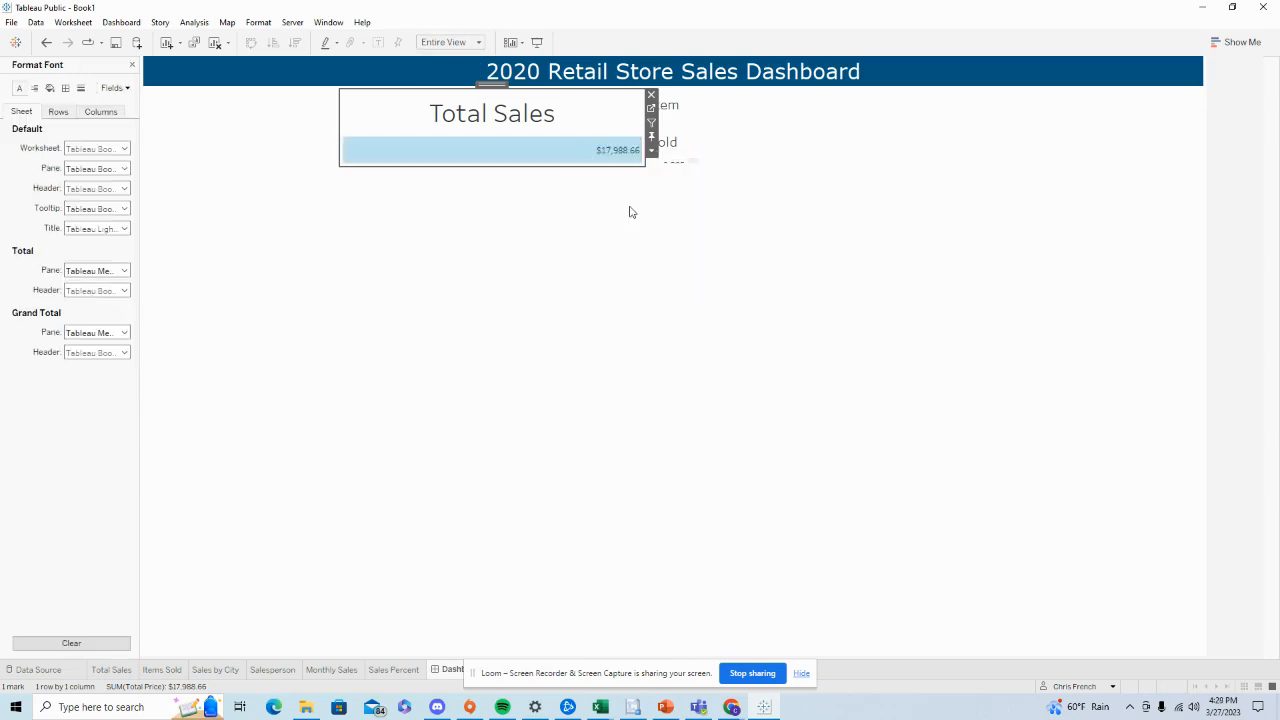
click(124, 149)
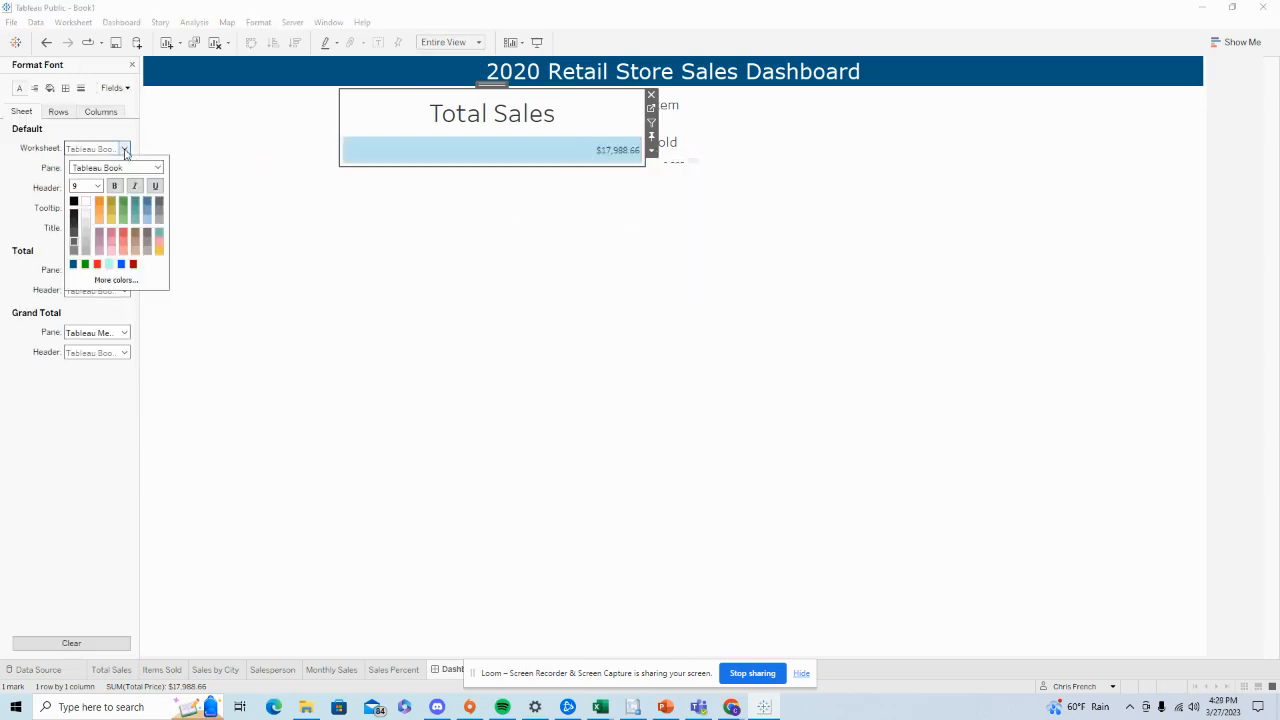
click(90, 186)
click(80, 309)
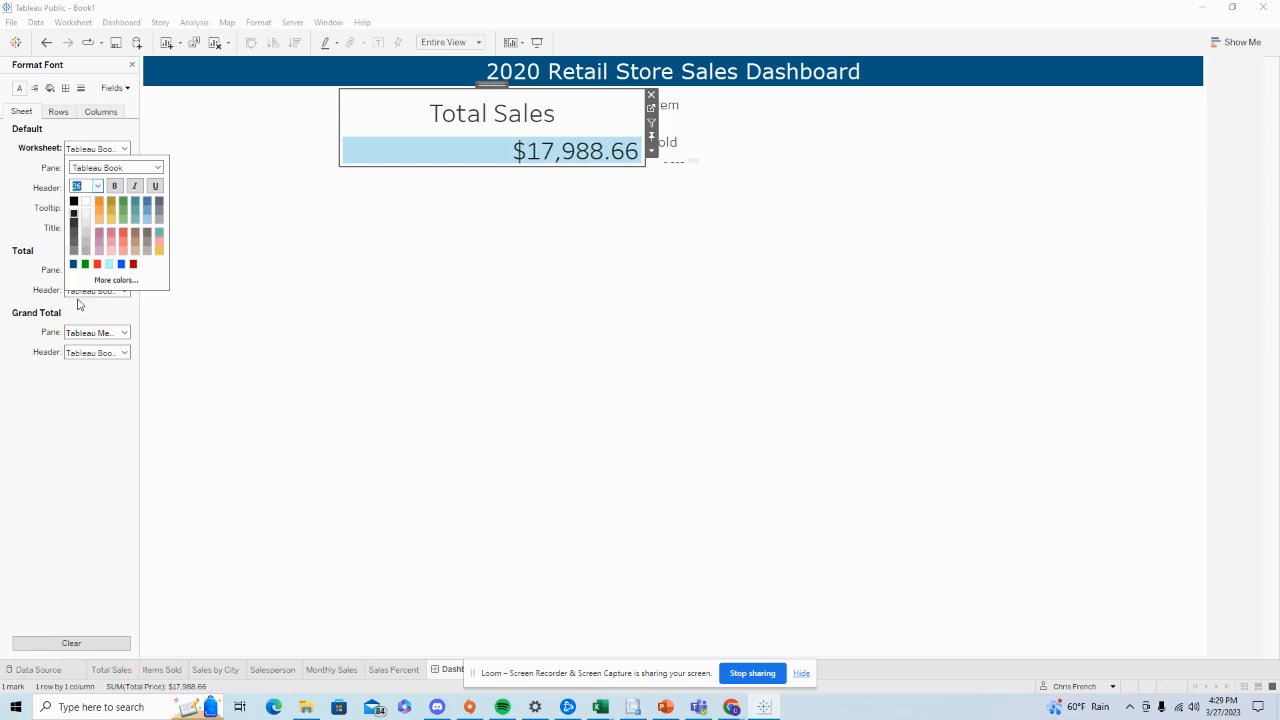
click(224, 165)
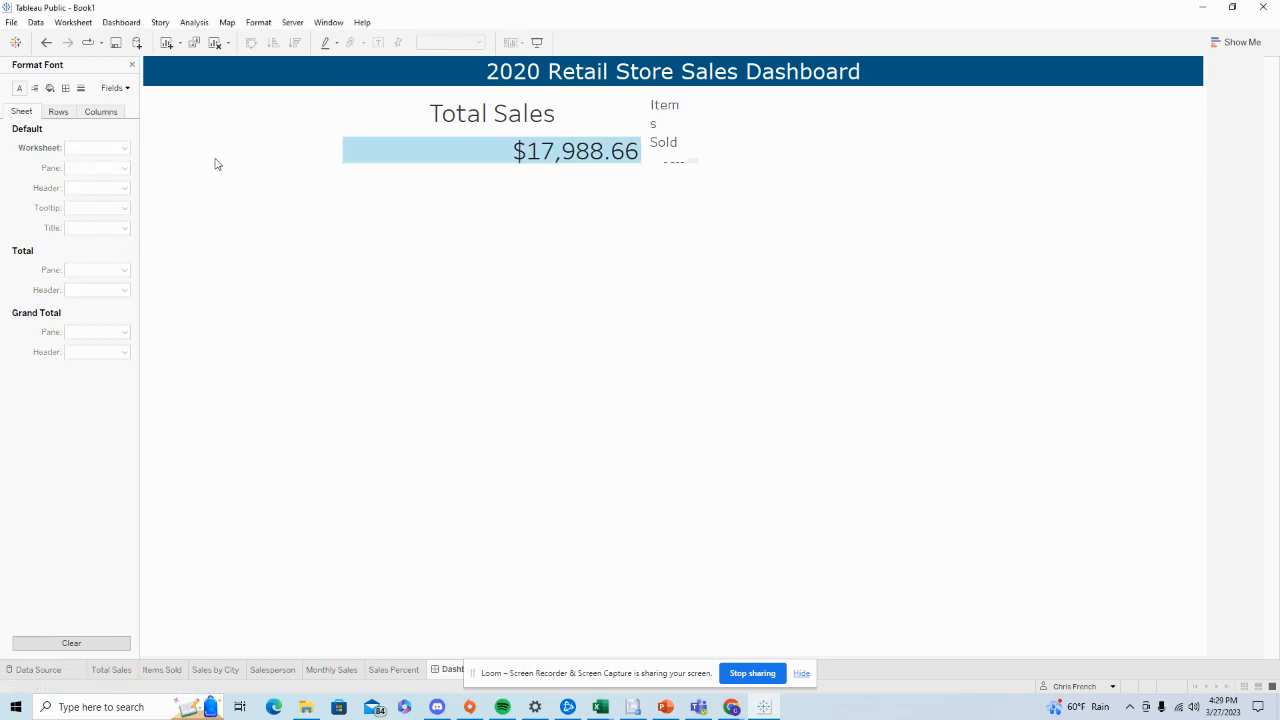
Center the Total Sales value horizontally through the sheet's default pane alignment
click(474, 160)
right_click(474, 160)
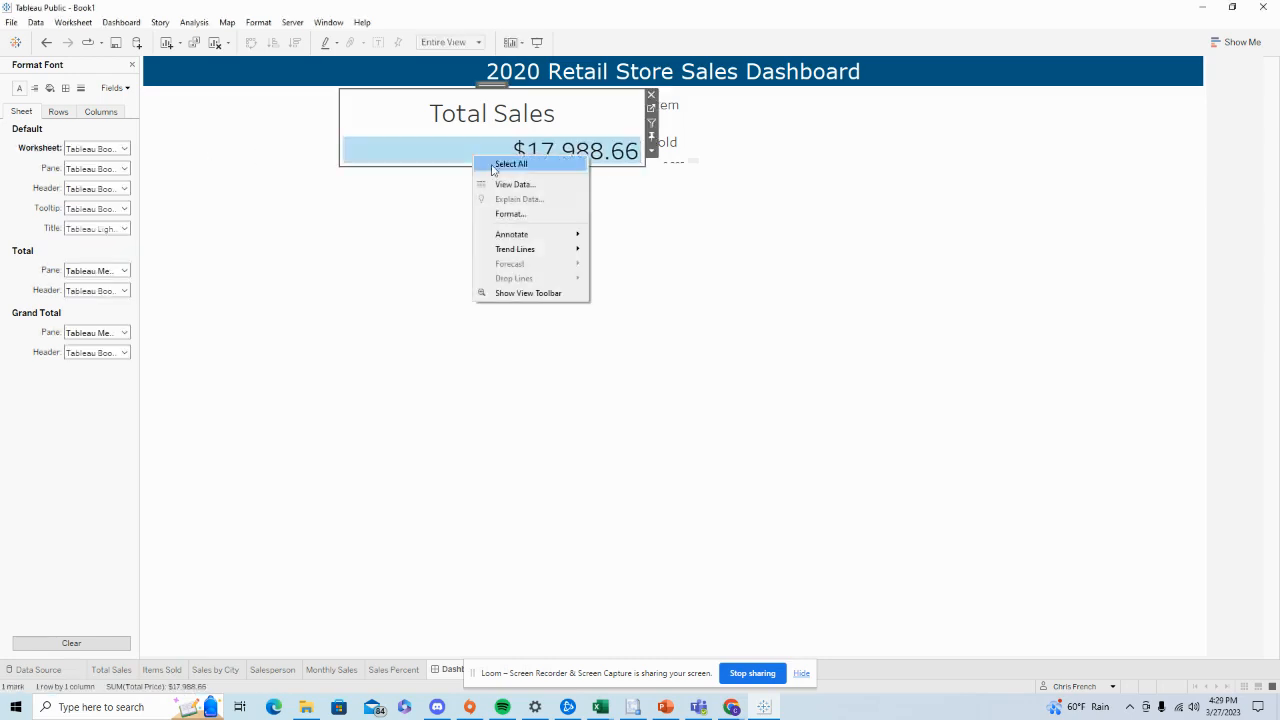
click(517, 219)
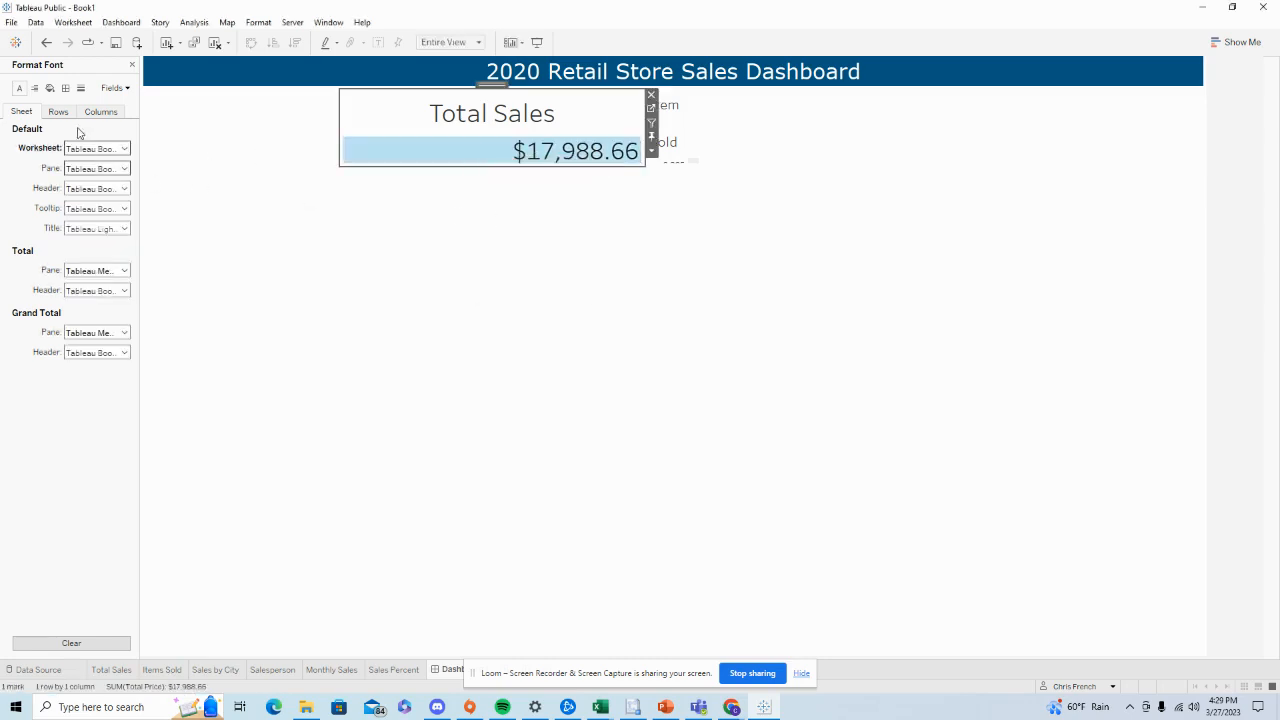
click(81, 89)
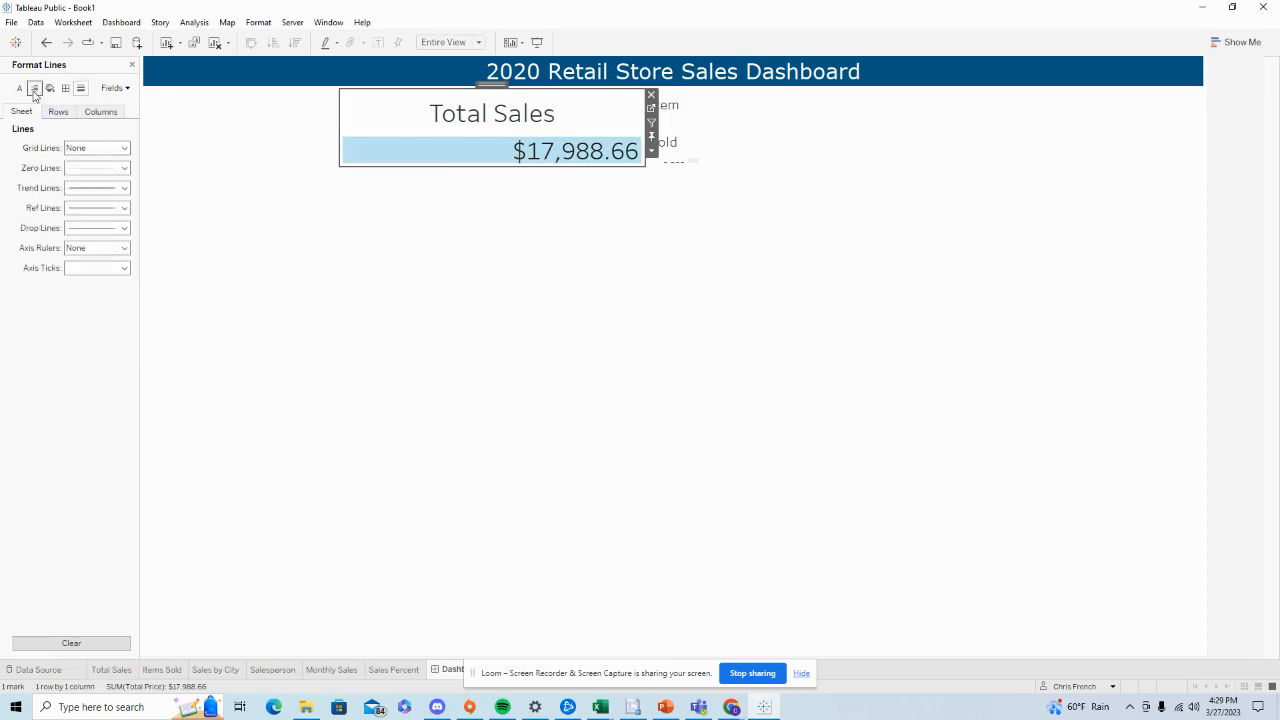
click(34, 88)
click(126, 150)
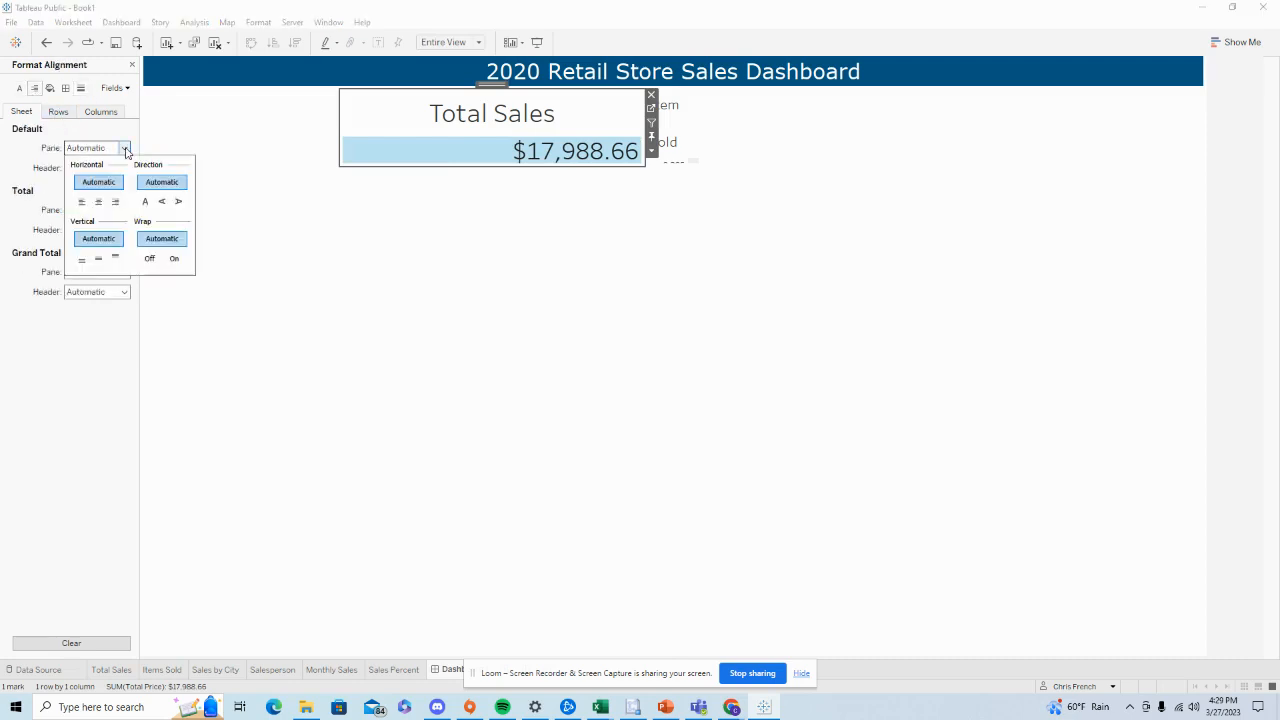
click(98, 201)
click(466, 307)
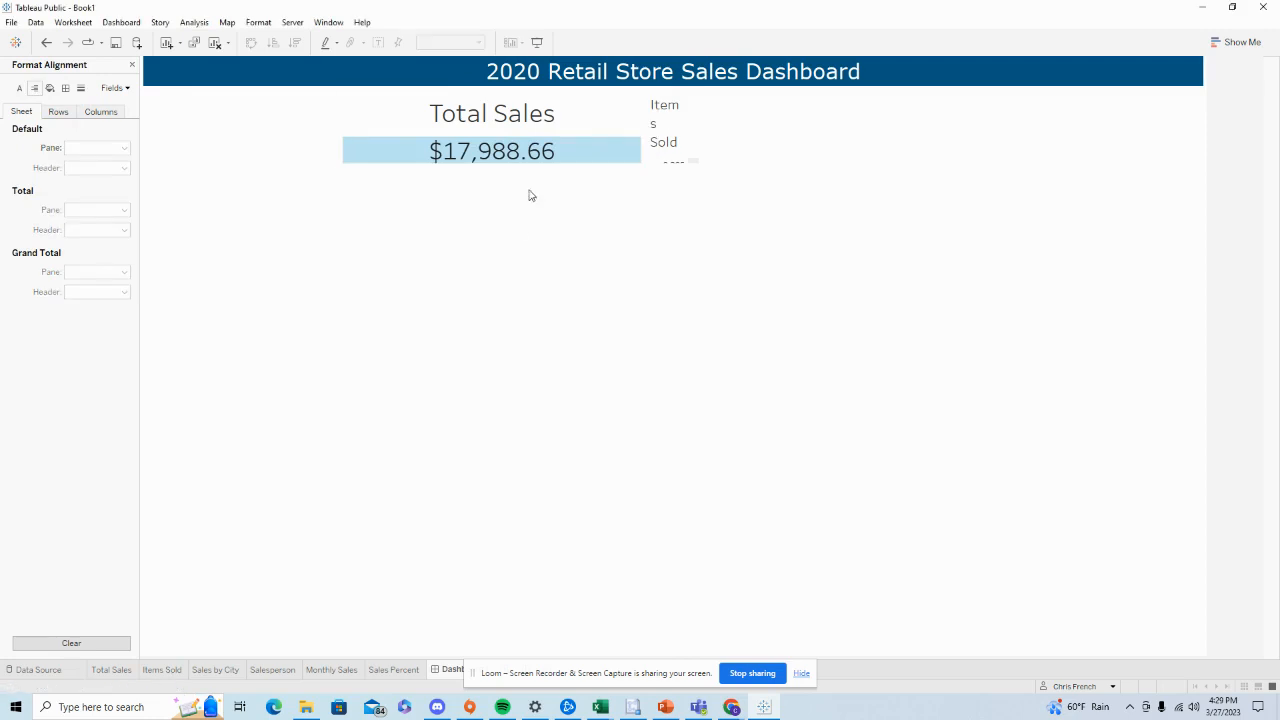
click(573, 163)
Center the Items Sold title at font size 28 and fit the sheet to Entire View
click(733, 116)
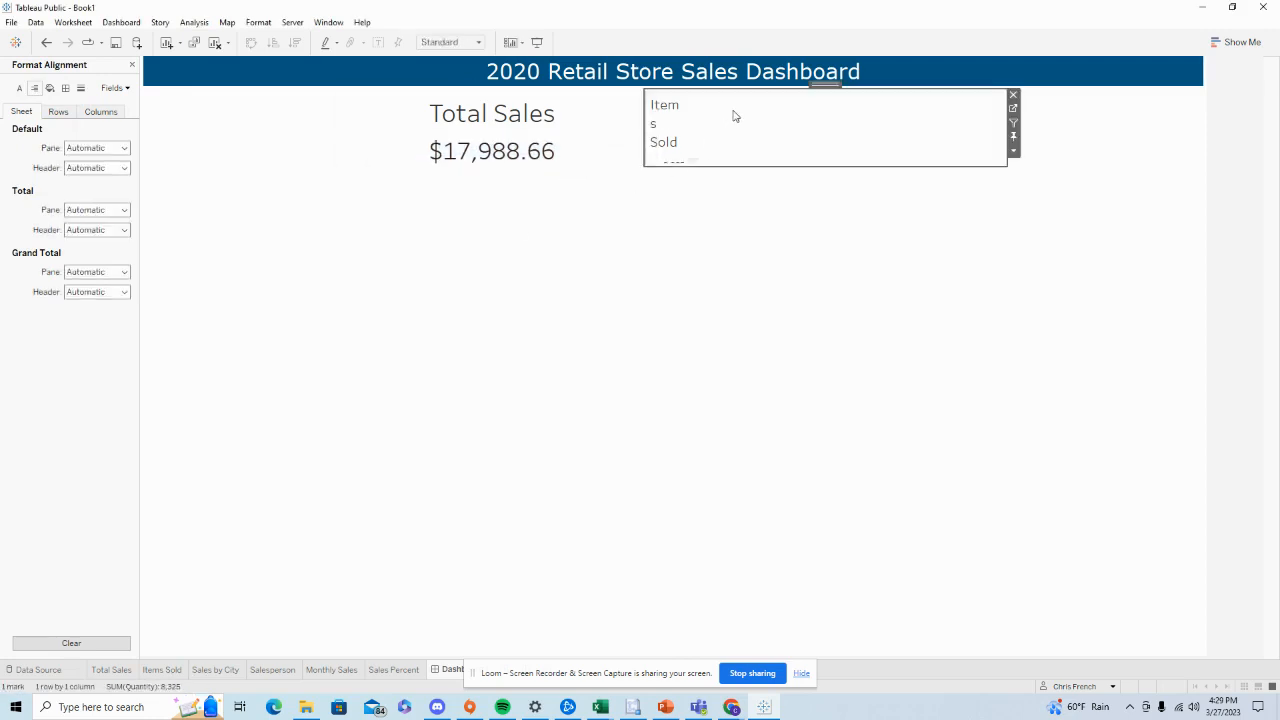
double_click(674, 121)
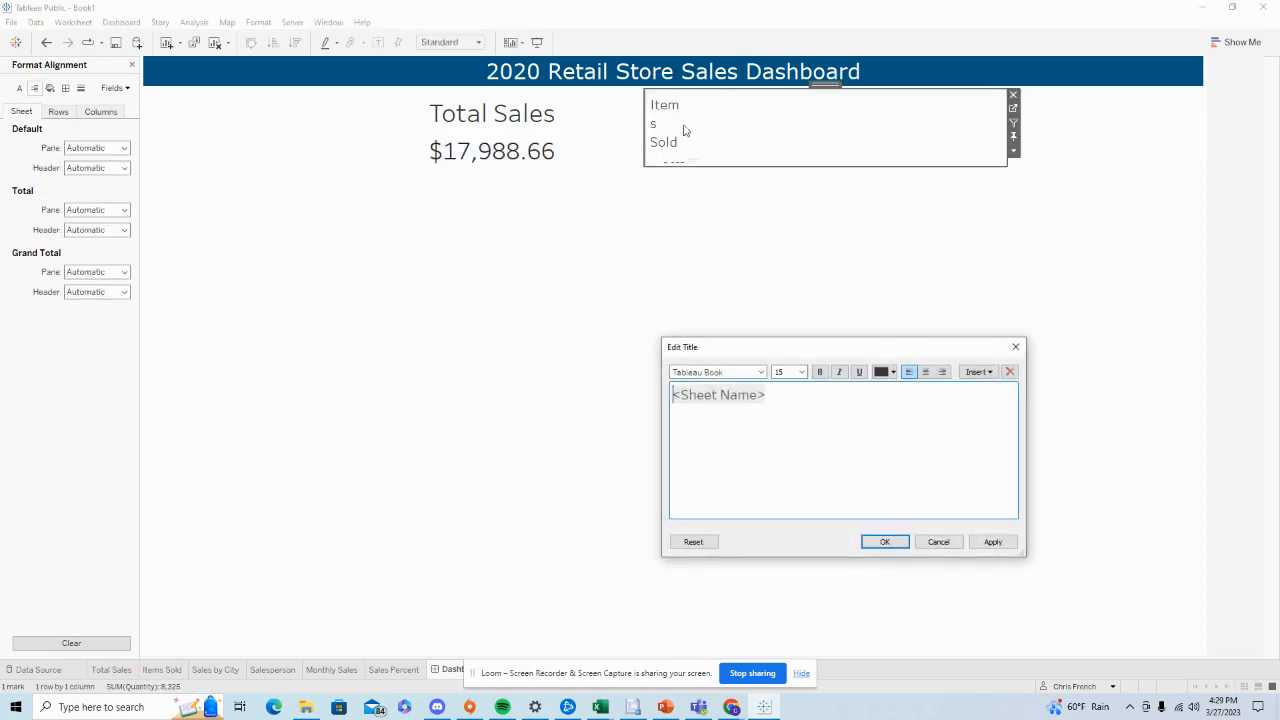
click(925, 371)
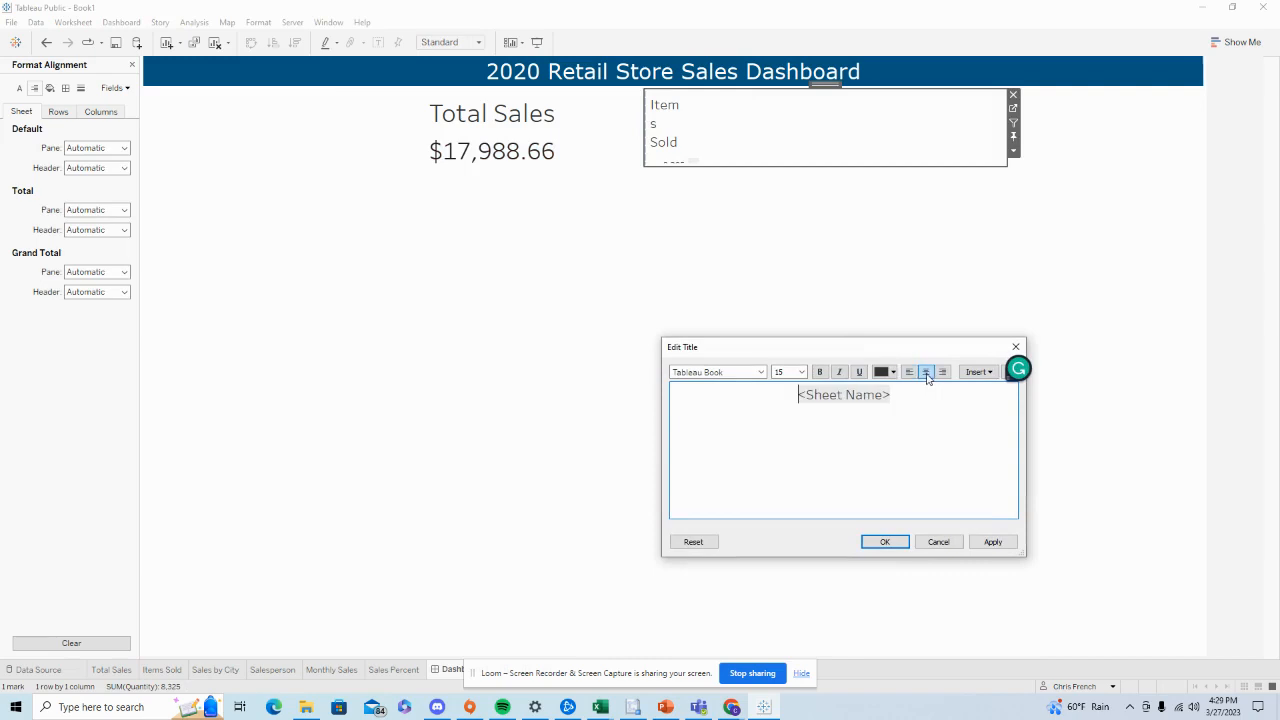
click(802, 372)
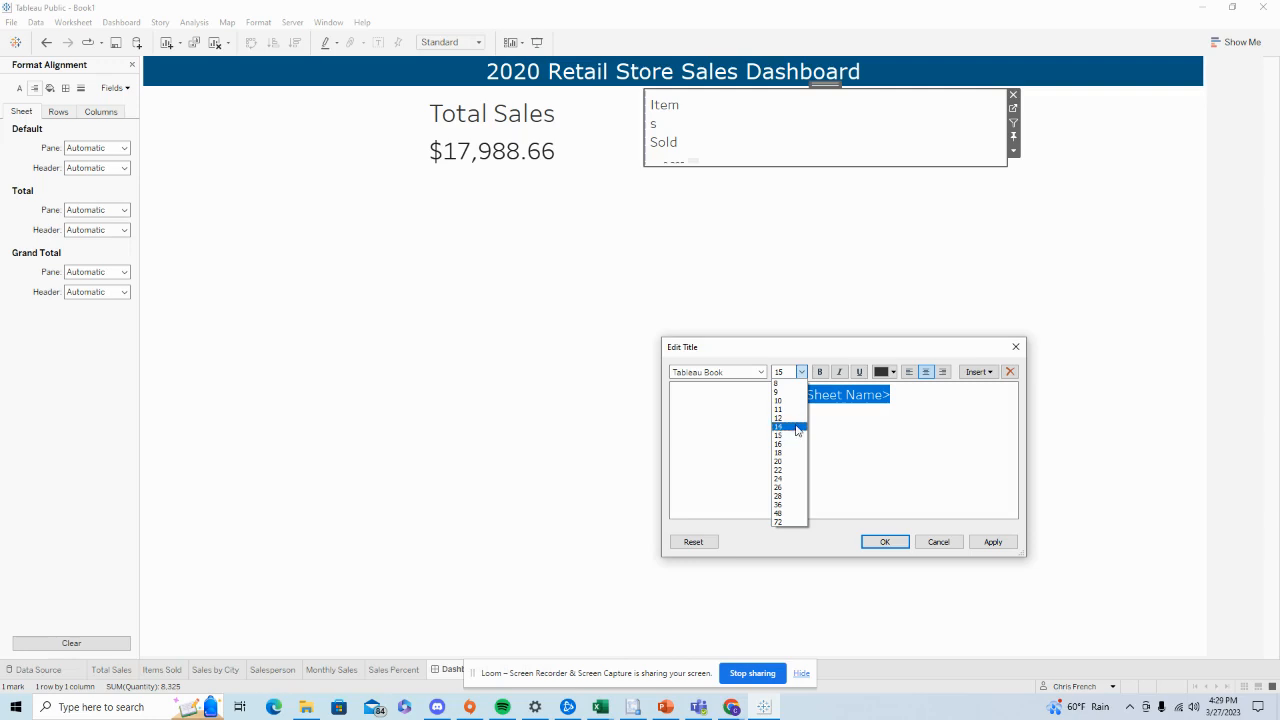
click(789, 495)
click(886, 541)
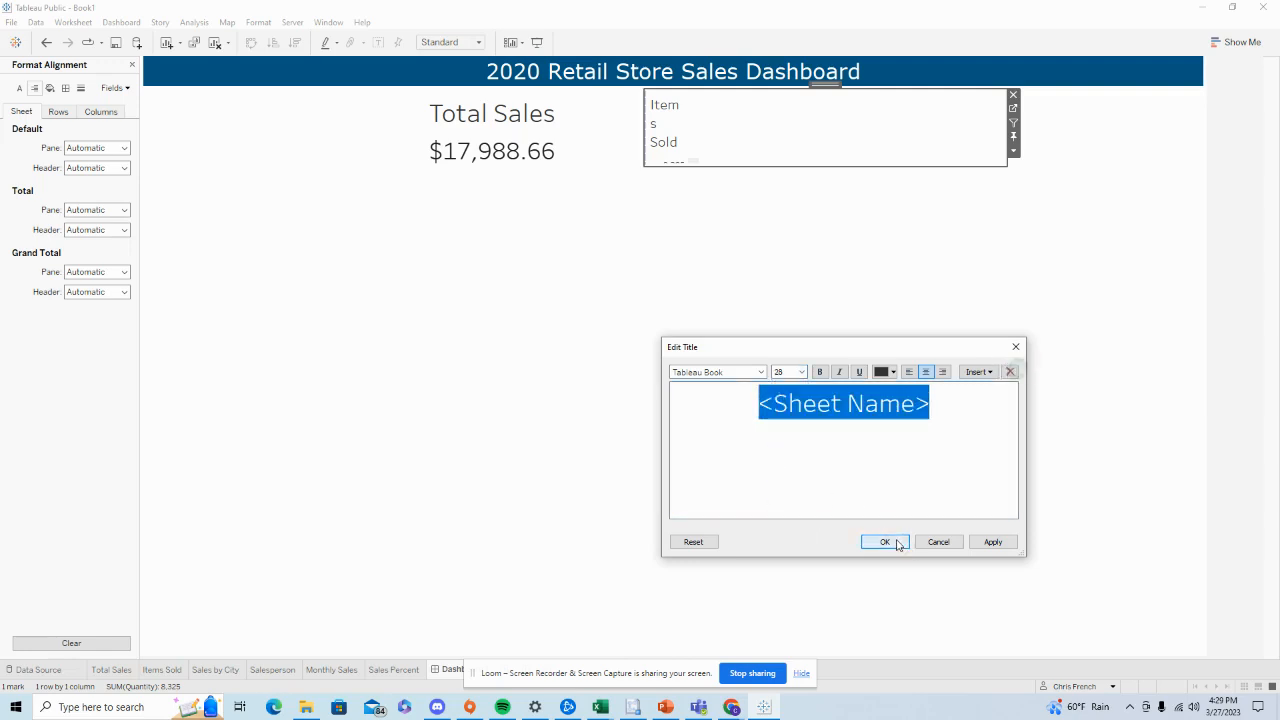
click(479, 43)
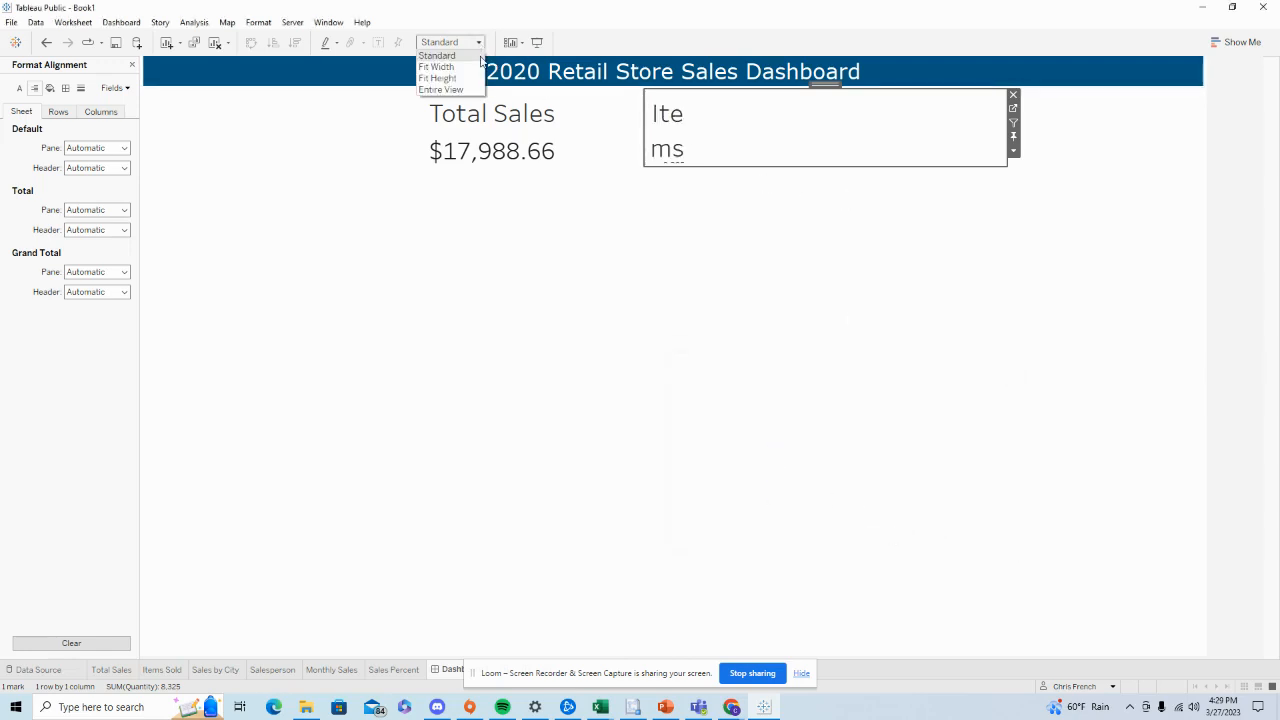
click(463, 90)
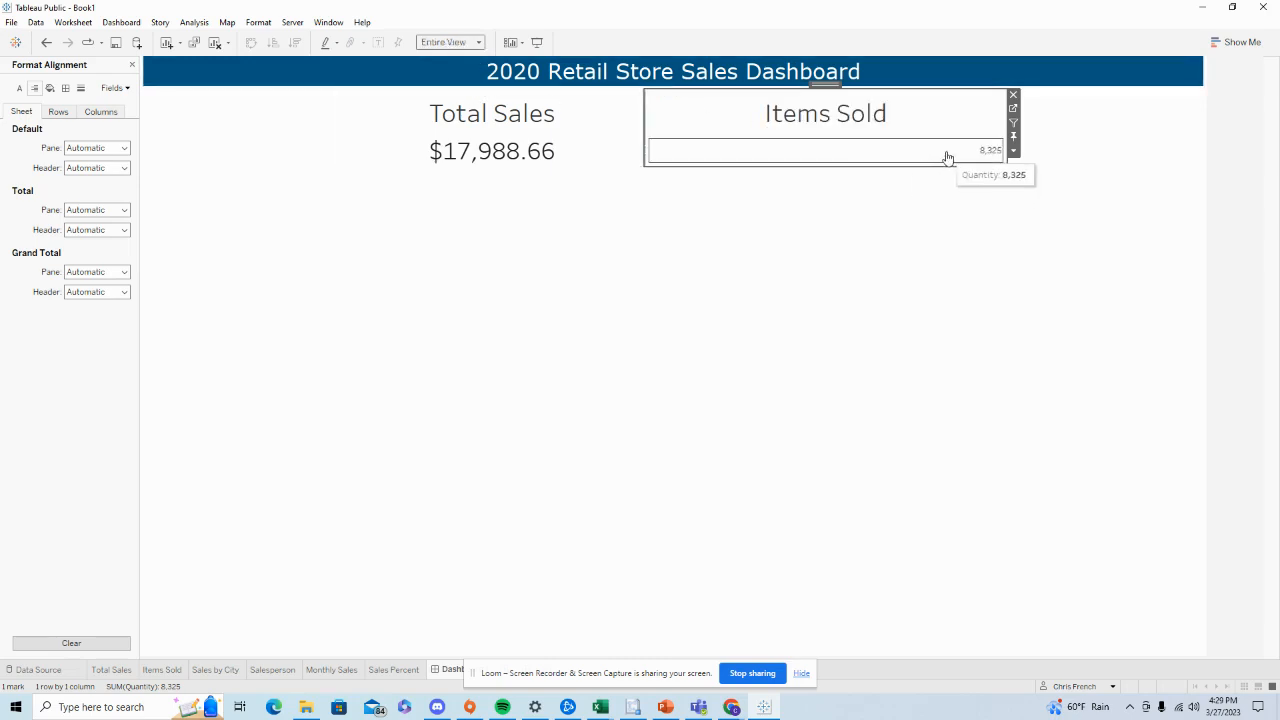
Enlarge the Items Sold sheet's worksheet font so the quantity matches the size of its title
right_click(945, 152)
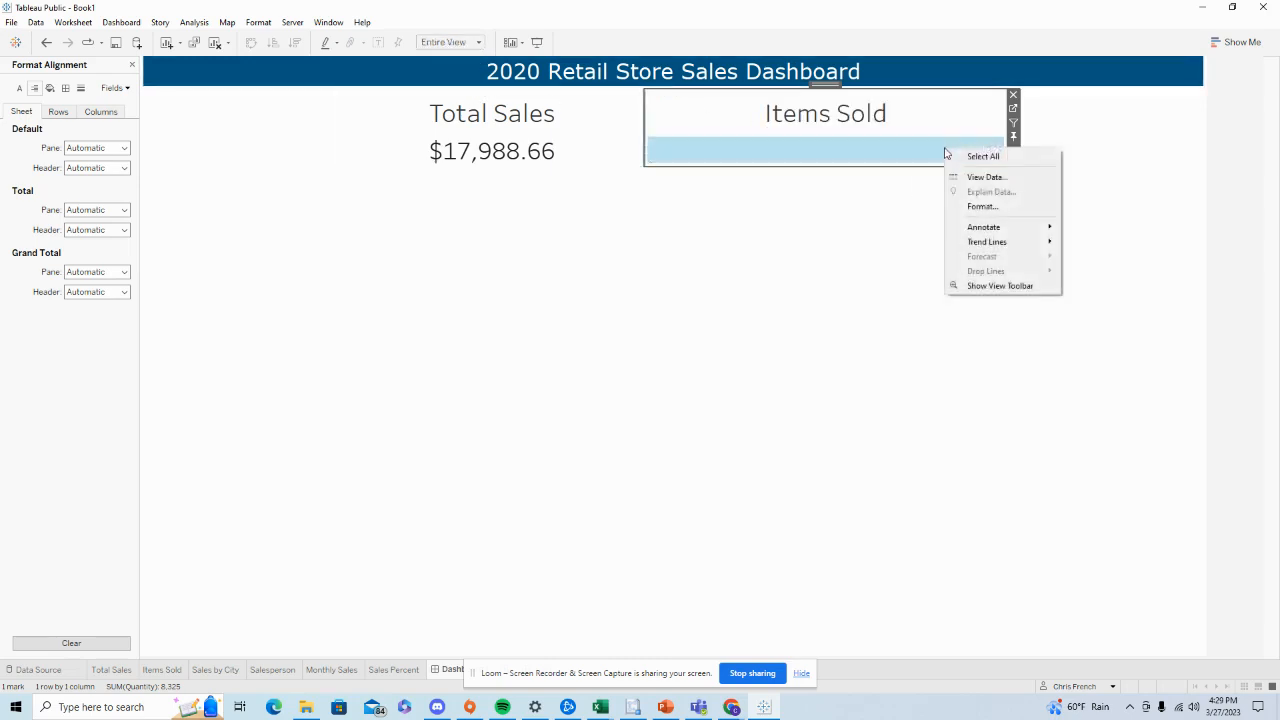
click(980, 206)
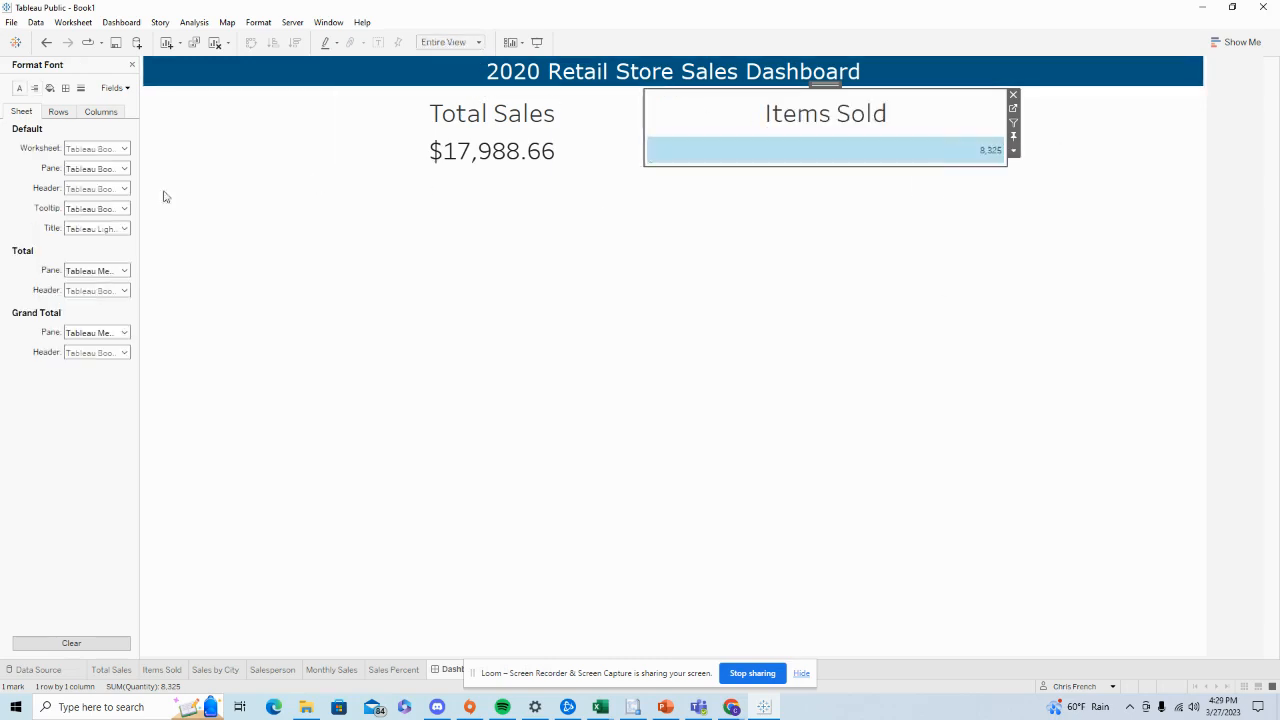
click(97, 149)
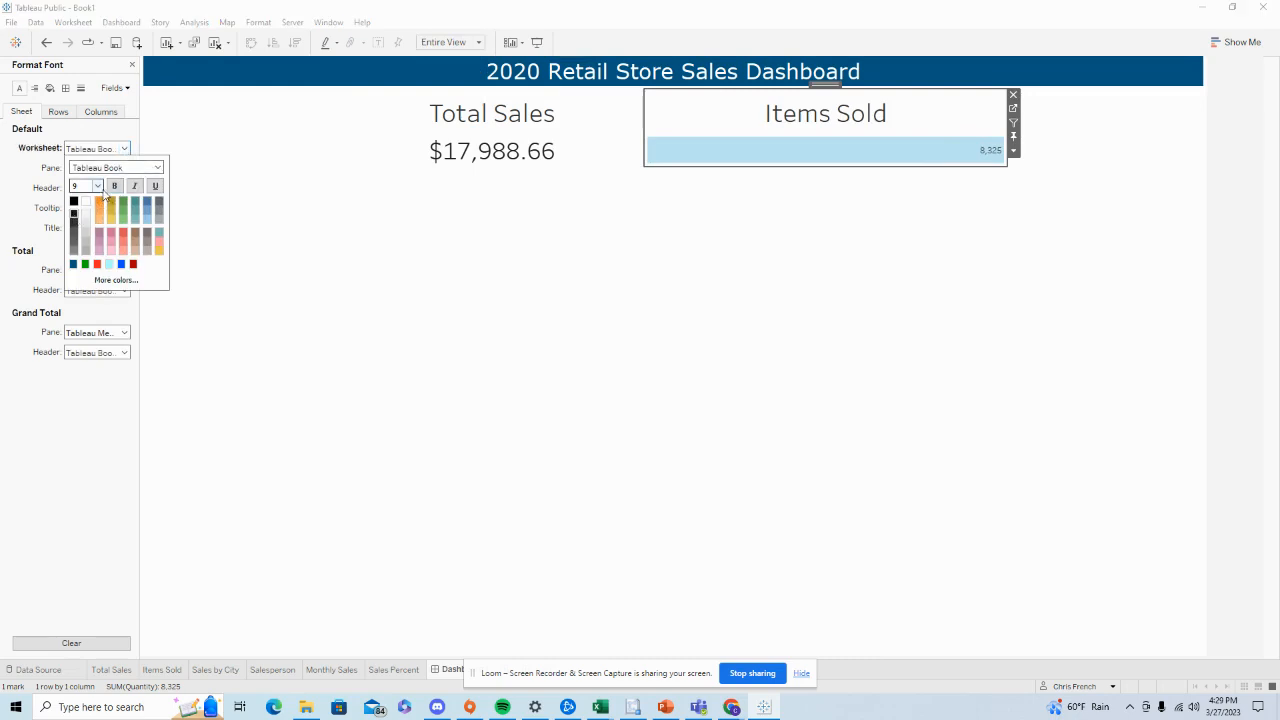
click(97, 186)
click(88, 308)
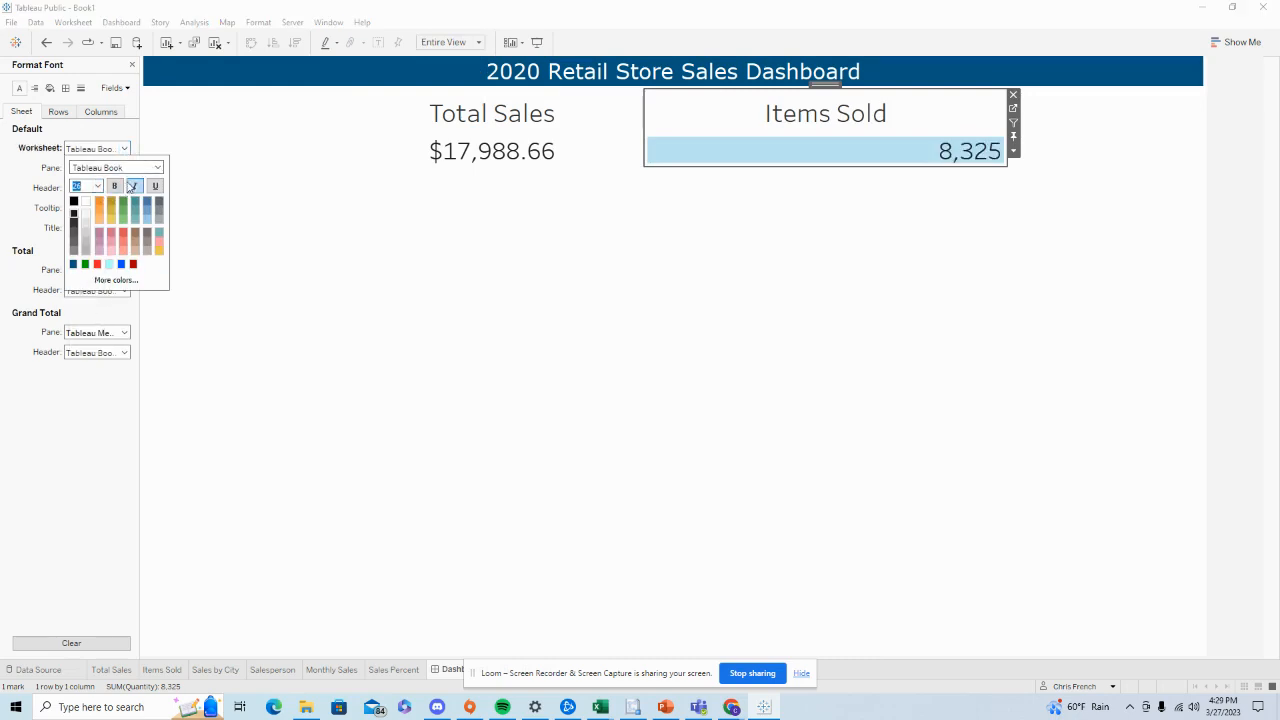
click(196, 203)
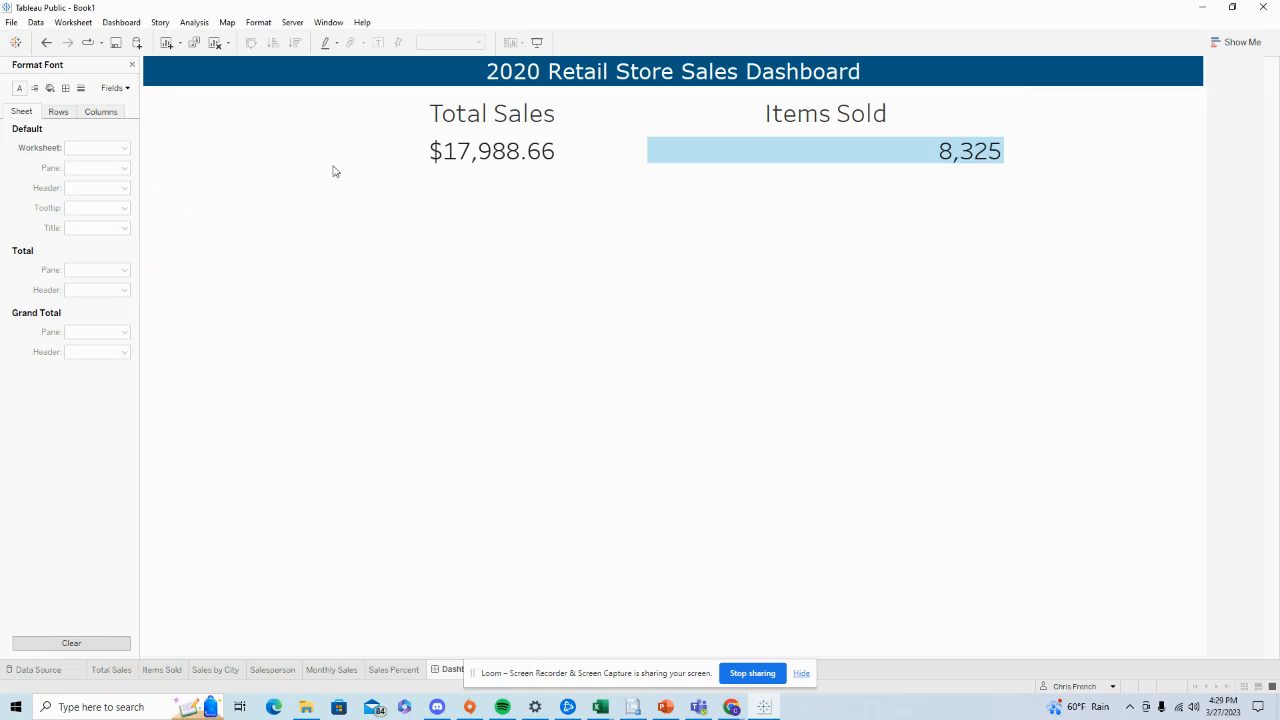
Center the Items Sold quantity horizontally through the sheet's default pane alignment
right_click(820, 164)
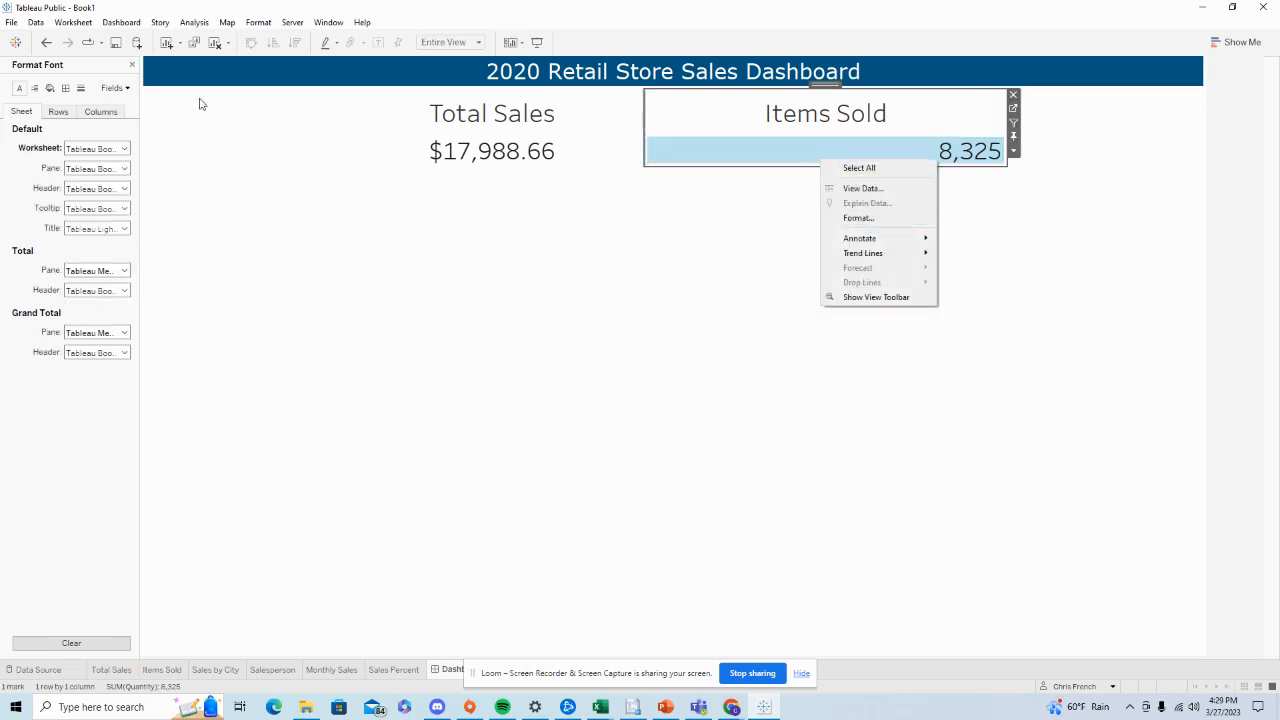
click(35, 89)
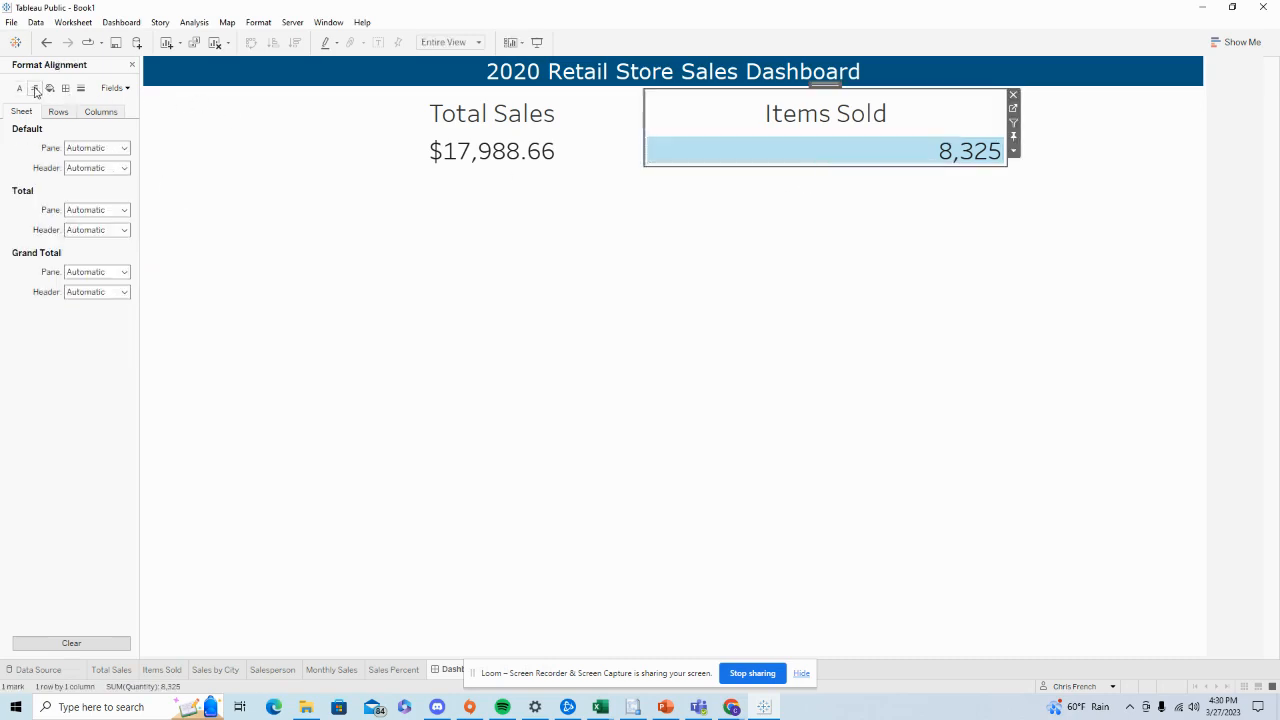
click(122, 149)
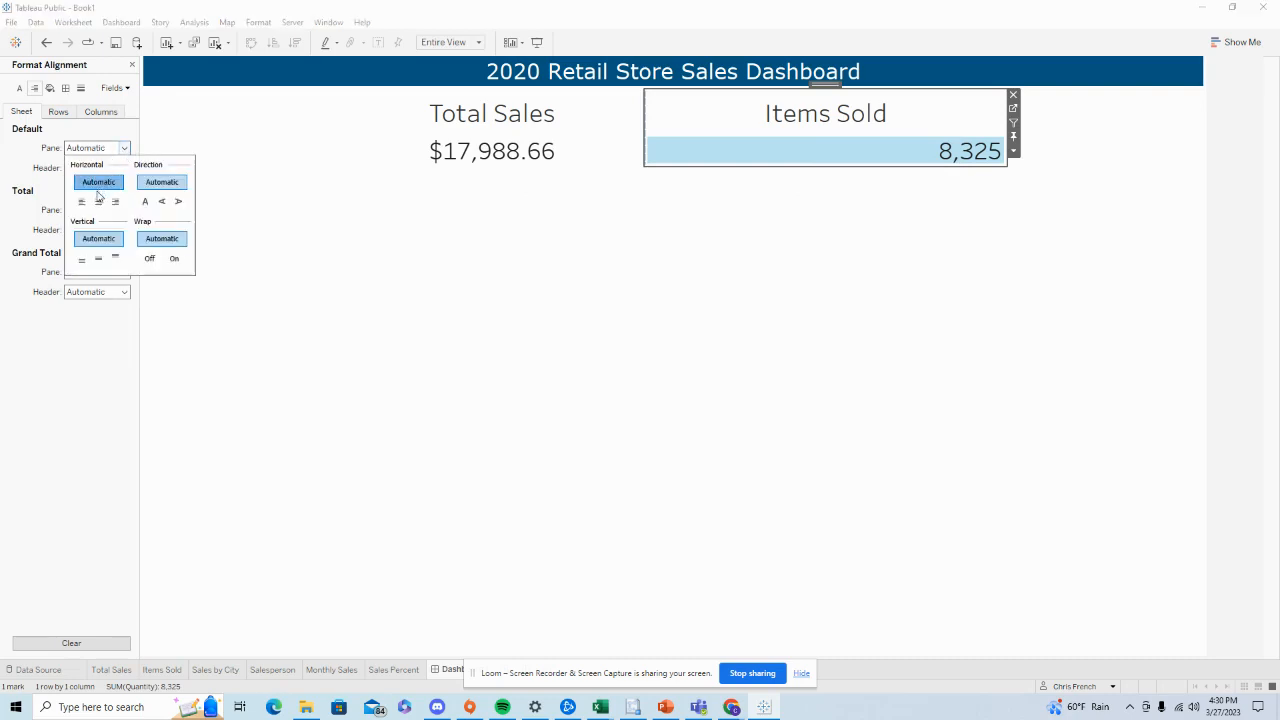
click(98, 201)
click(800, 245)
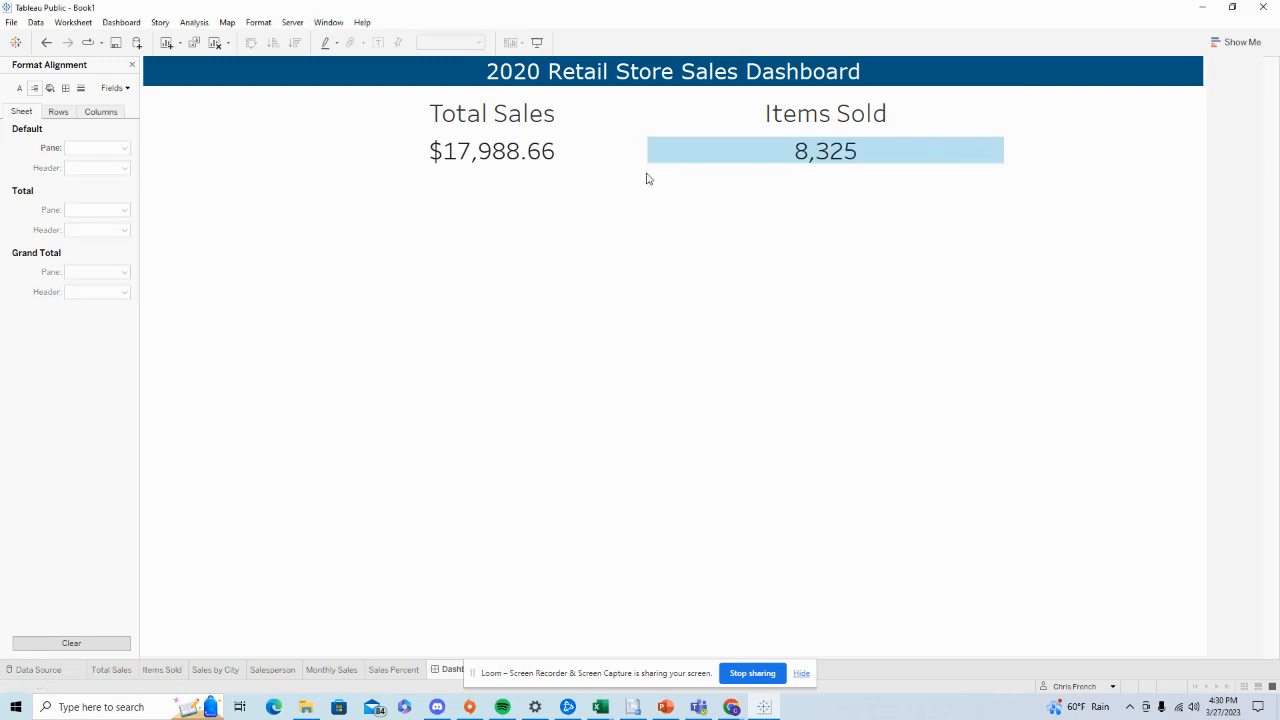
click(758, 162)
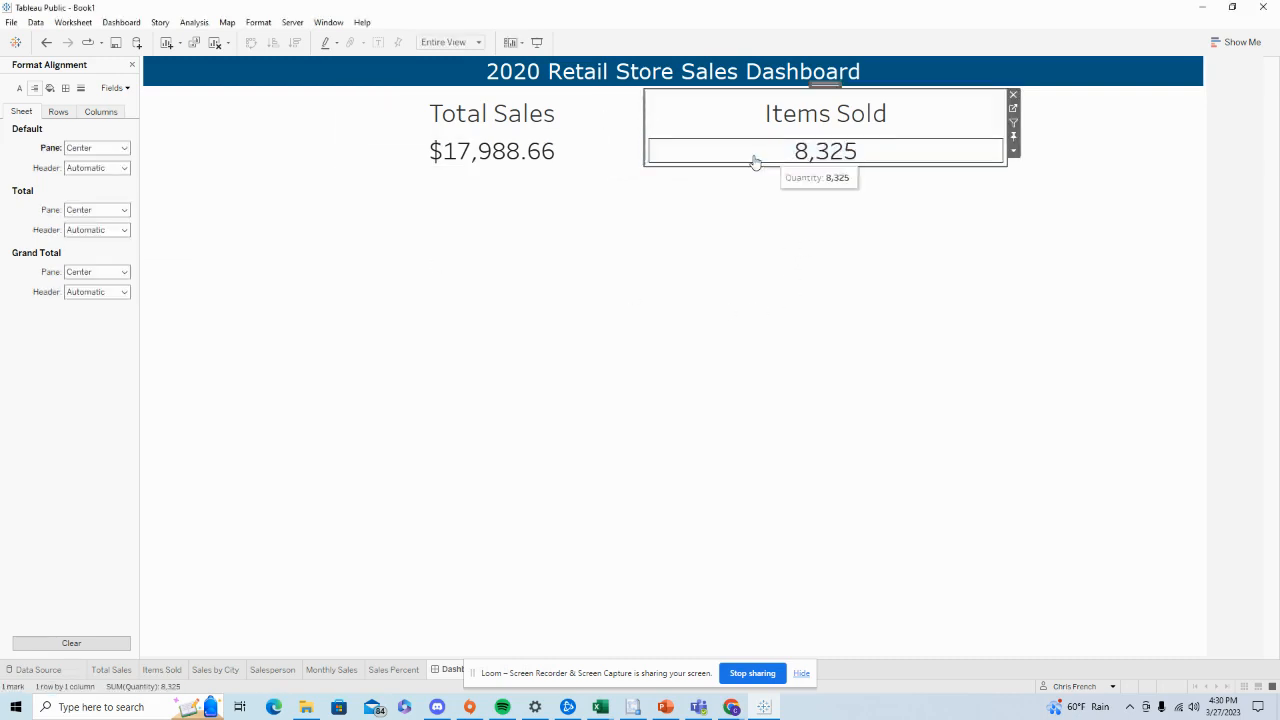
Close the formatting options and widen the Total Sales sheet to about 482 px by moving its border with Items Sold
click(132, 64)
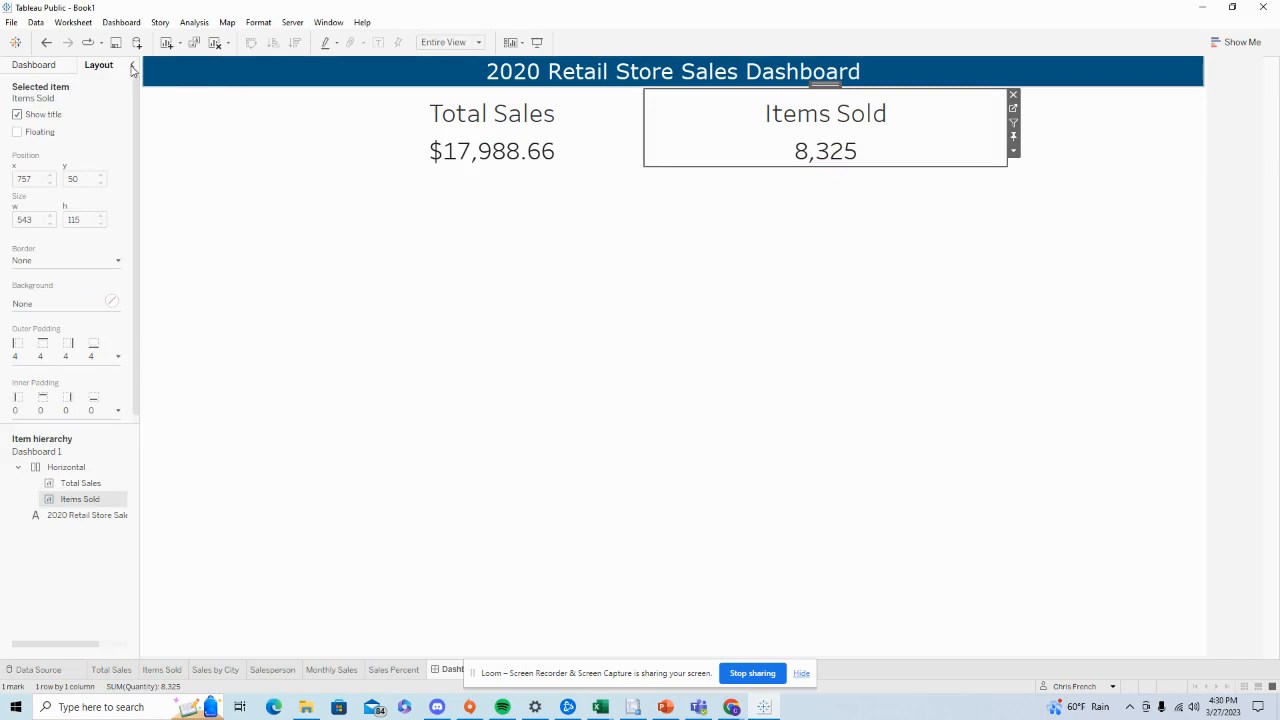
click(568, 112)
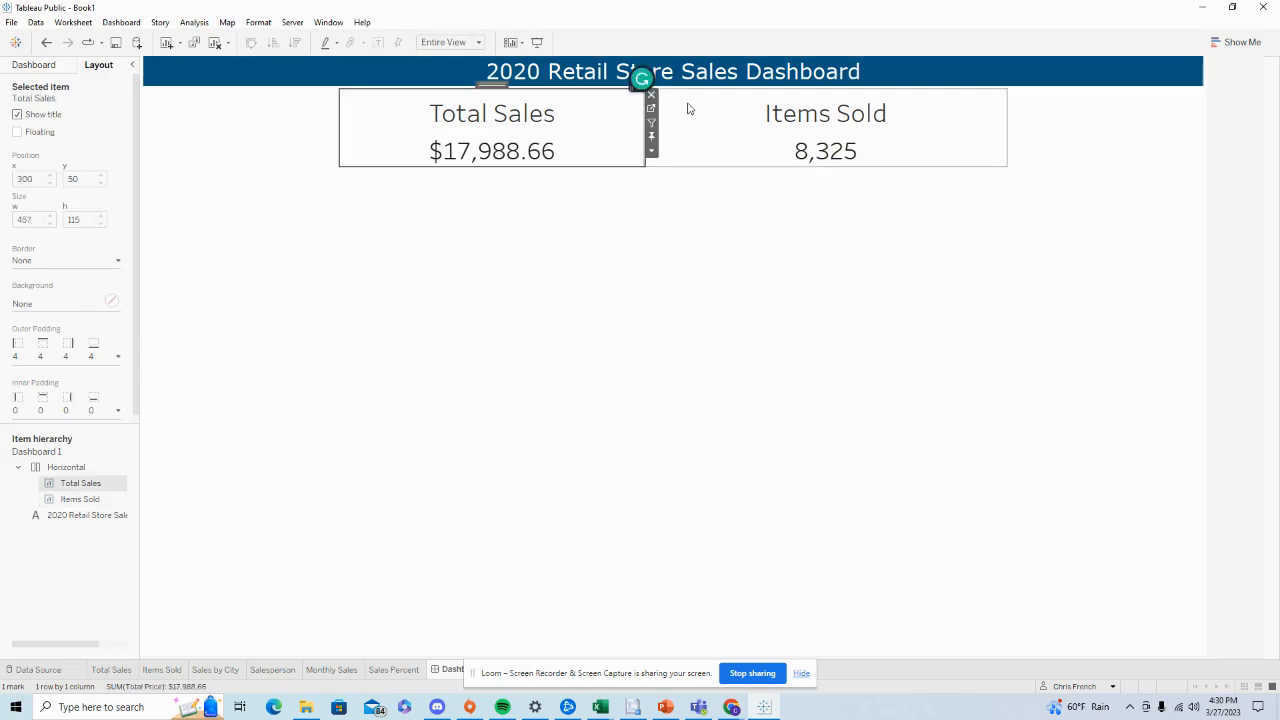
click(650, 108)
click(638, 112)
click(658, 118)
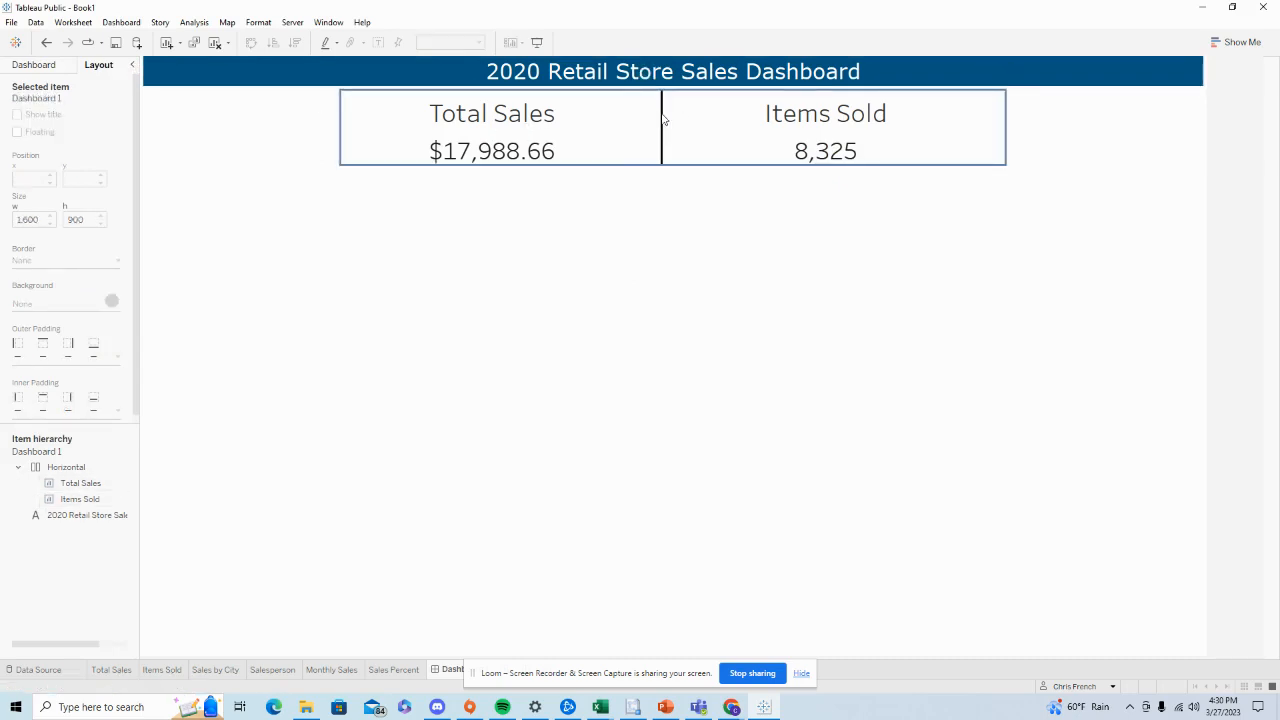
click(632, 120)
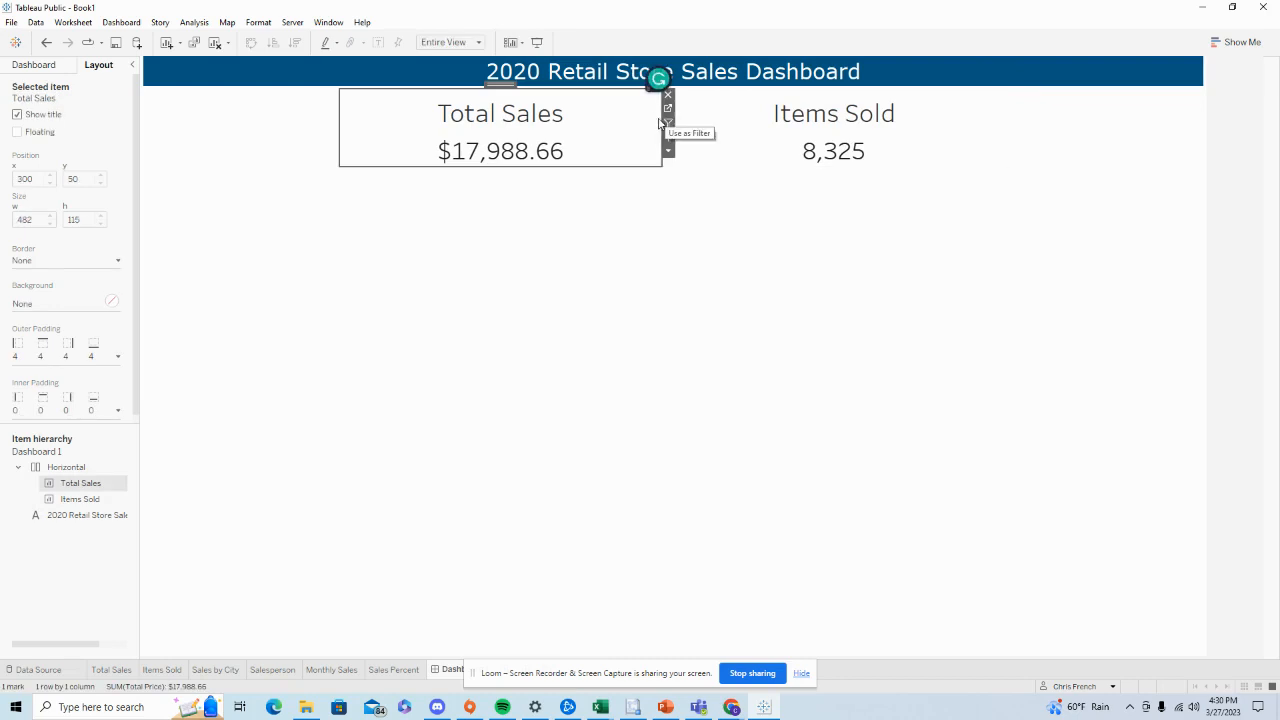
Widen the Total Sales sheet to 500 px and check that Items Sold has the same width
click(665, 118)
click(631, 126)
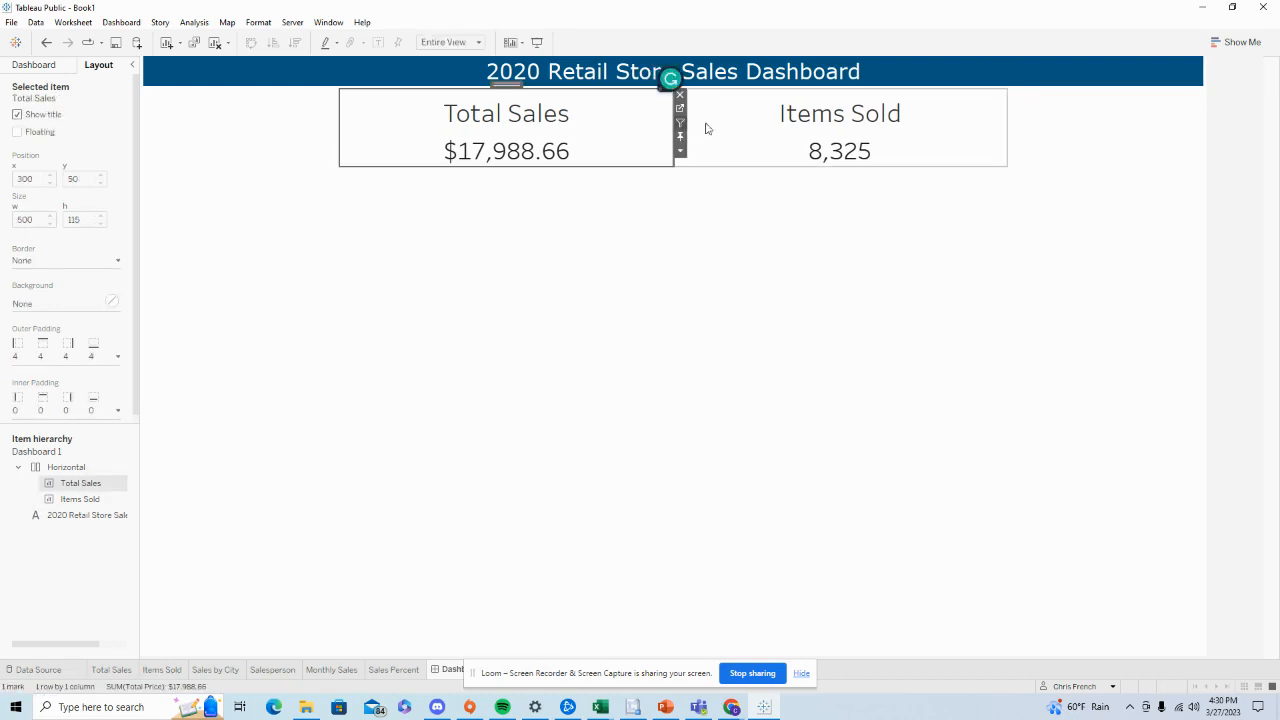
click(718, 125)
click(698, 267)
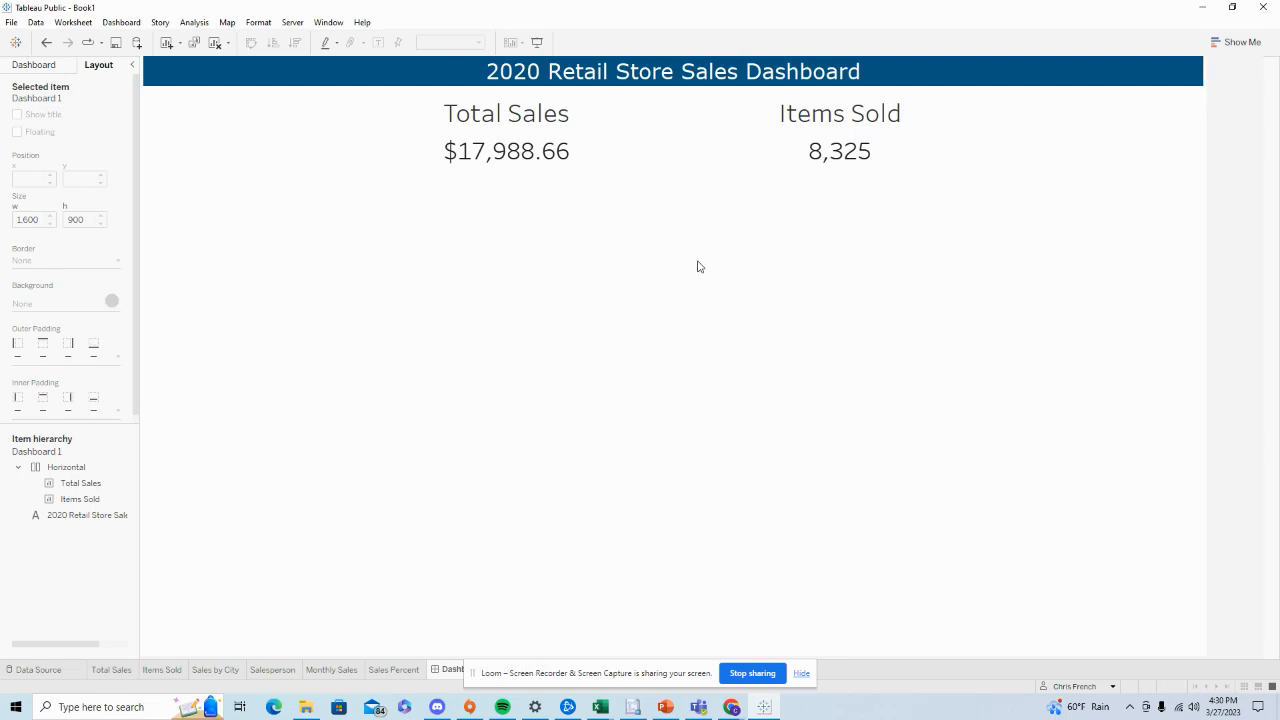
click(608, 114)
click(723, 106)
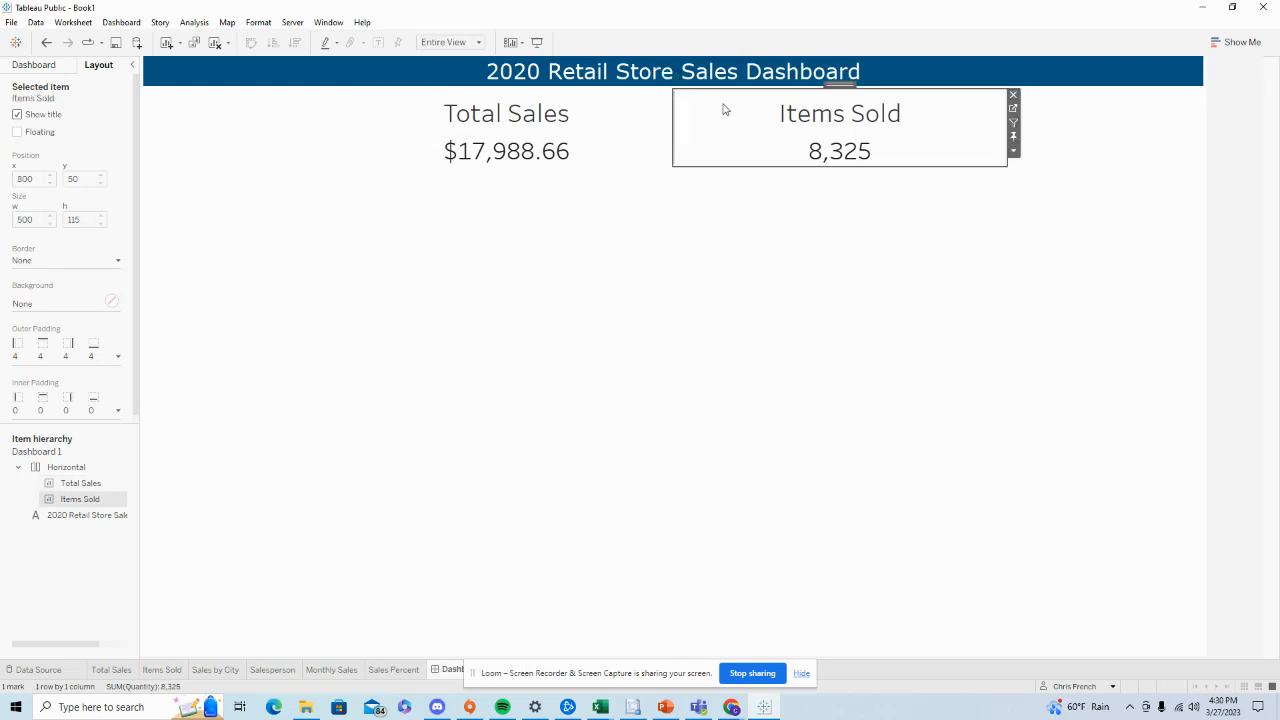
click(601, 118)
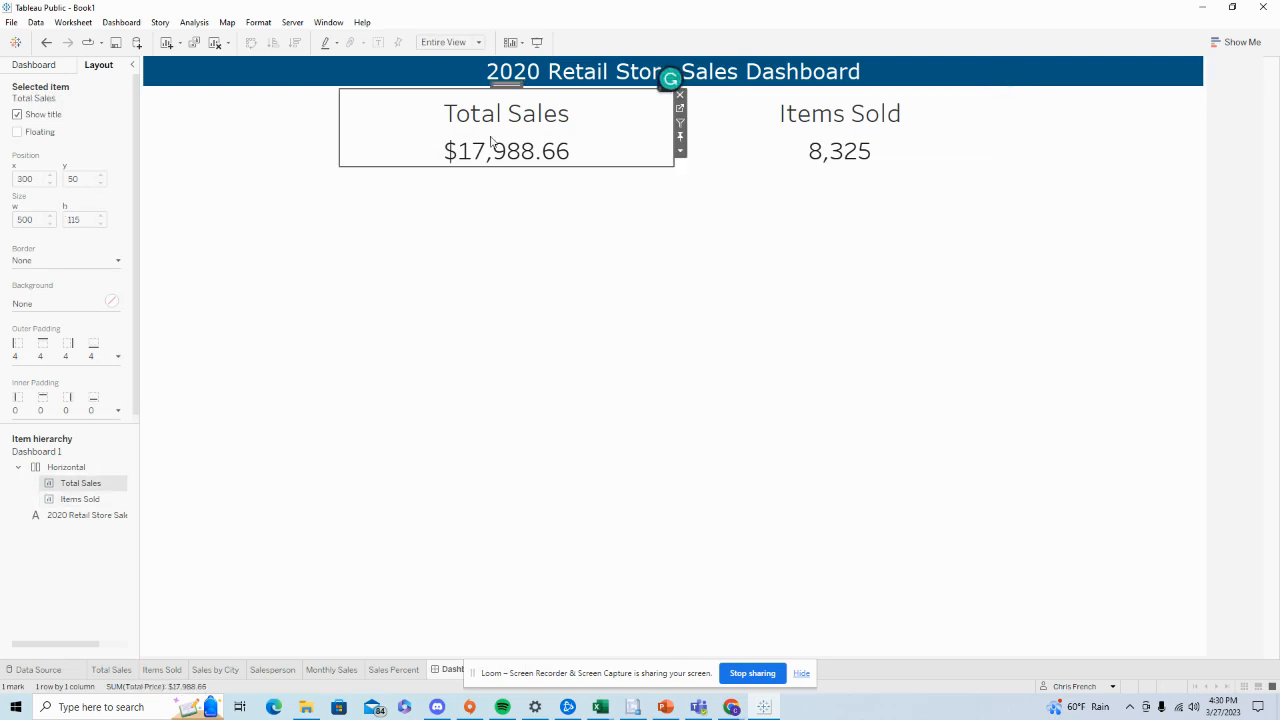
click(723, 108)
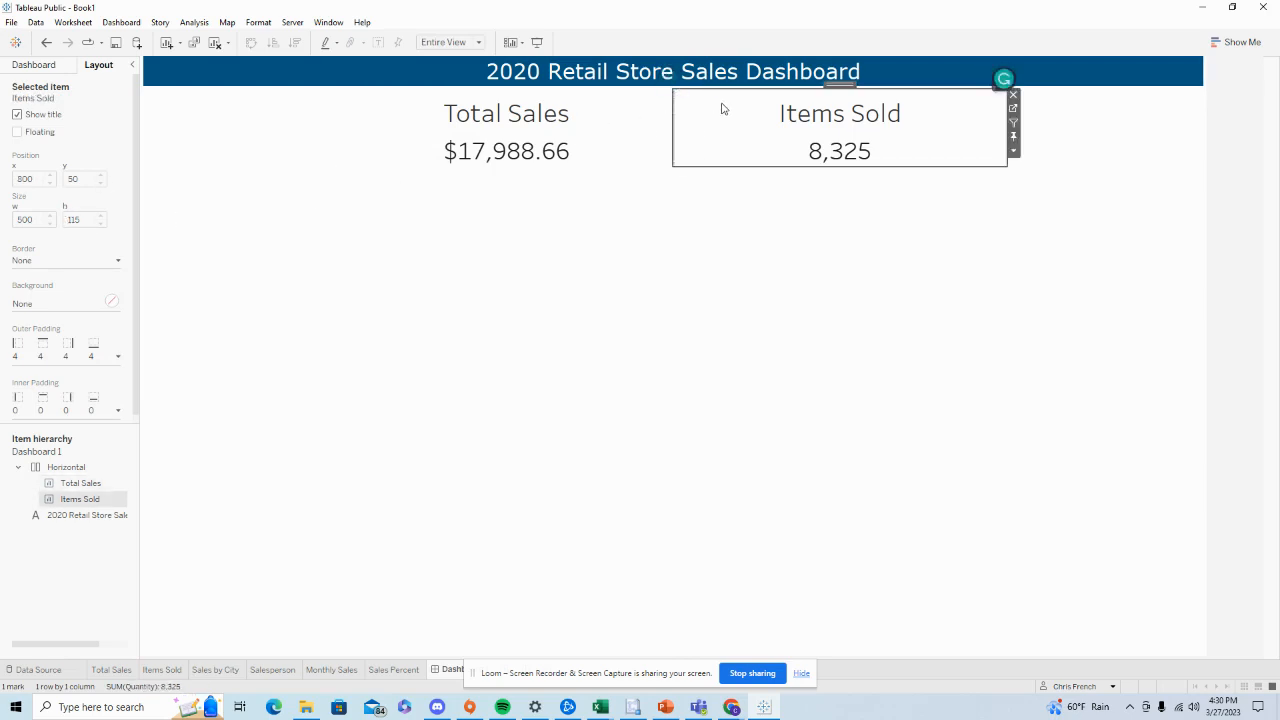
click(709, 258)
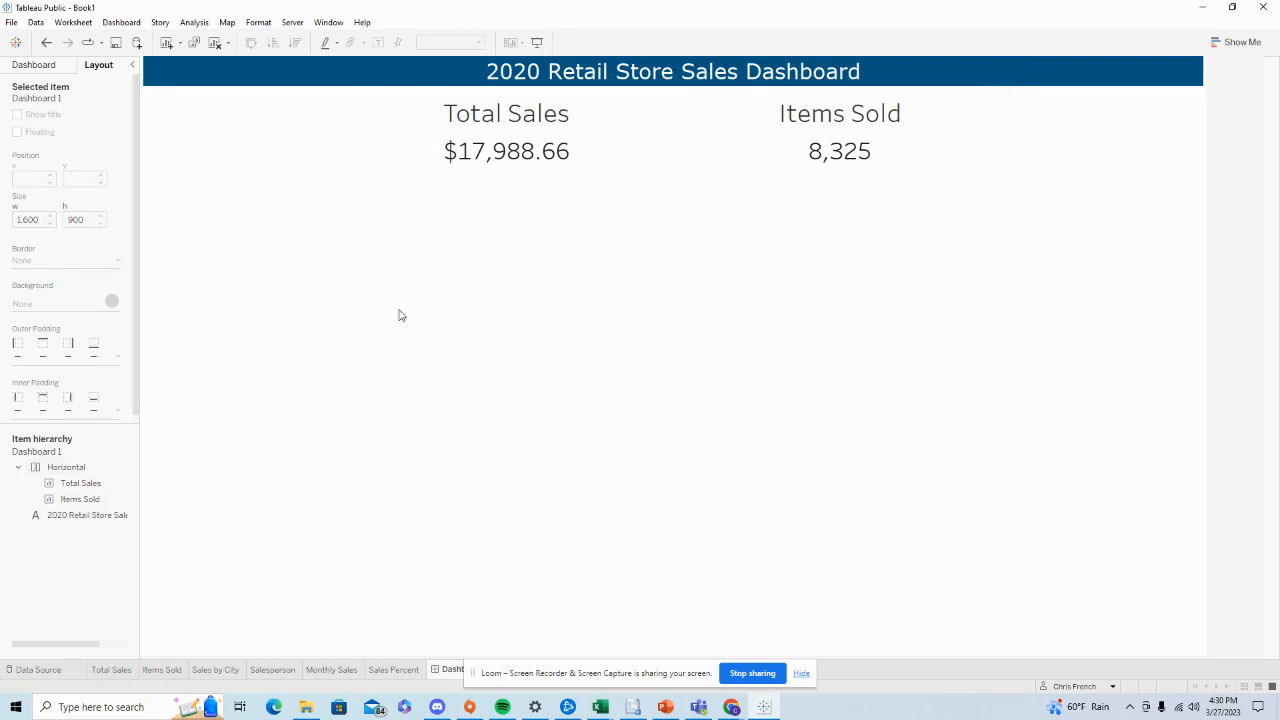
Give the horizontal container around Total Sales and Items Sold a solid dark blue border in the second-thickest line weight
click(66, 467)
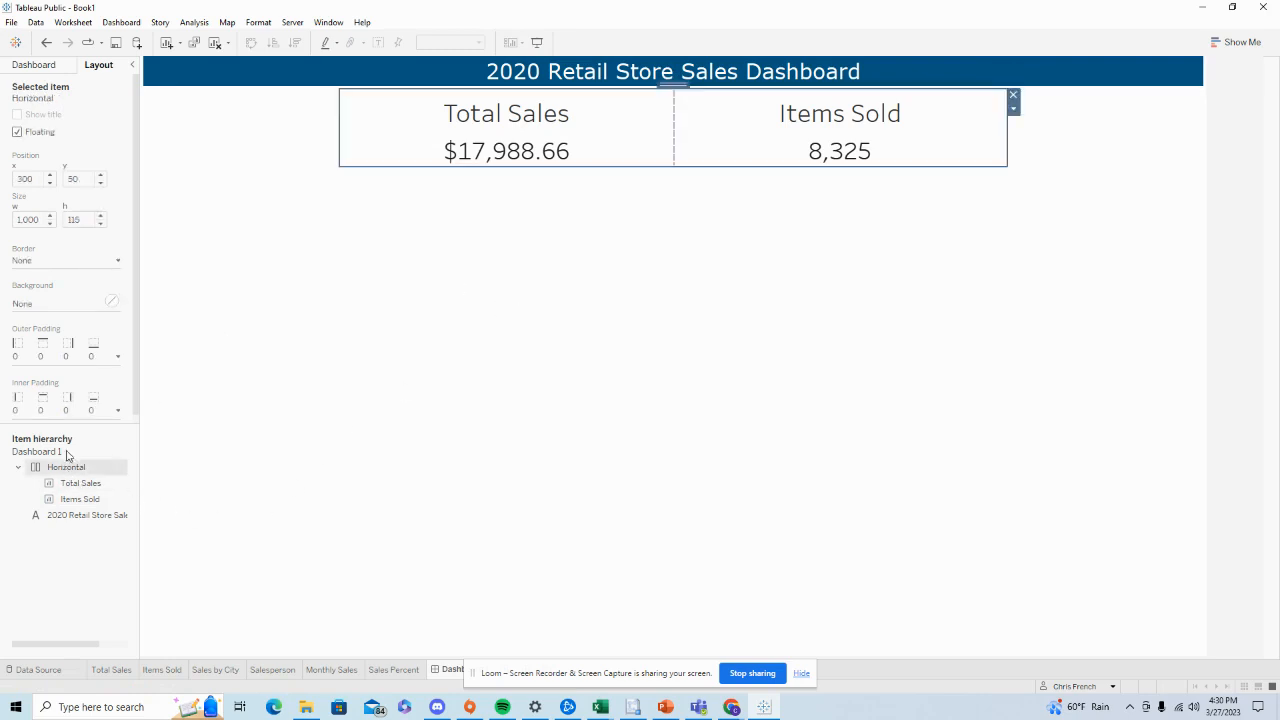
click(57, 261)
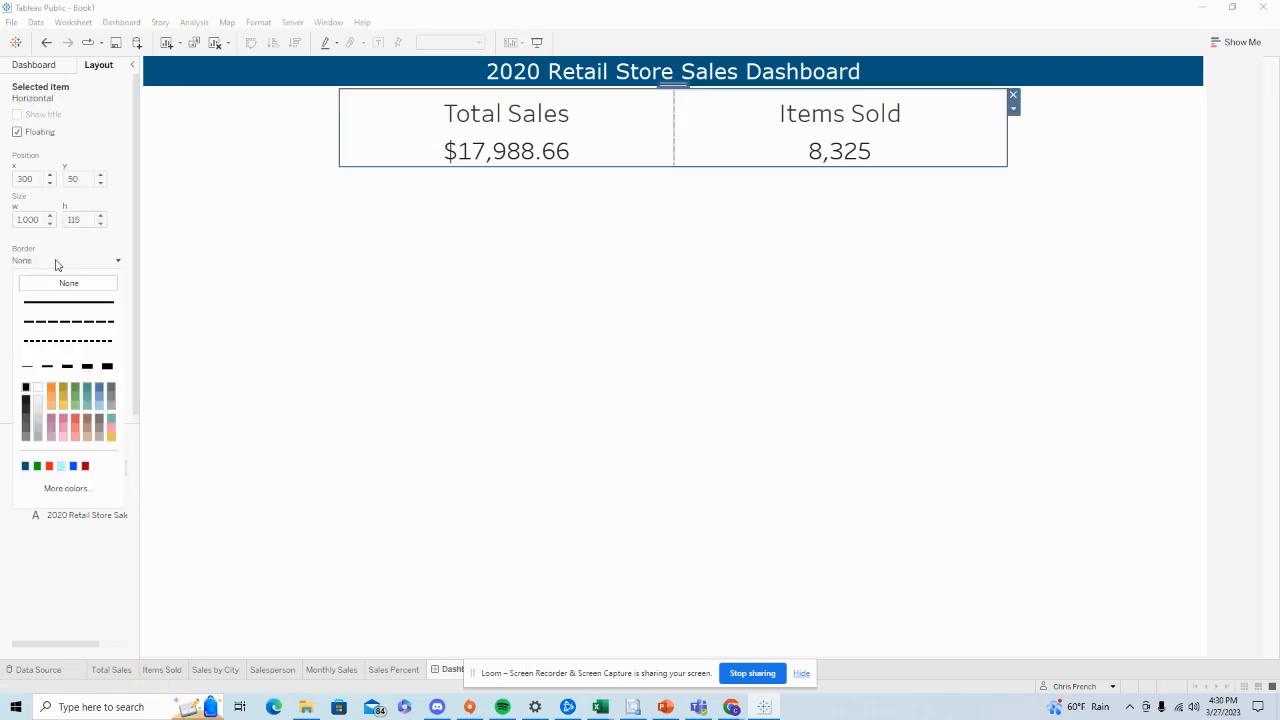
click(25, 466)
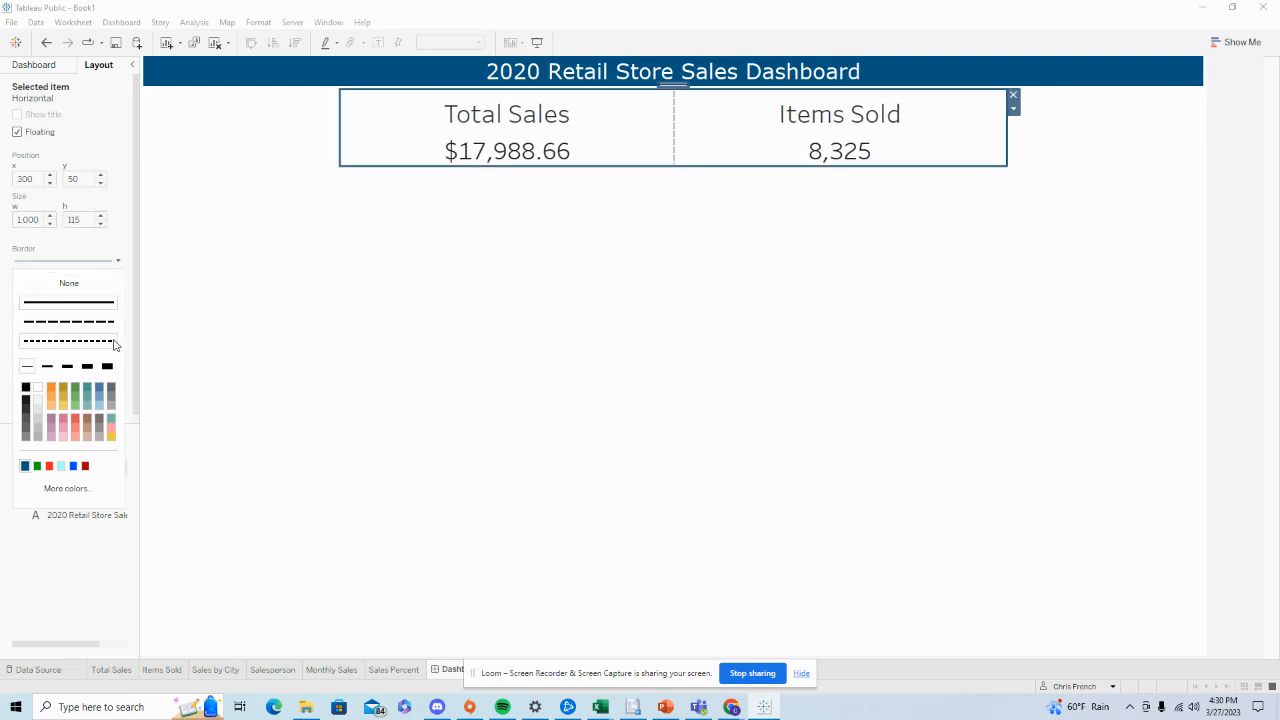
click(89, 367)
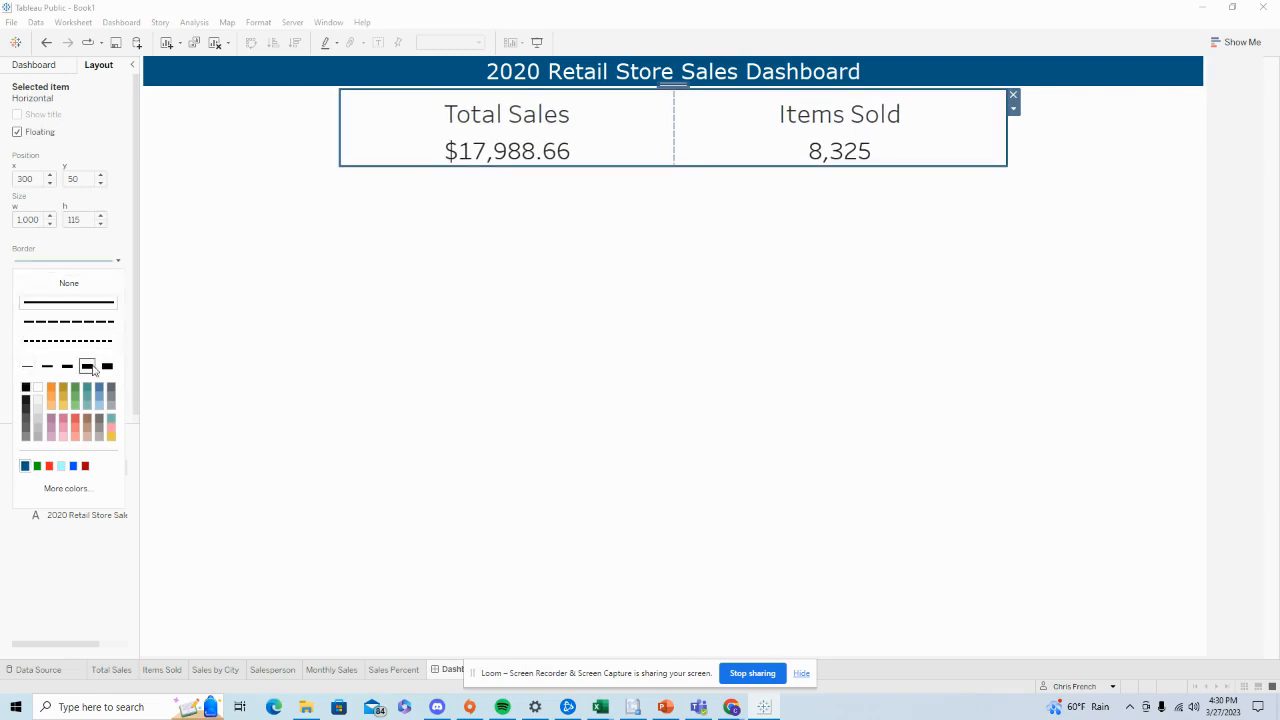
click(446, 289)
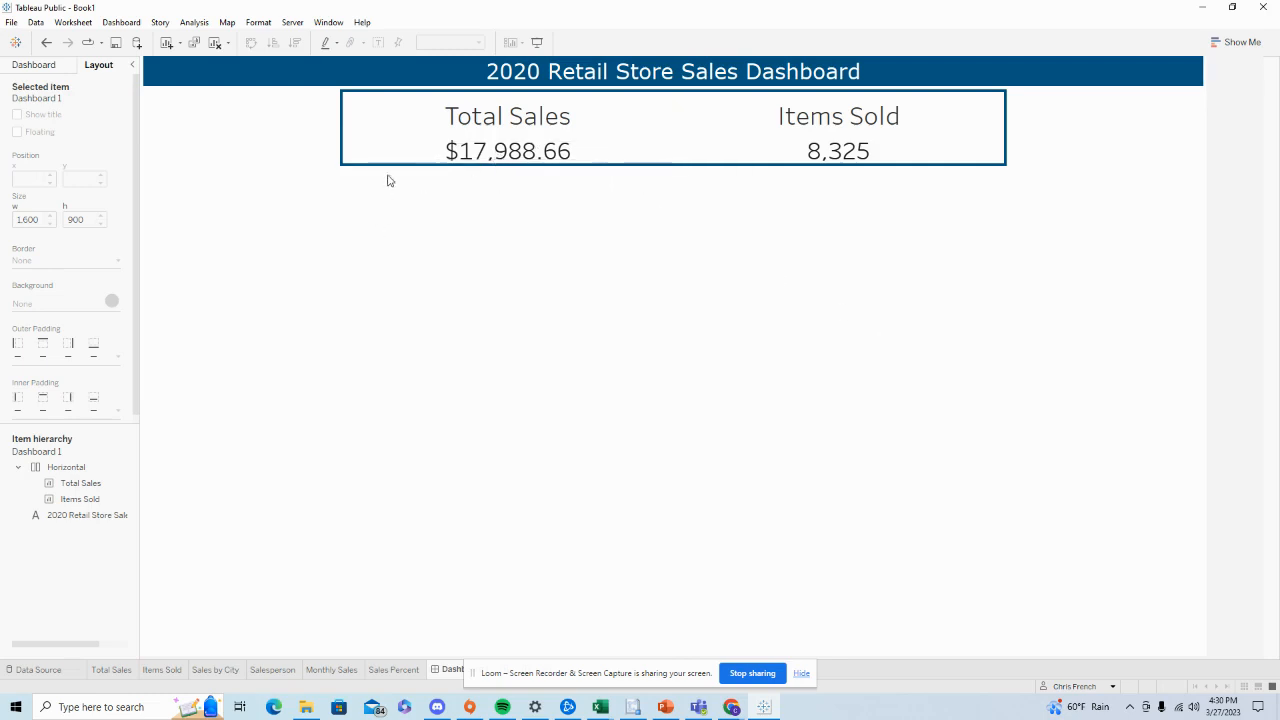
Increase the horizontal container's height to 120 px to give the figures more room inside the border
click(66, 467)
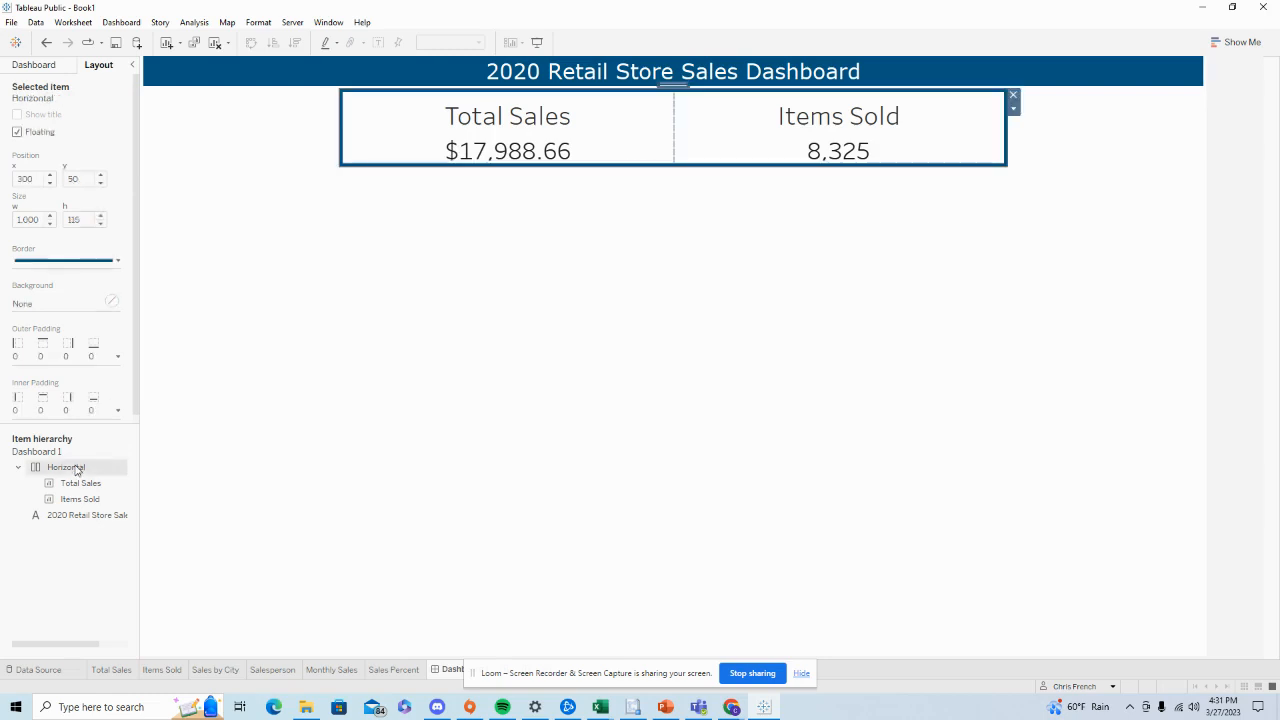
click(100, 216)
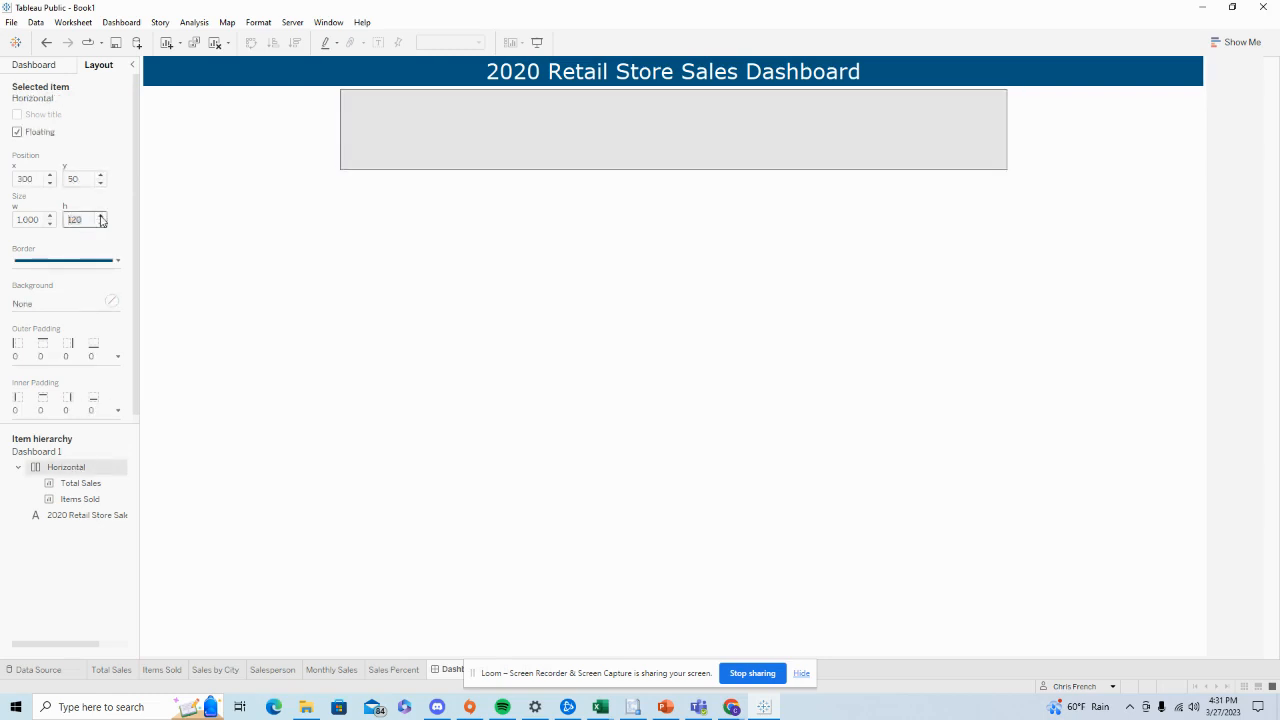
click(502, 244)
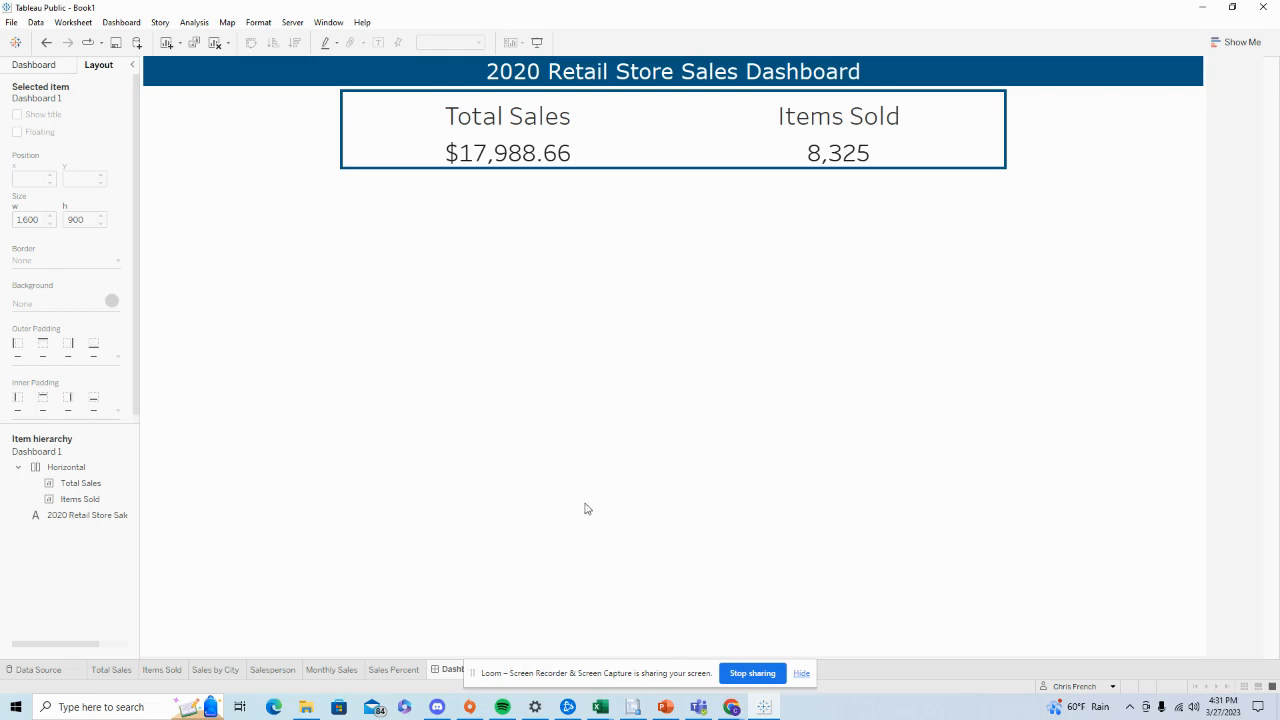
Add the Sales Percent sheet as a floating item beneath the bordered figures and remove its color legend
click(27, 67)
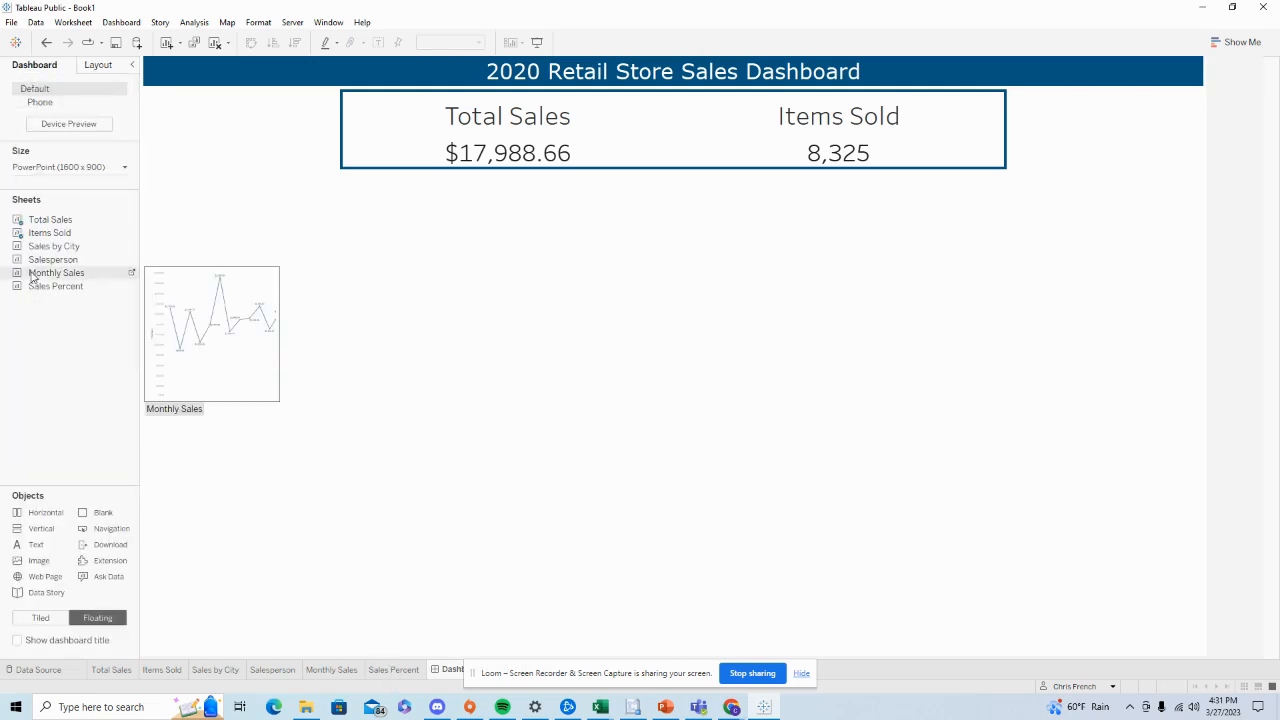
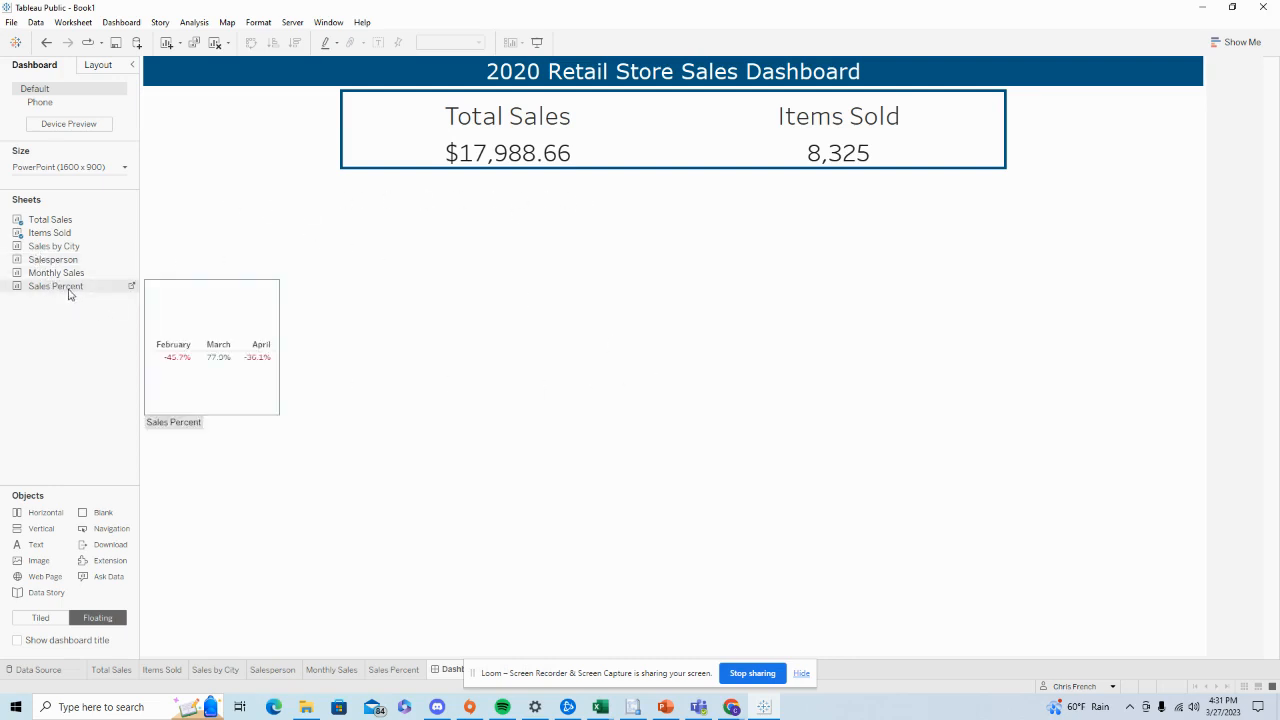
drag(61, 290, 438, 218)
click(855, 240)
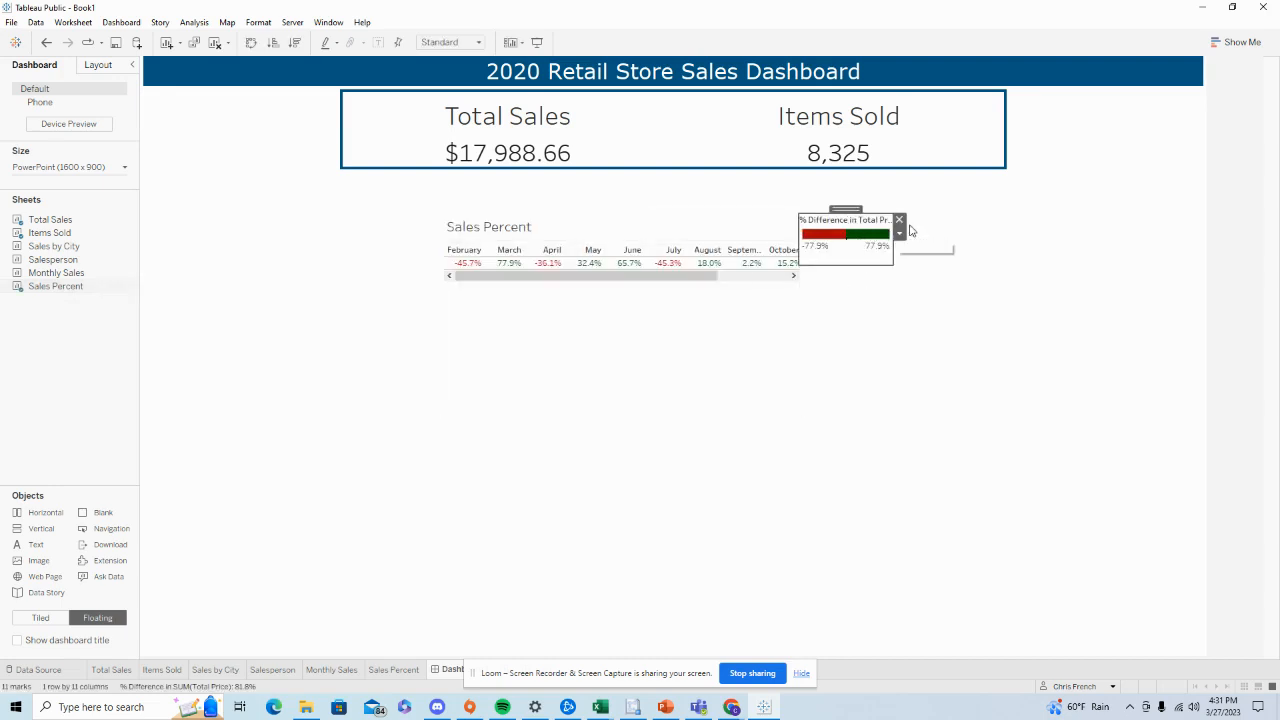
click(899, 219)
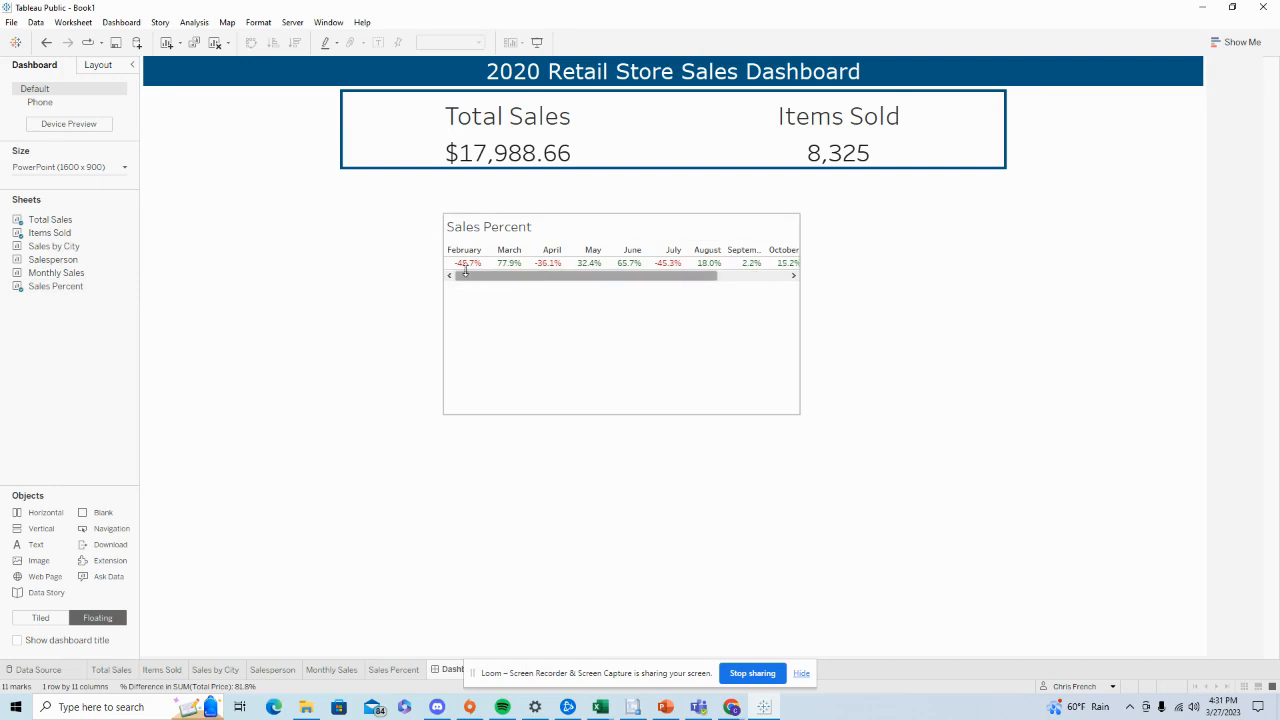
Reword the Sales Percent sheet's tooltip label to "% Difference in Total Sales from the Previous Month:"
mouse_move(465, 270)
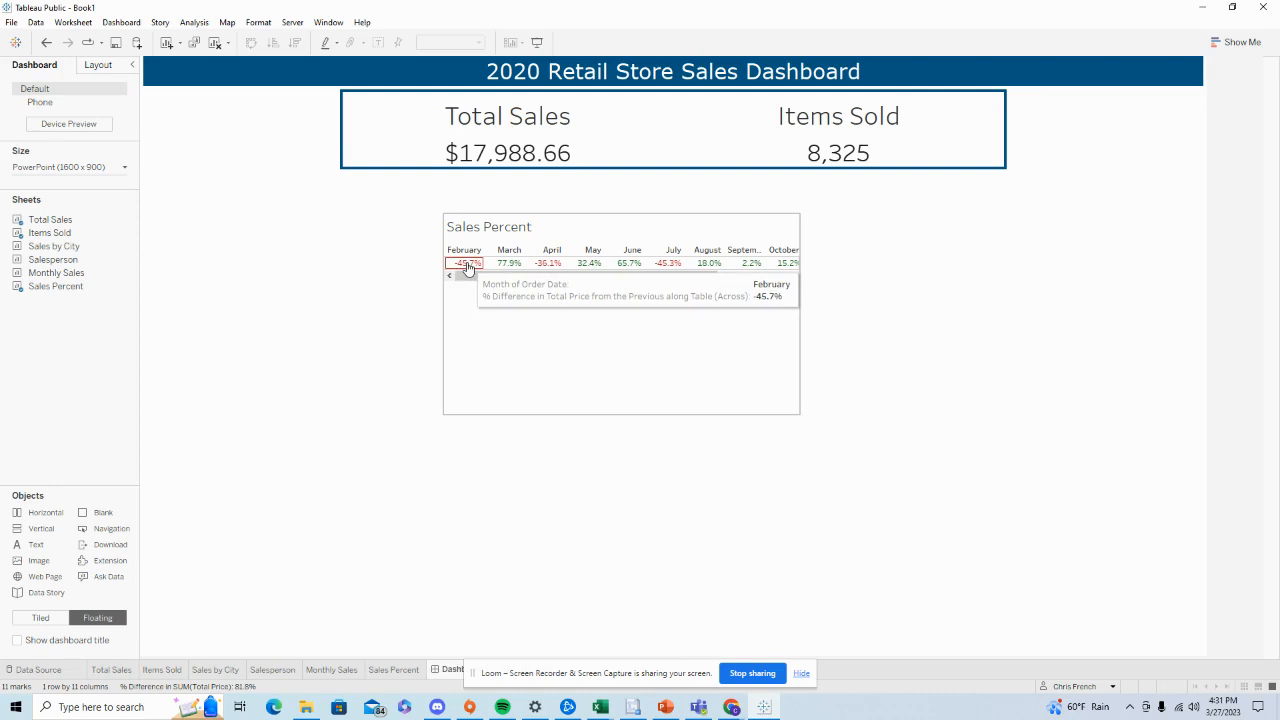
click(396, 669)
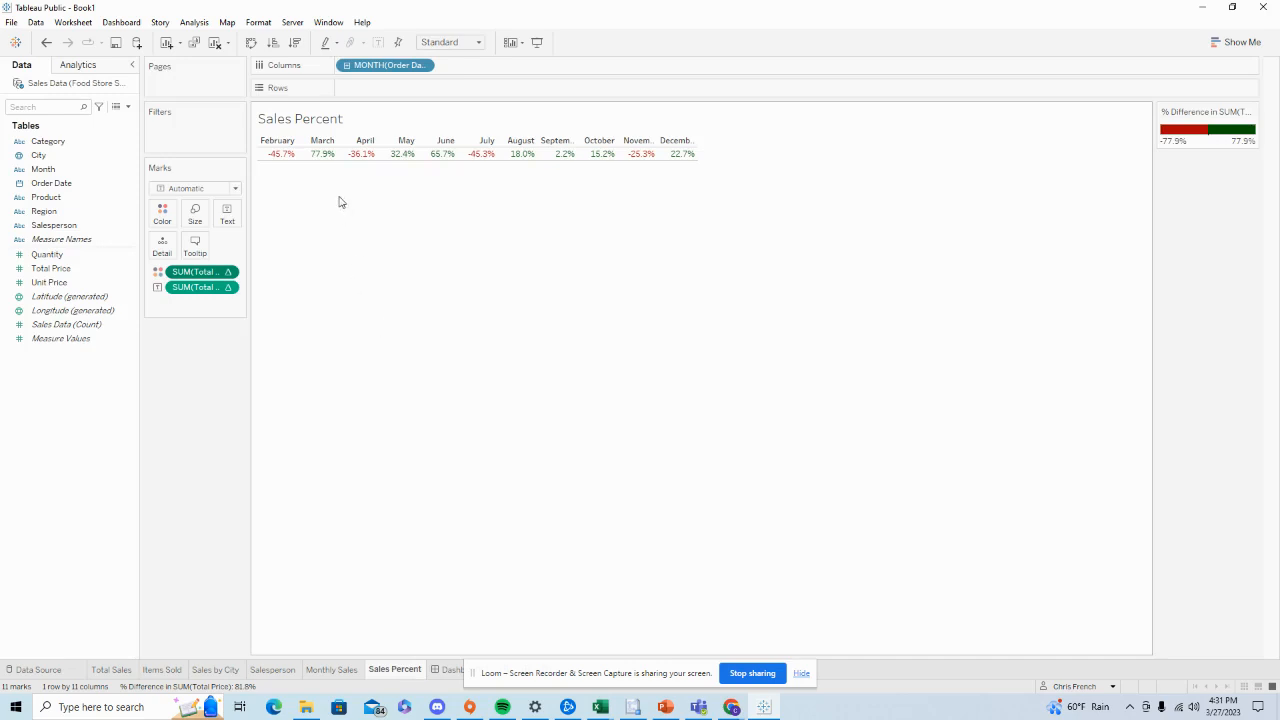
click(205, 252)
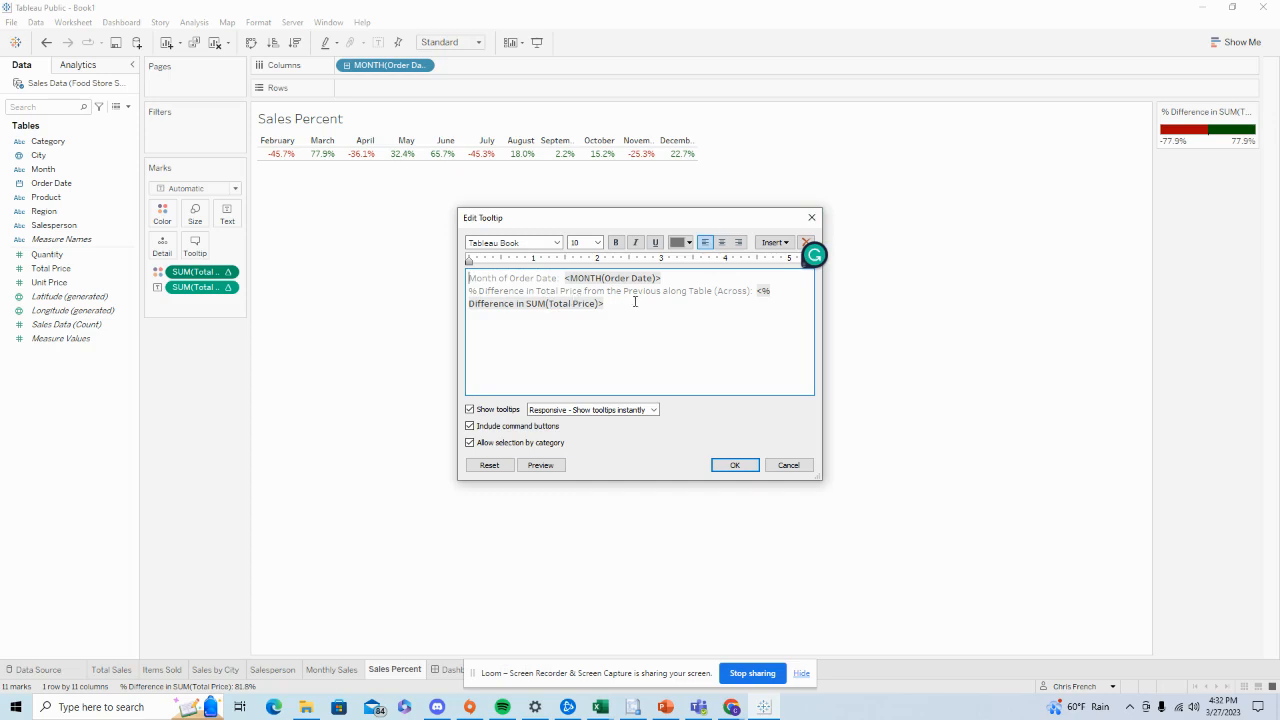
drag(578, 290, 563, 291)
text(Sales)
drag(752, 292, 664, 294)
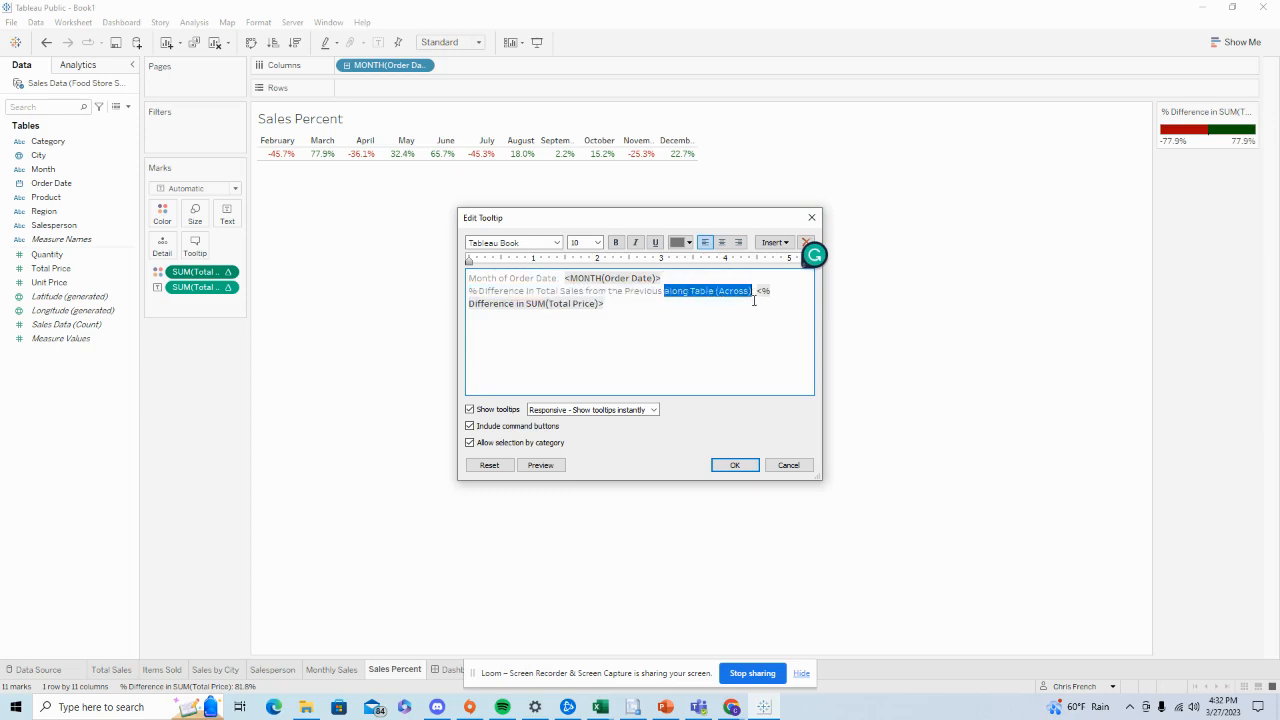
text(Month:)
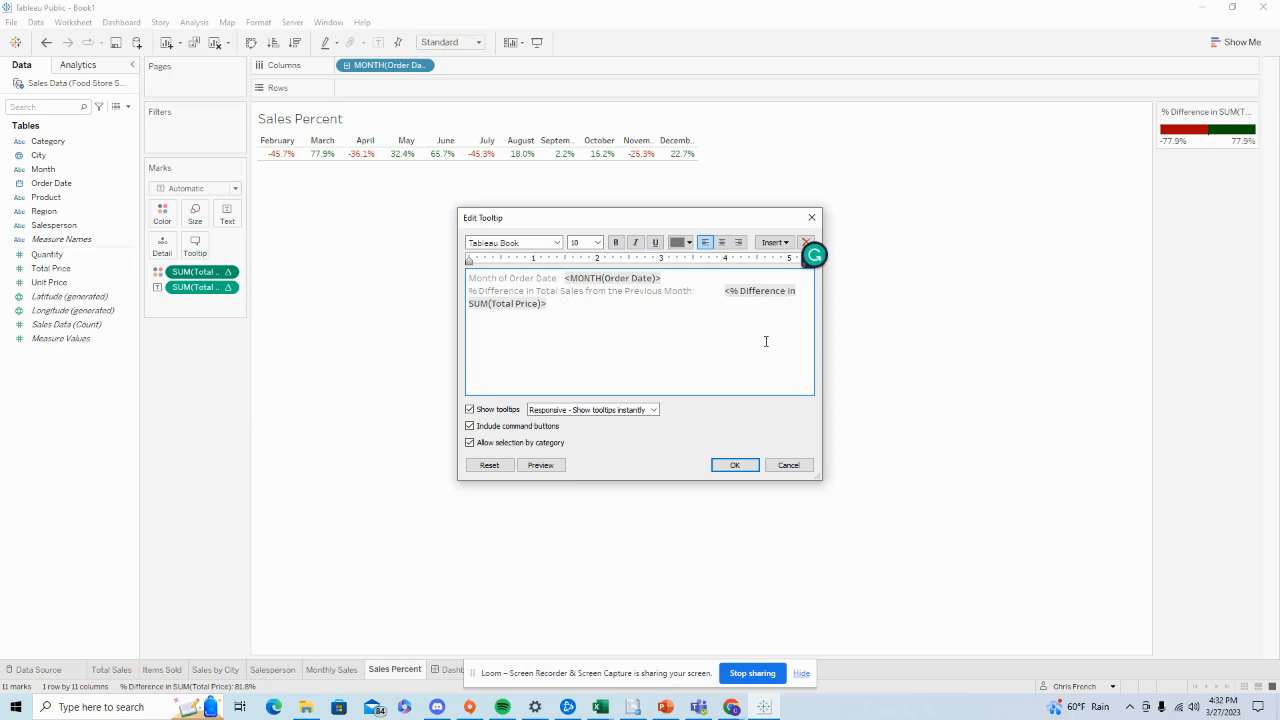
click(734, 465)
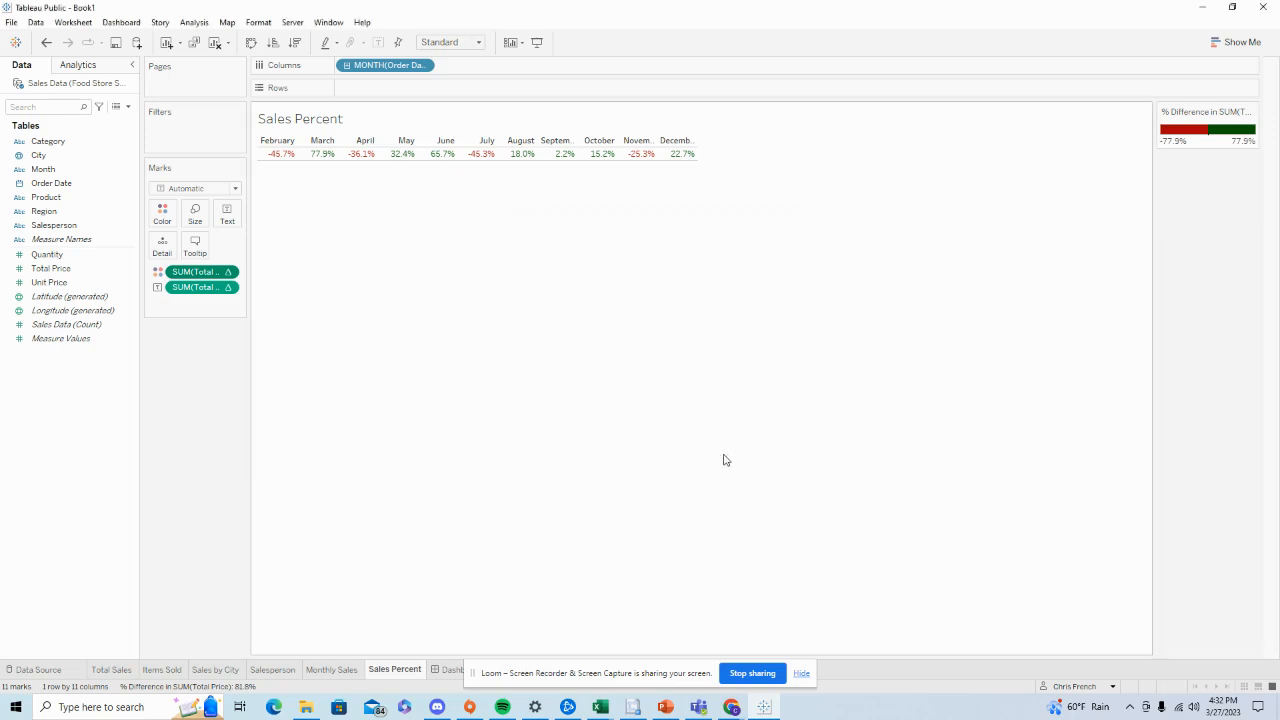
mouse_move(520, 162)
Return to the dashboard and position the Sales Percent sheet at x 5 and y 180
click(452, 670)
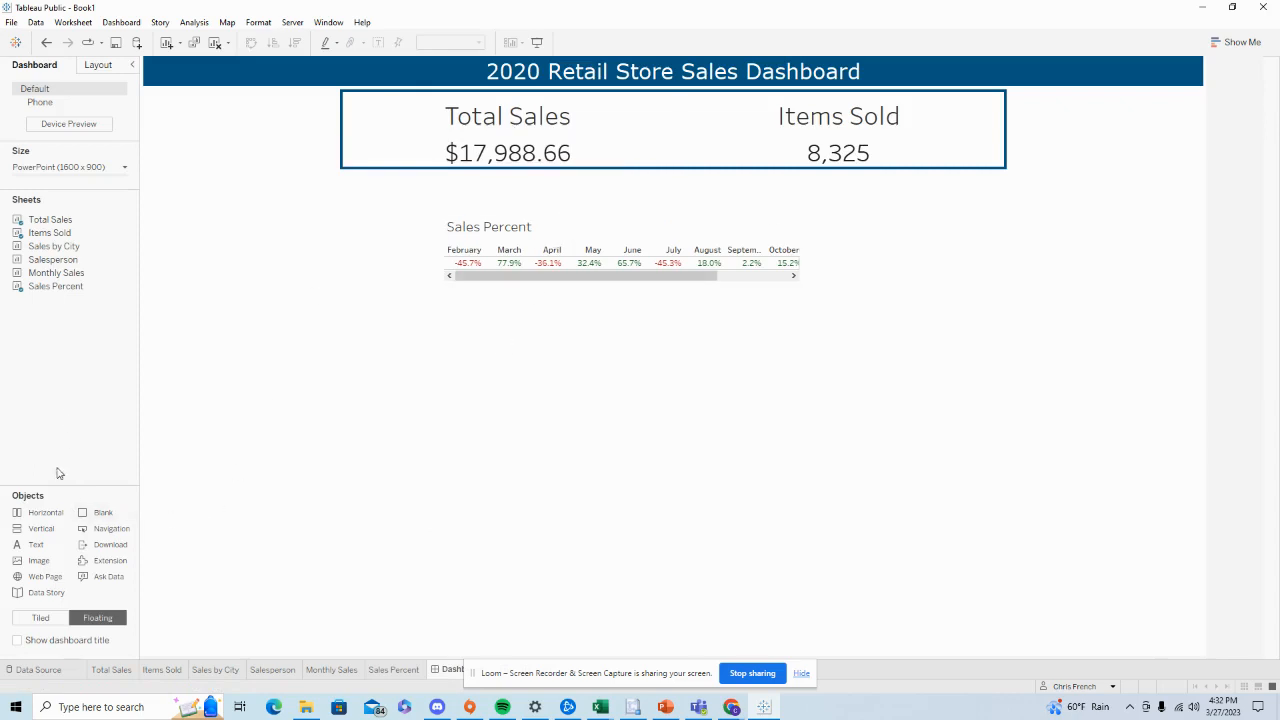
click(92, 66)
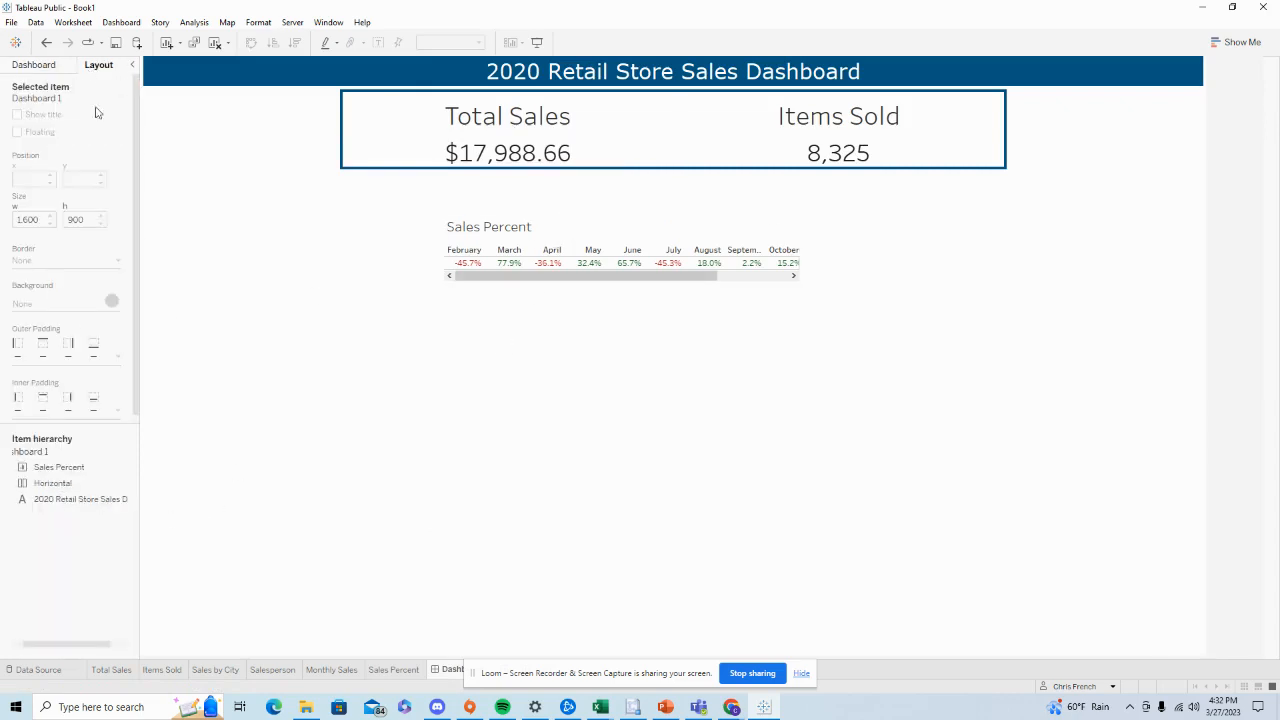
click(60, 483)
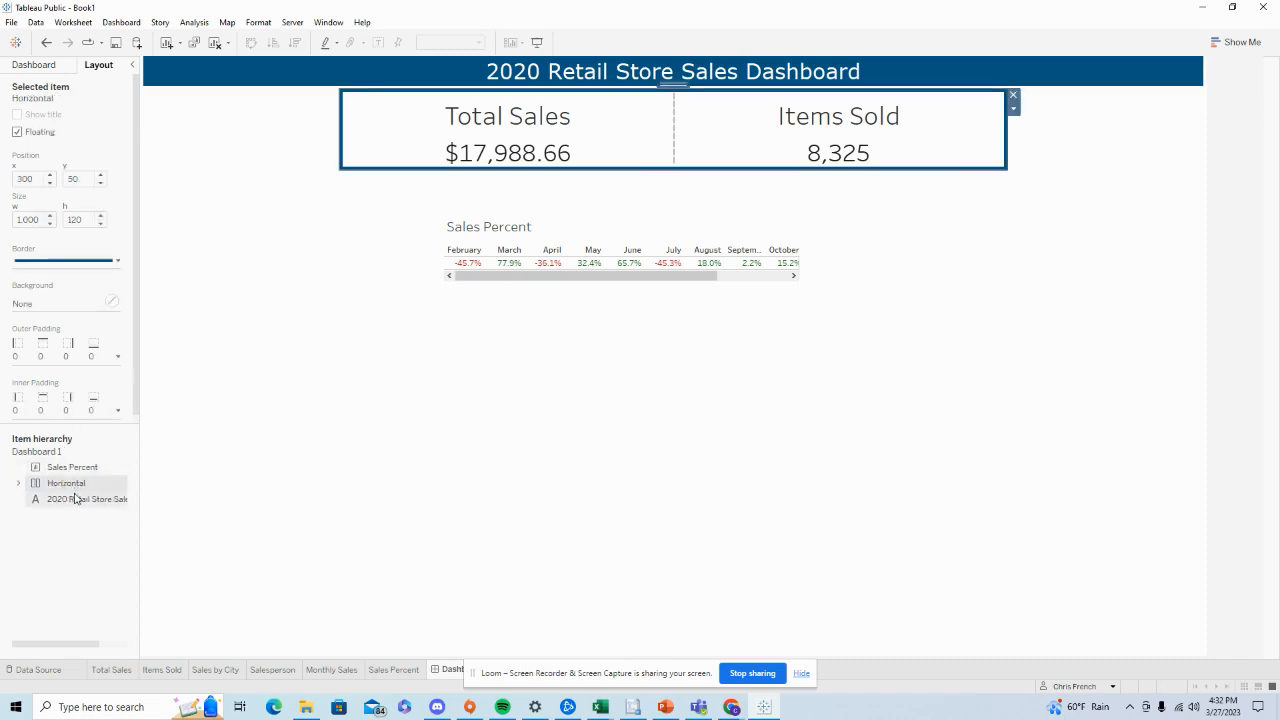
click(86, 499)
click(104, 467)
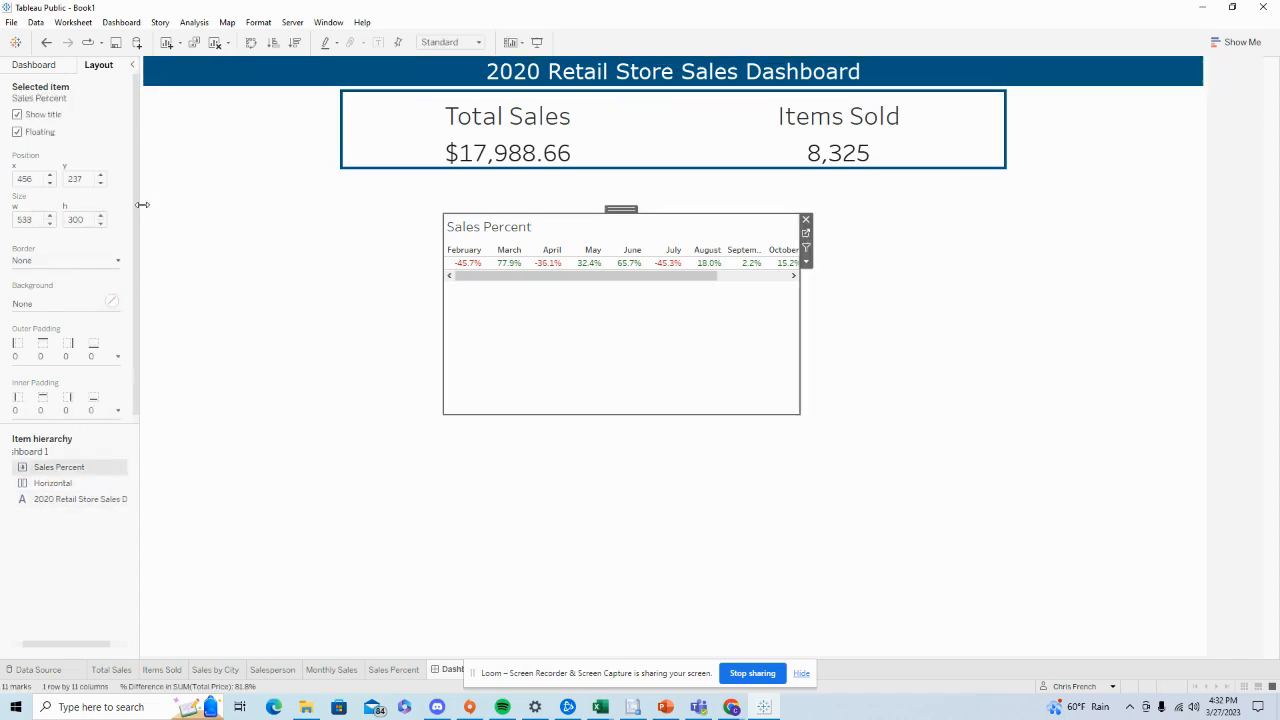
click(86, 175)
text(180)
key(Return)
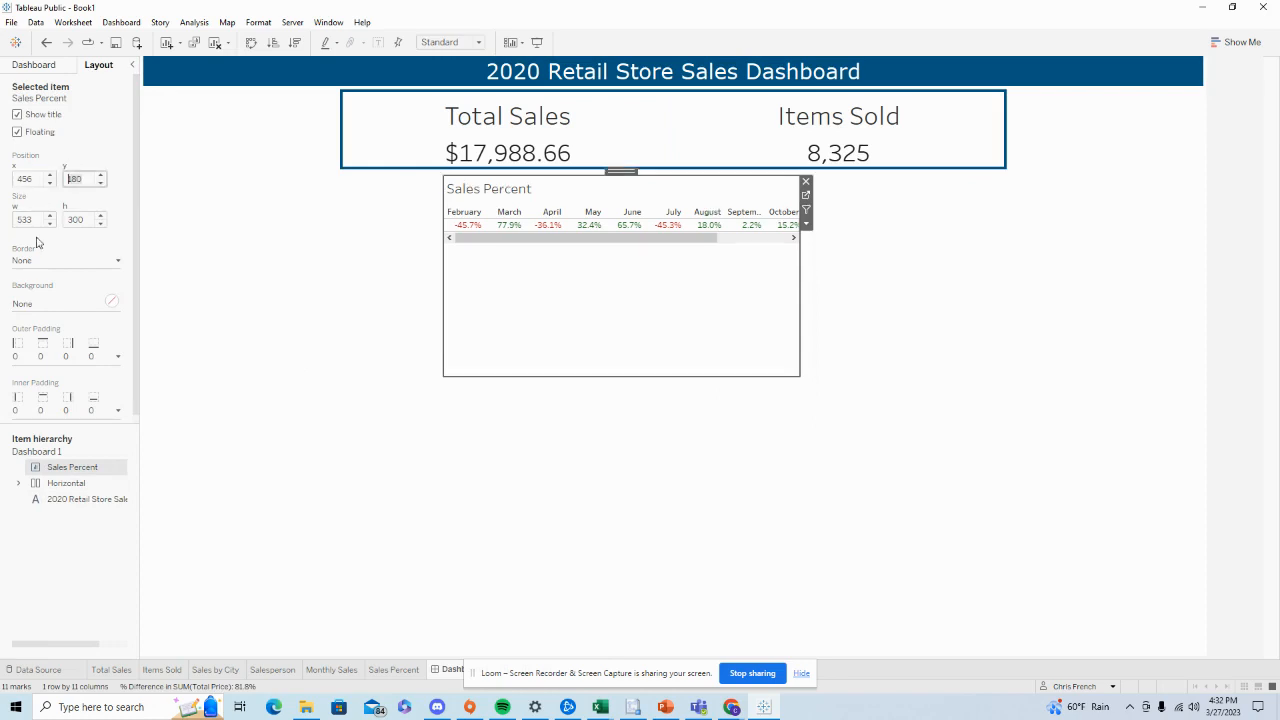
click(38, 177)
text(5)
key(Return)
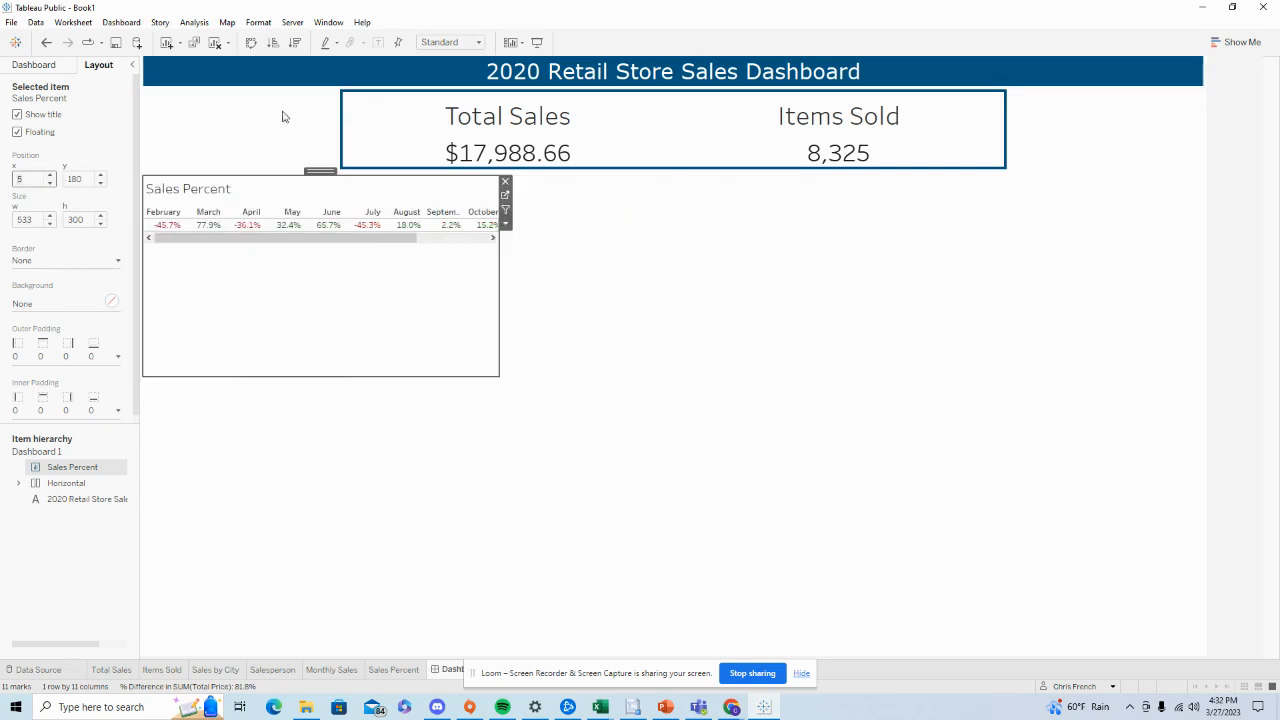
Resize the Sales Percent sheet to 1590 px wide and 110 px high, and set its view to Fit Width
click(35, 219)
text(1590)
key(Tab)
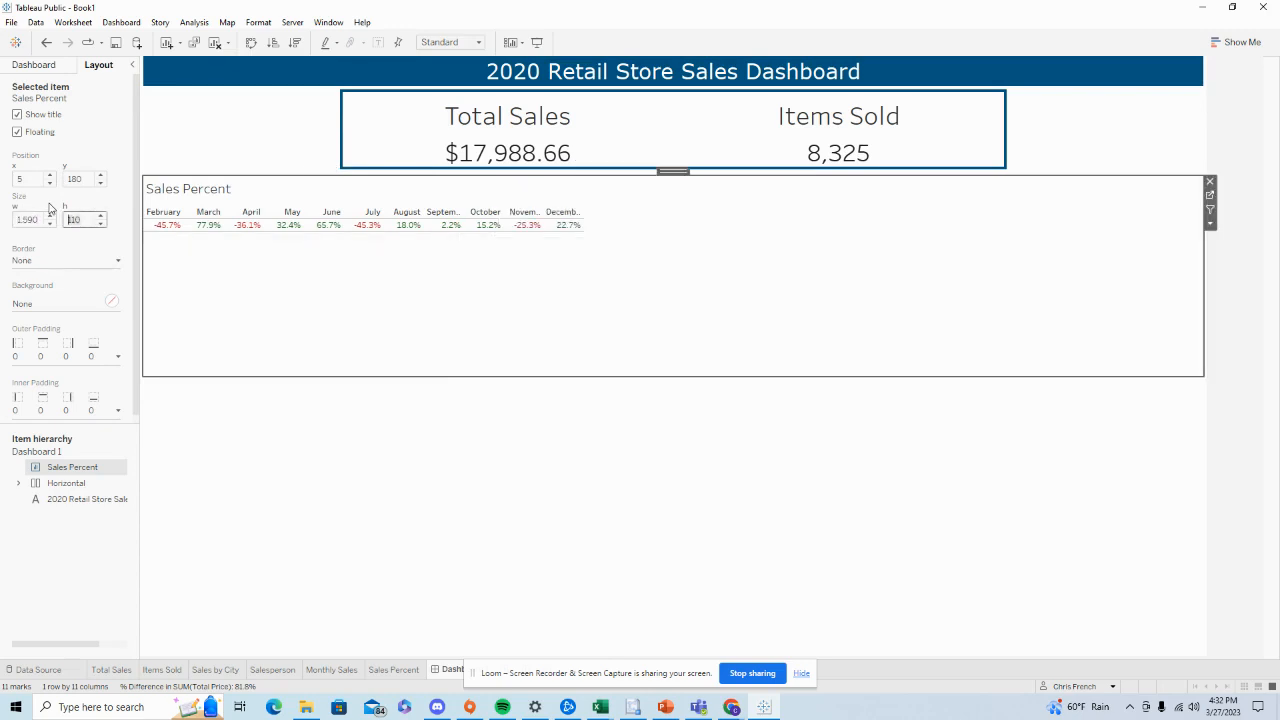
key(Return)
click(479, 44)
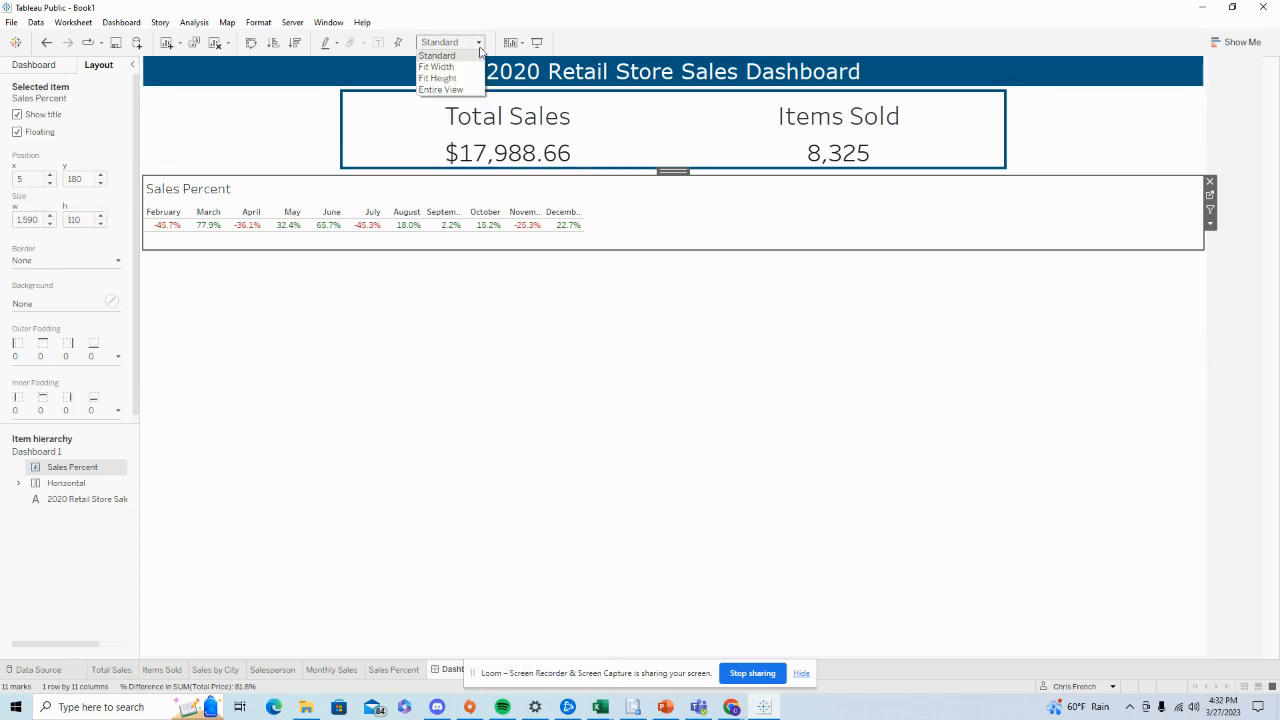
click(464, 66)
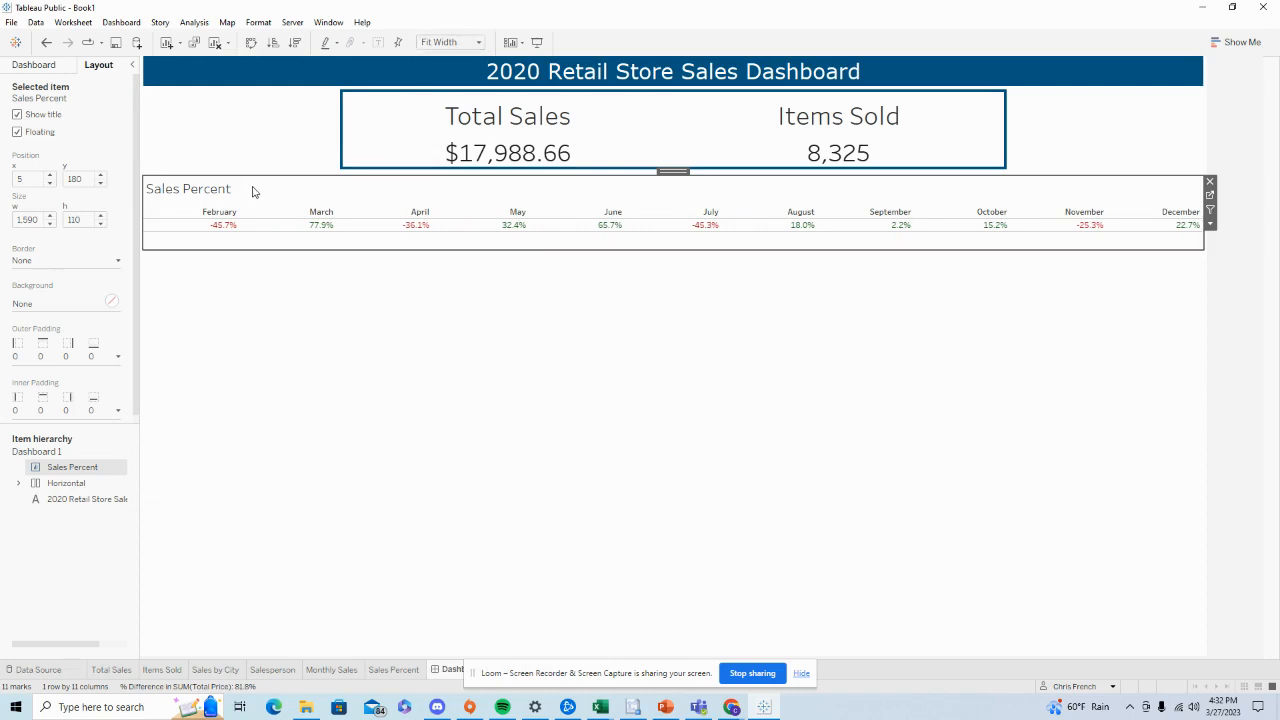
Center the Sales Percent sheet's title and replace its text with "Sales Change by Month"
double_click(252, 191)
click(926, 372)
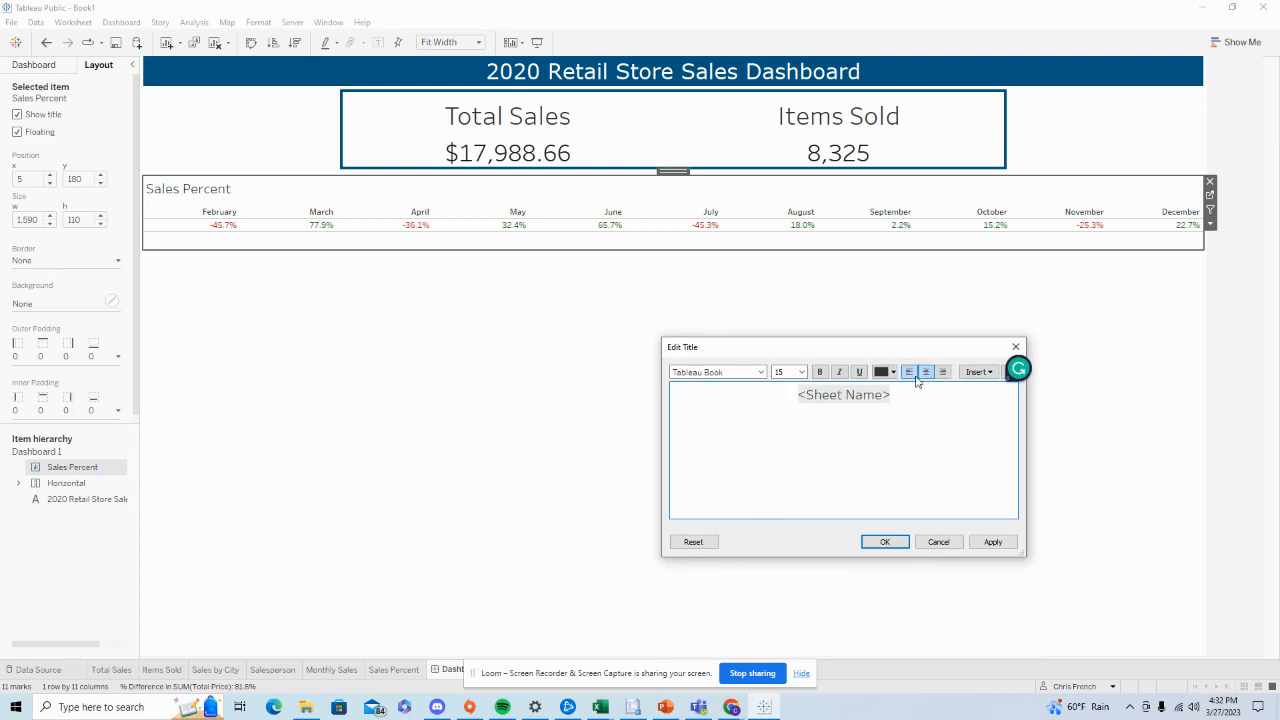
triple_click(736, 385)
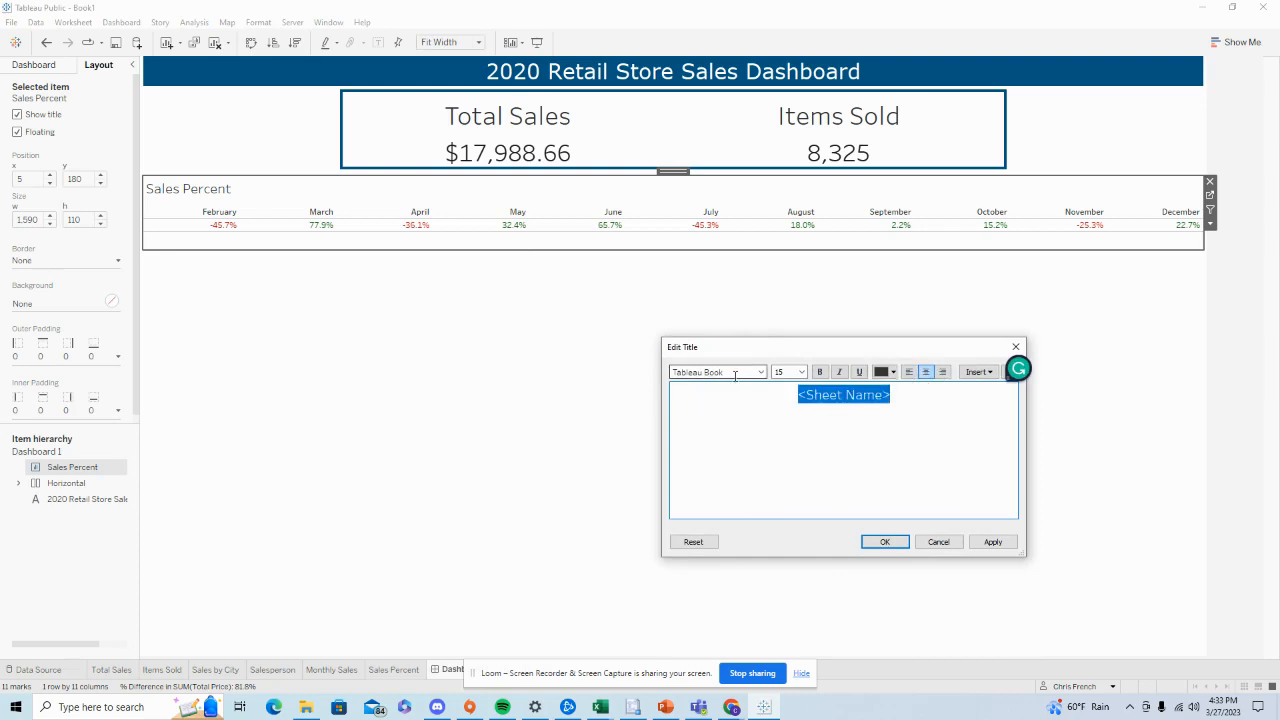
text(S)
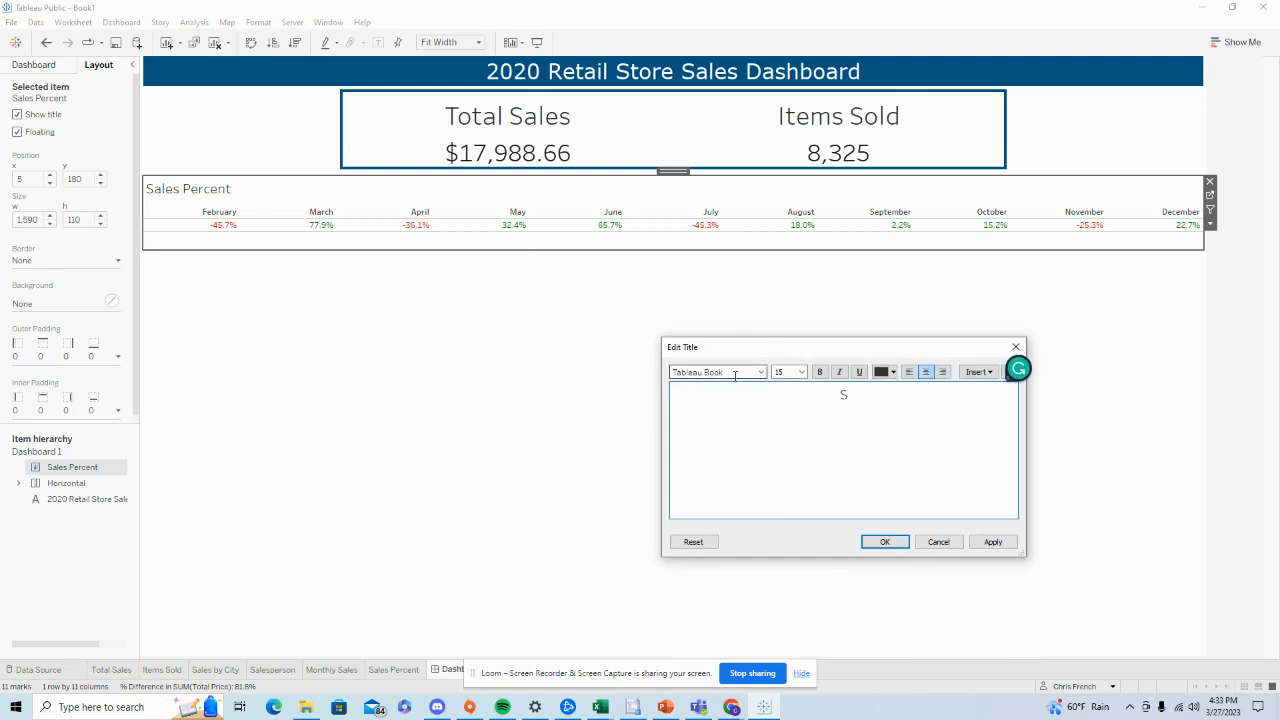
text(ales (hange by Month)
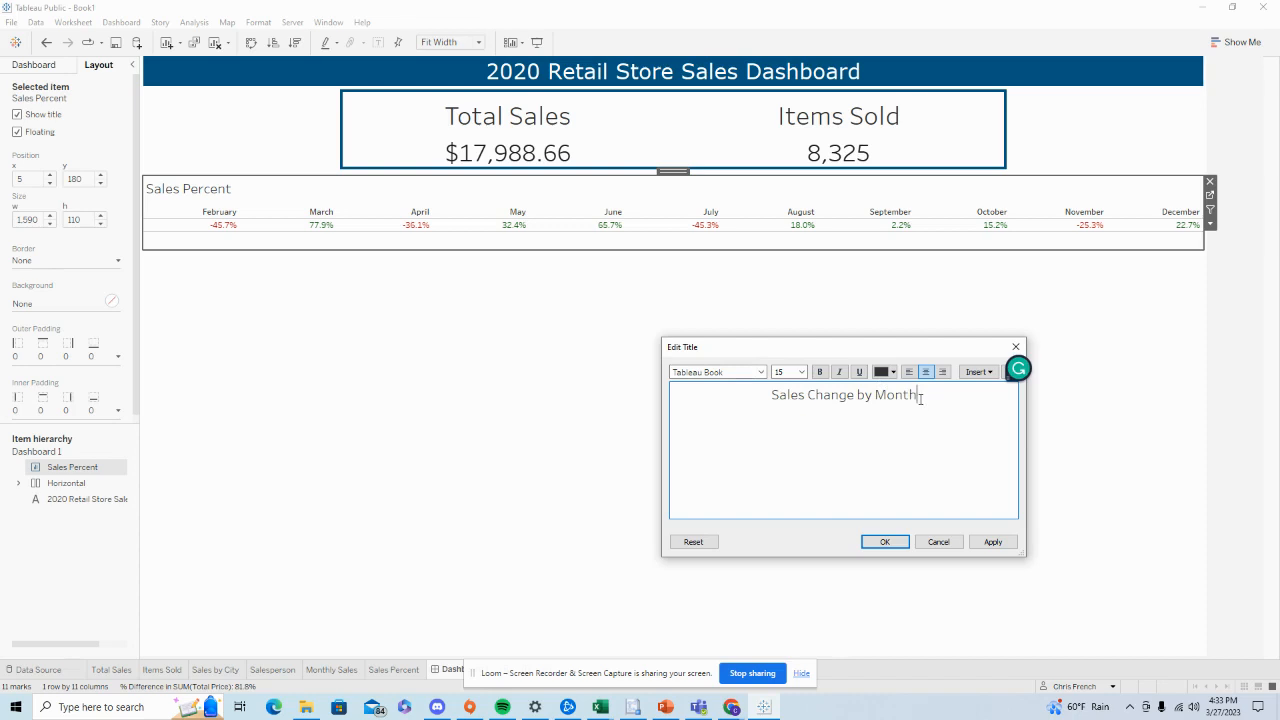
Set the "Sales Change by Month" title text to Verdana, size 18
drag(920, 397, 768, 397)
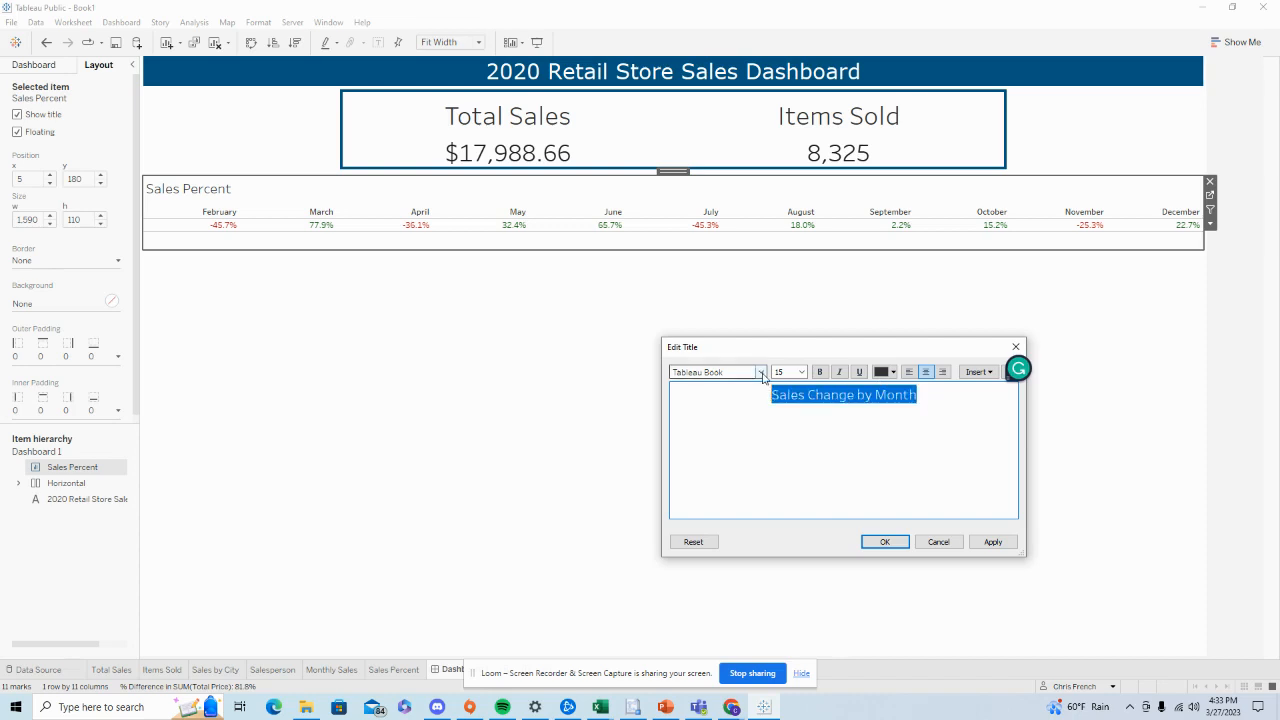
click(760, 372)
click(690, 523)
click(801, 372)
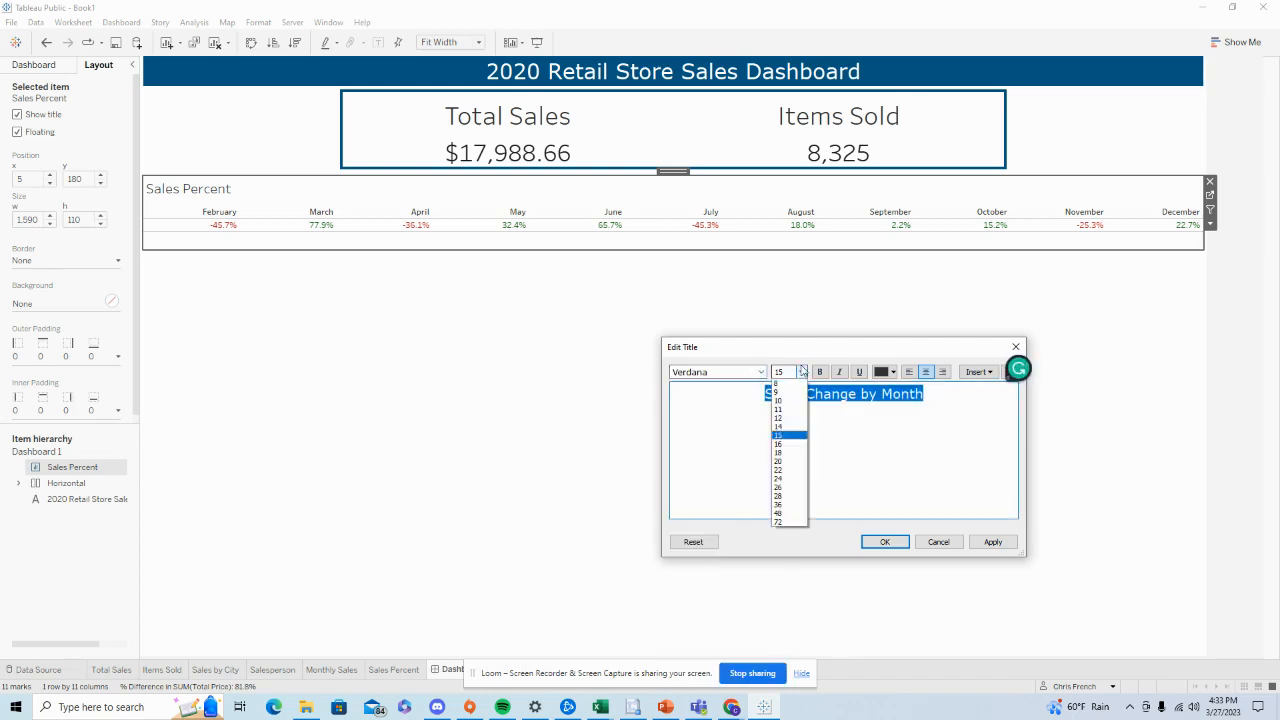
click(802, 453)
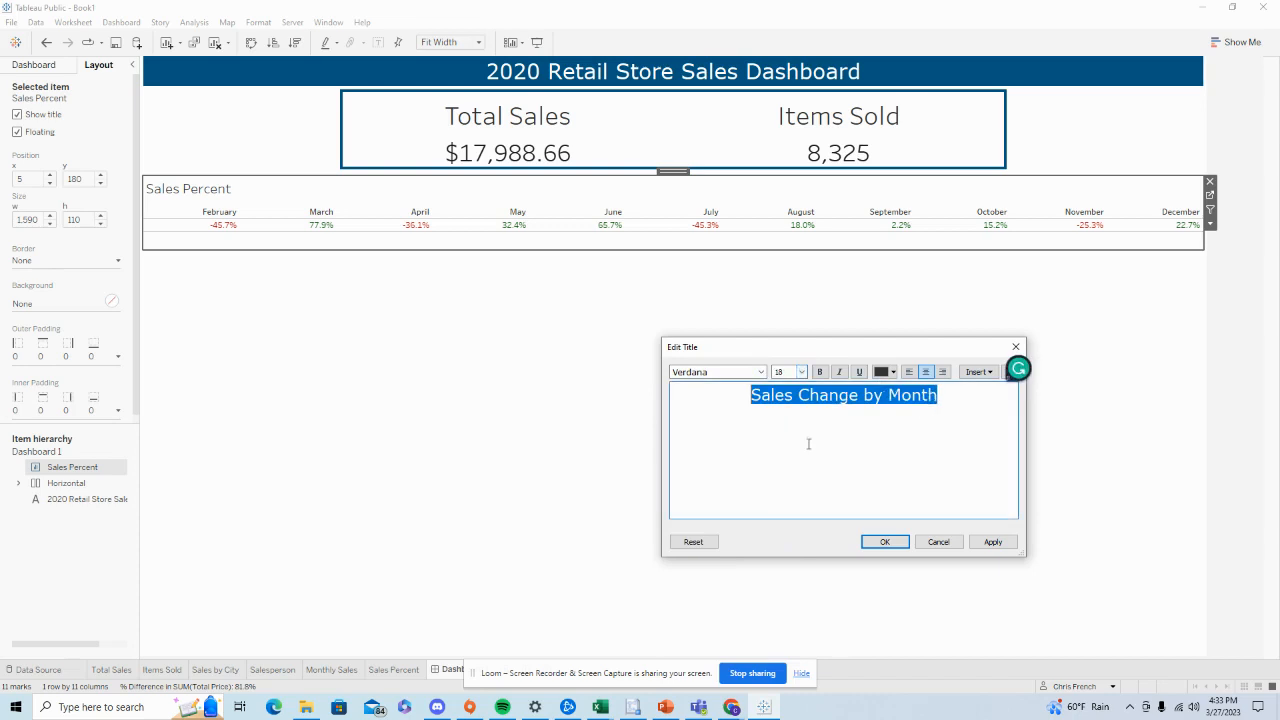
click(962, 401)
click(884, 541)
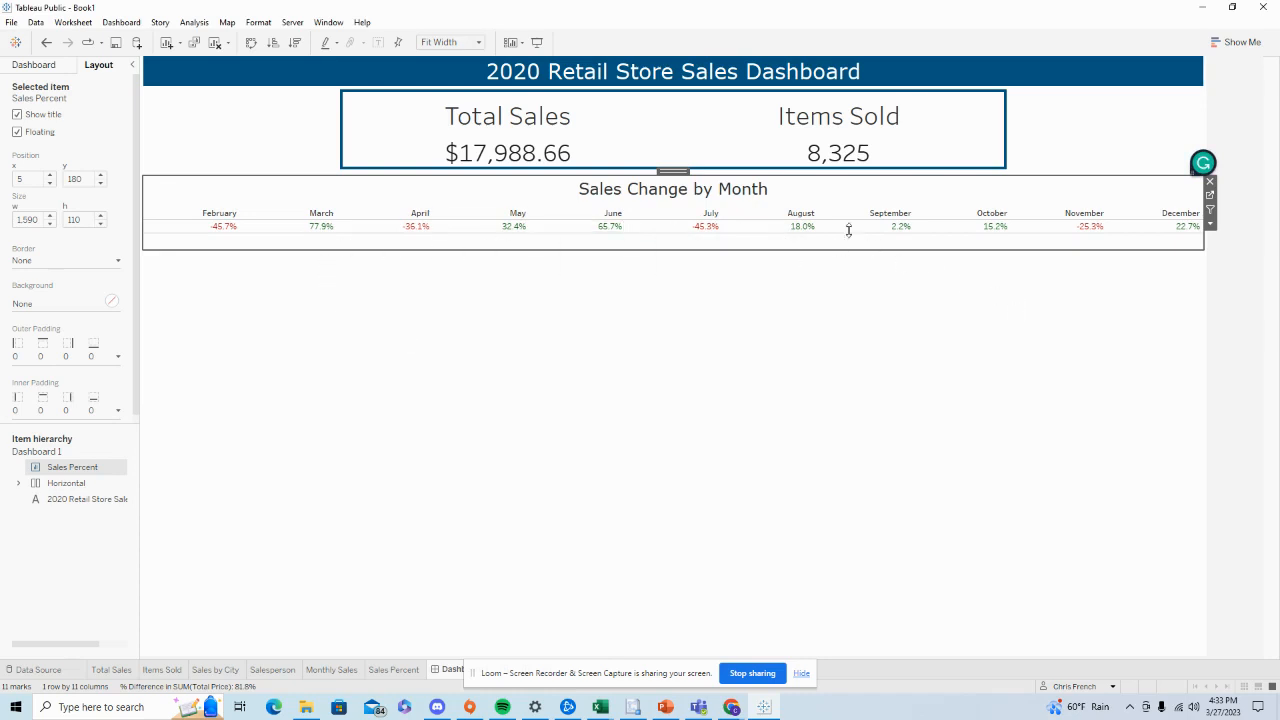
Shade the "Sales Change by Month" title background in the same dark blue as the dashboard header
double_click(795, 194)
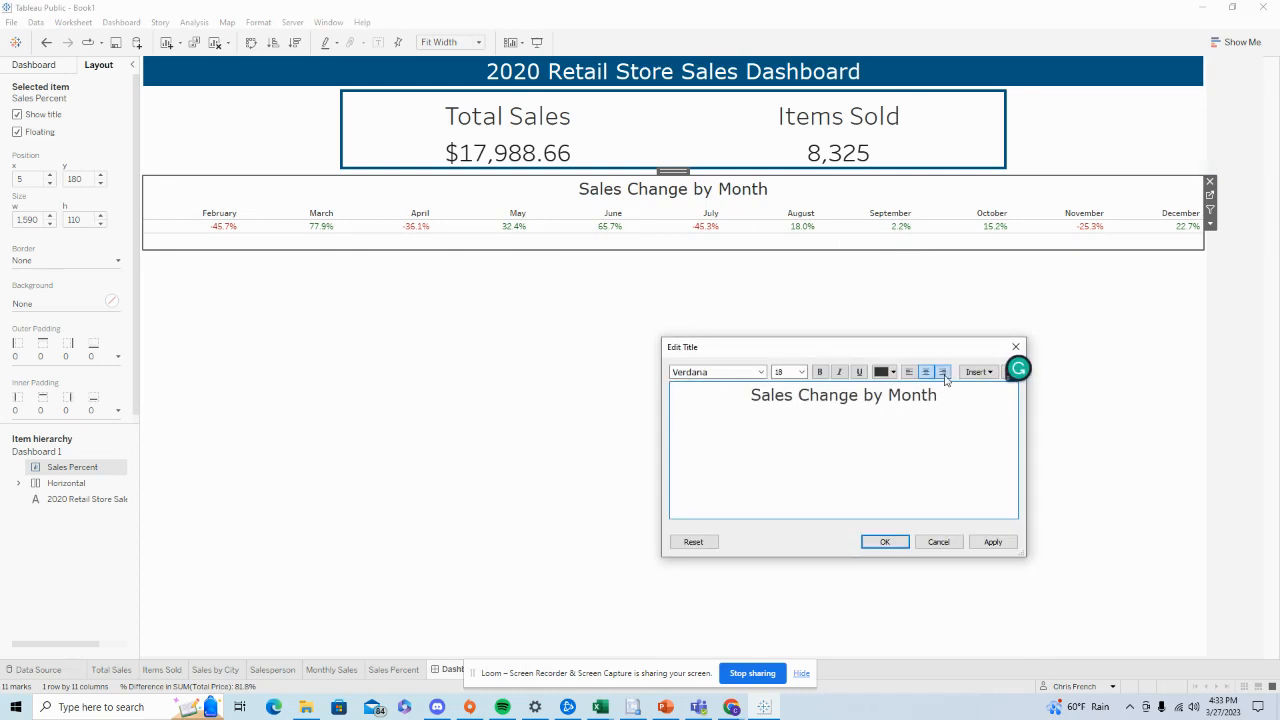
click(1015, 347)
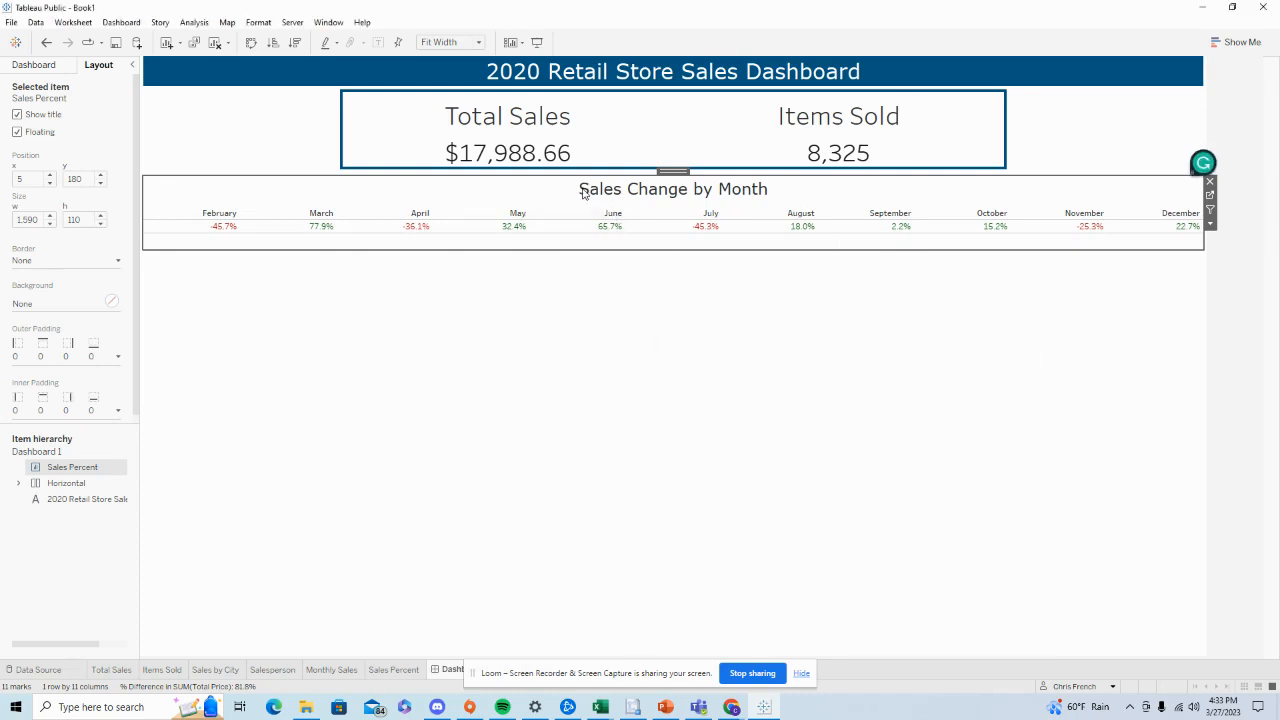
right_click(585, 190)
click(626, 247)
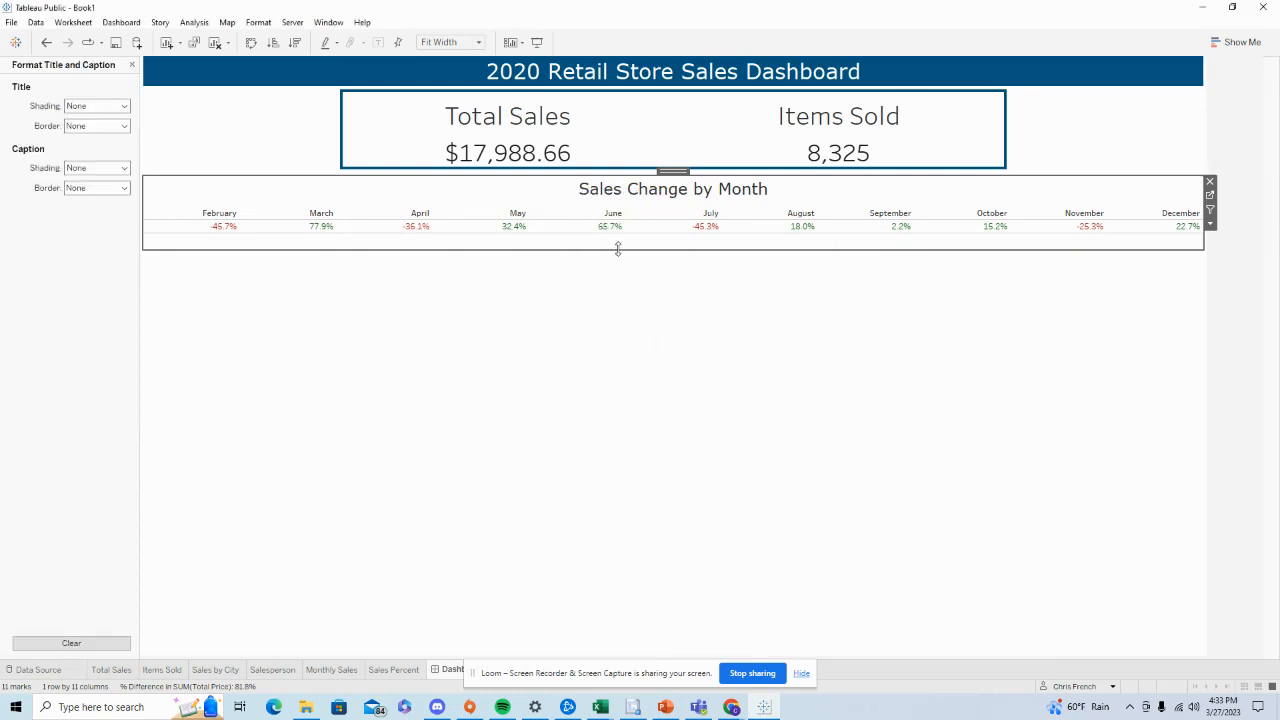
click(124, 106)
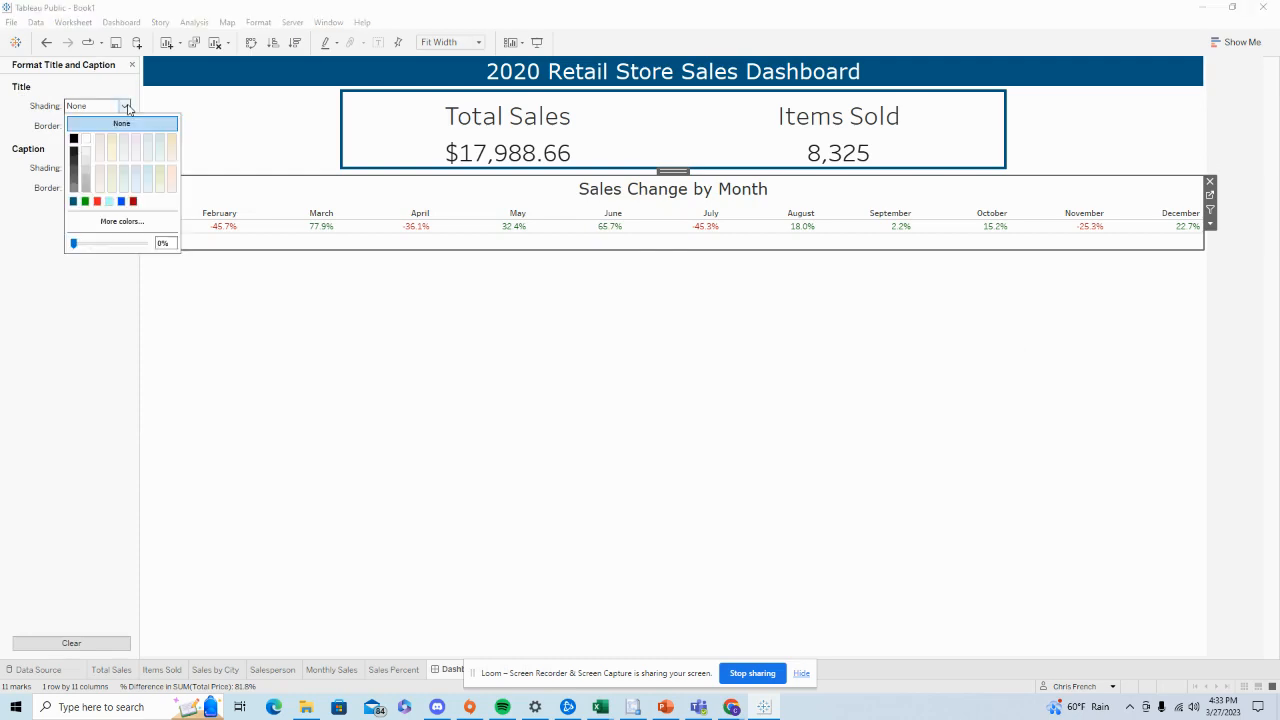
click(74, 201)
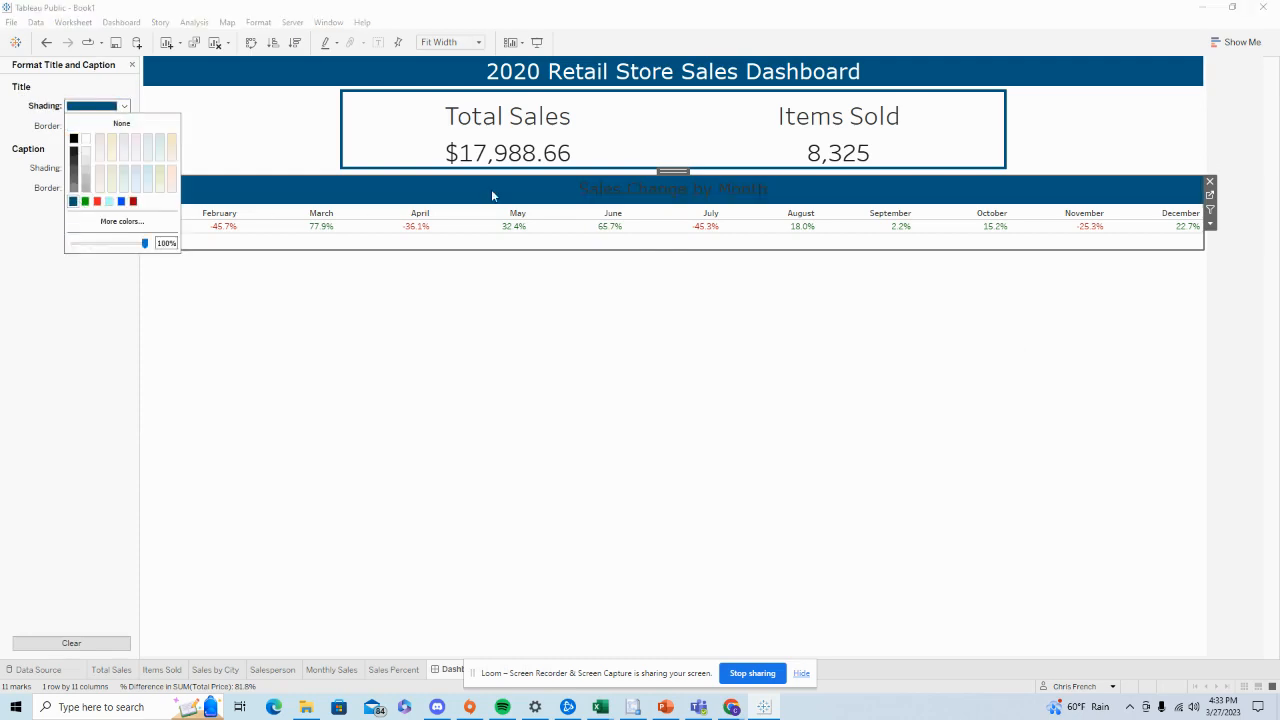
Change the "Sales Change by Month" title text color to white and close the title formatting
double_click(604, 187)
drag(956, 397, 750, 396)
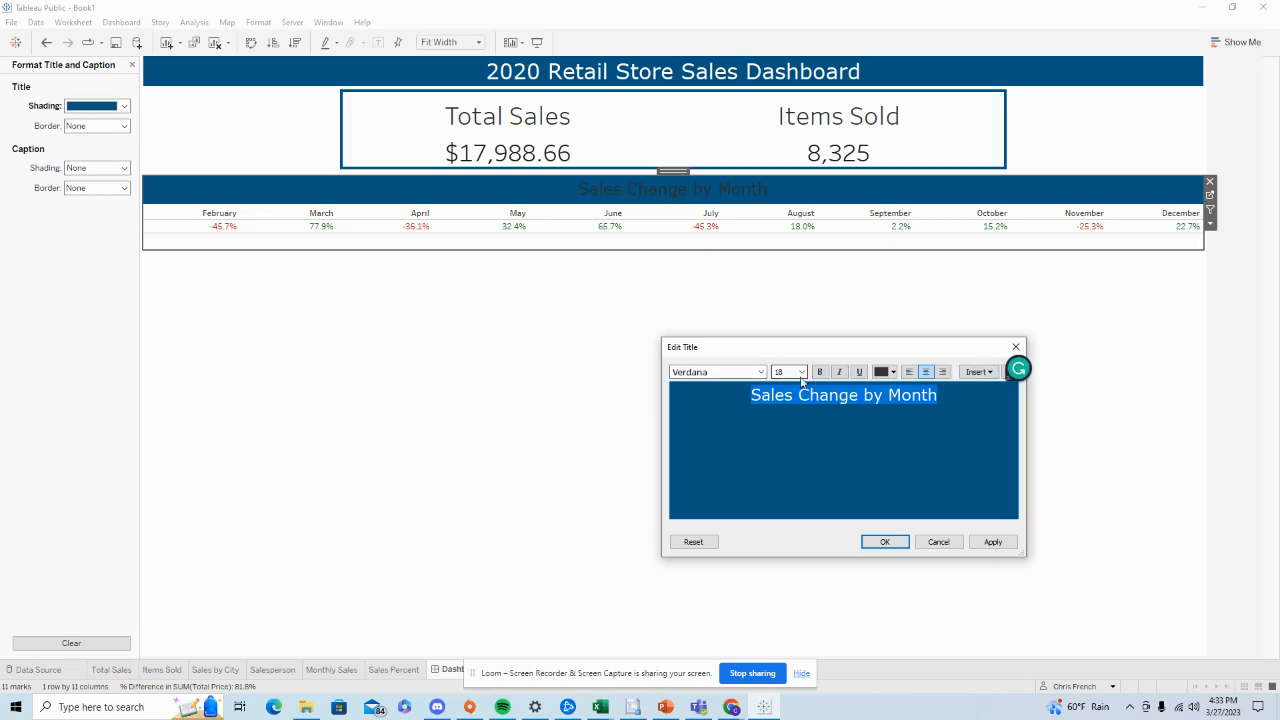
click(891, 373)
click(893, 394)
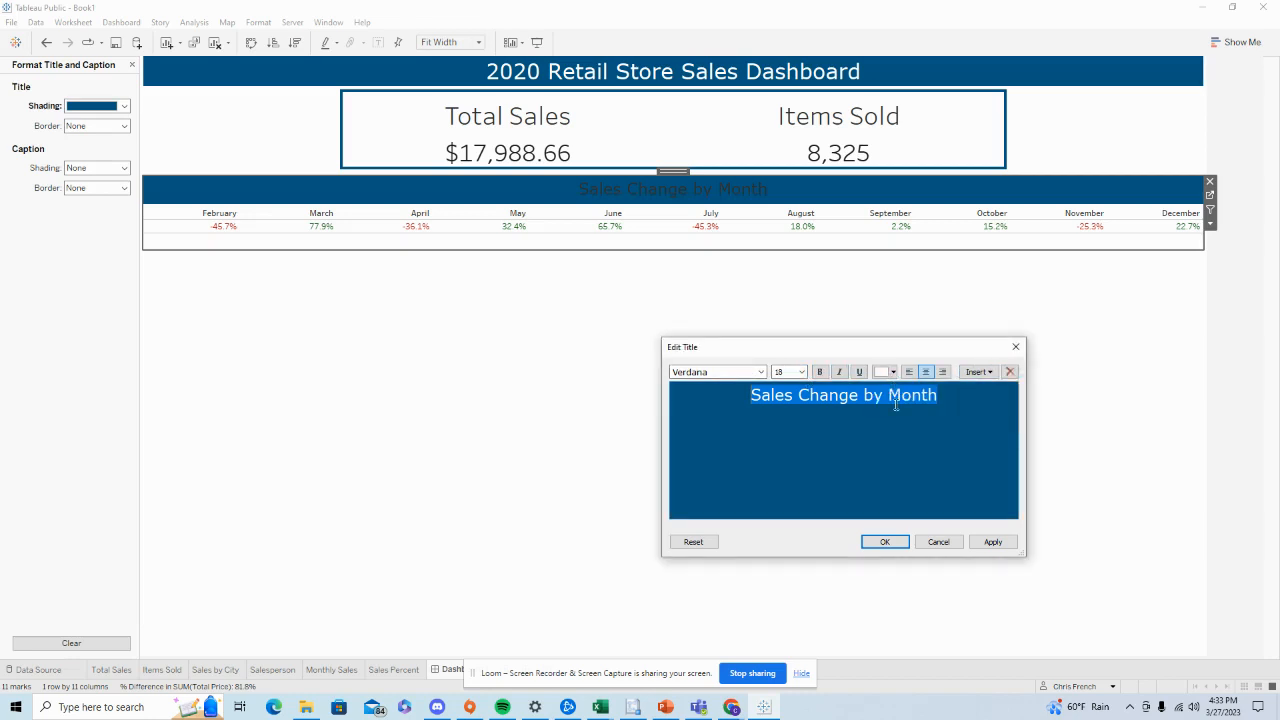
click(993, 542)
click(884, 541)
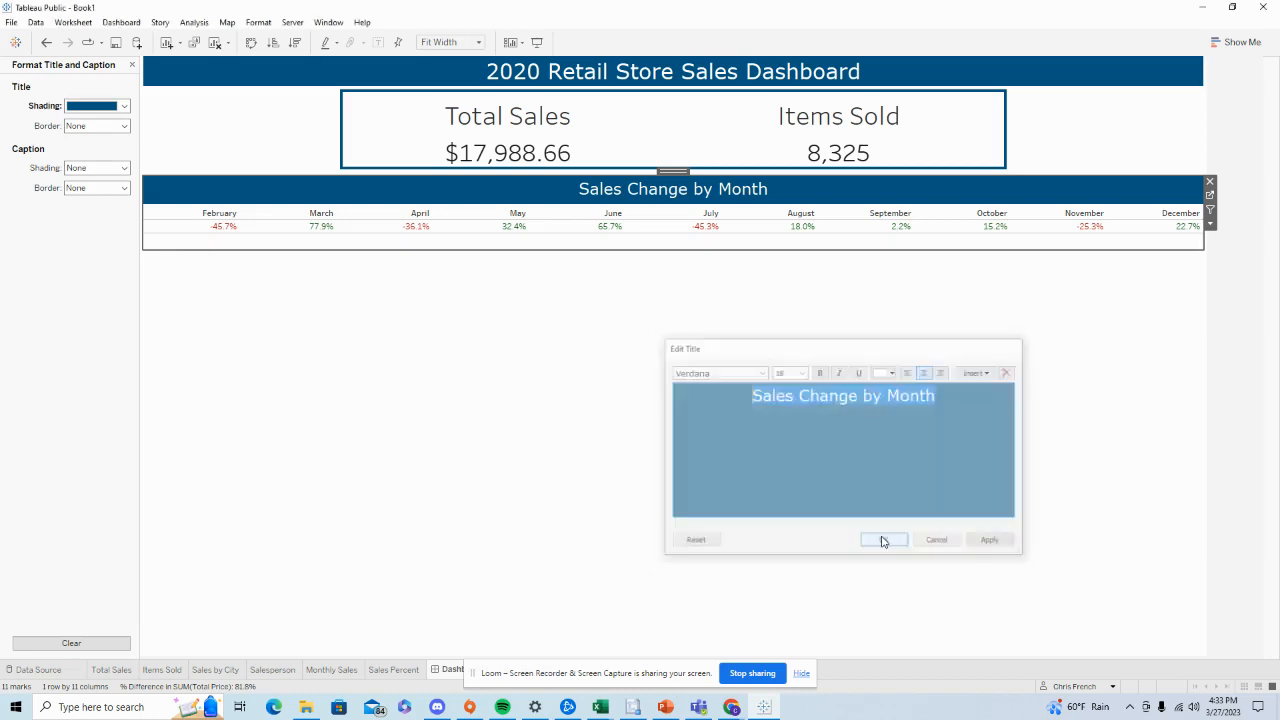
click(752, 369)
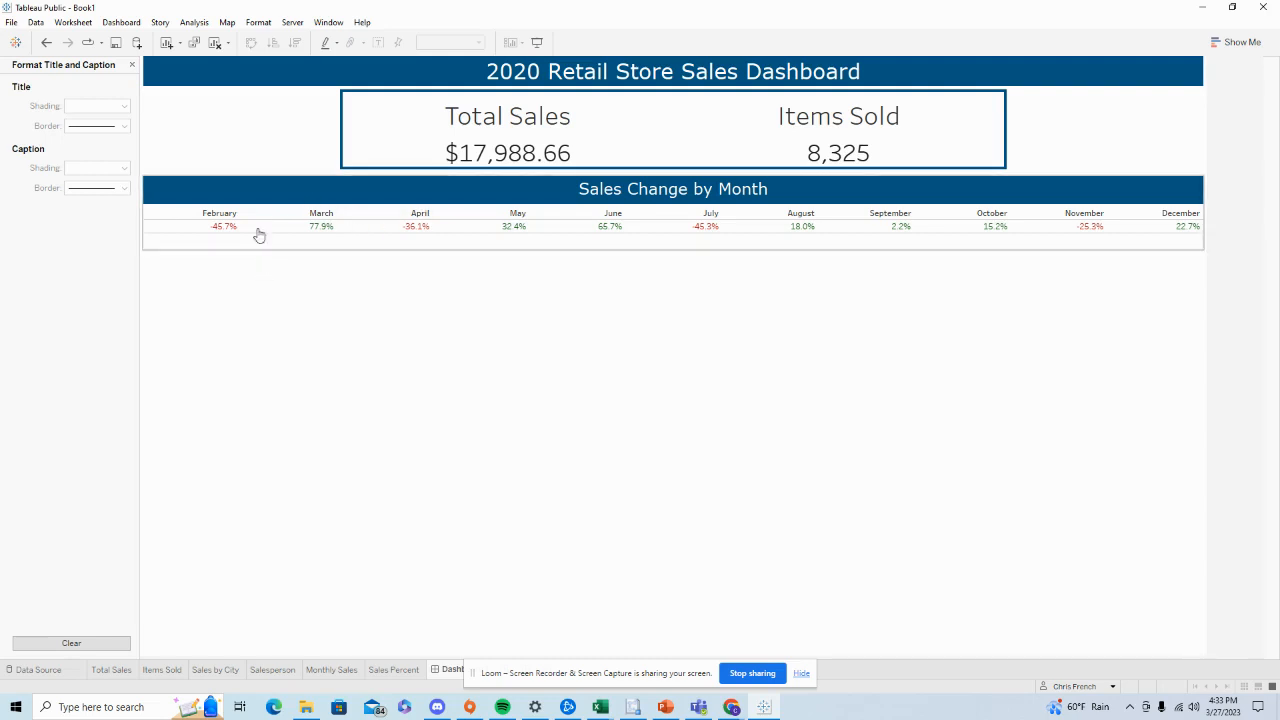
click(131, 64)
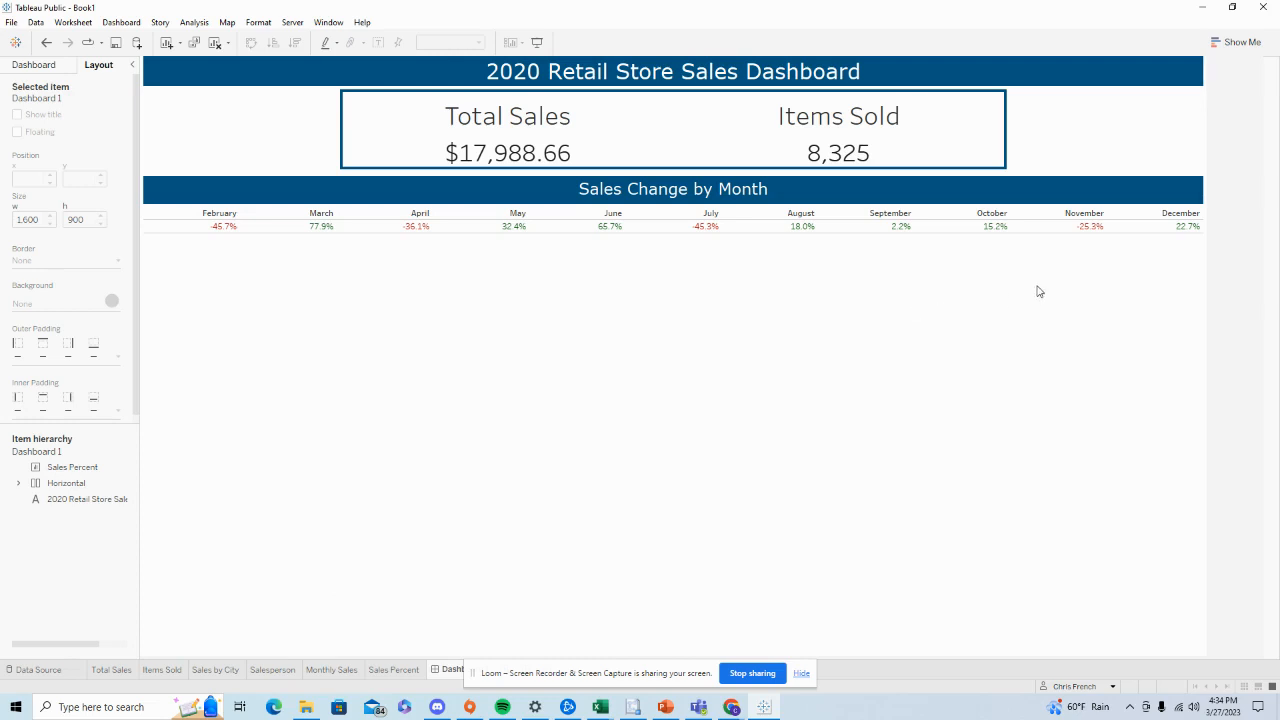
click(276, 188)
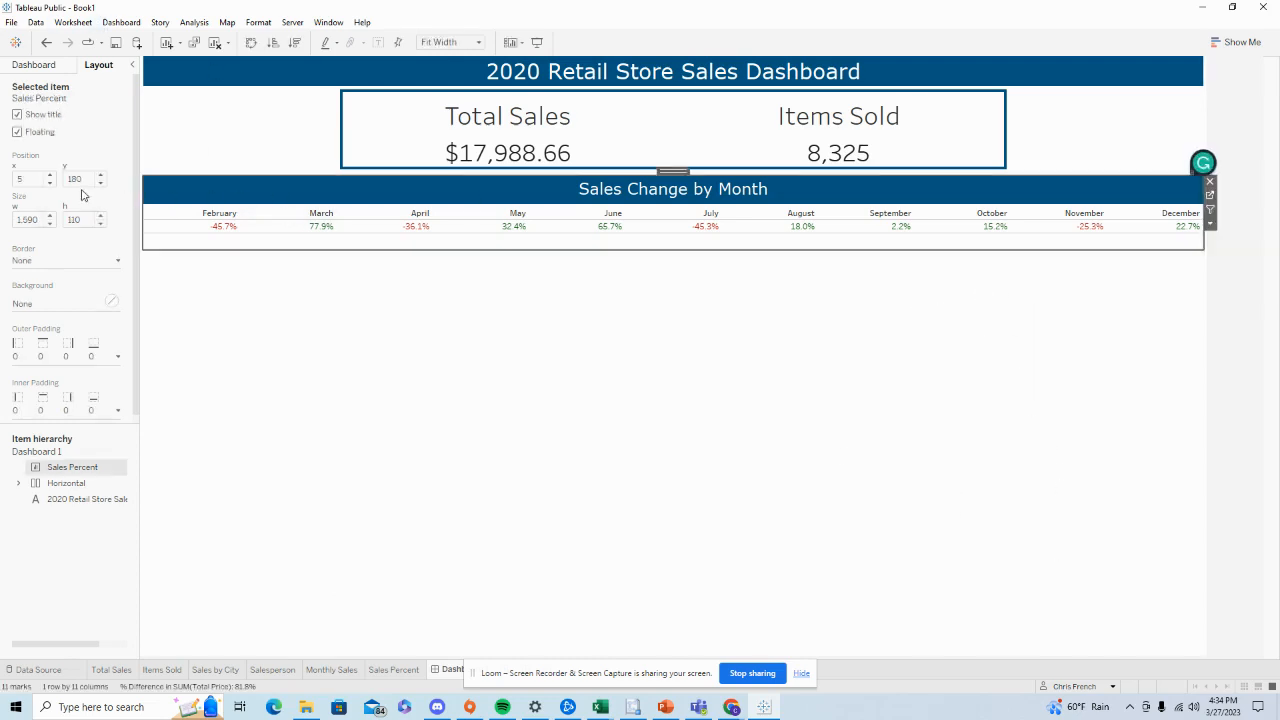
click(80, 221)
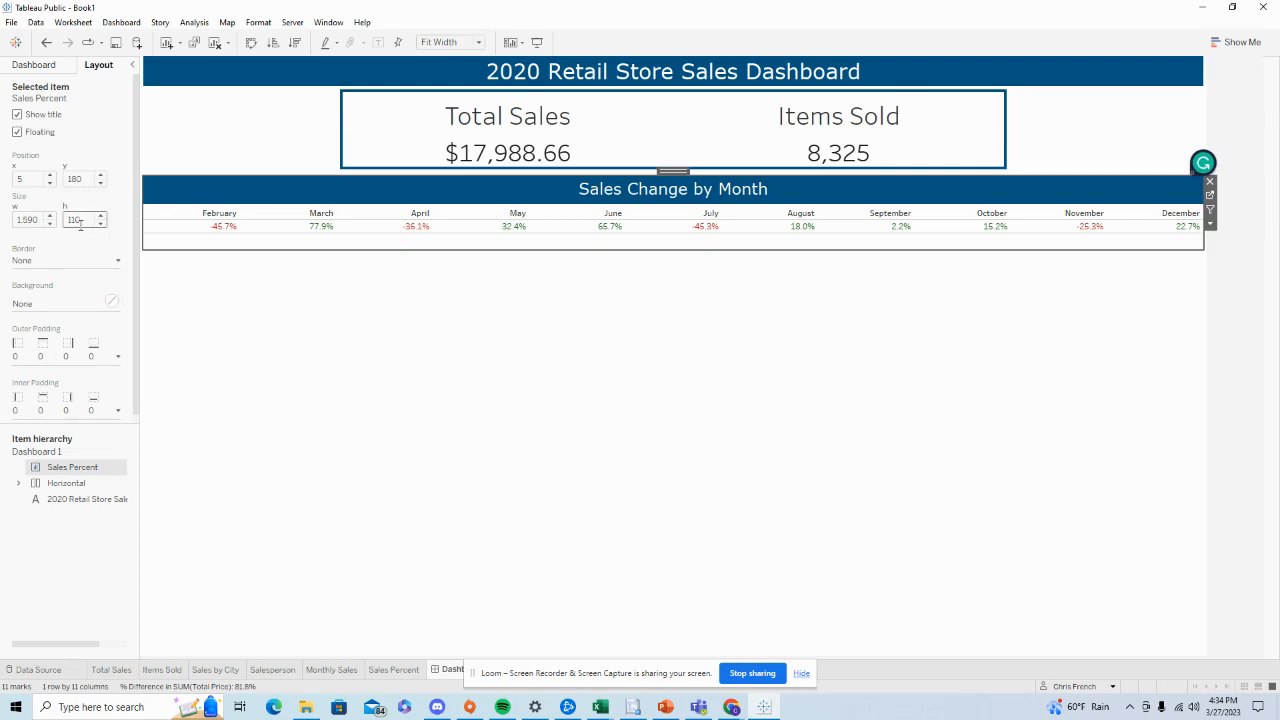
click(250, 360)
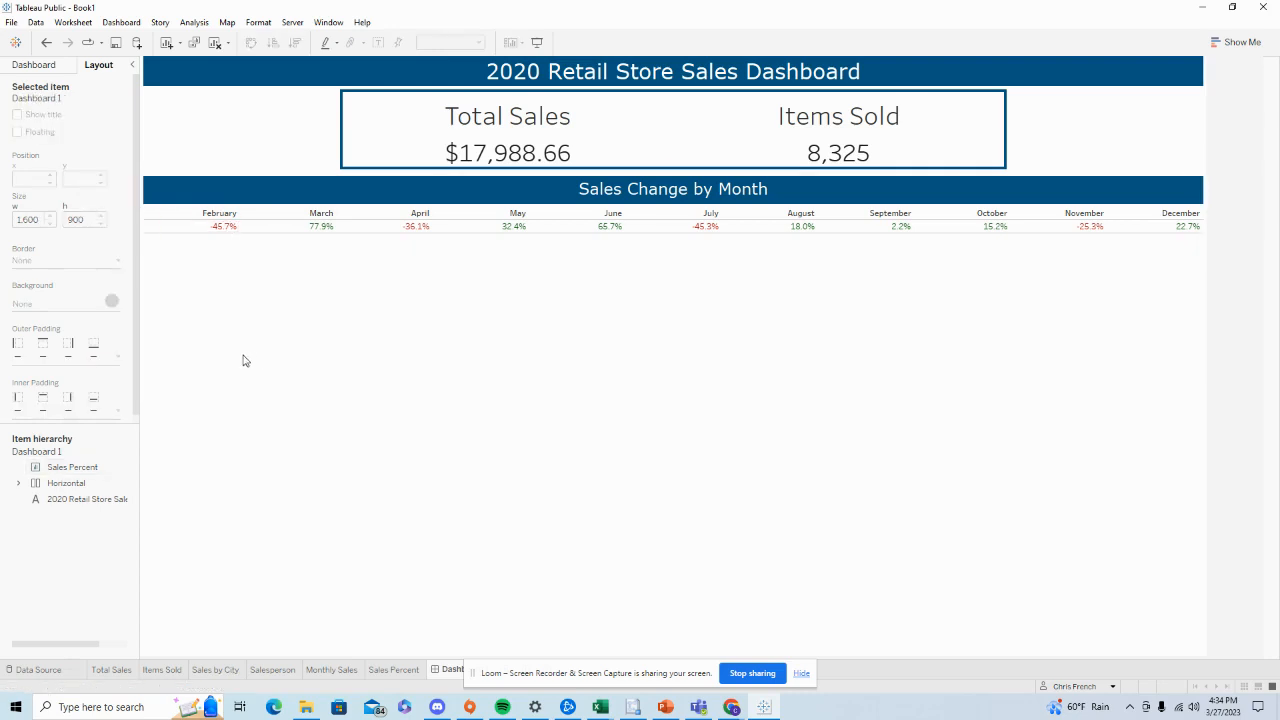
Add the Monthly Sales sheet as a floating item beneath the sales change table, positioned at x 5 and y 300
click(55, 66)
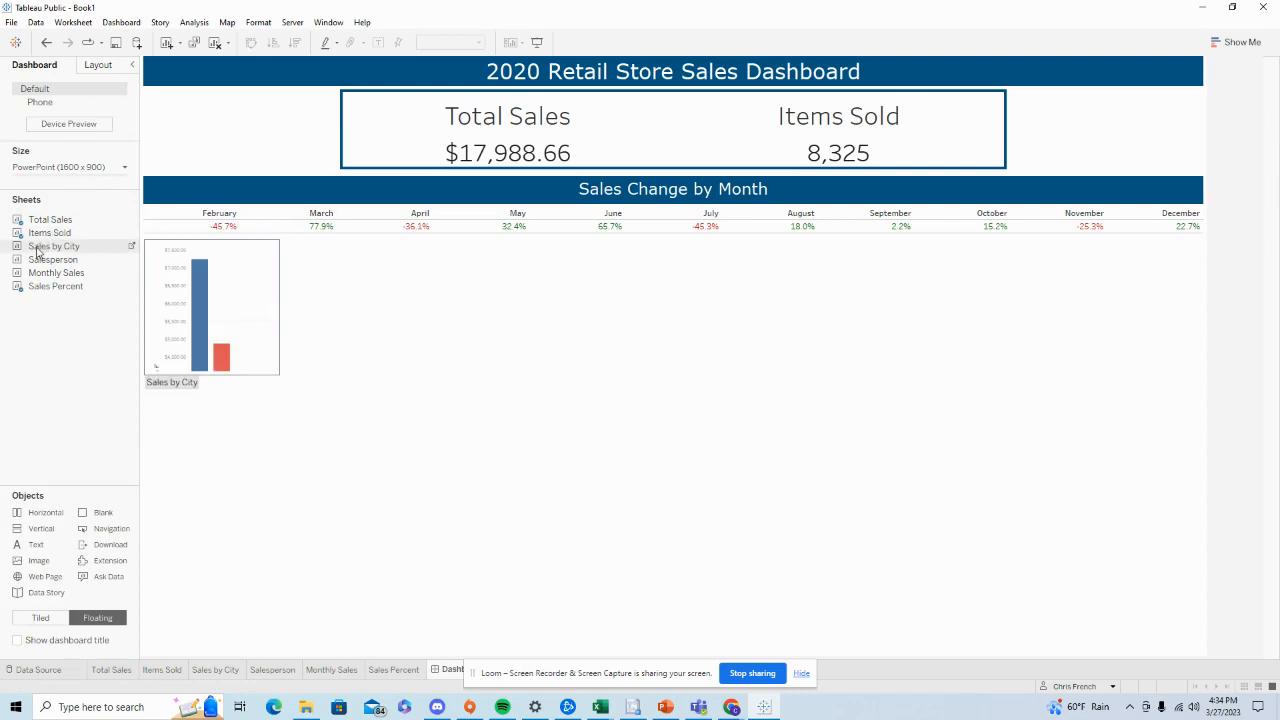
drag(37, 273, 228, 299)
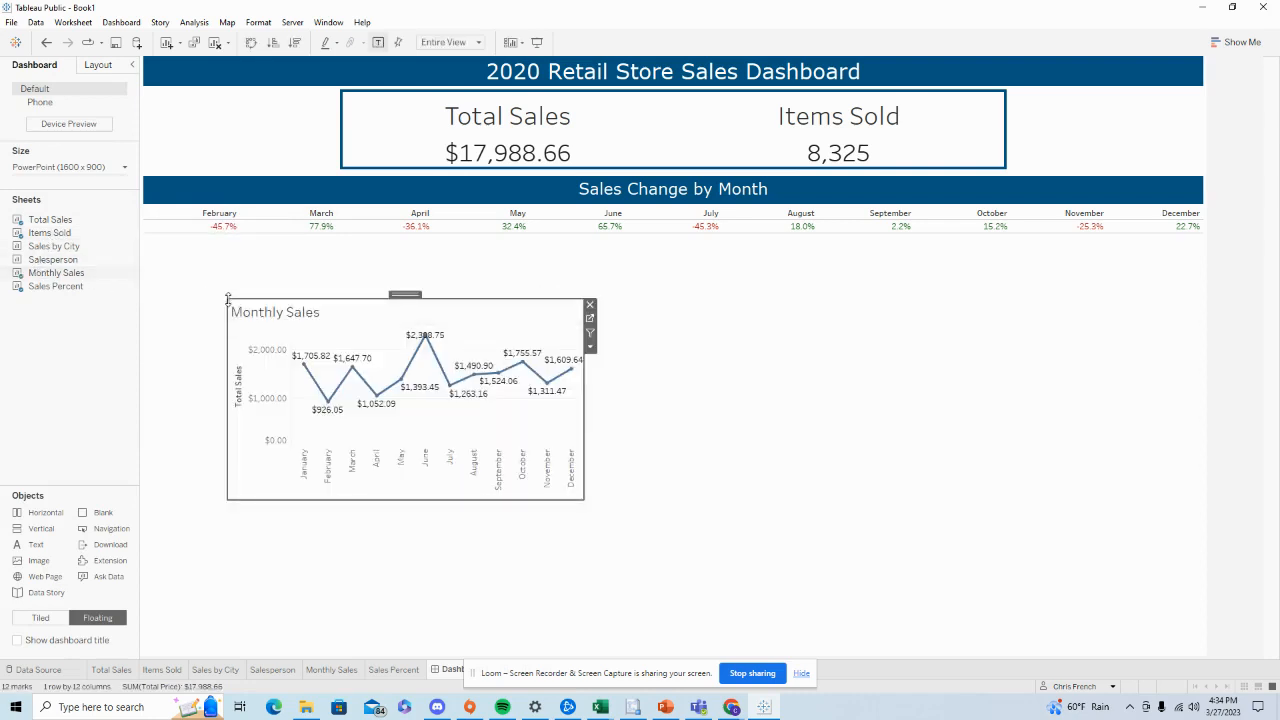
click(102, 66)
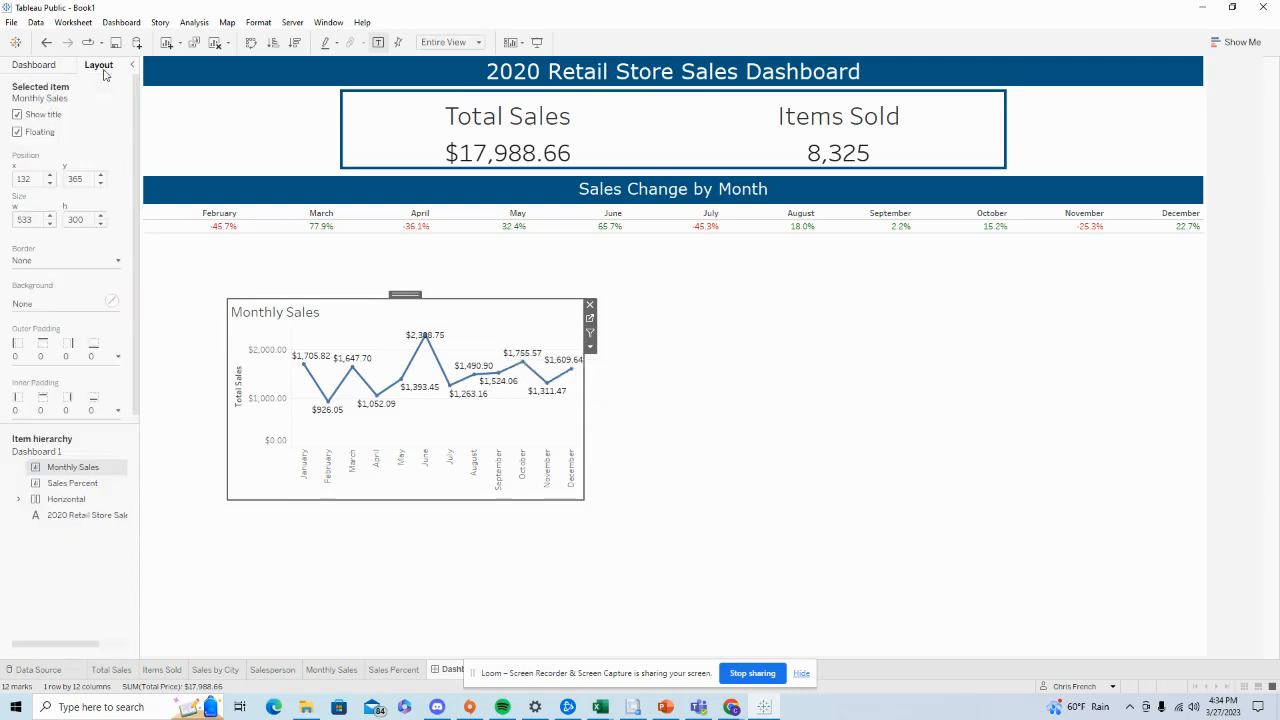
click(89, 177)
text(300)
key(Return)
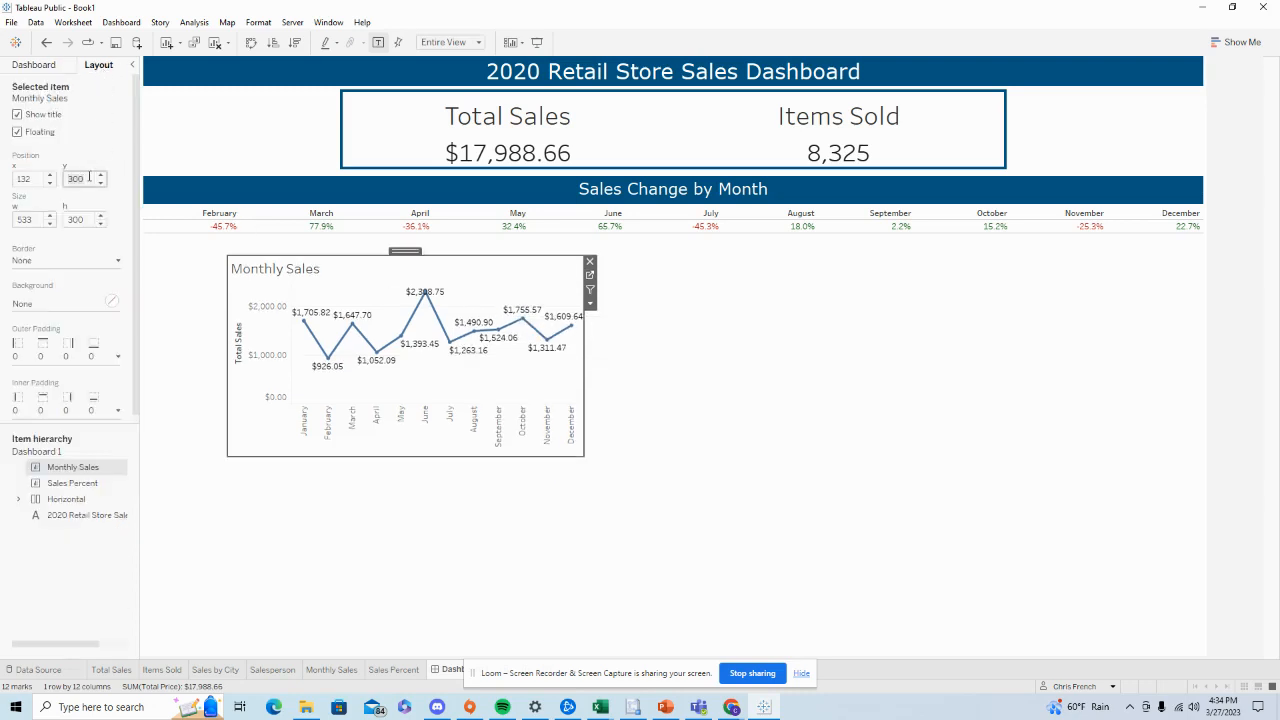
click(30, 177)
text(5)
key(Return)
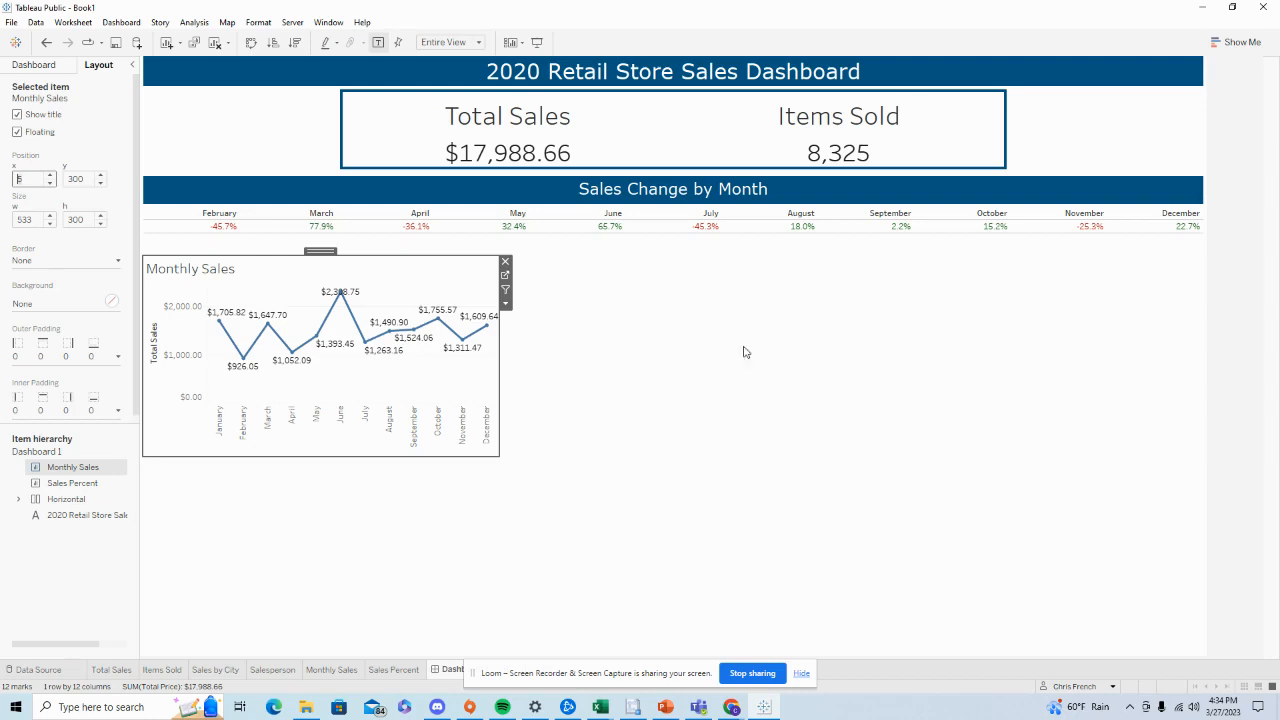
Resize the Monthly Sales sheet to 945 px wide and 580 px high
click(33, 218)
key(Return)
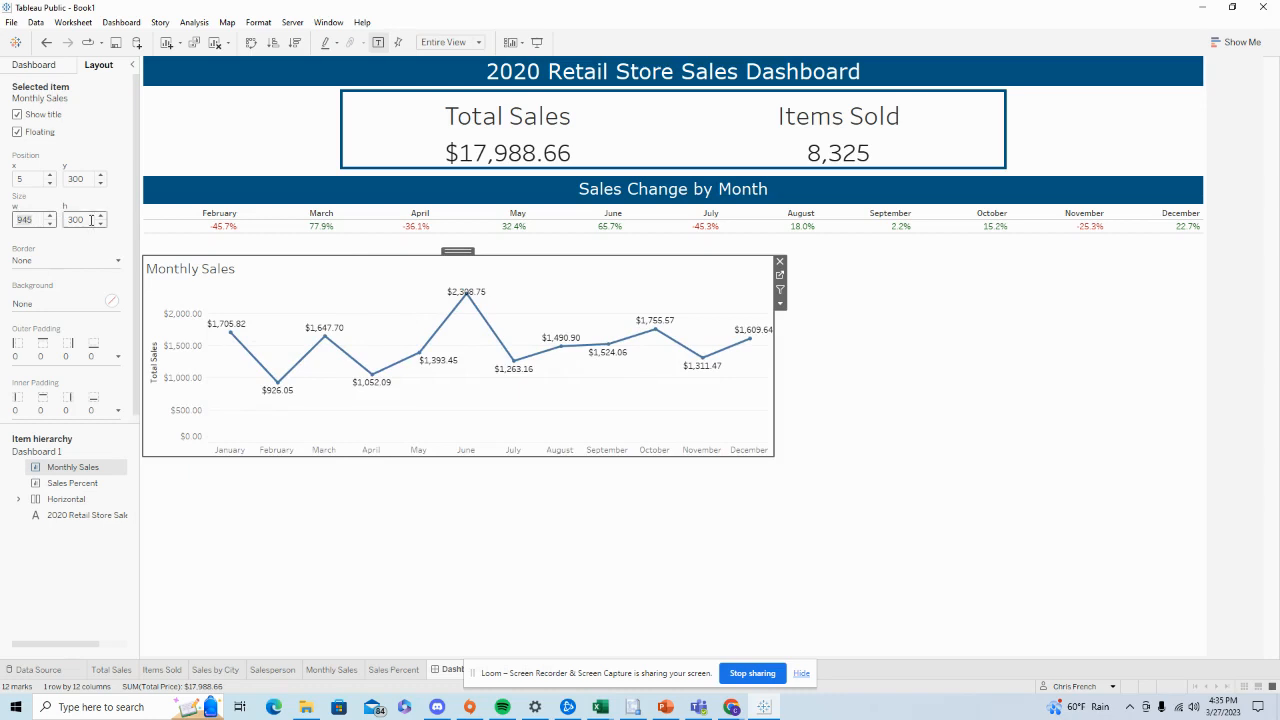
click(91, 220)
click(100, 178)
text(580)
key(Return)
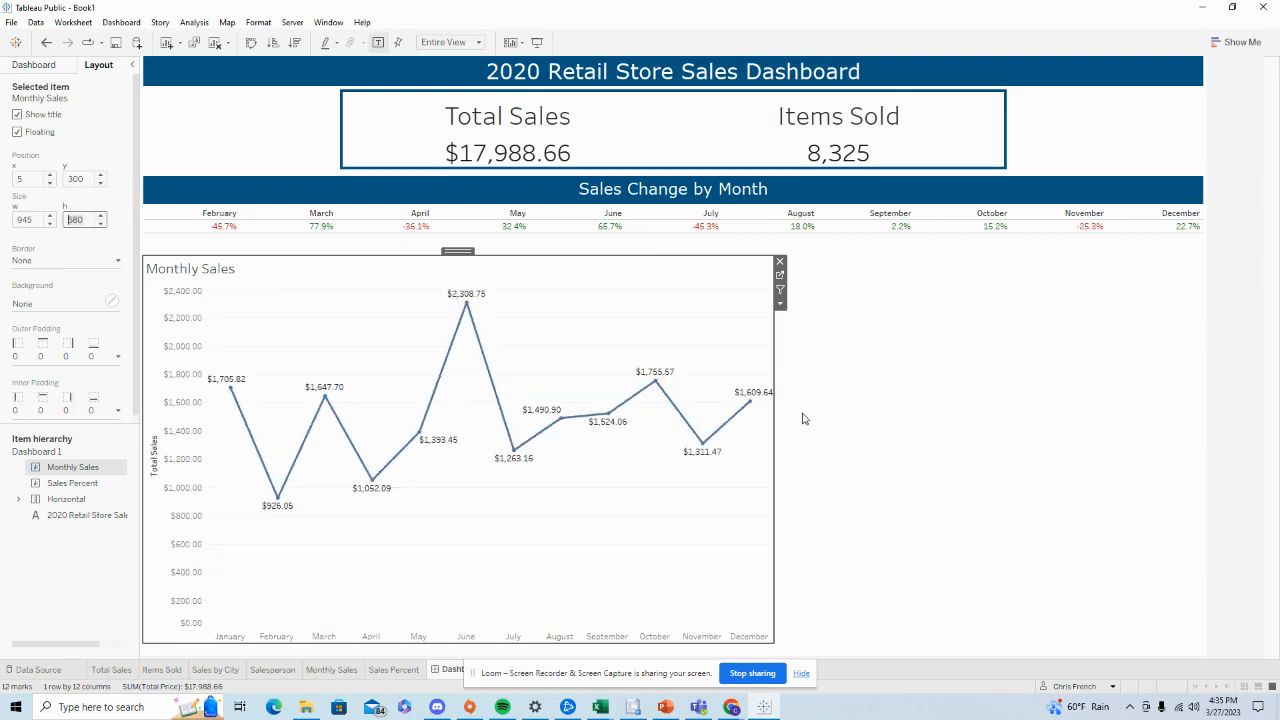
Center the Monthly Sales chart's title and set its text to Verdana, size 18
double_click(362, 273)
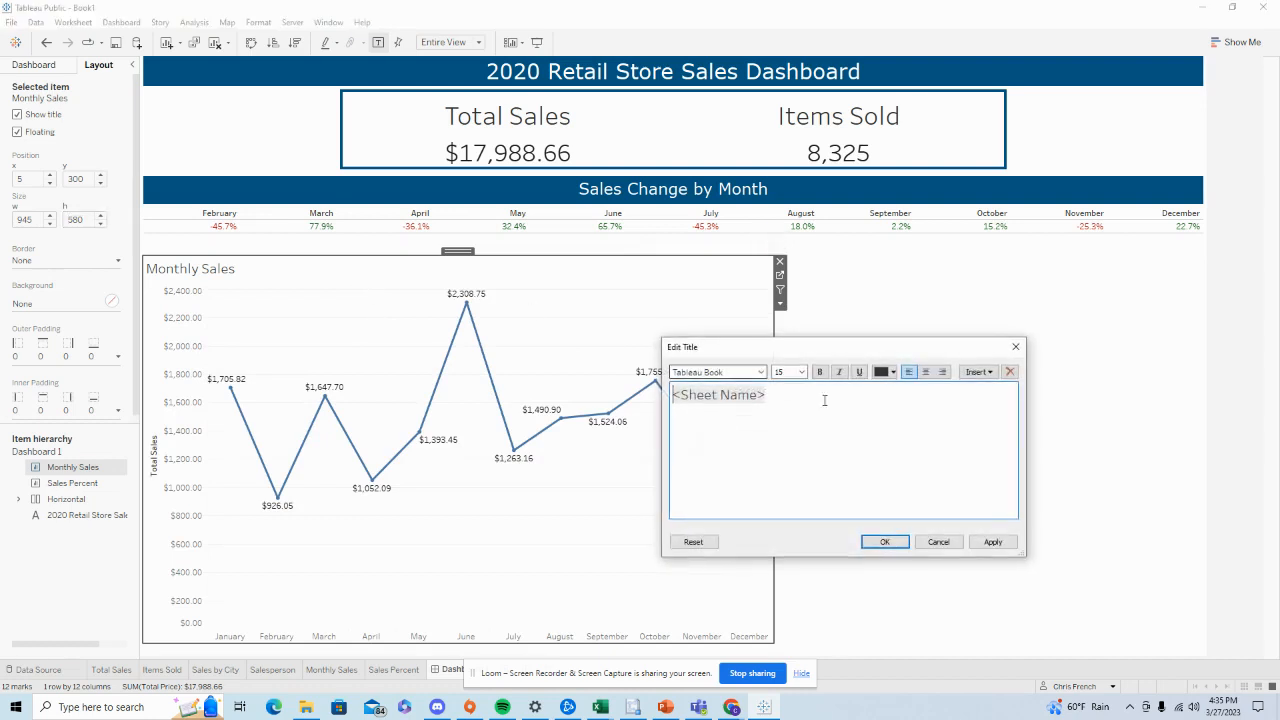
click(926, 372)
drag(910, 396, 795, 395)
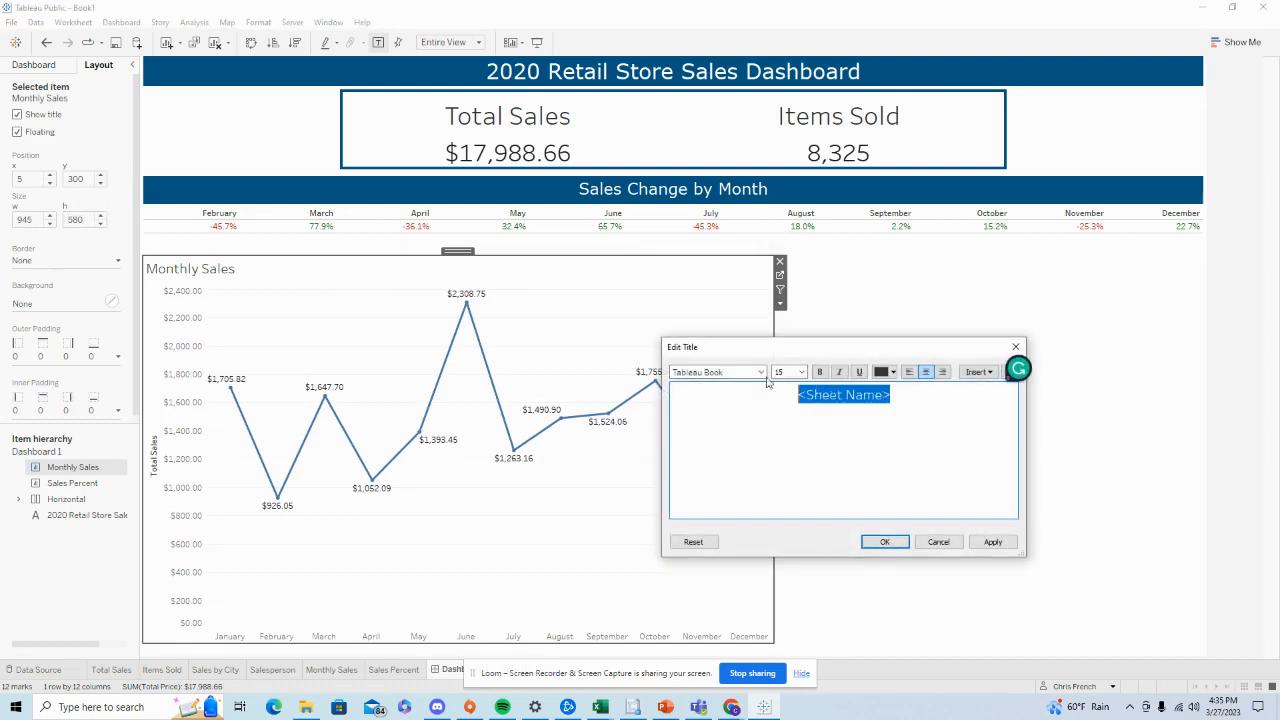
click(760, 372)
click(740, 528)
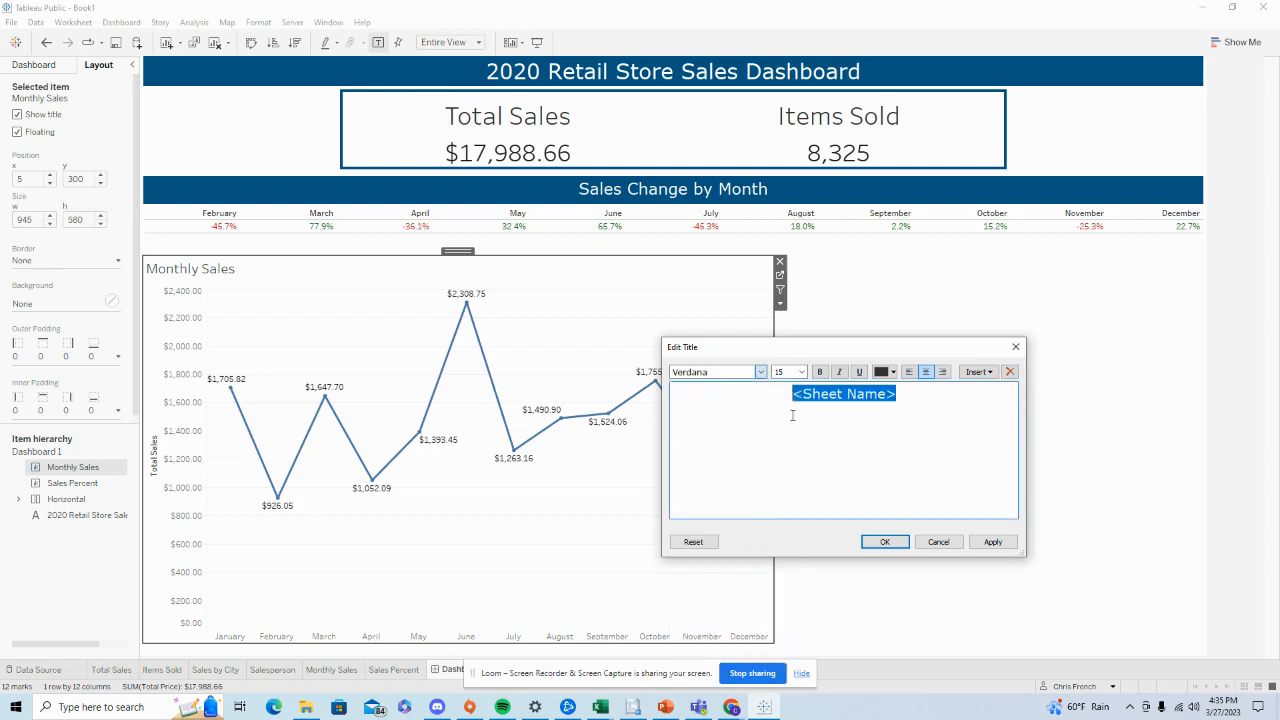
click(801, 372)
click(790, 453)
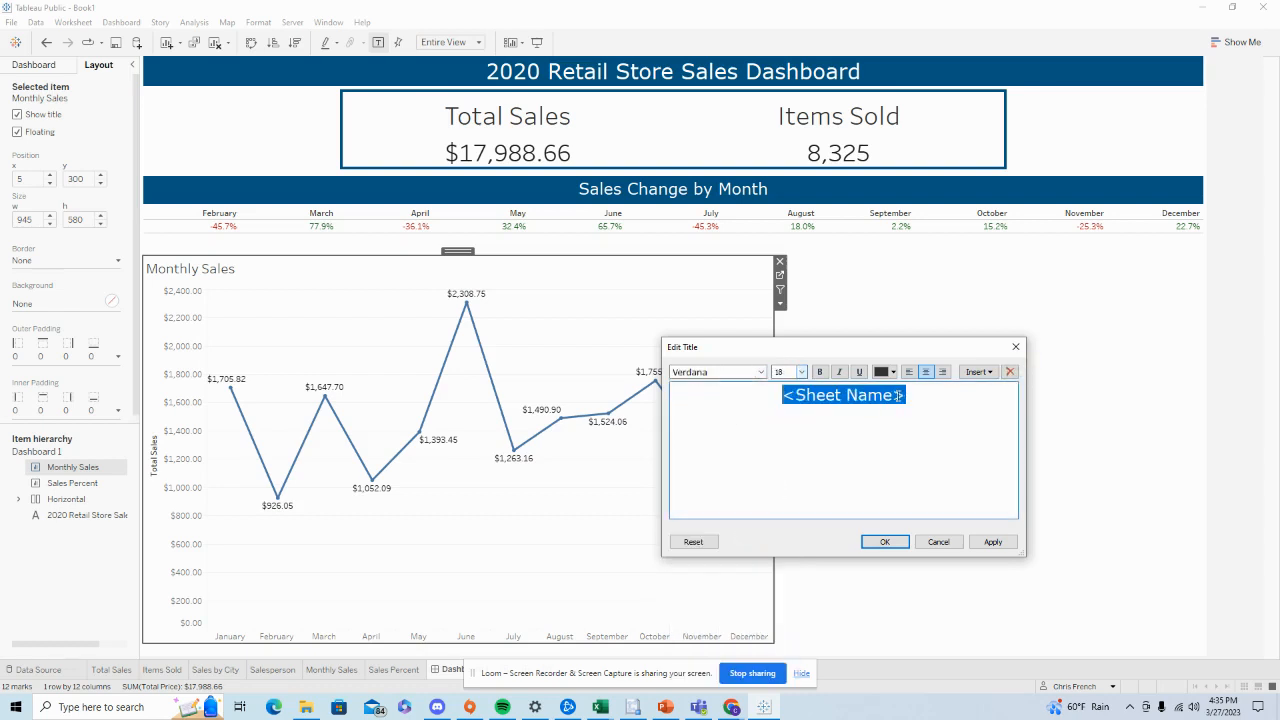
click(898, 544)
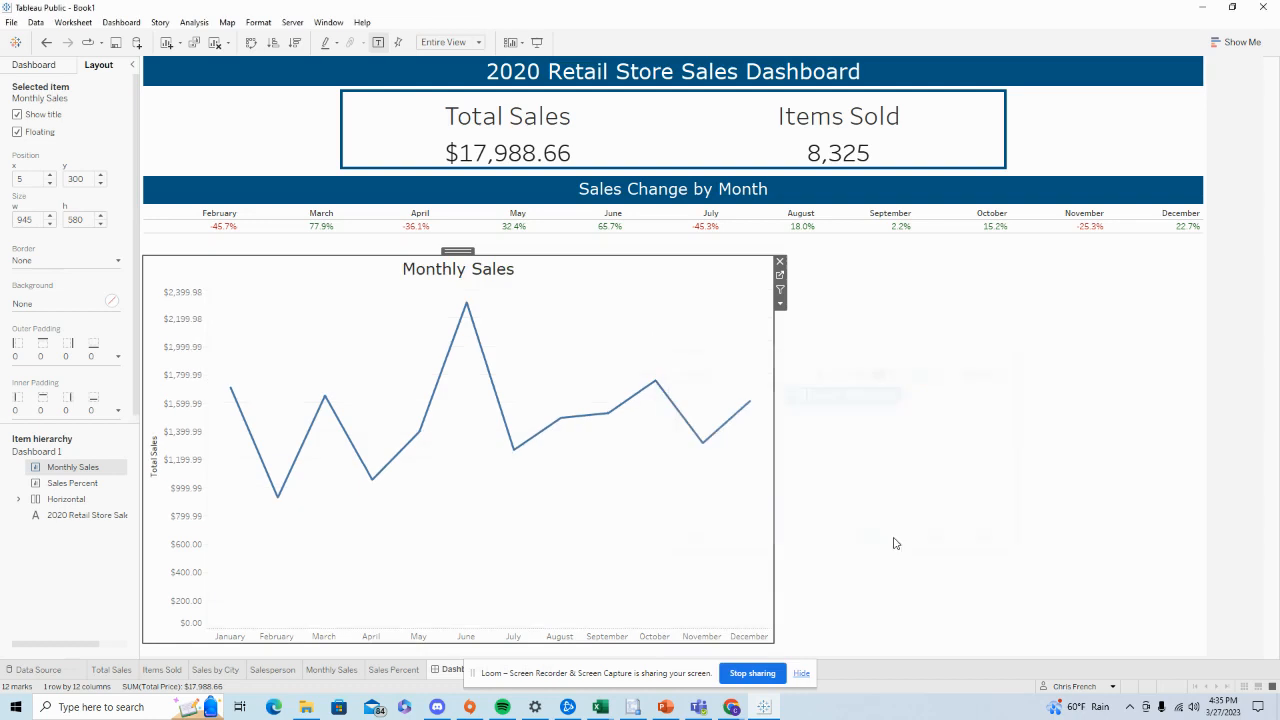
Shade the Monthly Sales chart's title background dark blue to match the other dashboard titles
double_click(546, 277)
click(1016, 347)
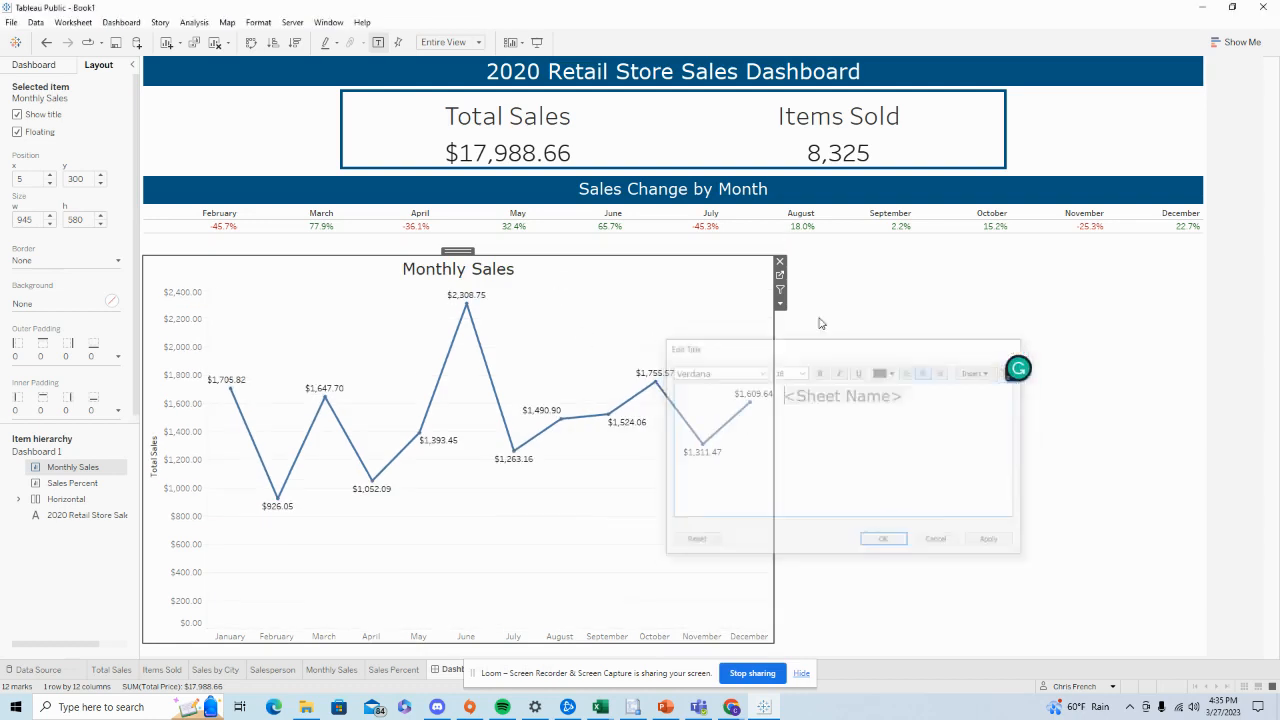
right_click(592, 266)
click(637, 322)
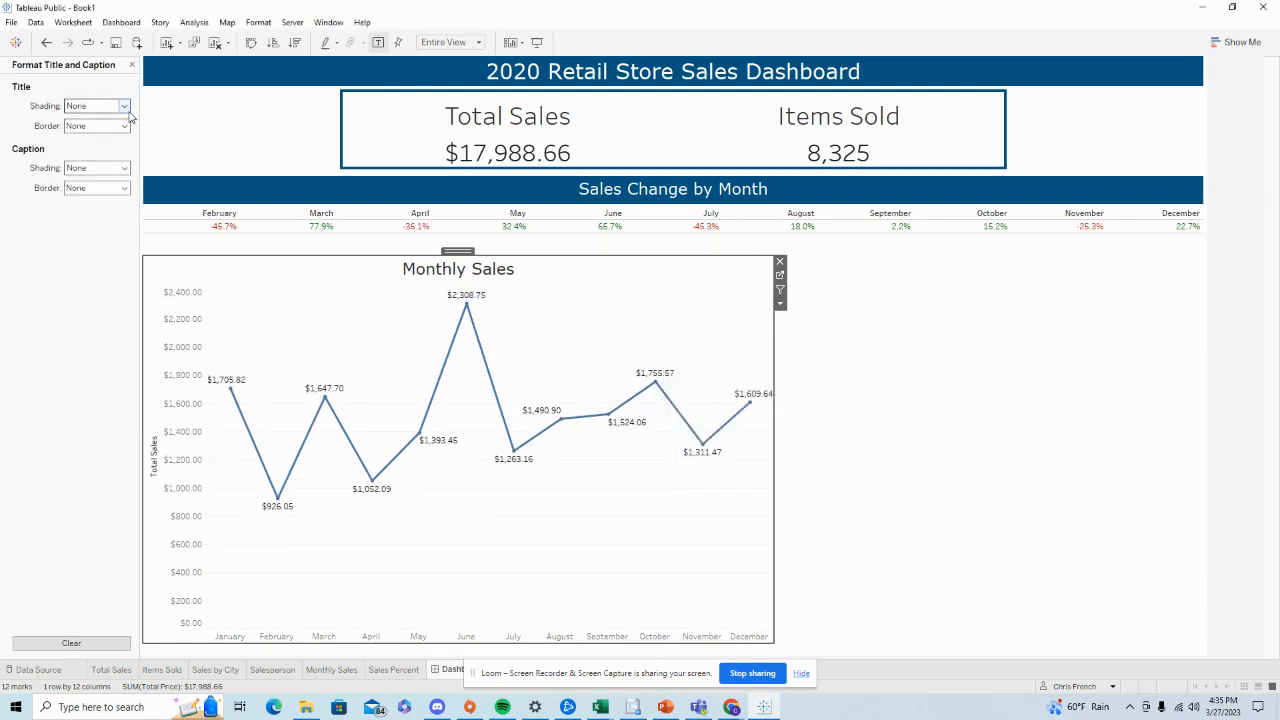
click(124, 107)
click(73, 201)
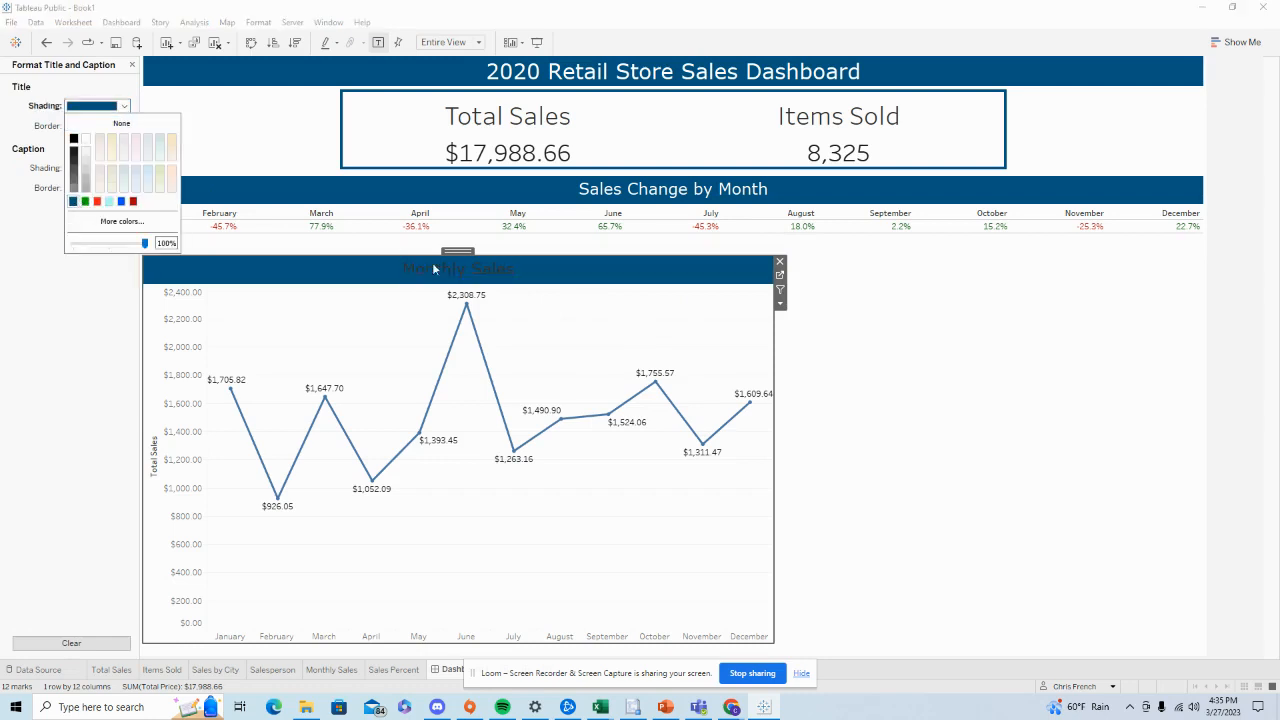
Change the Monthly Sales title text color to white and close the title formatting
double_click(500, 271)
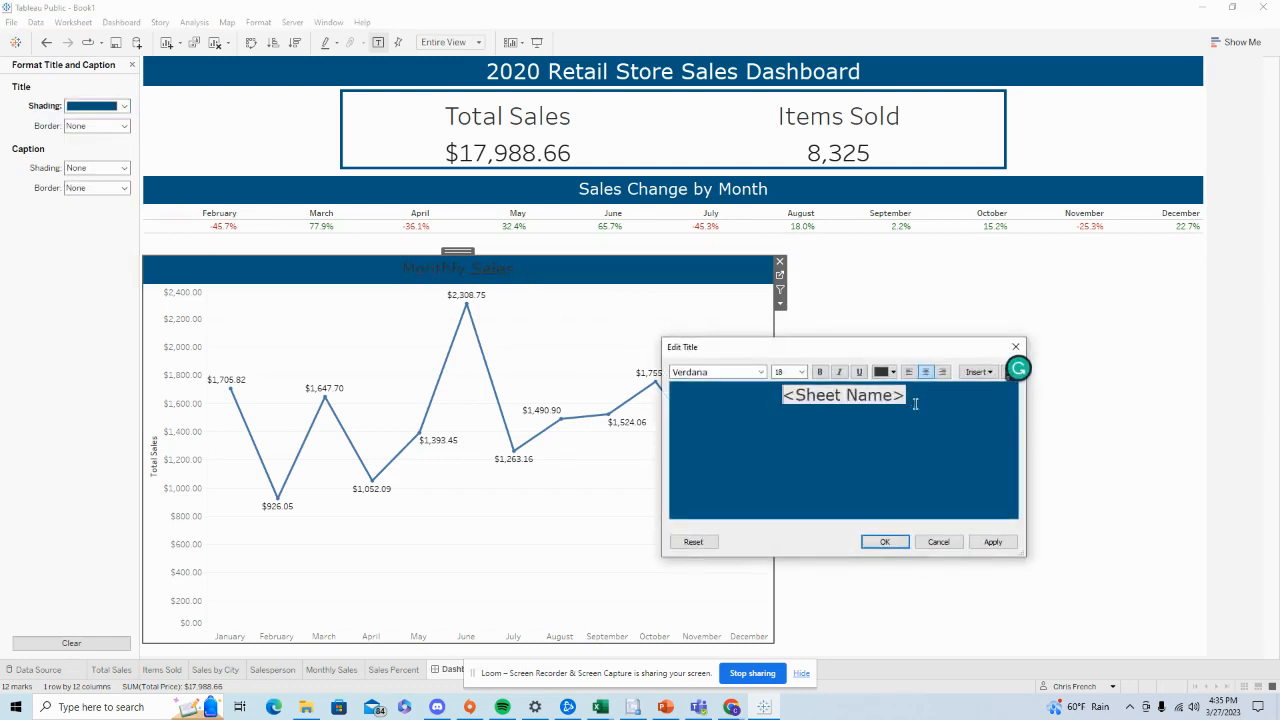
drag(914, 399, 759, 401)
click(884, 372)
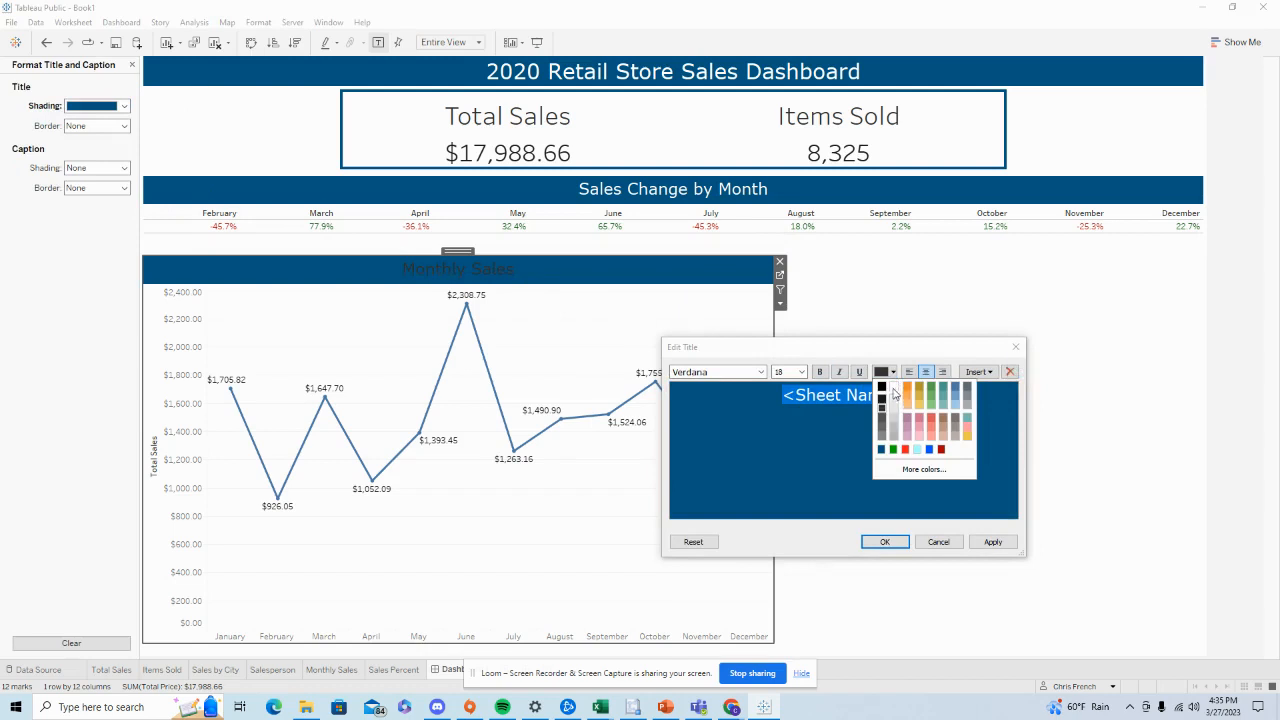
click(896, 396)
click(993, 541)
click(884, 541)
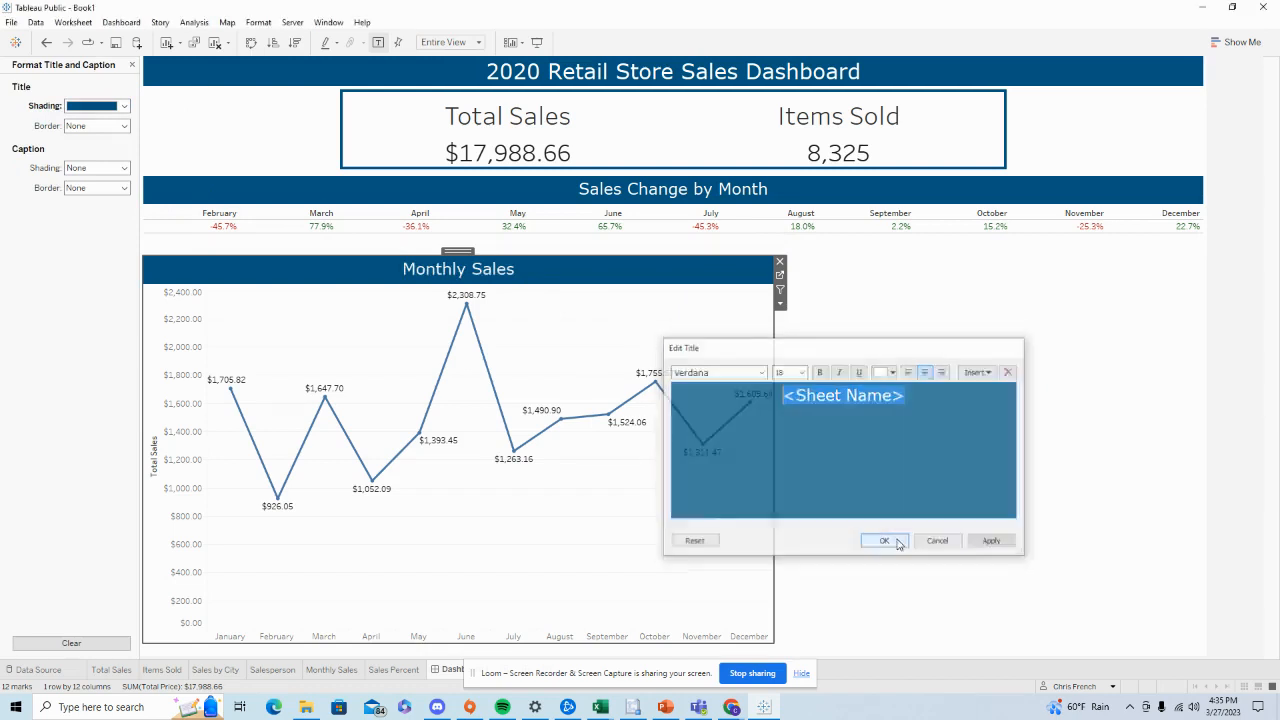
click(923, 412)
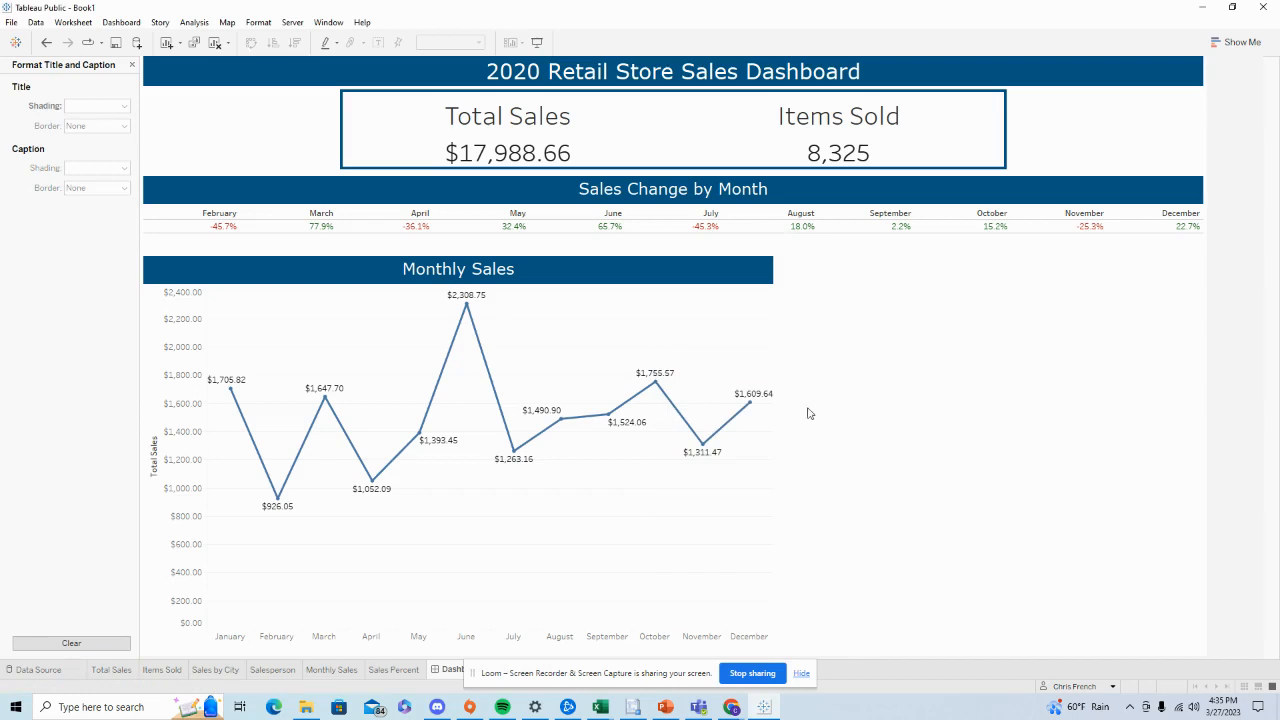
click(132, 64)
Add the Sales by City sheet as a floating item beside the Monthly Sales chart and remove its City color legend
click(41, 70)
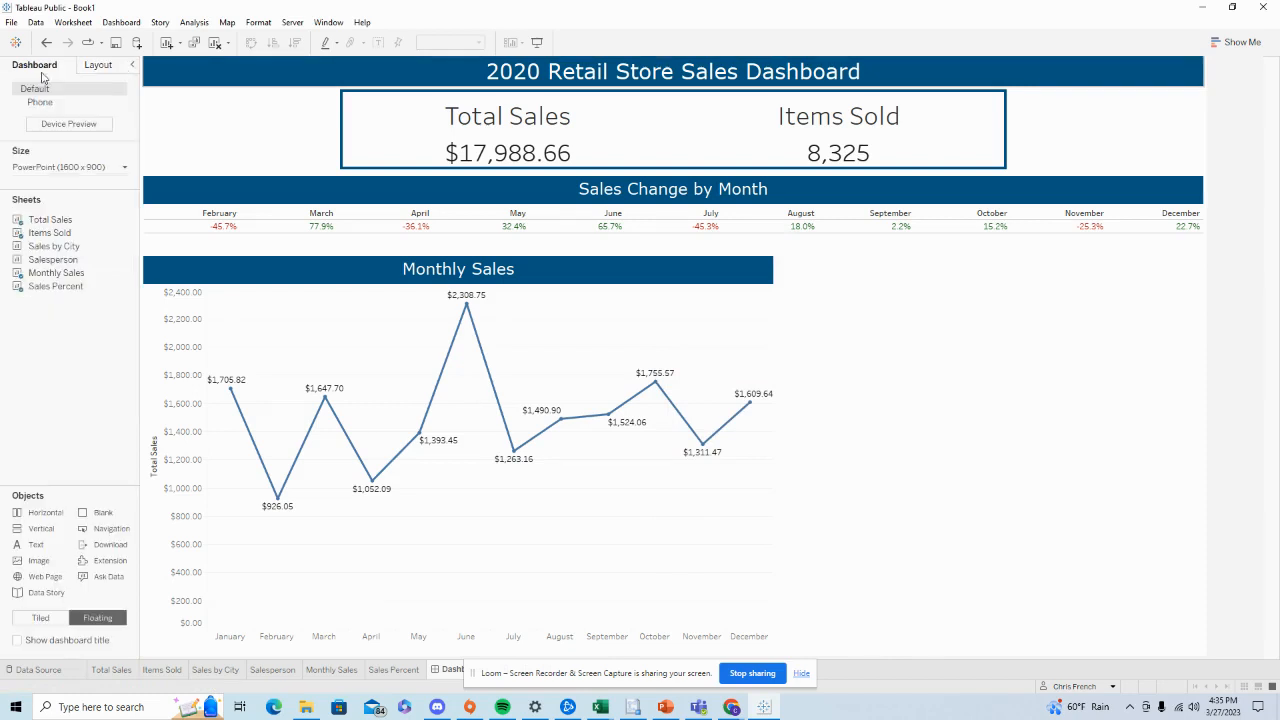
mouse_move(85, 248)
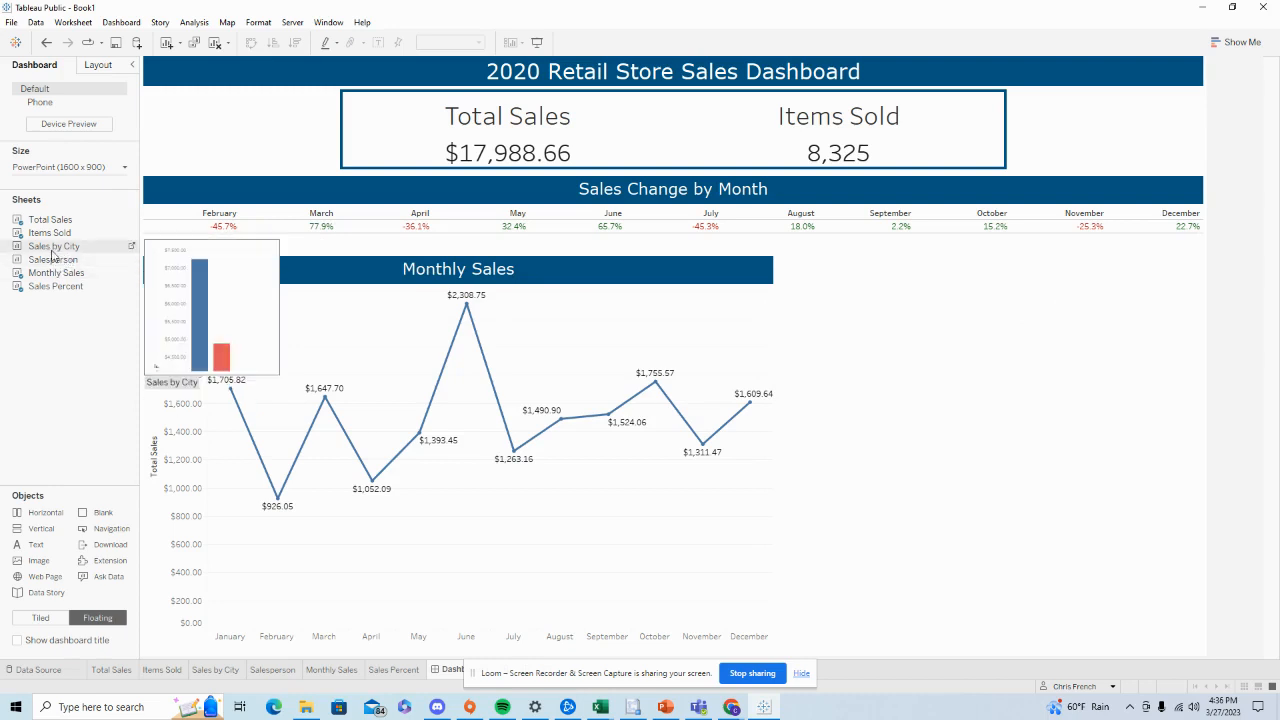
drag(52, 255, 816, 240)
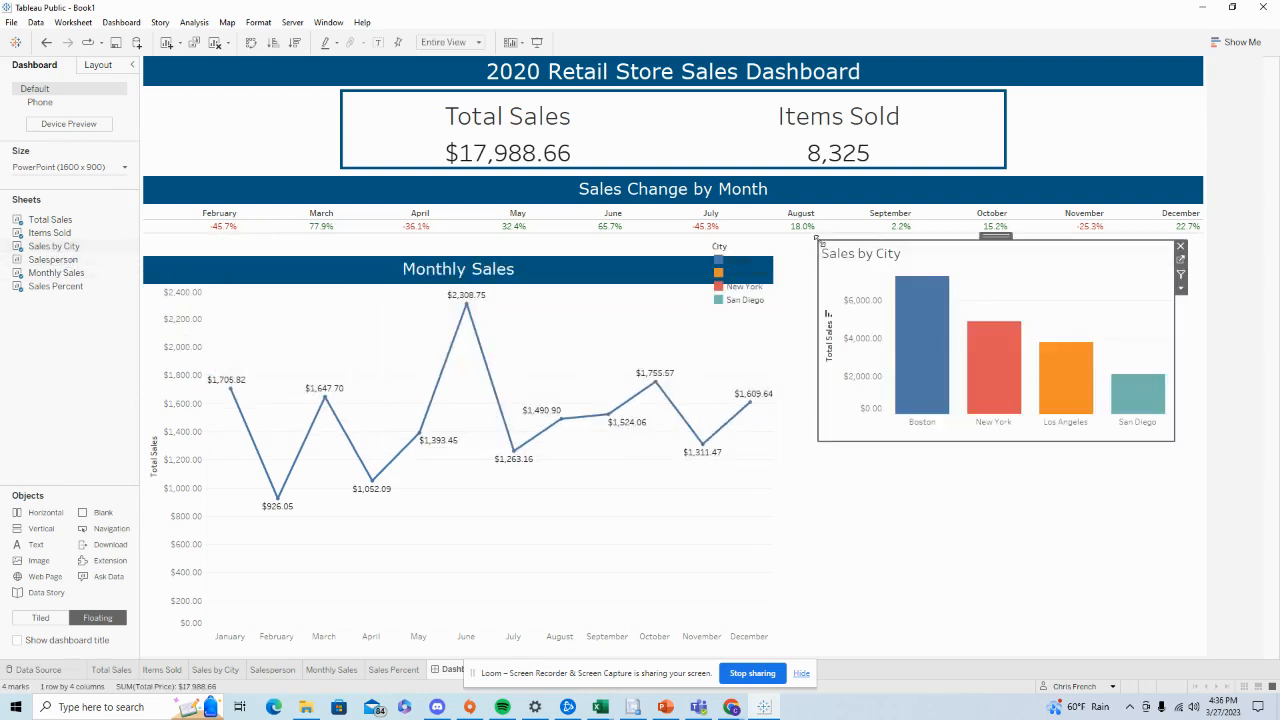
click(770, 250)
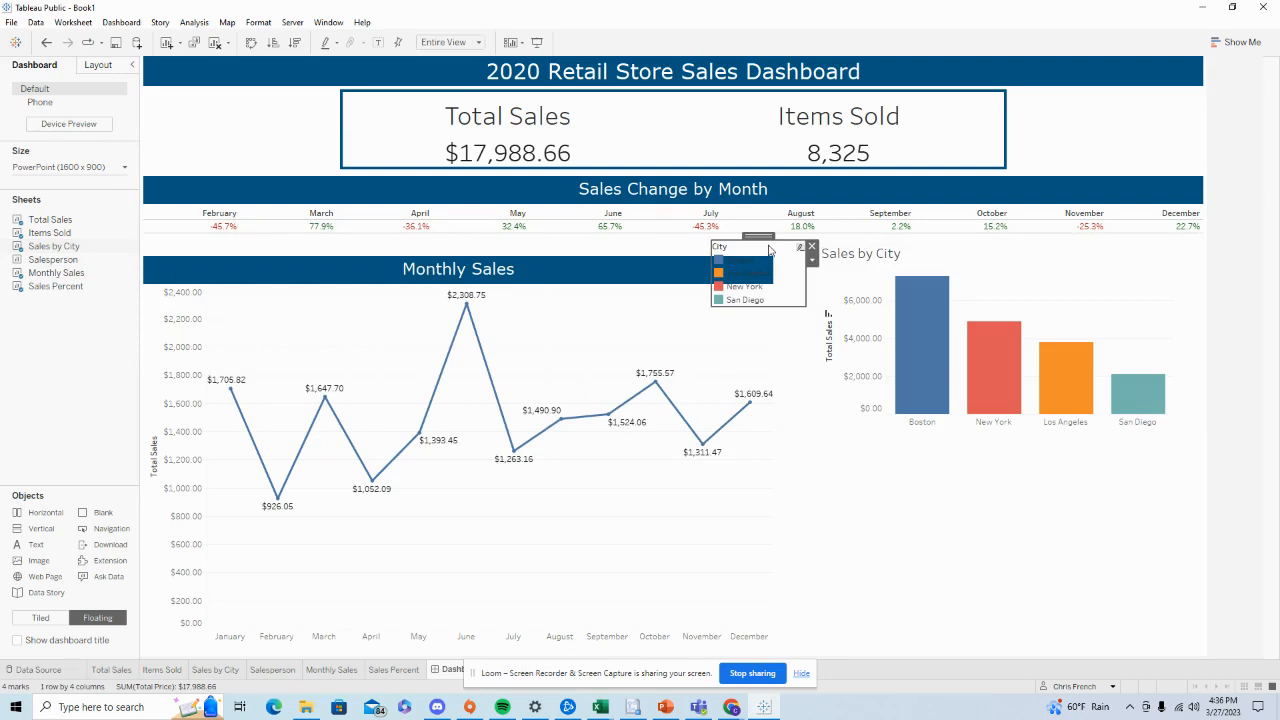
click(812, 247)
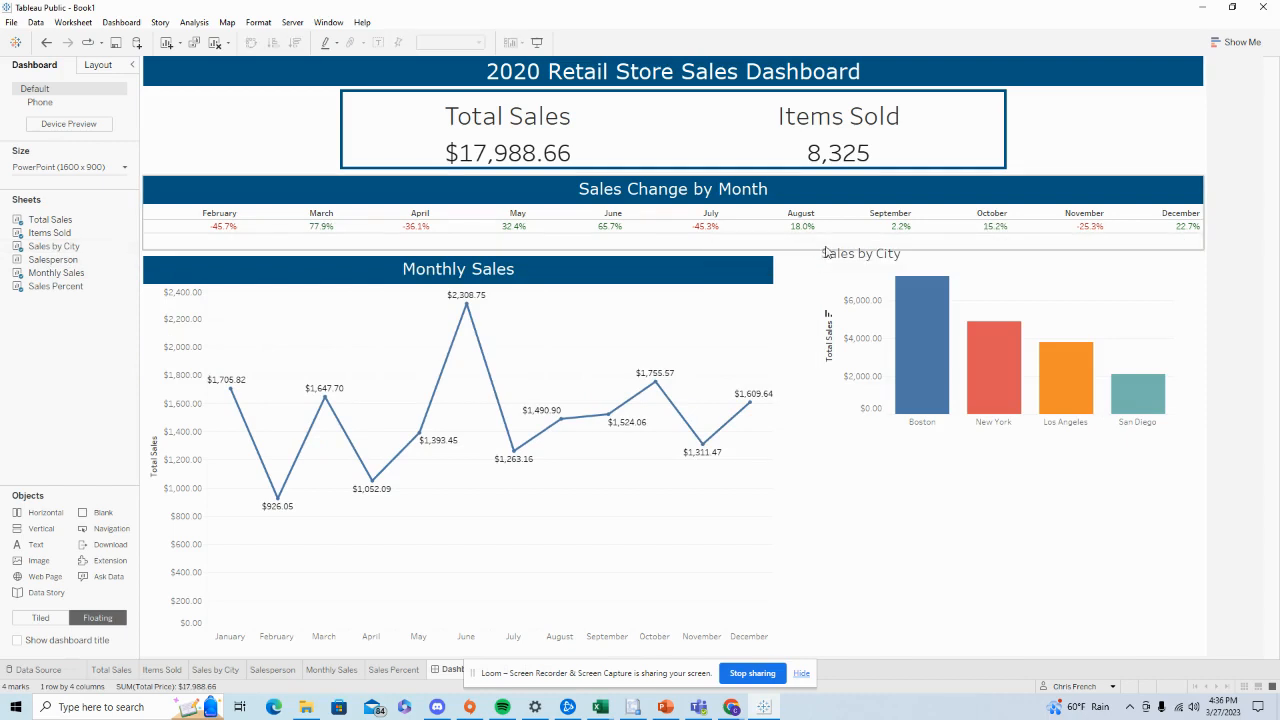
Position the Sales by City sheet at x 1000 and y 300
click(897, 256)
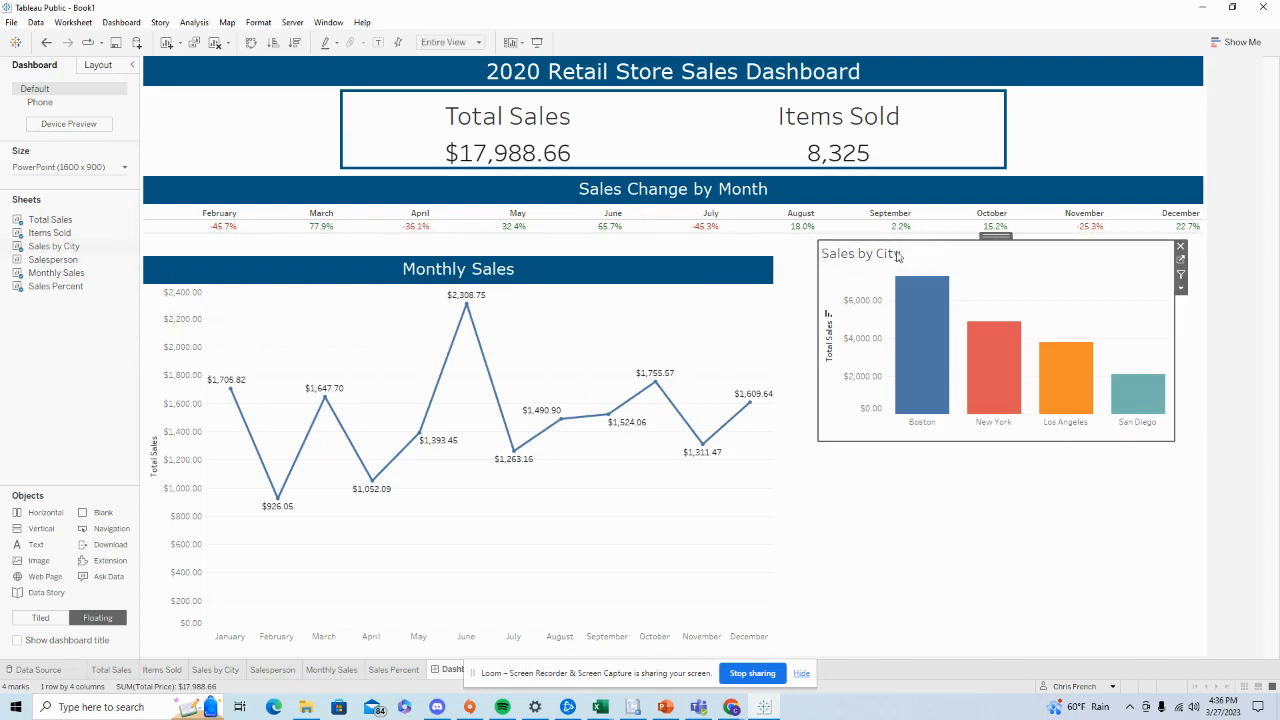
click(99, 65)
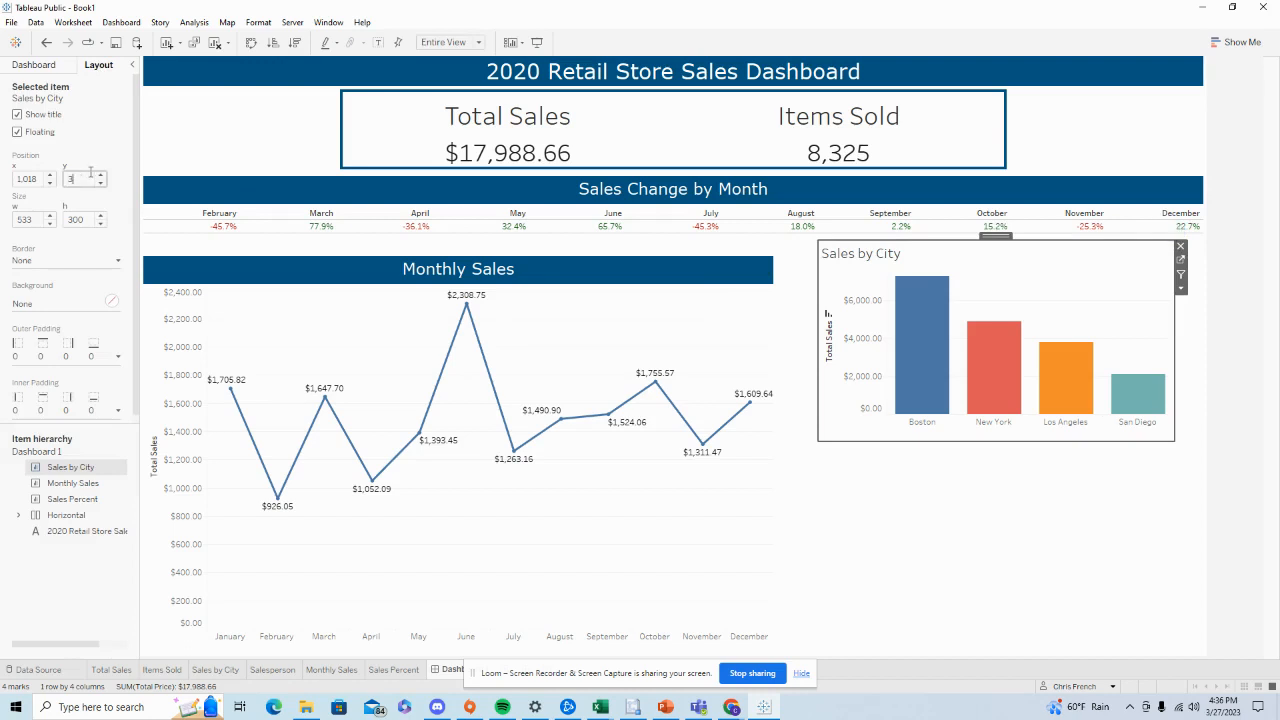
key(Return)
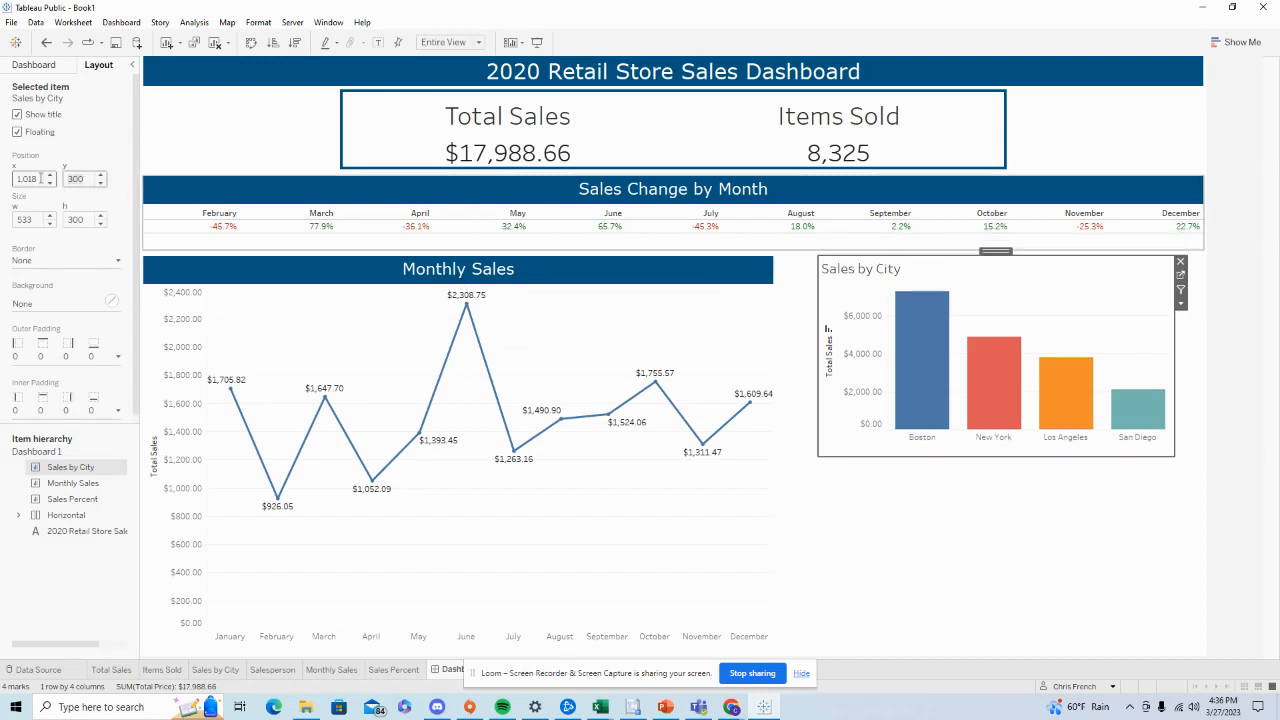
click(40, 178)
key(Return)
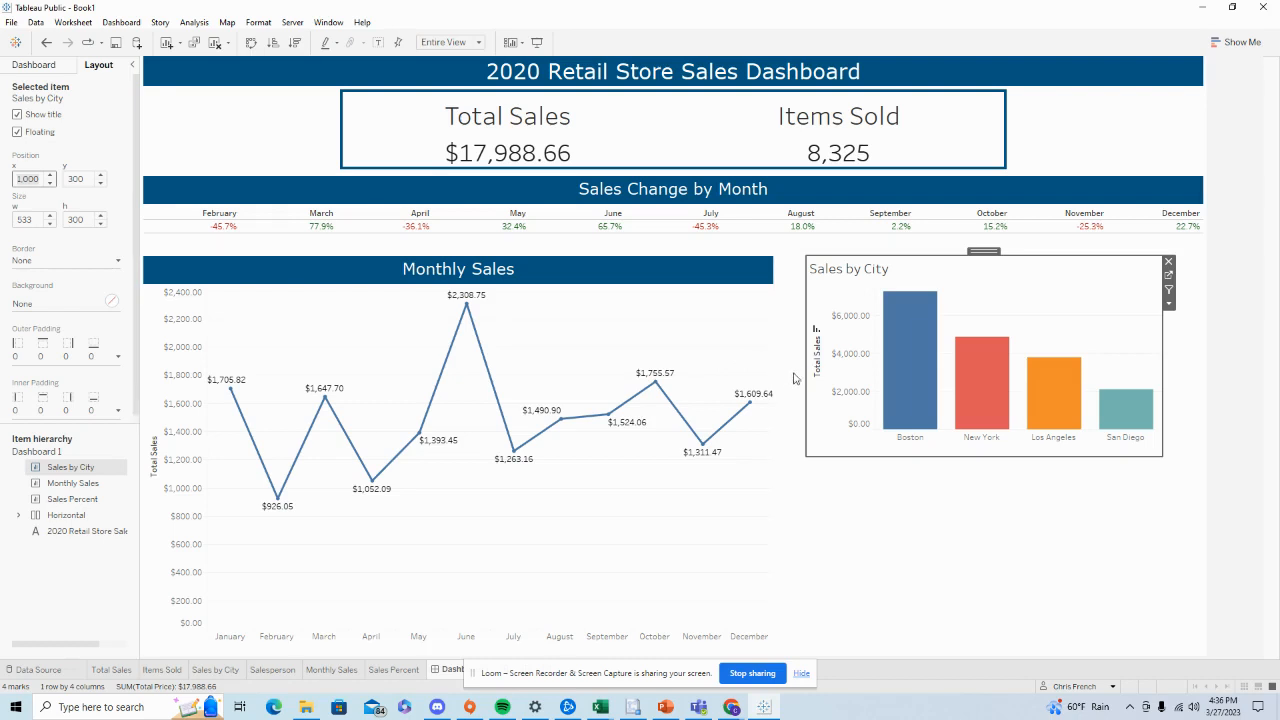
Resize the Sales by City sheet to 595 px wide and 280 px high
click(33, 219)
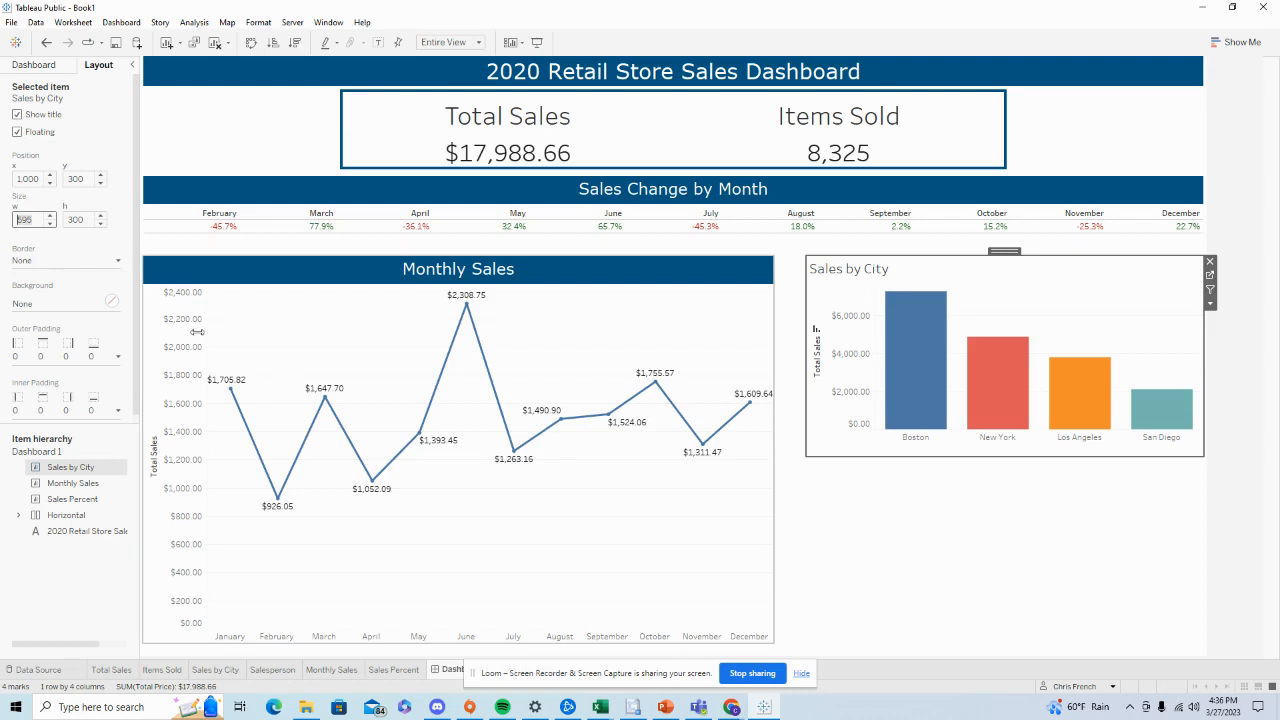
click(90, 220)
double_click(90, 220)
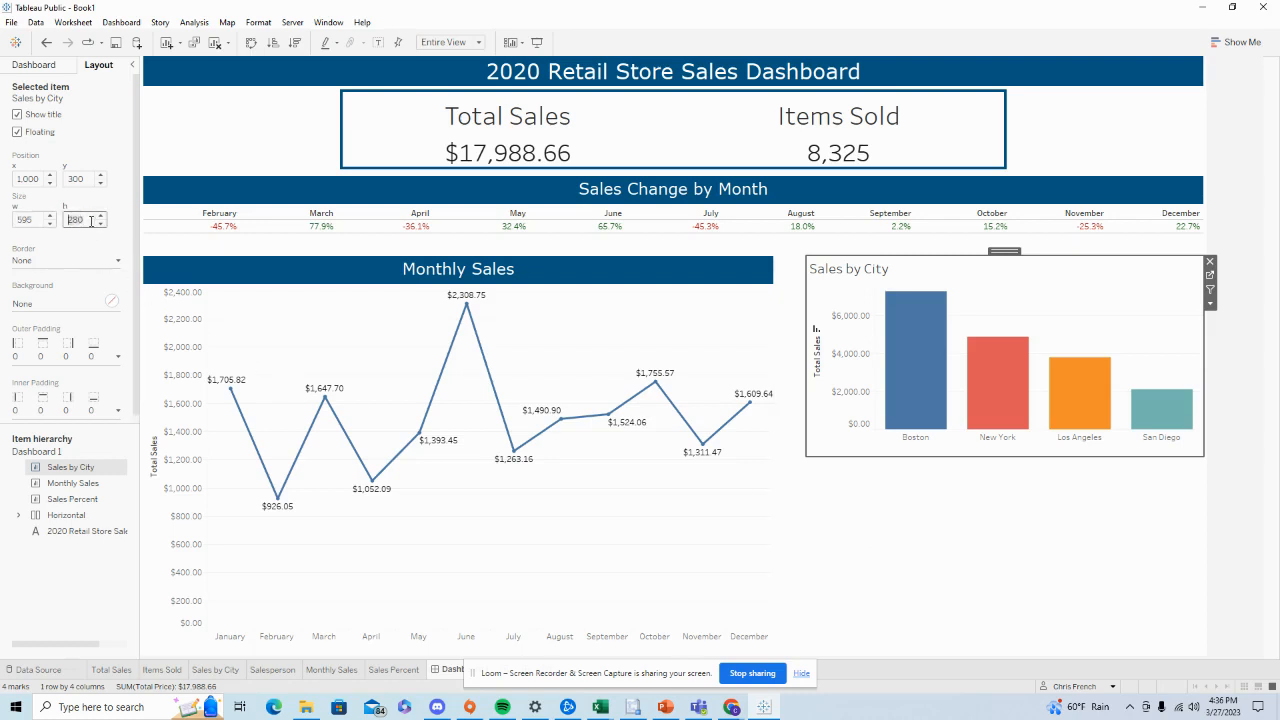
text(280)
key(Return)
click(940, 545)
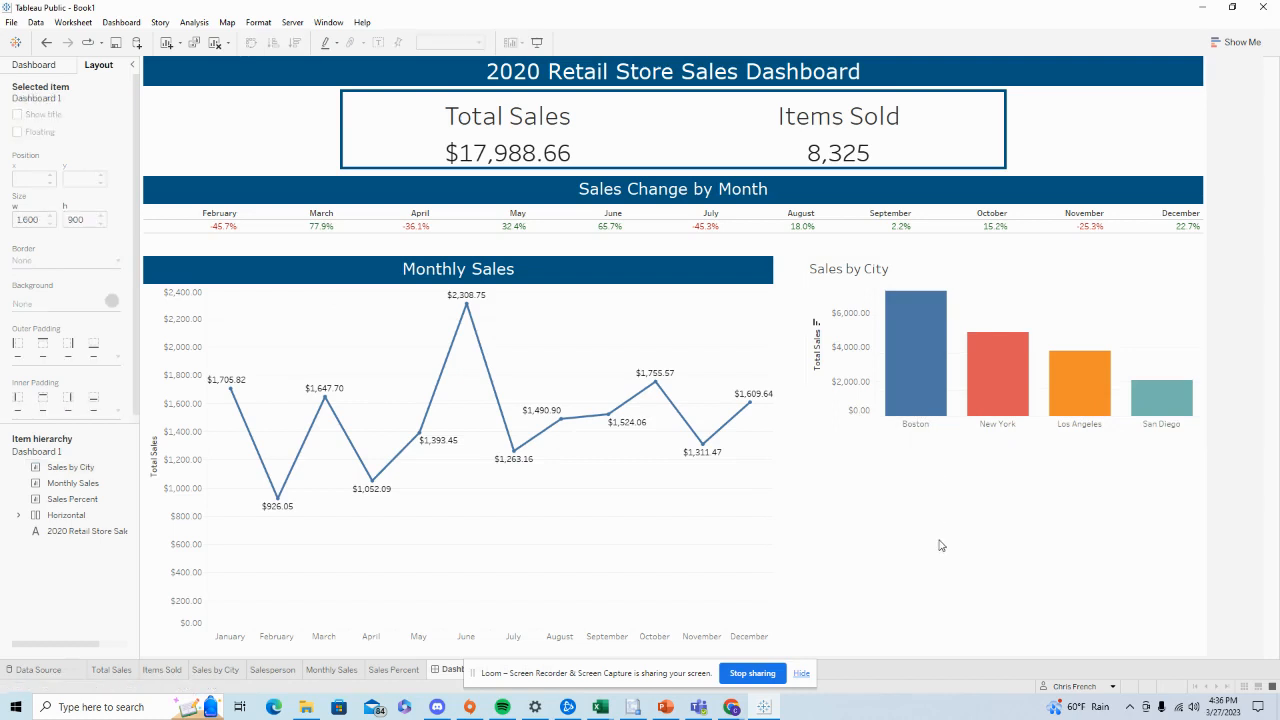
Center the Sales by City chart's title and set its text to Verdana, size 18
double_click(928, 268)
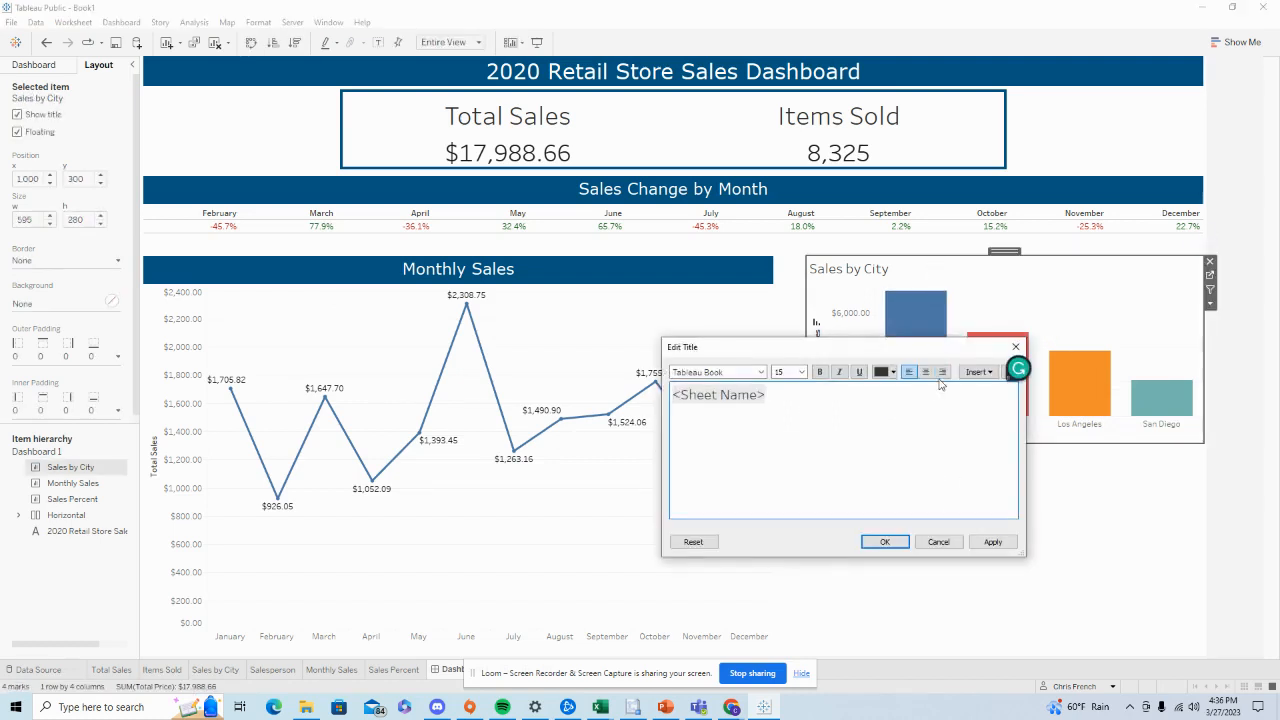
click(925, 372)
drag(905, 398, 780, 393)
click(761, 372)
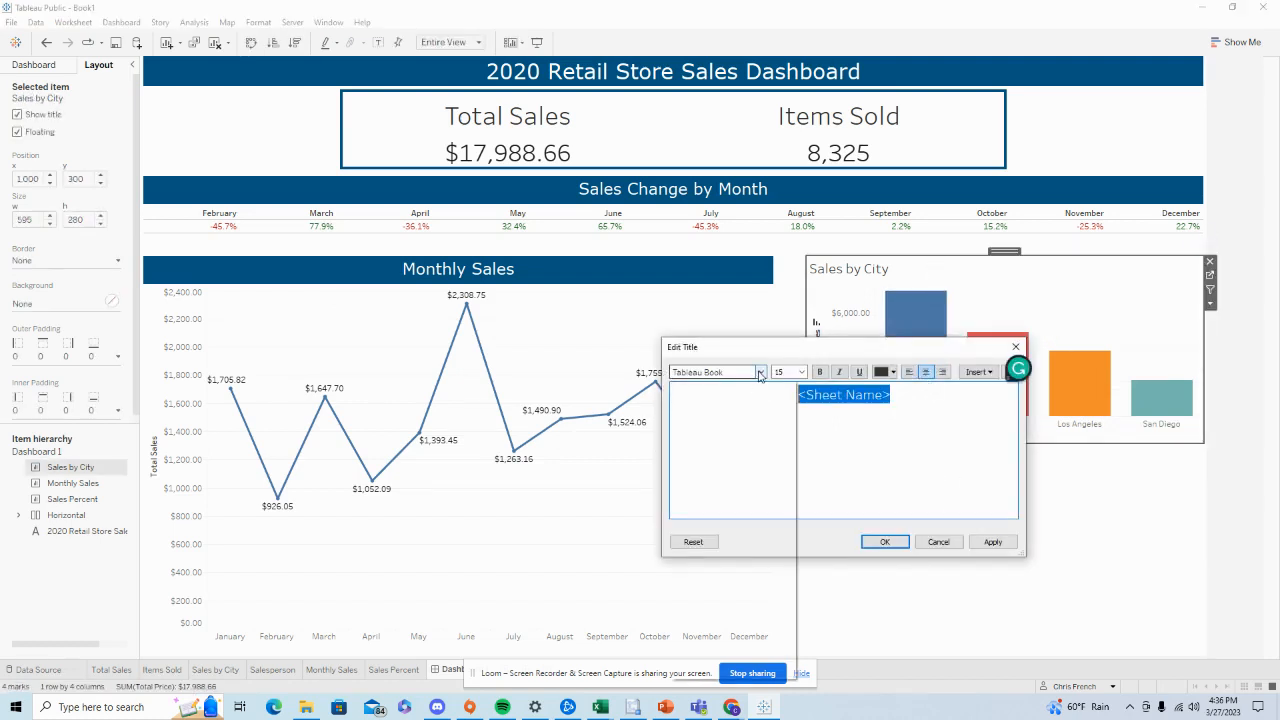
click(741, 531)
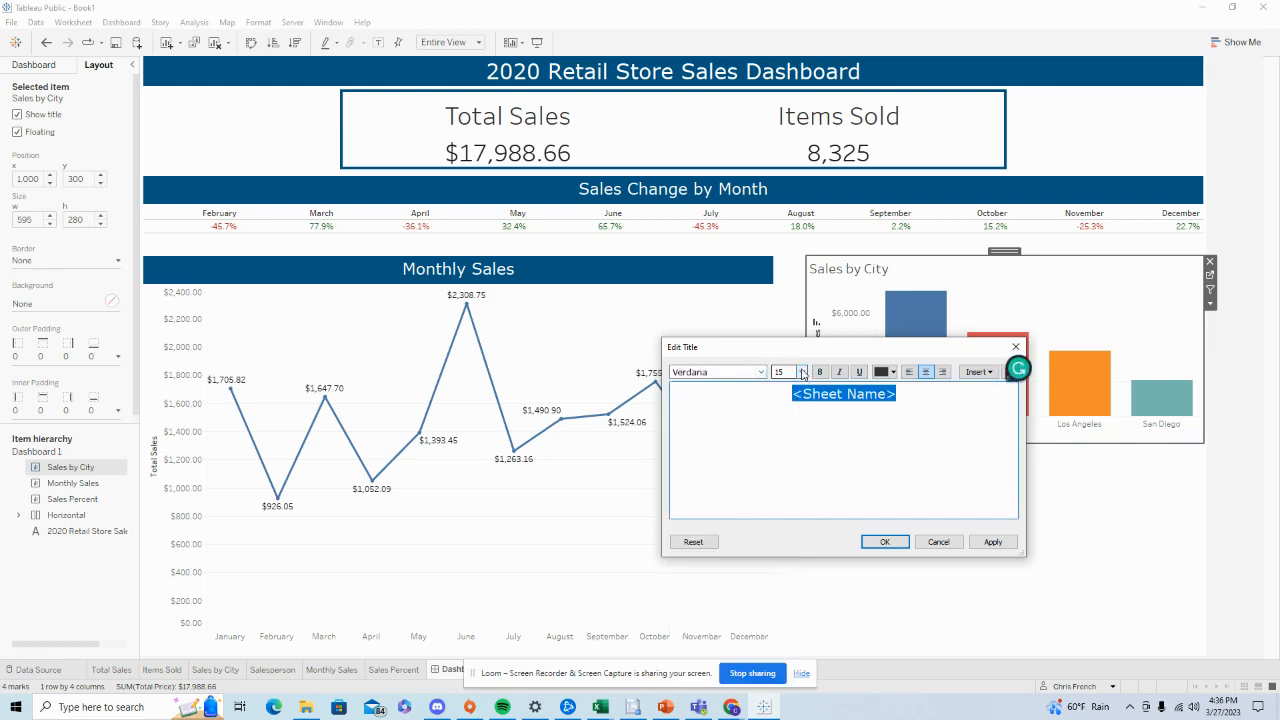
click(801, 372)
click(799, 455)
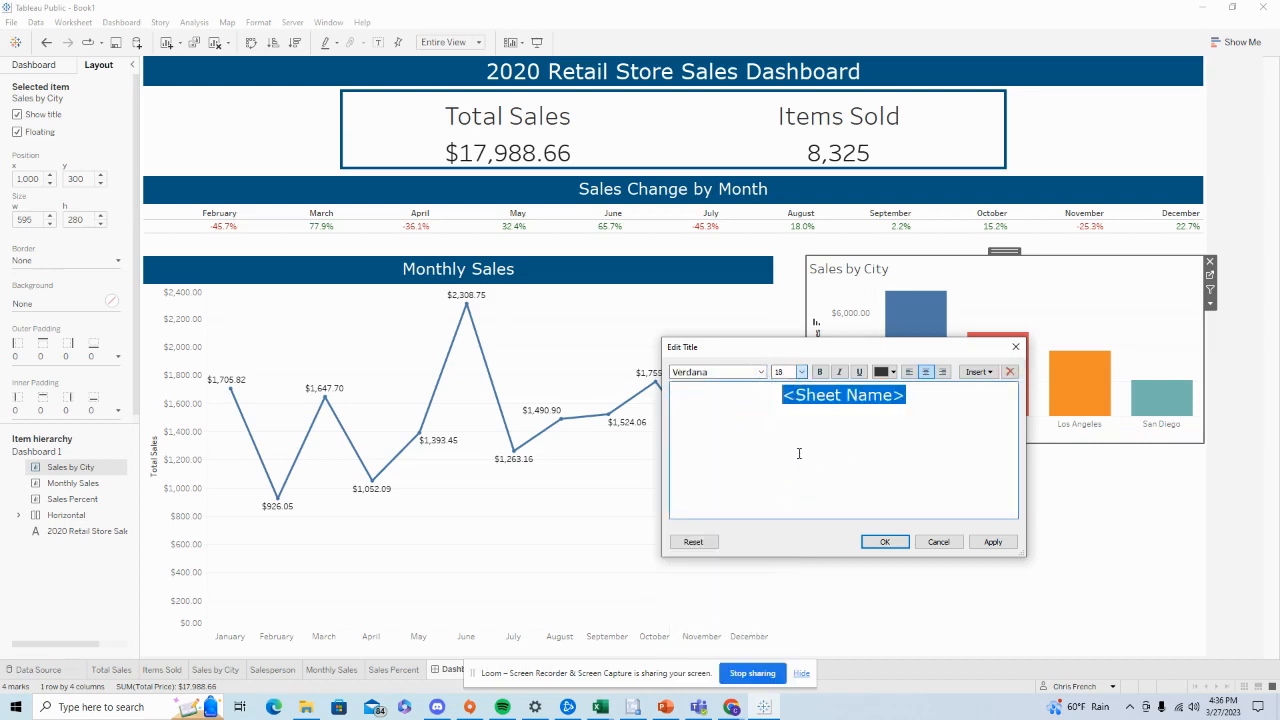
click(885, 541)
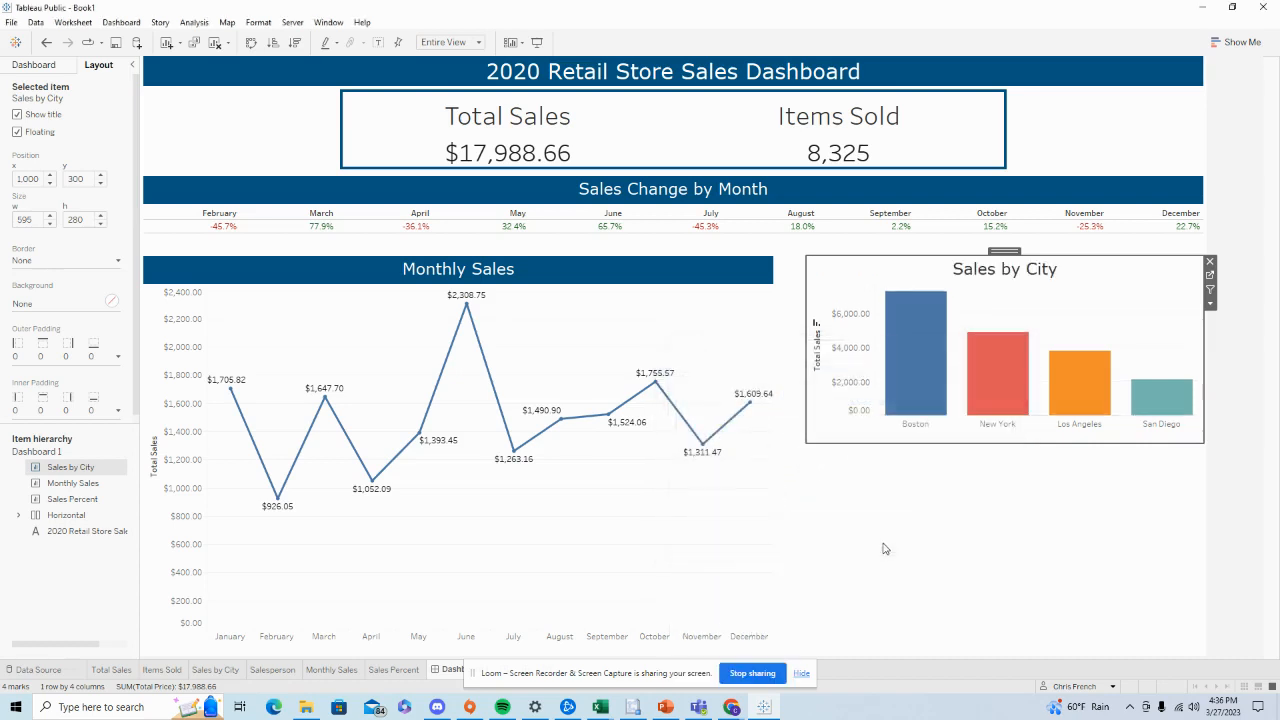
Shade the Sales by City title background with the same dark blue as the Monthly Sales title
right_click(1074, 280)
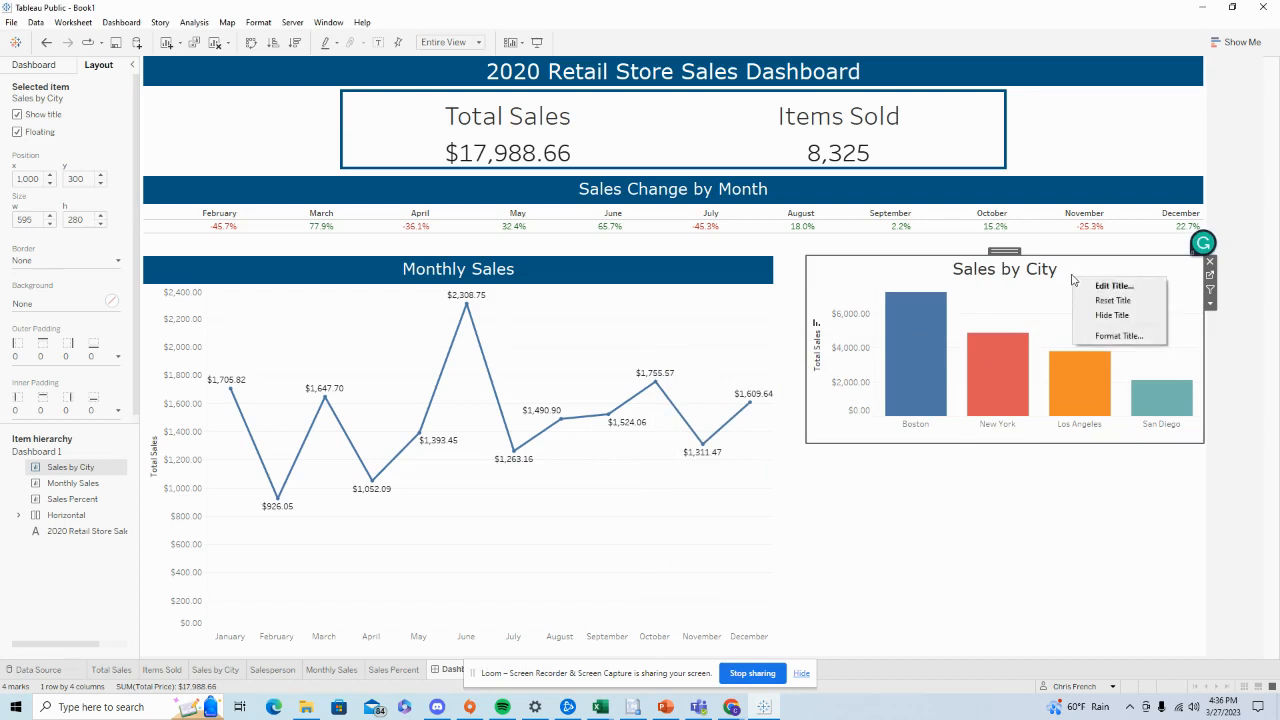
click(1138, 337)
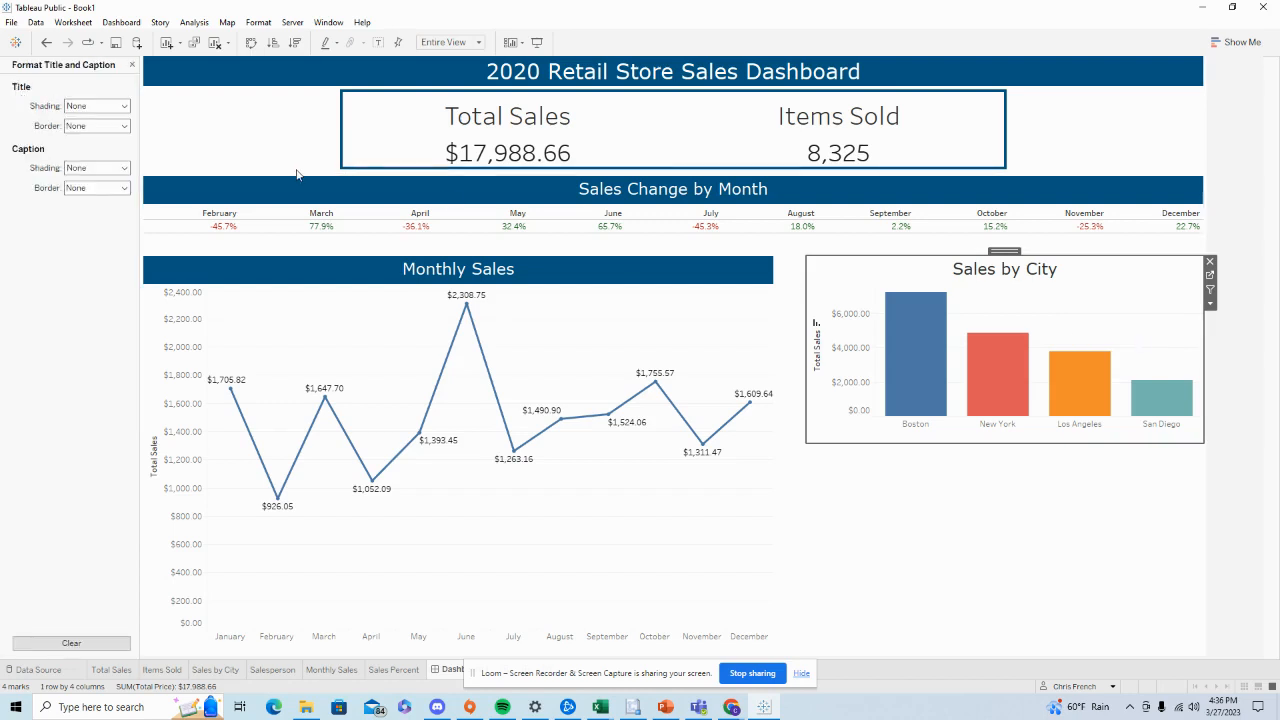
click(124, 106)
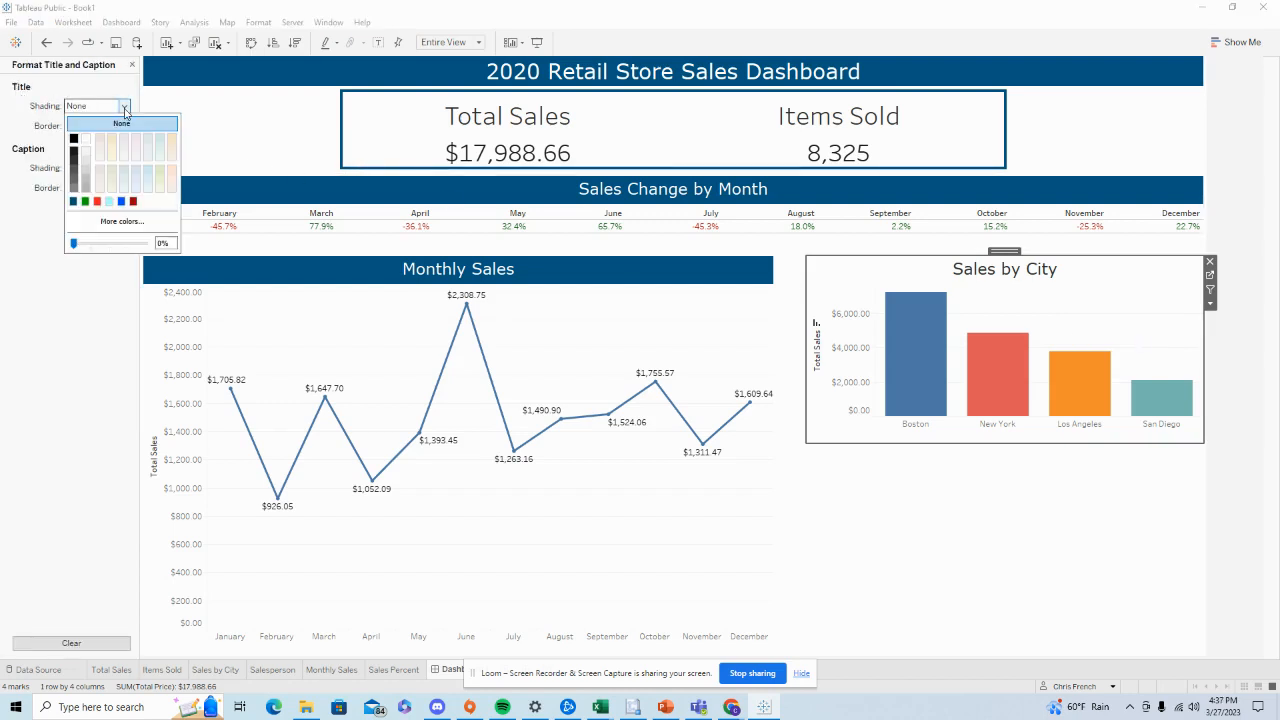
click(73, 201)
Change the Sales by City title text color to white and close the title formatting
double_click(979, 268)
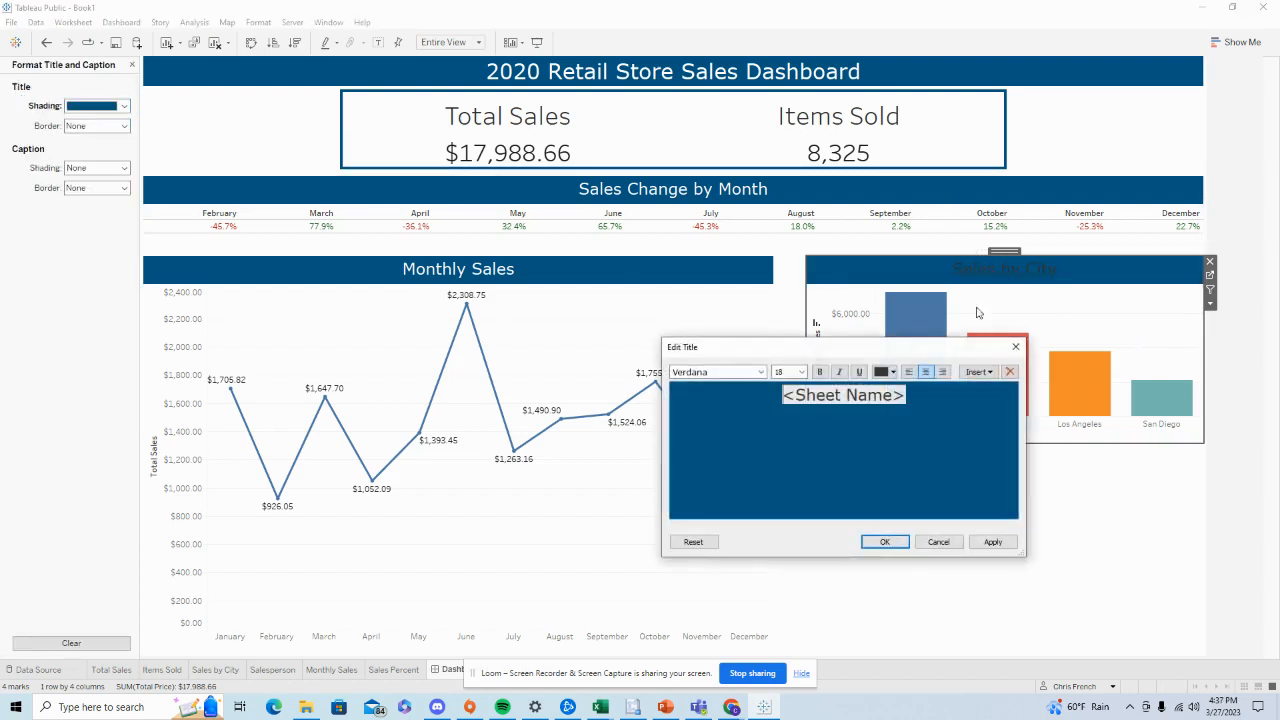
drag(946, 401, 780, 396)
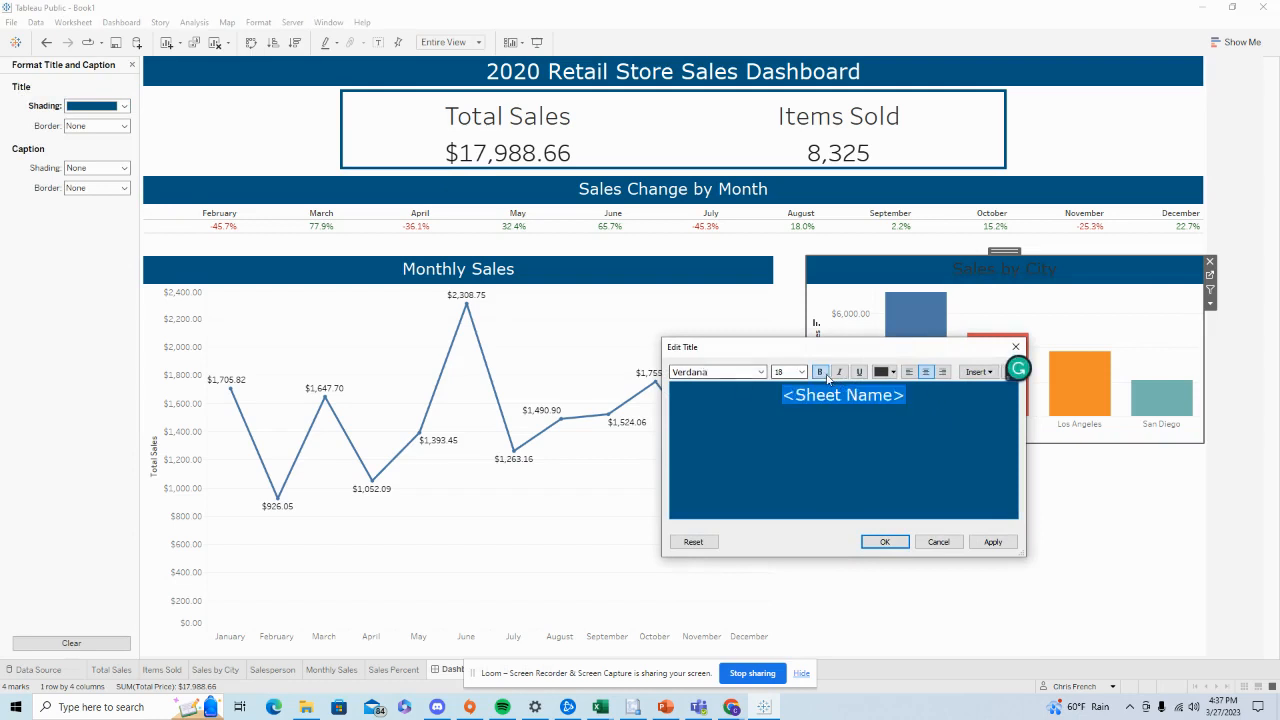
click(890, 372)
click(894, 385)
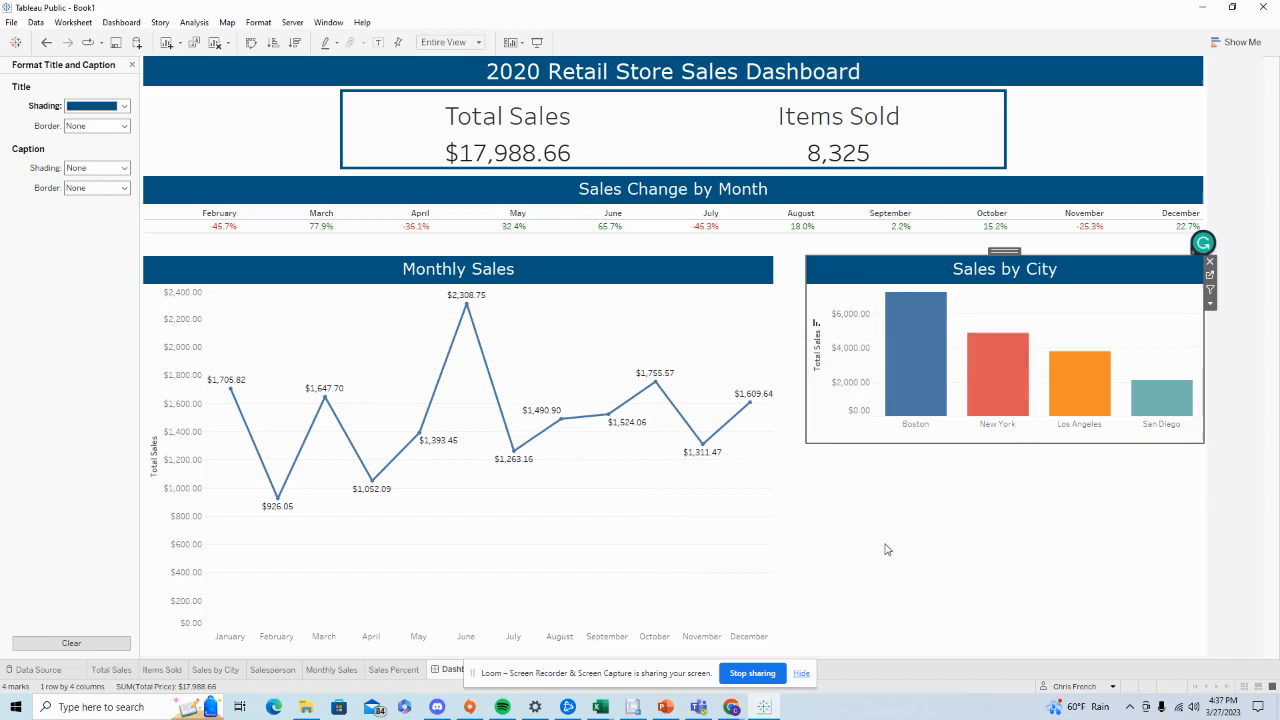
click(977, 548)
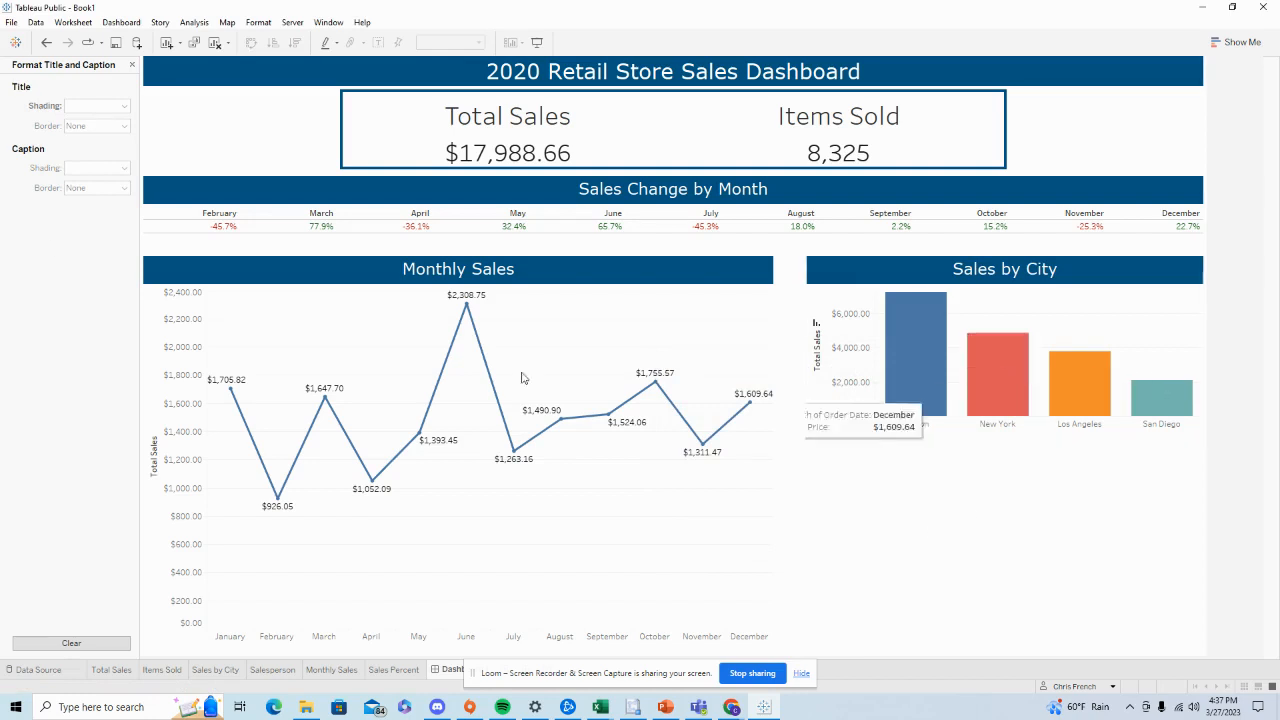
click(132, 65)
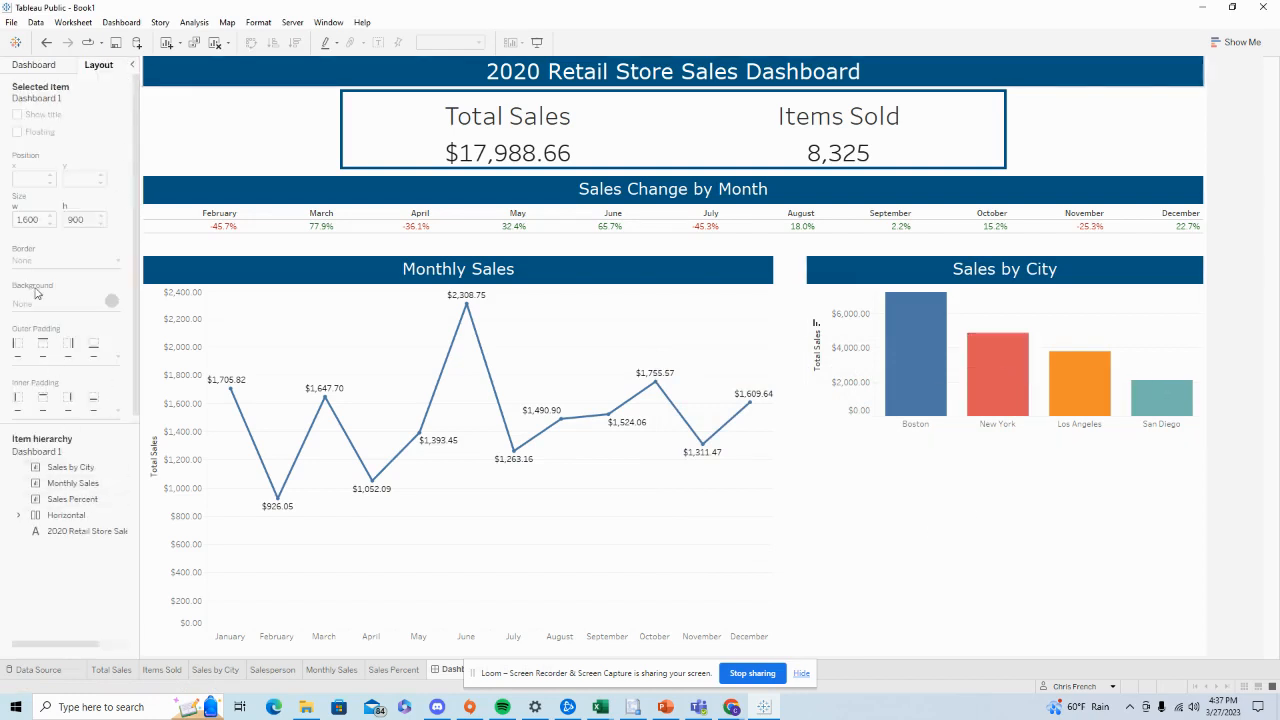
Add the Salesperson sheet as a floating item beneath the Sales by City chart and remove its Total Price color legend
click(34, 66)
drag(77, 257, 826, 457)
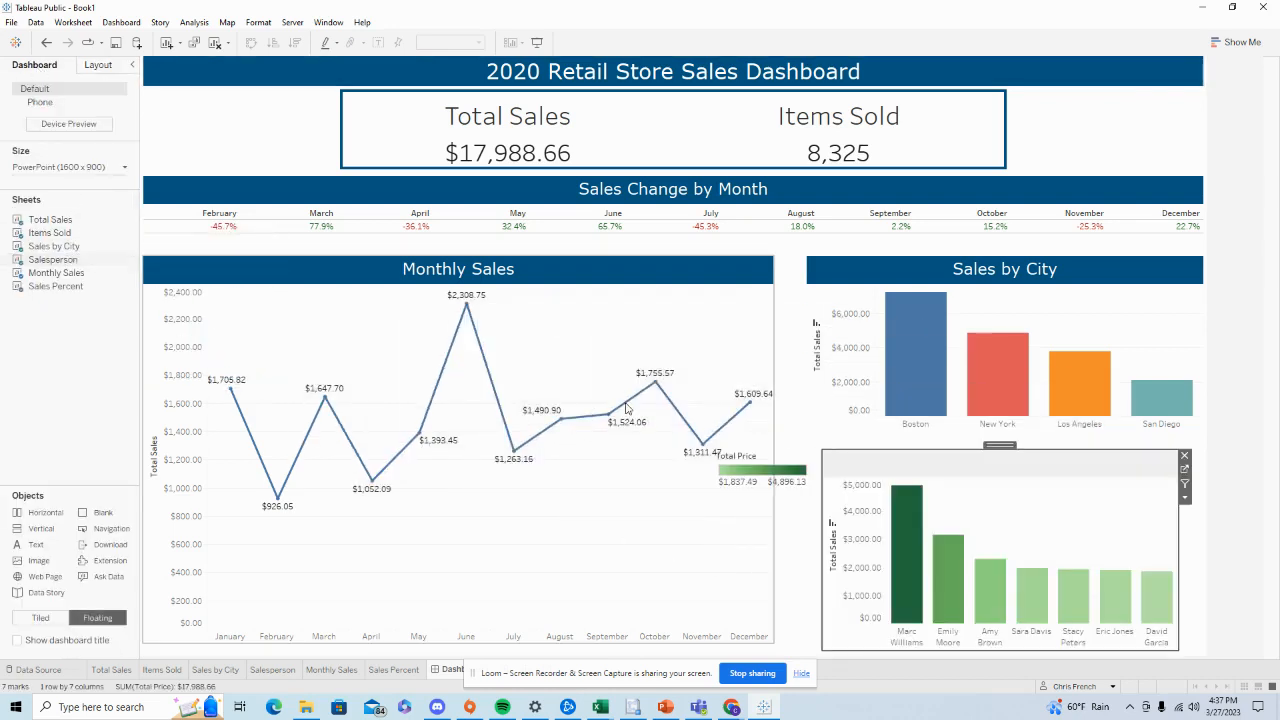
click(776, 465)
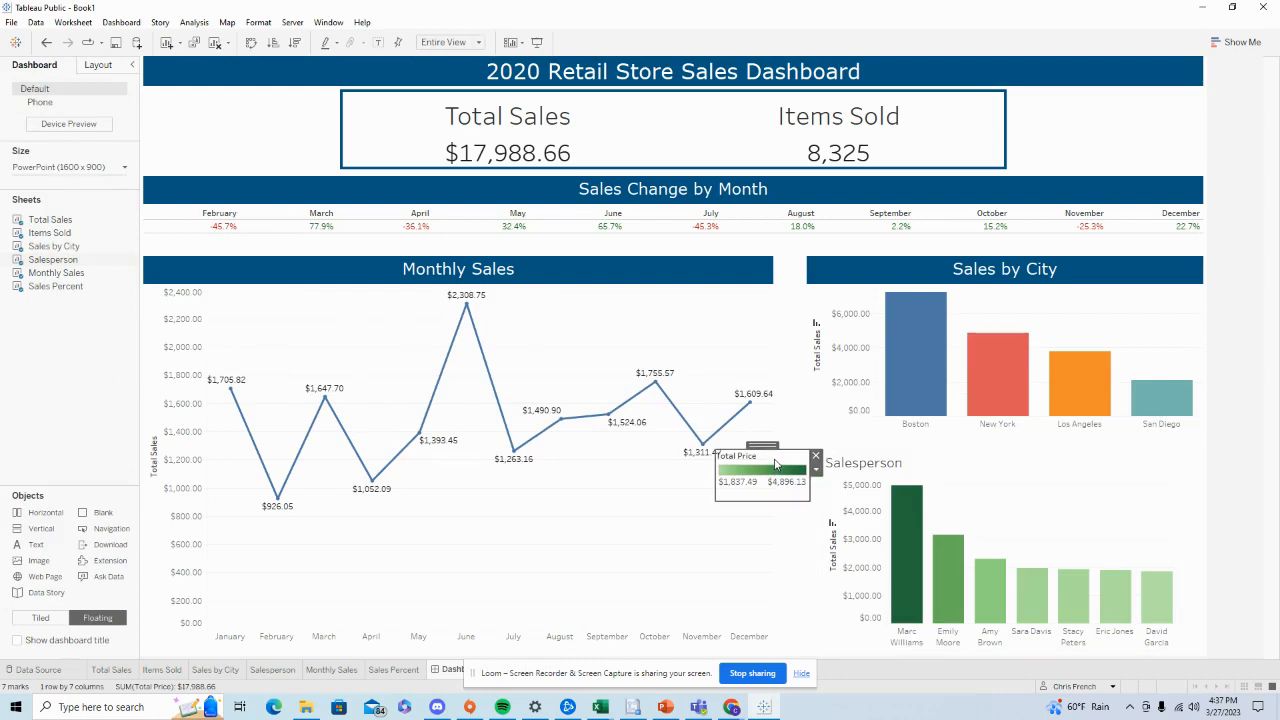
click(816, 457)
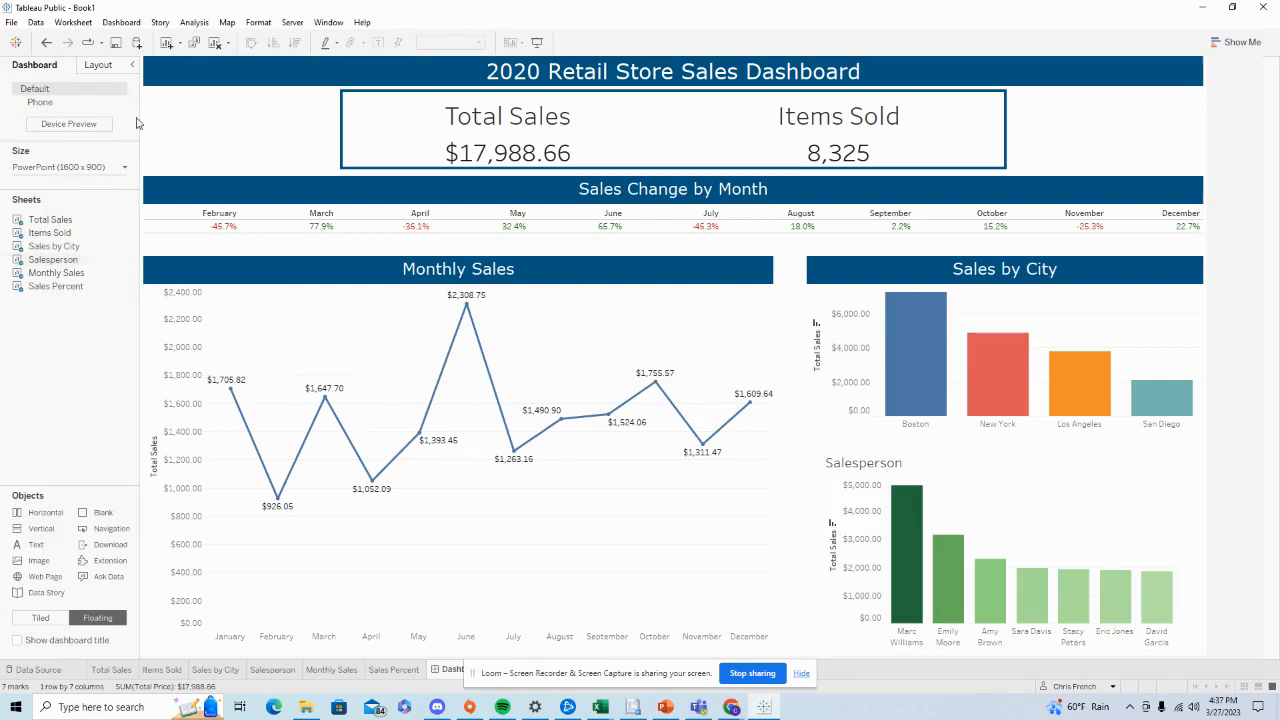
Set the floating Salesperson chart's position on the dashboard to x 1000 and y 600
click(110, 70)
click(958, 468)
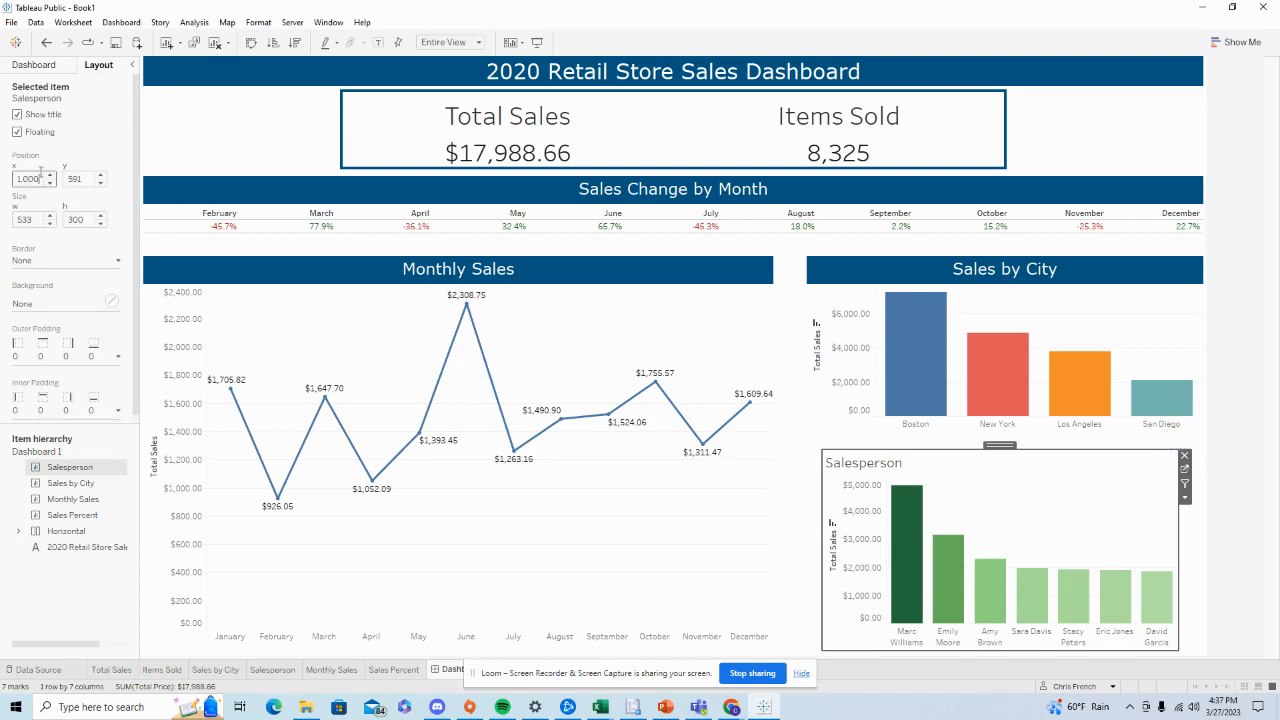
key(Return)
key(Tab)
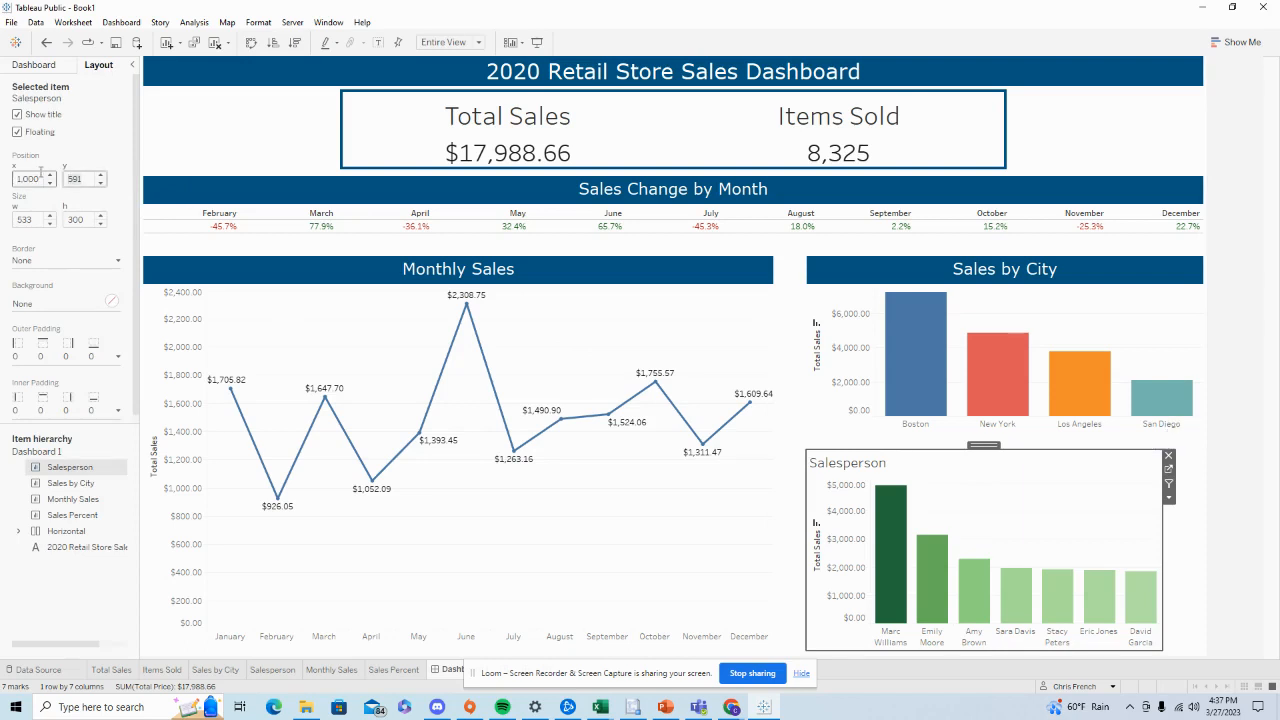
key(Return)
key(Tab)
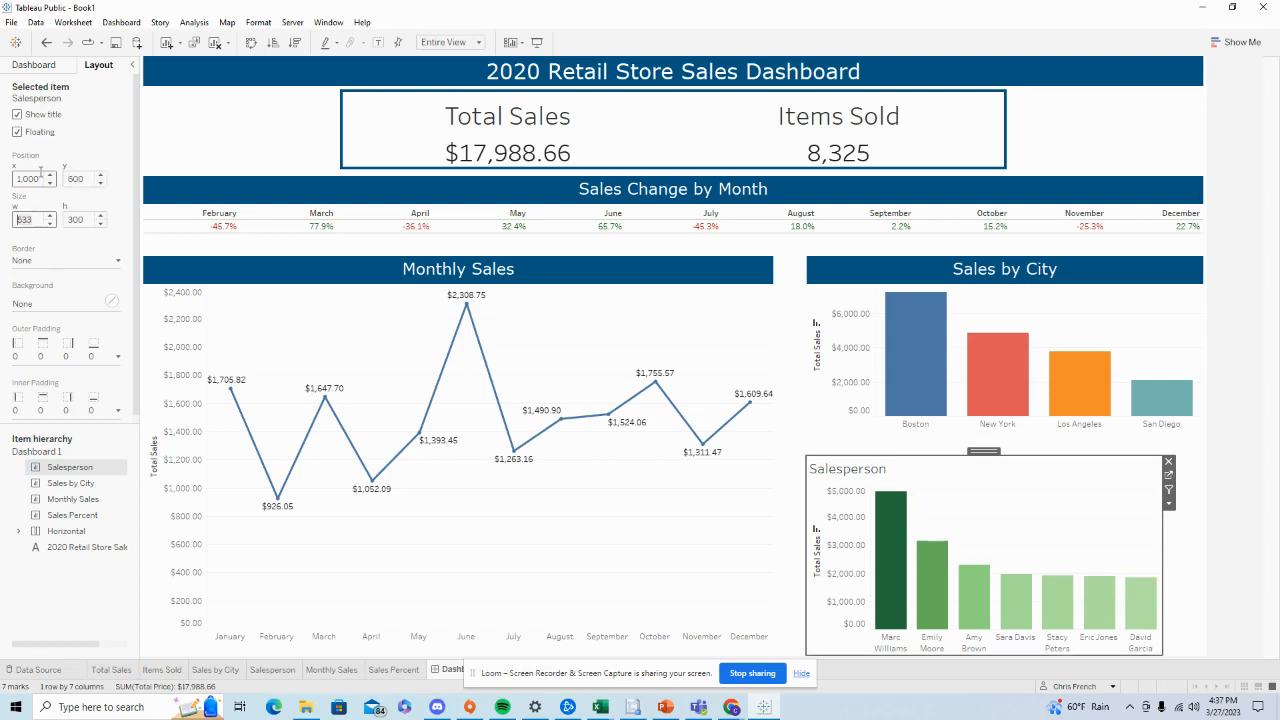
Set the Salesperson chart's size to 595 wide and 280 high
text(595)
key(Return)
key(Tab)
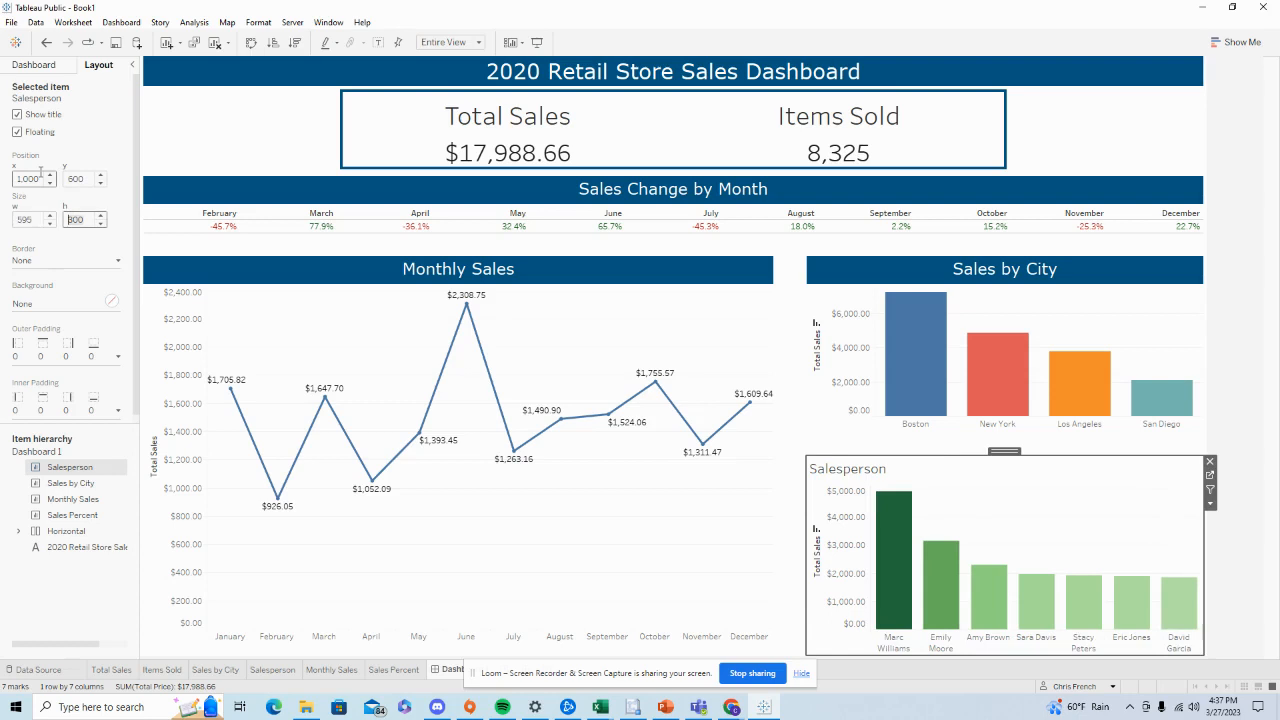
text(280)
key(Return)
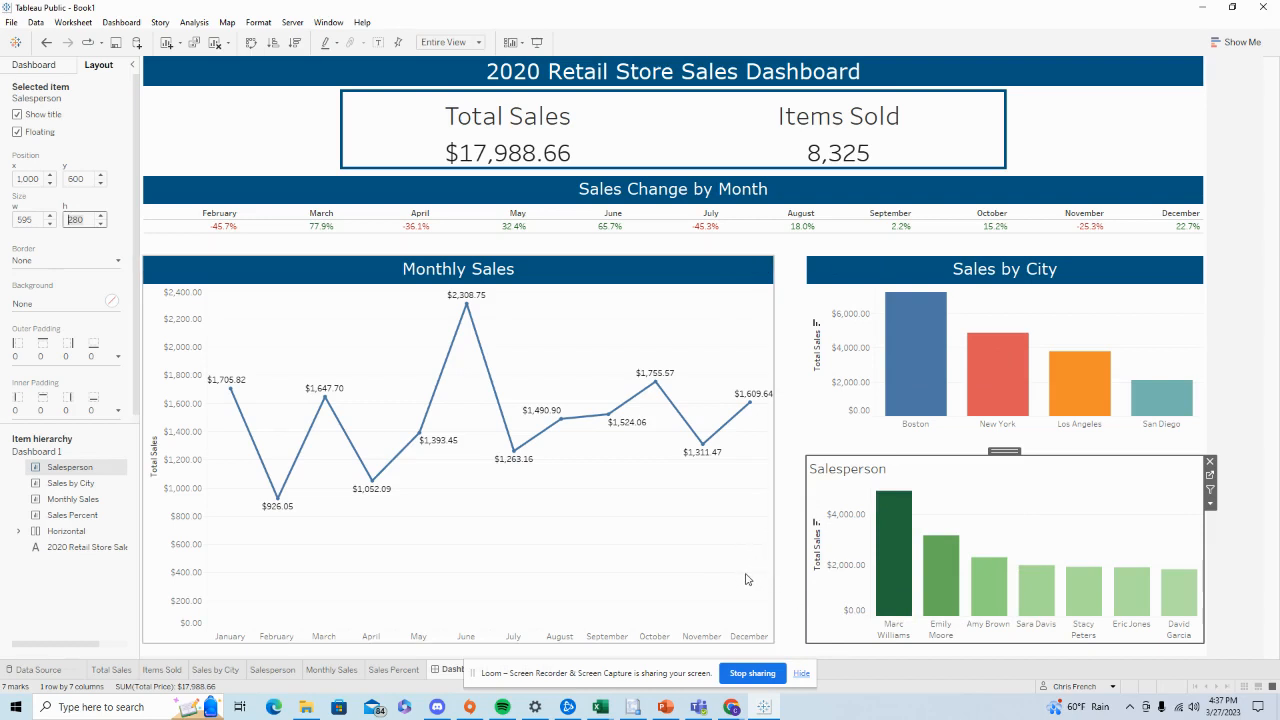
Center the Salesperson chart's title and set its text to Verdana, size 18
double_click(930, 468)
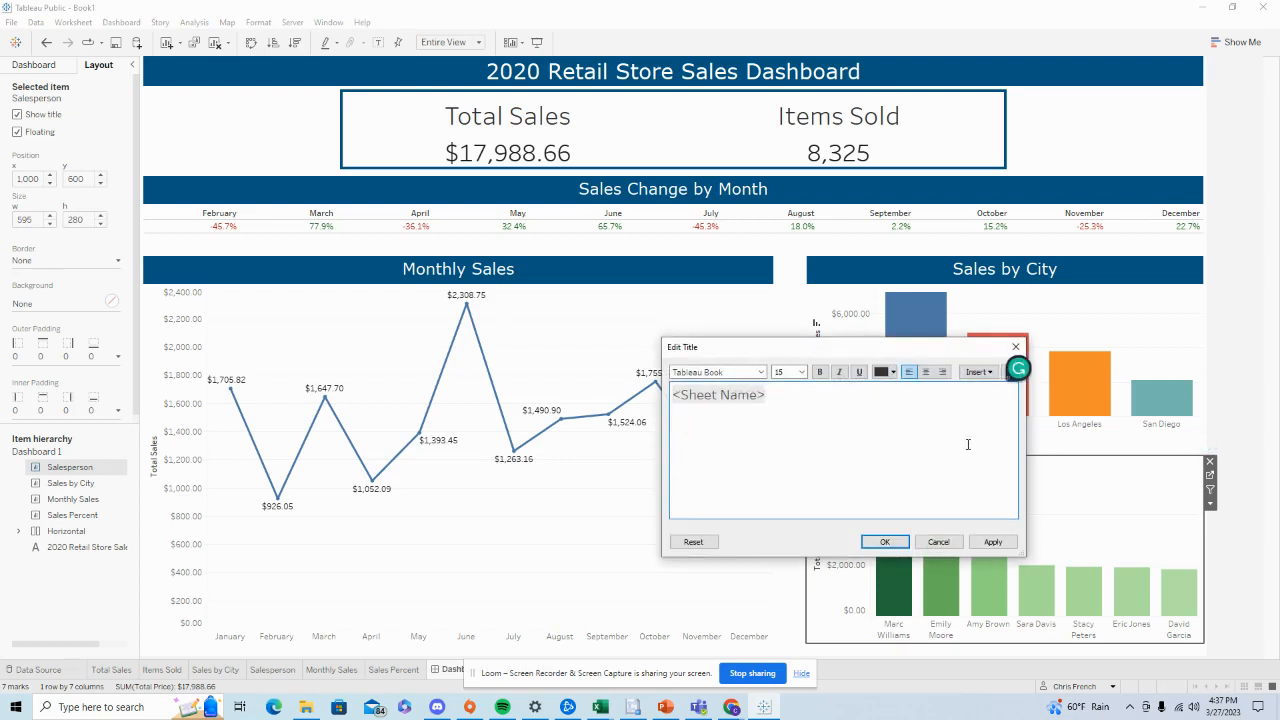
click(925, 371)
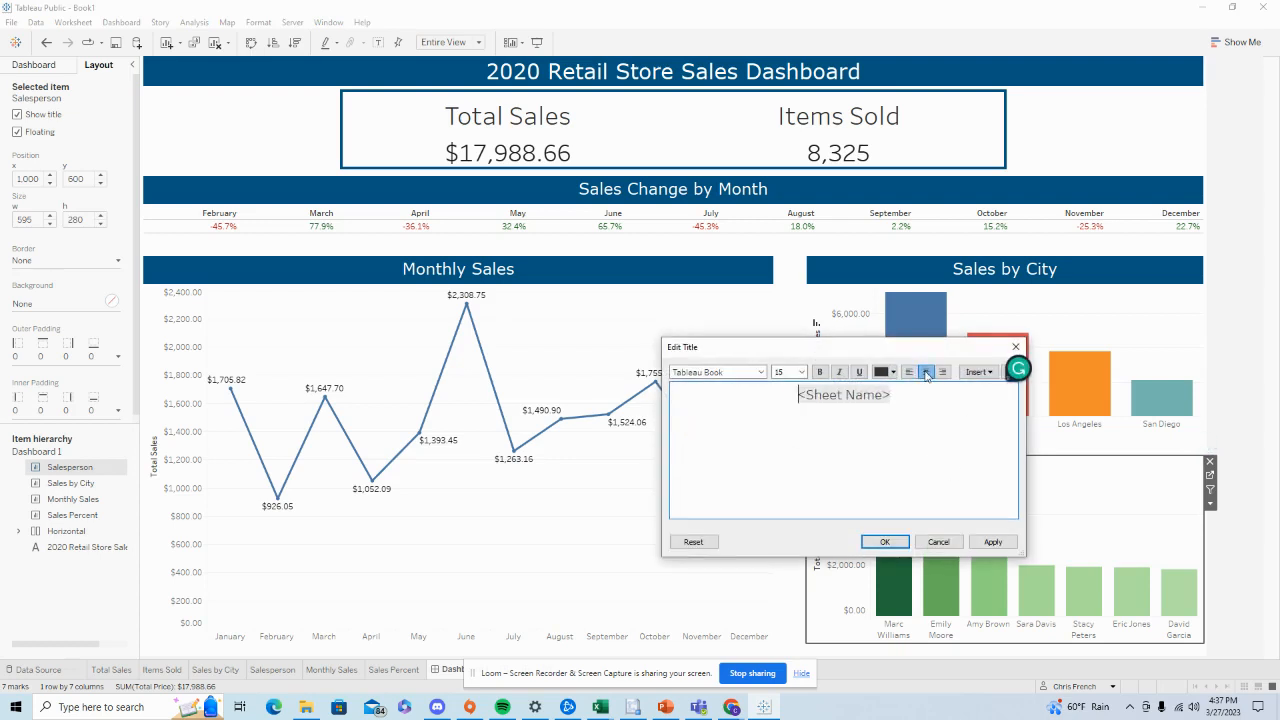
triple_click(830, 396)
click(760, 372)
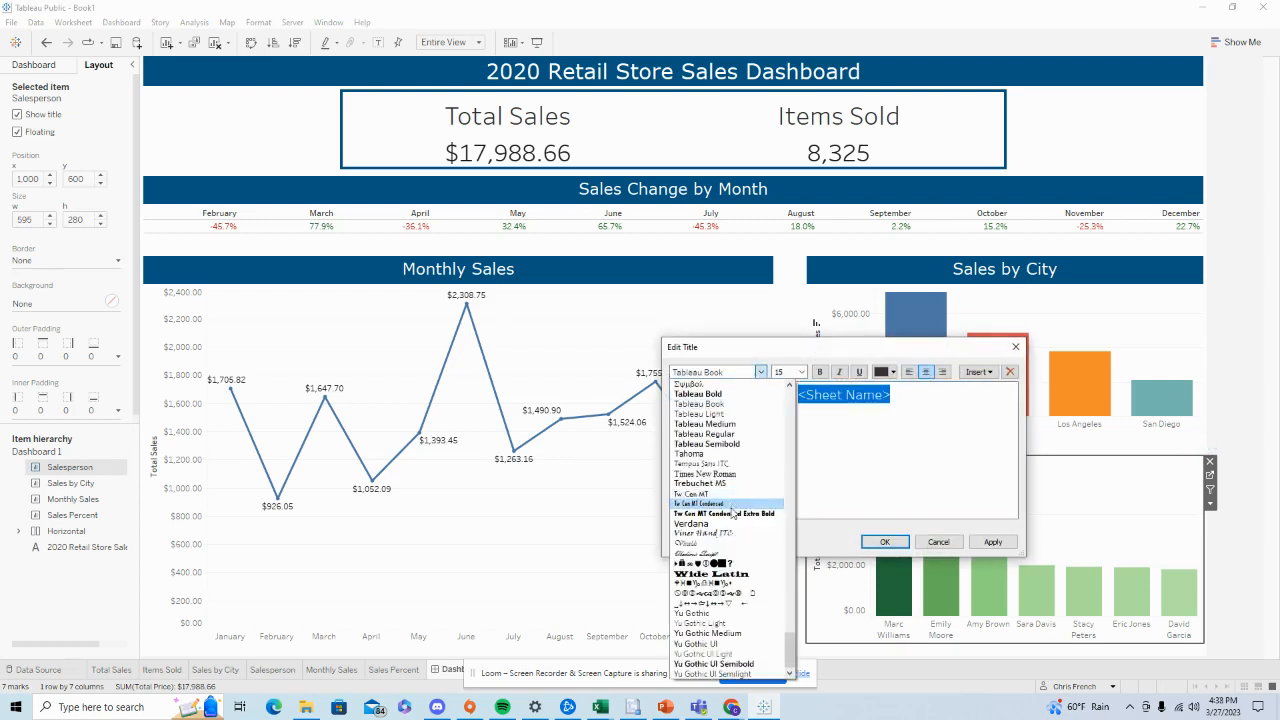
click(733, 526)
click(802, 372)
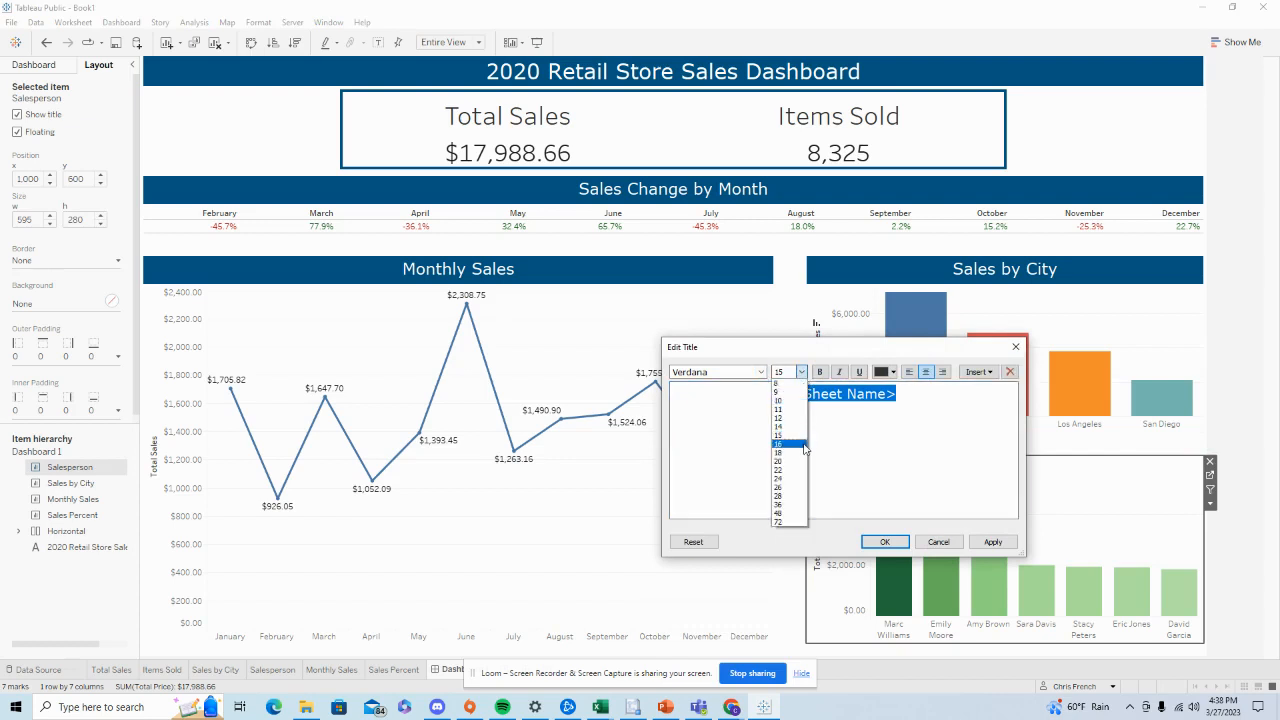
click(787, 450)
click(885, 542)
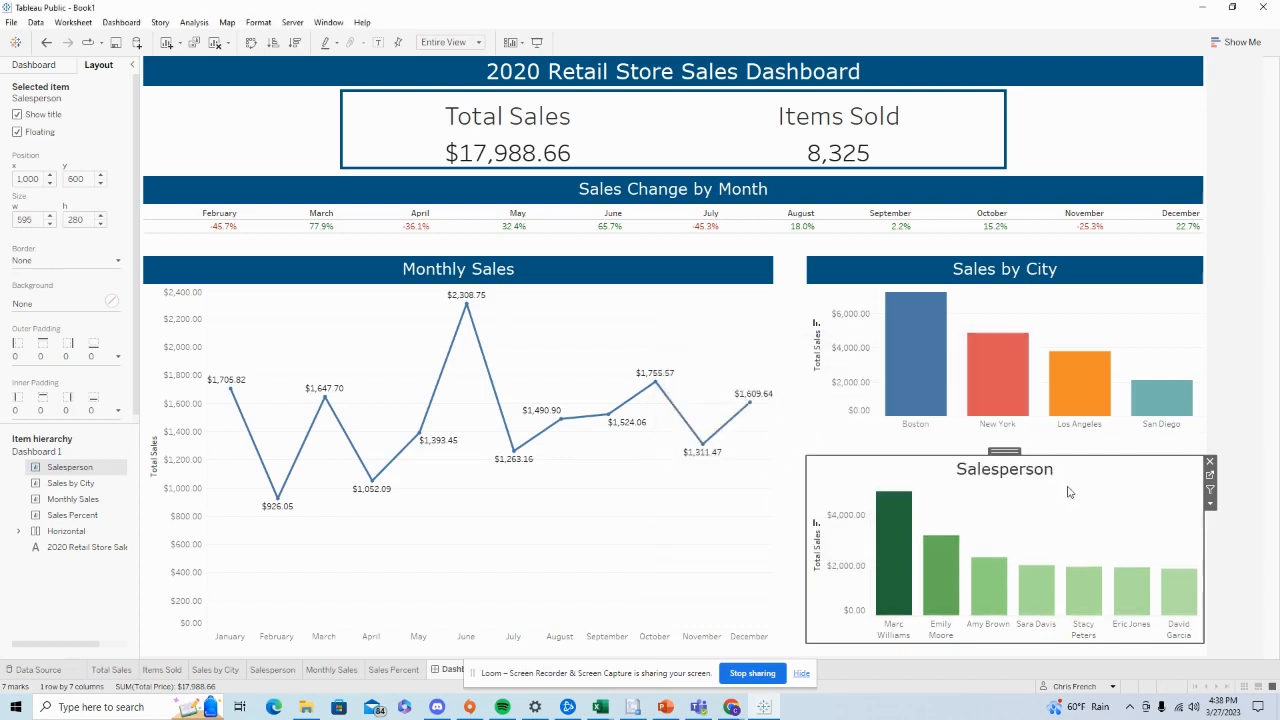
Shade the Salesperson title background with the same dark blue as the other chart titles
right_click(1071, 466)
click(1107, 527)
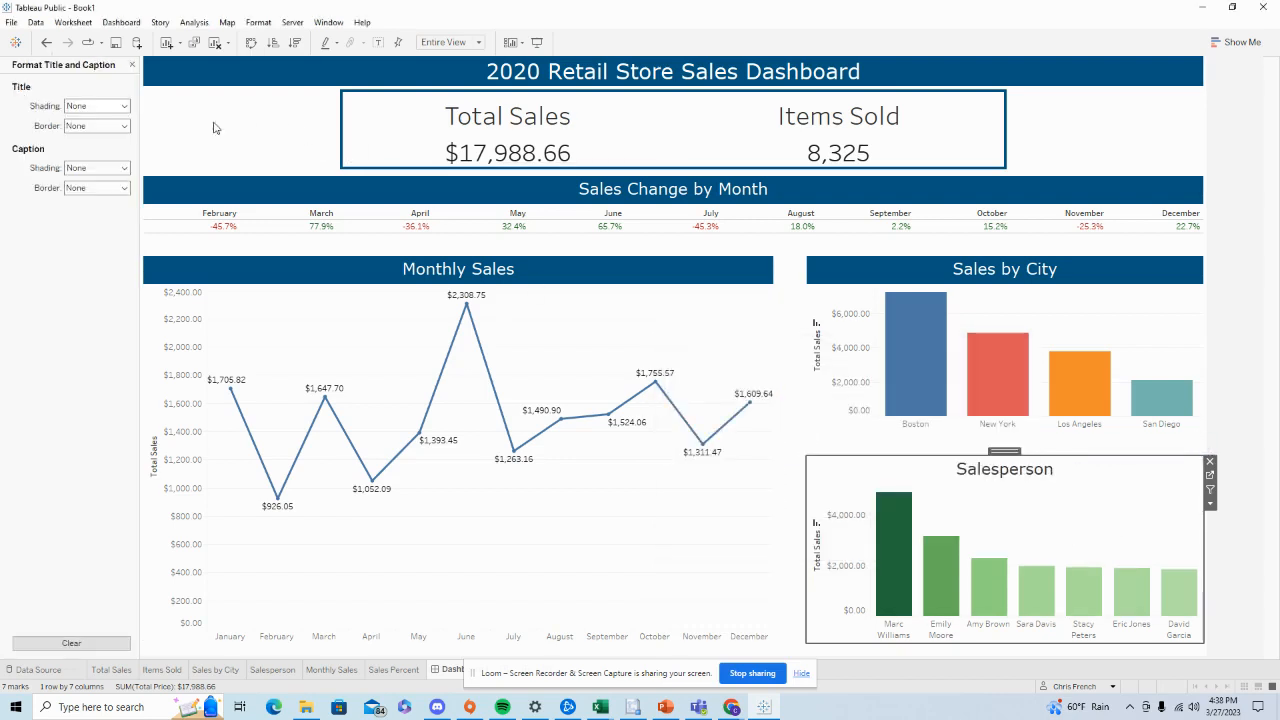
click(122, 106)
click(77, 203)
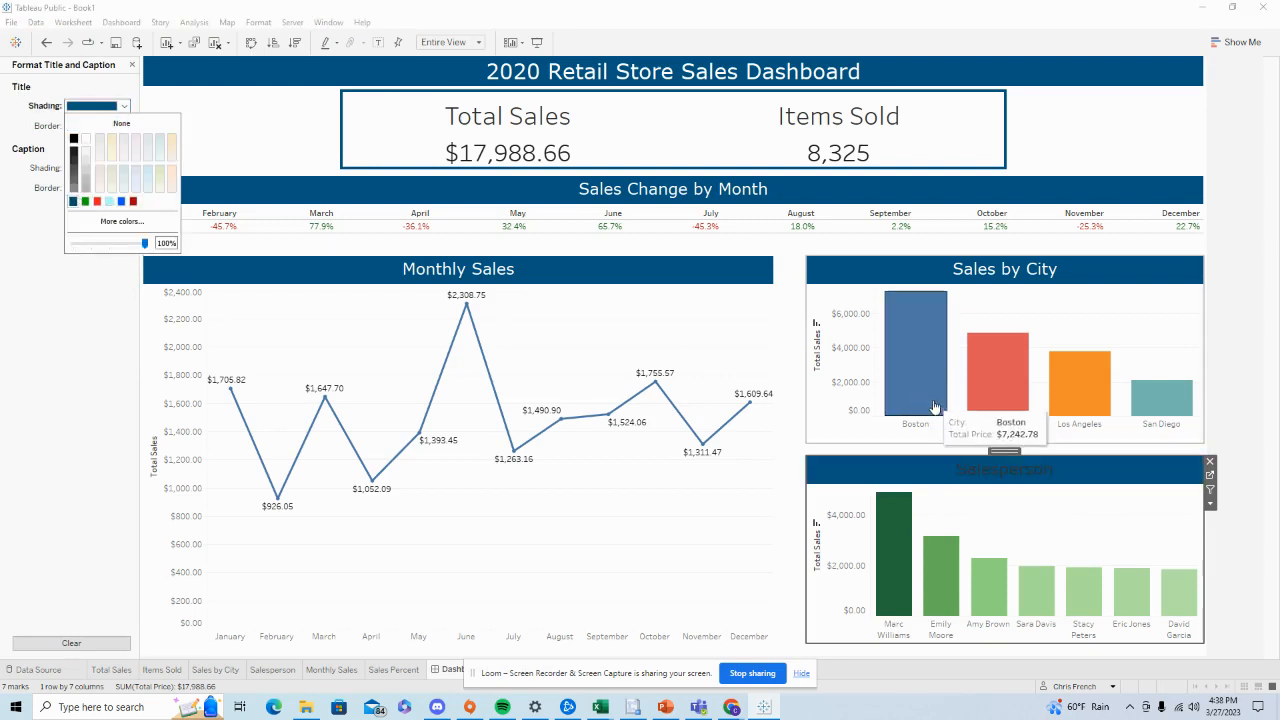
Change the Salesperson title text color to white and deselect the chart
double_click(960, 464)
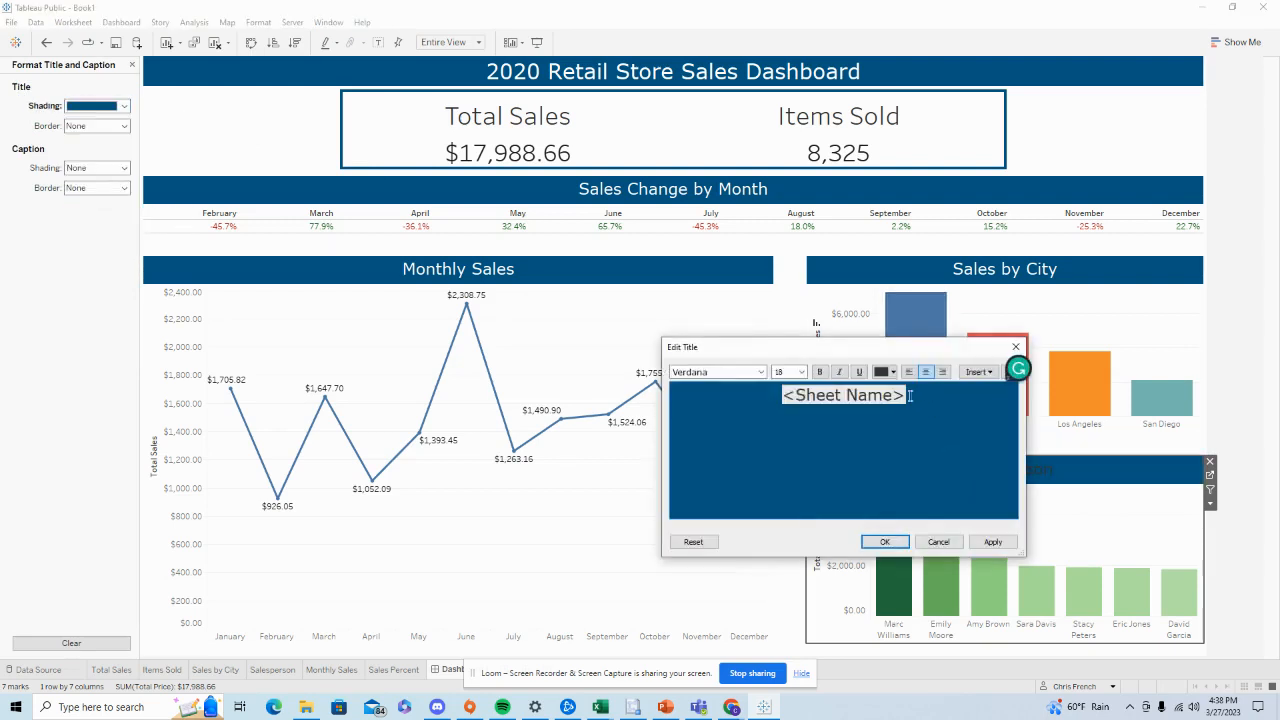
key(ctrl+a)
click(893, 373)
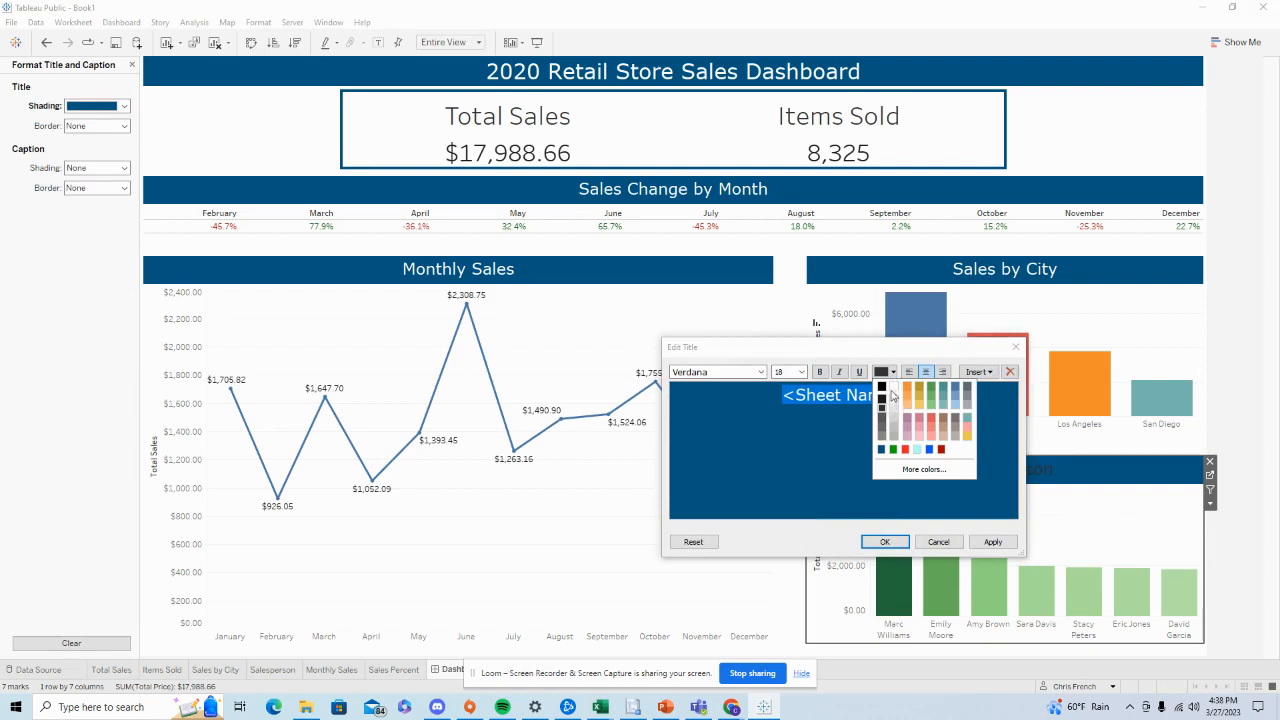
click(893, 390)
click(896, 541)
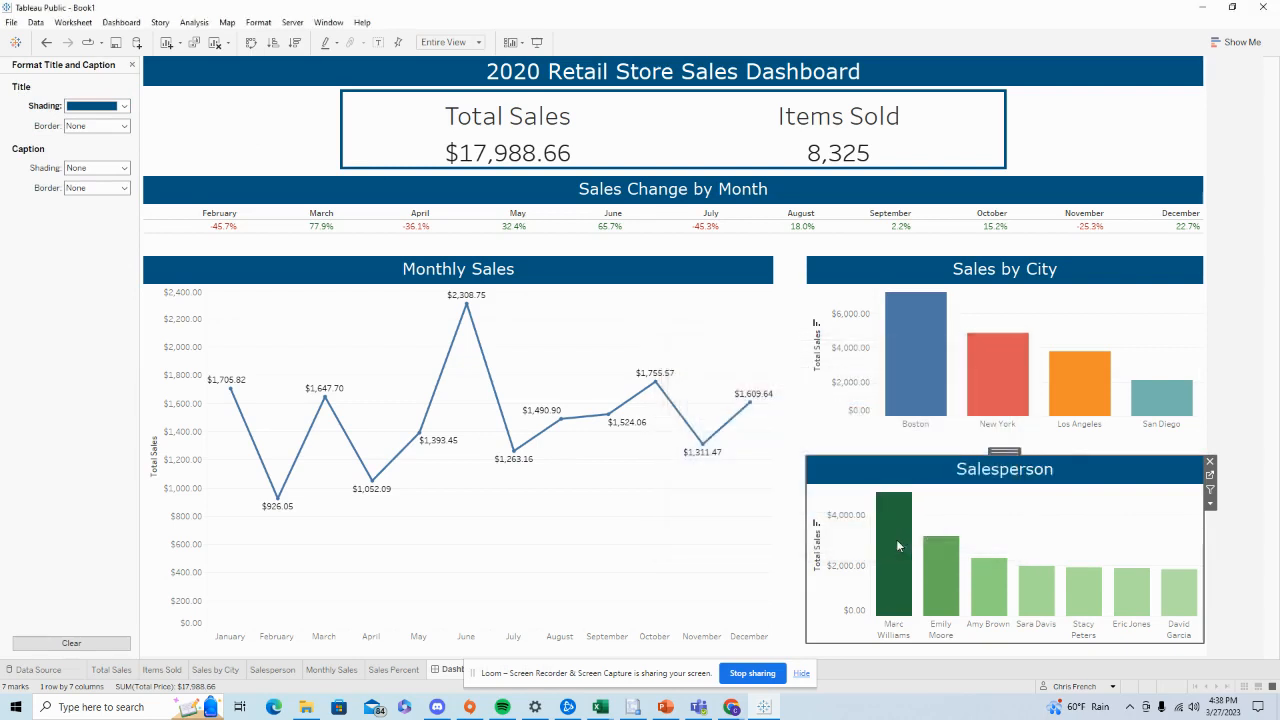
click(1254, 465)
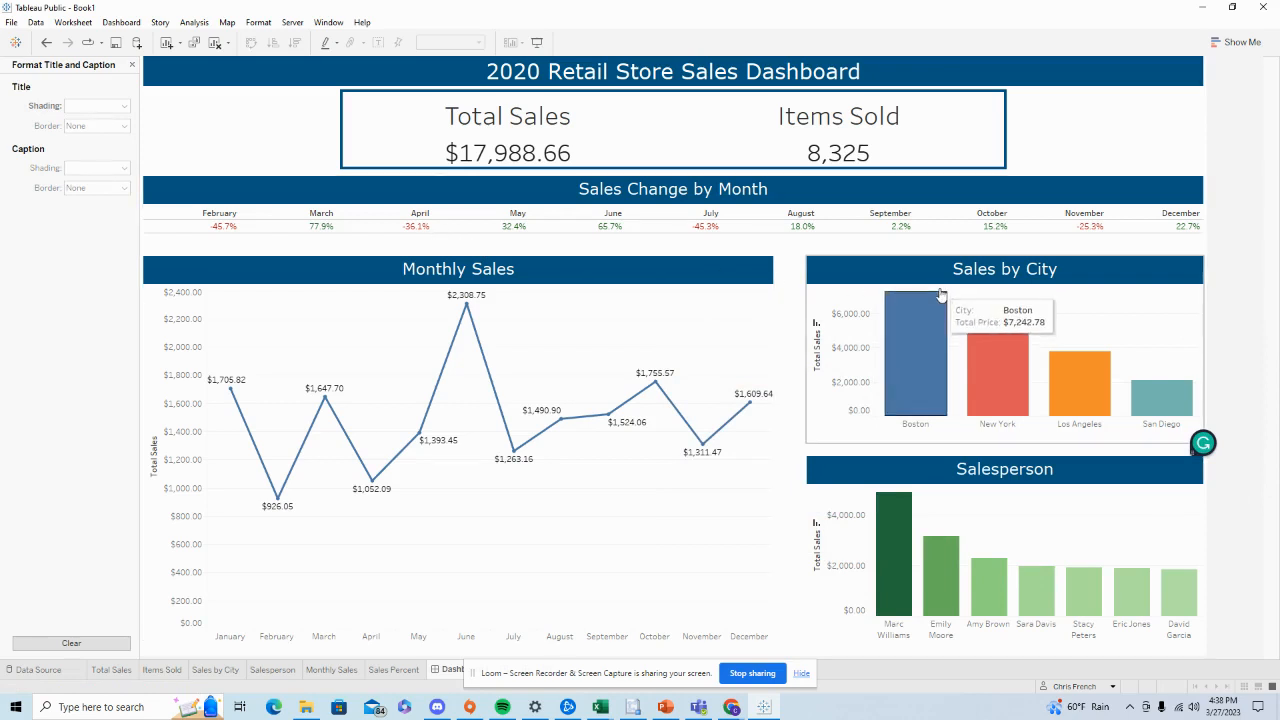
right_click(898, 562)
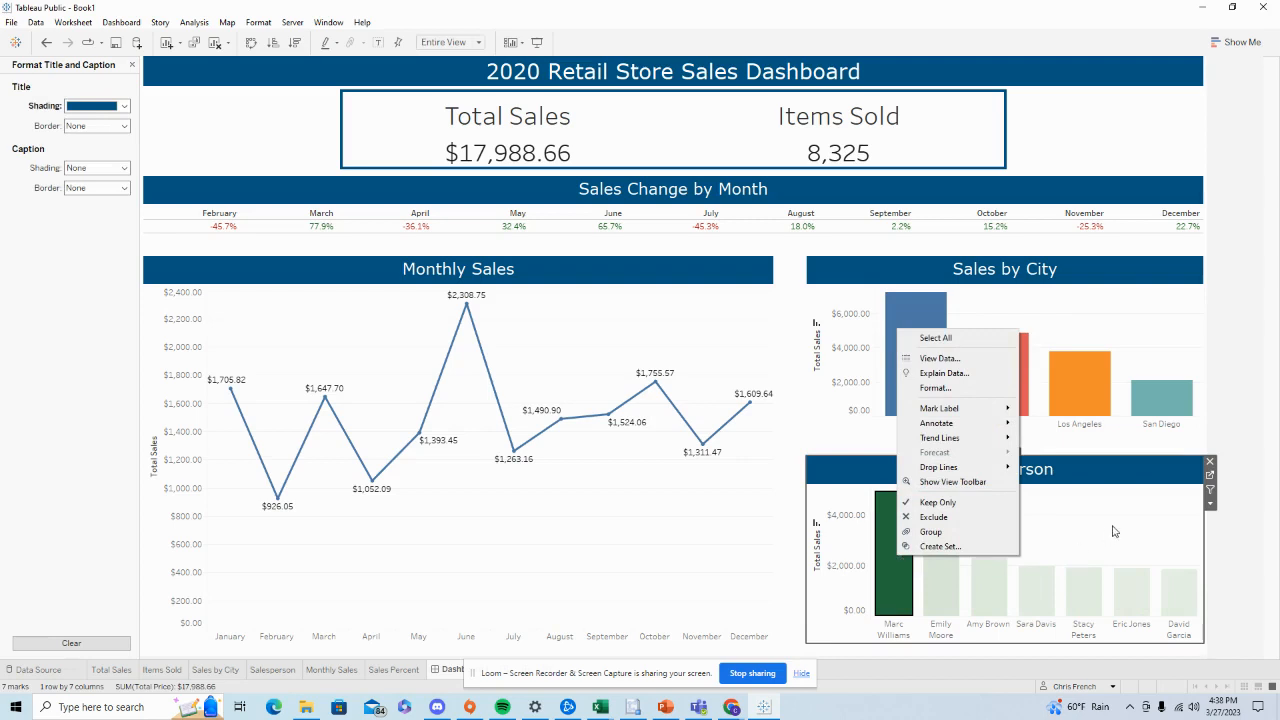
click(1147, 463)
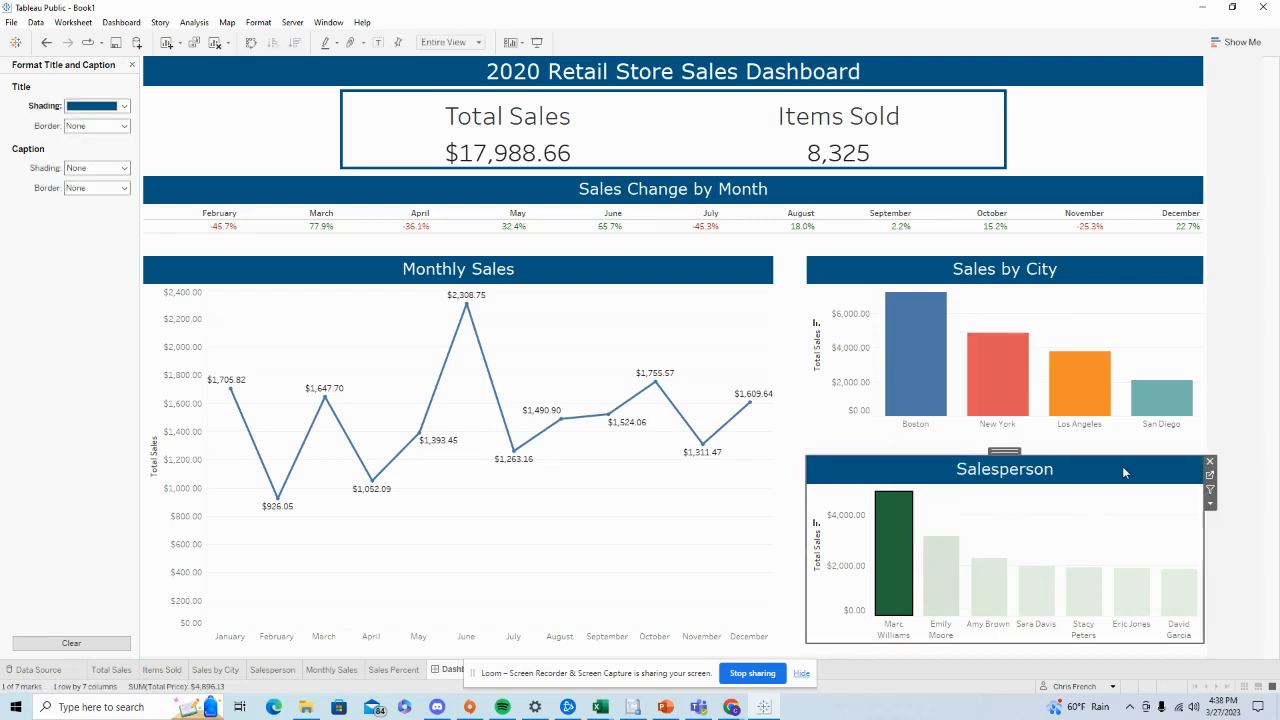
right_click(1122, 466)
click(1057, 520)
right_click(1058, 530)
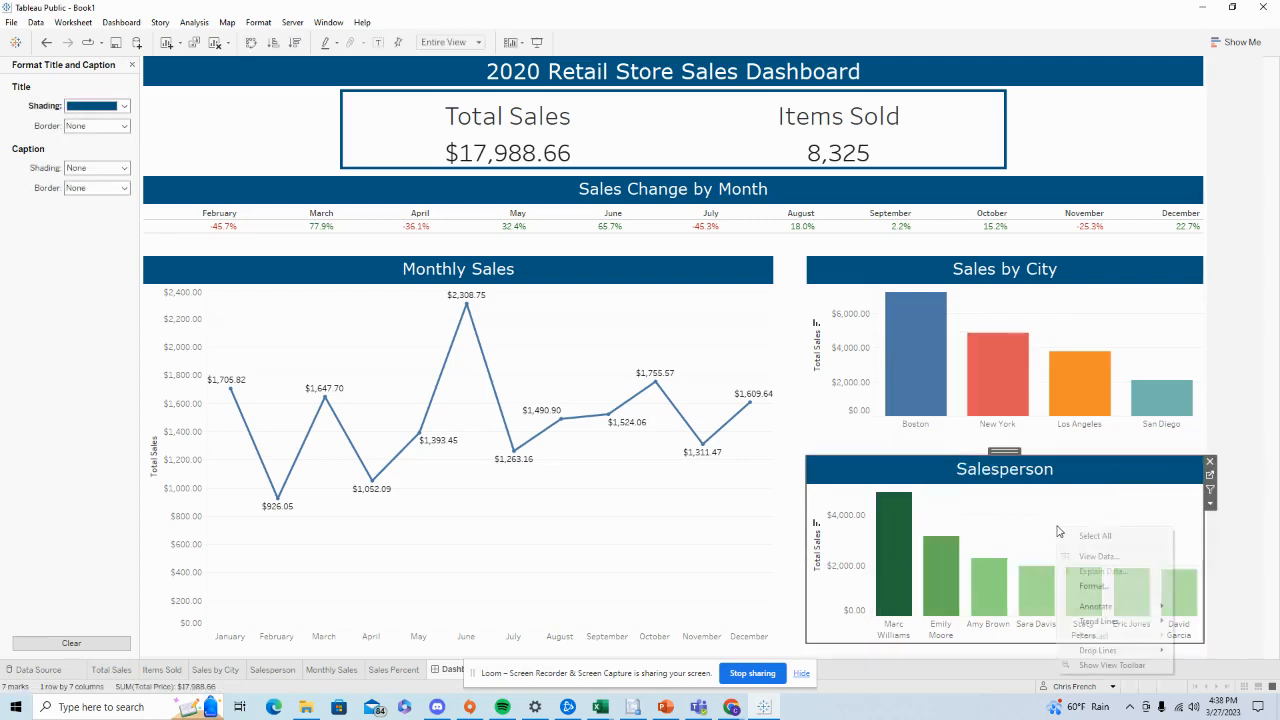
click(1208, 581)
Select all the bars in the Salesperson chart and set their mark labels to always show
drag(892, 566, 1178, 618)
right_click(1132, 605)
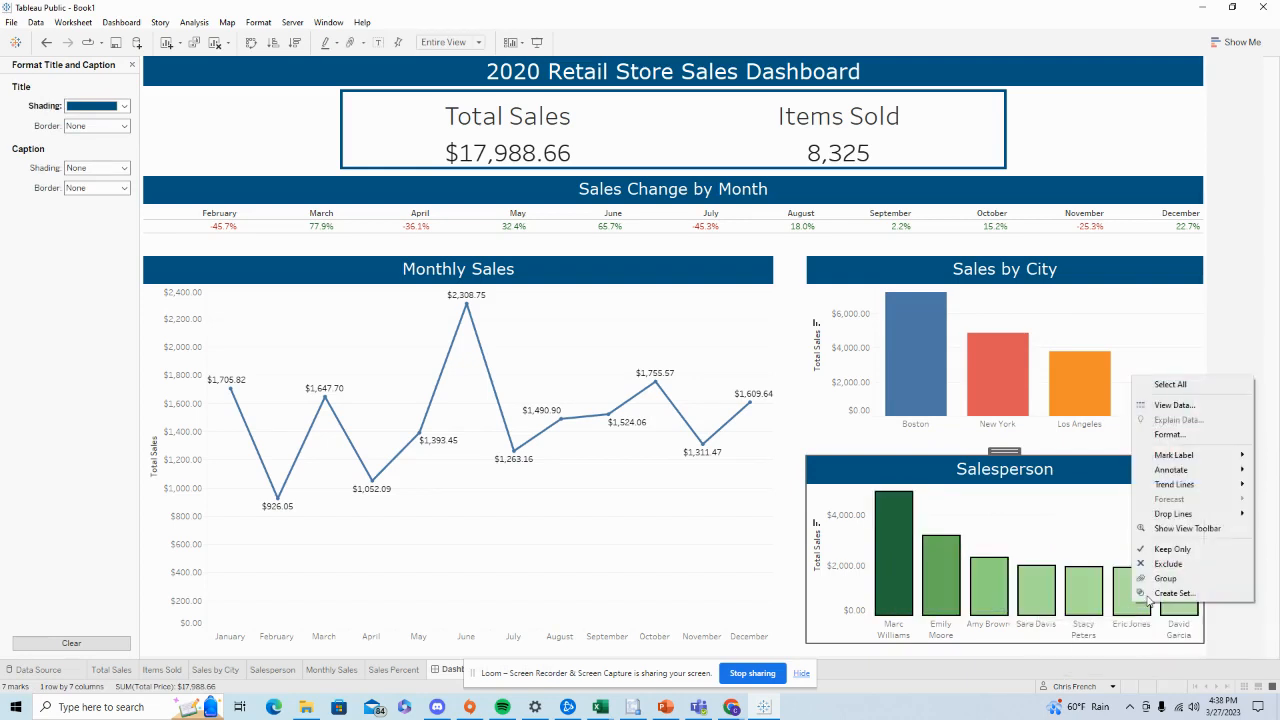
mouse_move(1175, 455)
click(1124, 483)
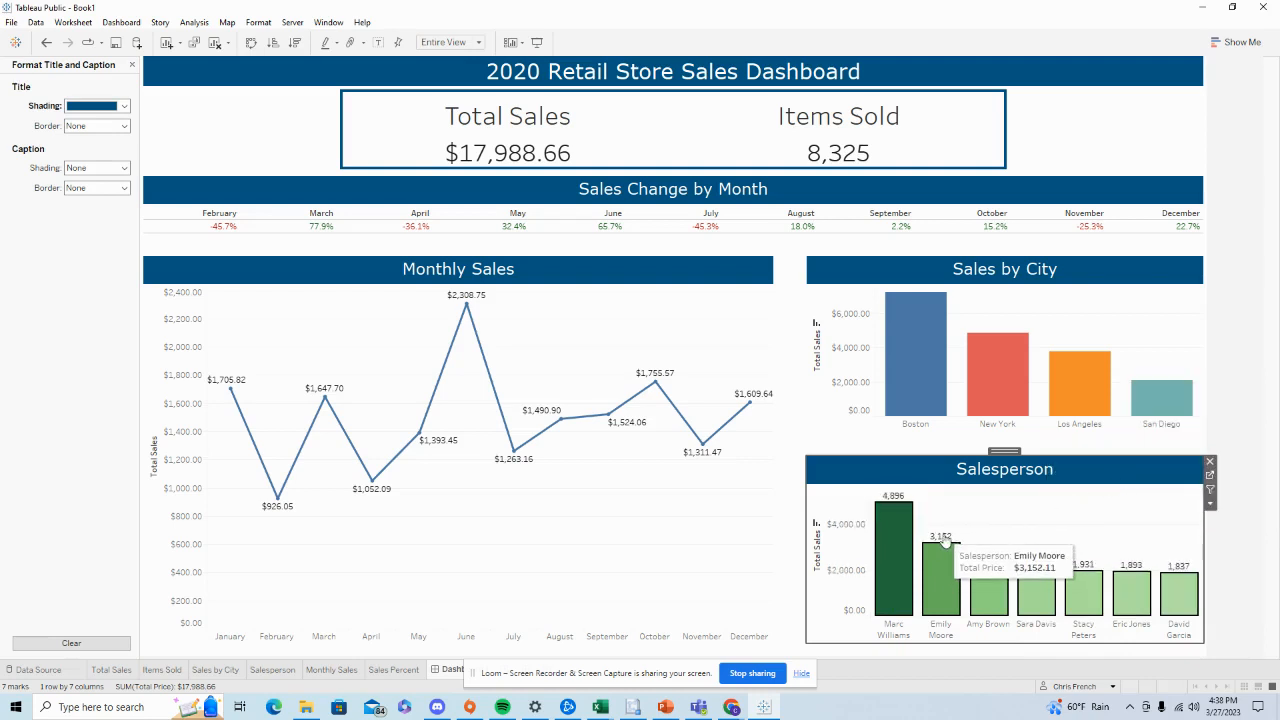
Select all four bars in the Sales by City chart and set their mark labels to always show
mouse_move(896, 352)
drag(901, 368, 1190, 414)
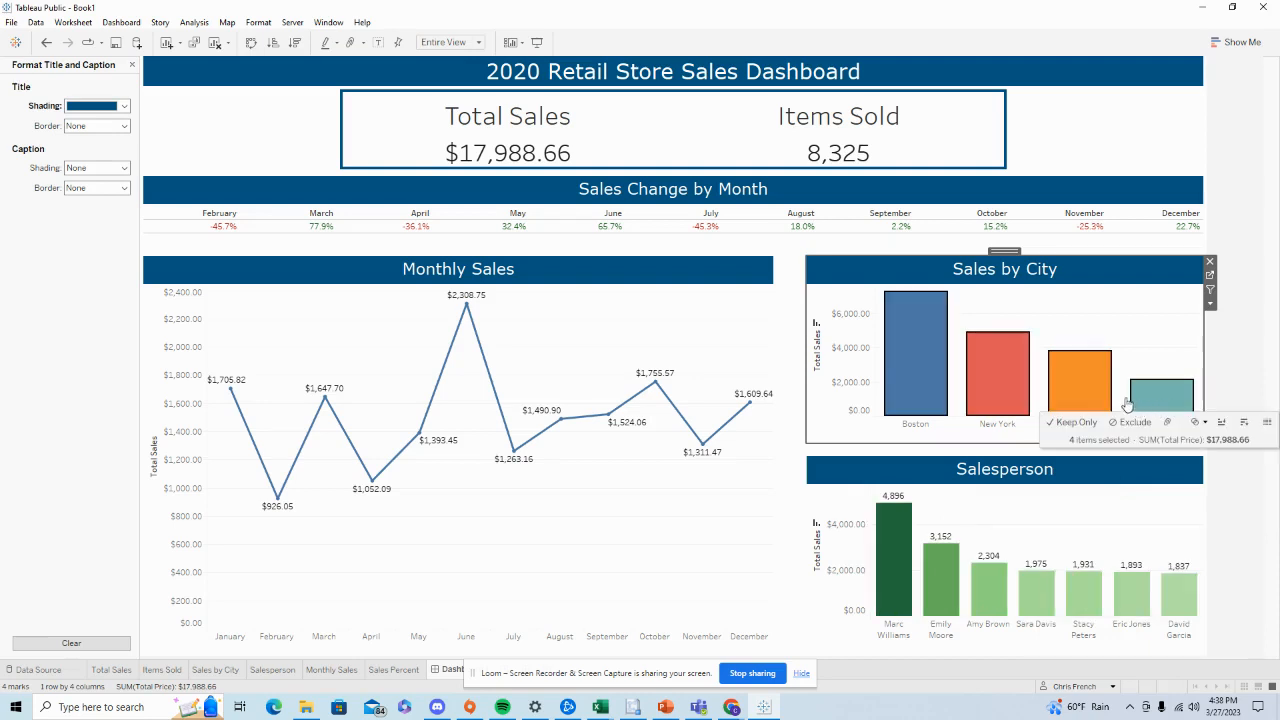
right_click(1152, 393)
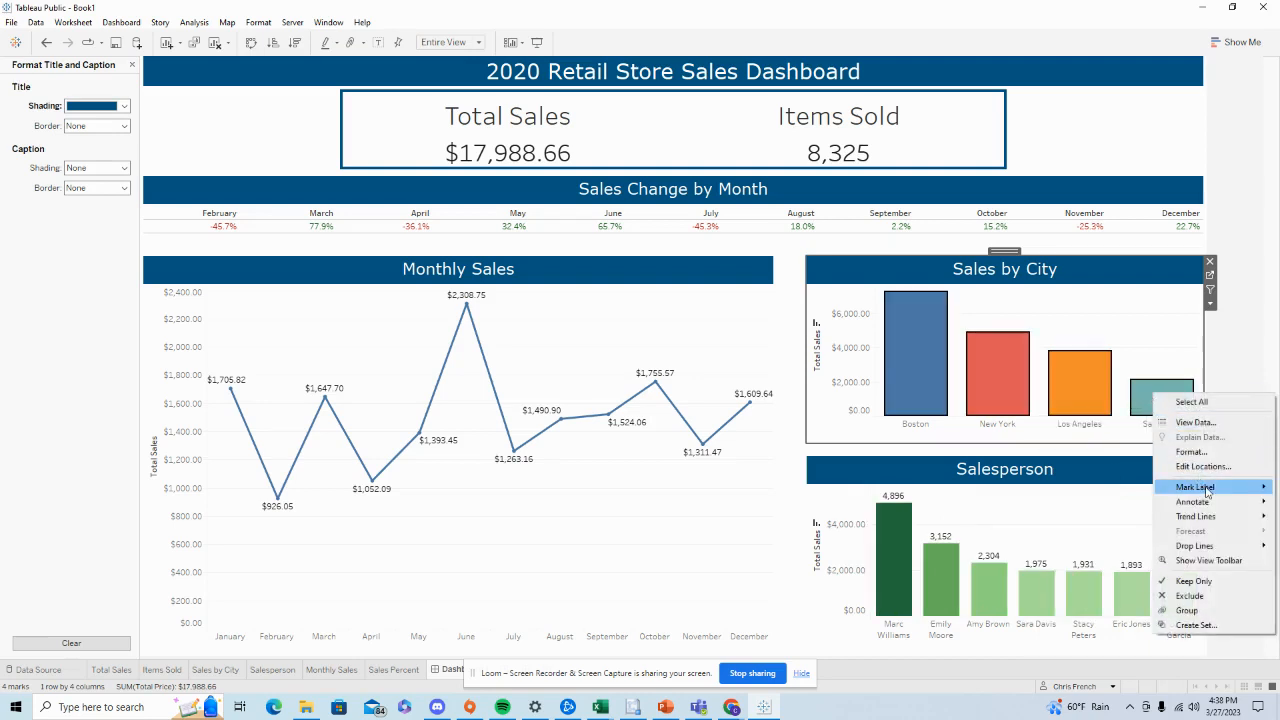
mouse_move(1198, 487)
click(1134, 508)
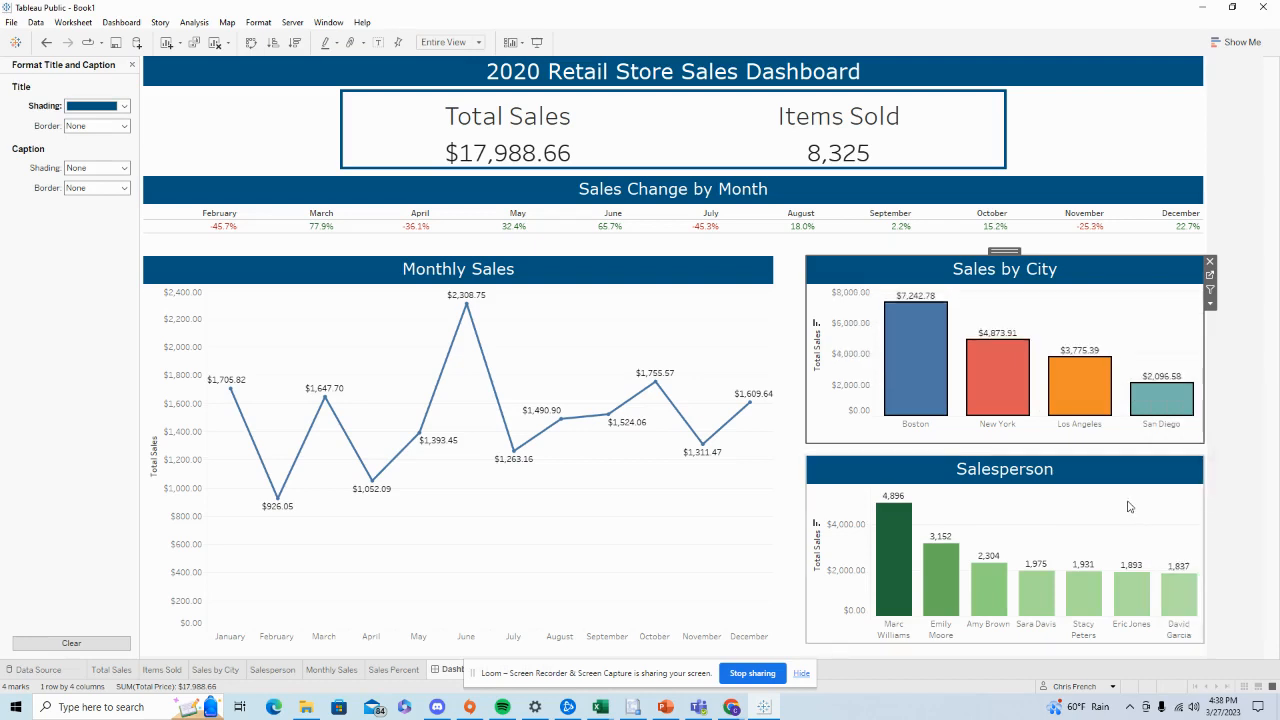
mouse_move(920, 368)
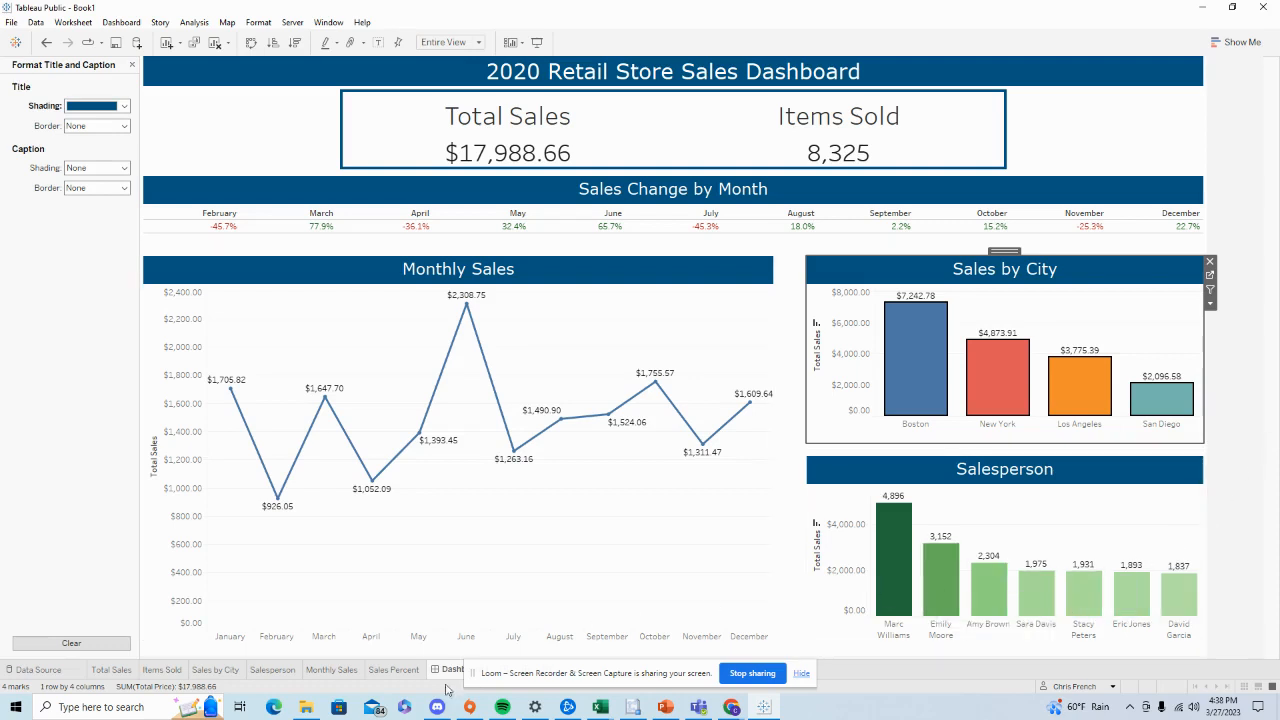
Open the Salesperson worksheet, enable its Show mark labels option, and close the title formatting
click(279, 671)
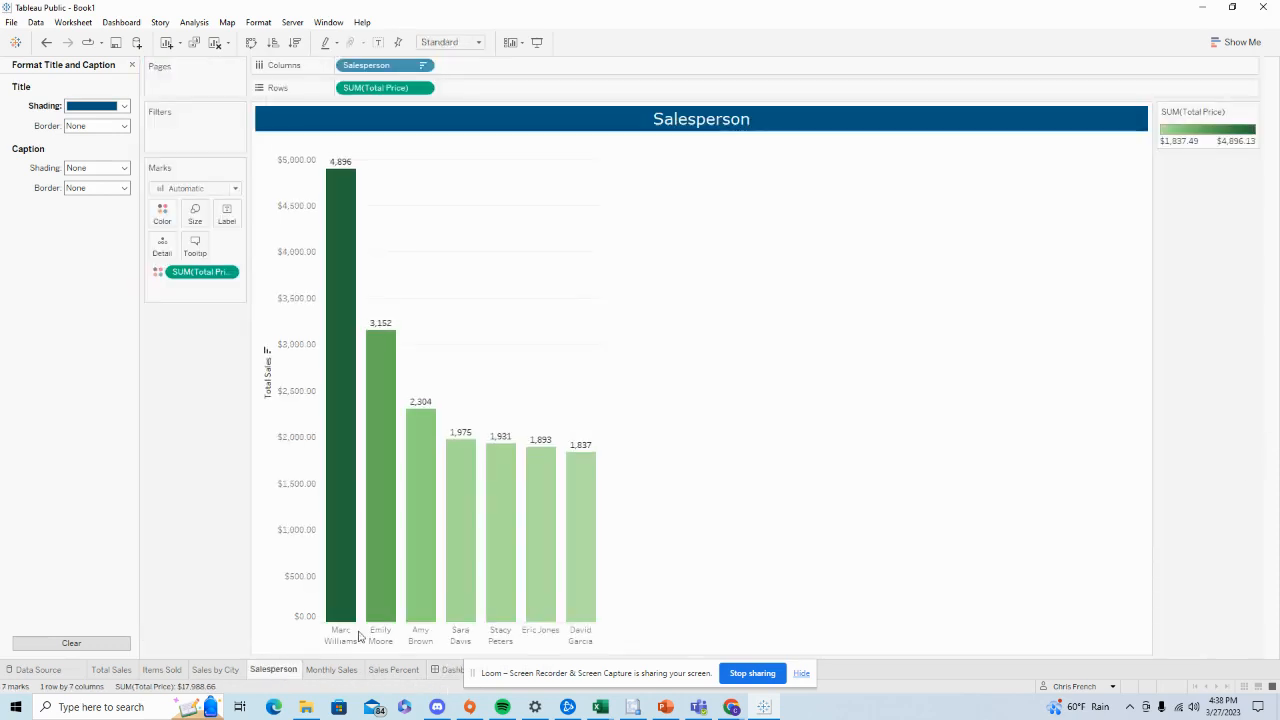
click(228, 219)
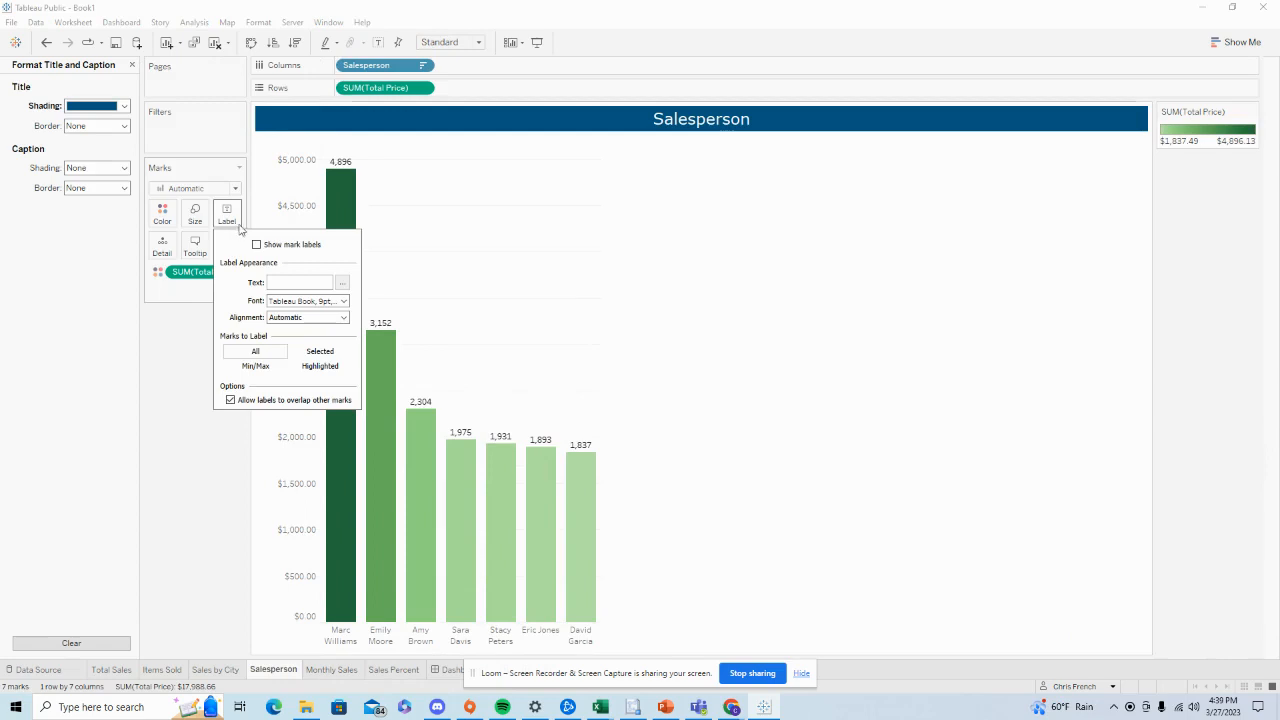
click(342, 302)
click(342, 302)
click(257, 246)
click(183, 352)
click(132, 65)
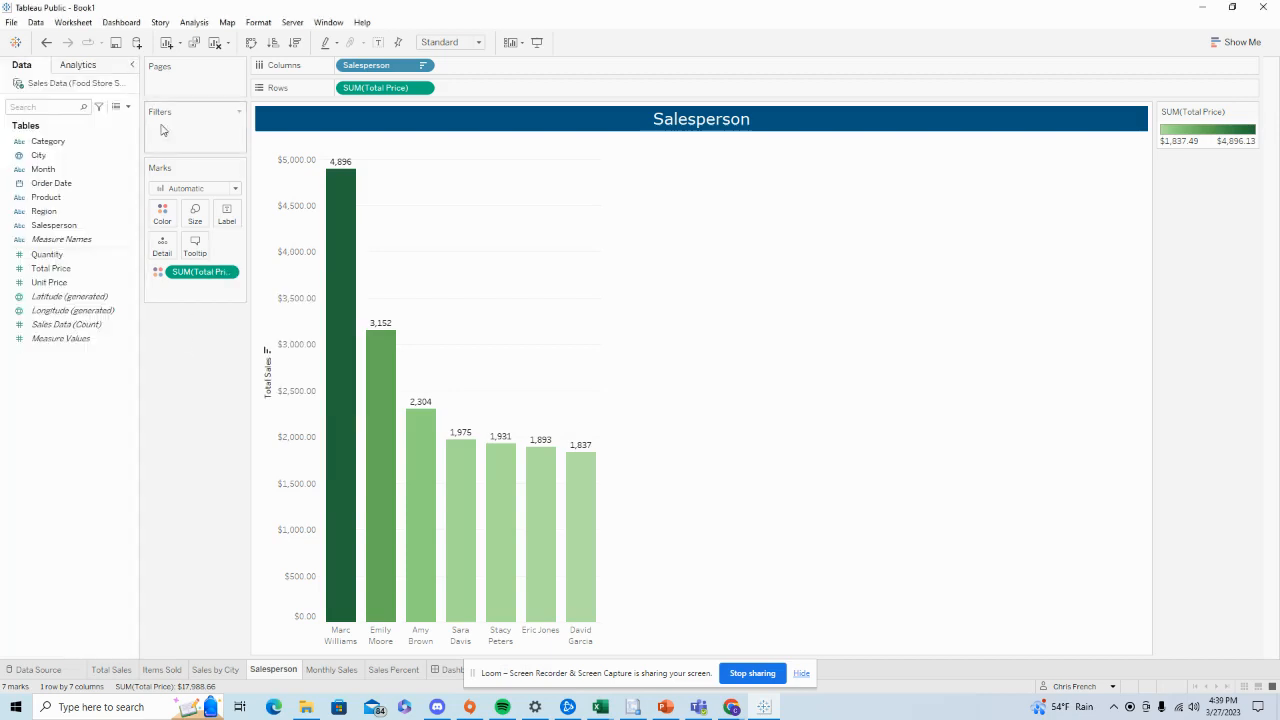
Format the numbers of the Total Price bar labels on the Salesperson sheet as Currency (Standard)
click(229, 273)
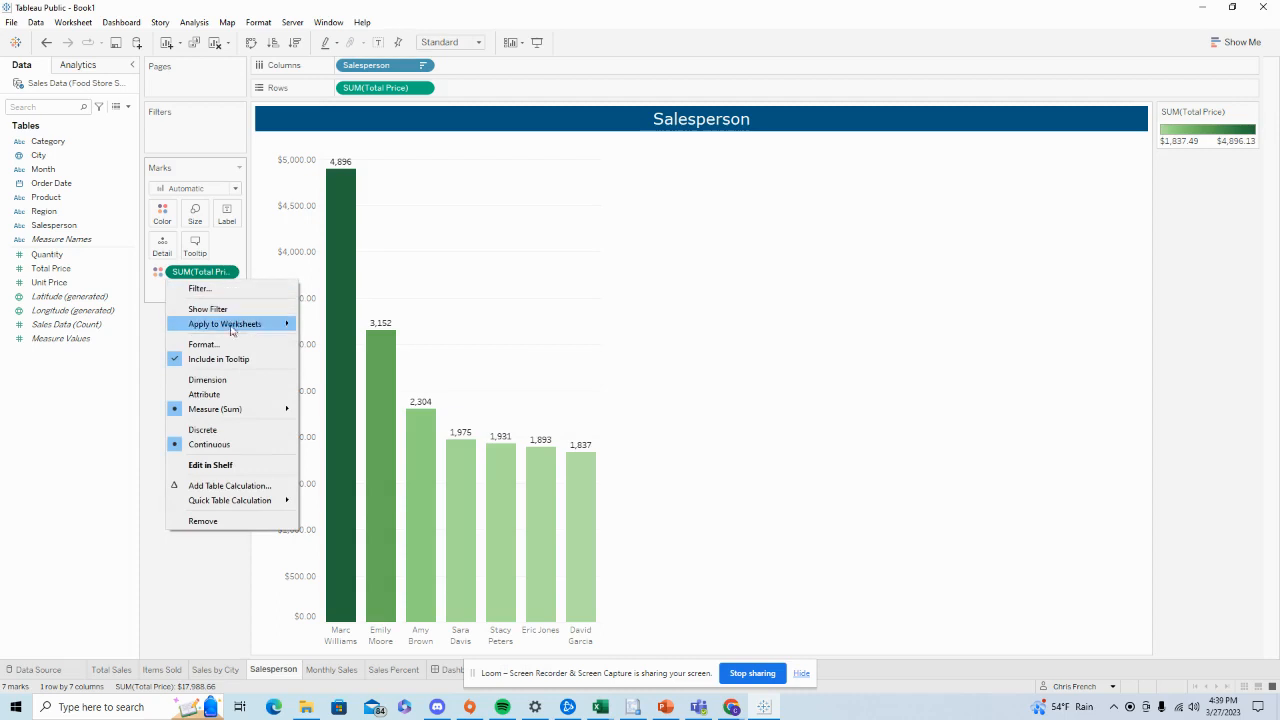
click(231, 345)
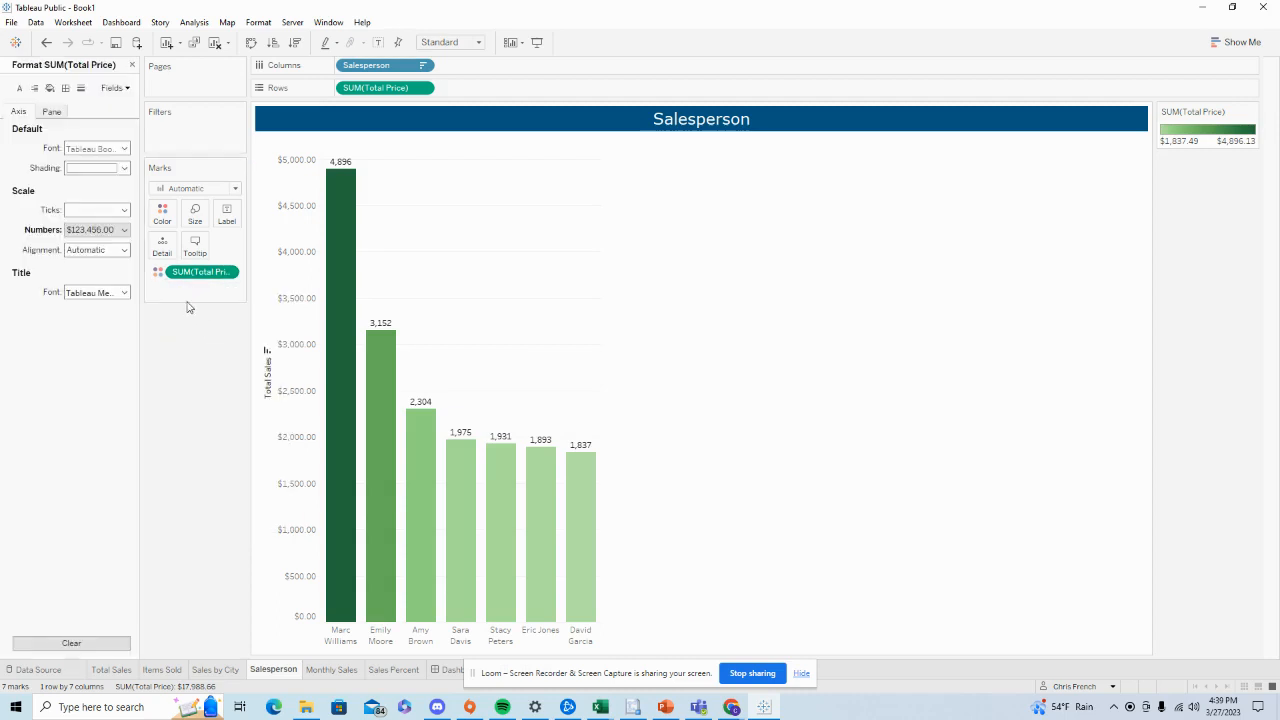
click(53, 113)
click(124, 188)
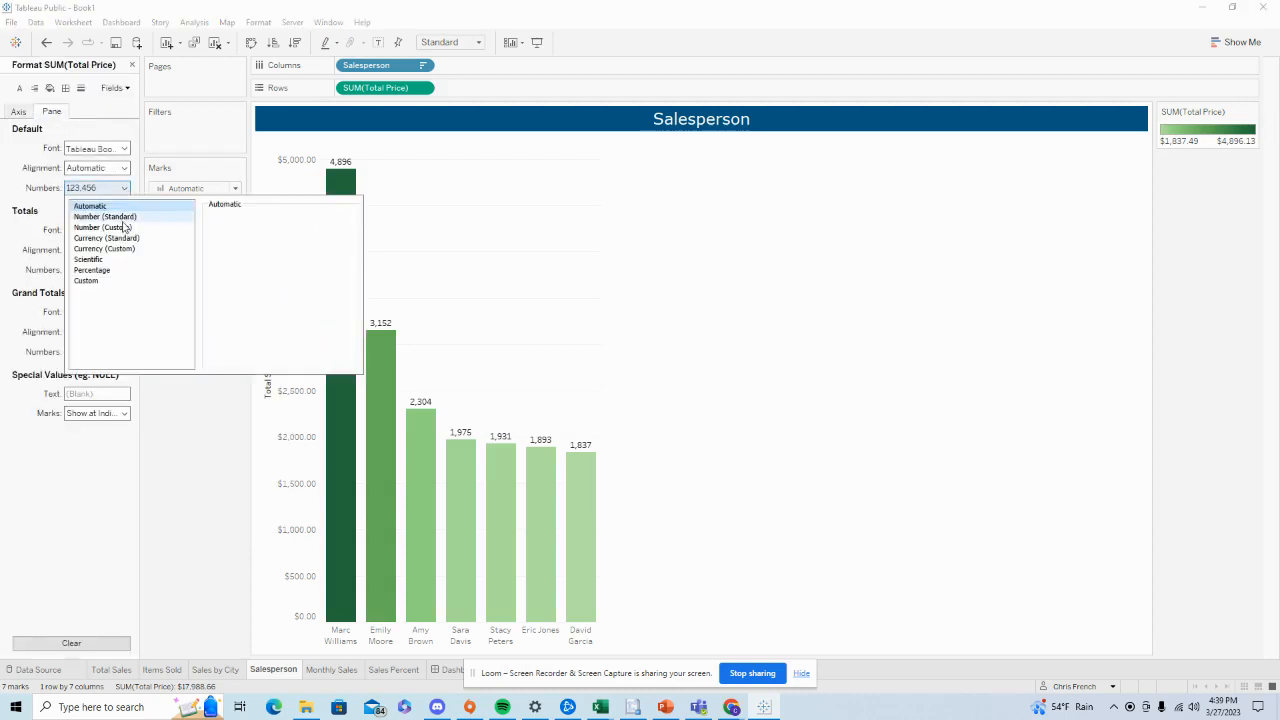
click(124, 238)
click(148, 441)
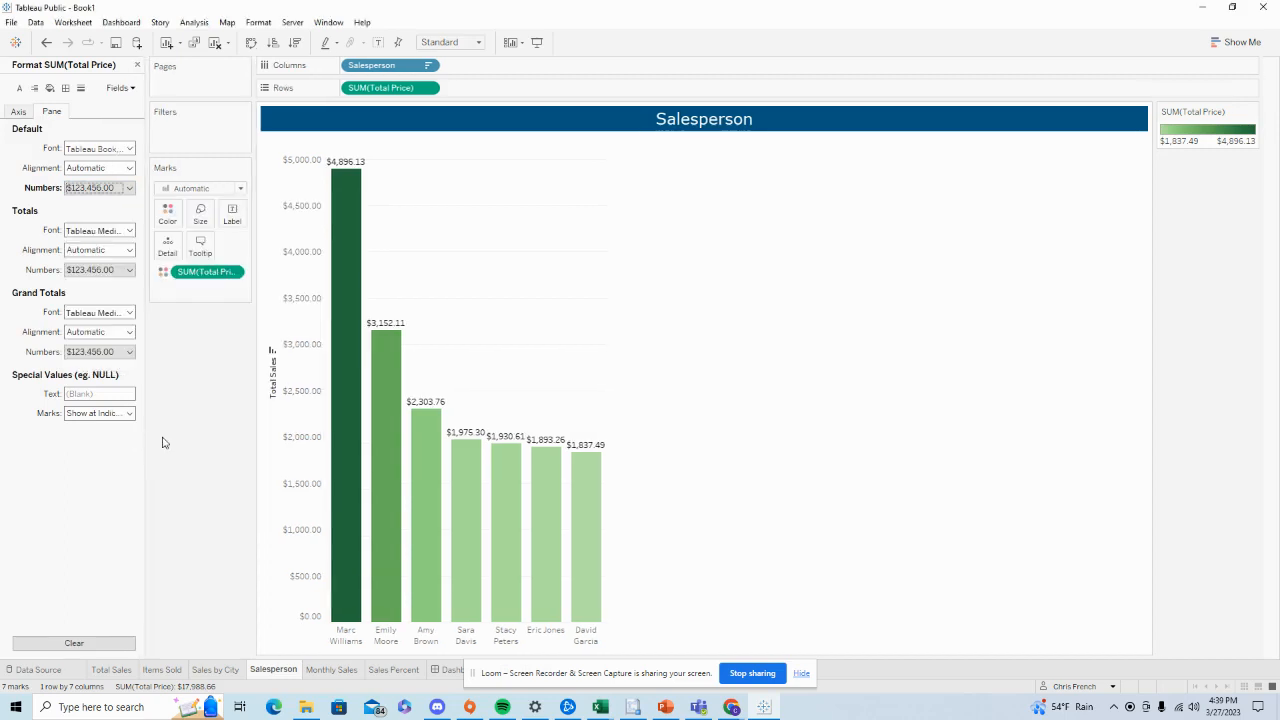
Return to the dashboard, clear the chart selection, and select the New York bar in Sales by City
click(446, 669)
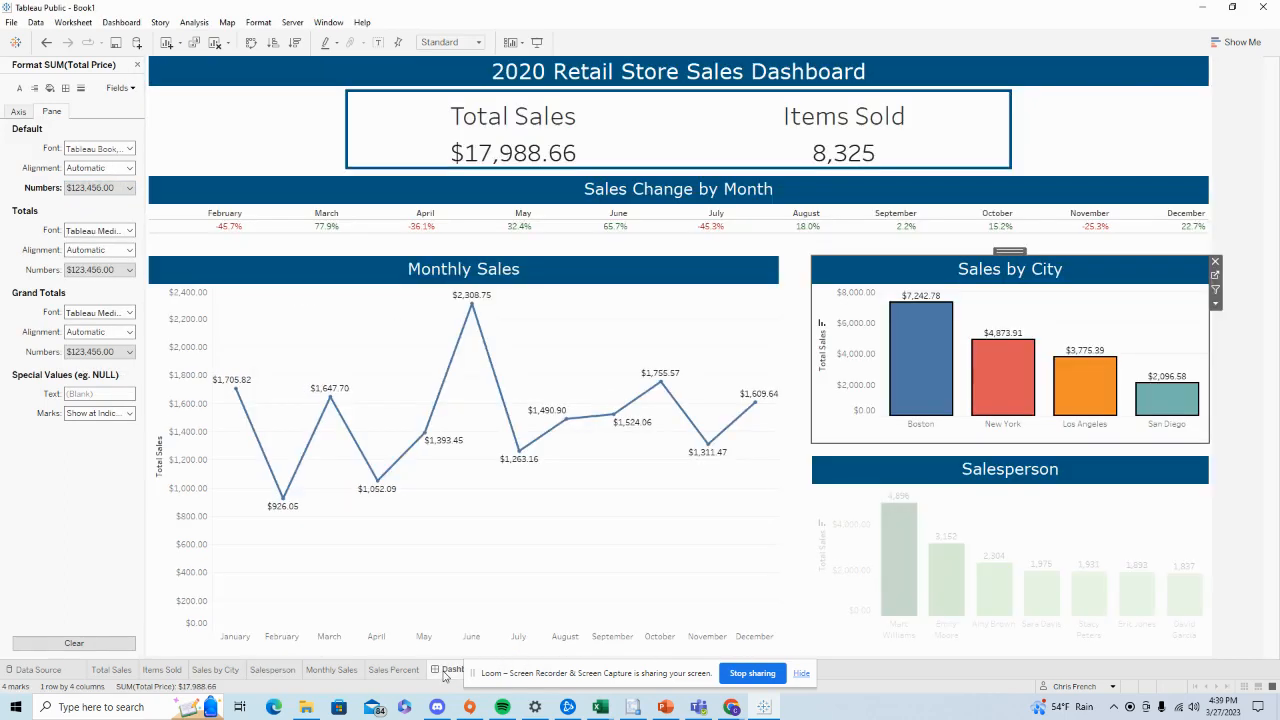
click(1249, 559)
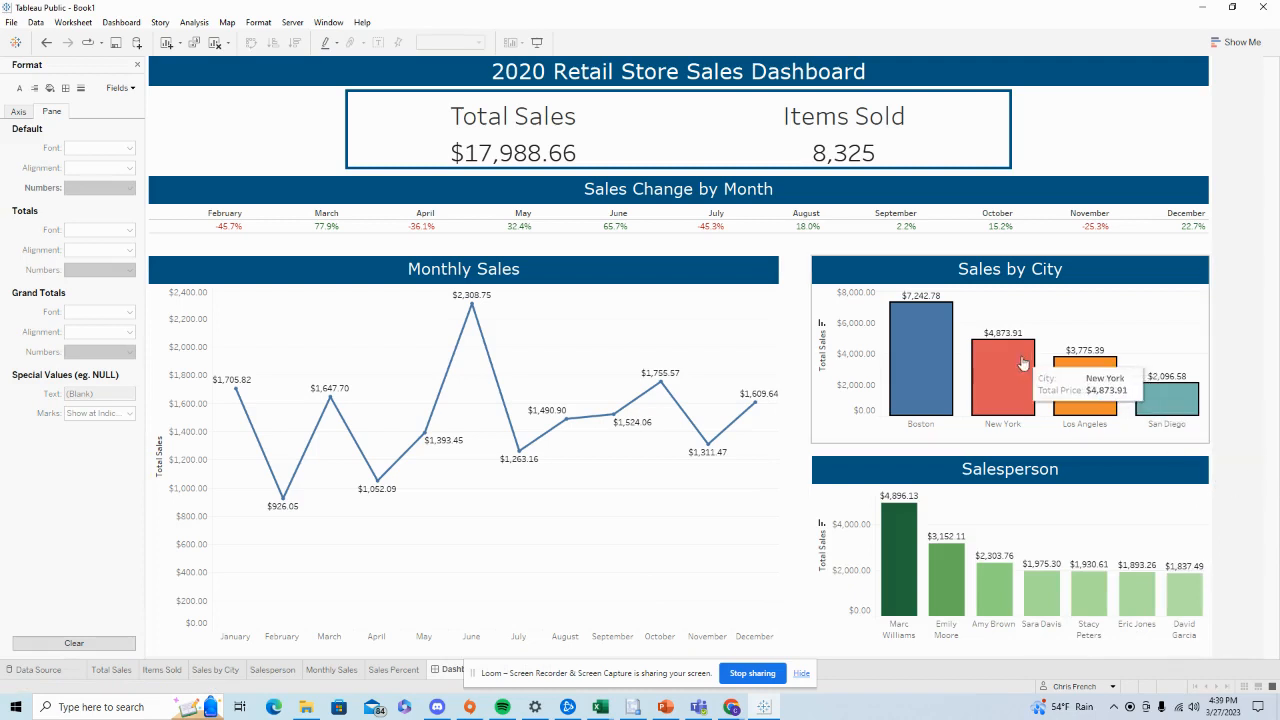
click(1029, 398)
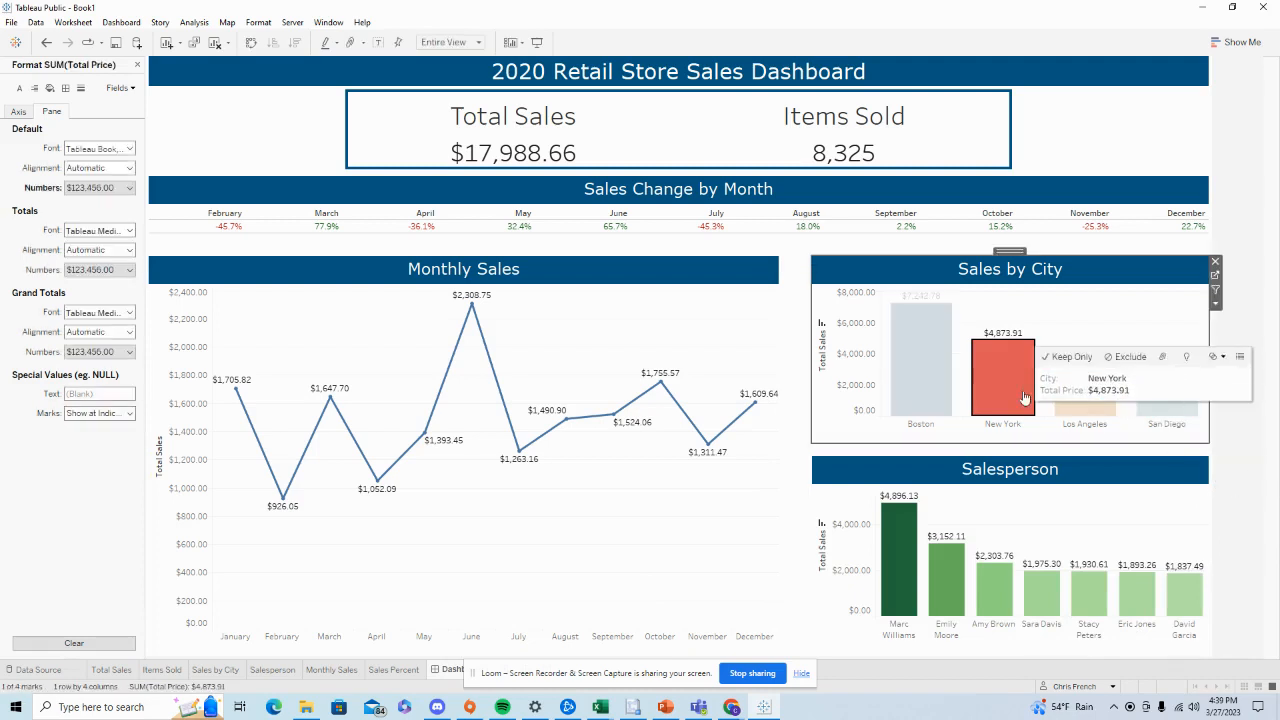
Check which filters are available for the Sales by City, Monthly Sales and Salesperson charts on the dashboard
click(1245, 441)
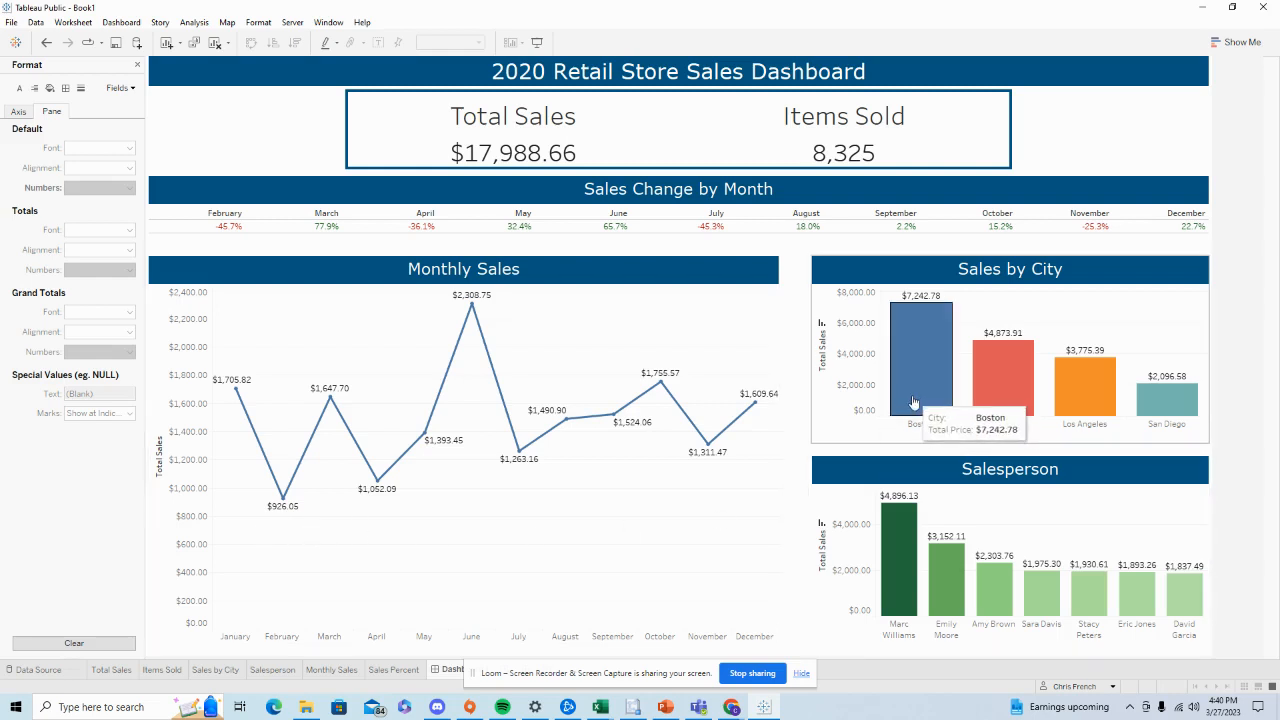
mouse_move(935, 548)
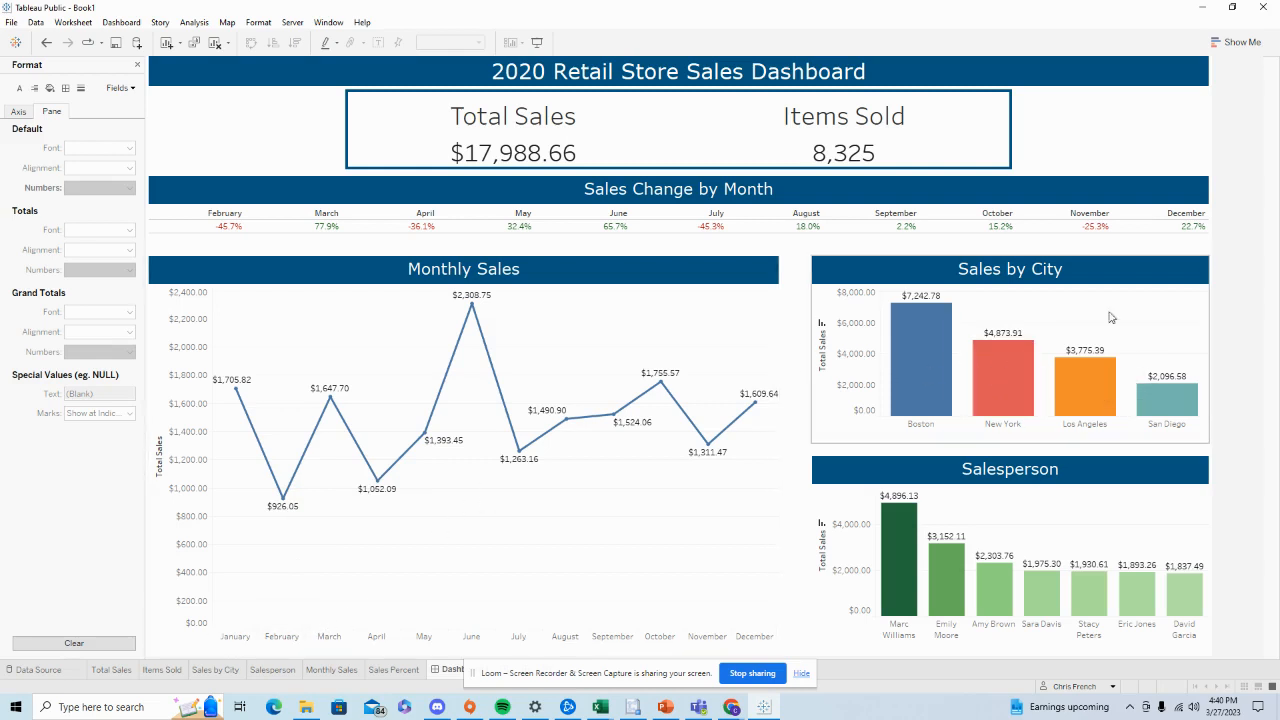
click(1138, 266)
click(1216, 303)
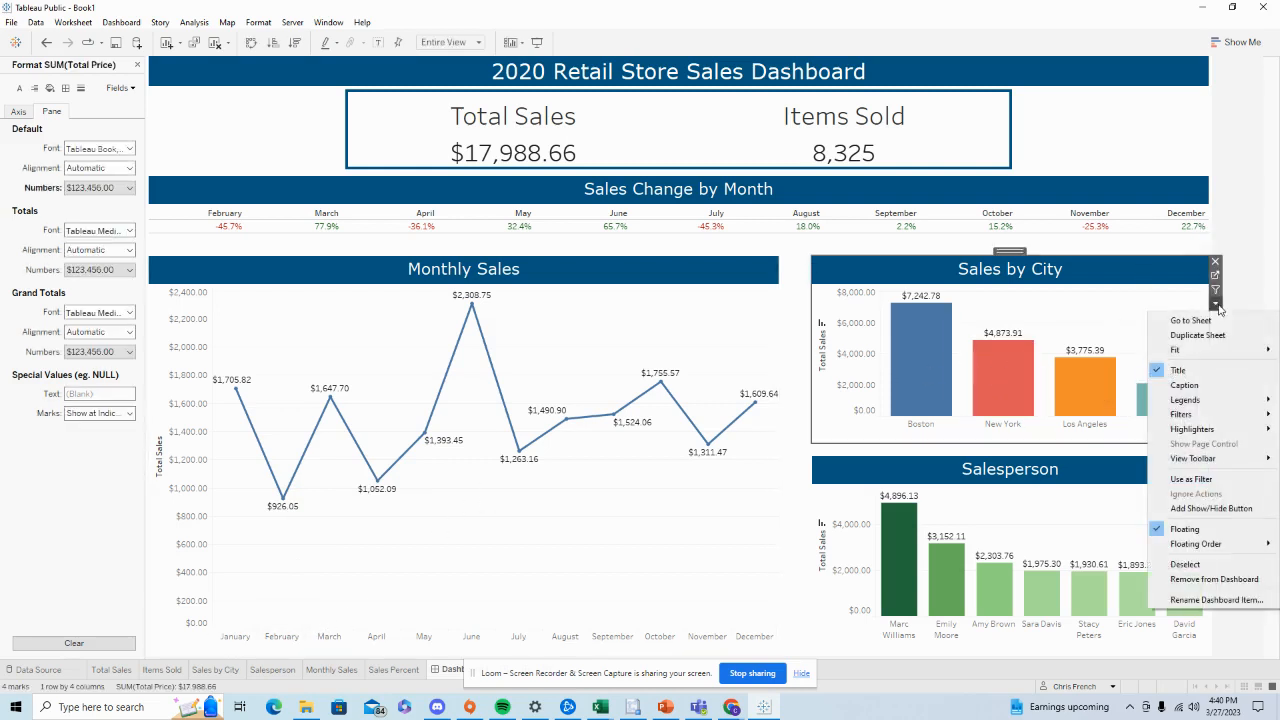
mouse_move(1232, 415)
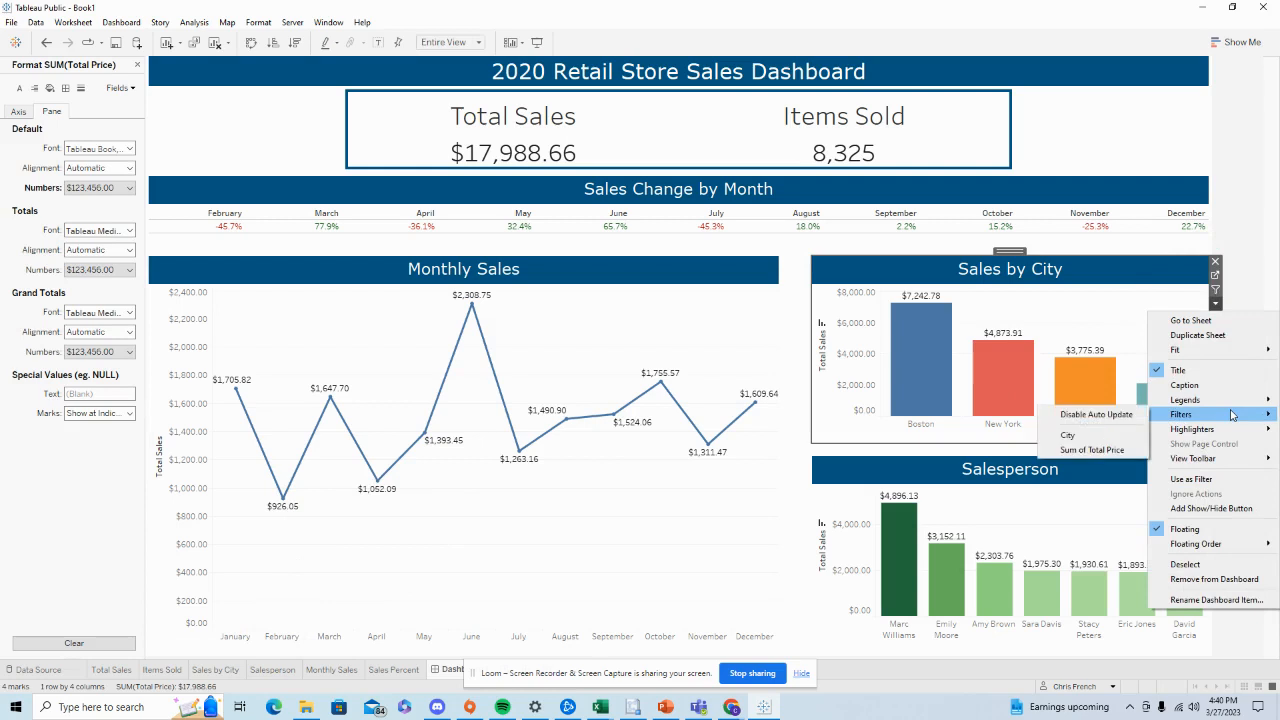
click(1257, 295)
click(758, 274)
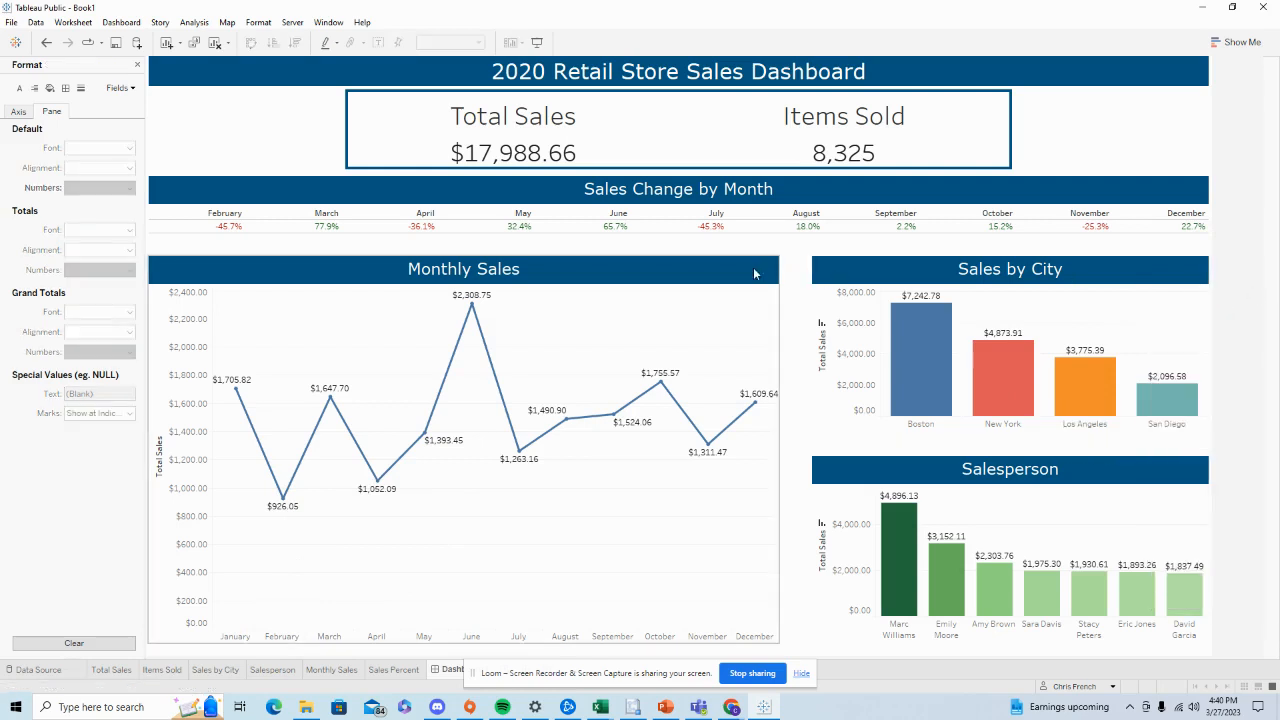
click(785, 303)
mouse_move(843, 418)
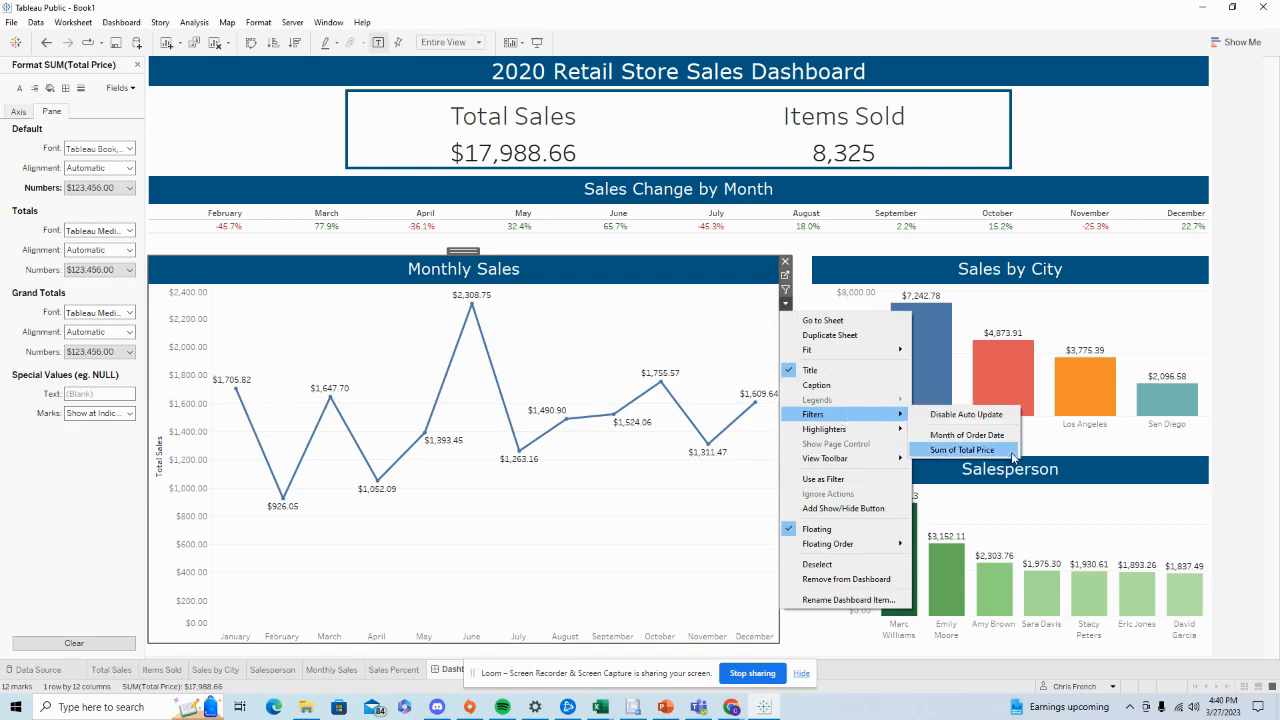
click(1118, 482)
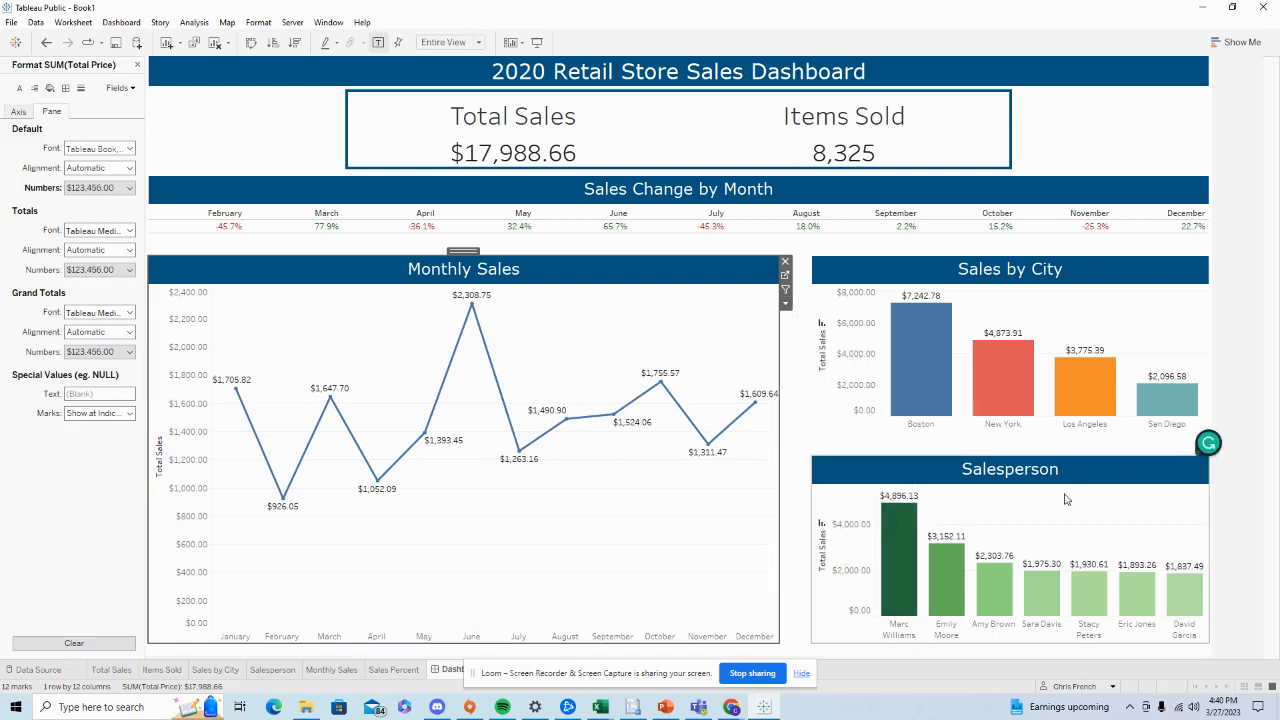
click(1115, 475)
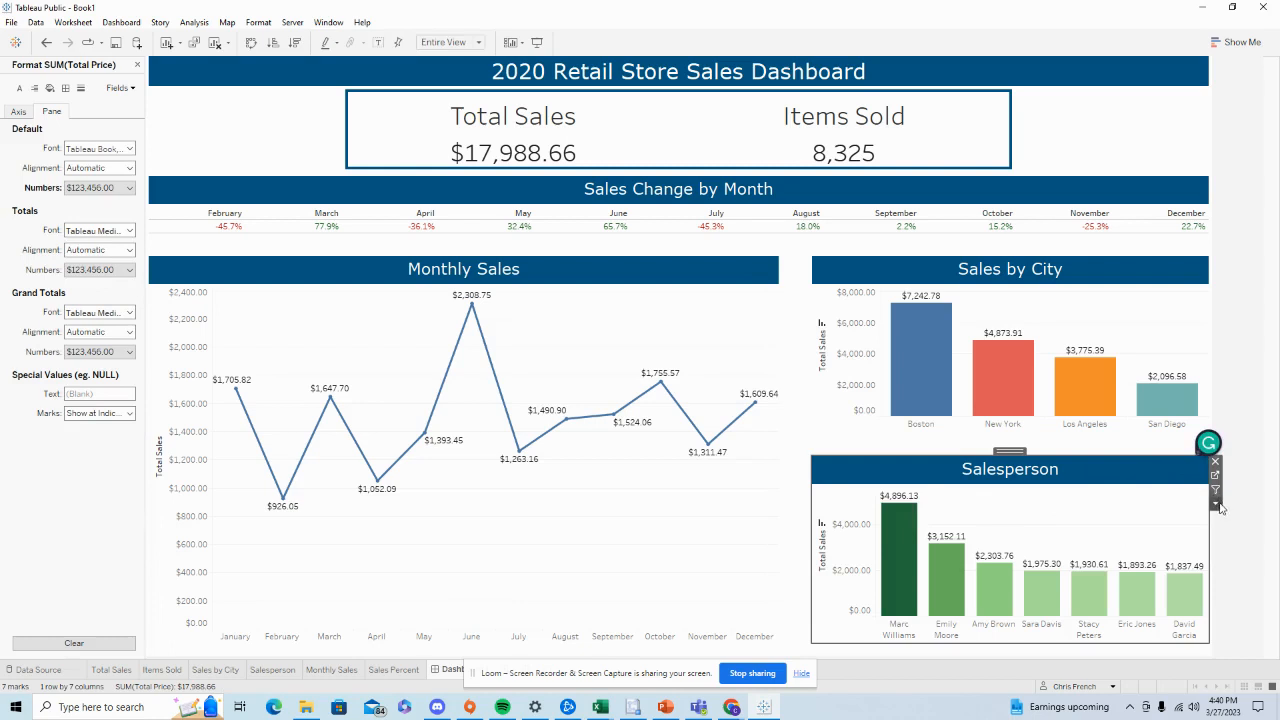
click(1216, 500)
mouse_move(1197, 528)
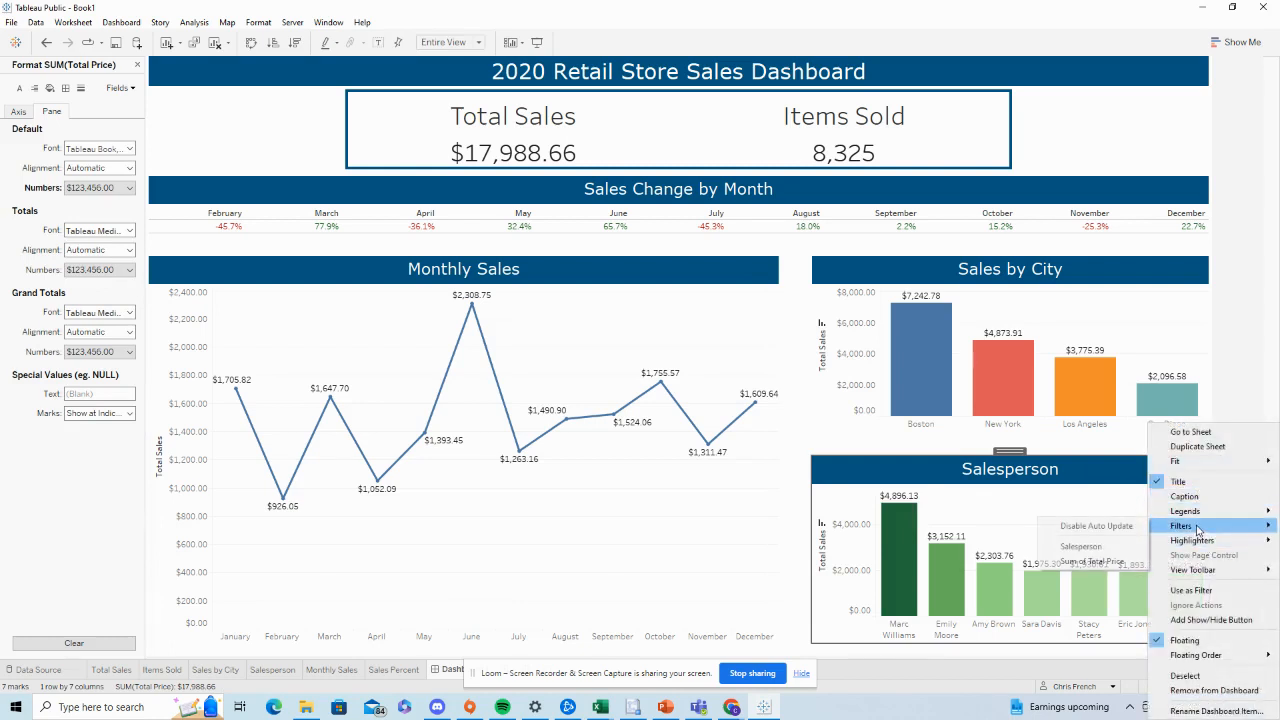
click(1225, 383)
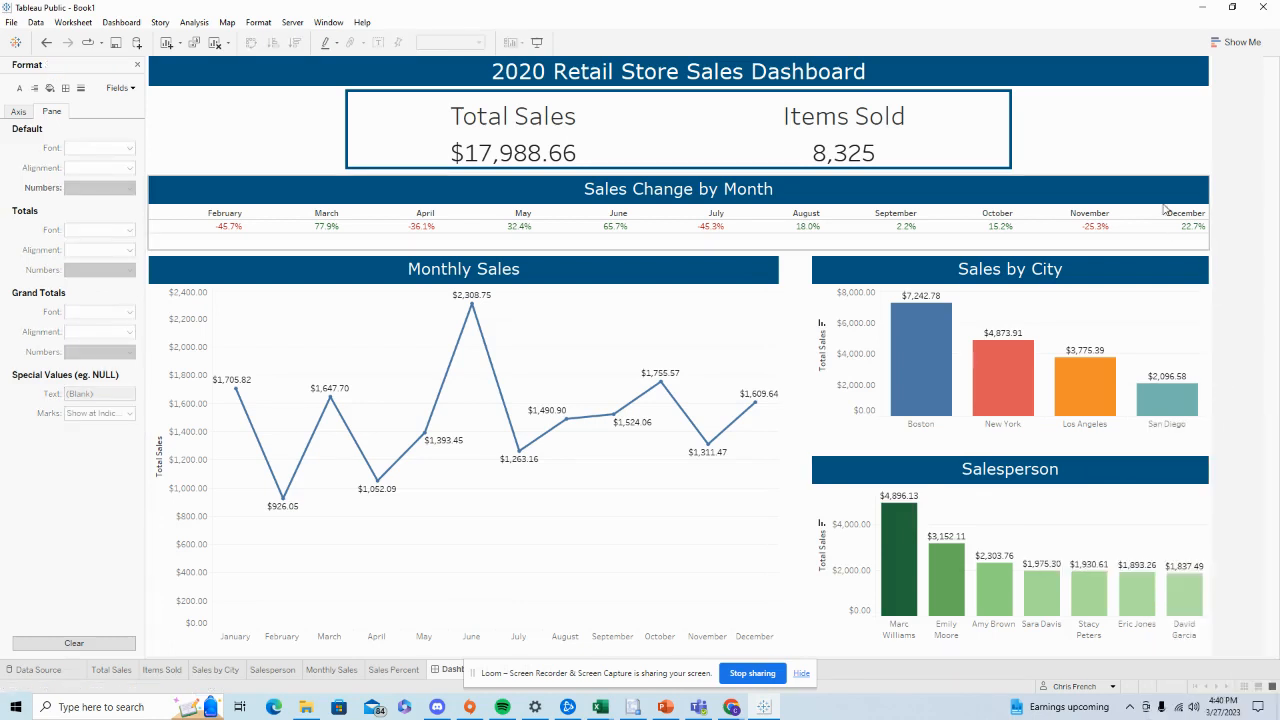
Show the Month of Order Date filter for the Sales Change by Month table on the dashboard
click(1150, 192)
click(1215, 225)
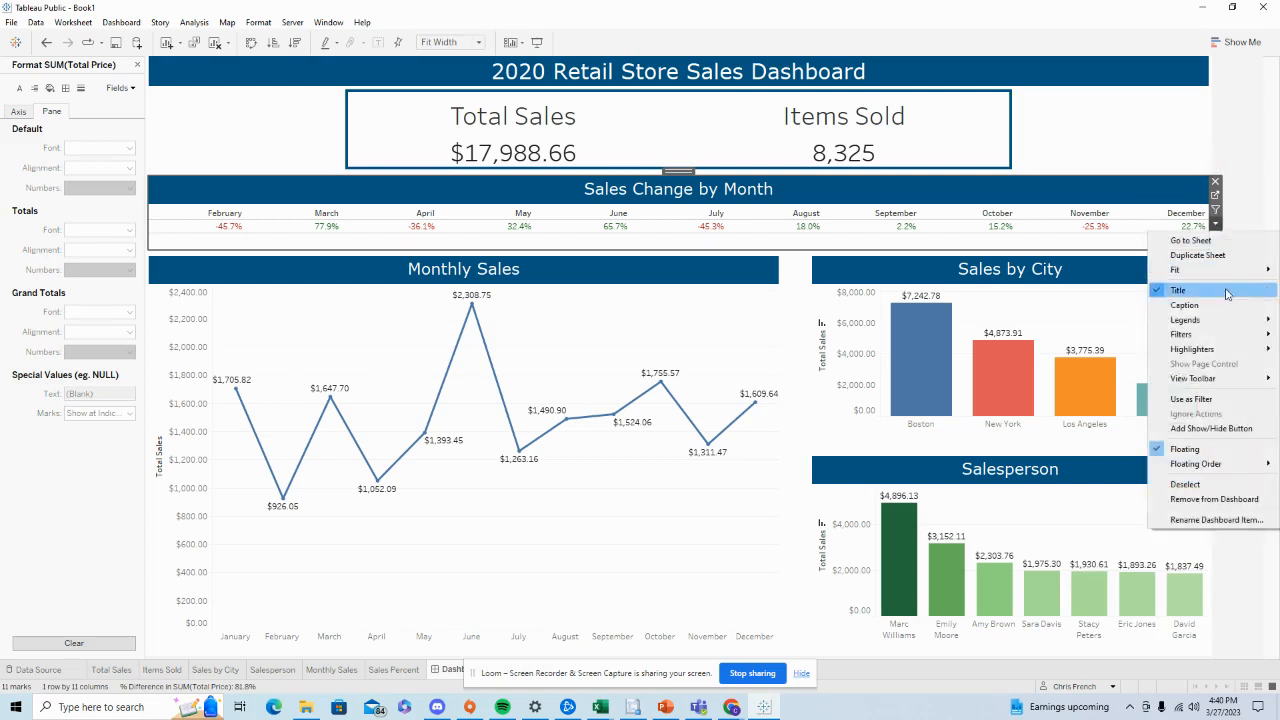
mouse_move(1218, 343)
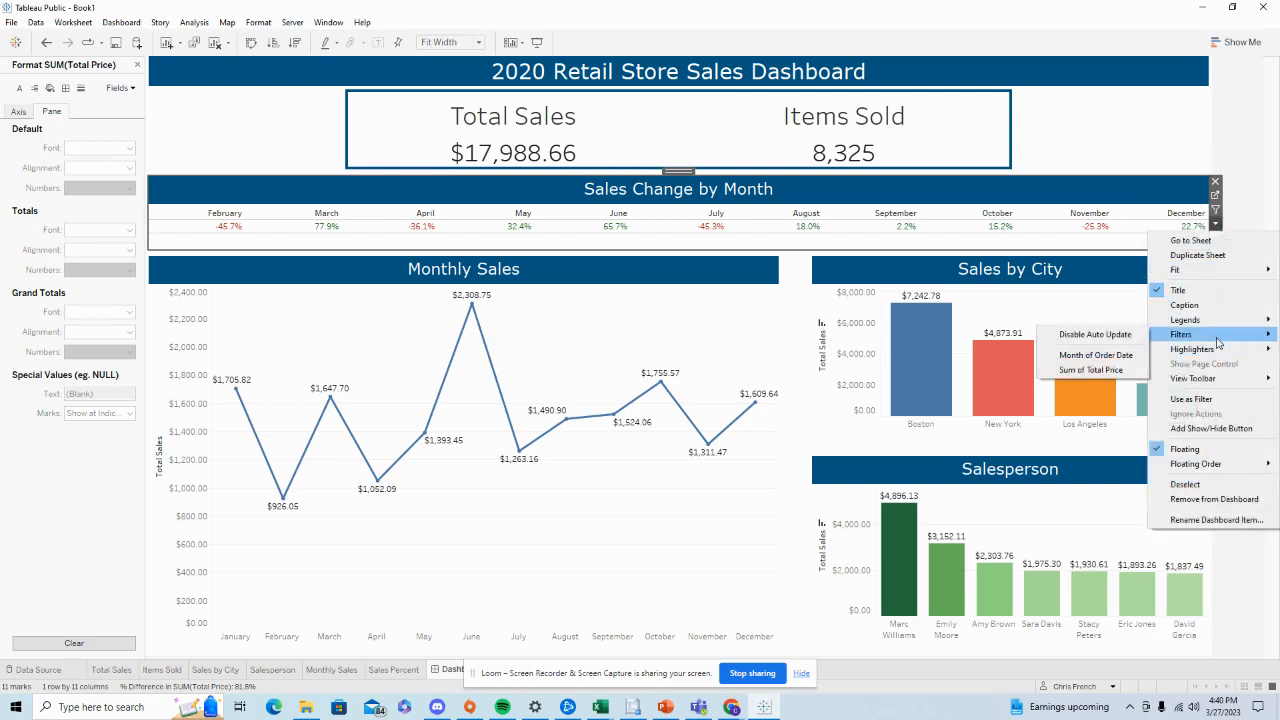
click(1096, 357)
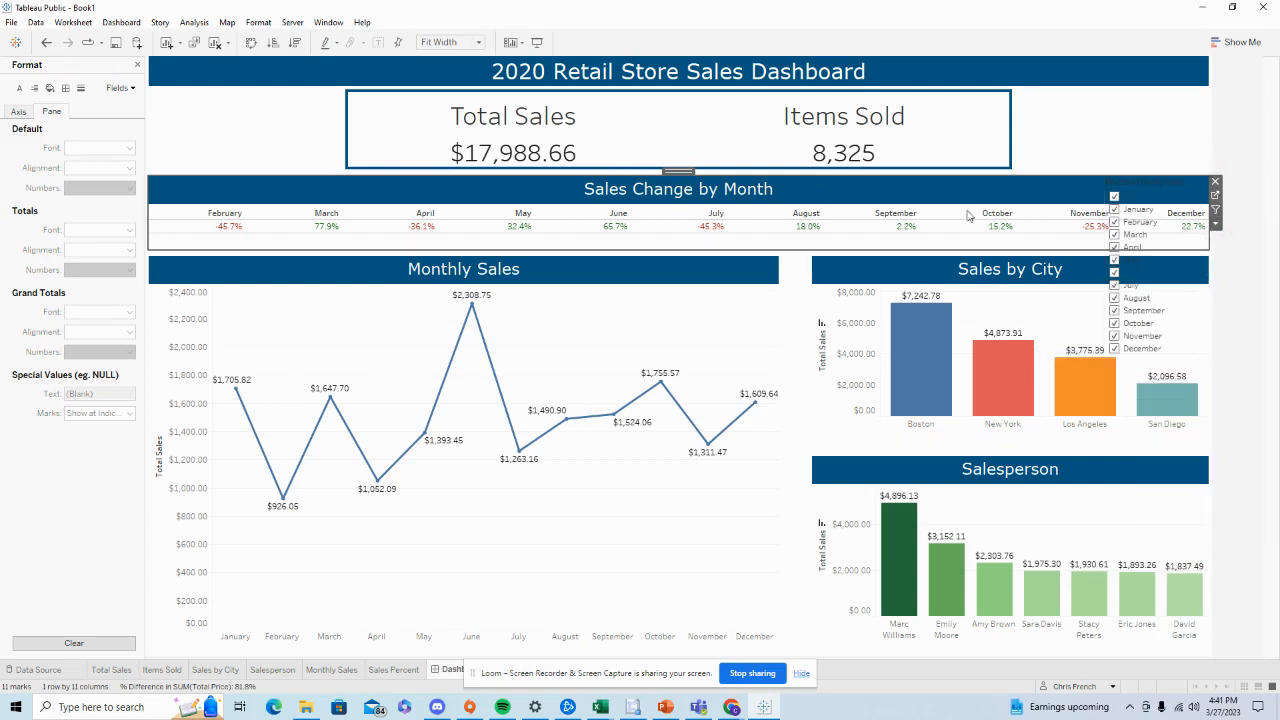
Move the Month of Order Date filter up beside the totals box and display it as a Multiple Values (dropdown)
click(1163, 194)
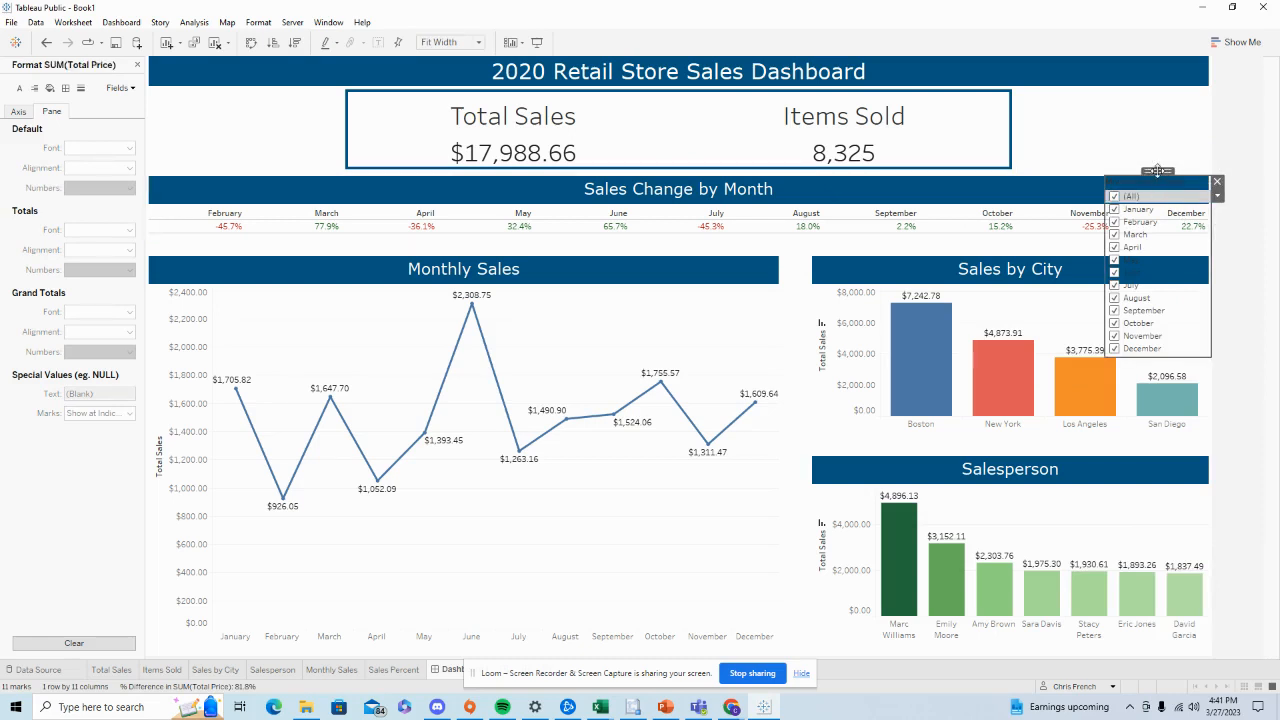
drag(1157, 172, 1138, 86)
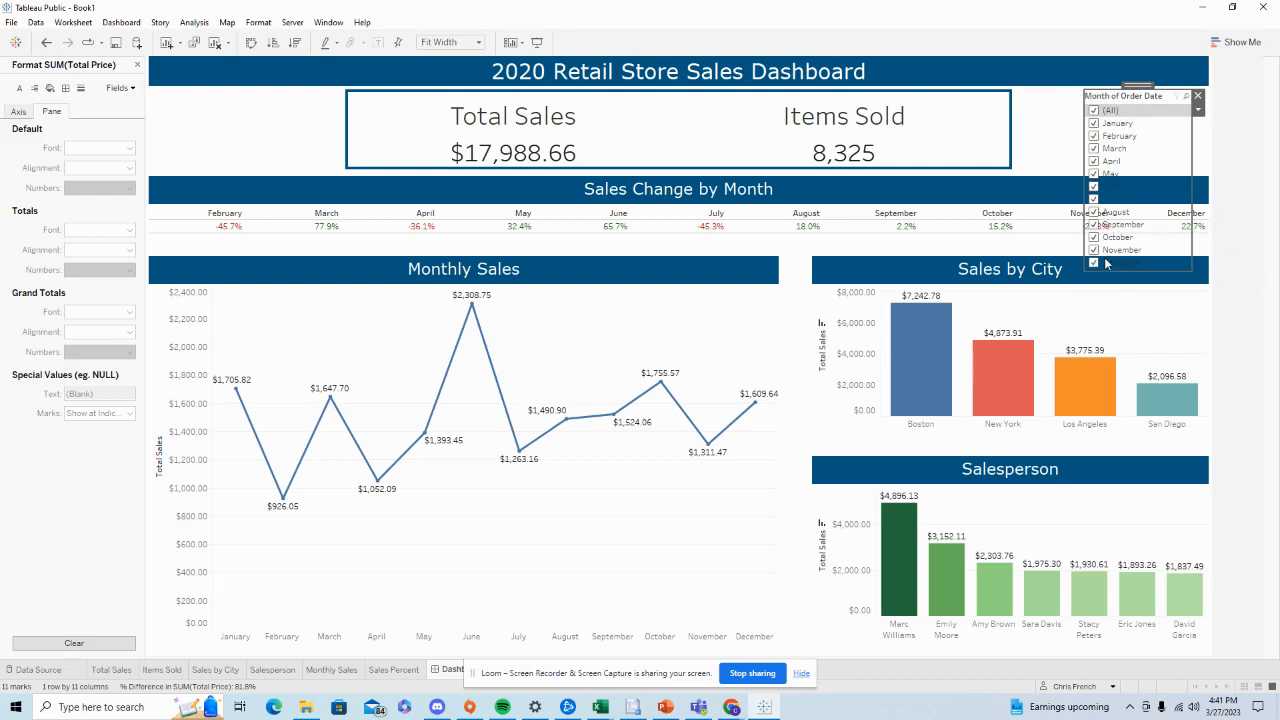
click(1199, 112)
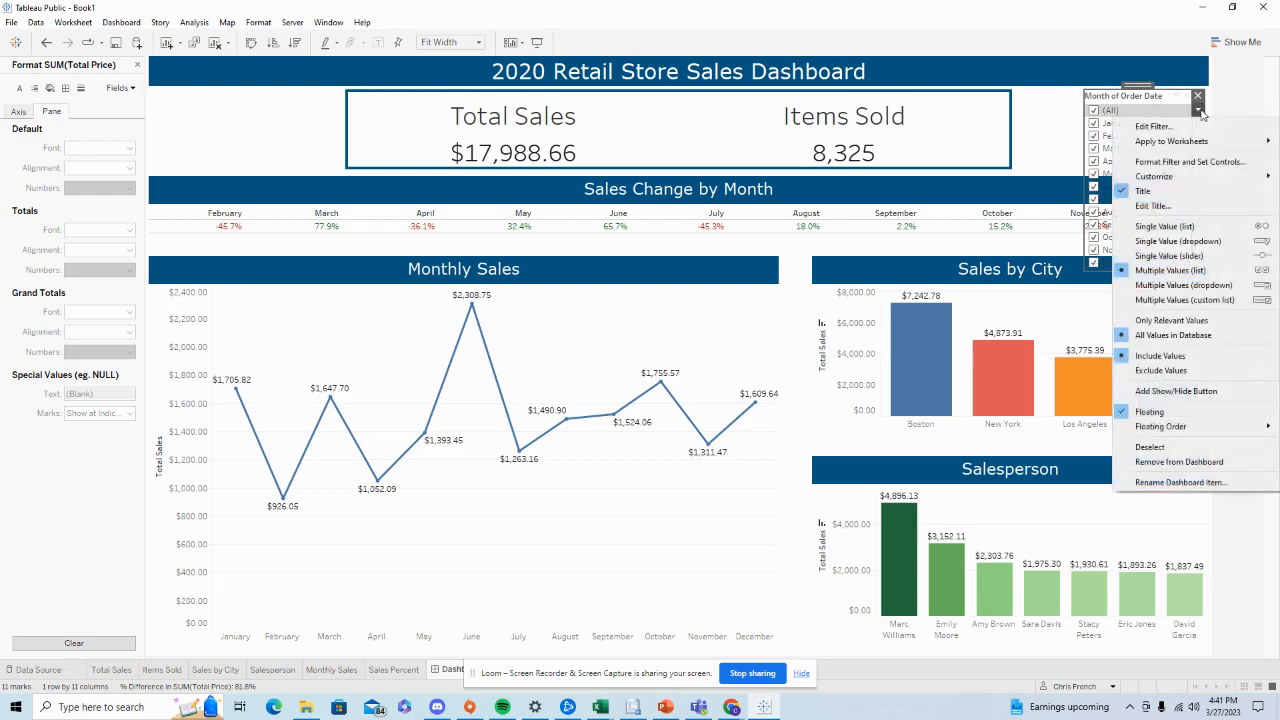
click(1199, 287)
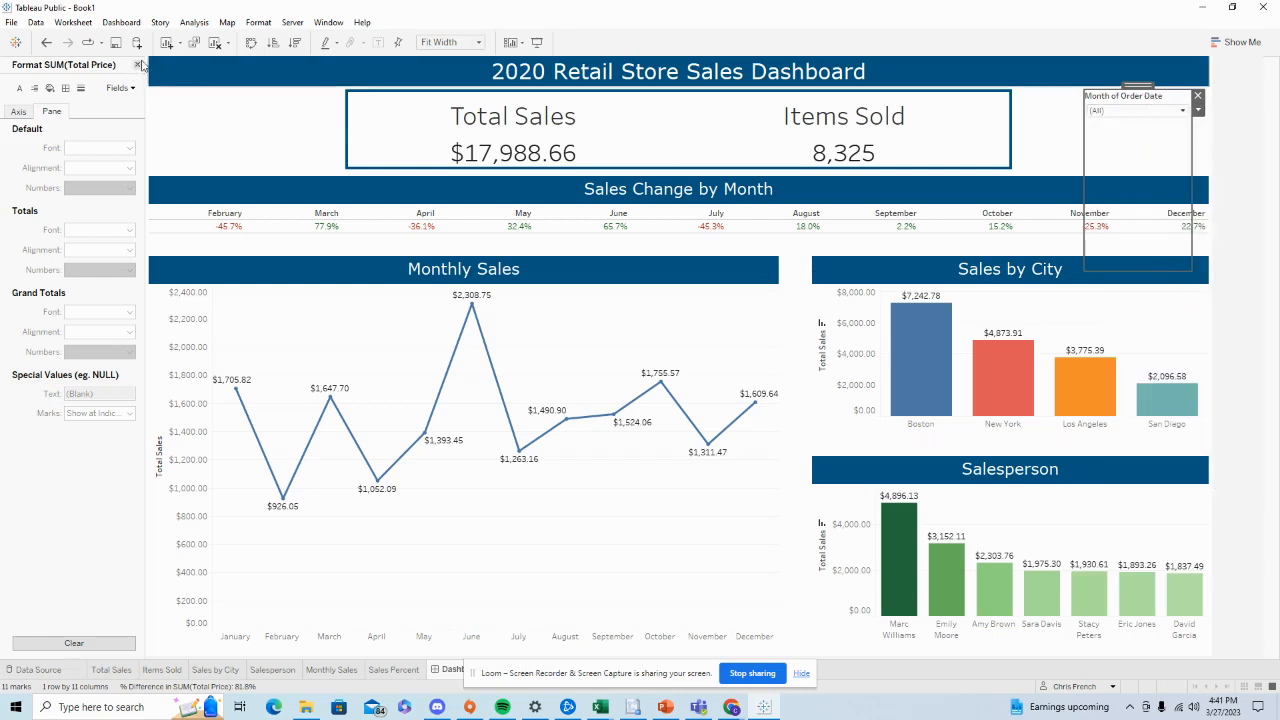
Shorten the Month of Order Date filter's title to Month and format it in Verdana, size 10
double_click(1143, 97)
double_click(664, 288)
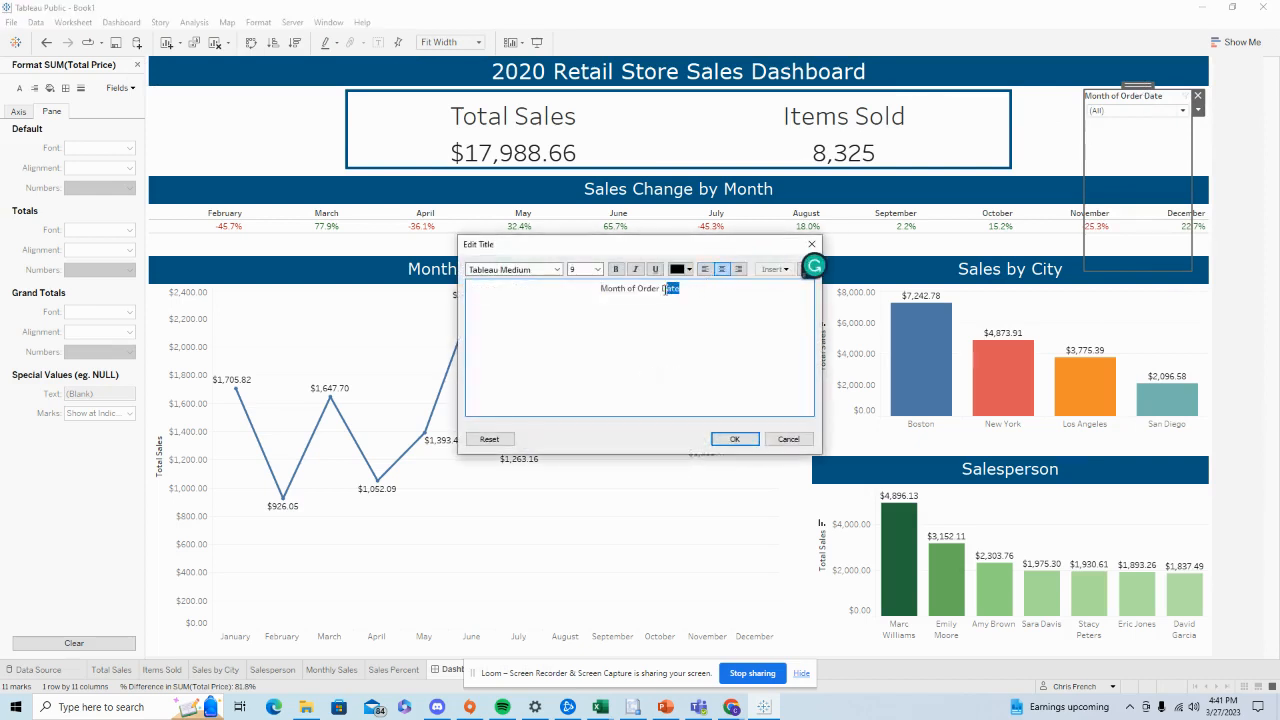
drag(664, 288, 630, 288)
key(BackSpace)
drag(655, 290, 624, 291)
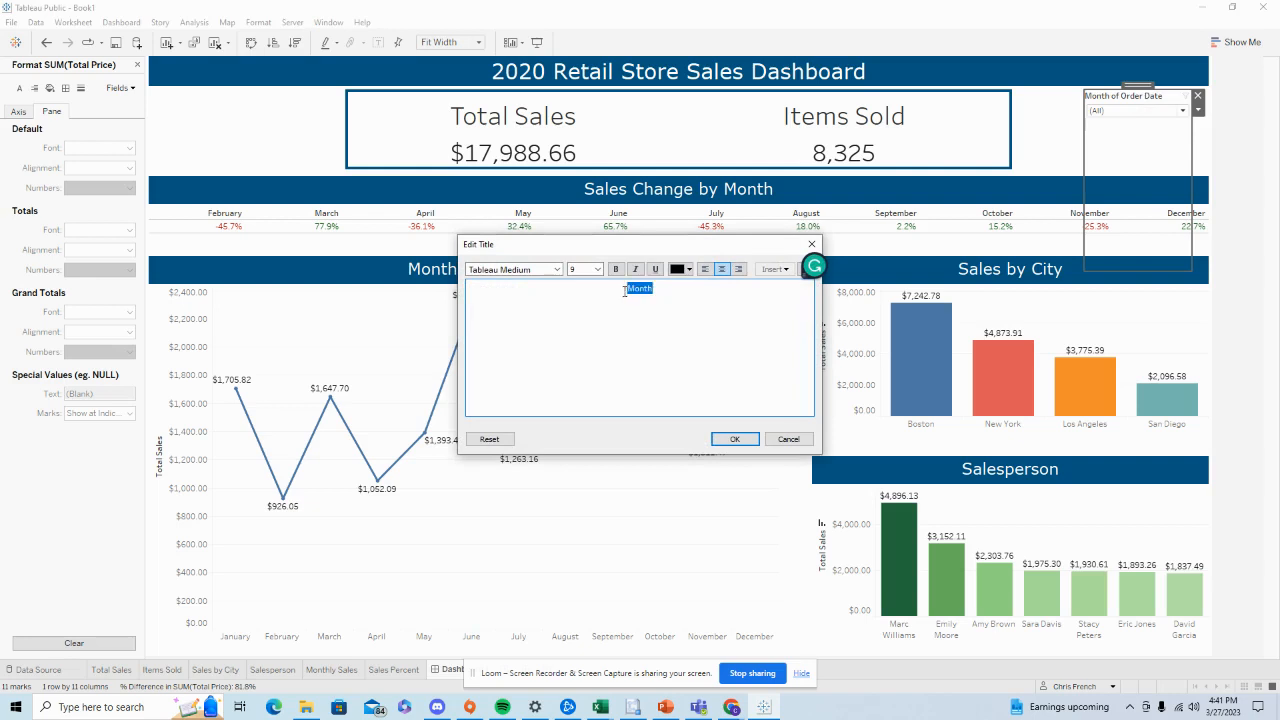
click(556, 269)
click(556, 428)
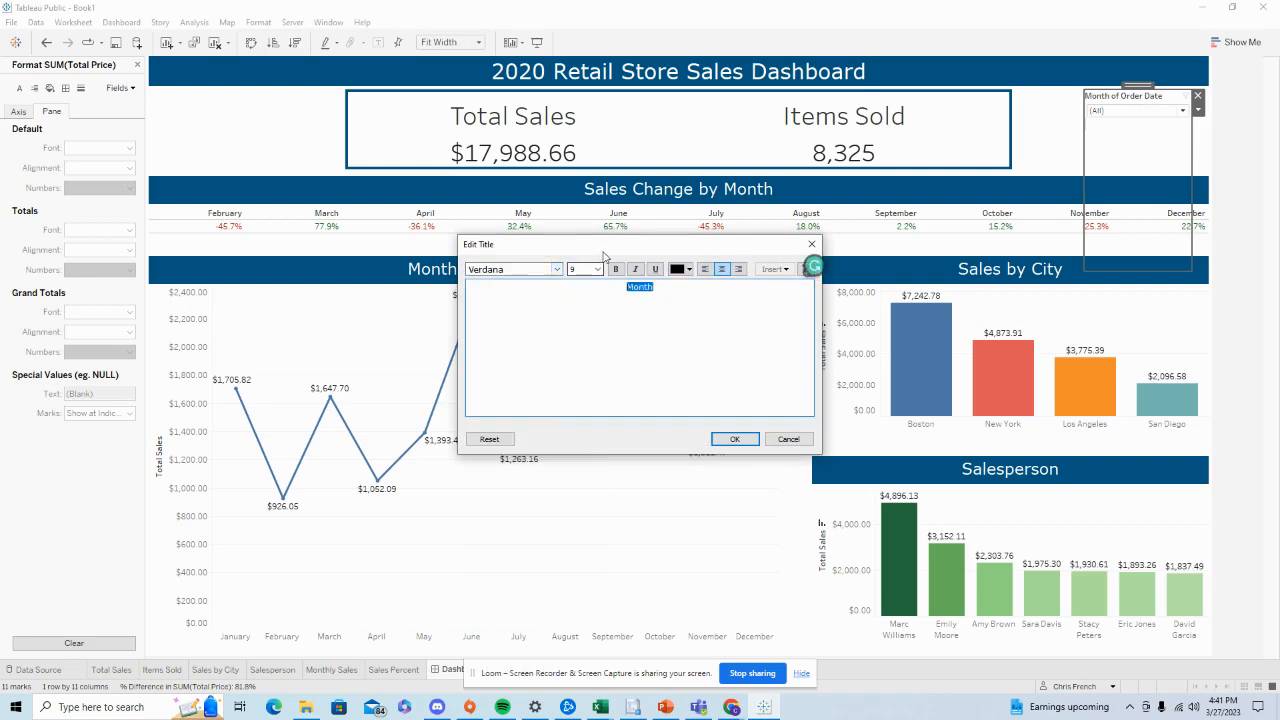
click(597, 269)
click(583, 298)
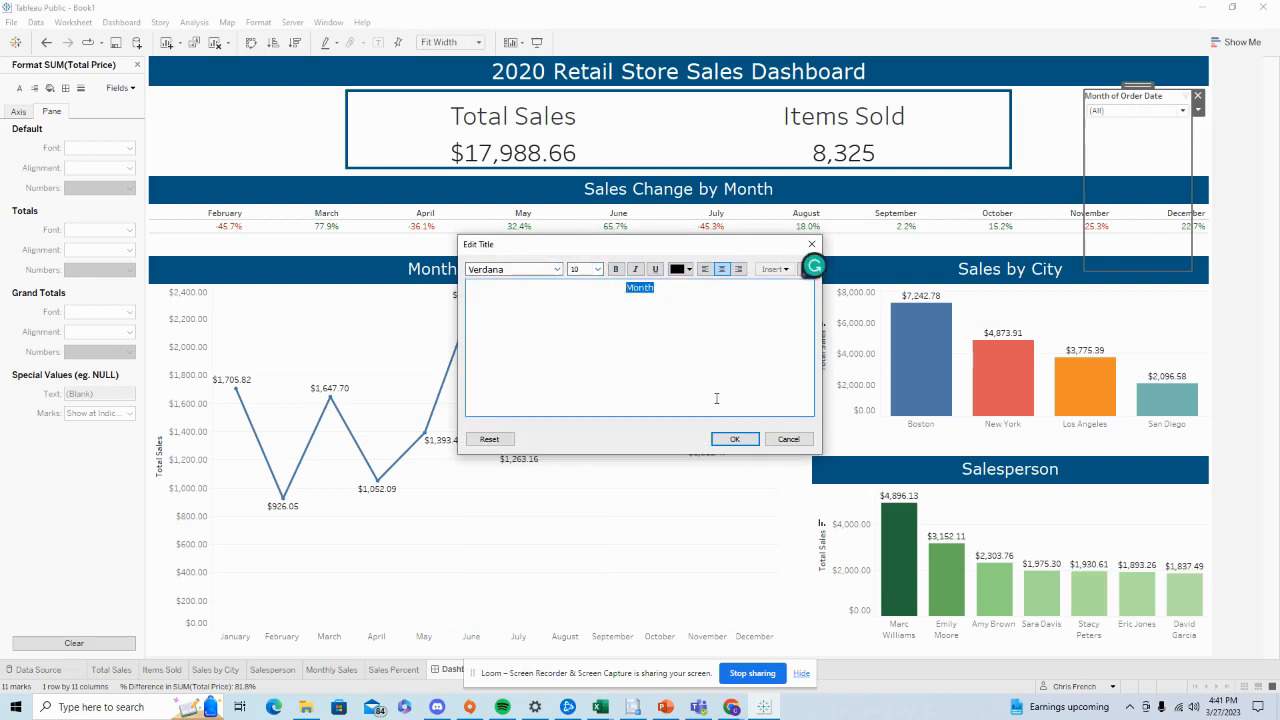
click(734, 439)
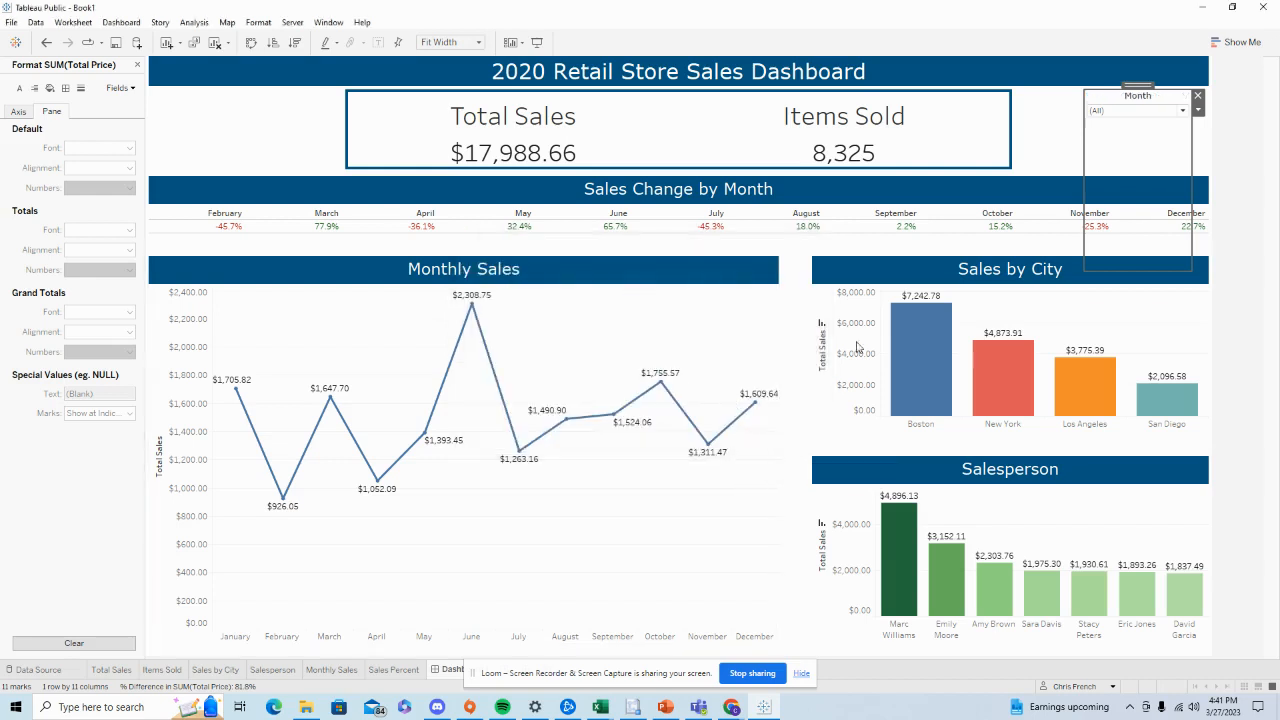
Close the formatting settings and set the Month filter's position to x 1370 and y 50
click(137, 64)
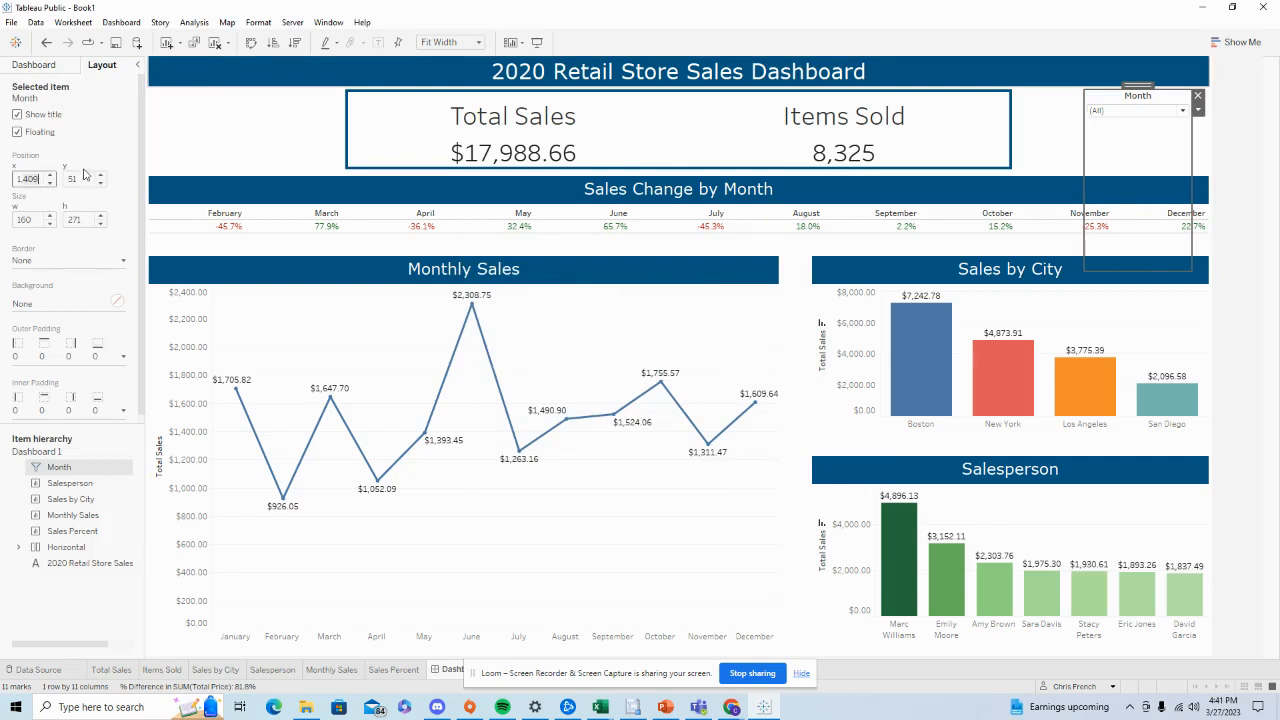
key(BackSpace)
key(BackSpace)
key(BackSpace)
text(3)
key(Return)
click(86, 180)
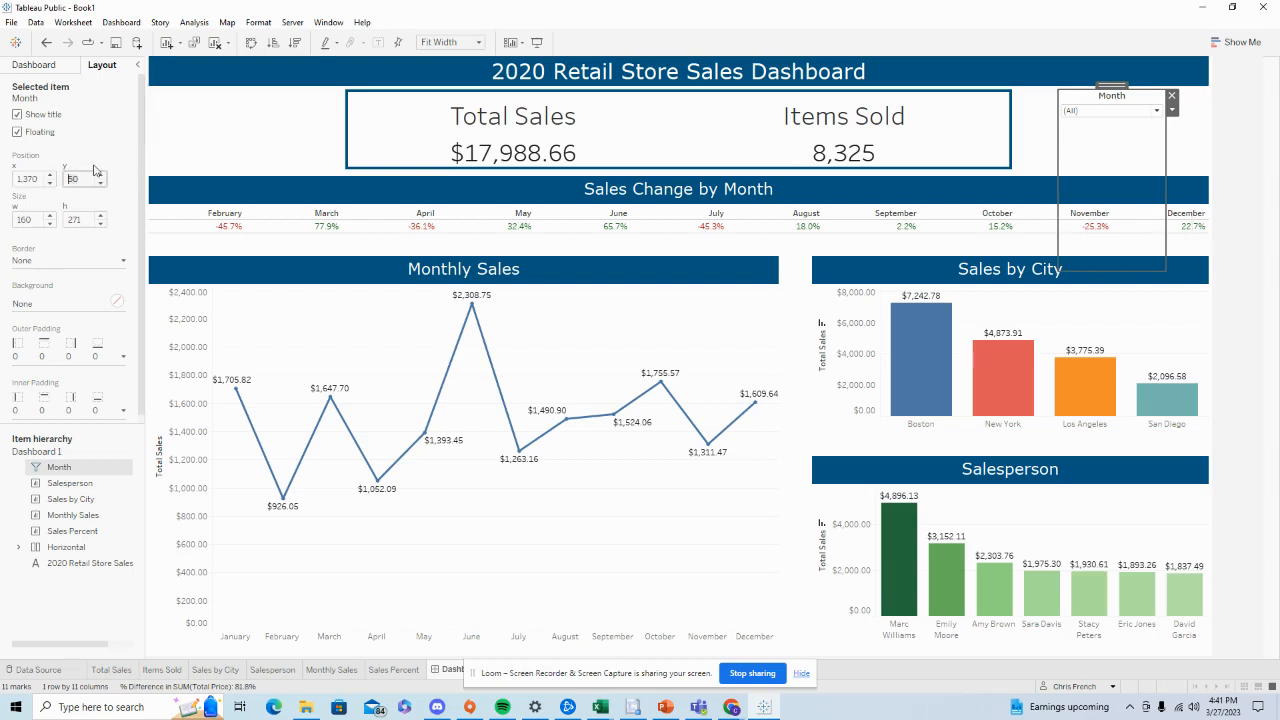
text(50)
key(Return)
Set the Month filter's height to 70 and deselect the filter
click(44, 218)
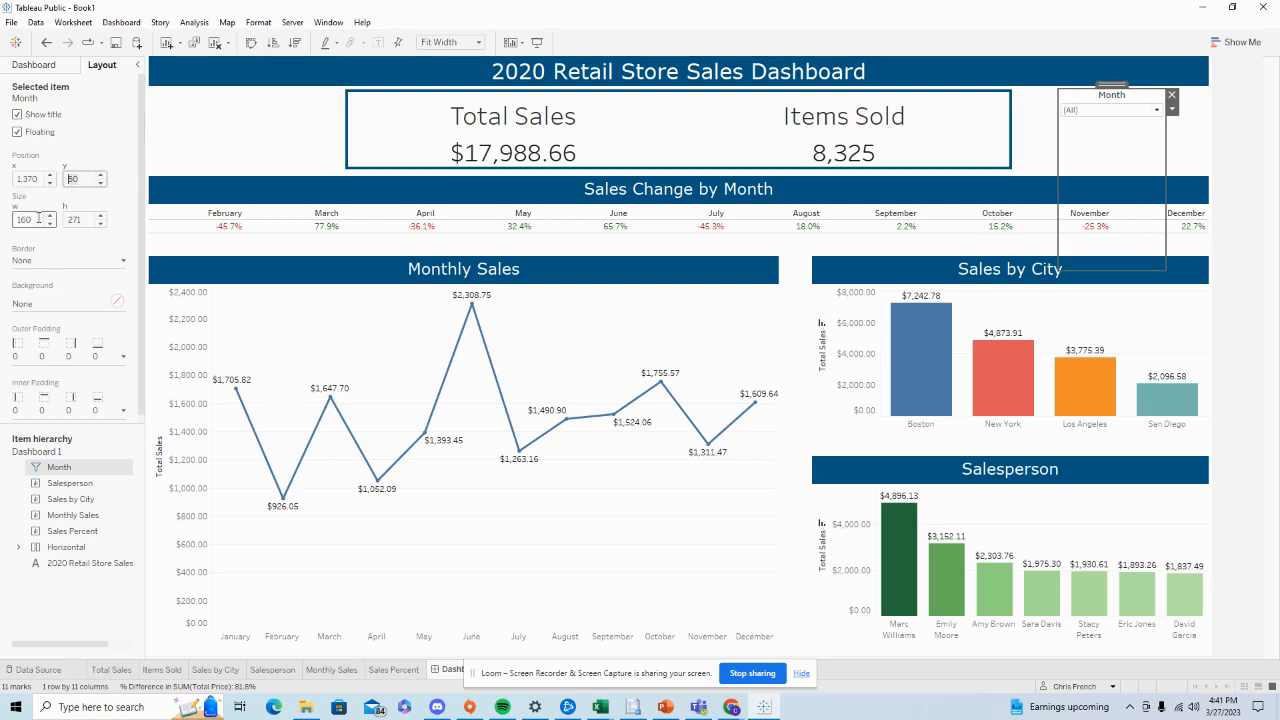
click(90, 220)
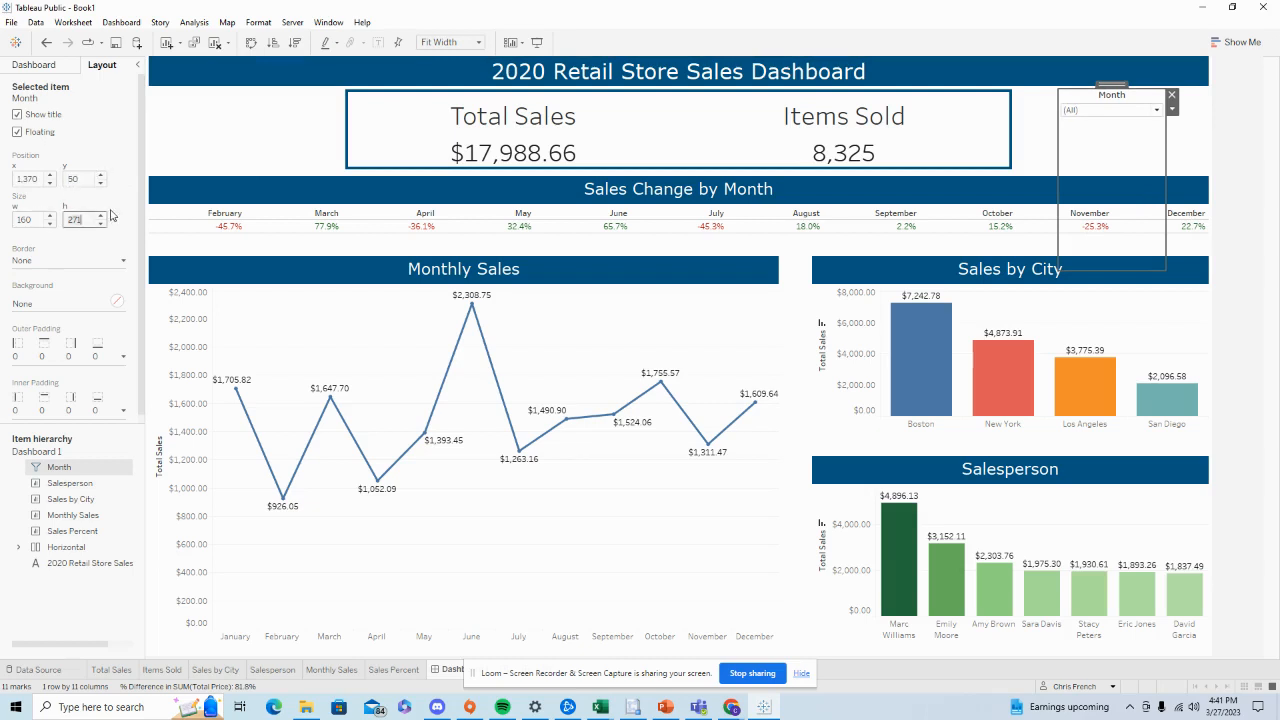
text(70)
key(Return)
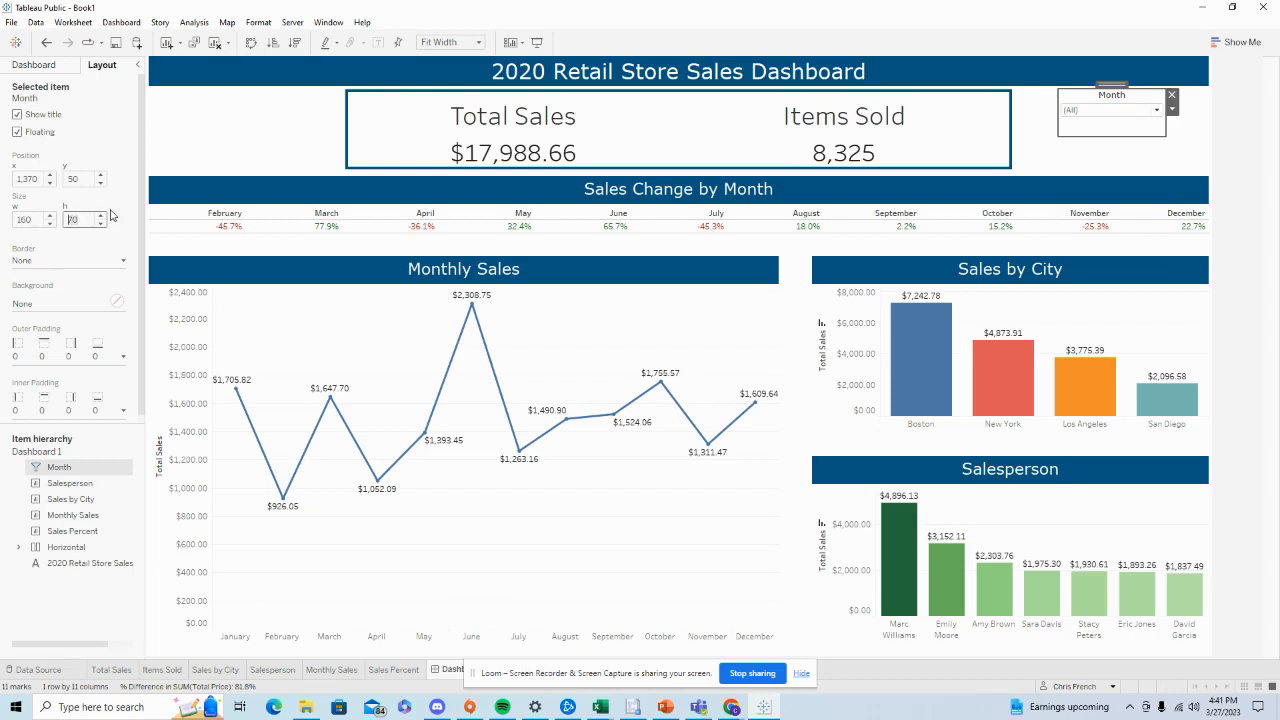
click(1249, 188)
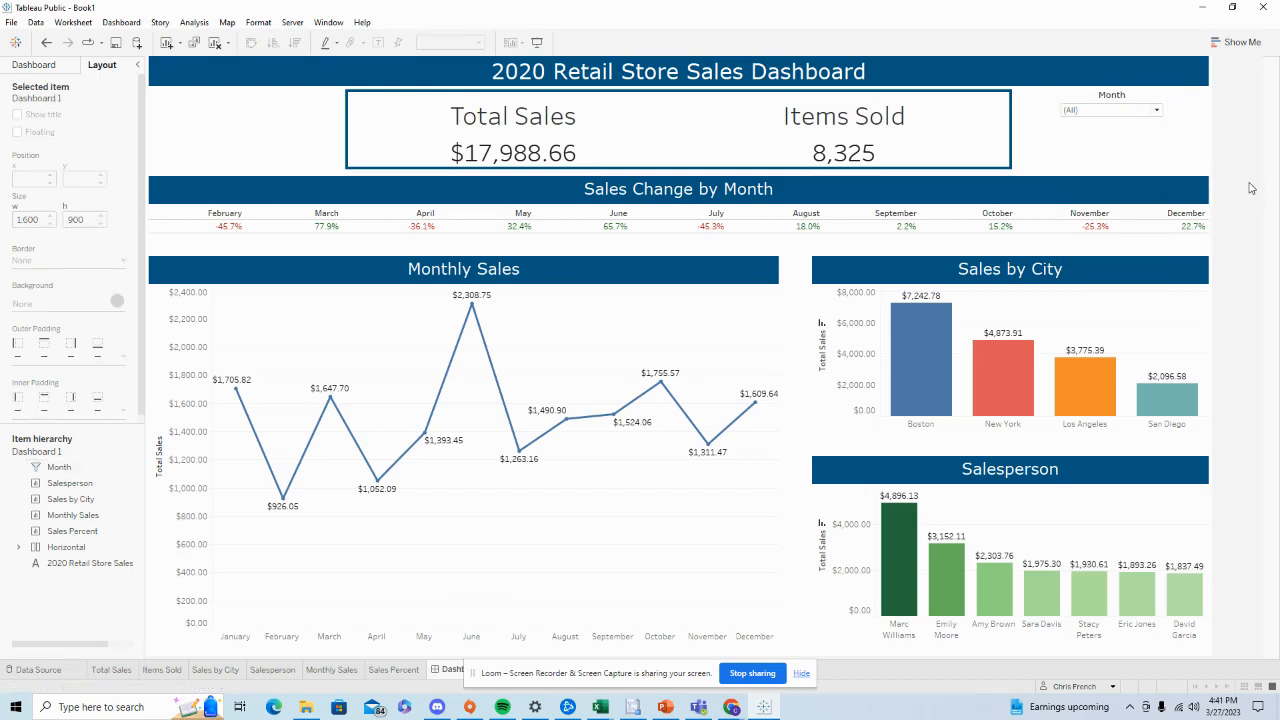
click(1138, 103)
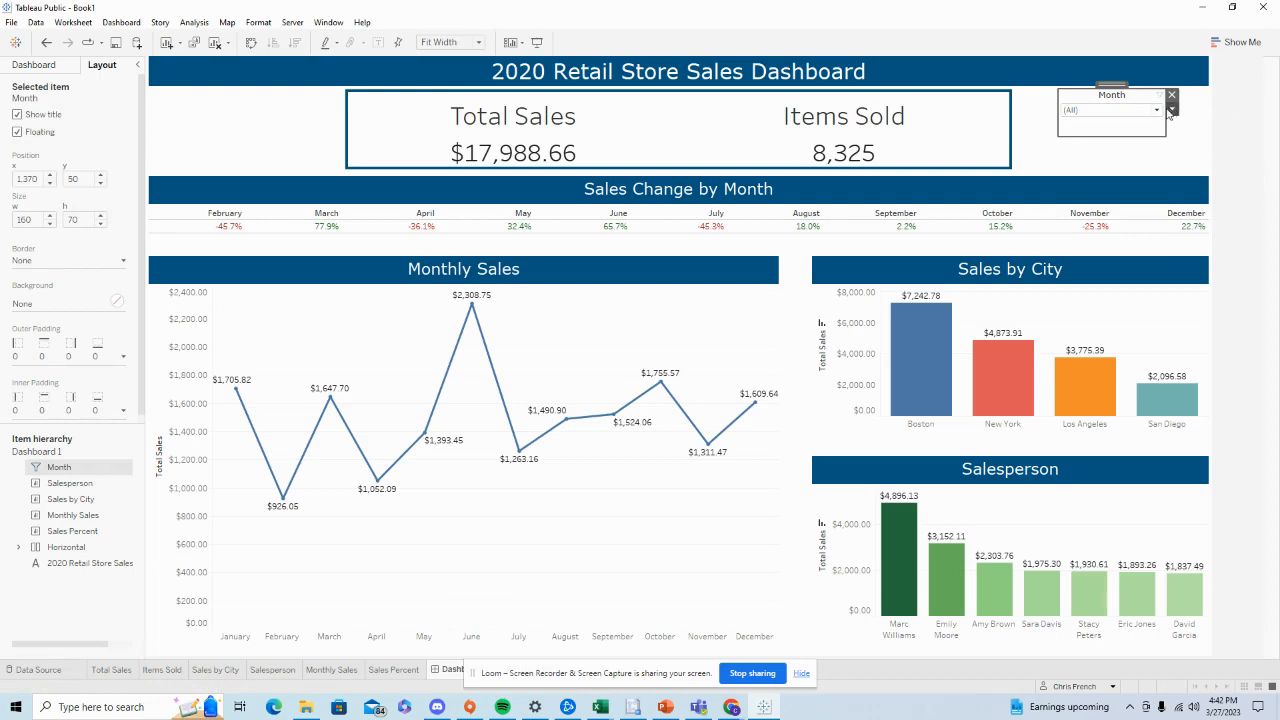
click(1252, 171)
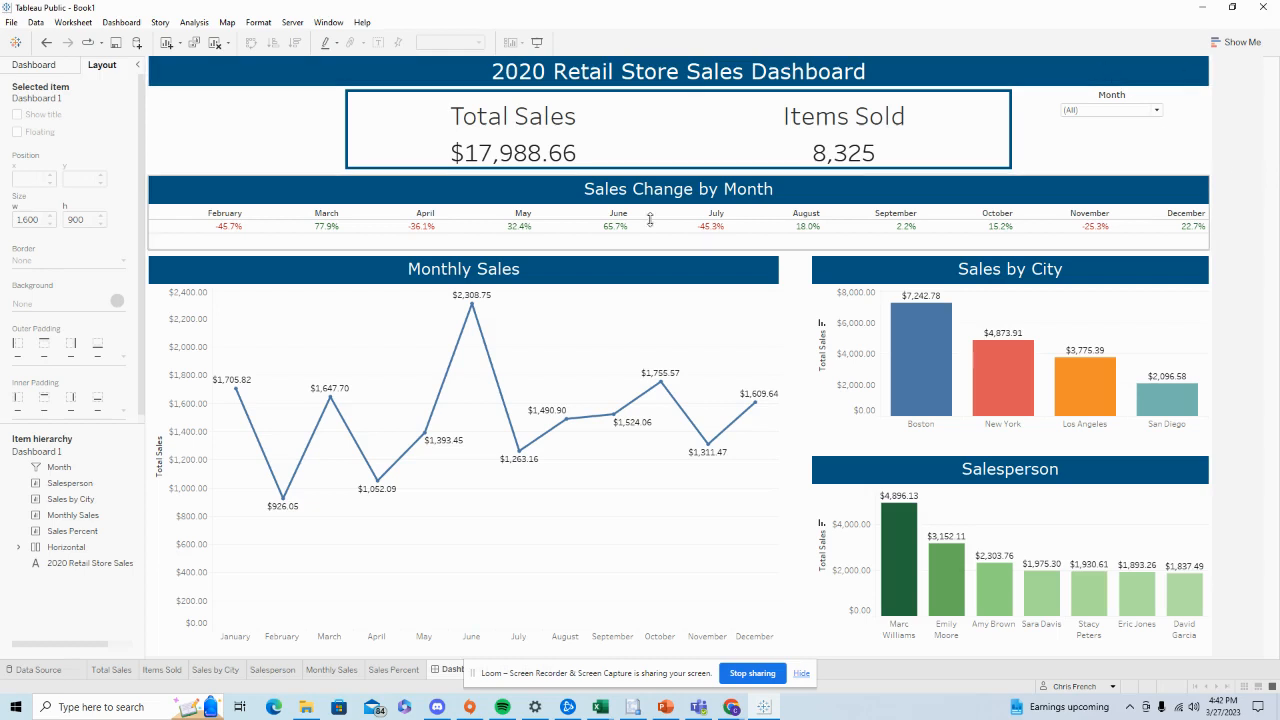
mouse_move(462, 360)
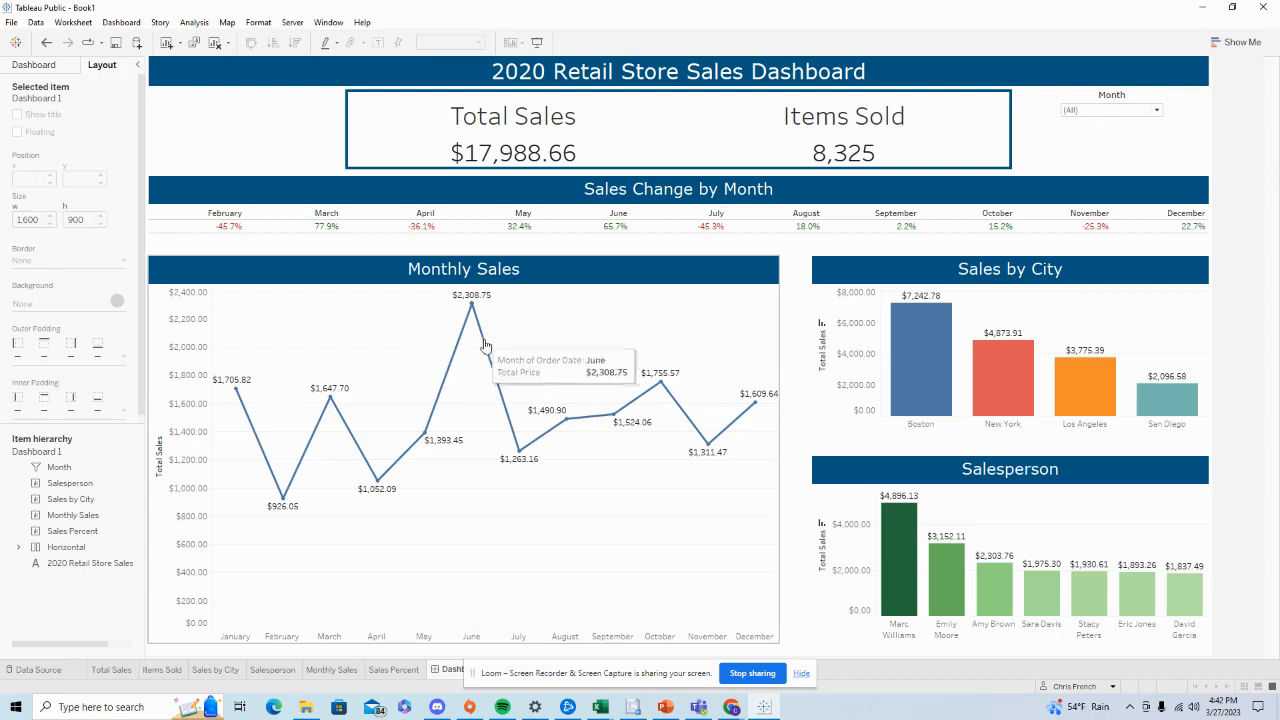
mouse_move(432, 217)
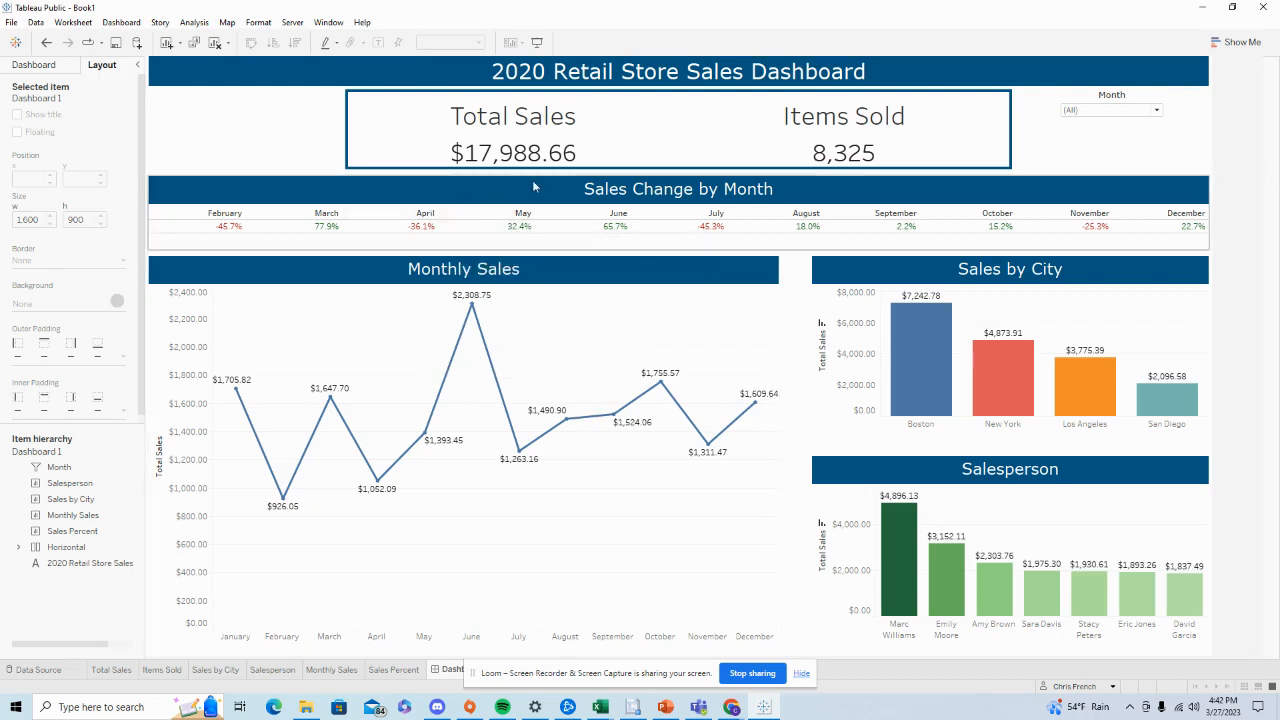
mouse_move(758, 162)
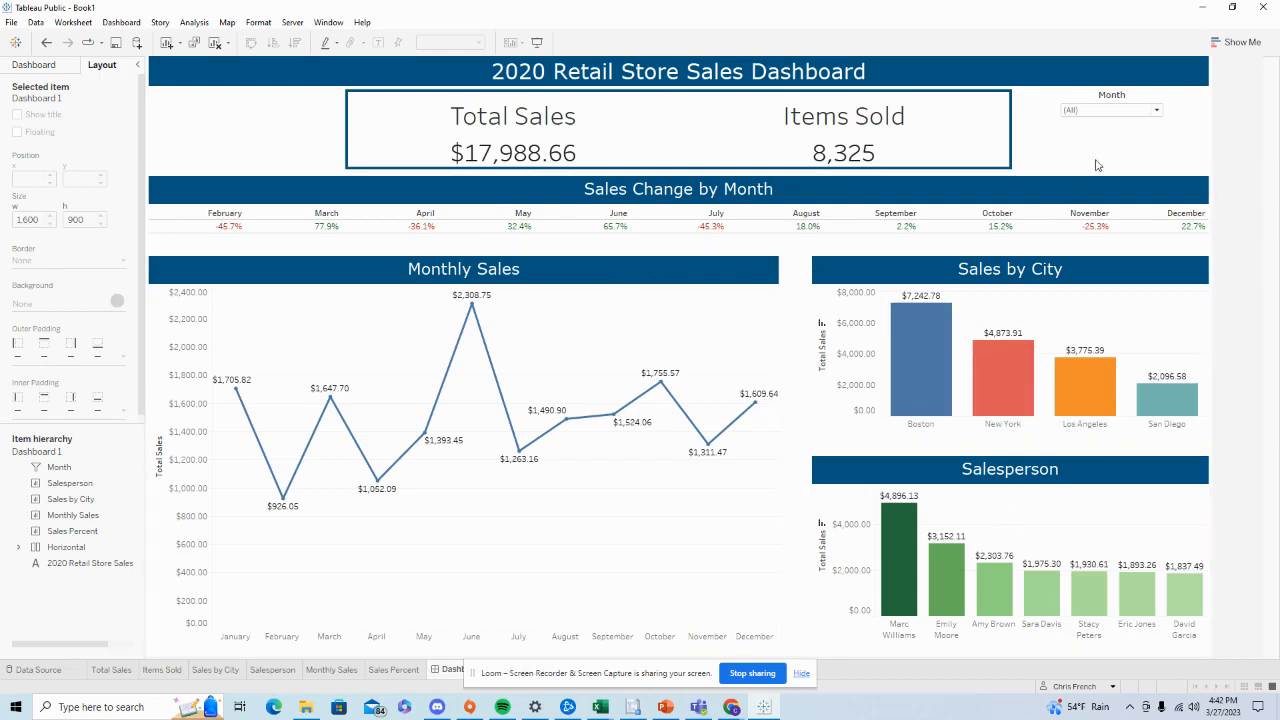
Apply the Month filter to the Total Sales, Items Sold, Sales by City and Salesperson worksheets, leaving Monthly Sales out
click(1133, 97)
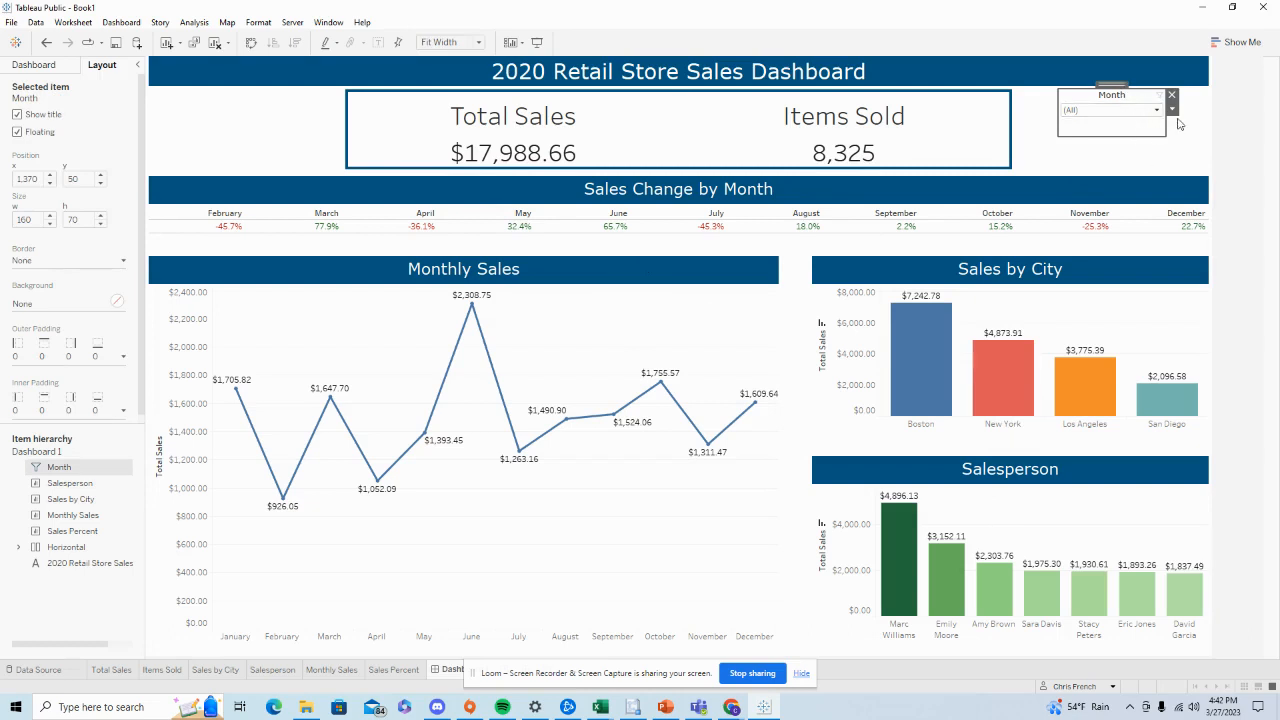
click(1172, 109)
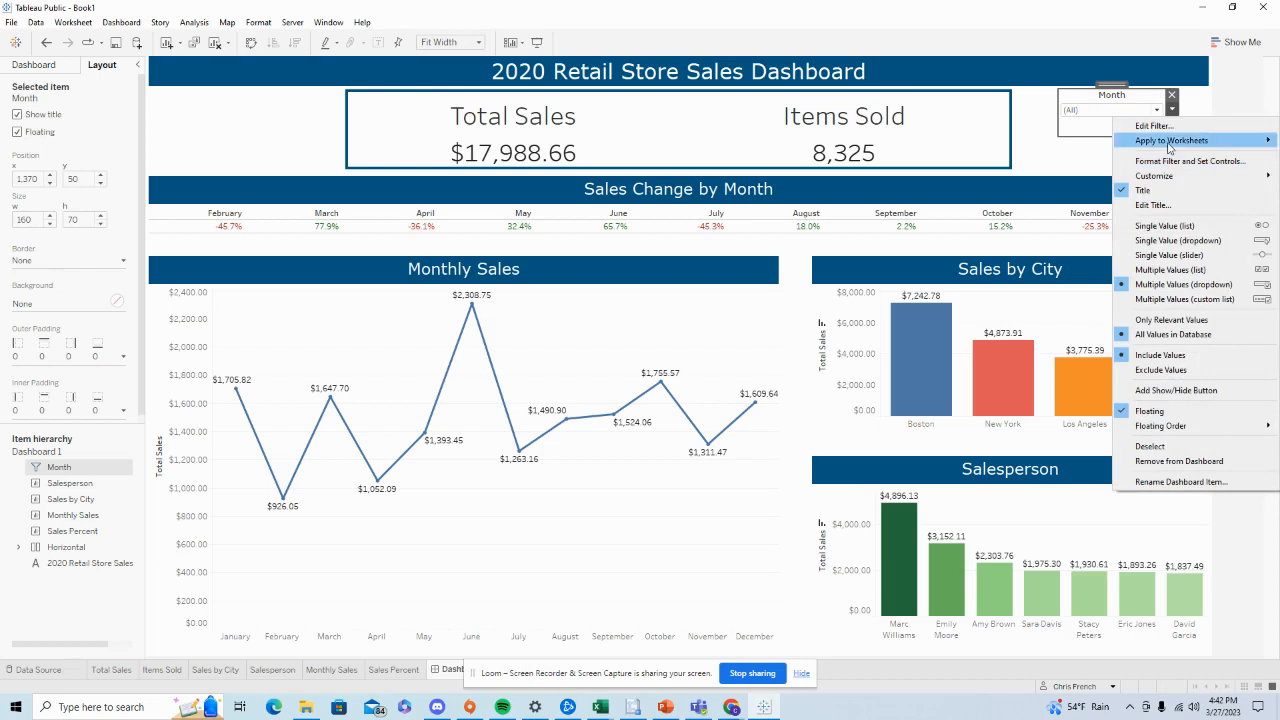
mouse_move(1168, 146)
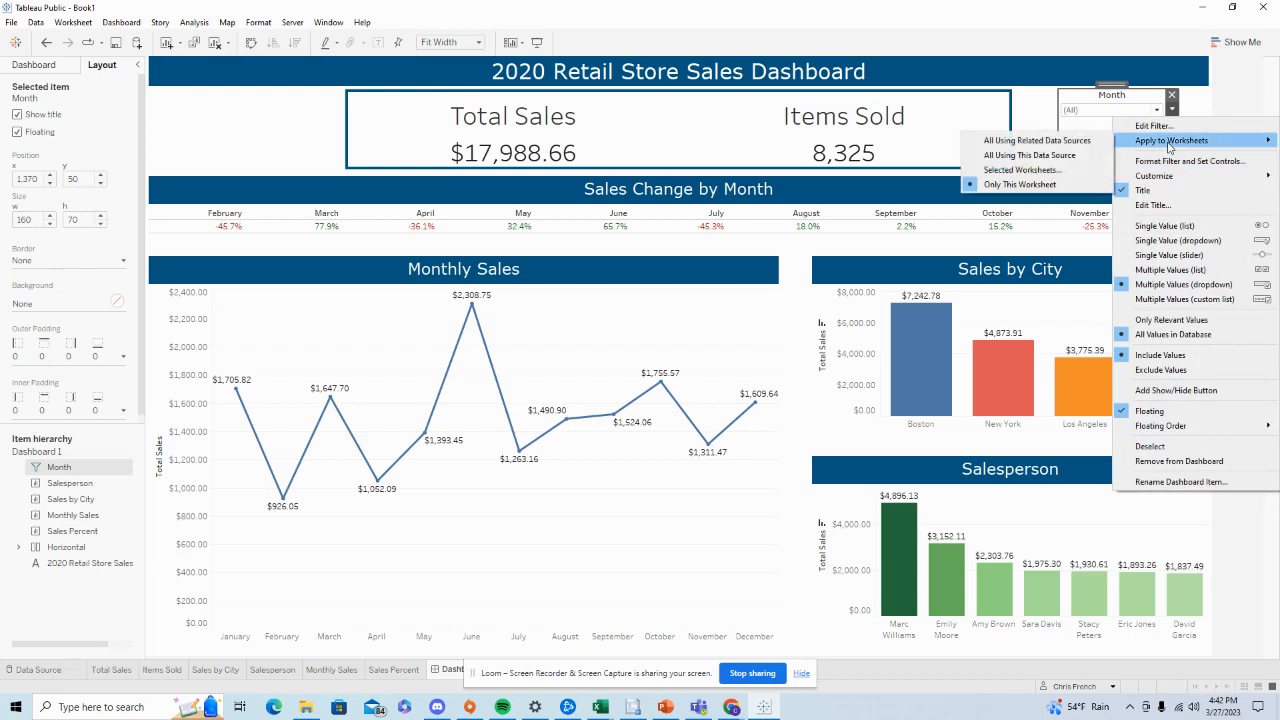
click(1070, 173)
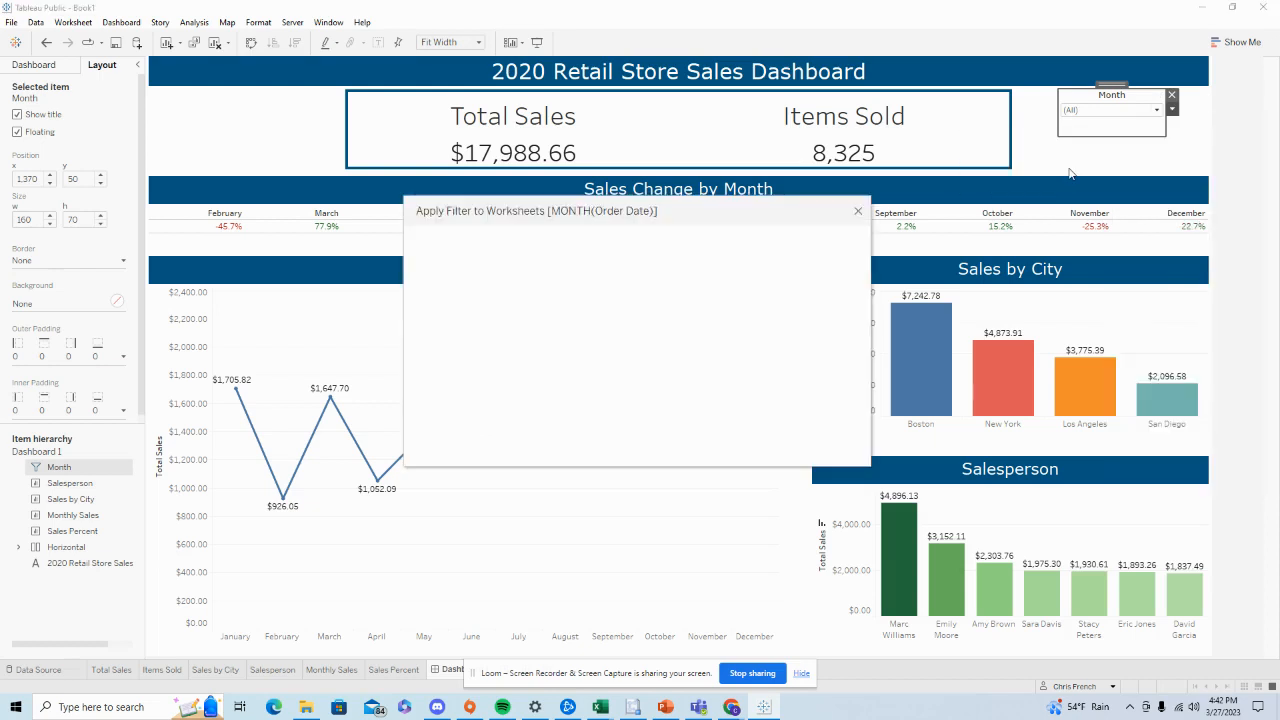
drag(666, 209, 770, 199)
click(526, 296)
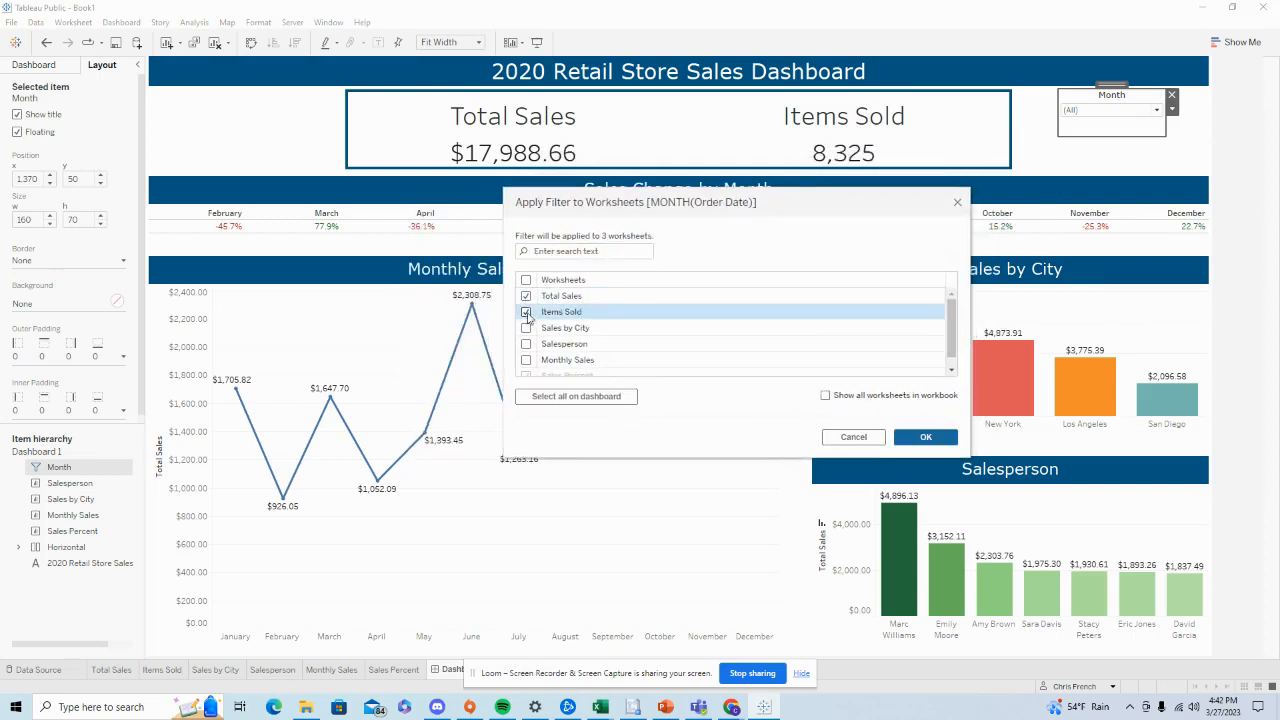
click(527, 328)
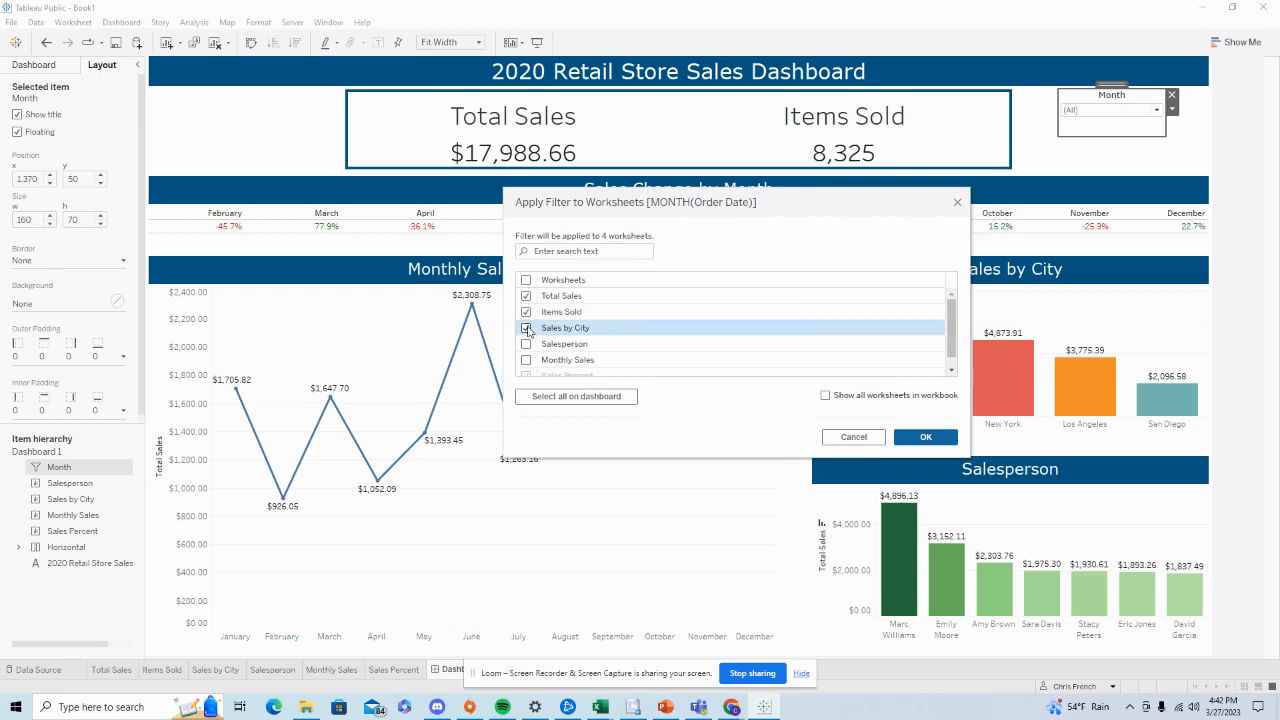
scroll(593, 312, down, 1)
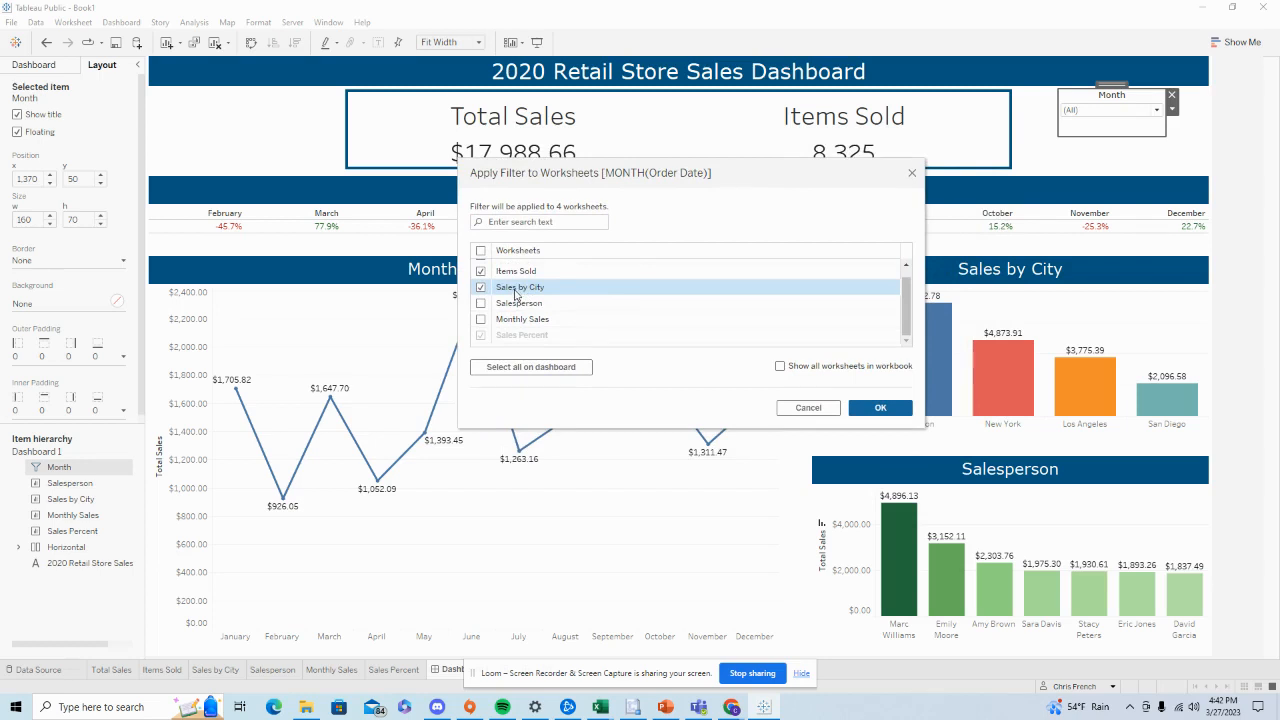
click(480, 304)
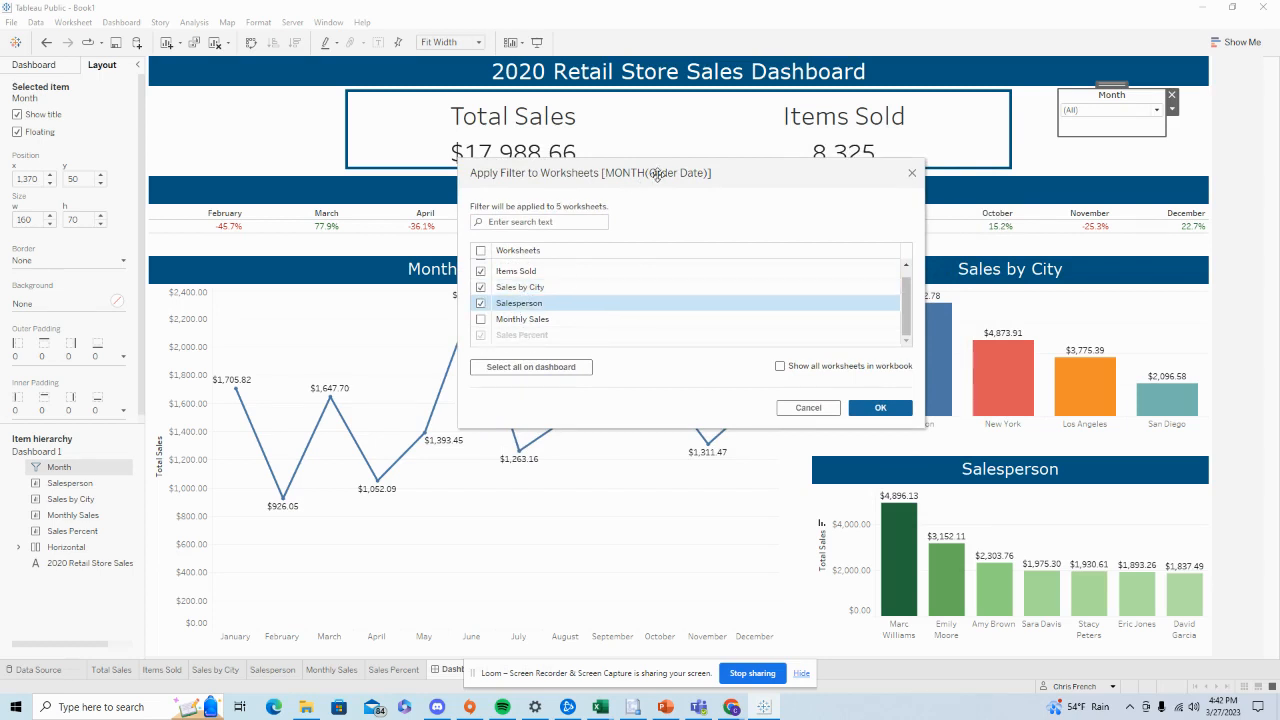
drag(657, 173, 419, 168)
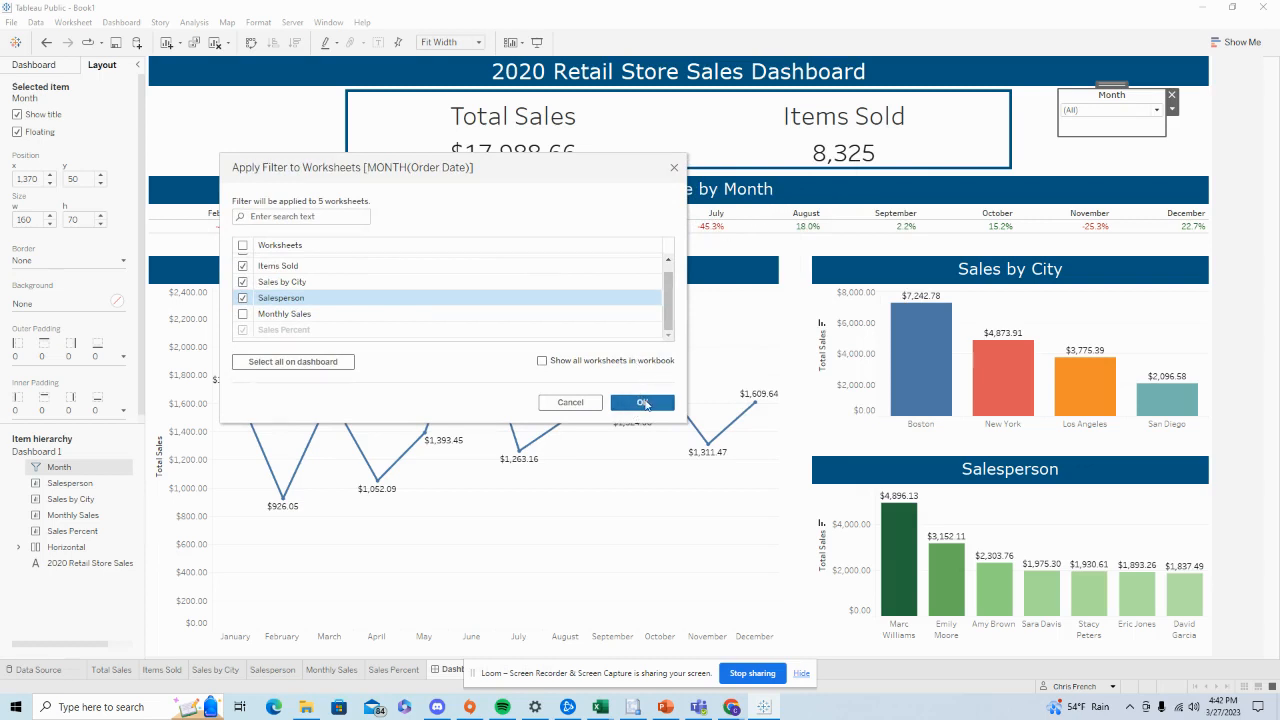
click(643, 403)
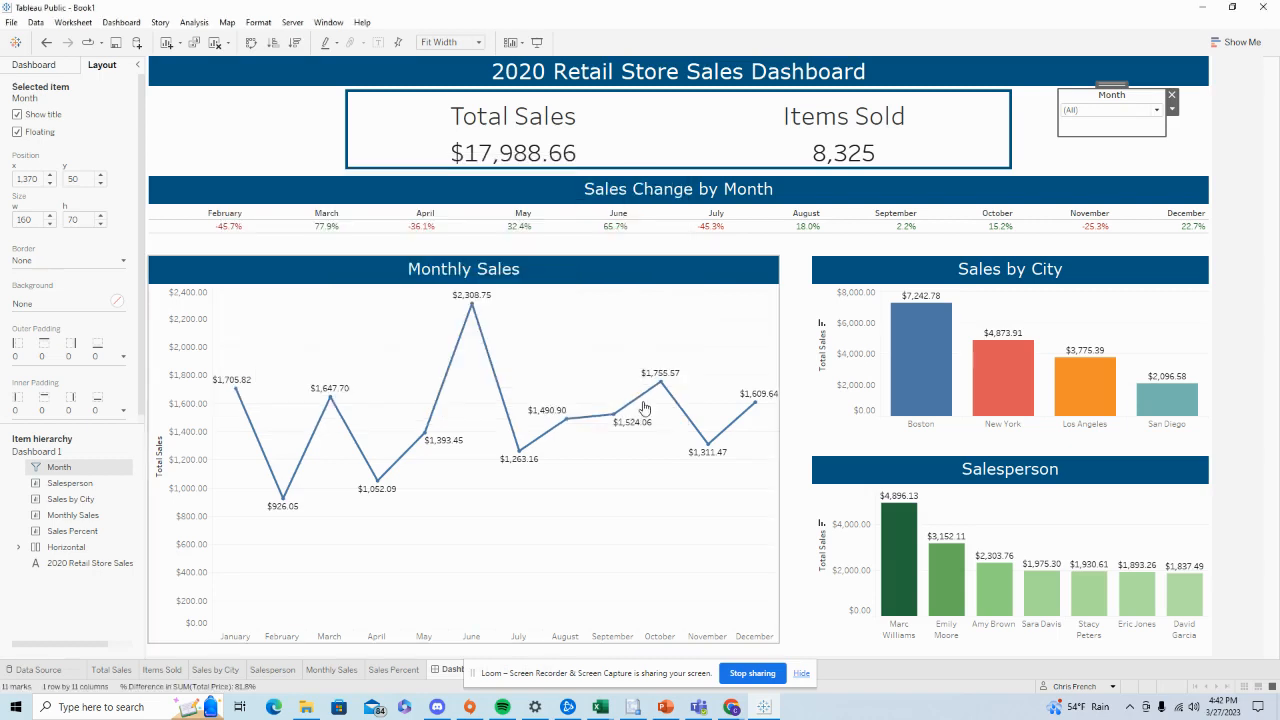
Test the Month filter by clearing all months, showing only January, and selecting all months again
click(1156, 112)
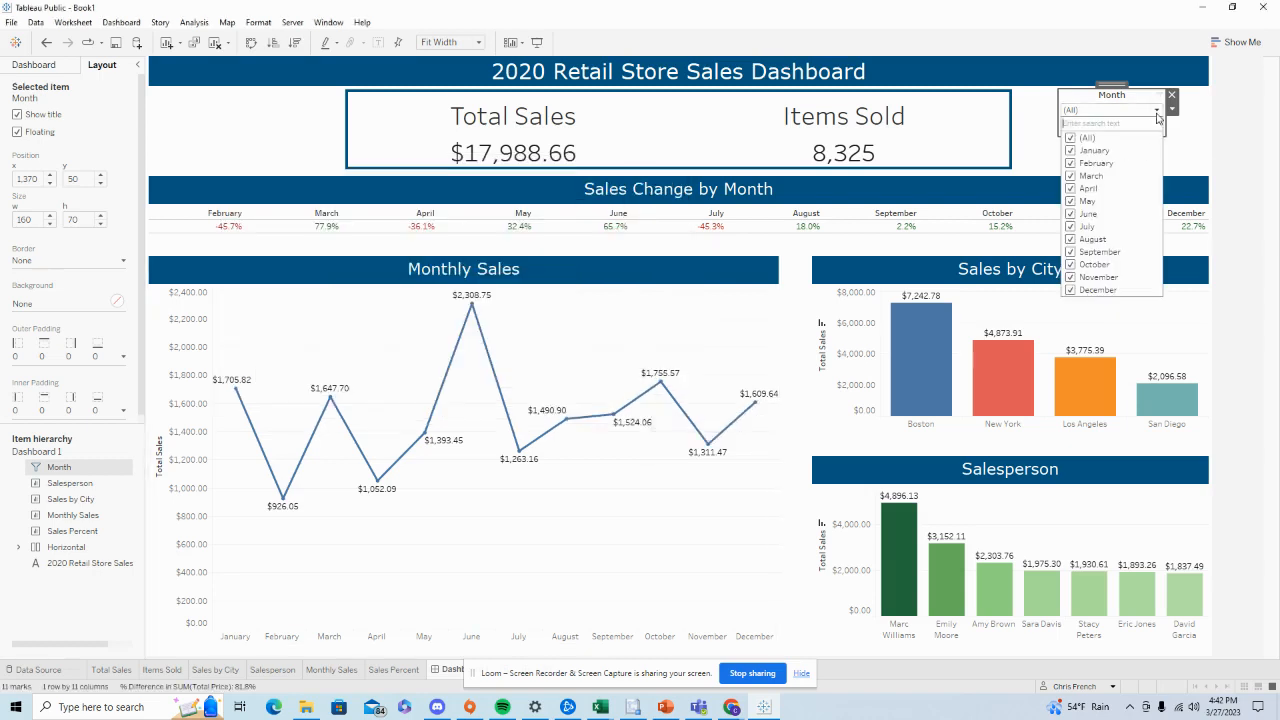
click(1070, 138)
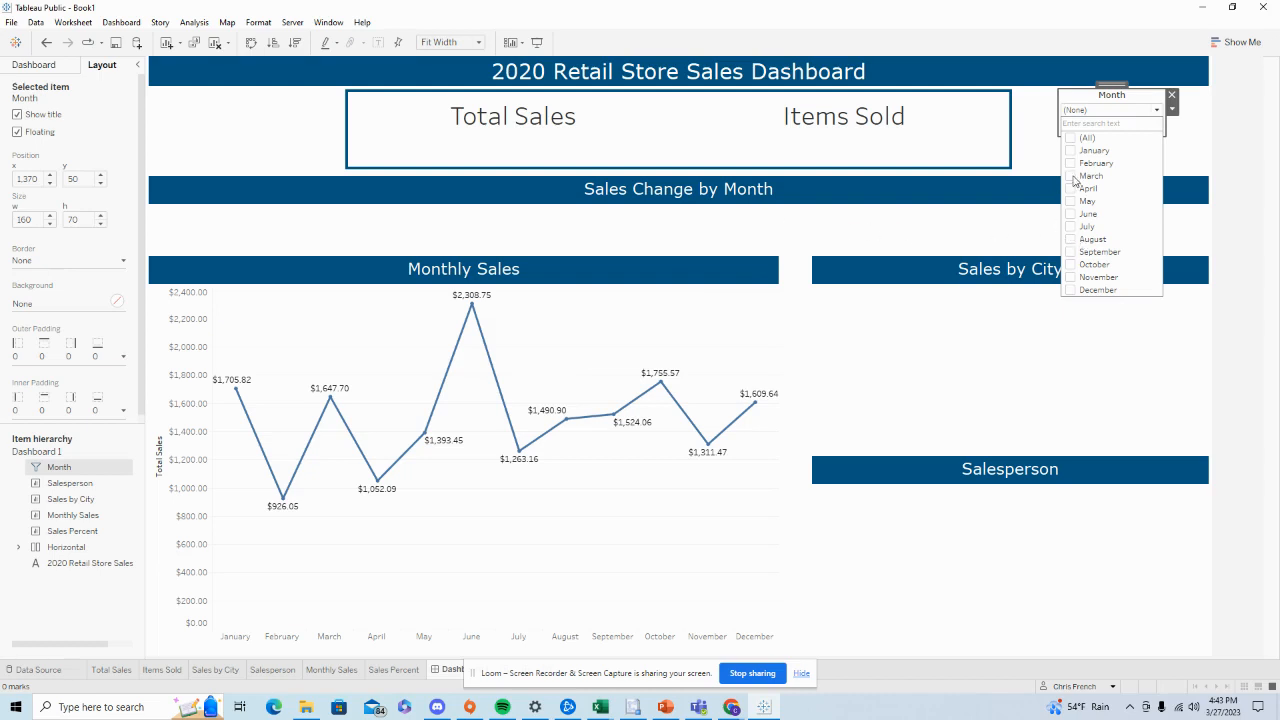
click(1072, 139)
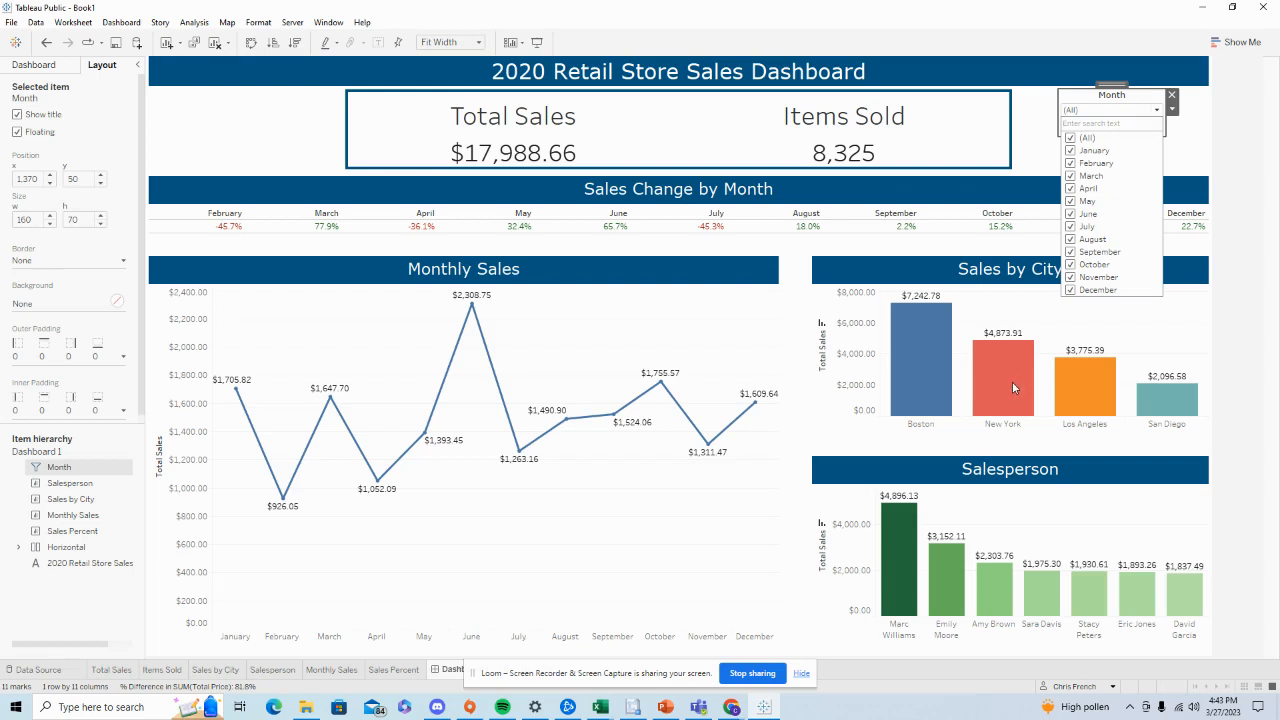
click(1070, 139)
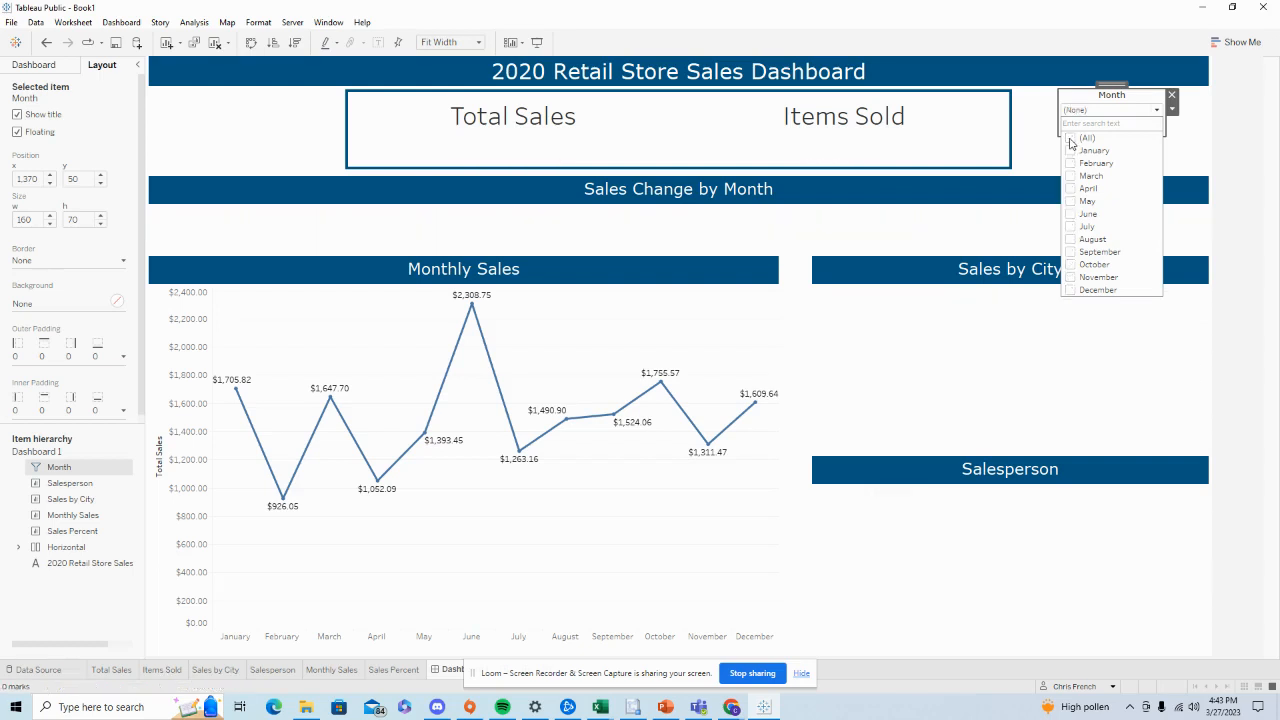
click(1070, 151)
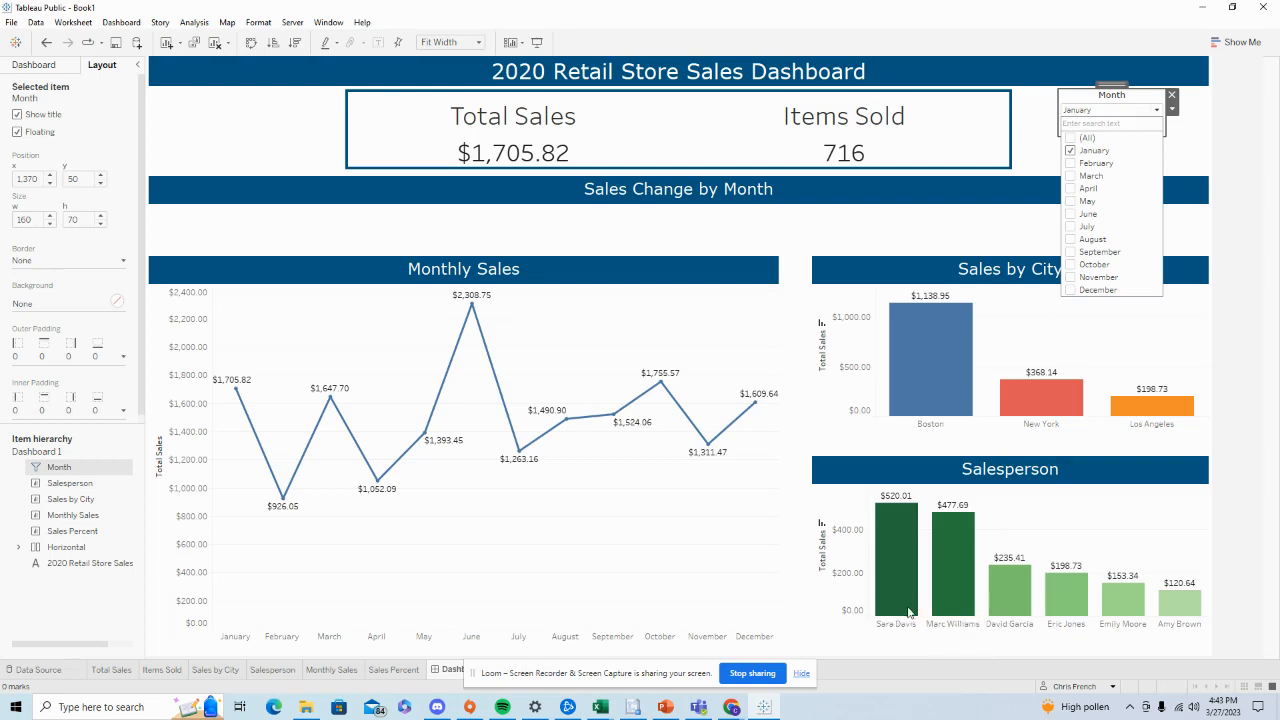
click(1071, 140)
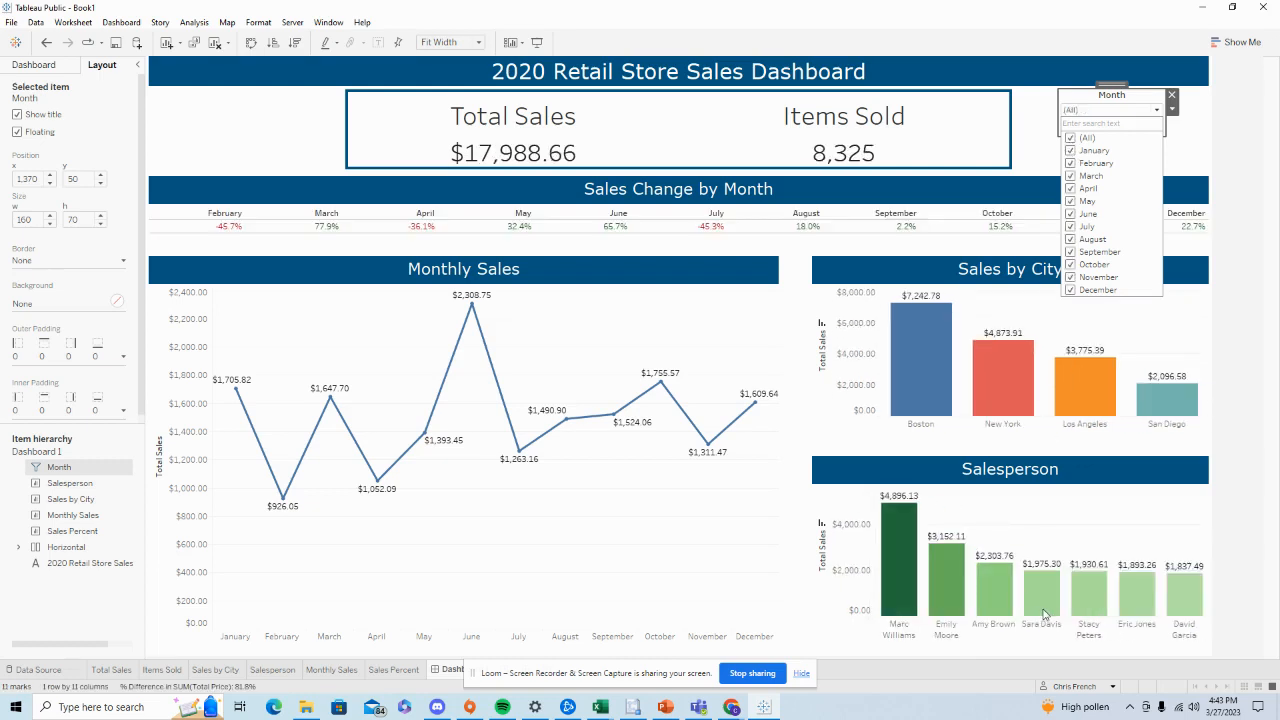
Filter the dashboard to January, February and March only and check the totals and charts
click(1071, 138)
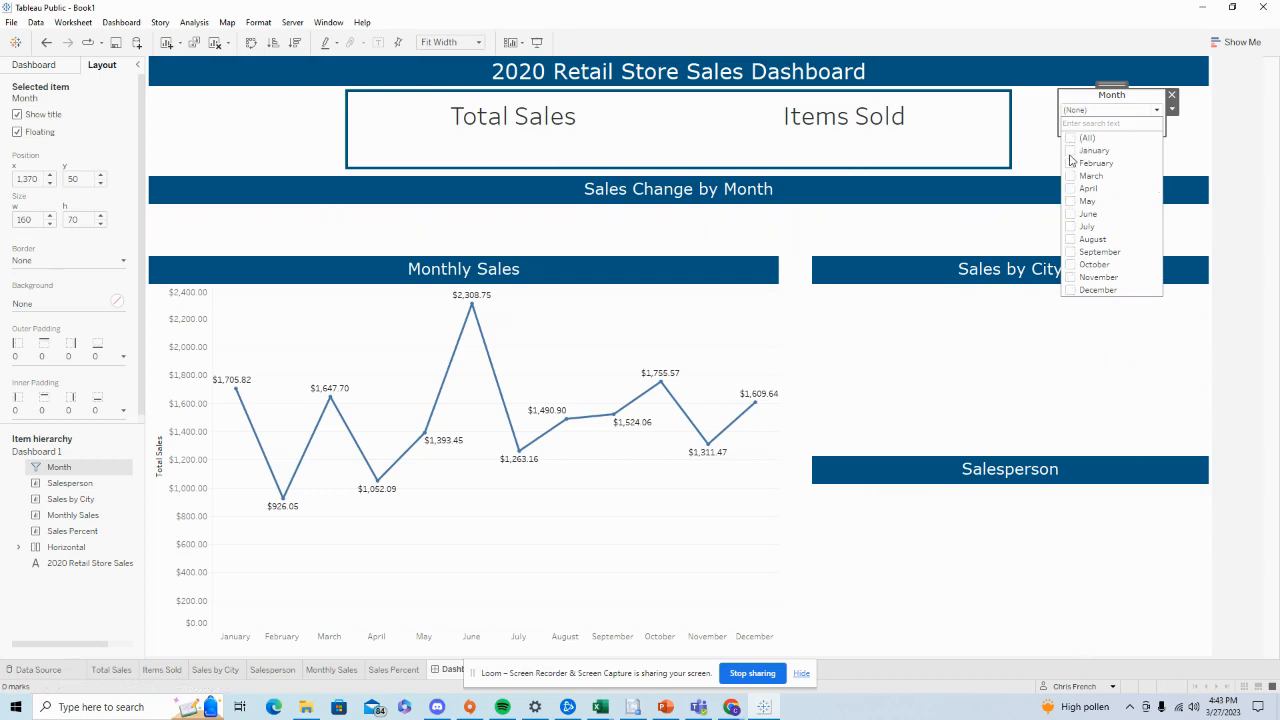
click(1071, 151)
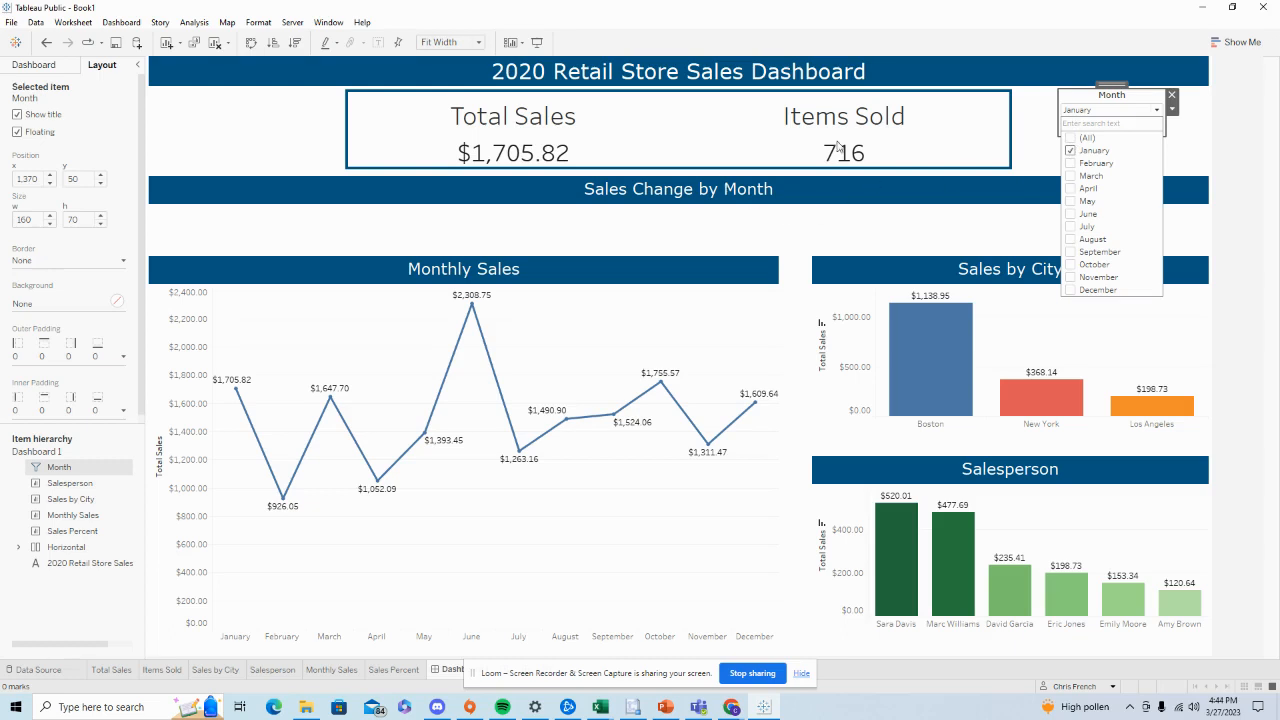
click(1072, 165)
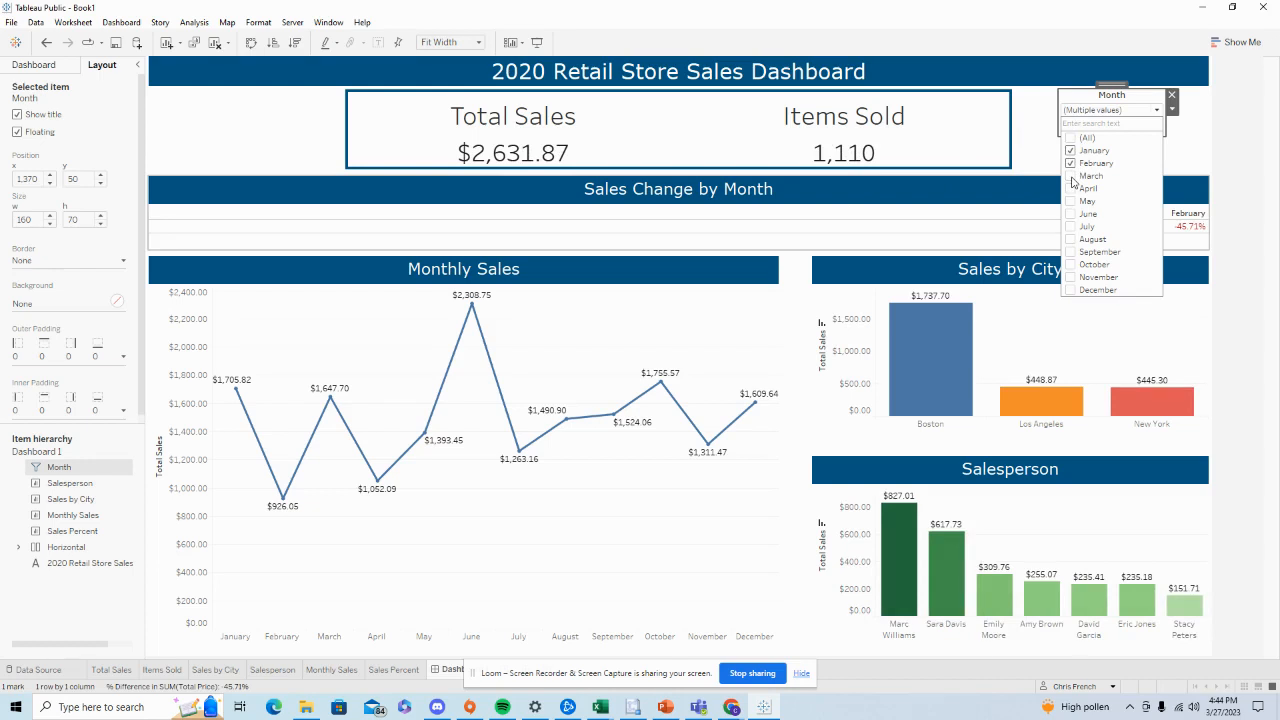
click(1072, 177)
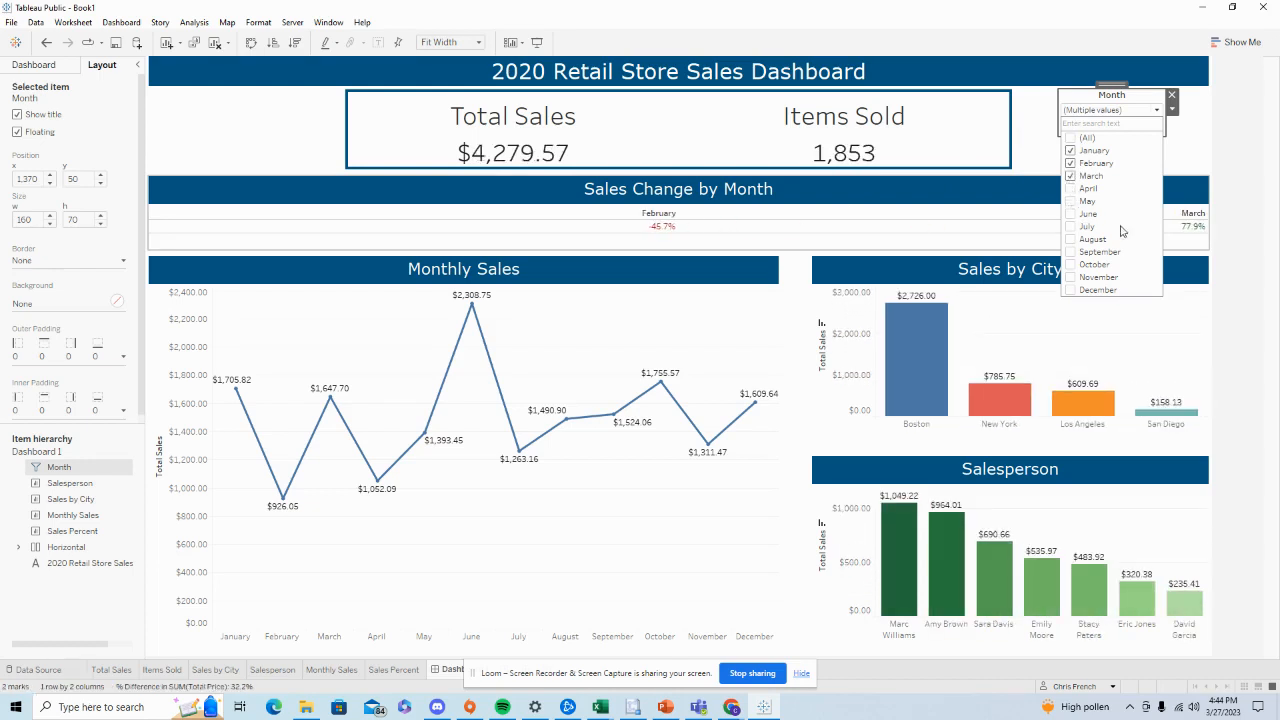
click(1156, 110)
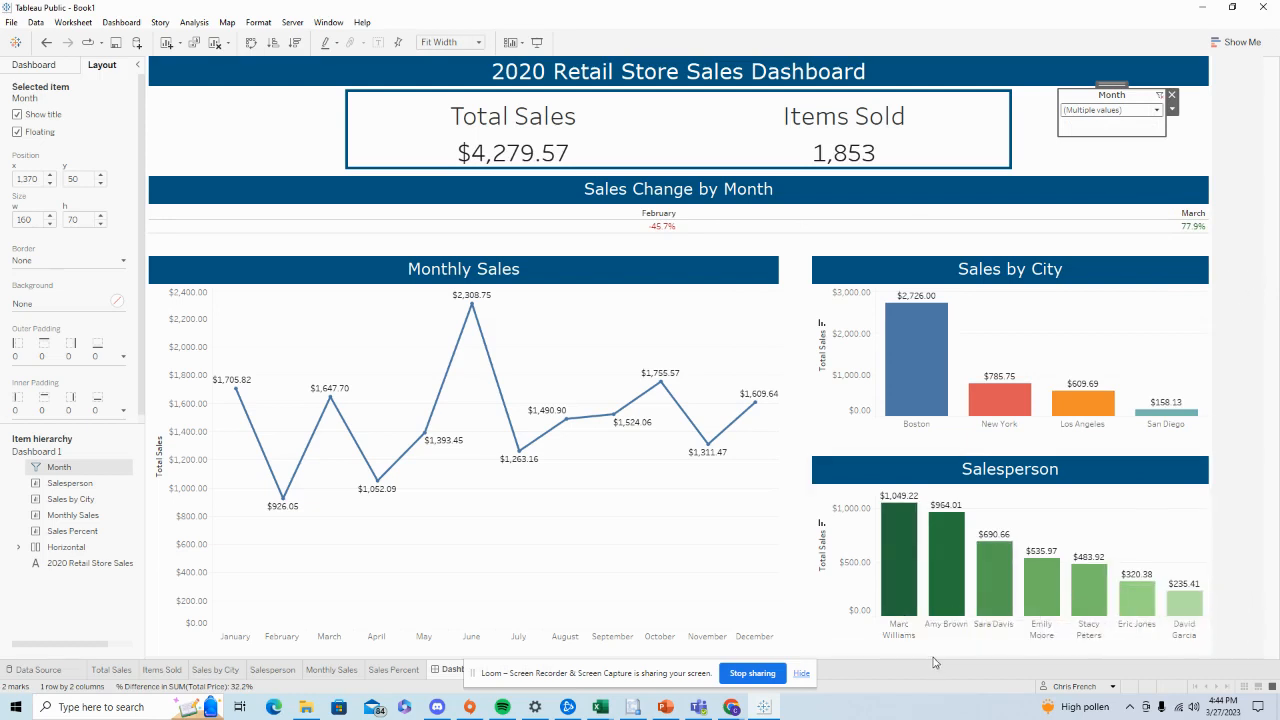
mouse_move(932, 410)
mouse_move(535, 152)
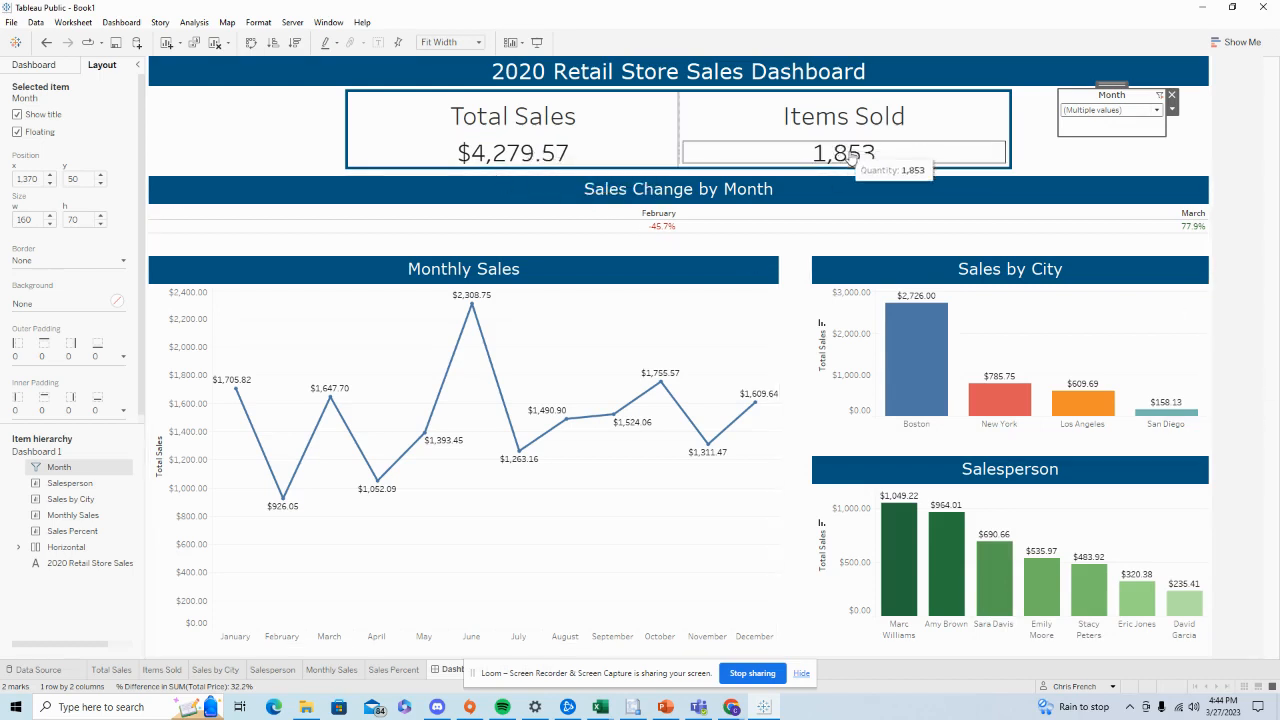
Set the Month filter back to all months and deselect it on the dashboard
click(1157, 110)
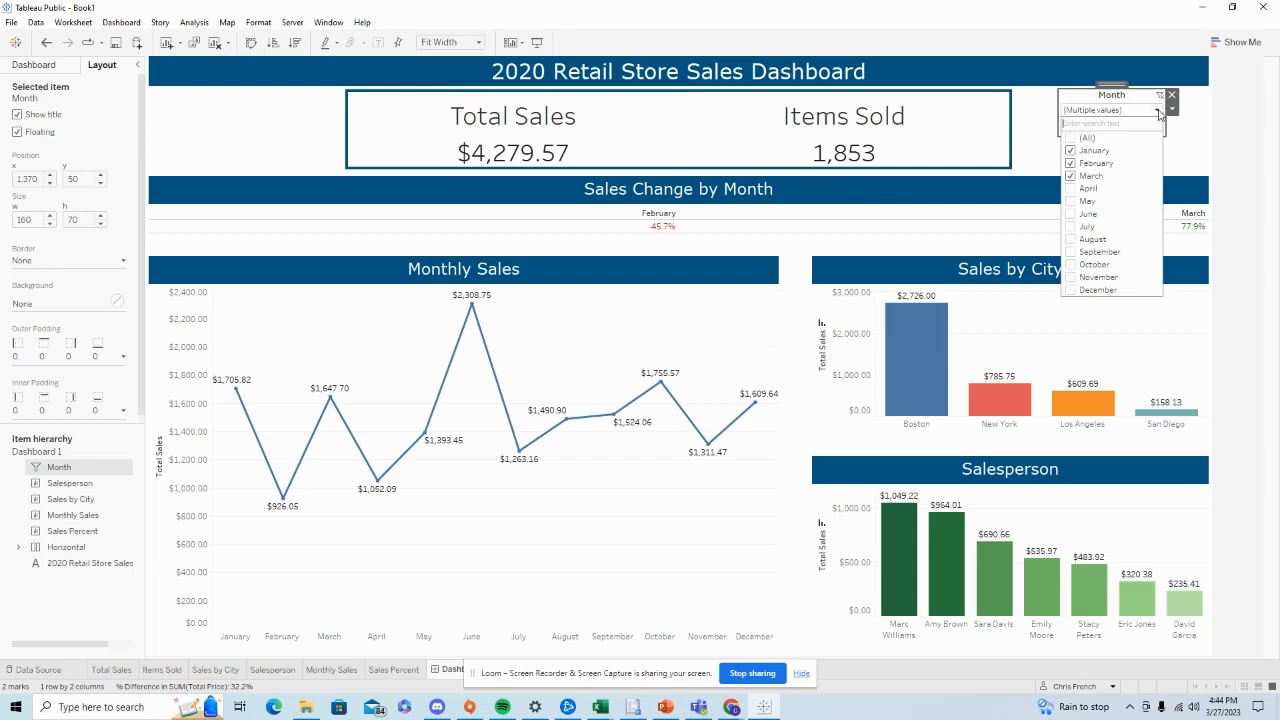
click(1070, 138)
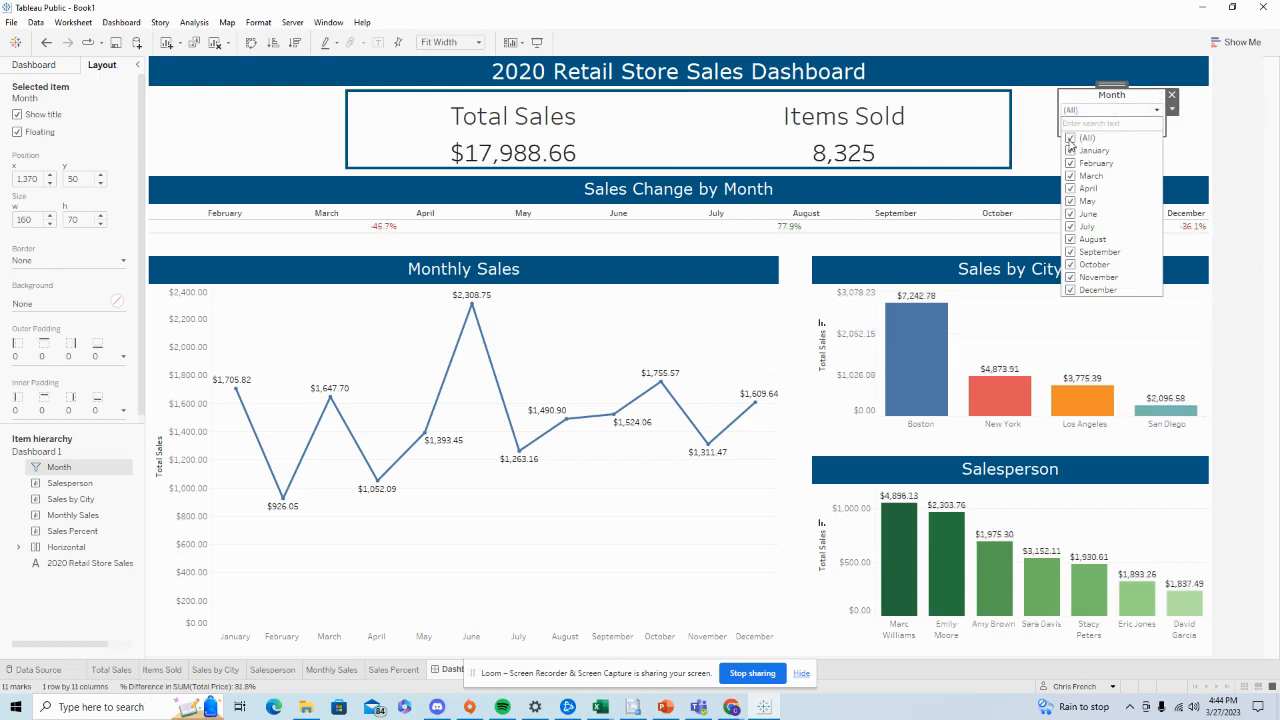
click(1160, 112)
click(1254, 148)
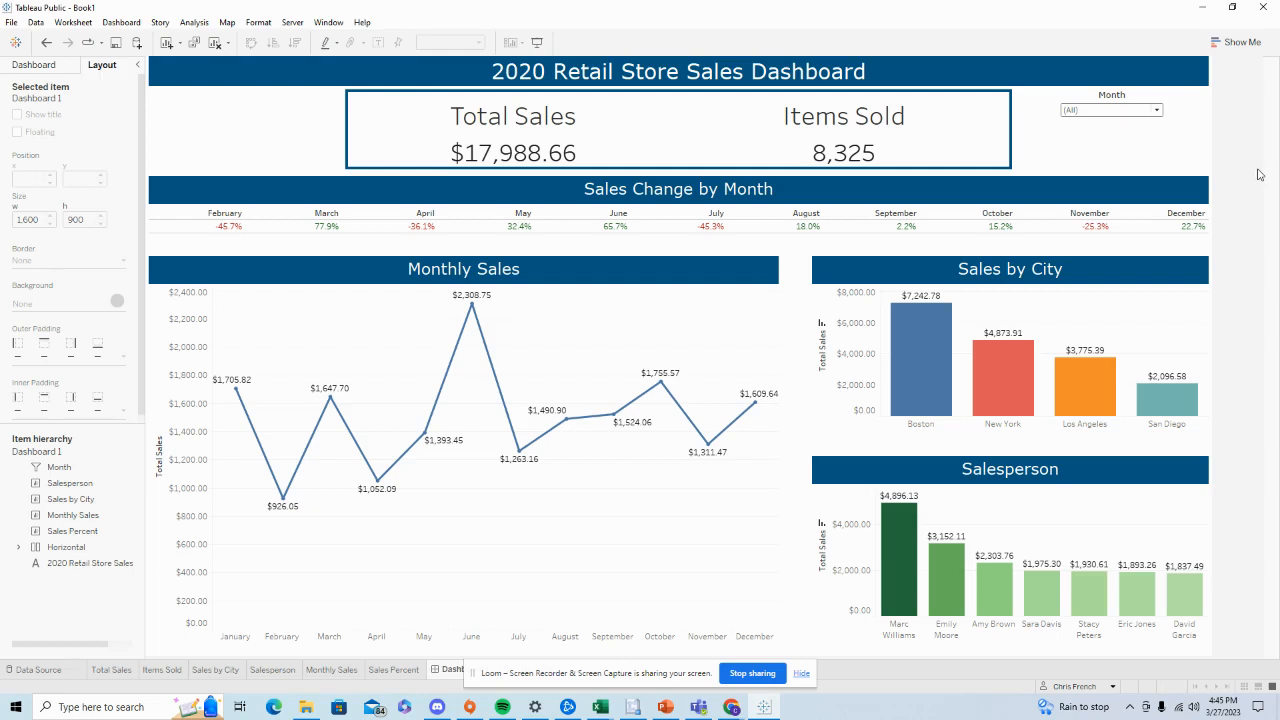
click(10, 23)
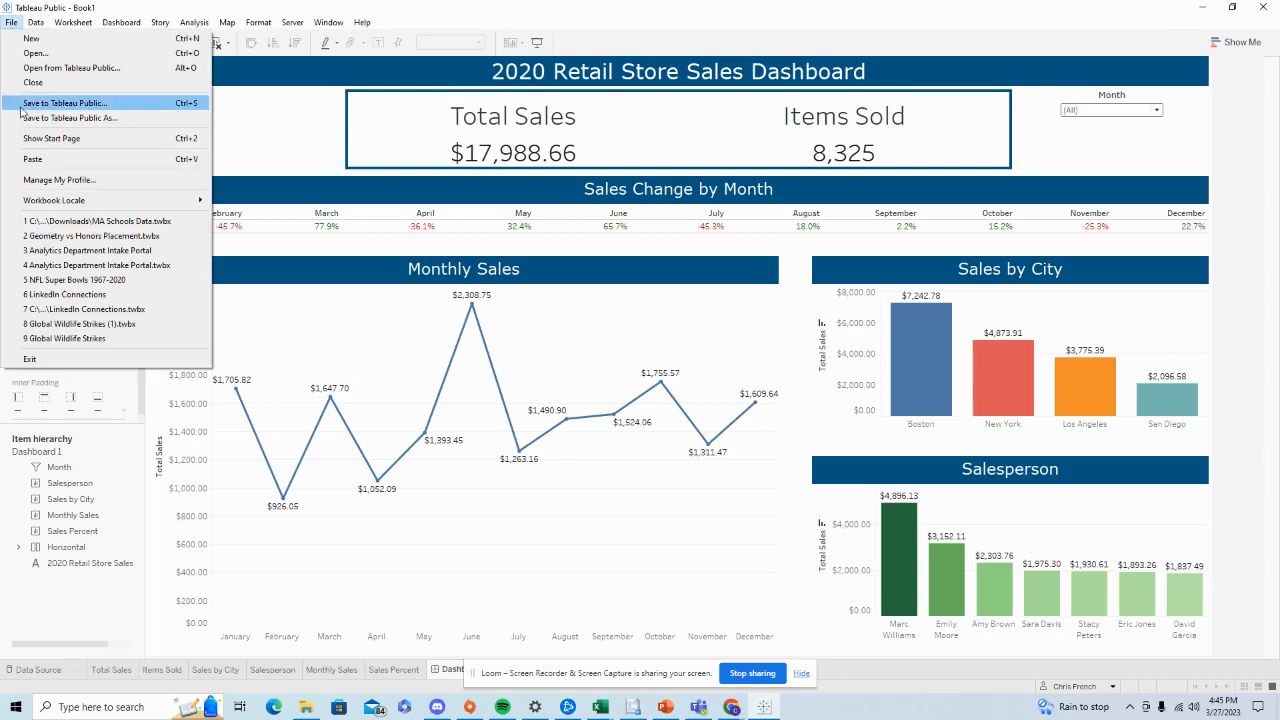
click(457, 17)
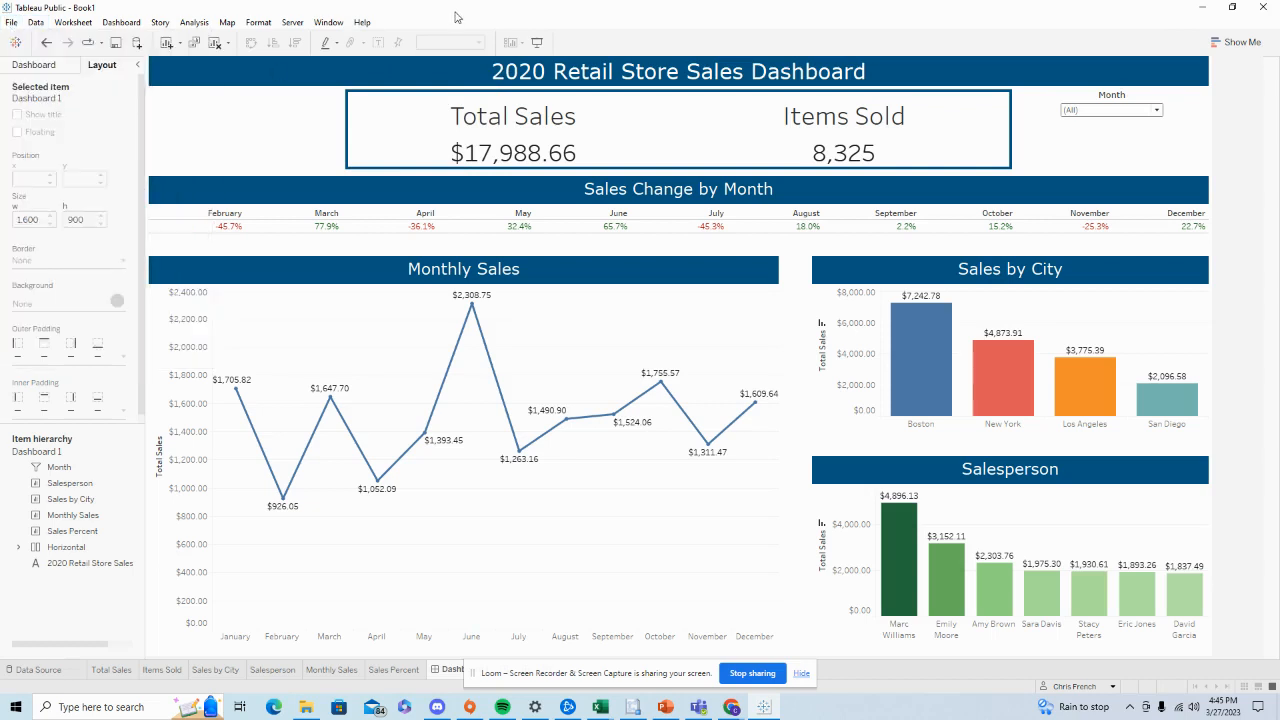